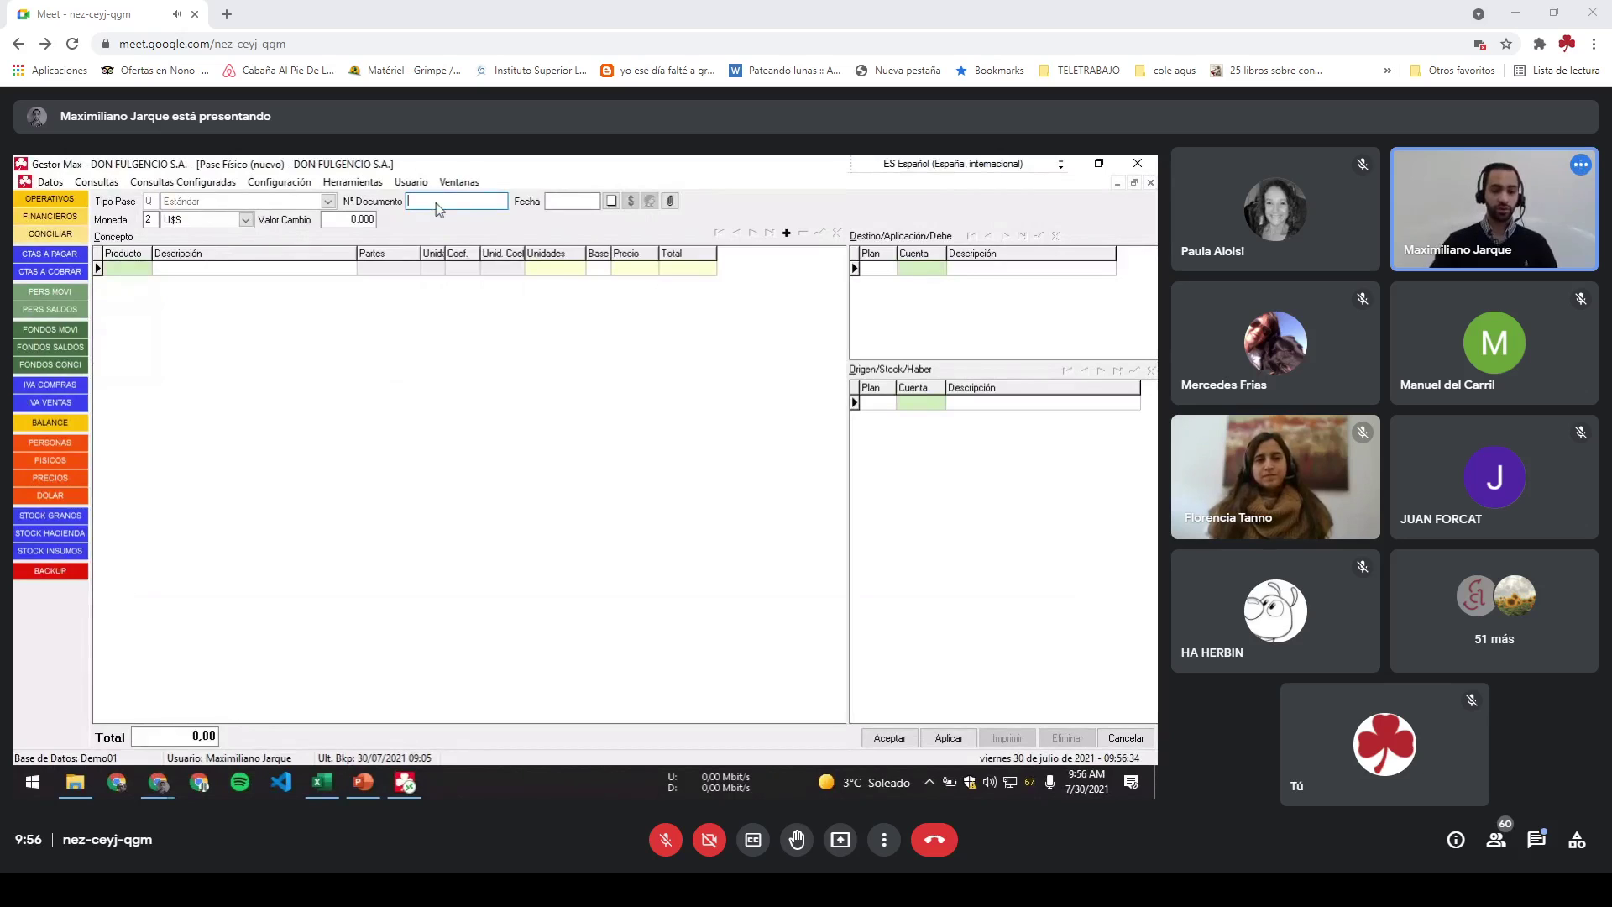
Step: Enter OT 1 20/21 as the document number of the new physical transfer
type("OT 1")
key("Tab")
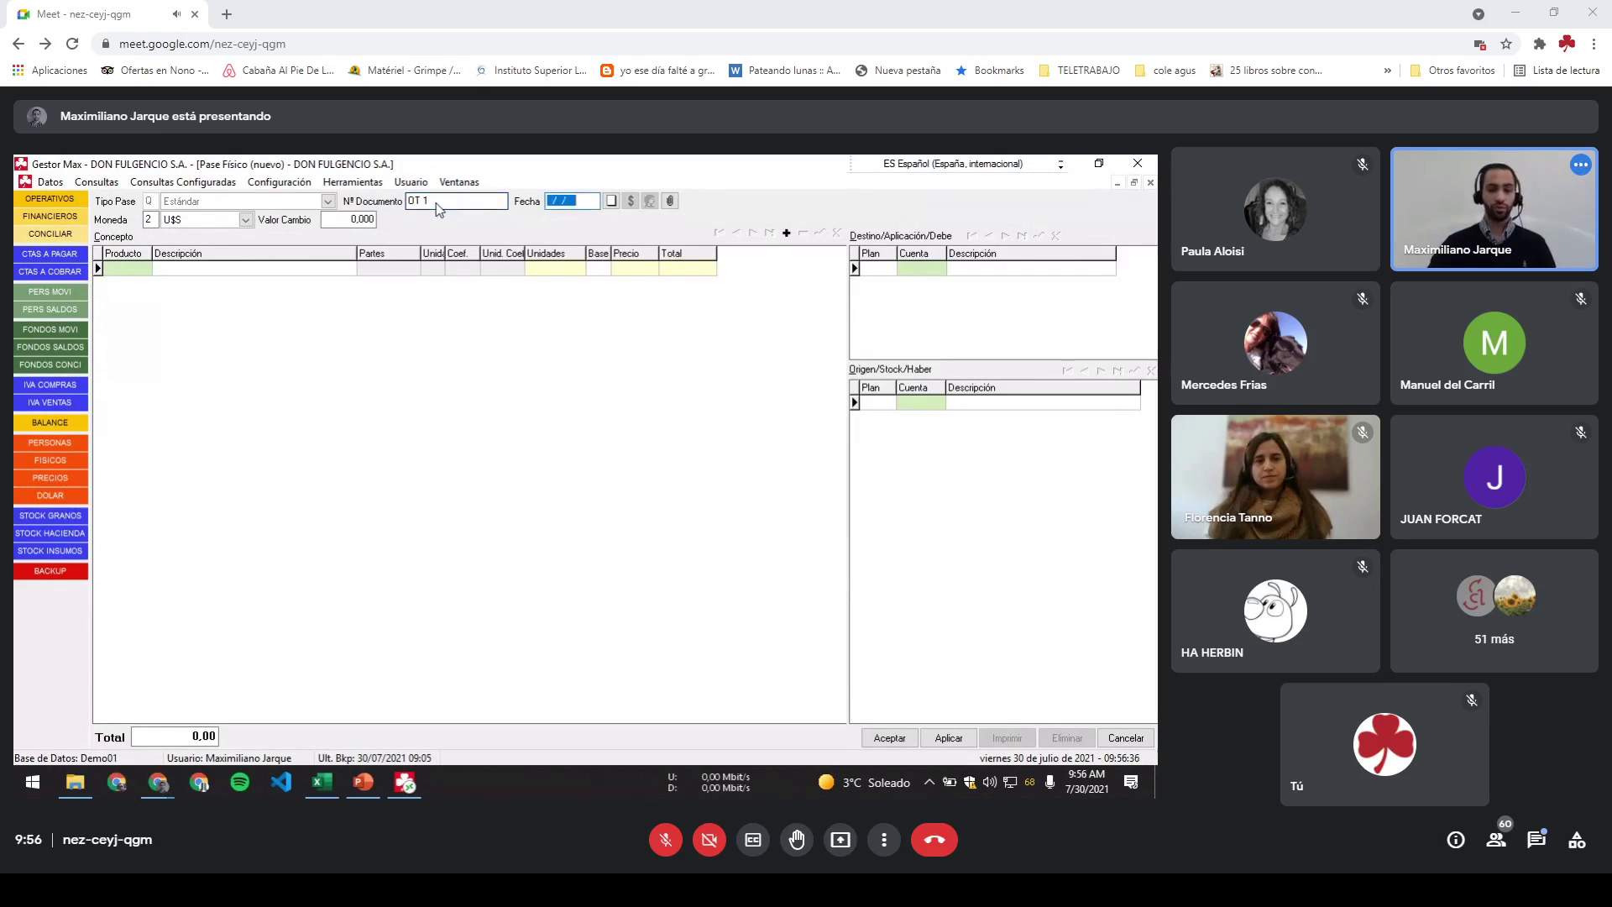
left_click(436, 204)
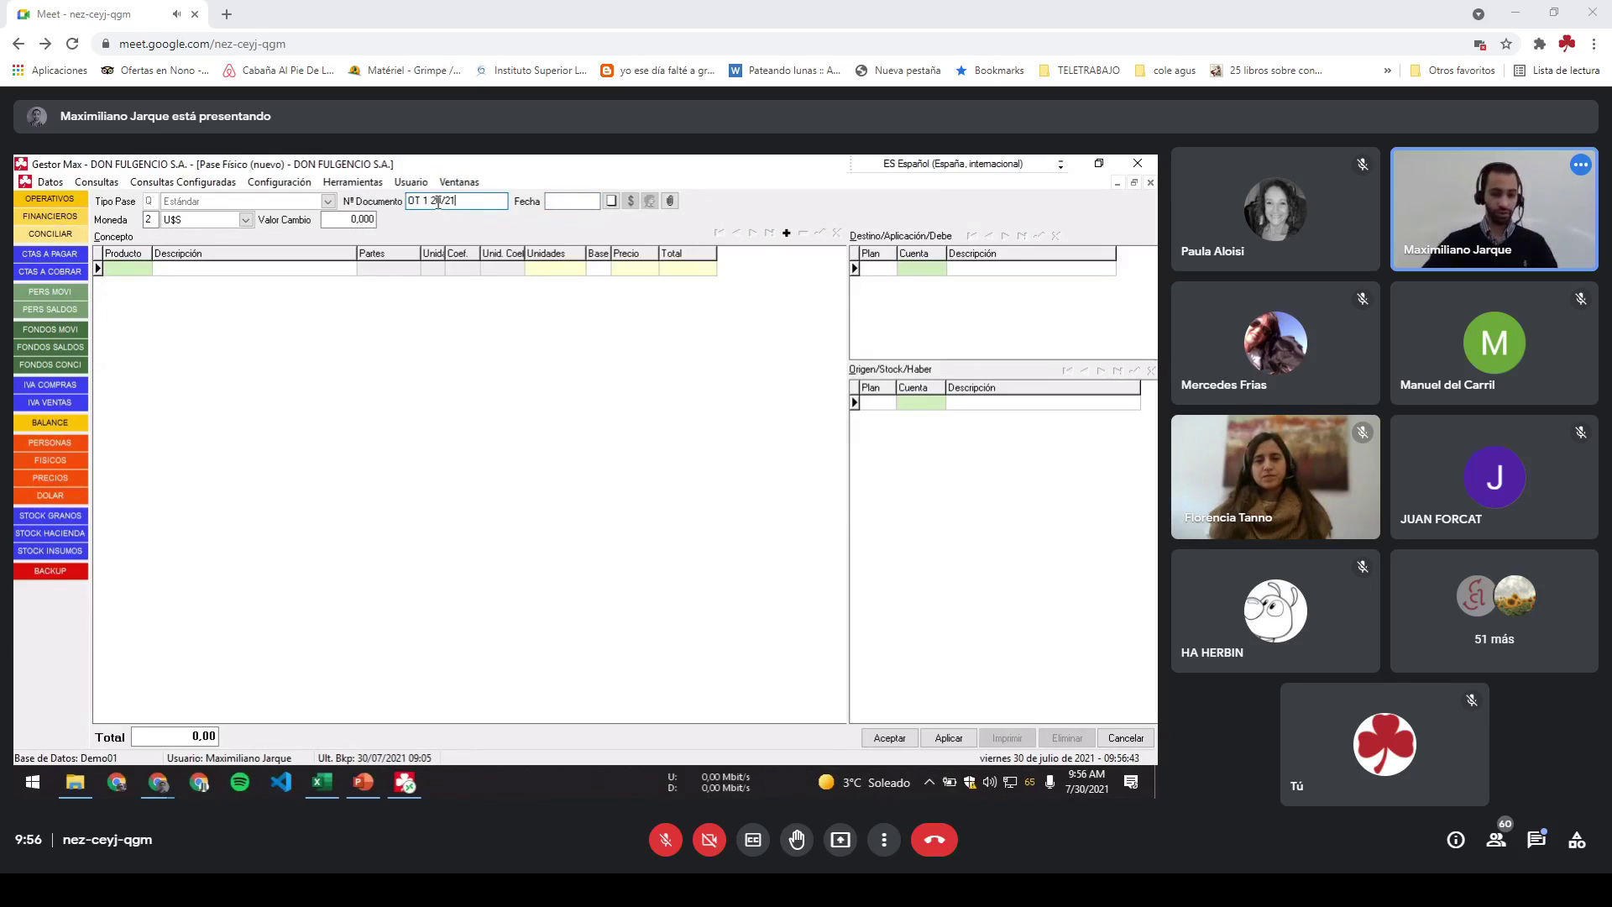
Step: Check the work order on slide 10 in PowerPoint and set the transfer date to 02/07/2020 in Gestor Max
left_click(372, 792)
left_click(161, 636)
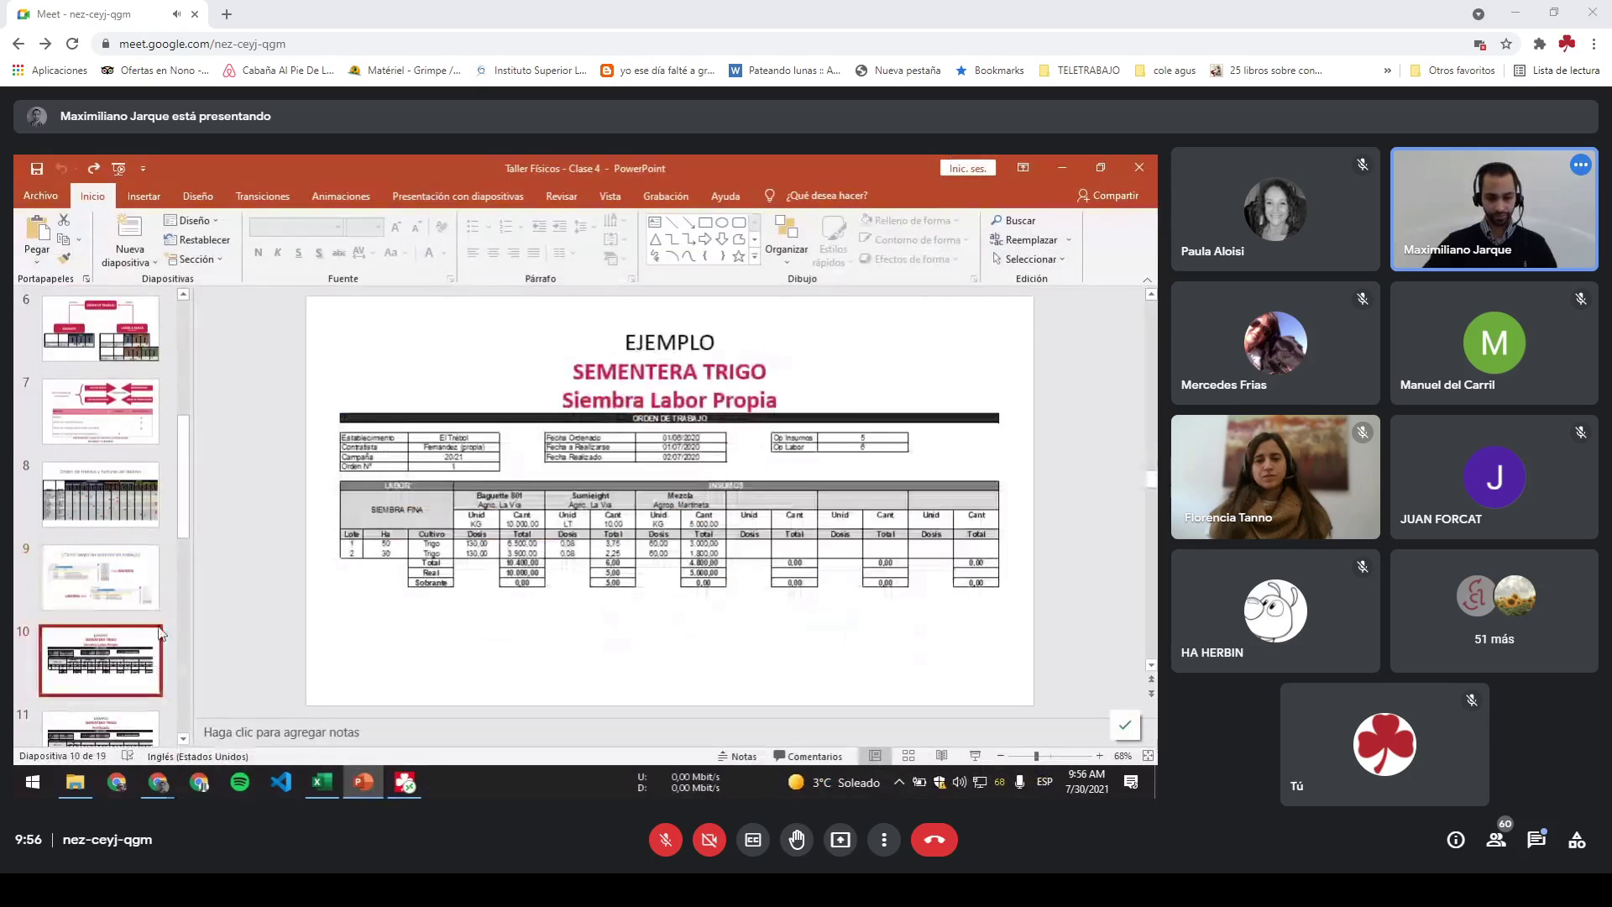
left_click(404, 782)
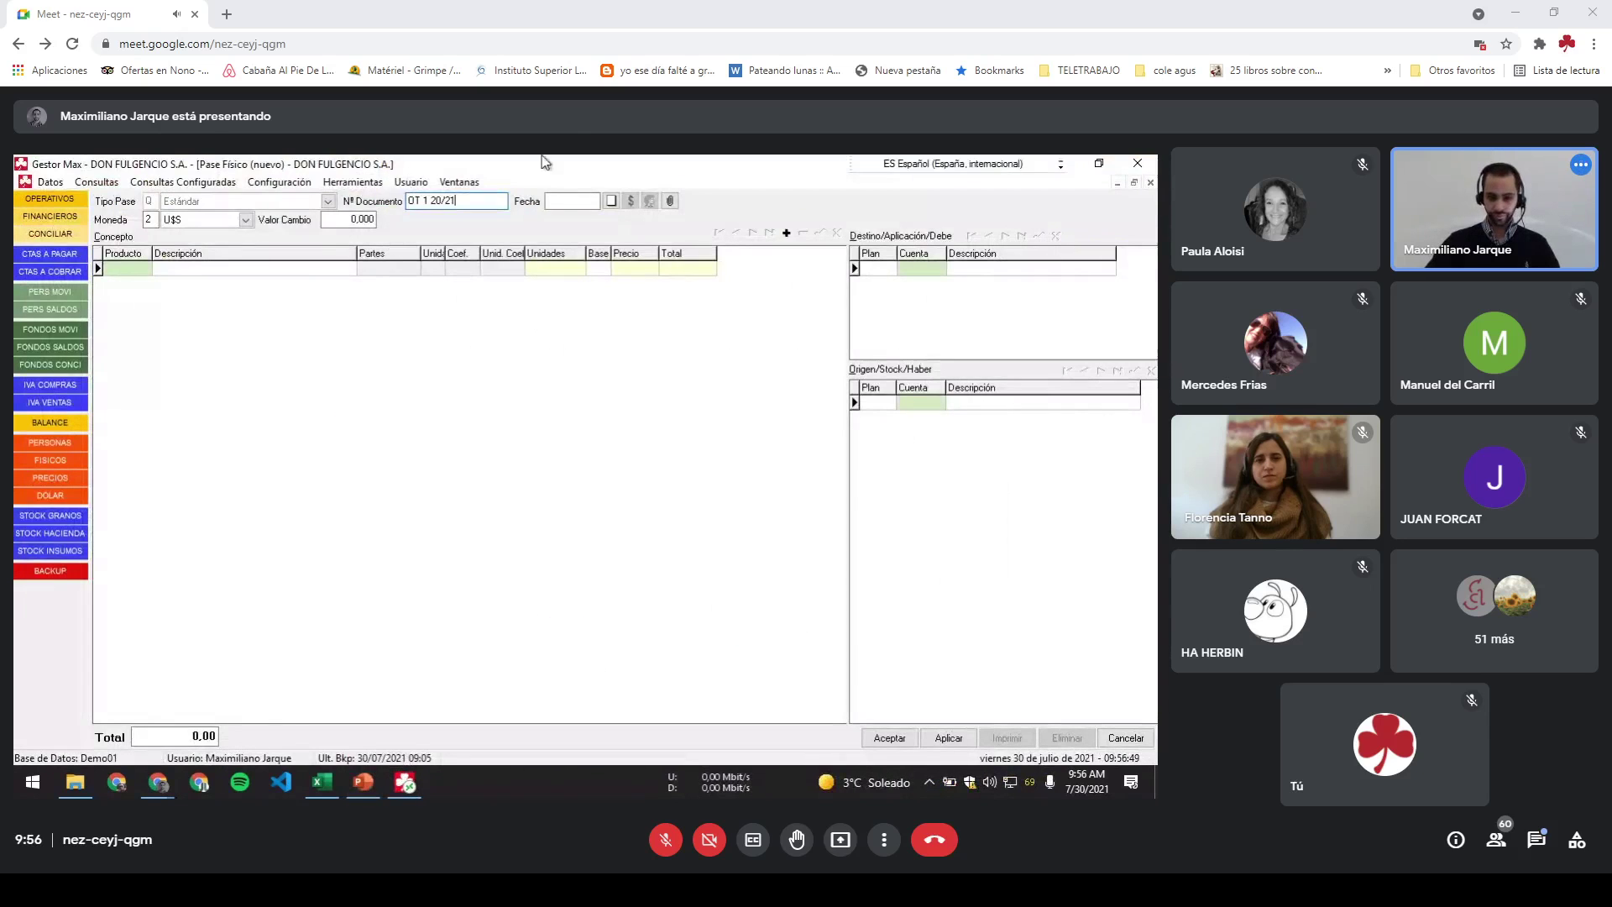
left_click(568, 204)
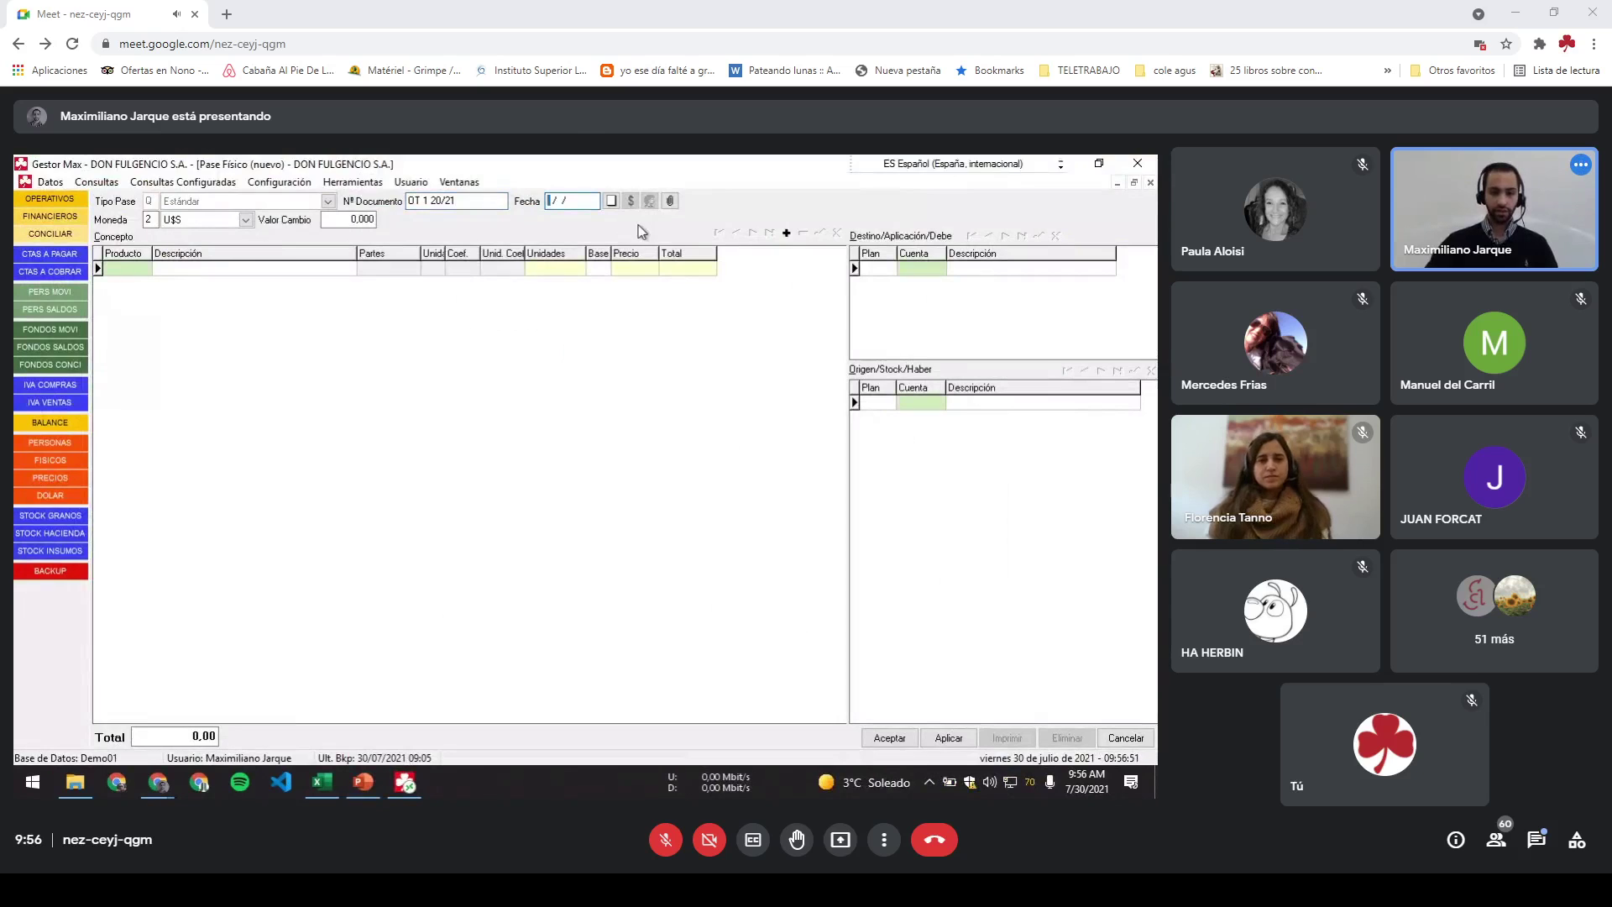
key("alt+Tab")
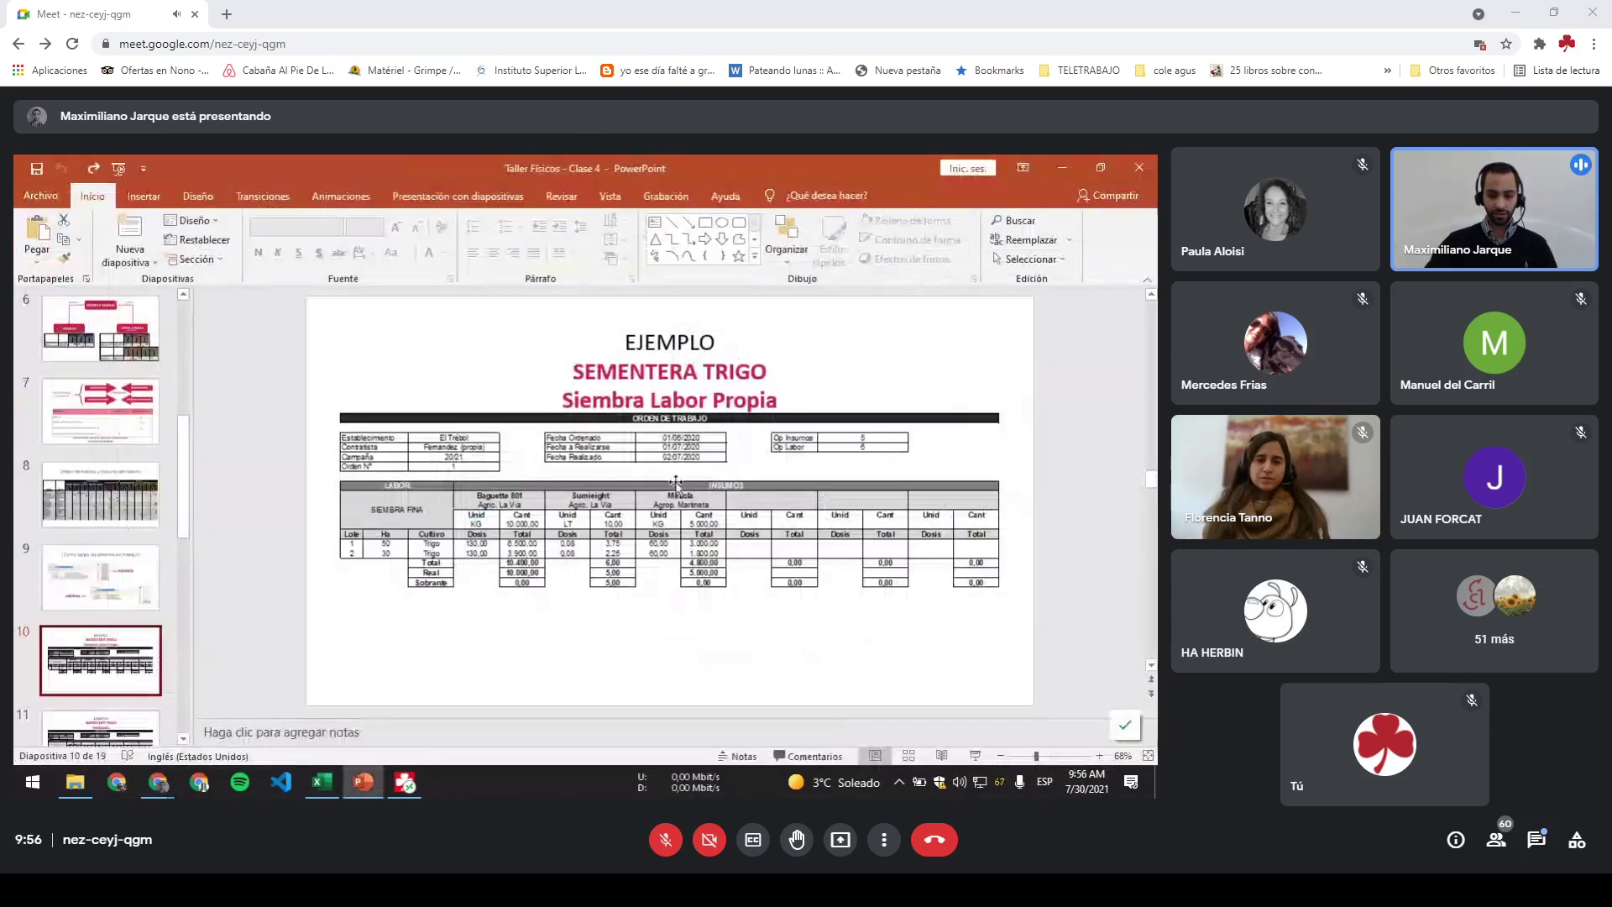
key("alt+Tab")
type("02/")
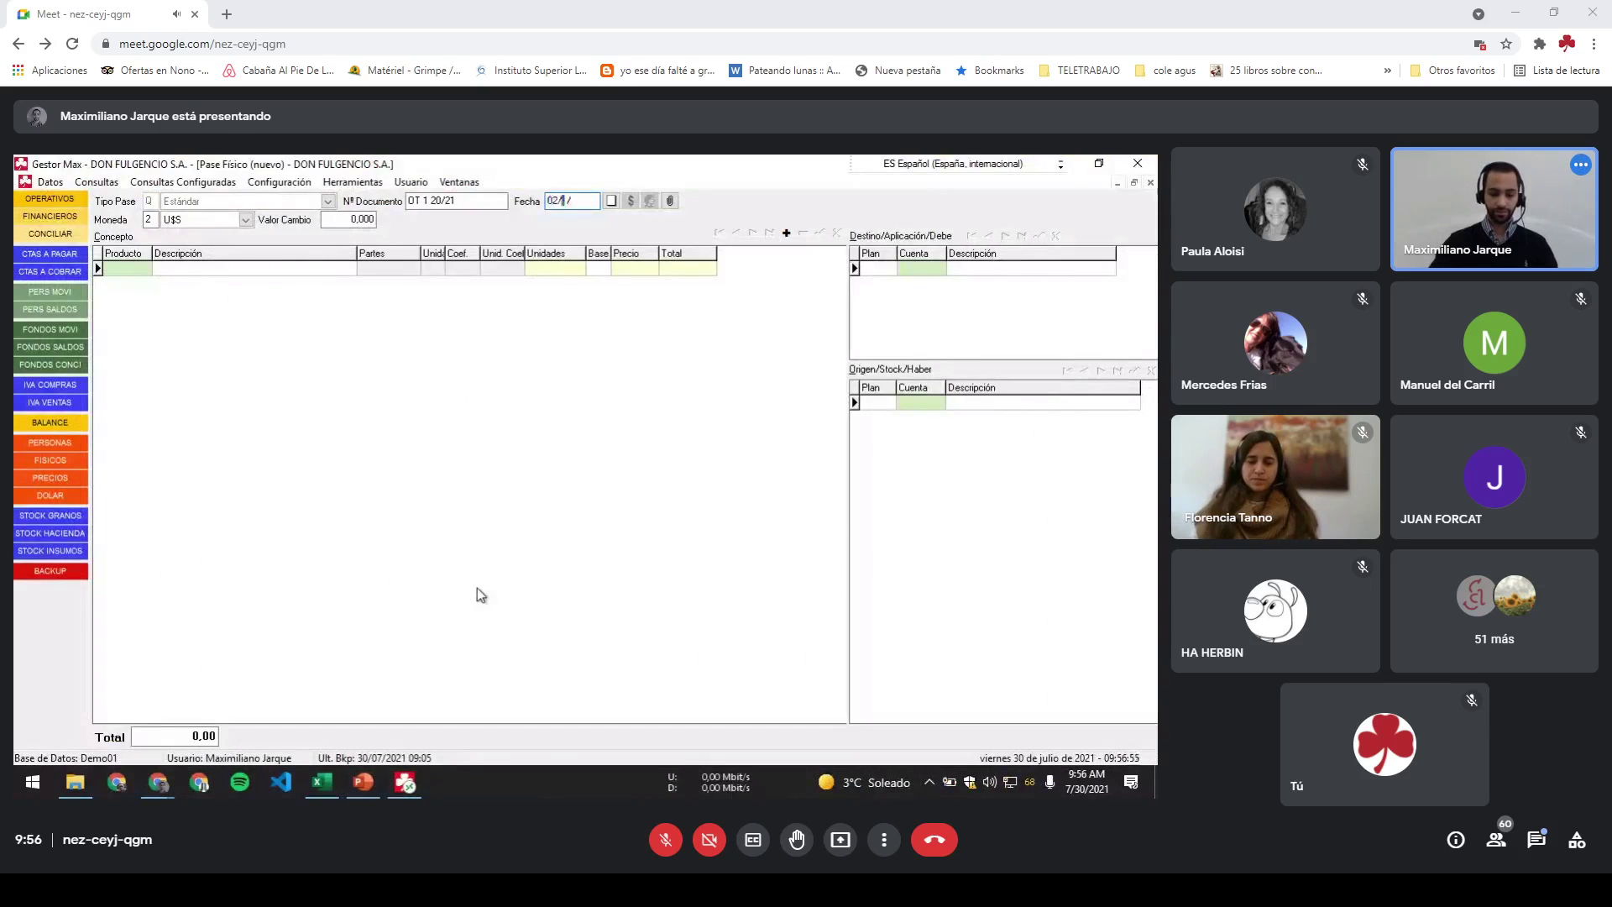
type("07/2020")
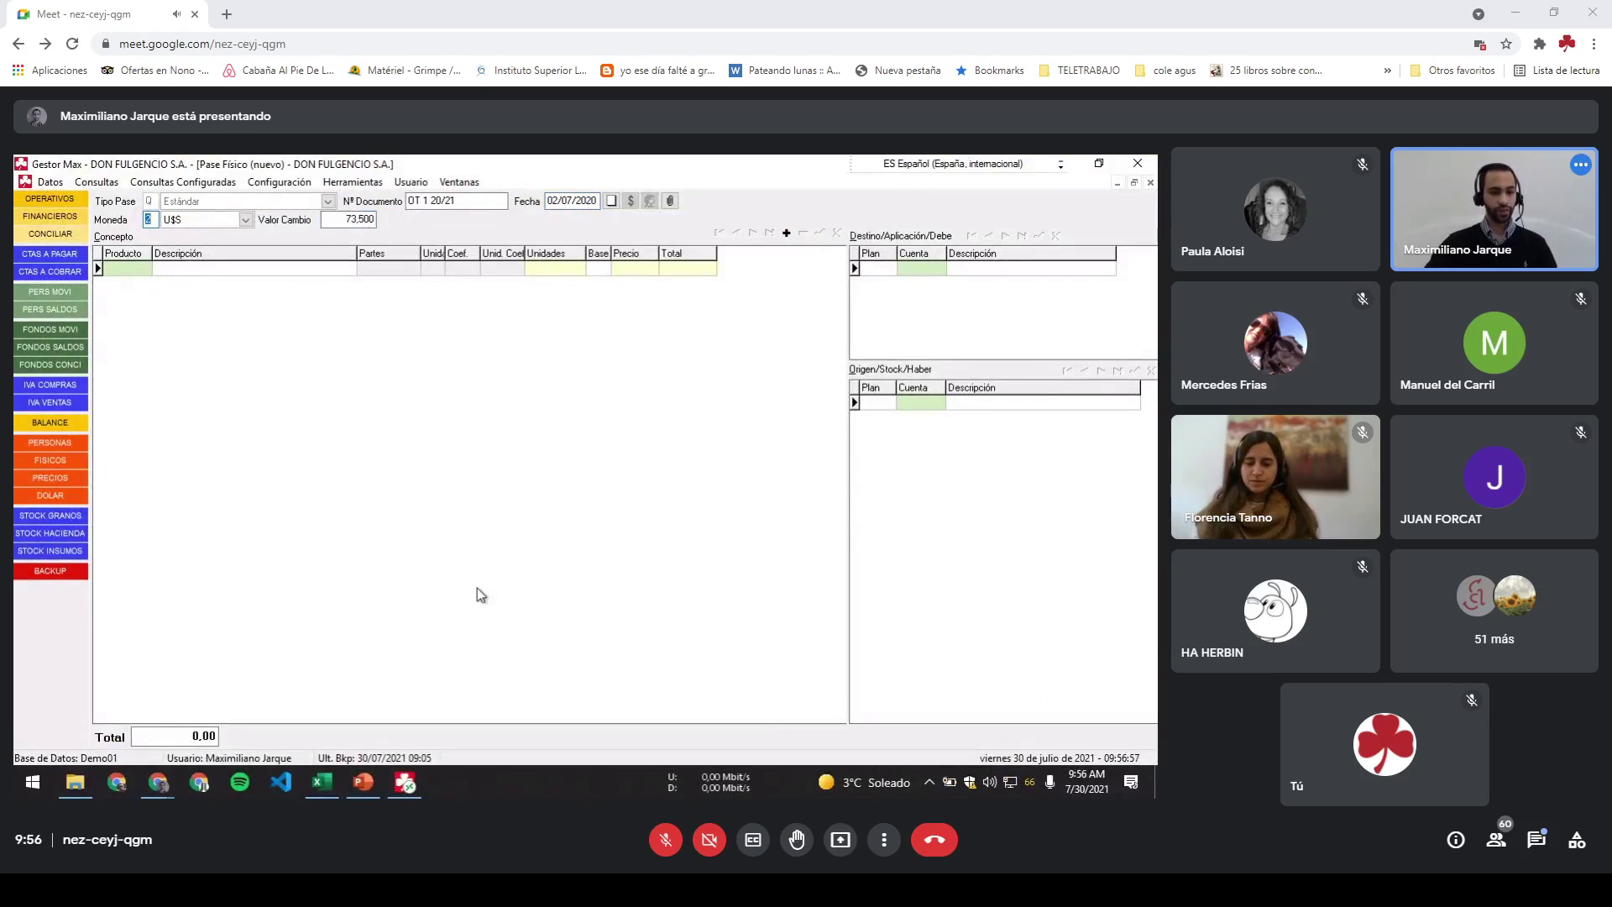
key("Return")
Step: Start a concept line, open the product picker for its Producto field, and reposition and enlarge the picker
left_click(215, 268)
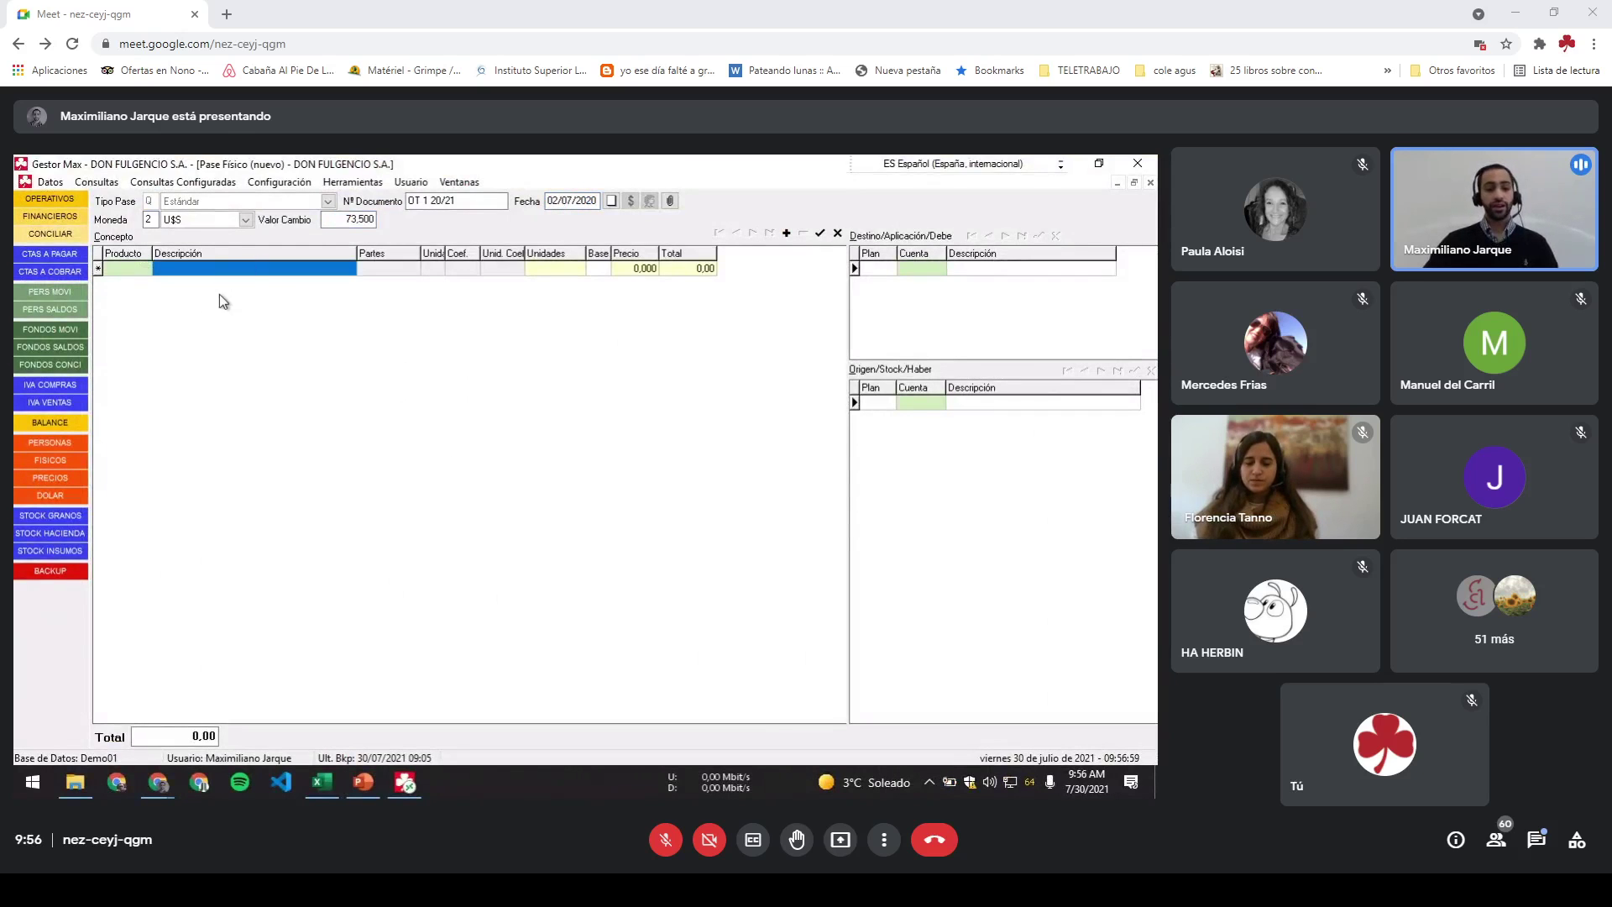
left_click(229, 270)
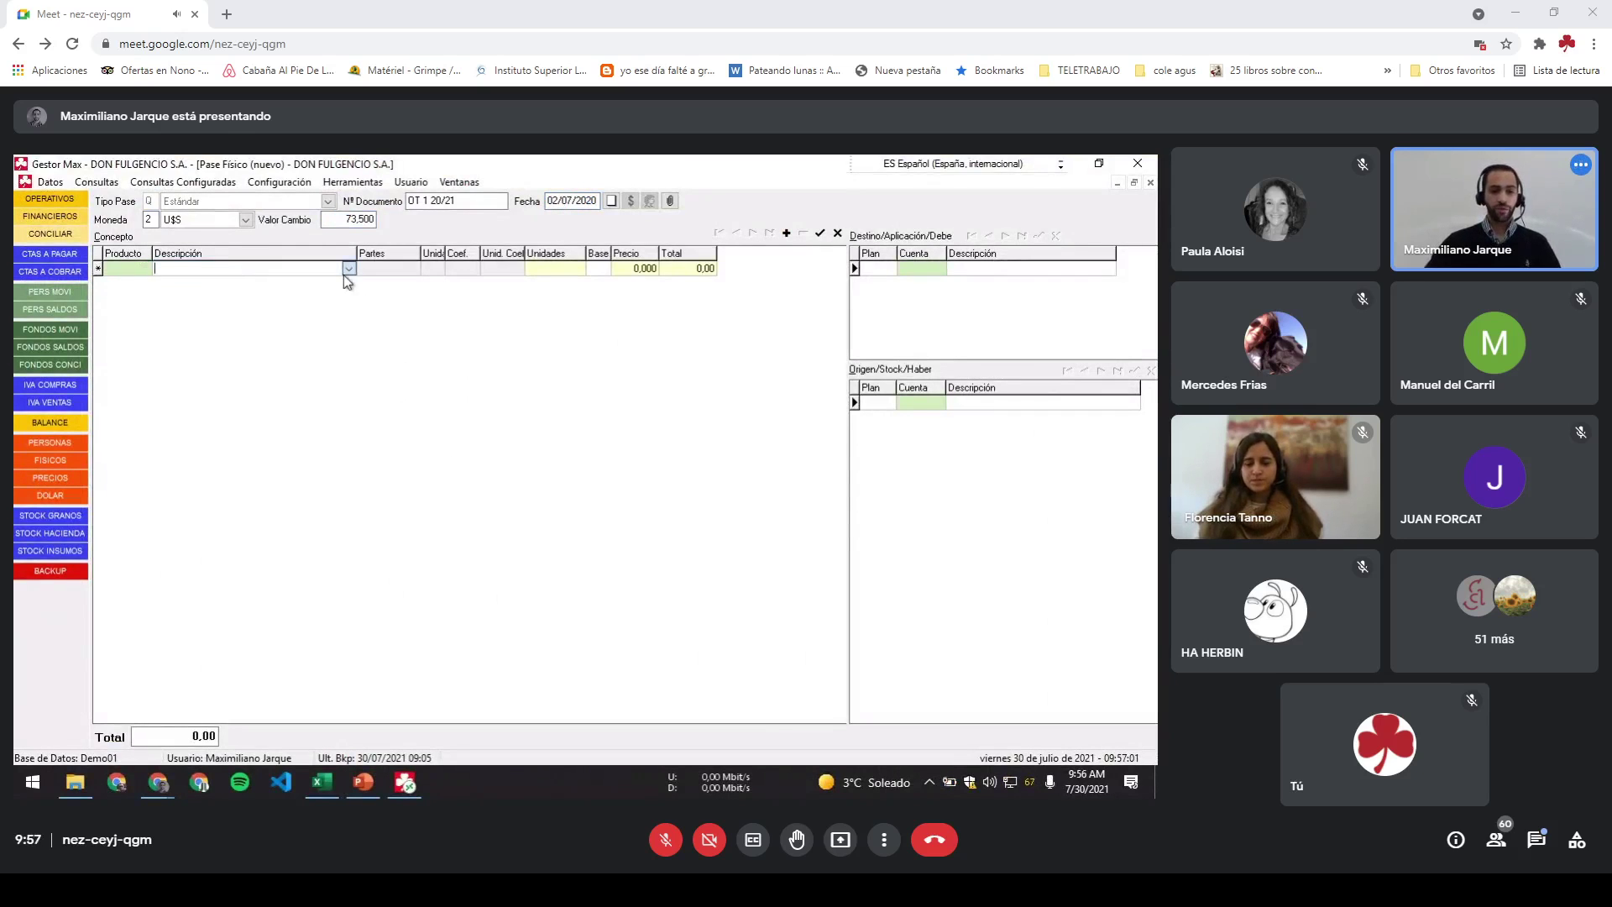
left_click(349, 269)
left_click(133, 270)
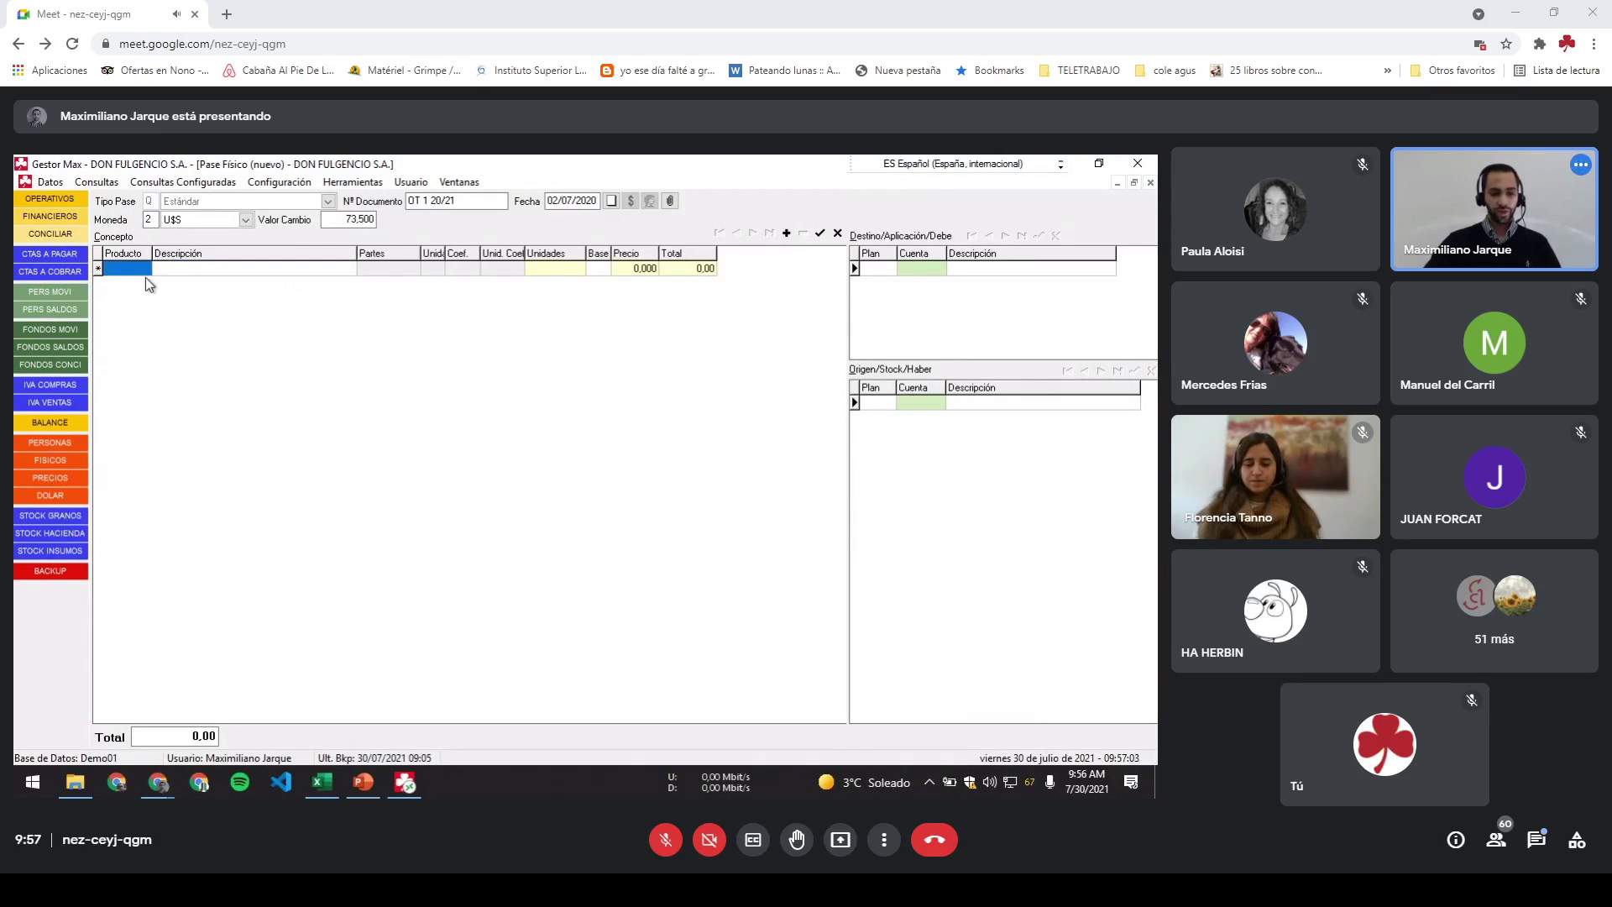
left_click(347, 270)
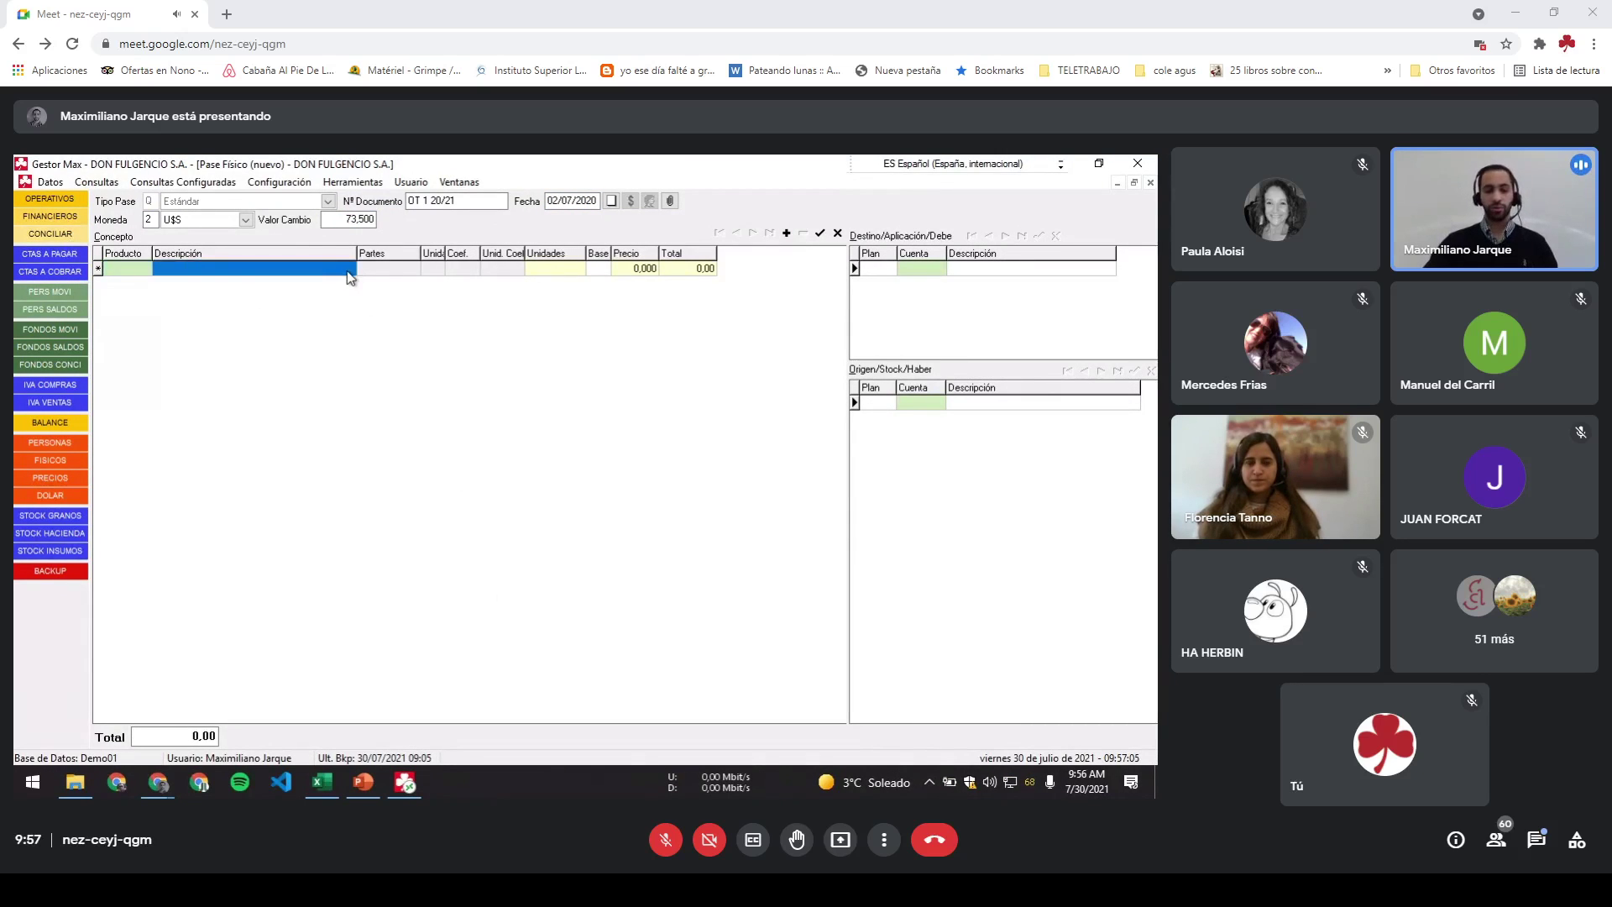
left_click(347, 270)
left_click(211, 267)
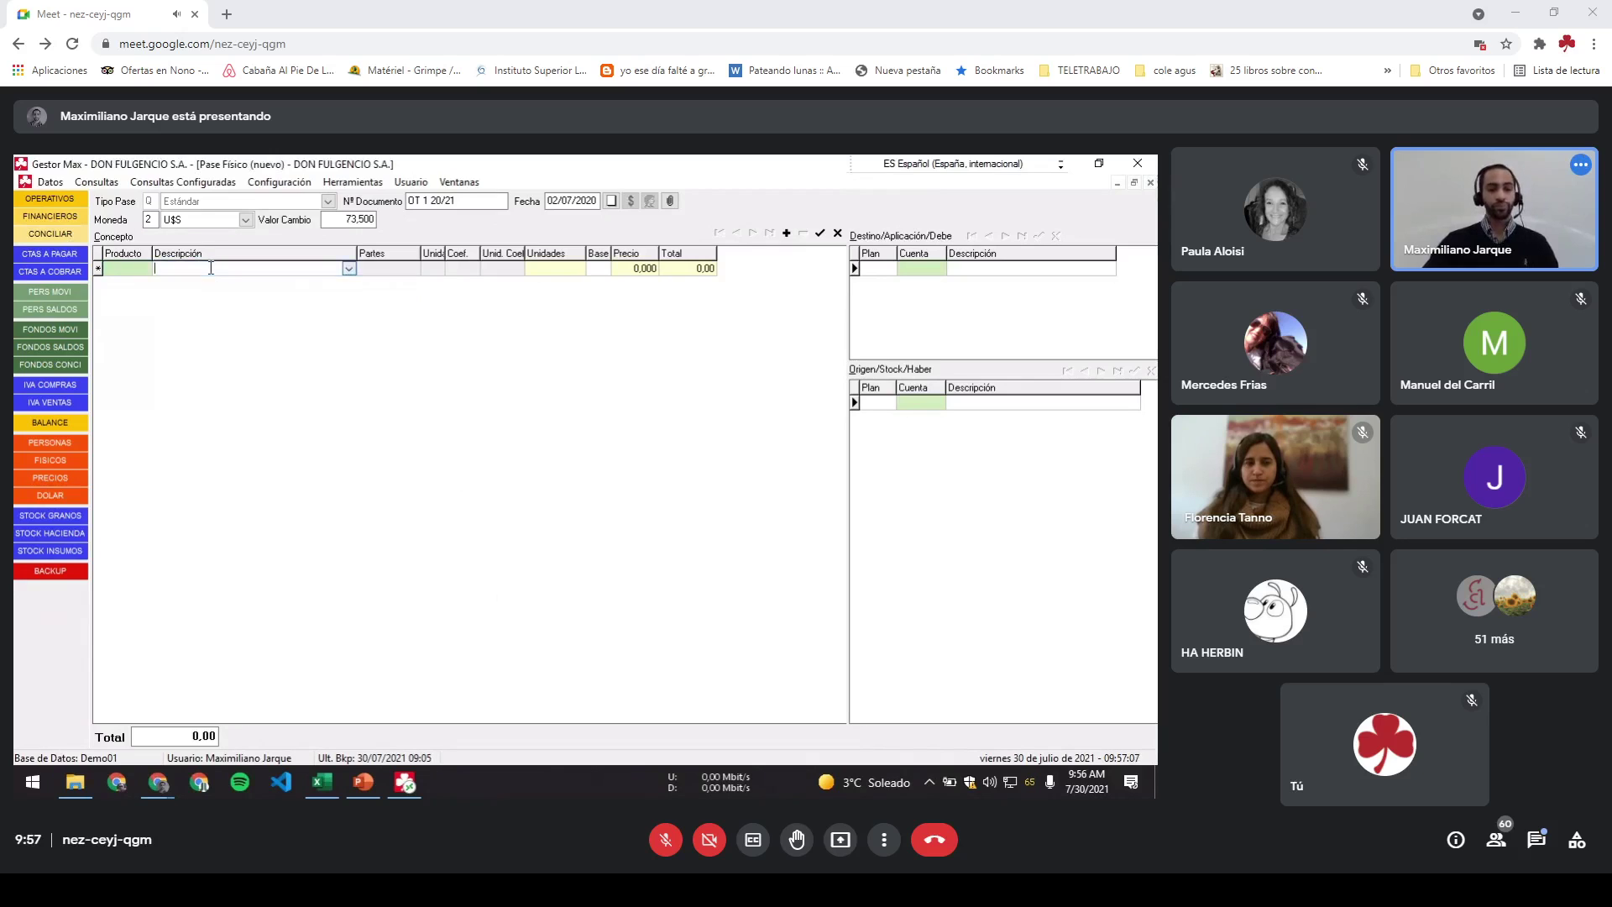
left_click(103, 299)
left_click(143, 269)
left_click(145, 272)
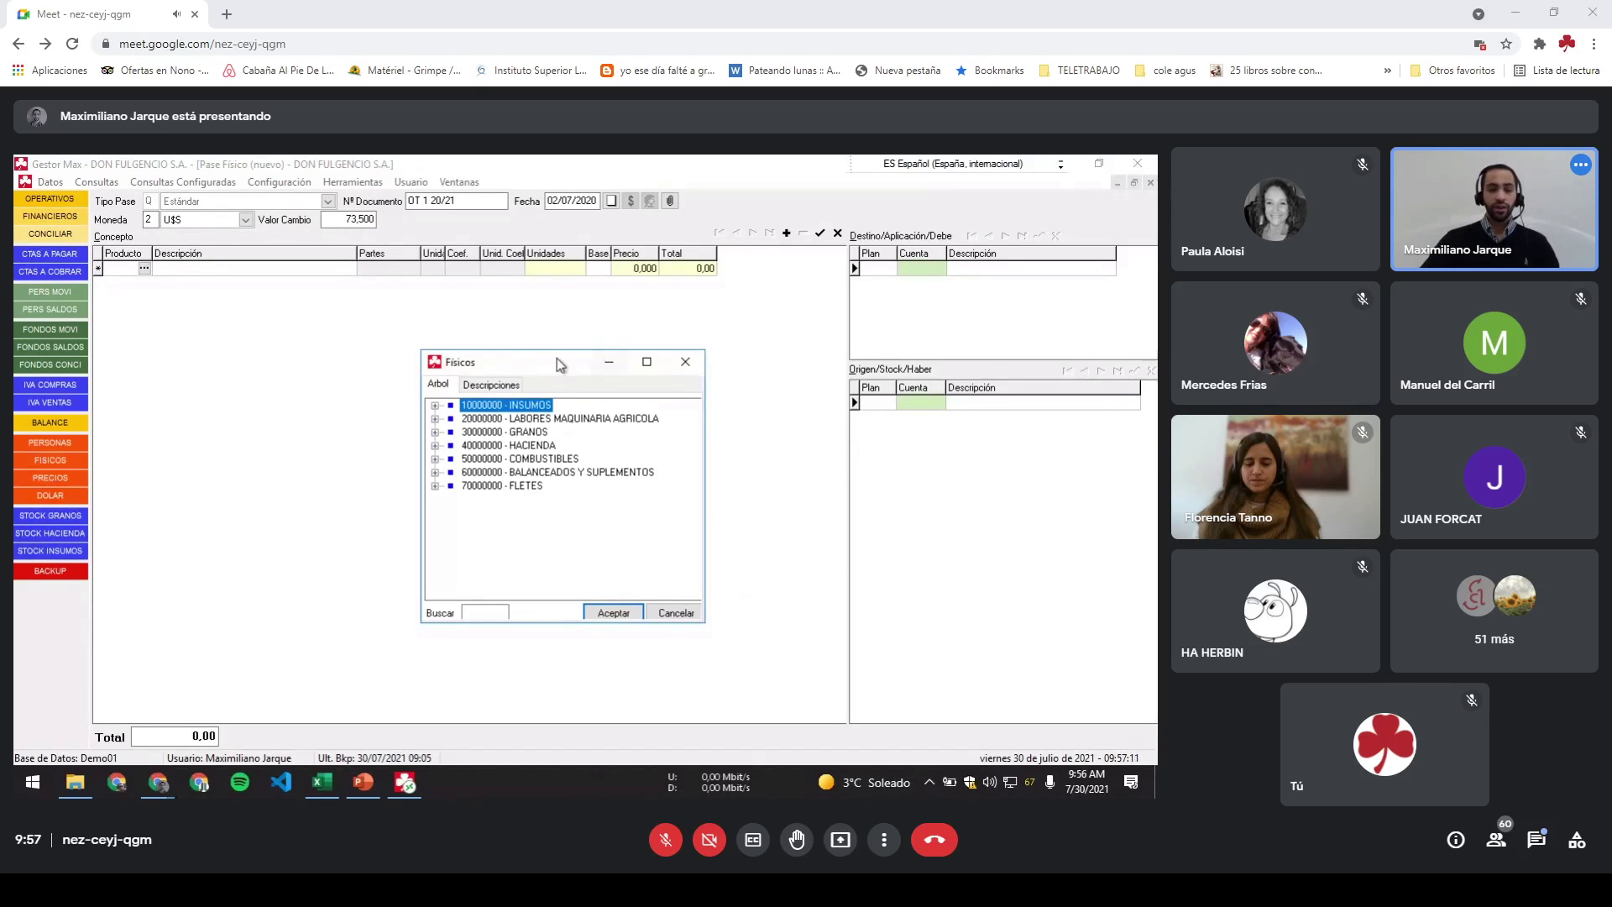
left_click_drag(556, 358, 481, 240)
left_click_drag(632, 509, 758, 592)
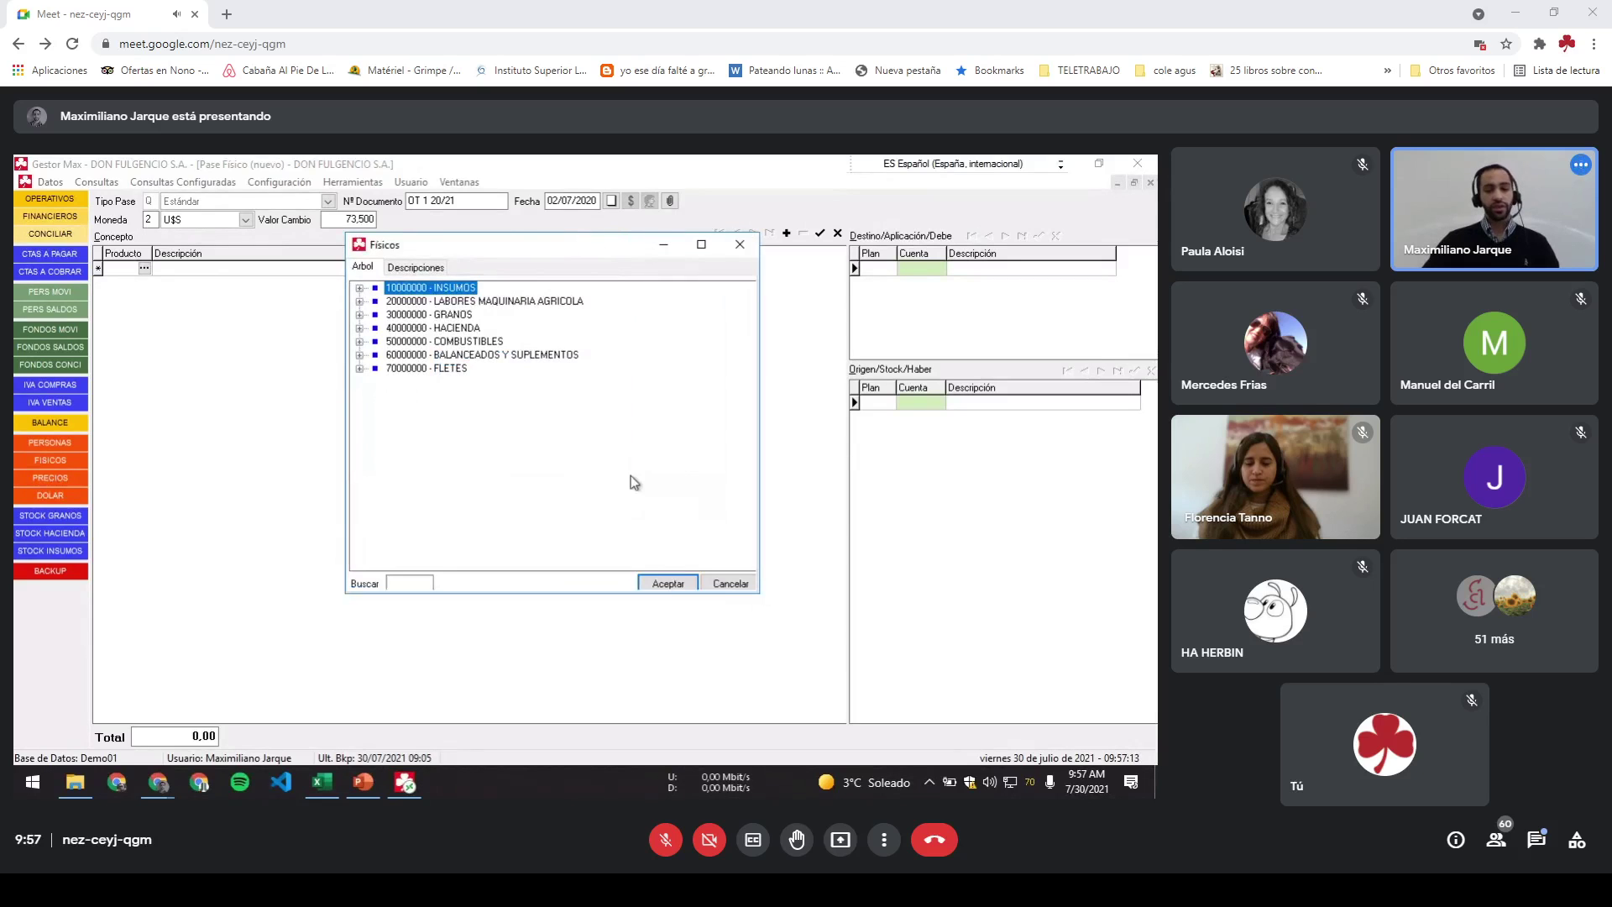
Step: Compare the tree view of the products with the flat description list and its type column
left_click(437, 267)
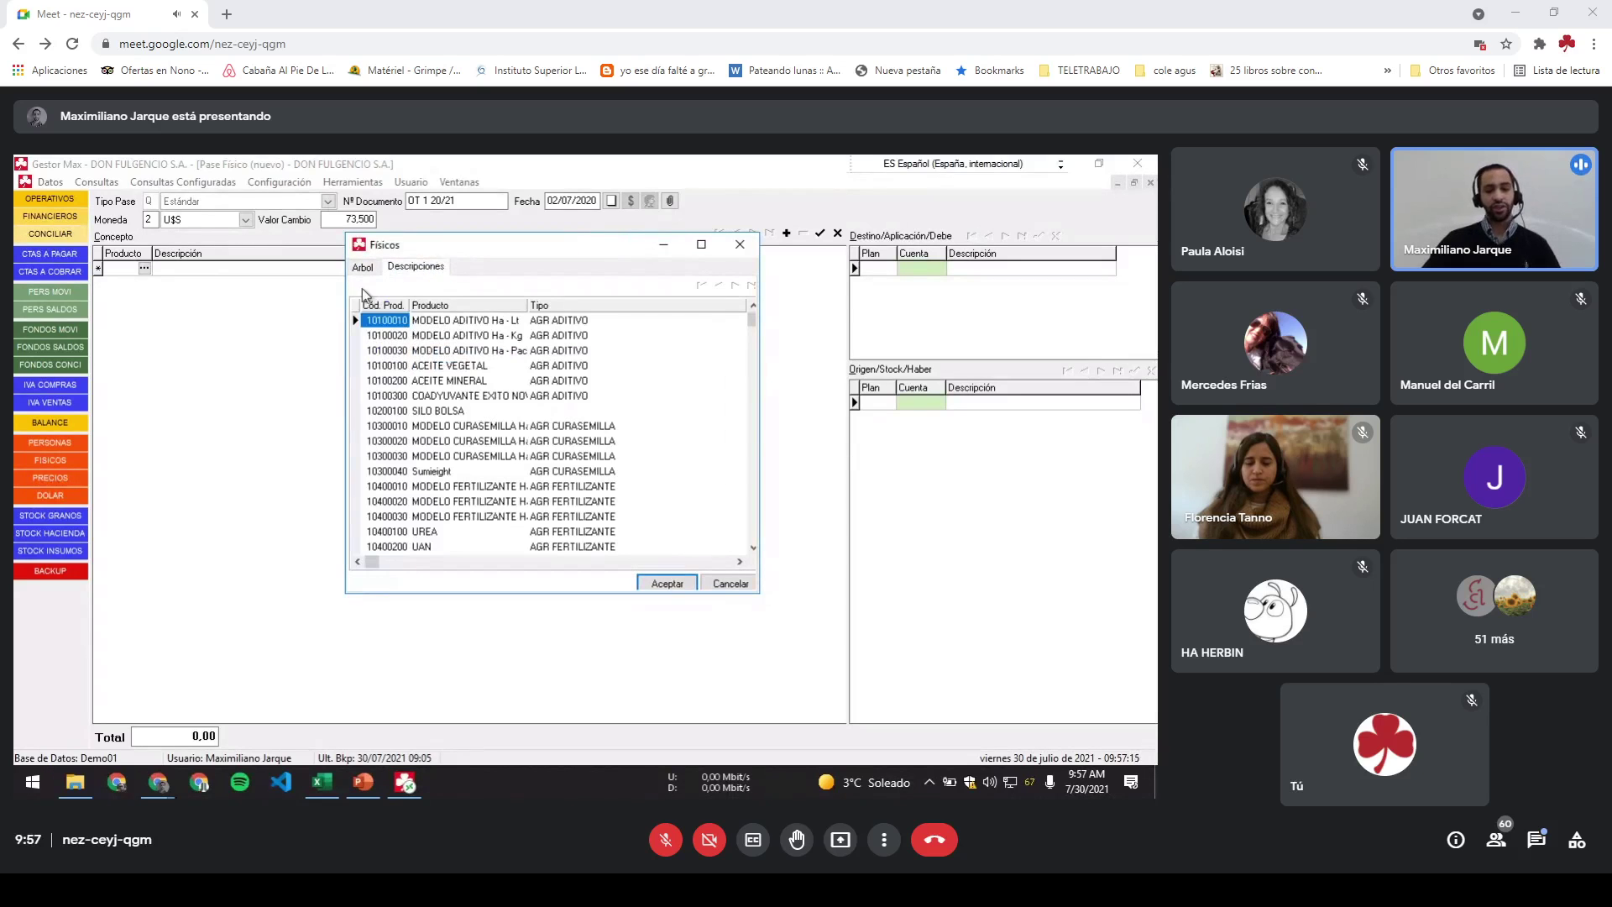
left_click(363, 267)
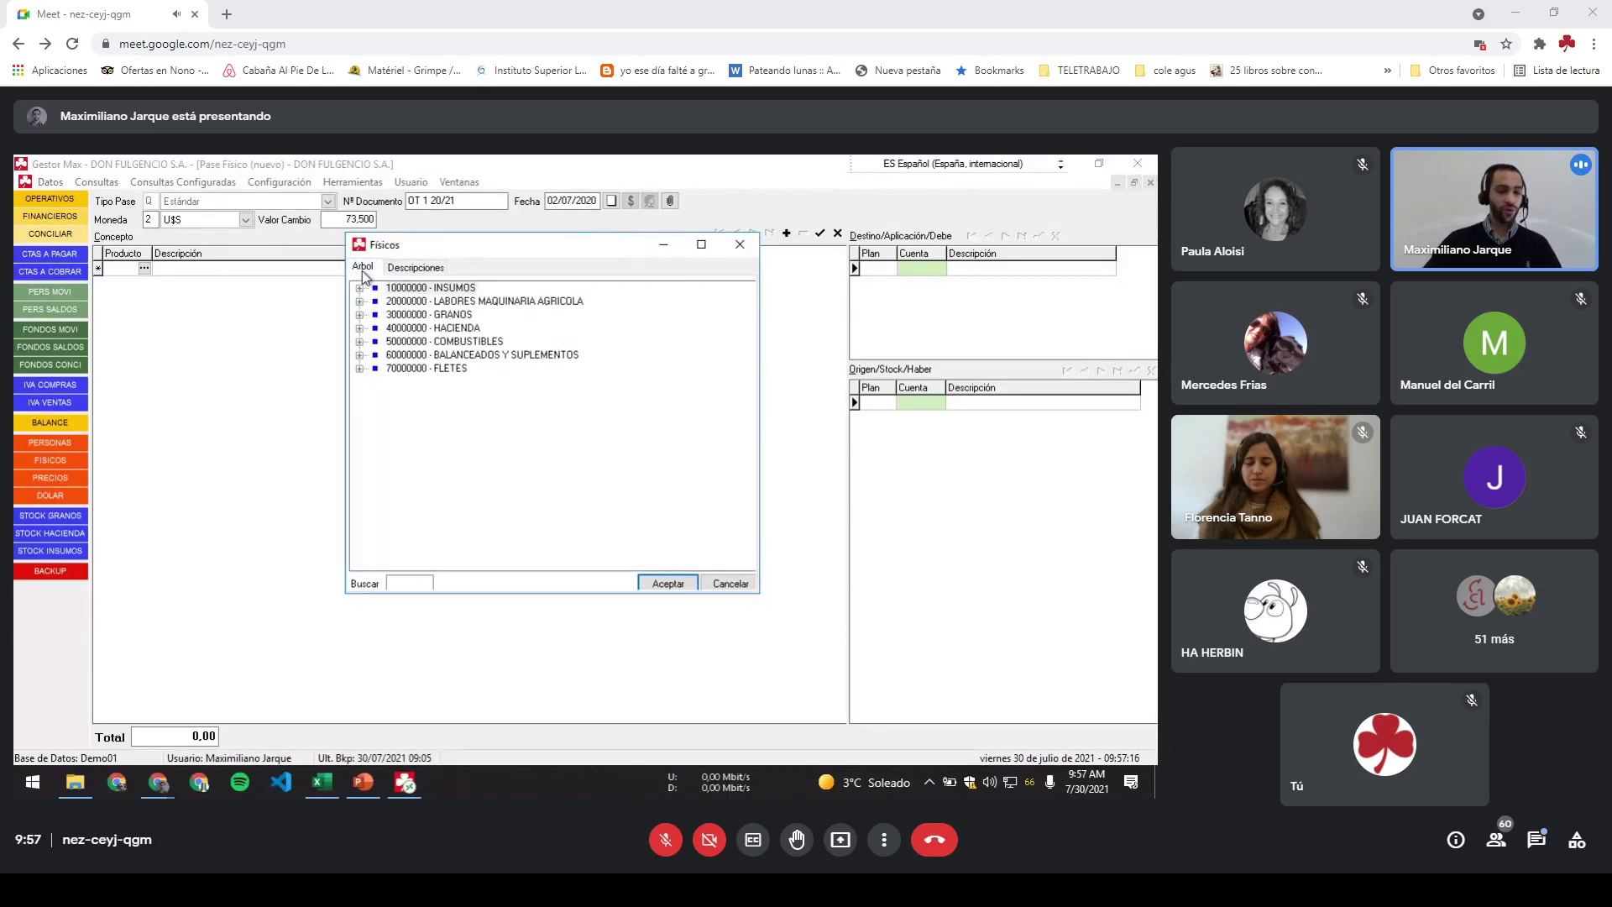
left_click(431, 270)
left_click(550, 335)
left_click(551, 428)
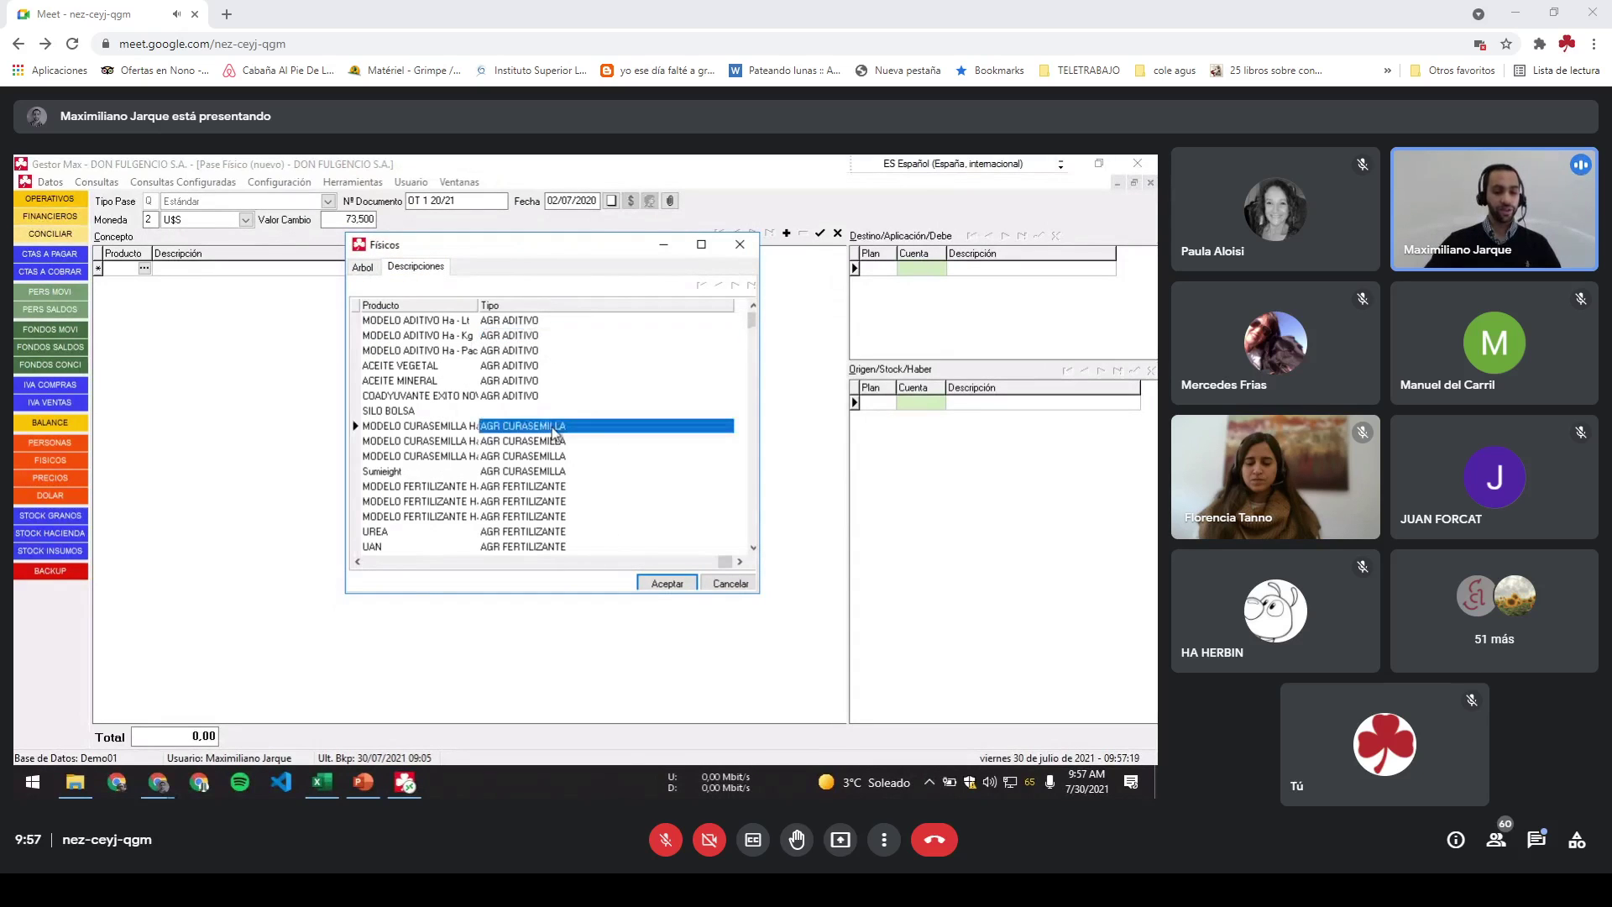
left_click(390, 562)
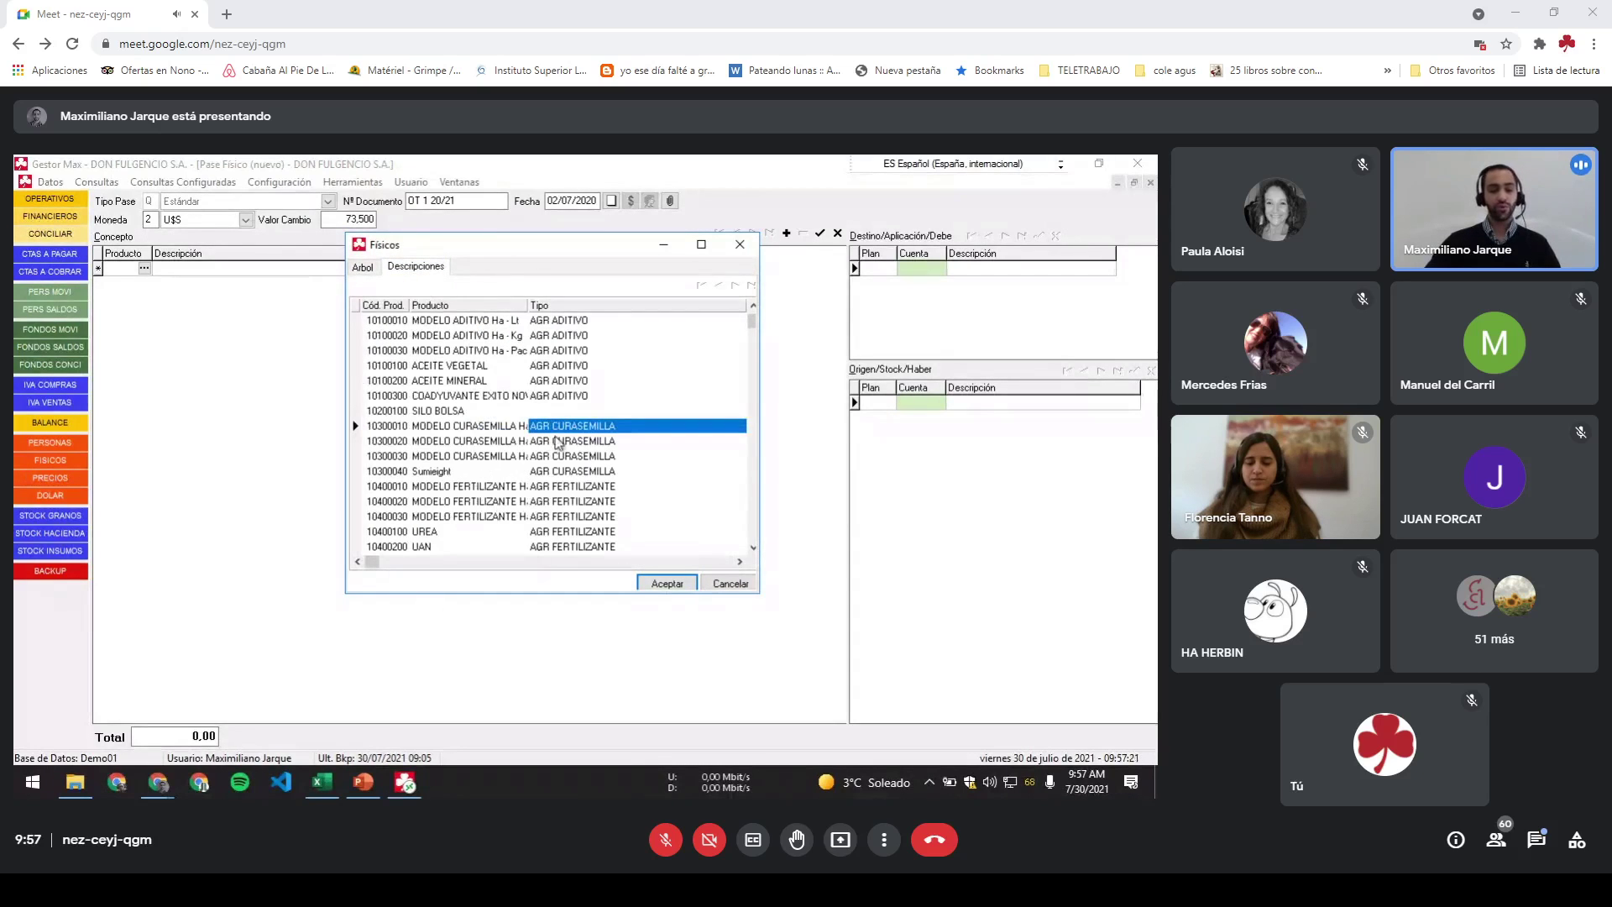
Step: Browse down the product description list, past the fertilizers, insecticides and seeds, to the LABORES MAQUINARIA items
key("Down")
key("Down")
key("Down")
key("Down")
key("Down")
key("Down")
key("Down")
key("Down")
key("Down")
key("Down")
key("Down")
key("Down")
key("Down")
key("Down")
key("Down")
key("Down")
key("Down")
key("Down")
key("Down")
key("Down")
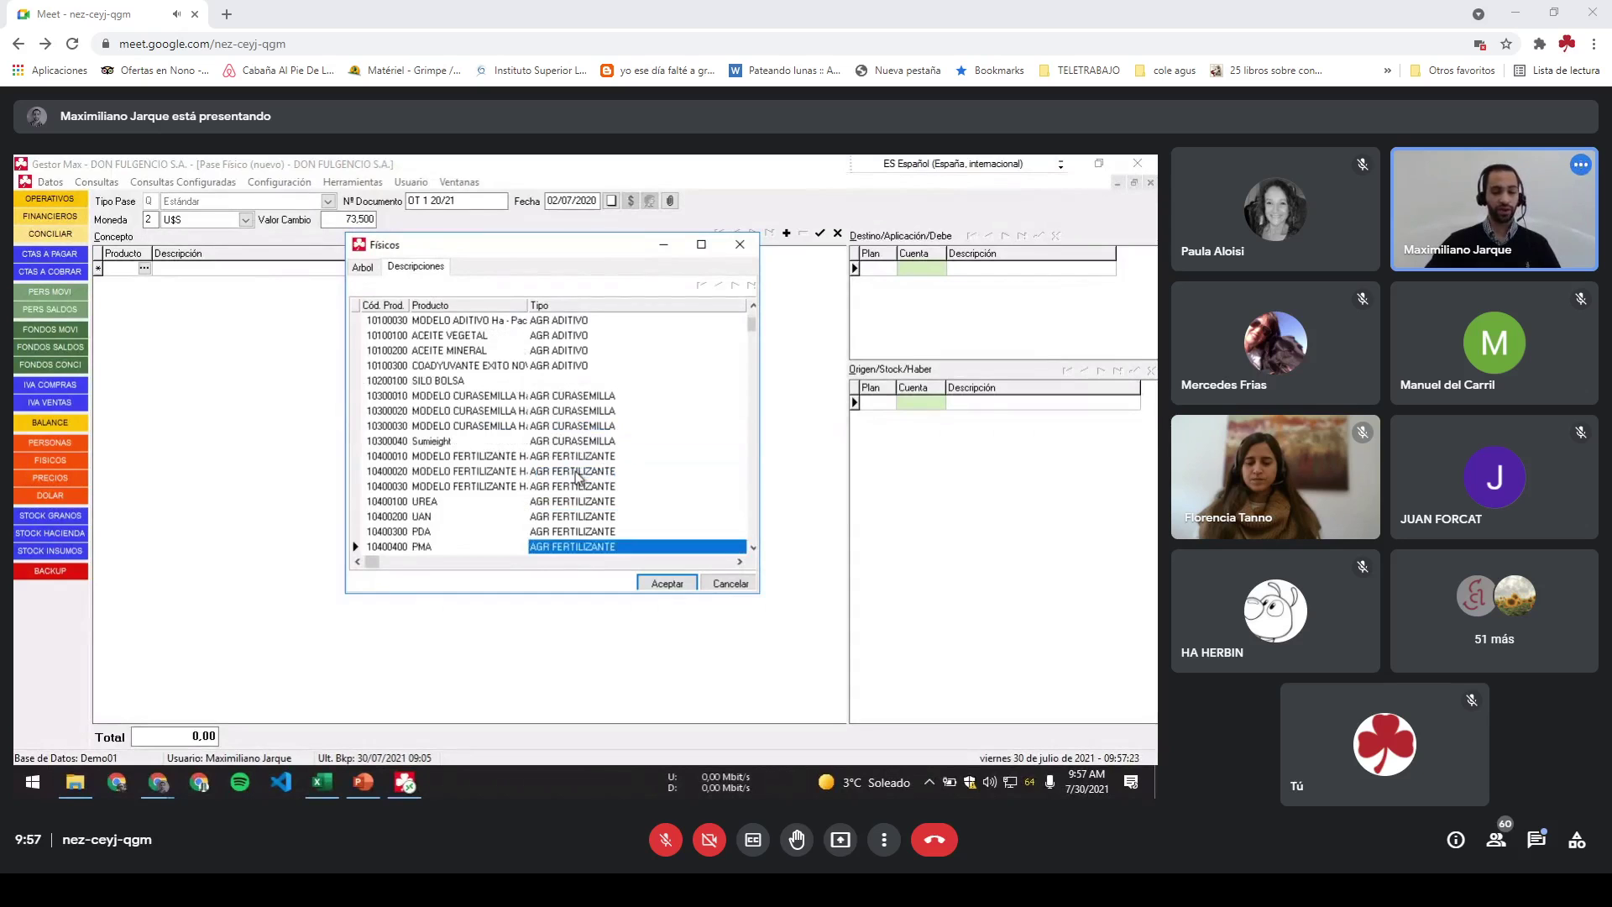
key("Down")
key("Down")
key("Down")
key("Down")
key("Down")
key("Down")
key("Down")
key("Down")
key("Down")
key("Down")
key("Down")
key("Down")
key("Down")
key("Down")
key("Down")
key("Down")
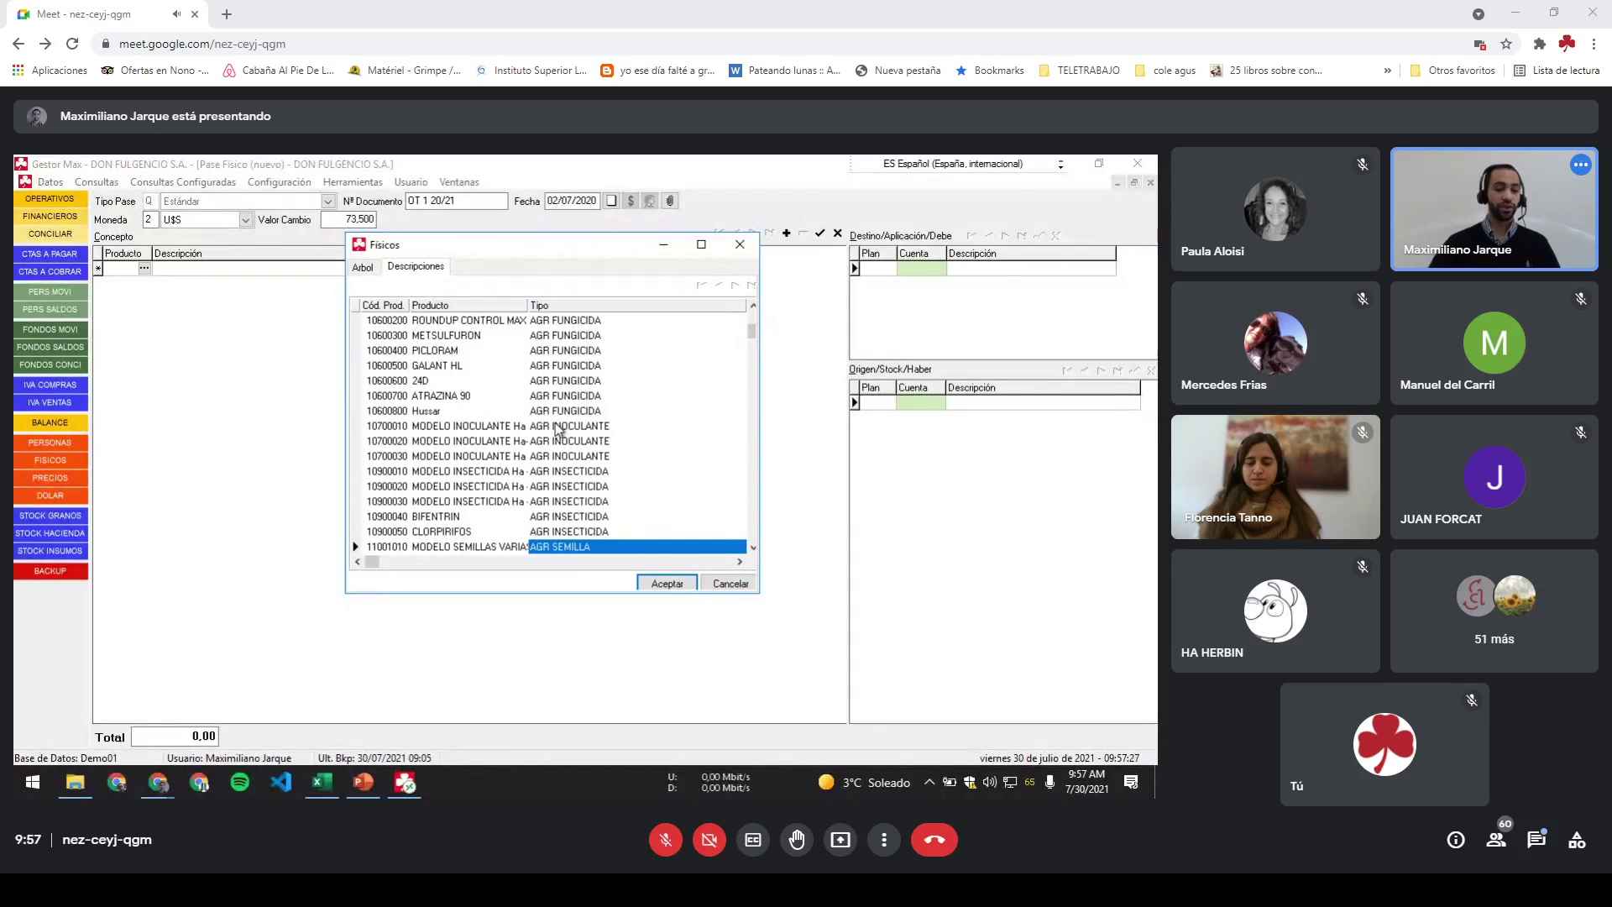
key("Down")
key("Down")
key("Down")
key("Down")
key("Down")
key("Down")
key("Down")
key("Down")
key("Down")
key("Down")
key("Down")
key("Down")
key("Down")
key("Down")
key("Down")
key("Down")
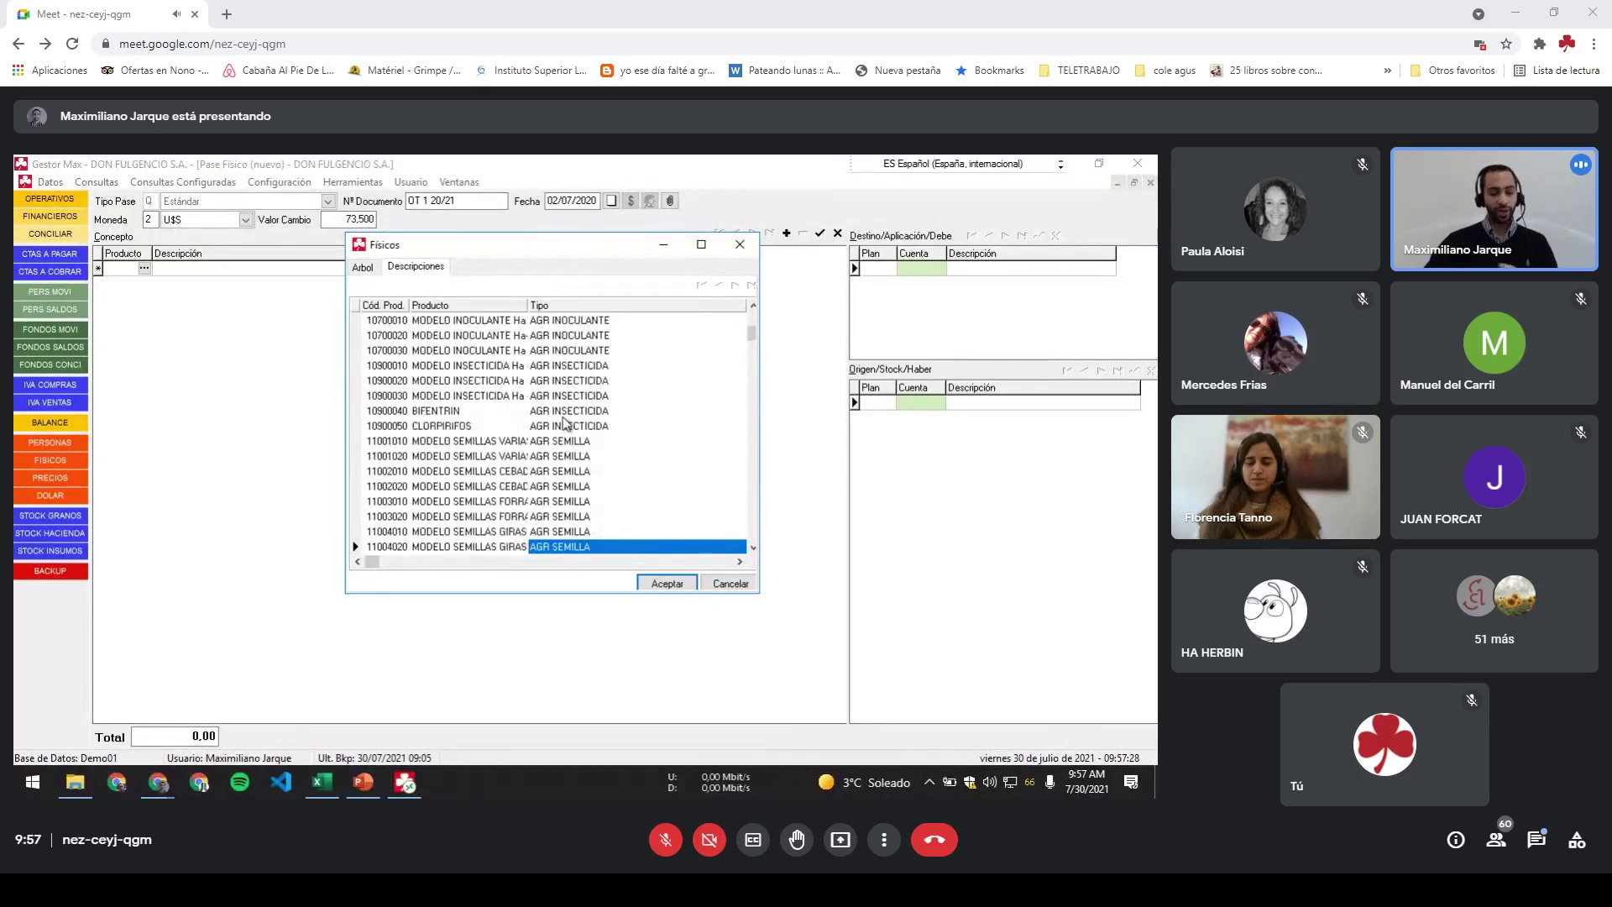
key("Down")
key("Down")
key("Down")
key("Down")
key("Down")
key("Down")
key("Down")
key("Down")
key("Down")
key("Down")
key("Down")
key("Down")
key("Down")
key("Down")
key("Down")
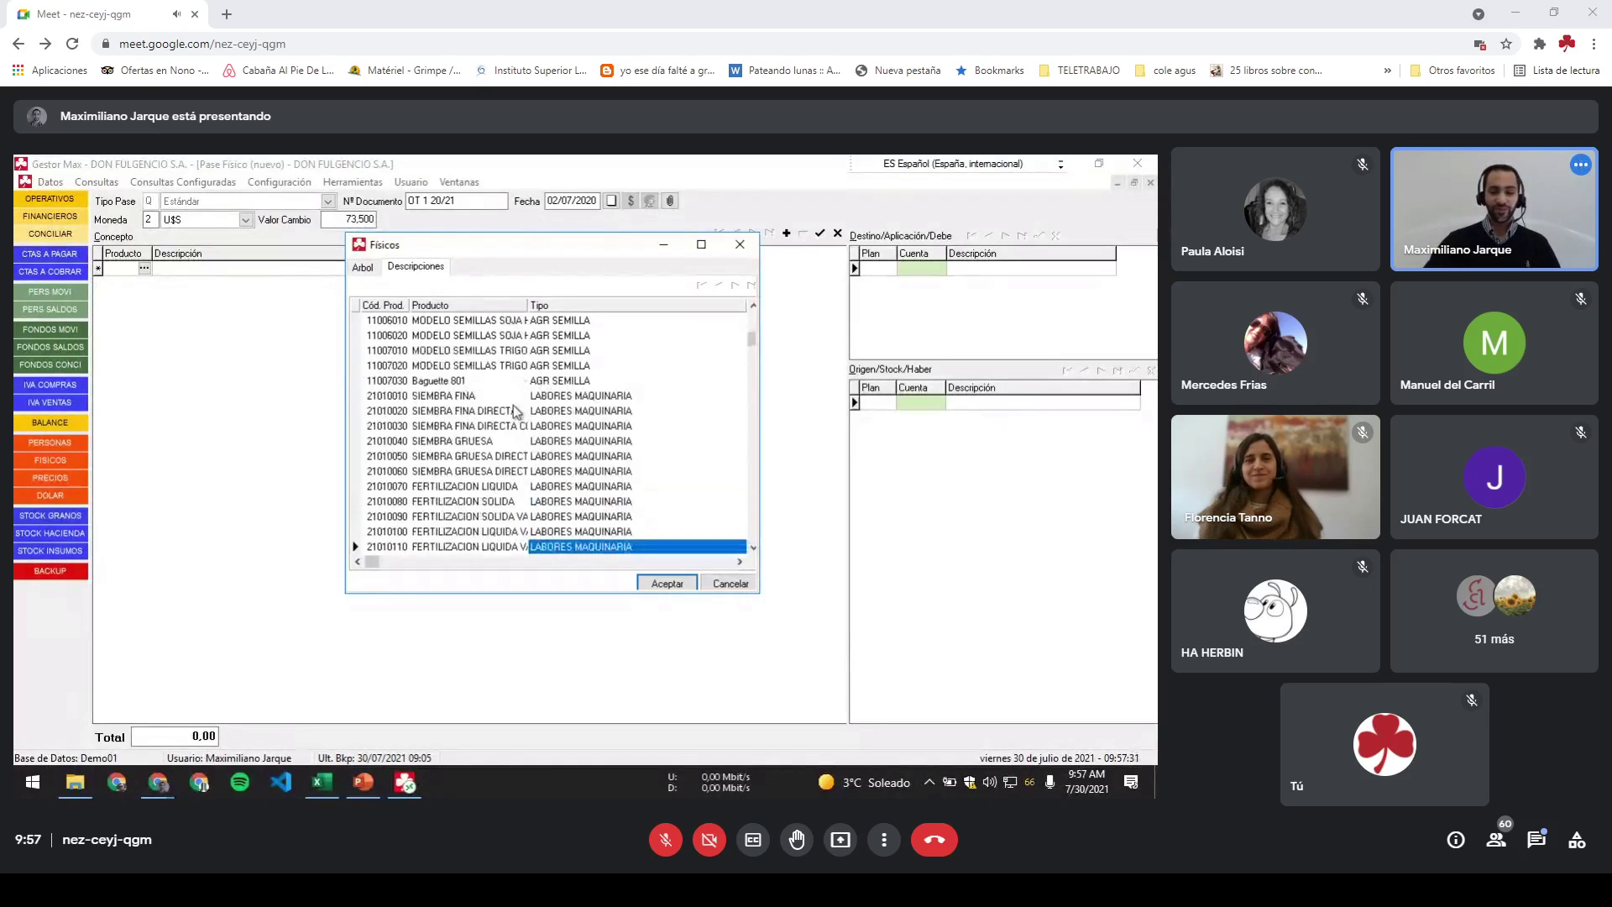
Step: Return to the product tree and expand LABORES MAQUINARIA AGRICOLA and its LABORES POR UTA (maq propia) branch
left_click(363, 267)
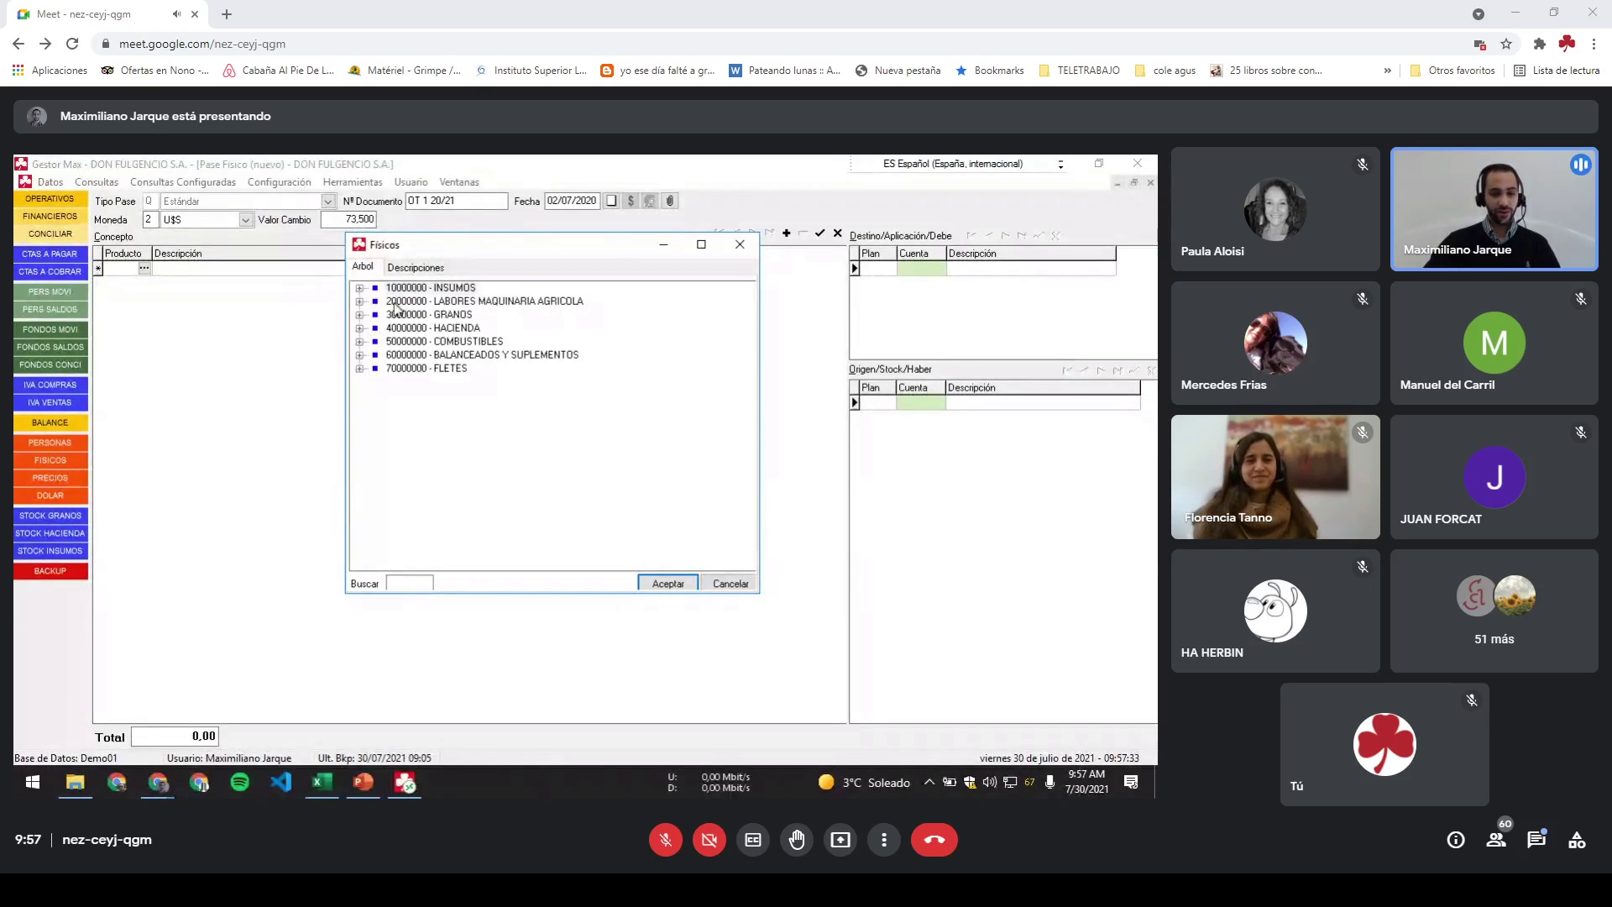
left_click(360, 301)
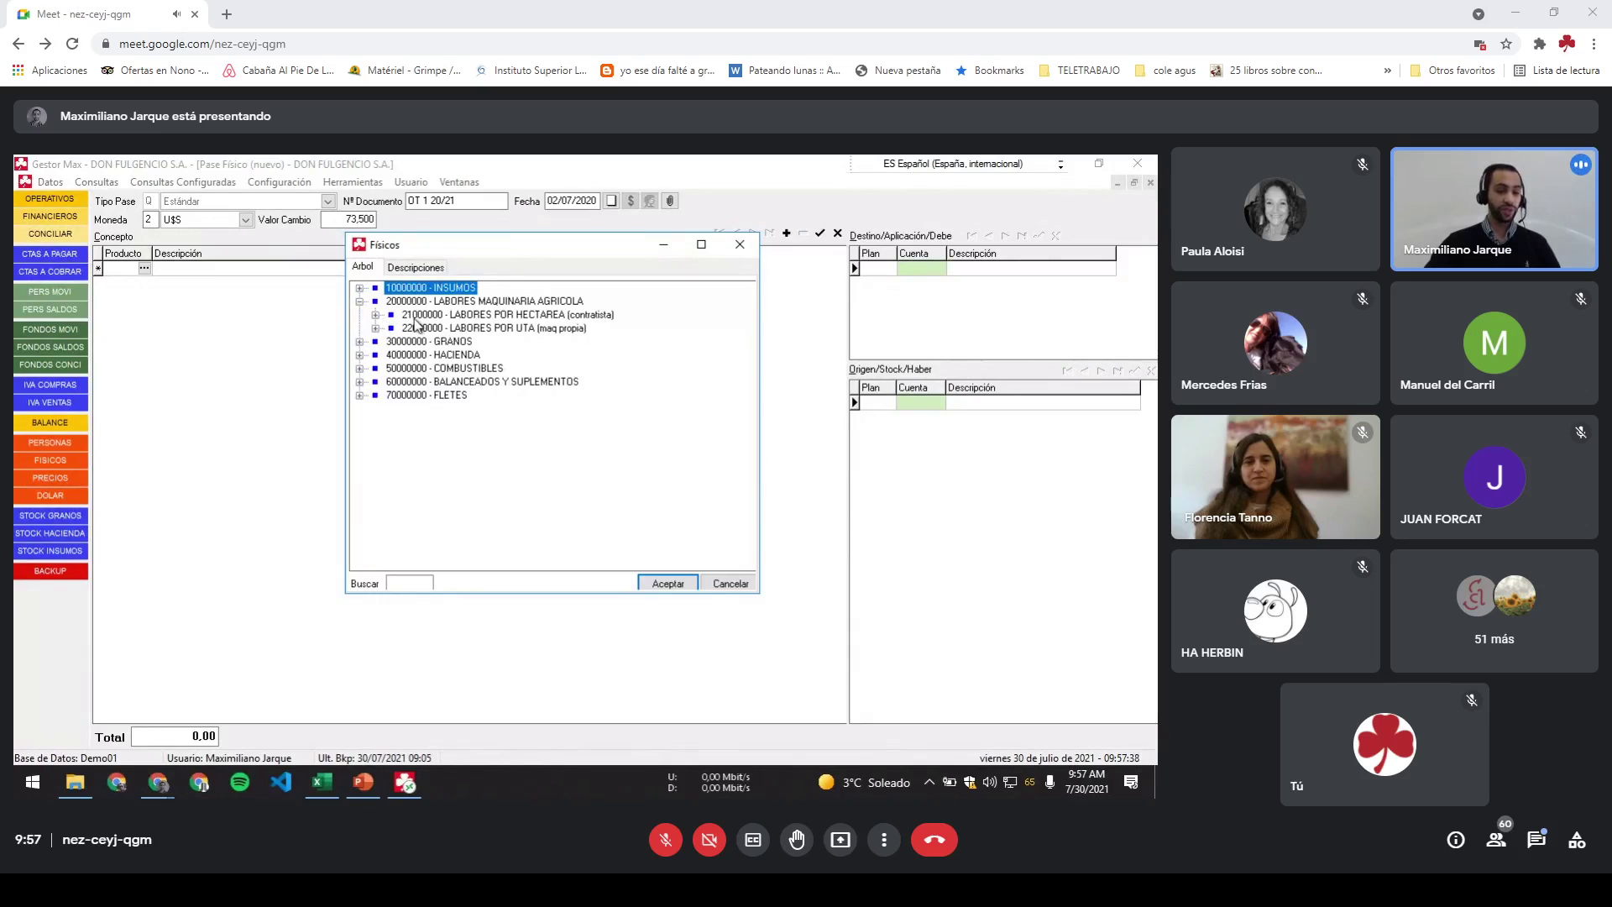
left_click(376, 328)
left_click(376, 328)
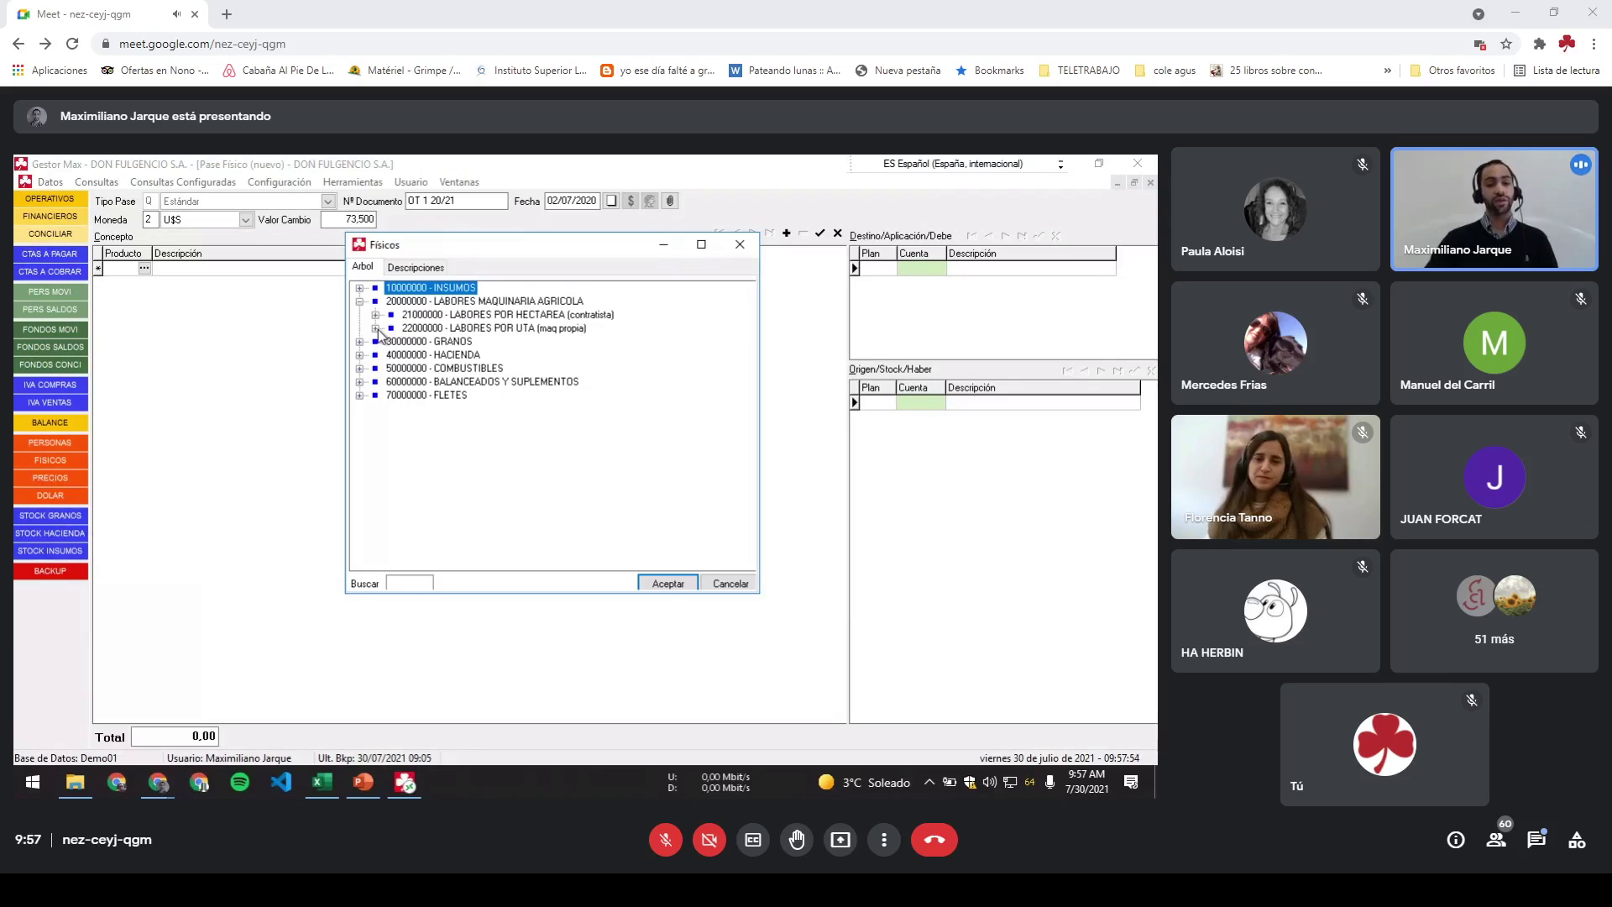
left_click(377, 328)
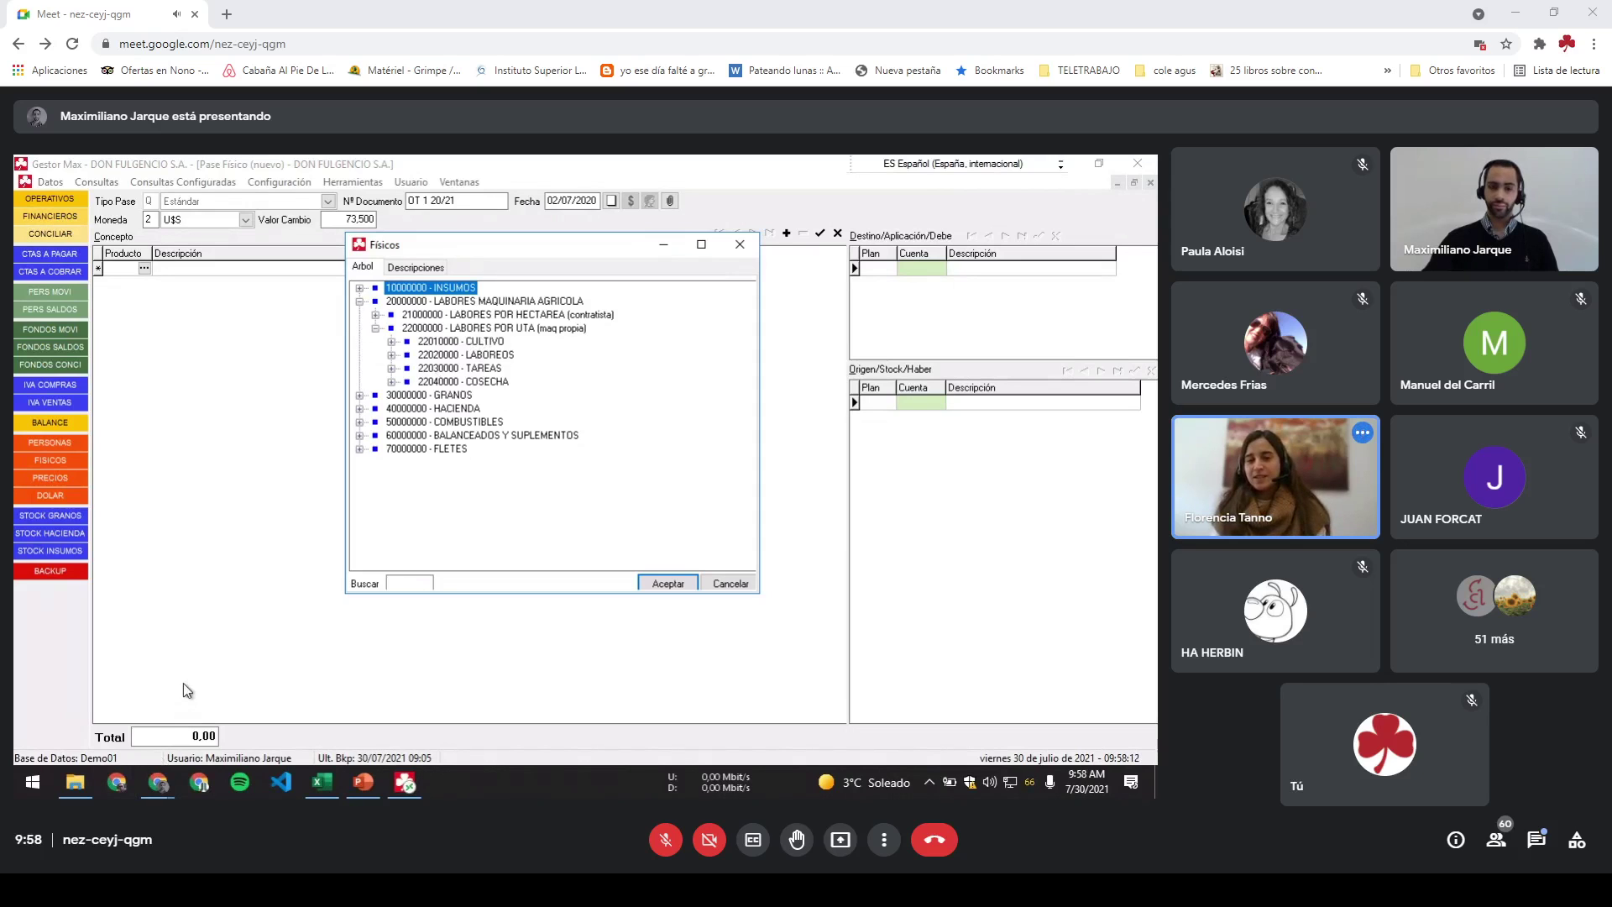
Step: Switch to Google Meet and set the speakers to Predeterminado - Altavoces (Realtek High Definition Audio) in the audio settings
left_click(167, 781)
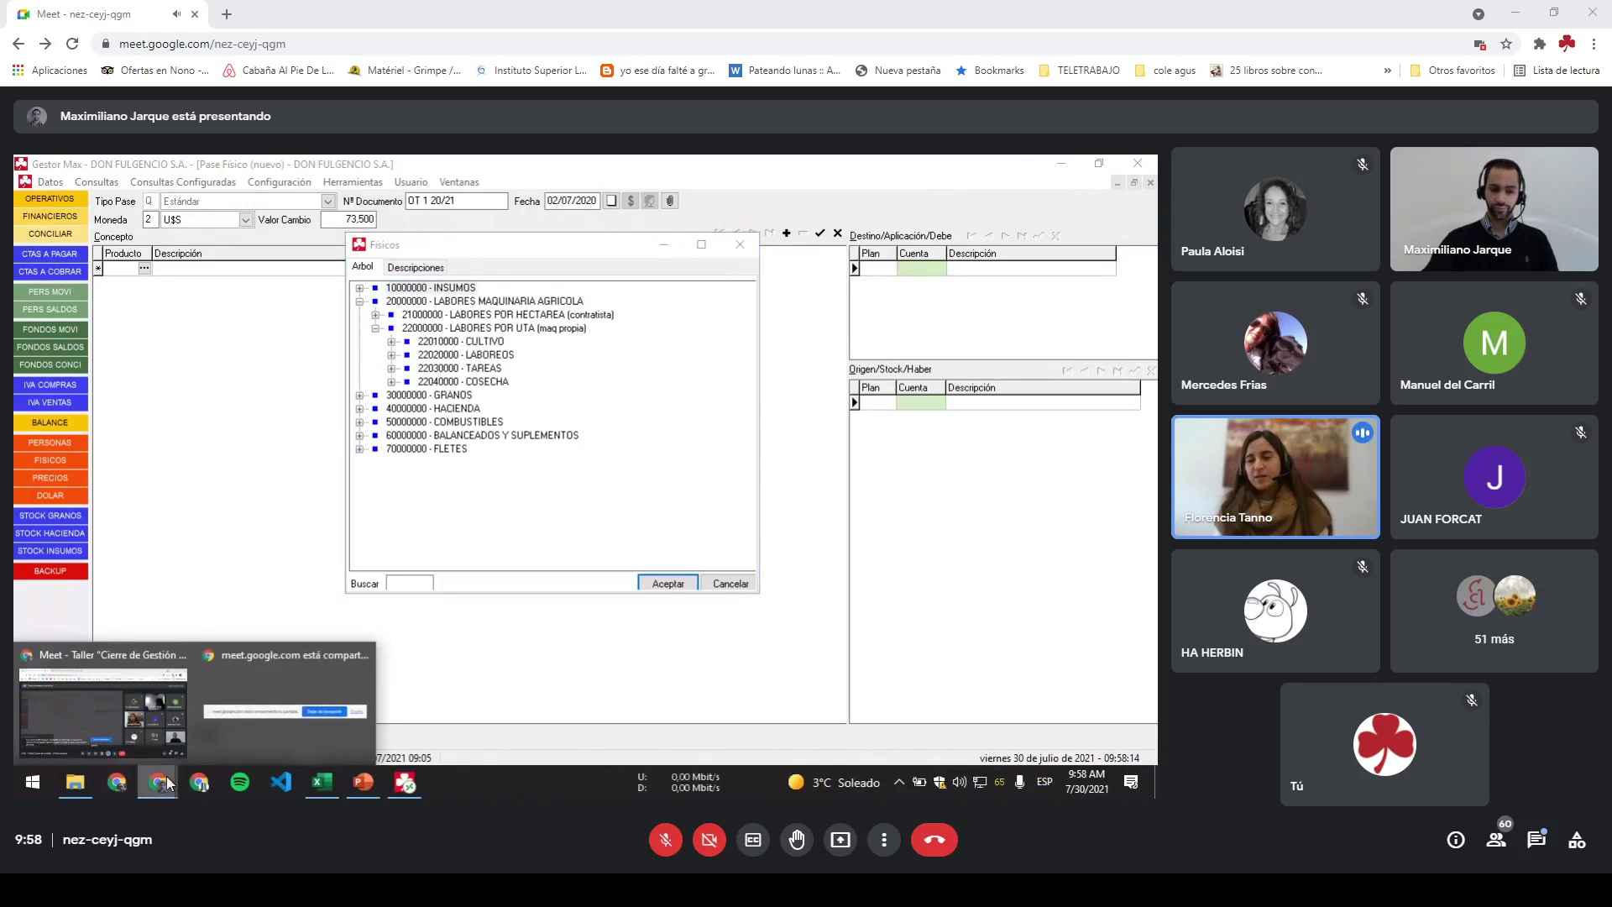
left_click(159, 735)
left_click(663, 732)
left_click(725, 678)
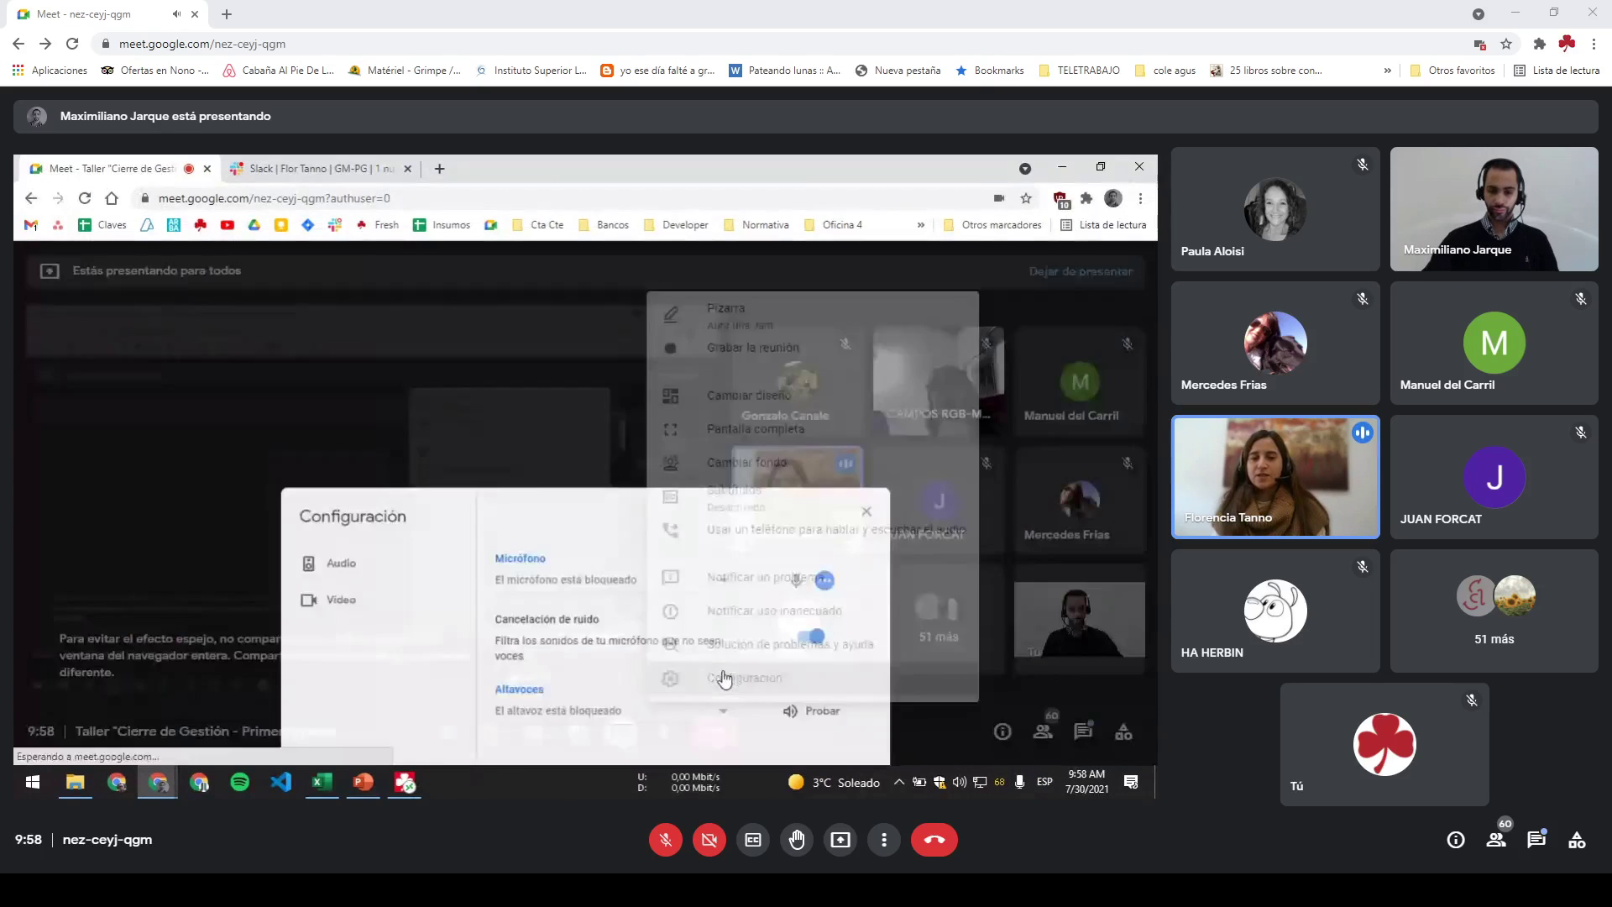
left_click(622, 519)
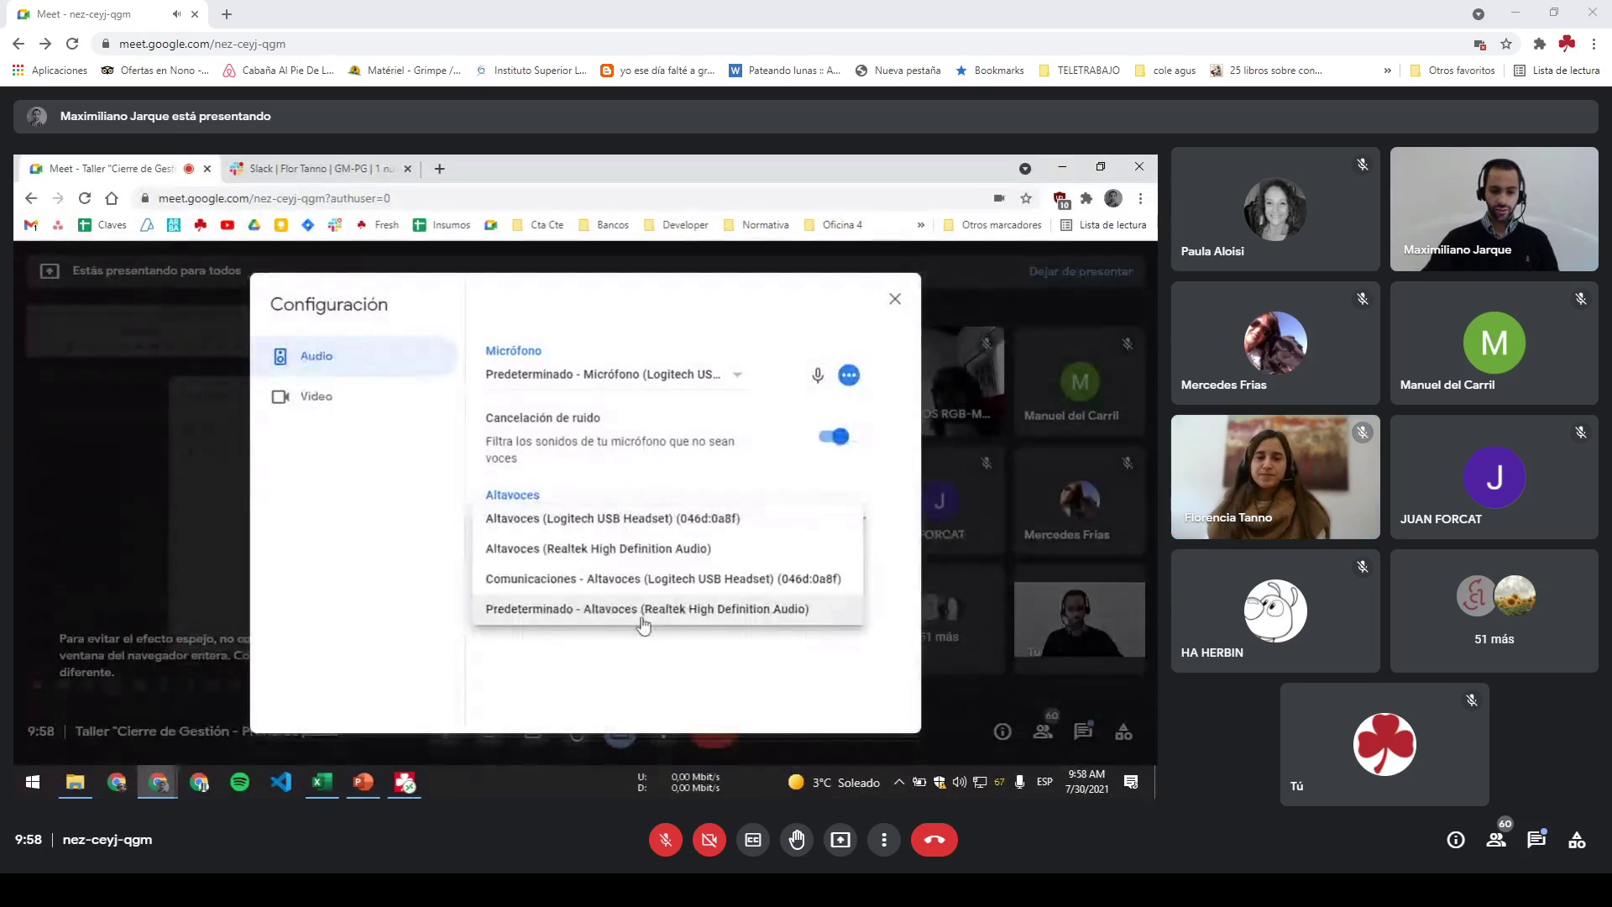
left_click(644, 611)
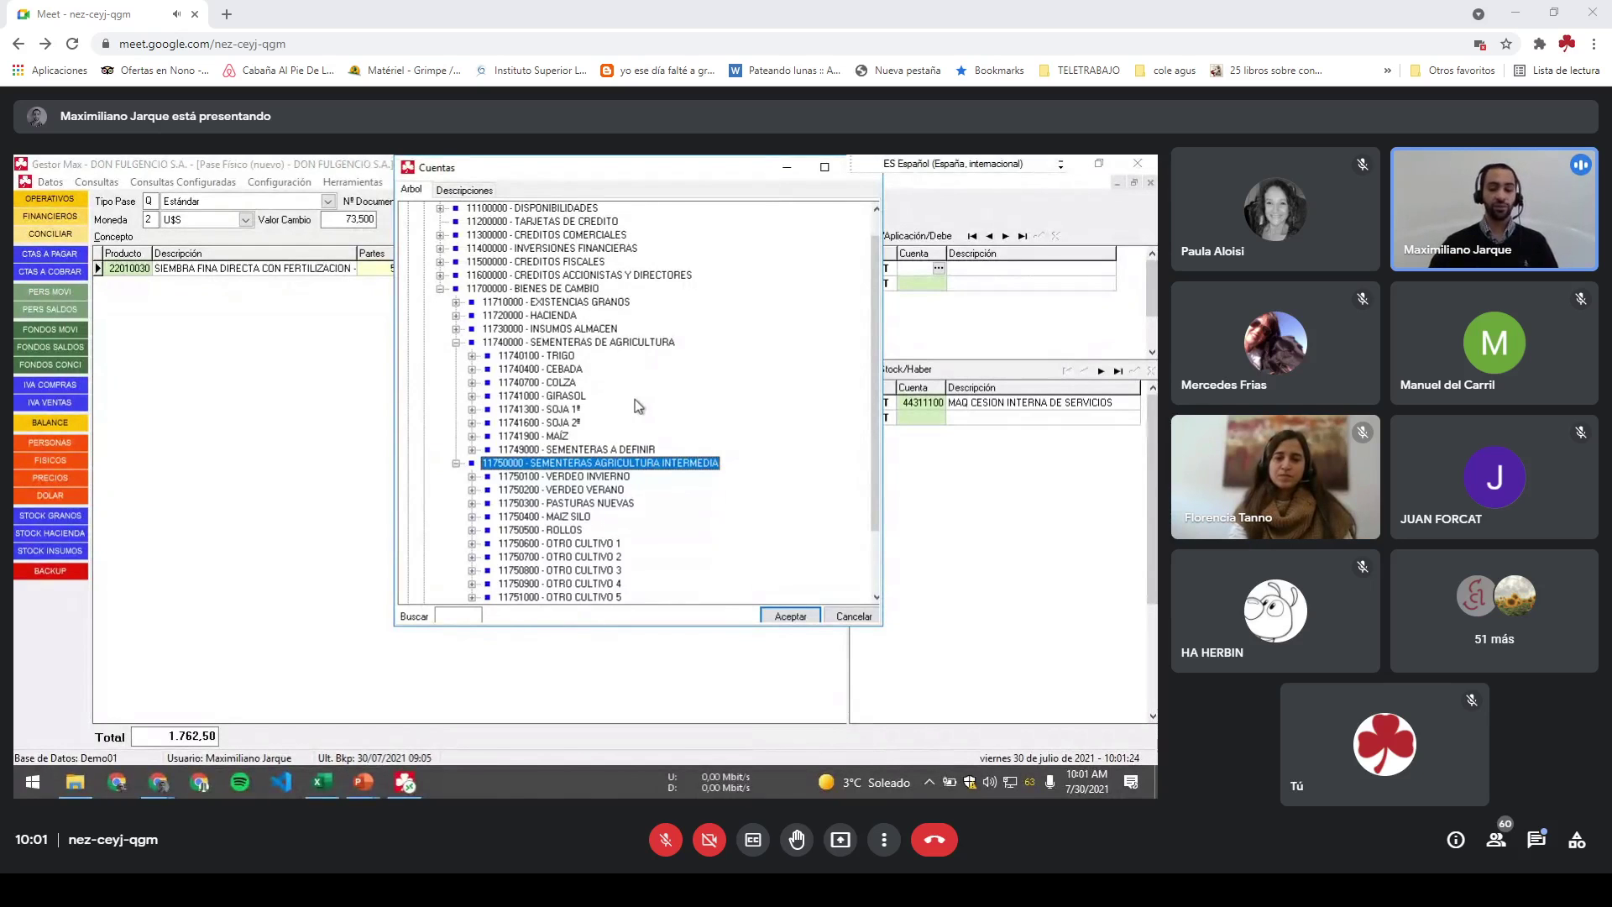
Step: Examine the crop accounts under 11750000 - SEMENTERAS AGRICULTURA INTERMEDIA in the account tree
key("Down")
key("Down")
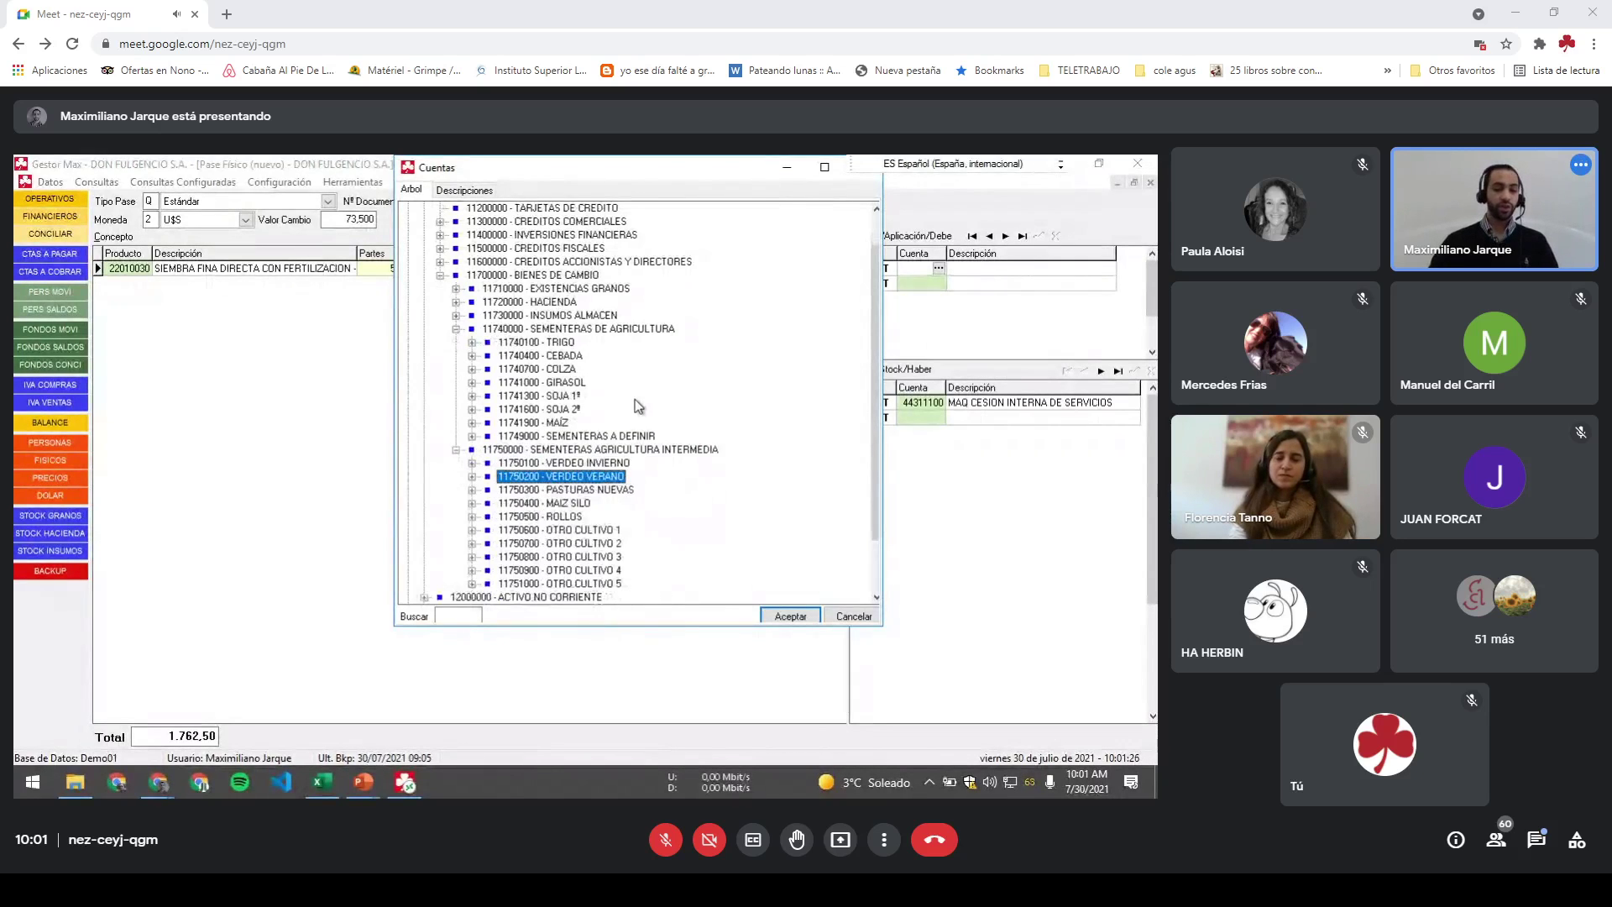
key("Down")
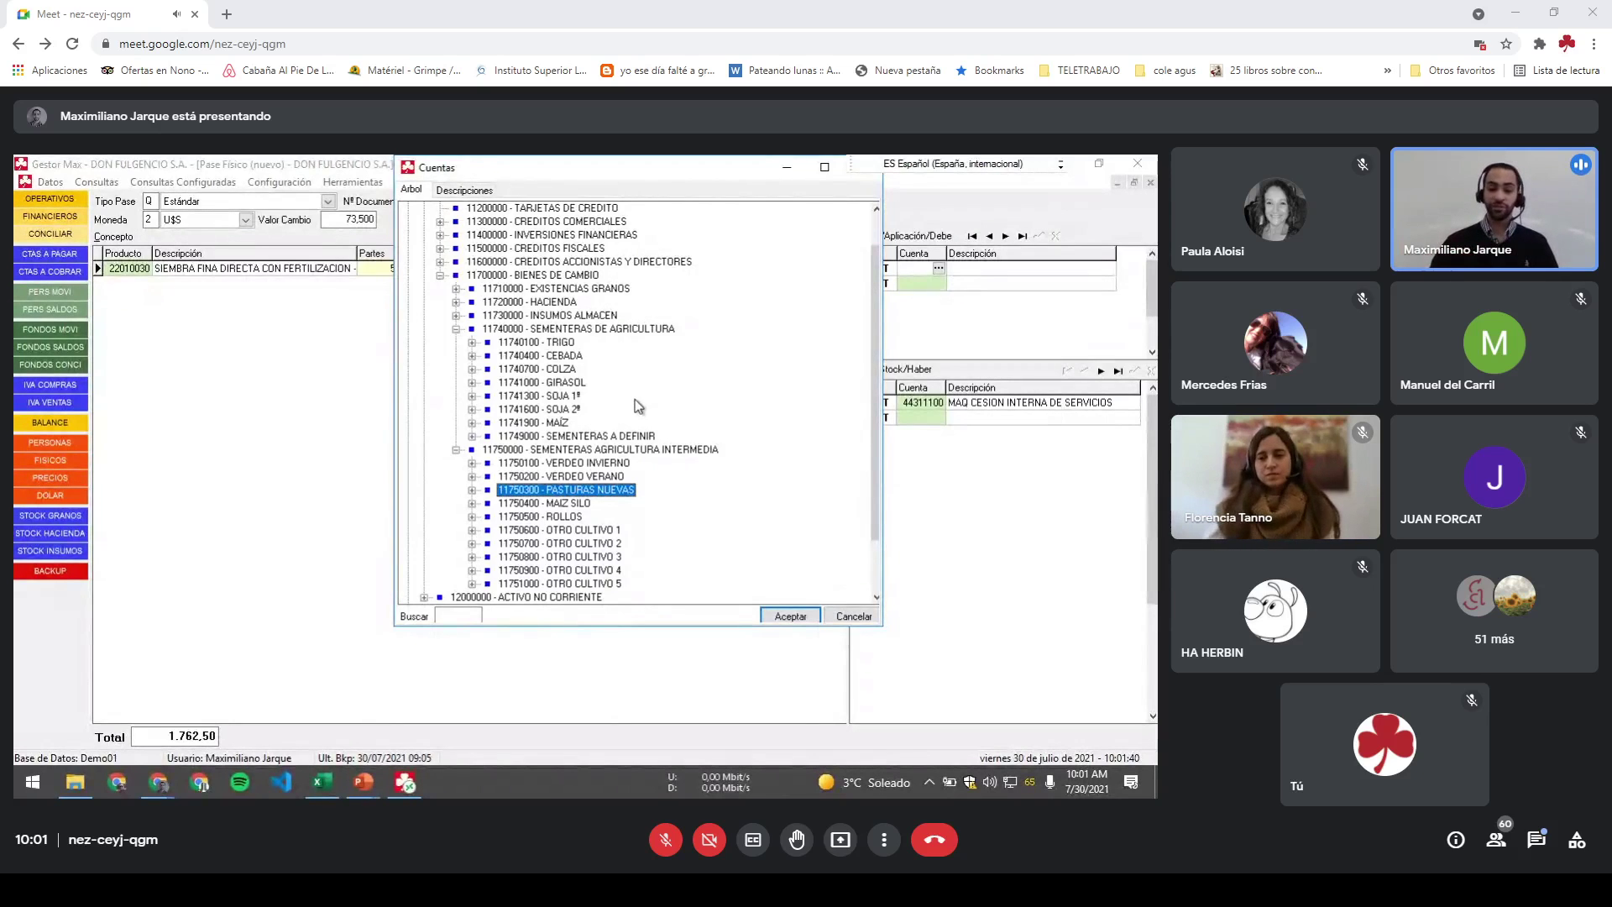
key("Down")
key("Down")
key("Down")
key("Right")
key("Left")
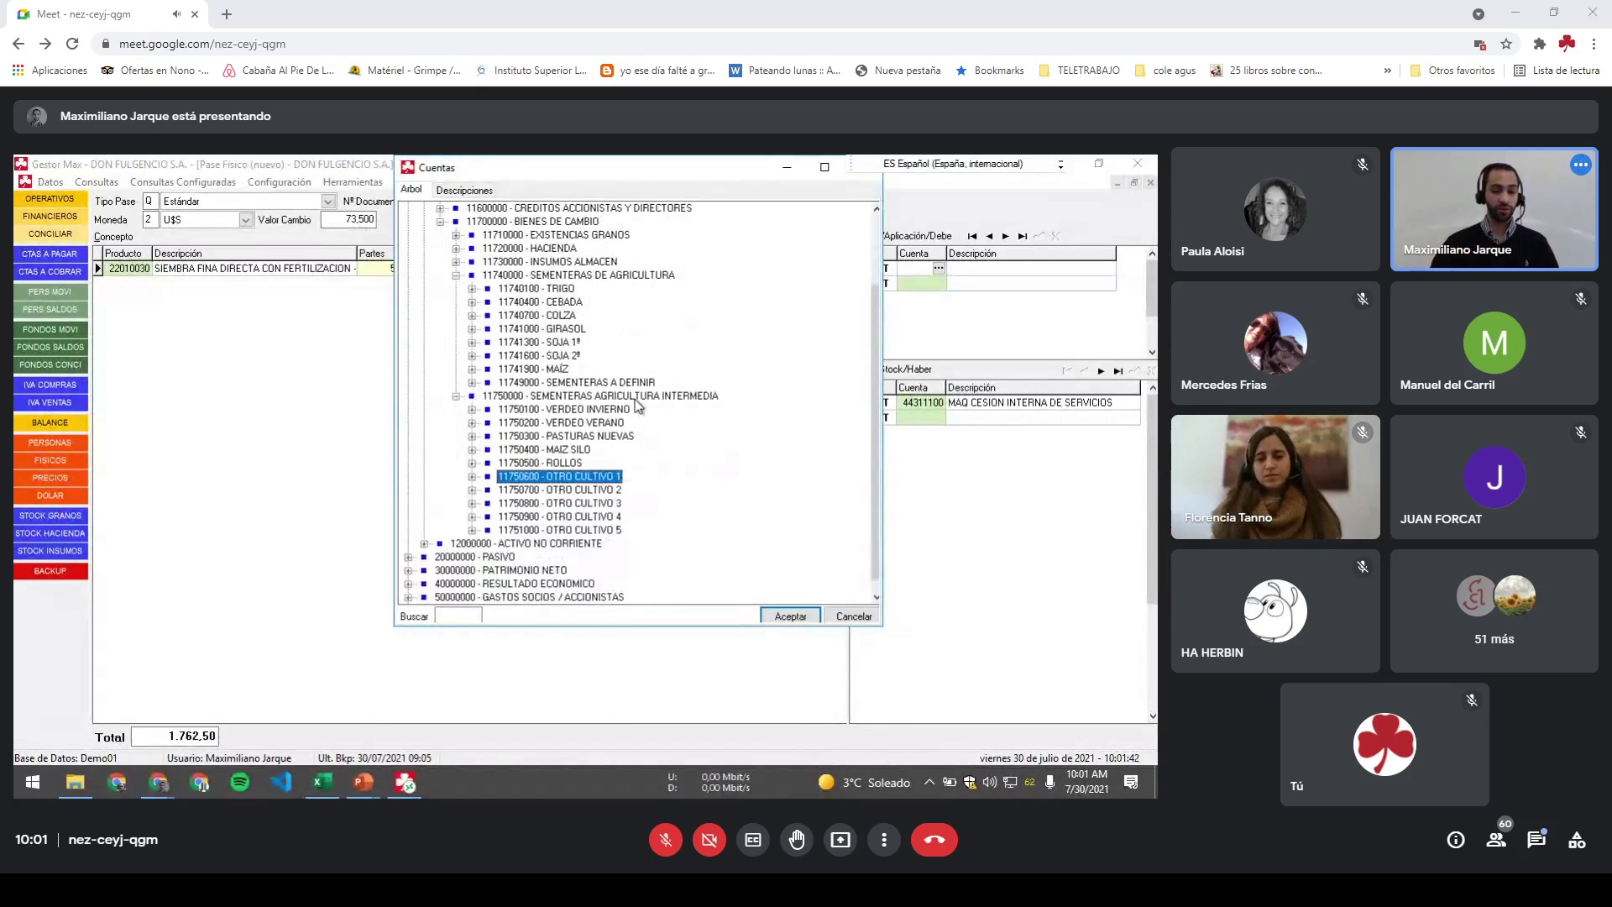
Step: Collapse the SEMENTERAS AGRICULTURA INTERMEDIA branch and select the account group 11740000 - SEMENTERAS DE AGRICULTURA
key("Left")
key("Left")
key("Up")
key("Up")
key("Up")
key("Up")
key("Up")
key("Up")
key("Up")
key("Up")
key("Up")
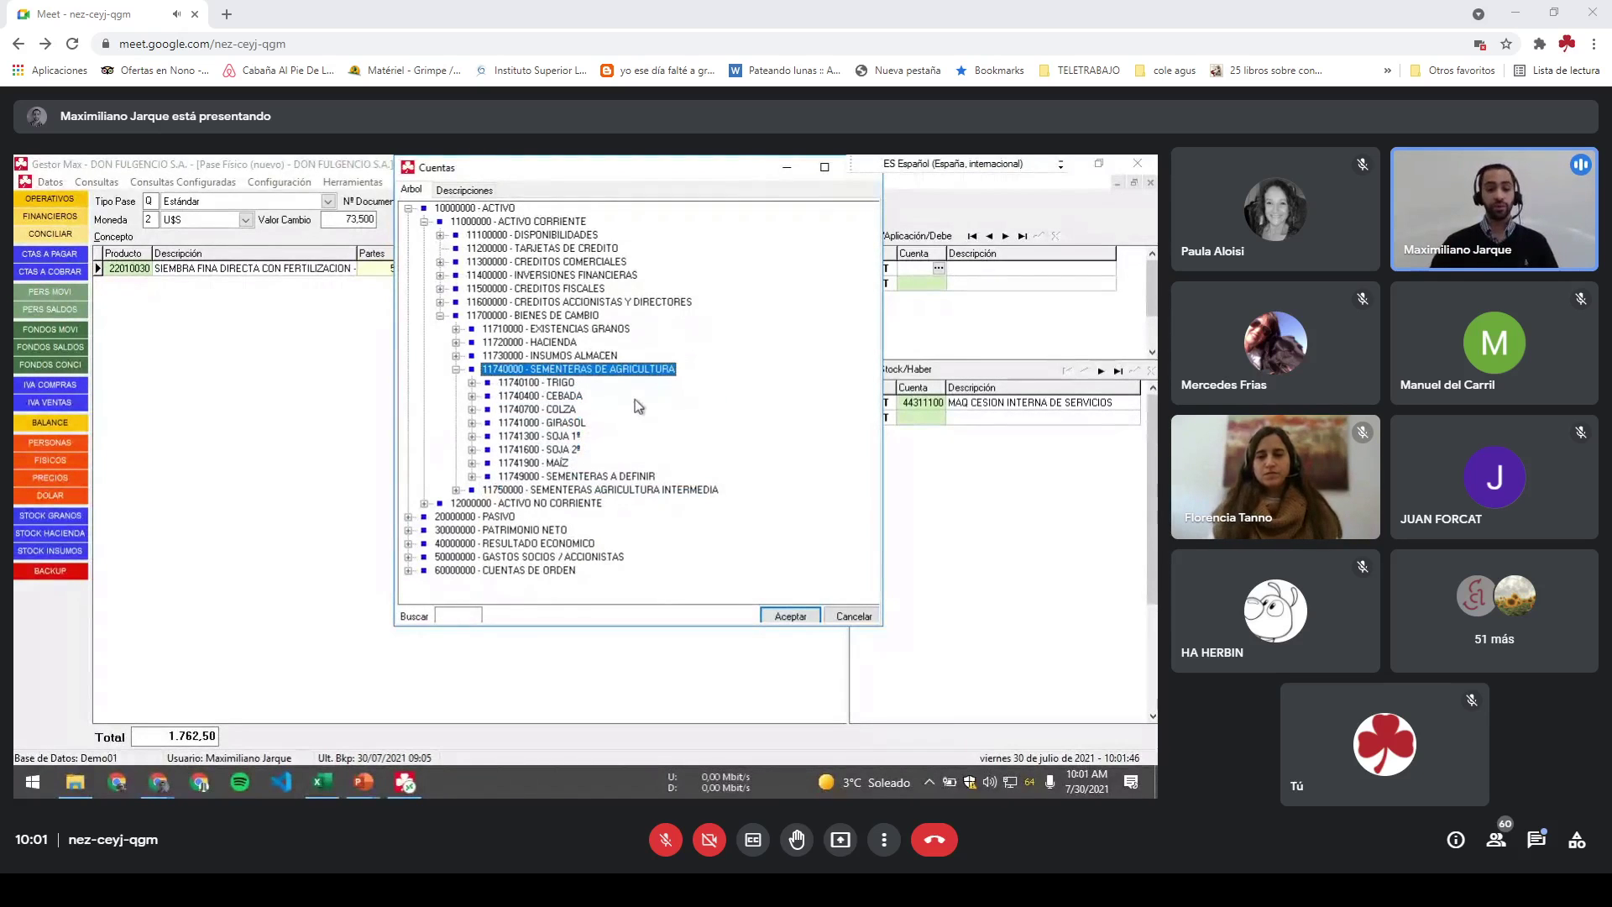
Step: Expand the 11740100 - TRIGO crop group in the account tree and highlight 11740105 - TR smntr LABORES PROPIAS
key("Down")
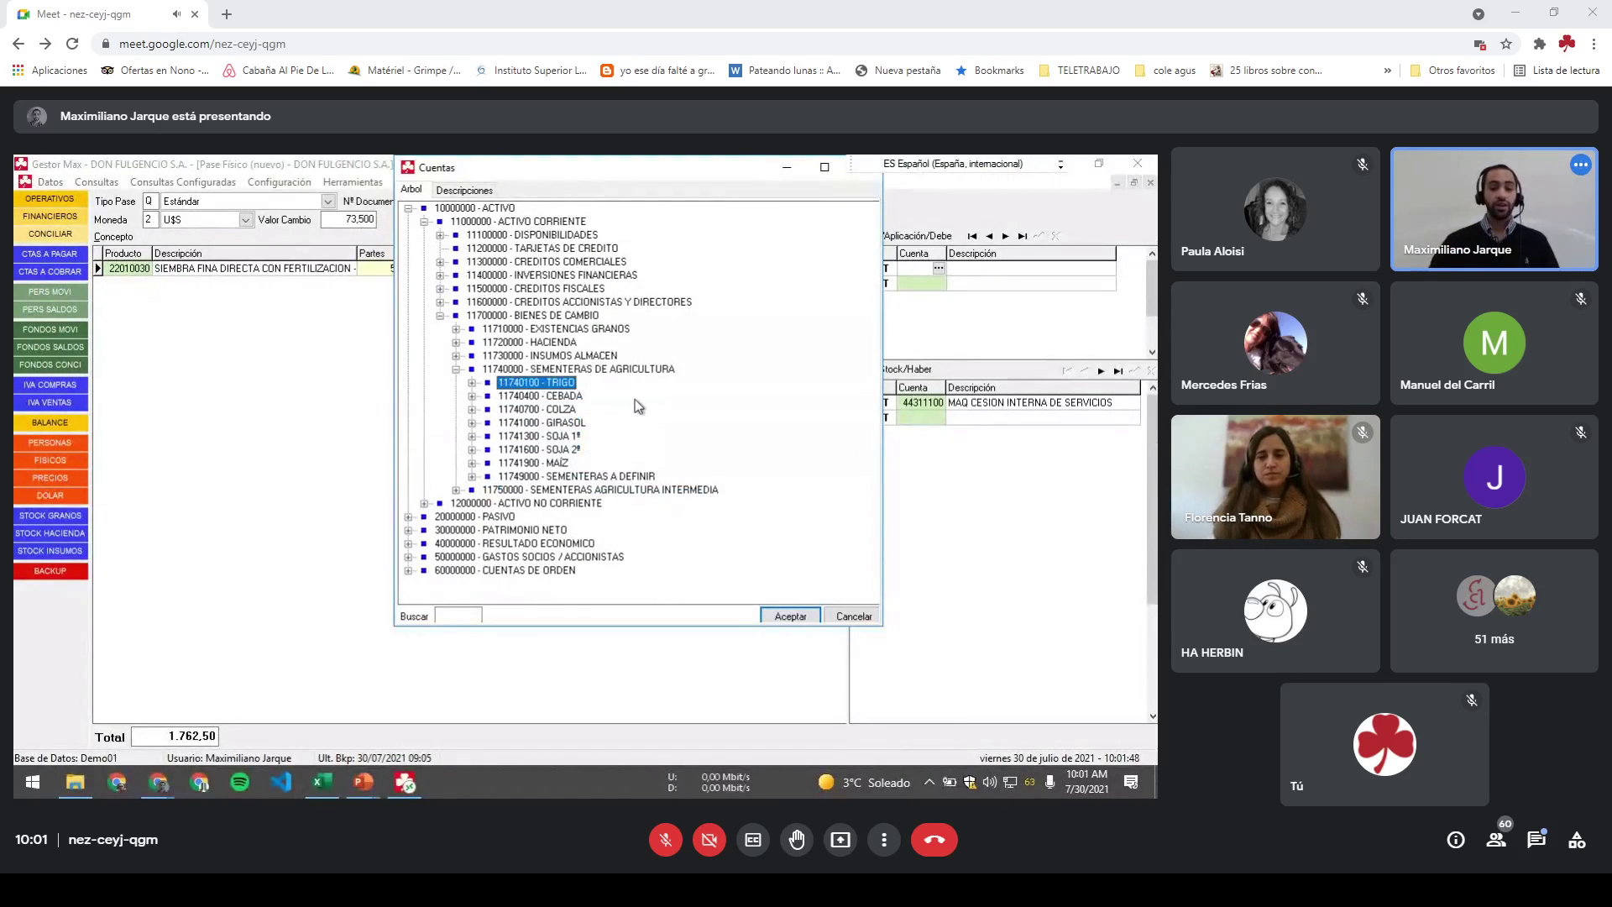
key("Right")
key("Down")
key("Down")
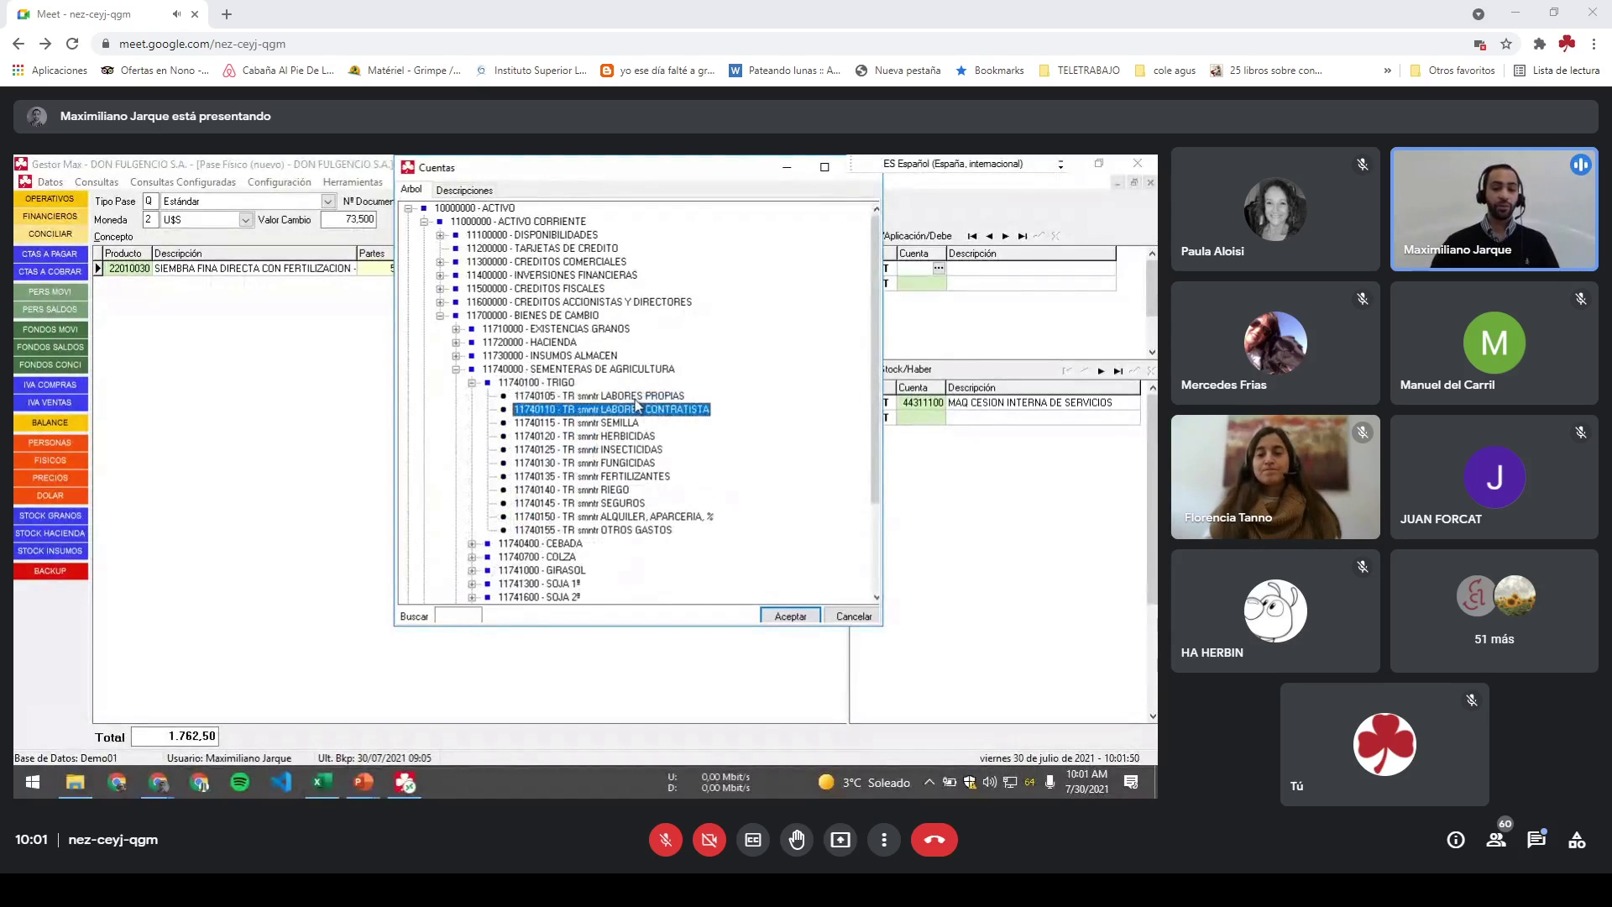
key("Up")
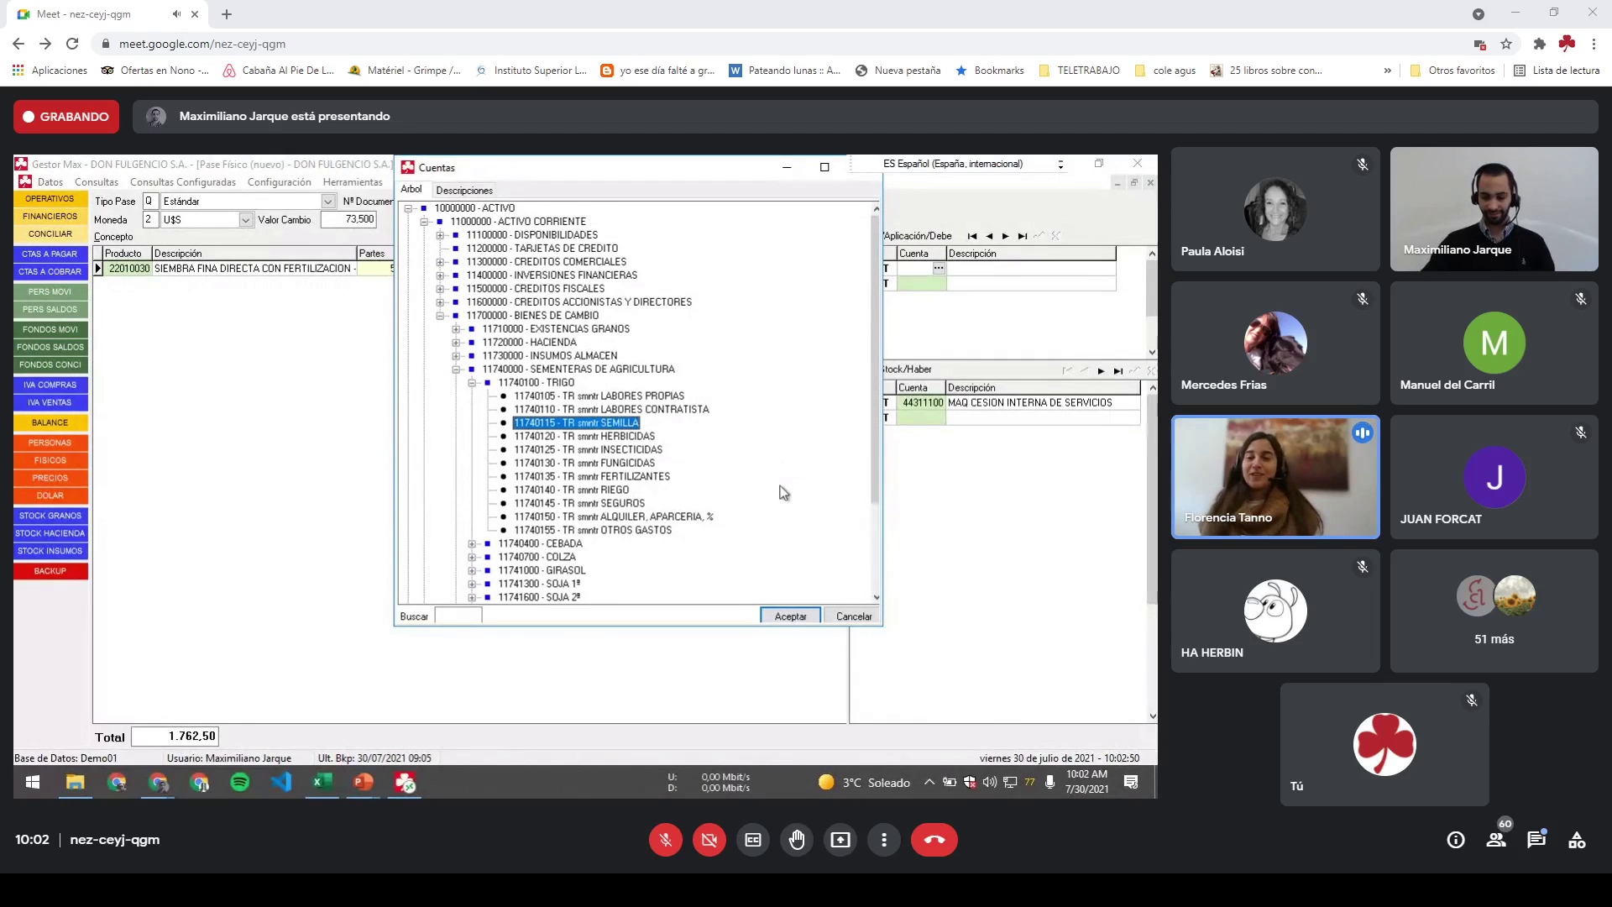
Step: Set the system volume of Altavoces (Realtek High Definition Audio) to 18
left_click(989, 778)
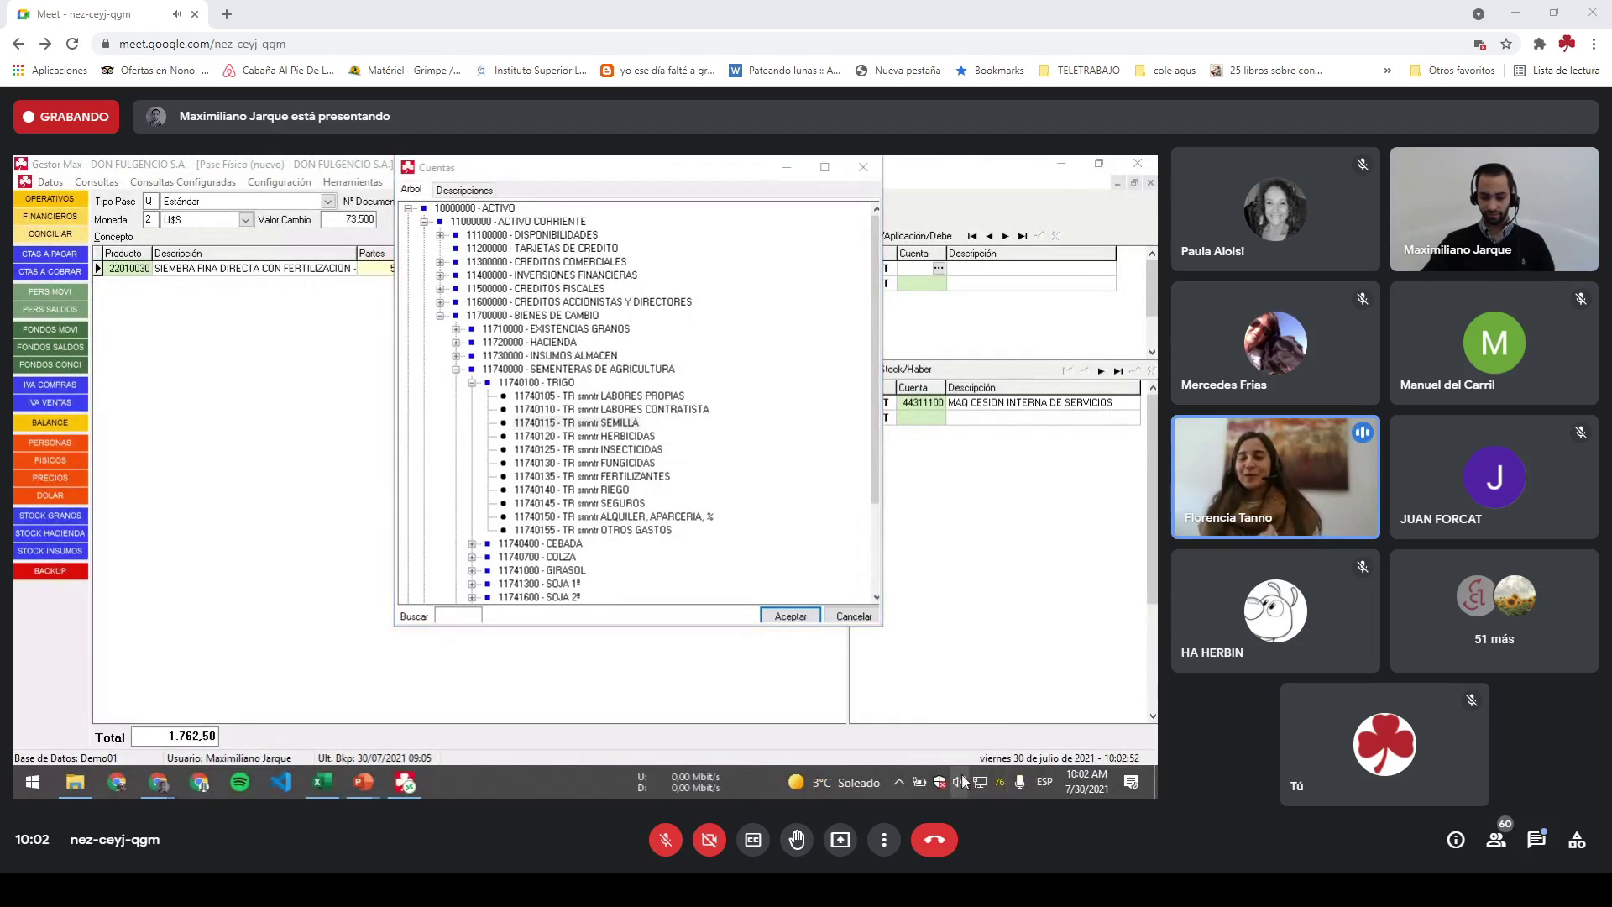
left_click(958, 781)
left_click_drag(931, 742, 949, 743)
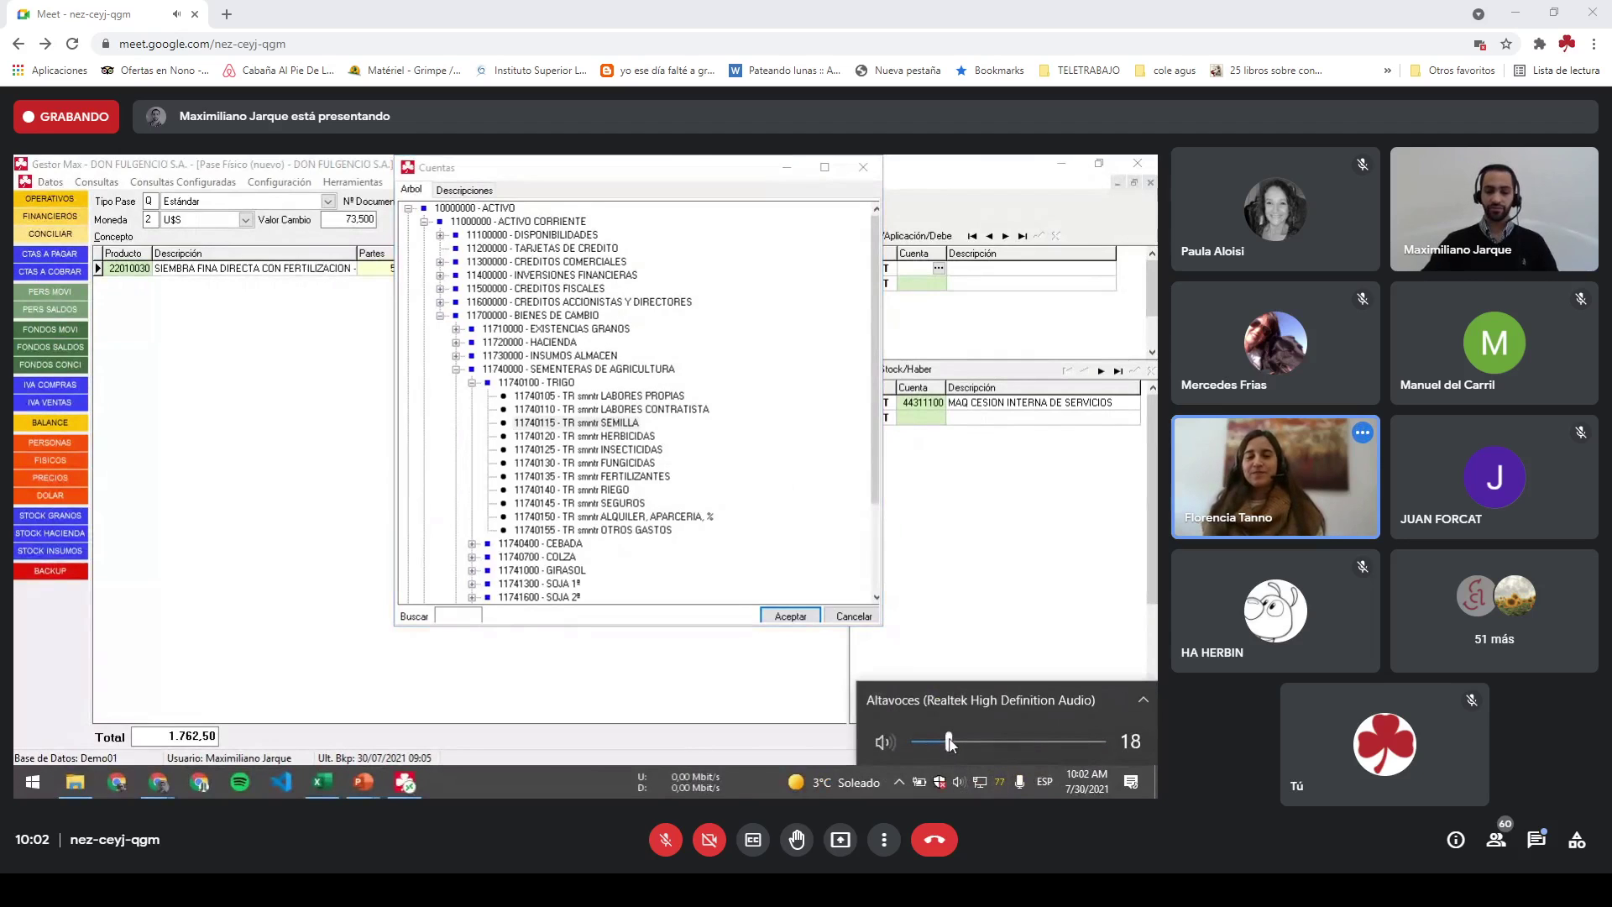
left_click(579, 677)
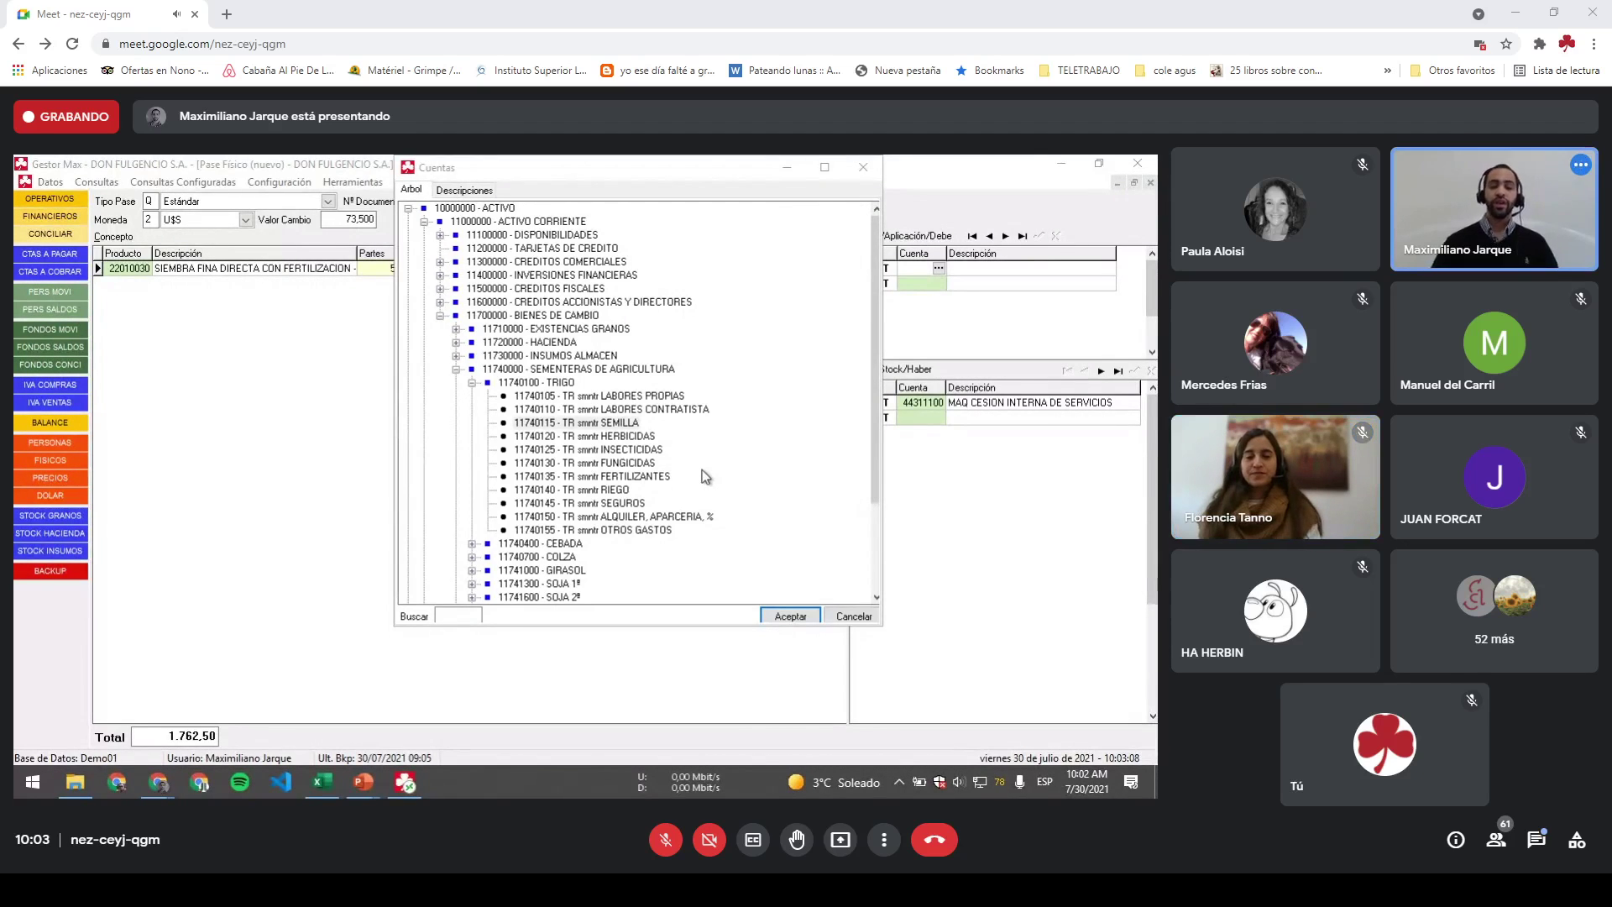
Step: Assign 11740105 - TR smntr LABORES PROPIAS as the destination's GEST account
left_click(653, 397)
double_click(653, 397)
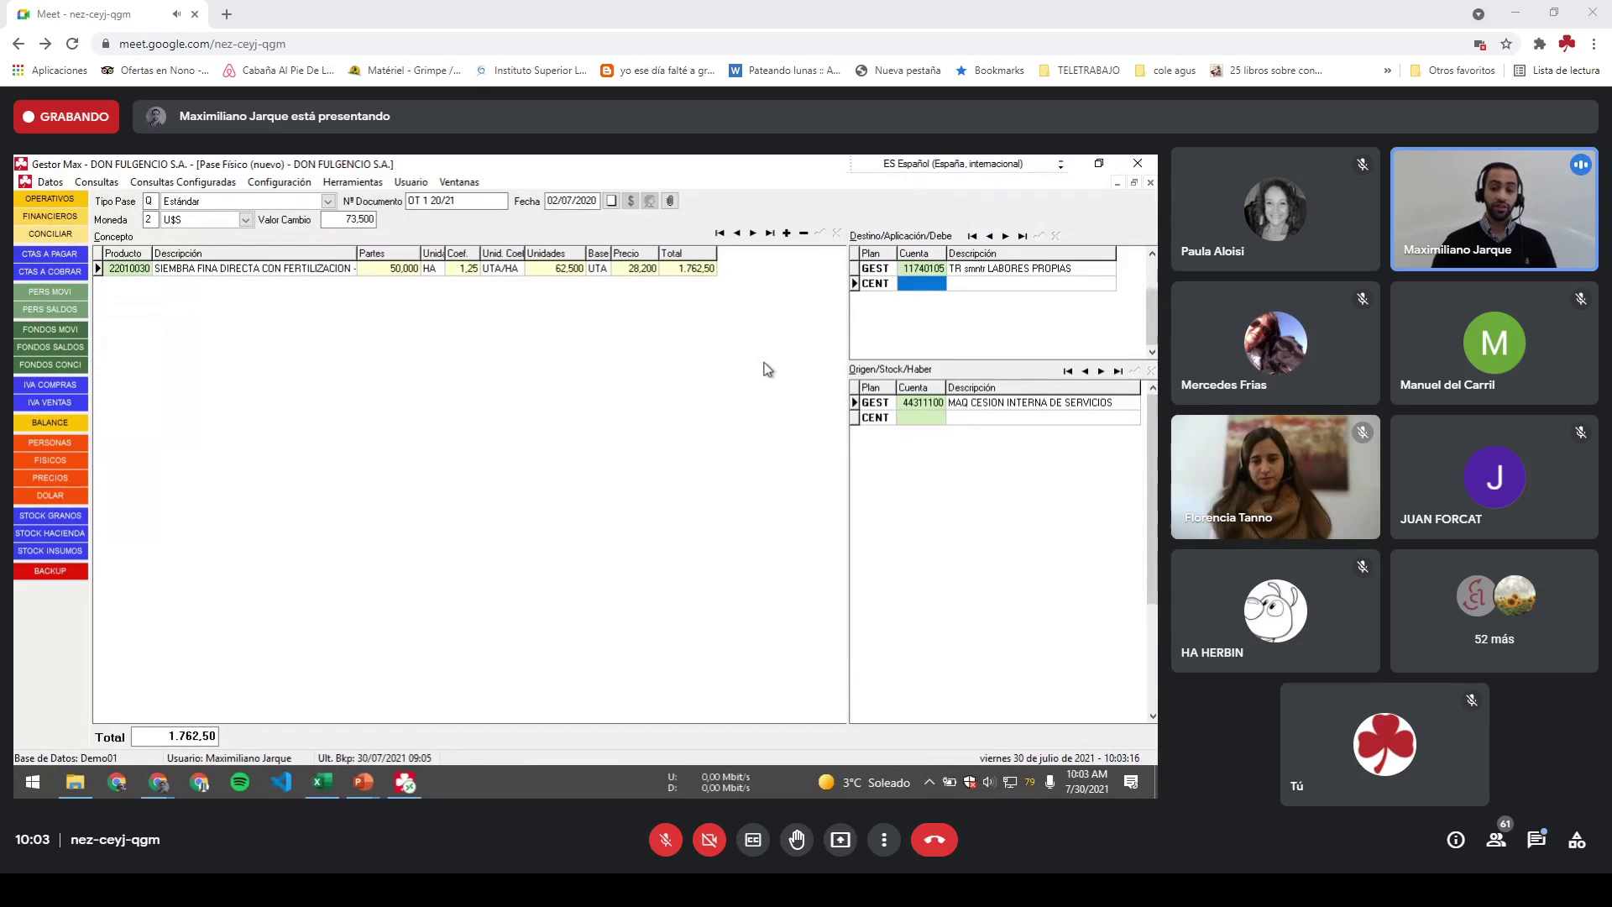
Step: Examine the CAMPOS / LOTES, DEPOSITOS Y DESTINOS GRANOS and CONTRATOS VENTA GRANOS branches available for the destination's CENT account
key("Return")
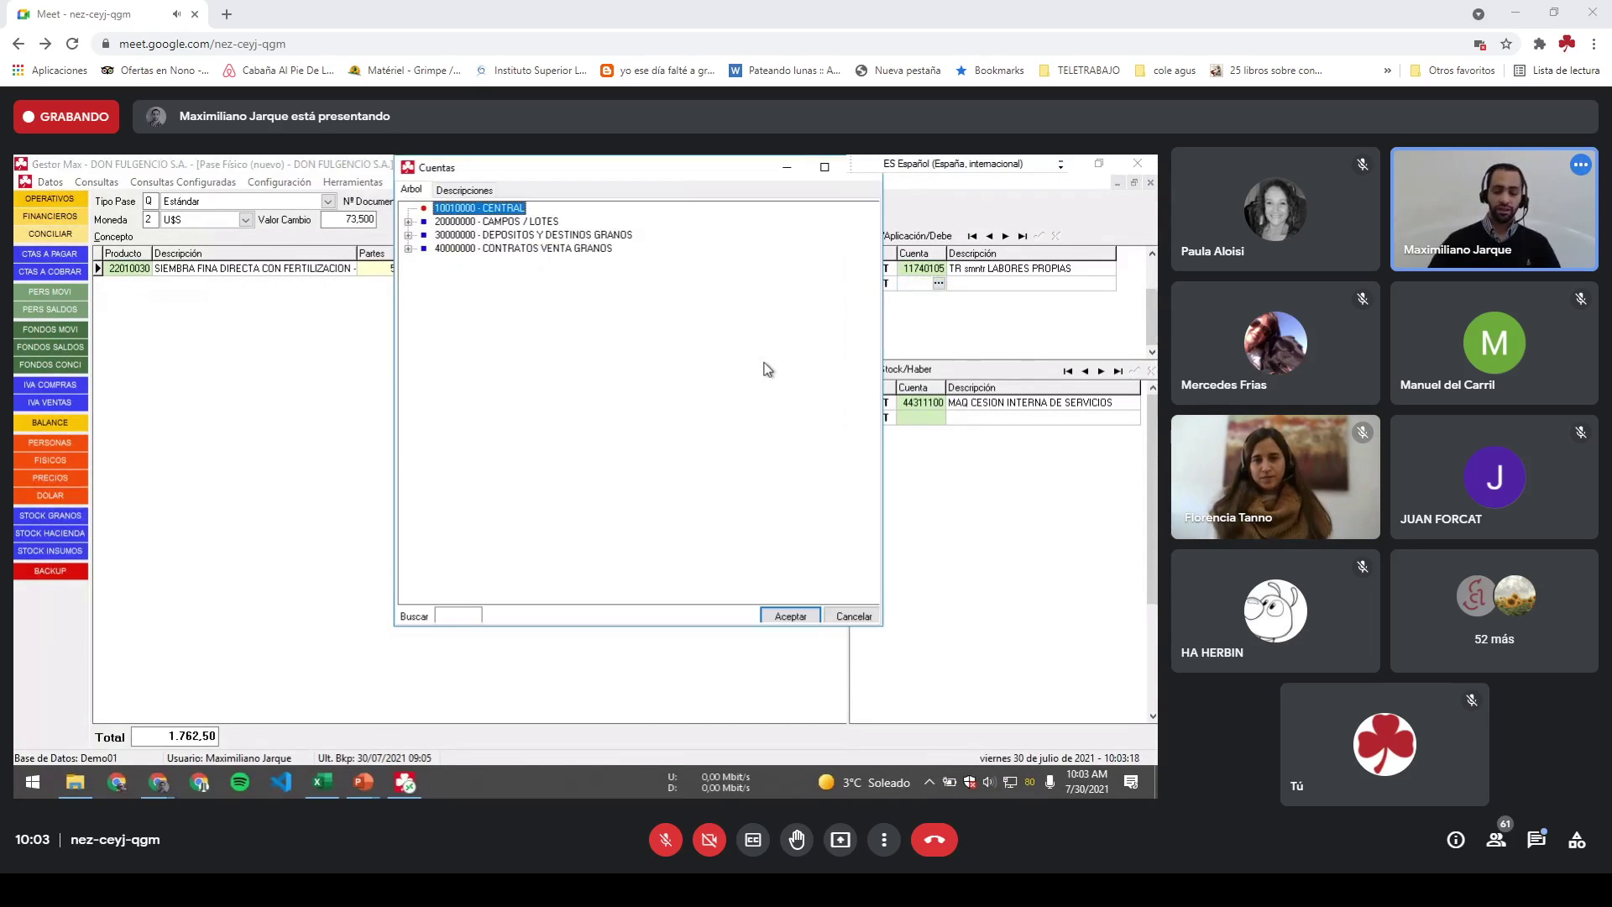
key("Down")
key("Right")
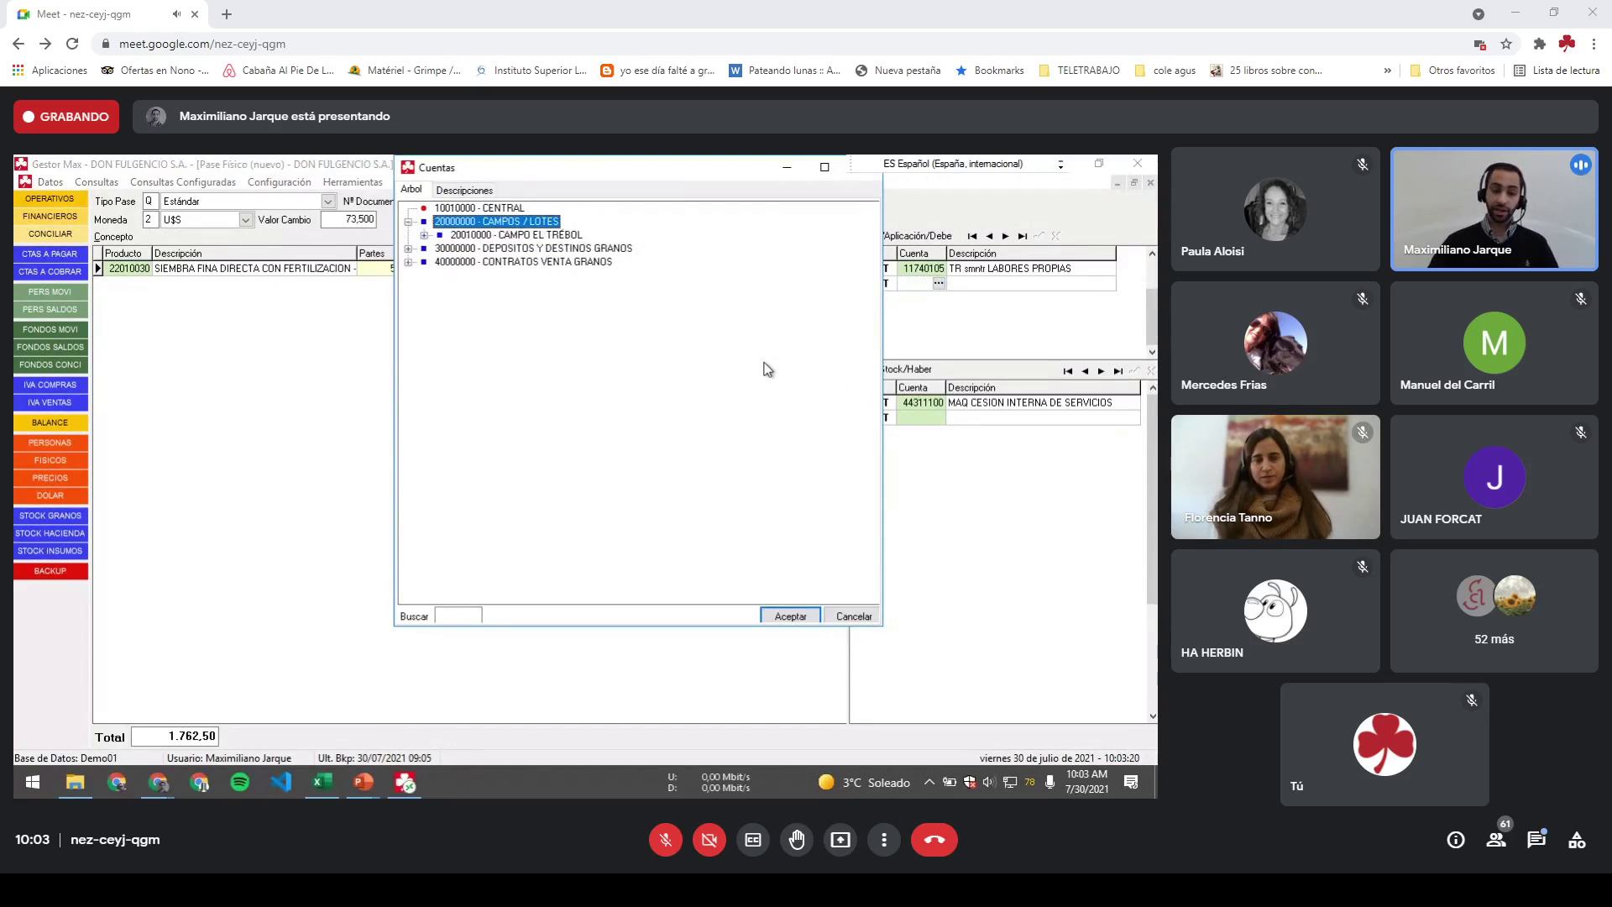
key("Left")
key("Down")
key("Right")
key("Left")
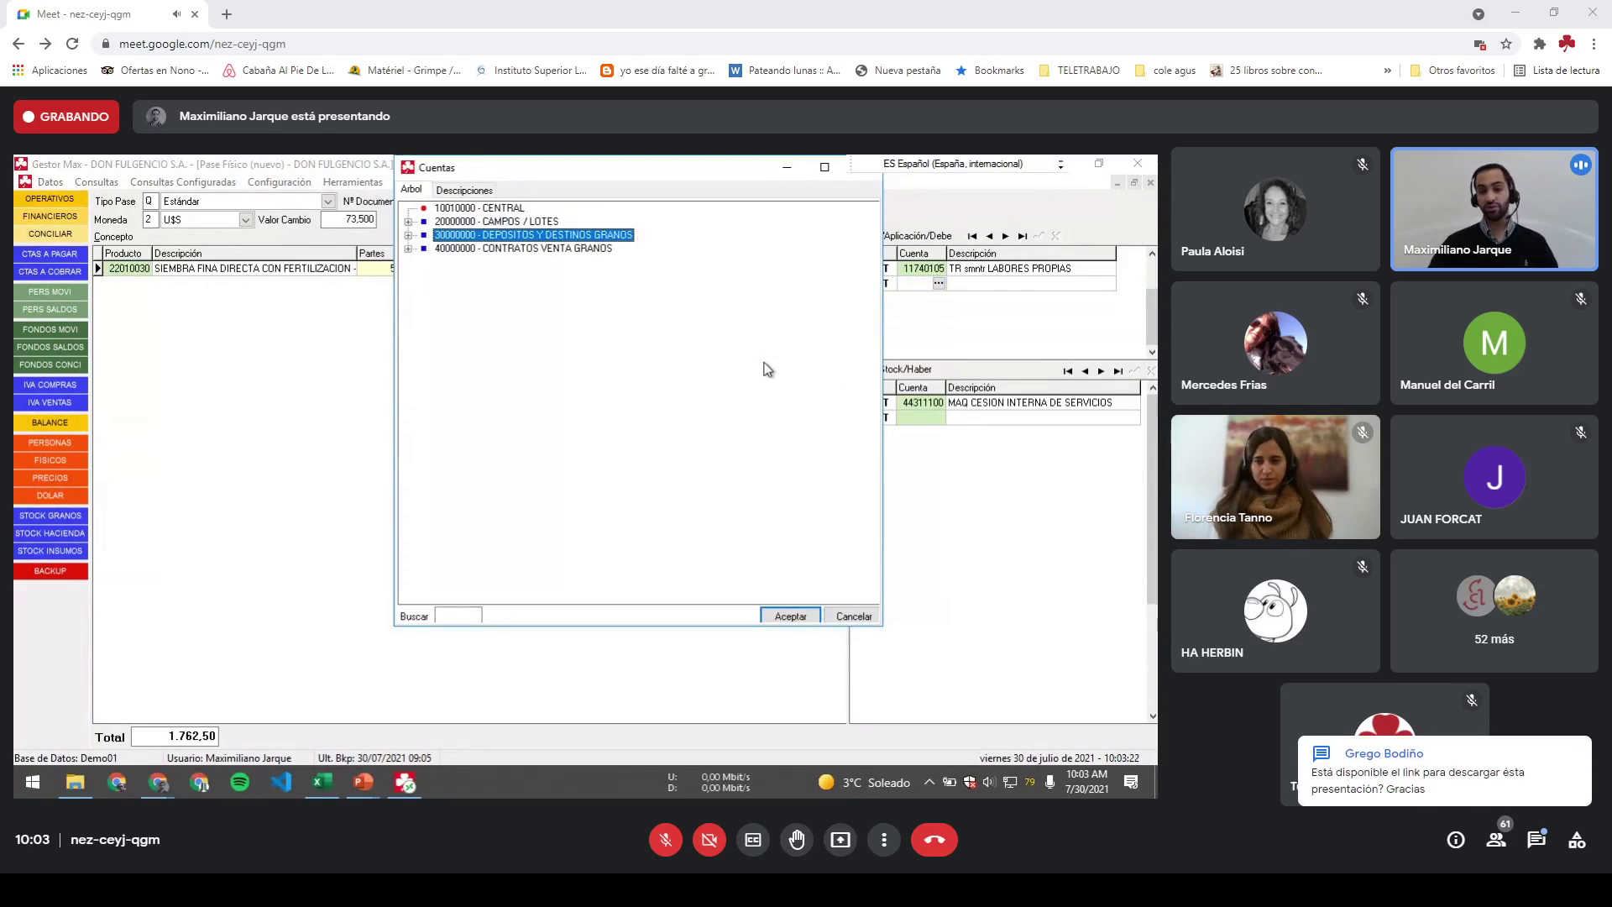
key("Down")
key("Right")
key("Left")
key("Up")
key("Up")
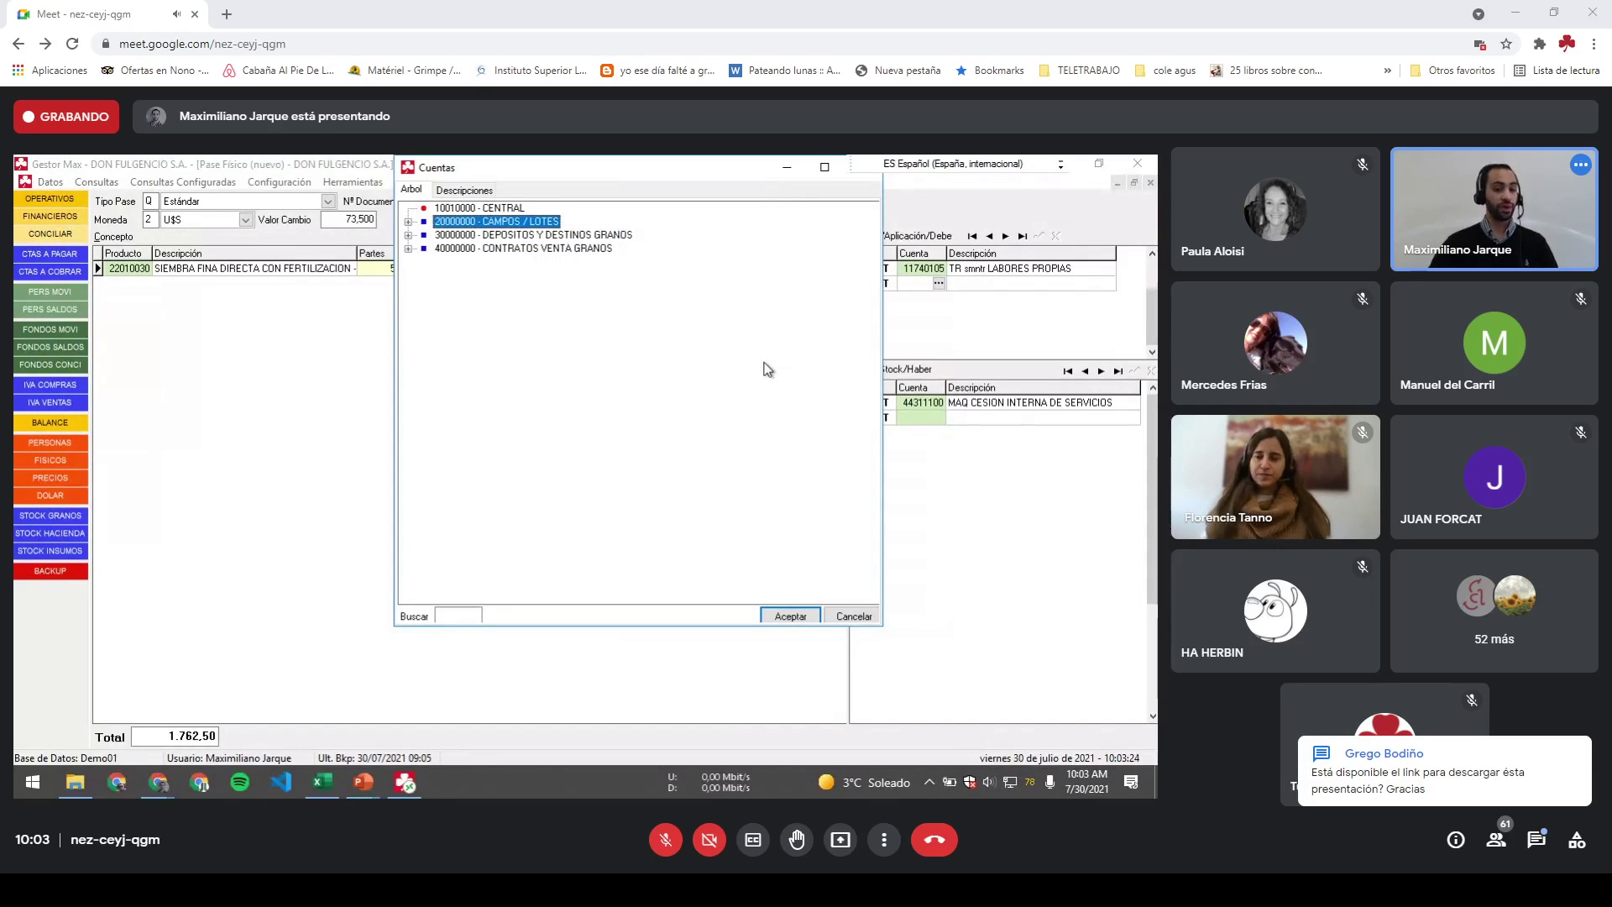
Step: Assign 20010100 - El Trébol Lote 1 - 50 Ha, under CAMPO EL TRÉBOL, as the destination's CENT account
key("Right")
key("Down")
key("Right")
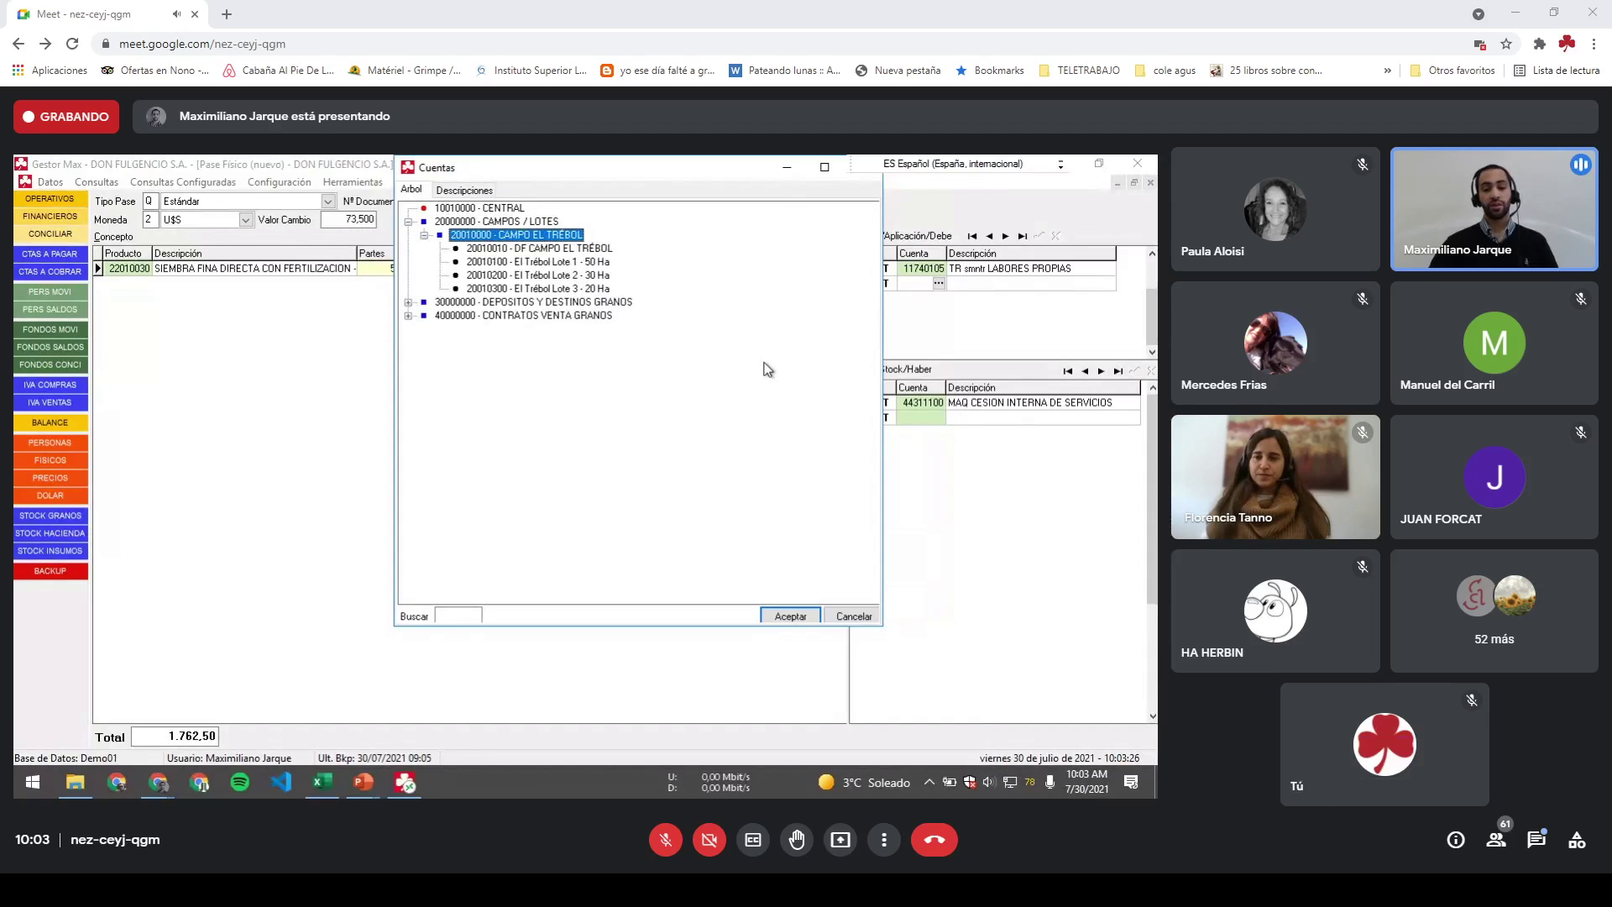
key("Down")
key("Down")
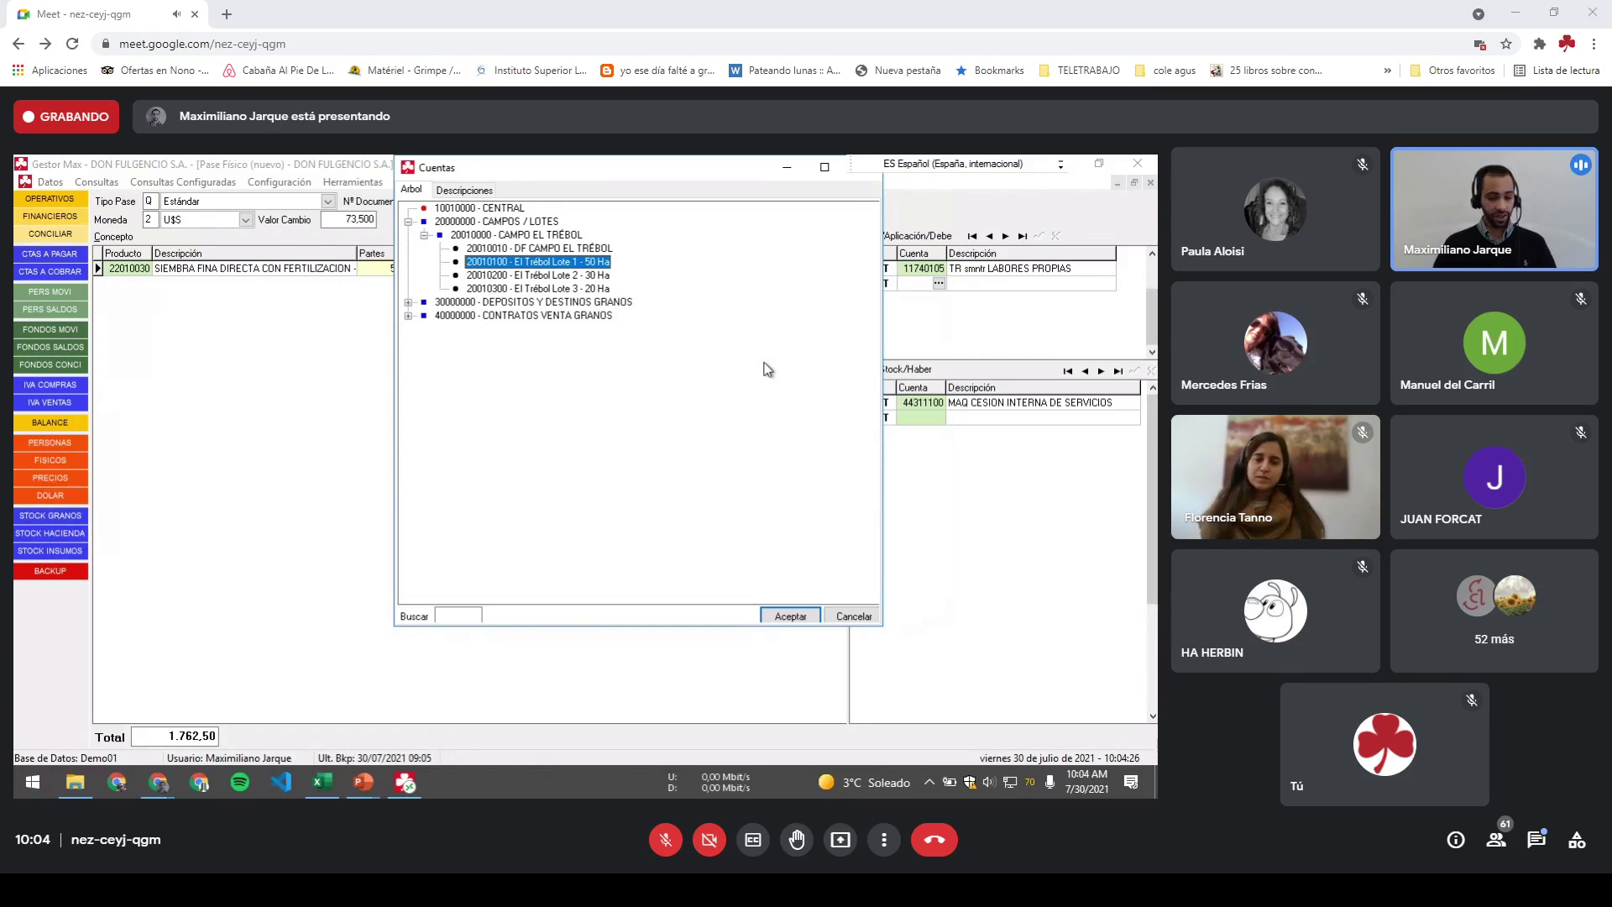
key("Up")
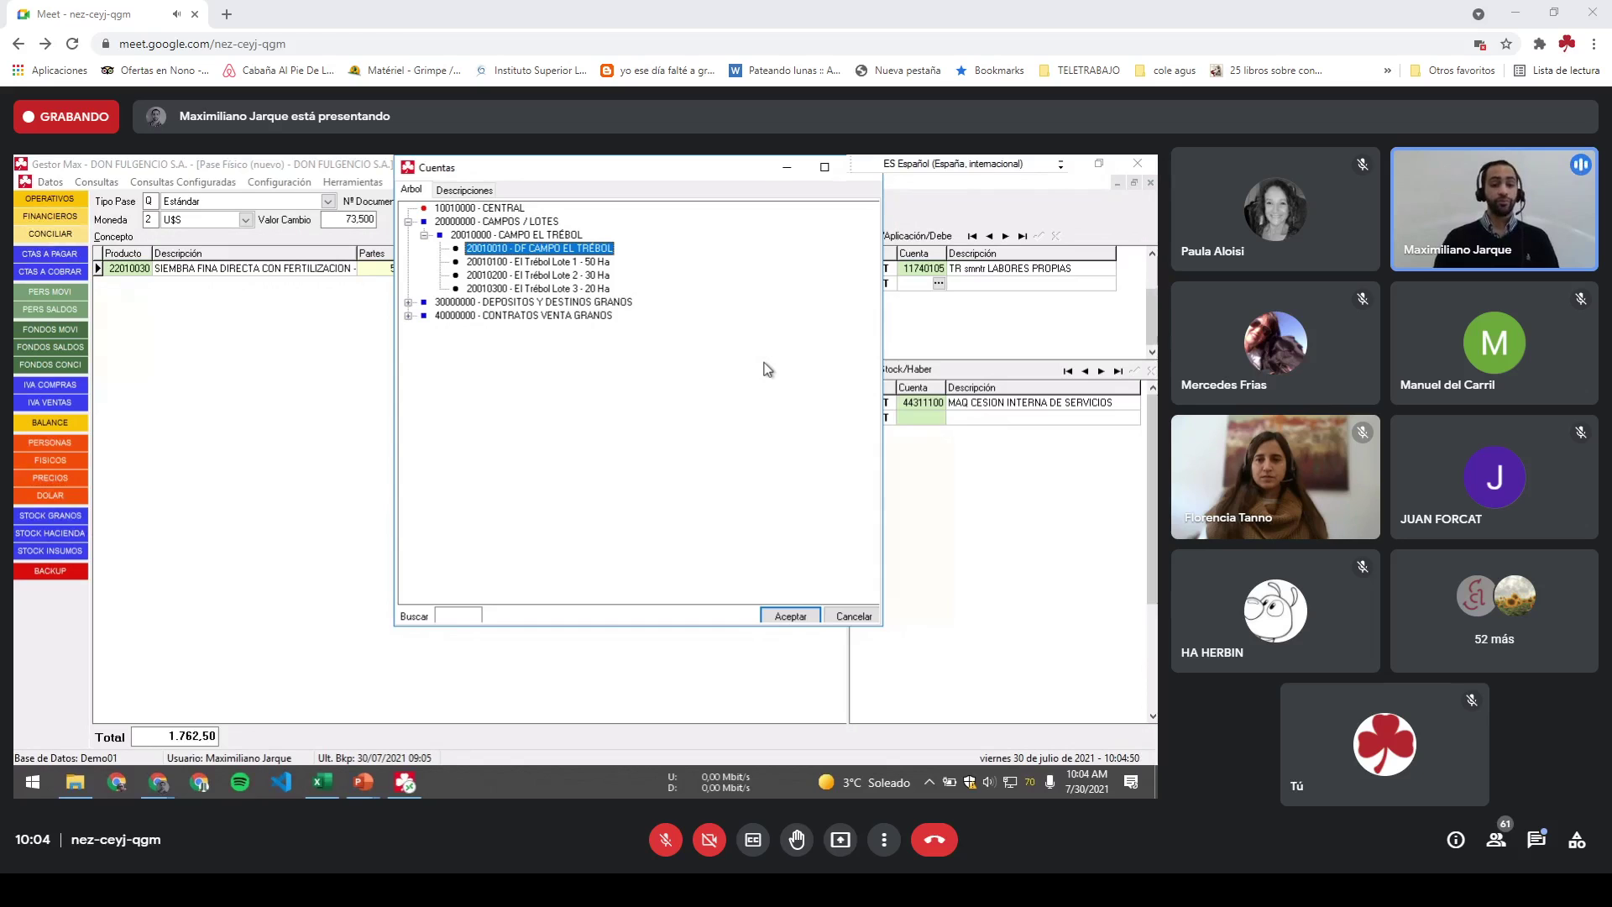
key("Down")
key("Return")
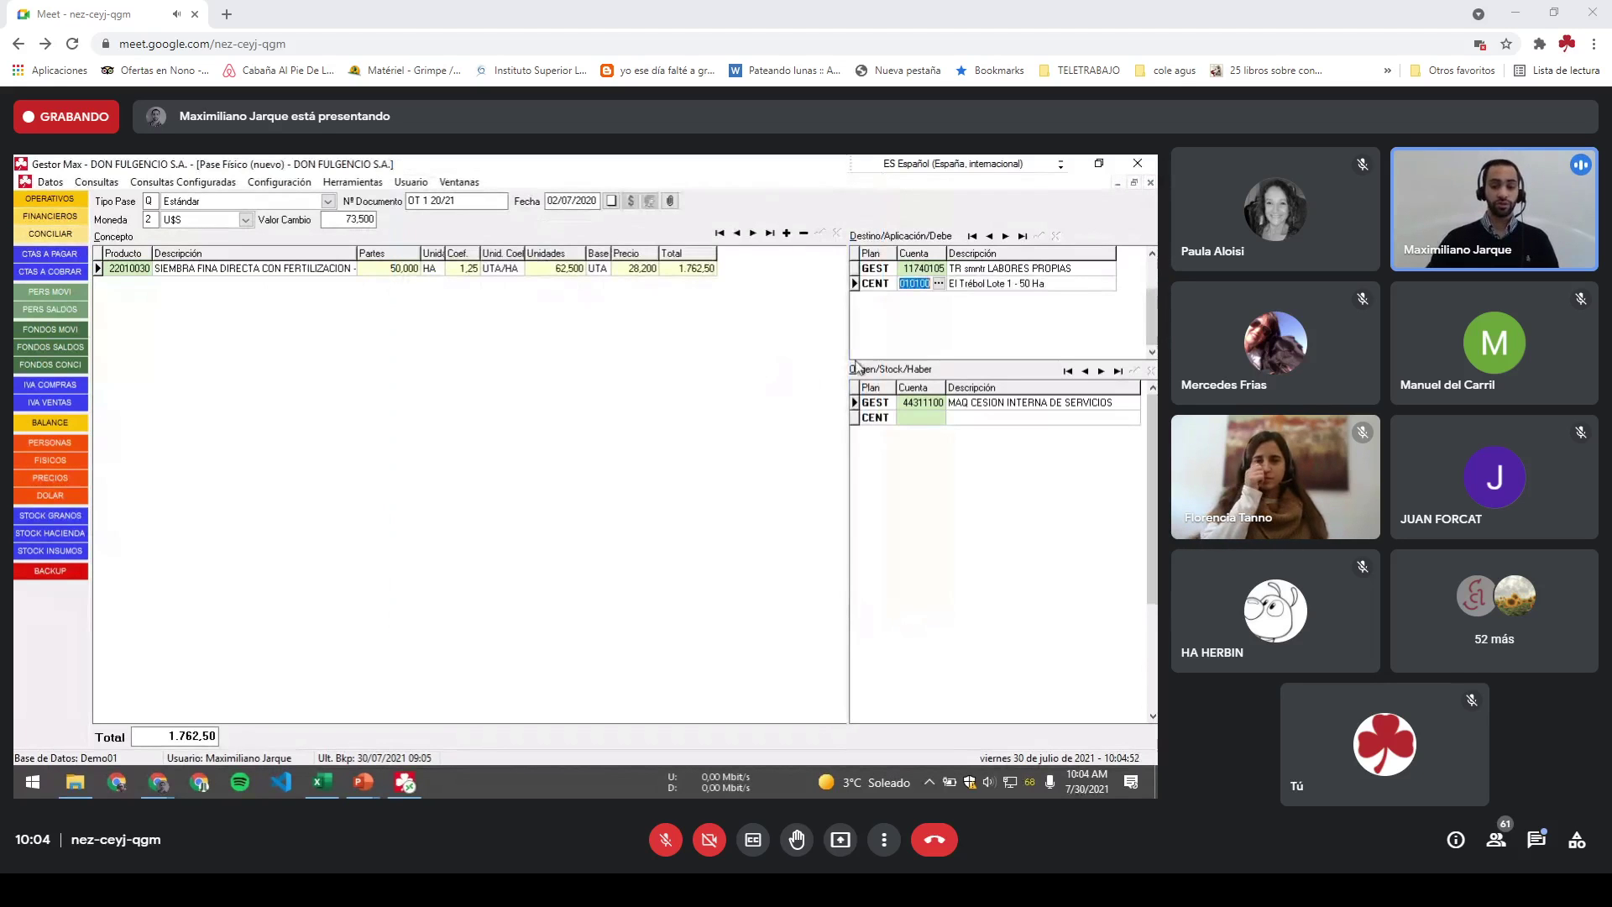
Step: Review the destination entries and try to edit the origin's predefined GEST account, MAQ CESION INTERNA DE SERVICIOS
left_click(966, 272)
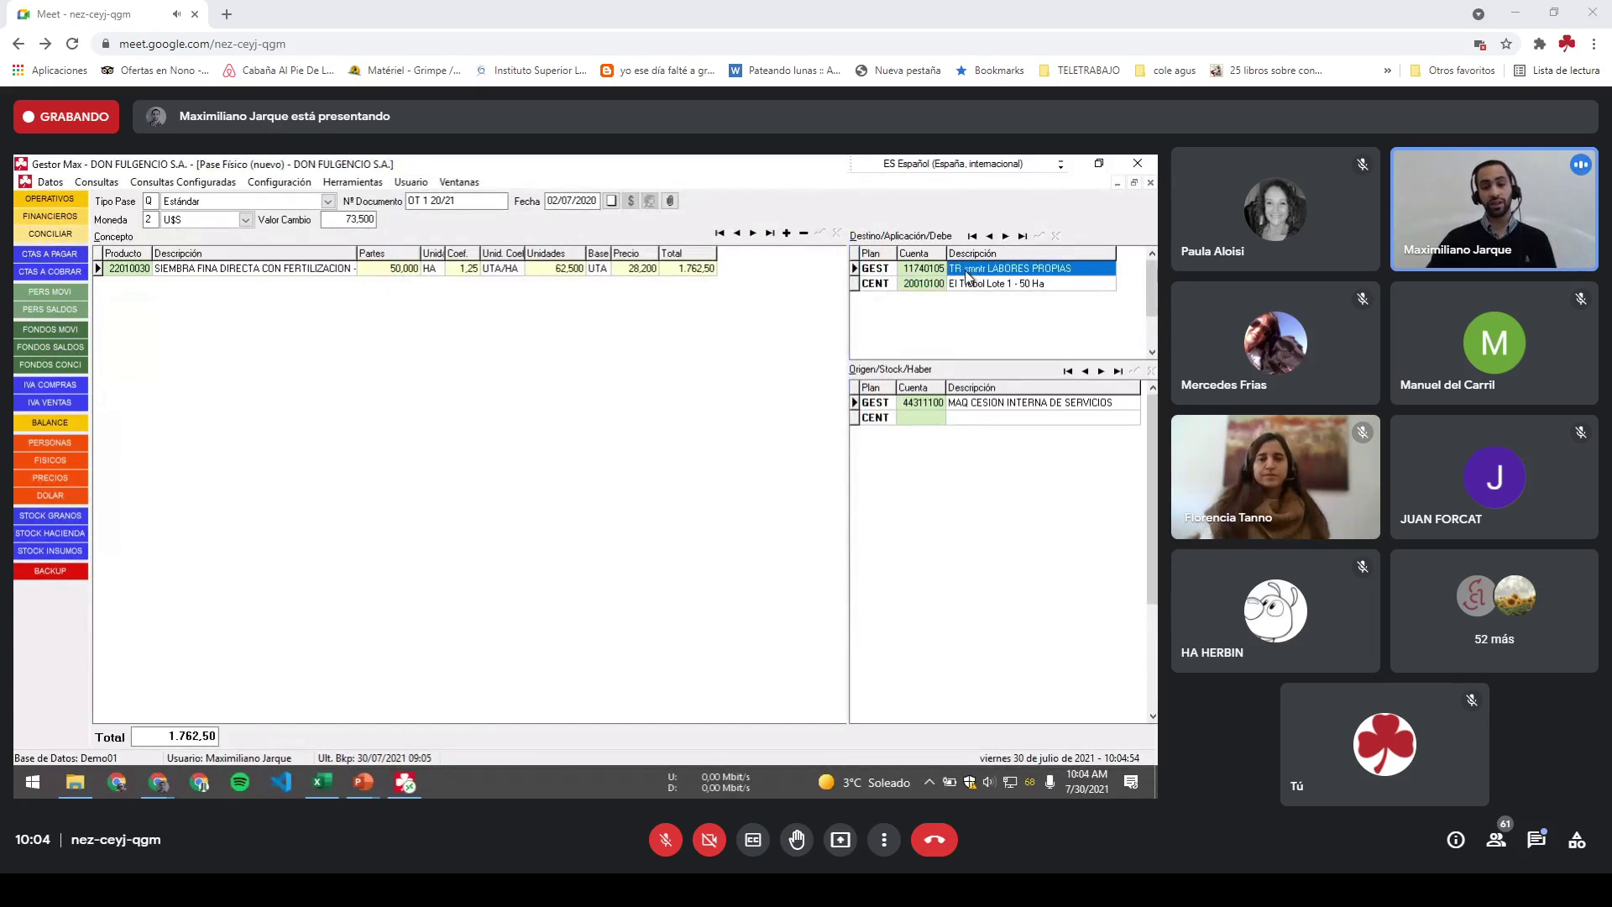
left_click(984, 287)
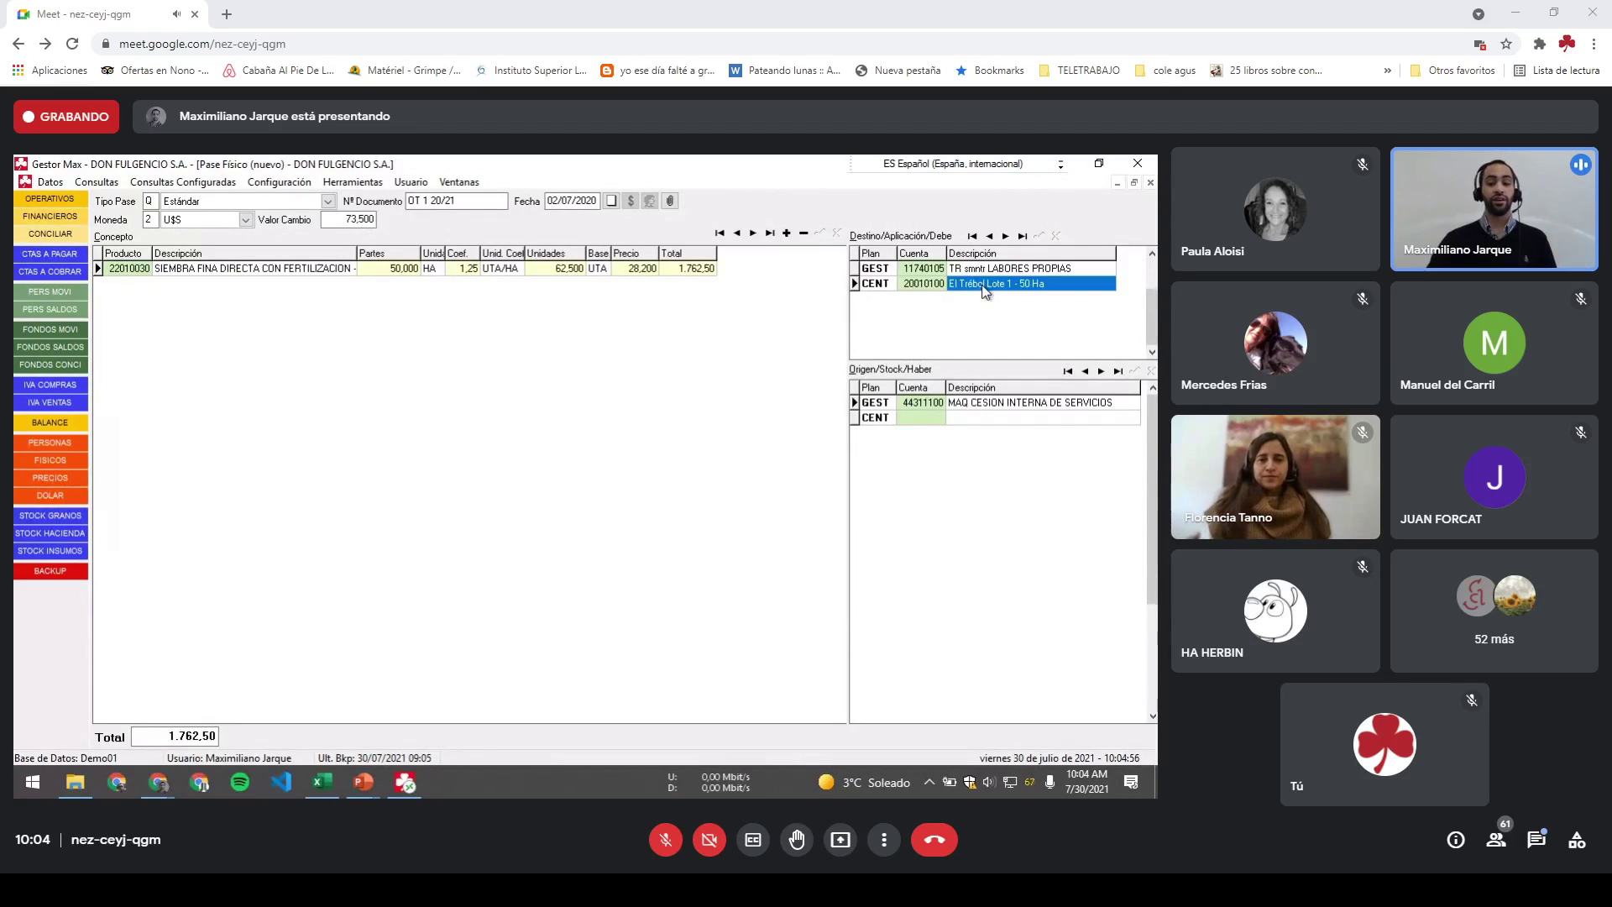
left_click(922, 418)
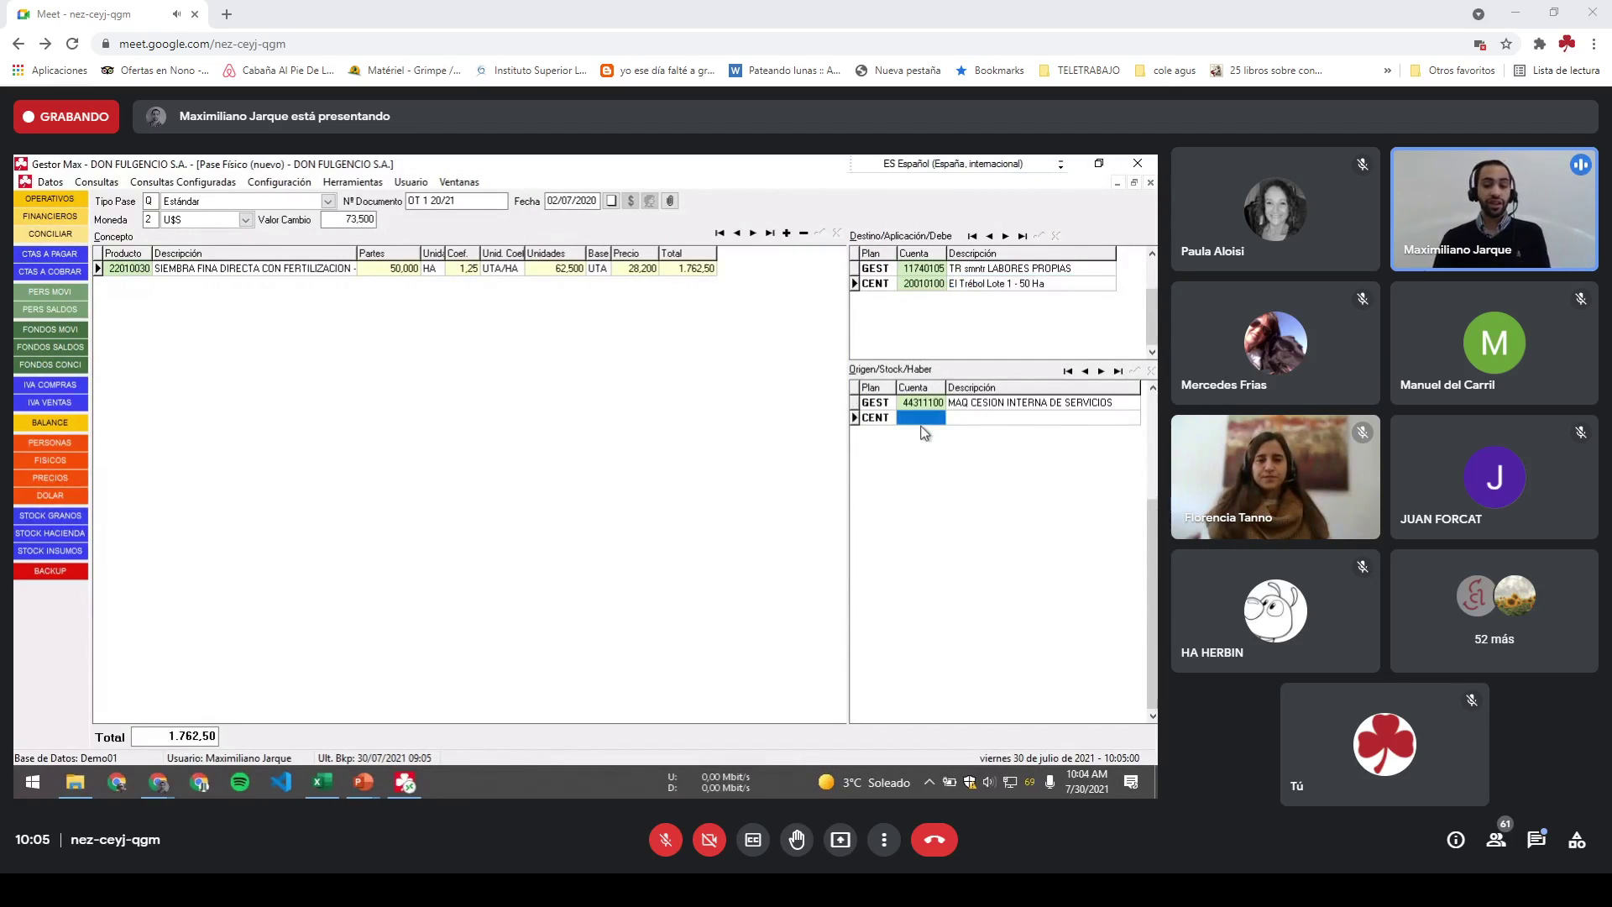
key("Up")
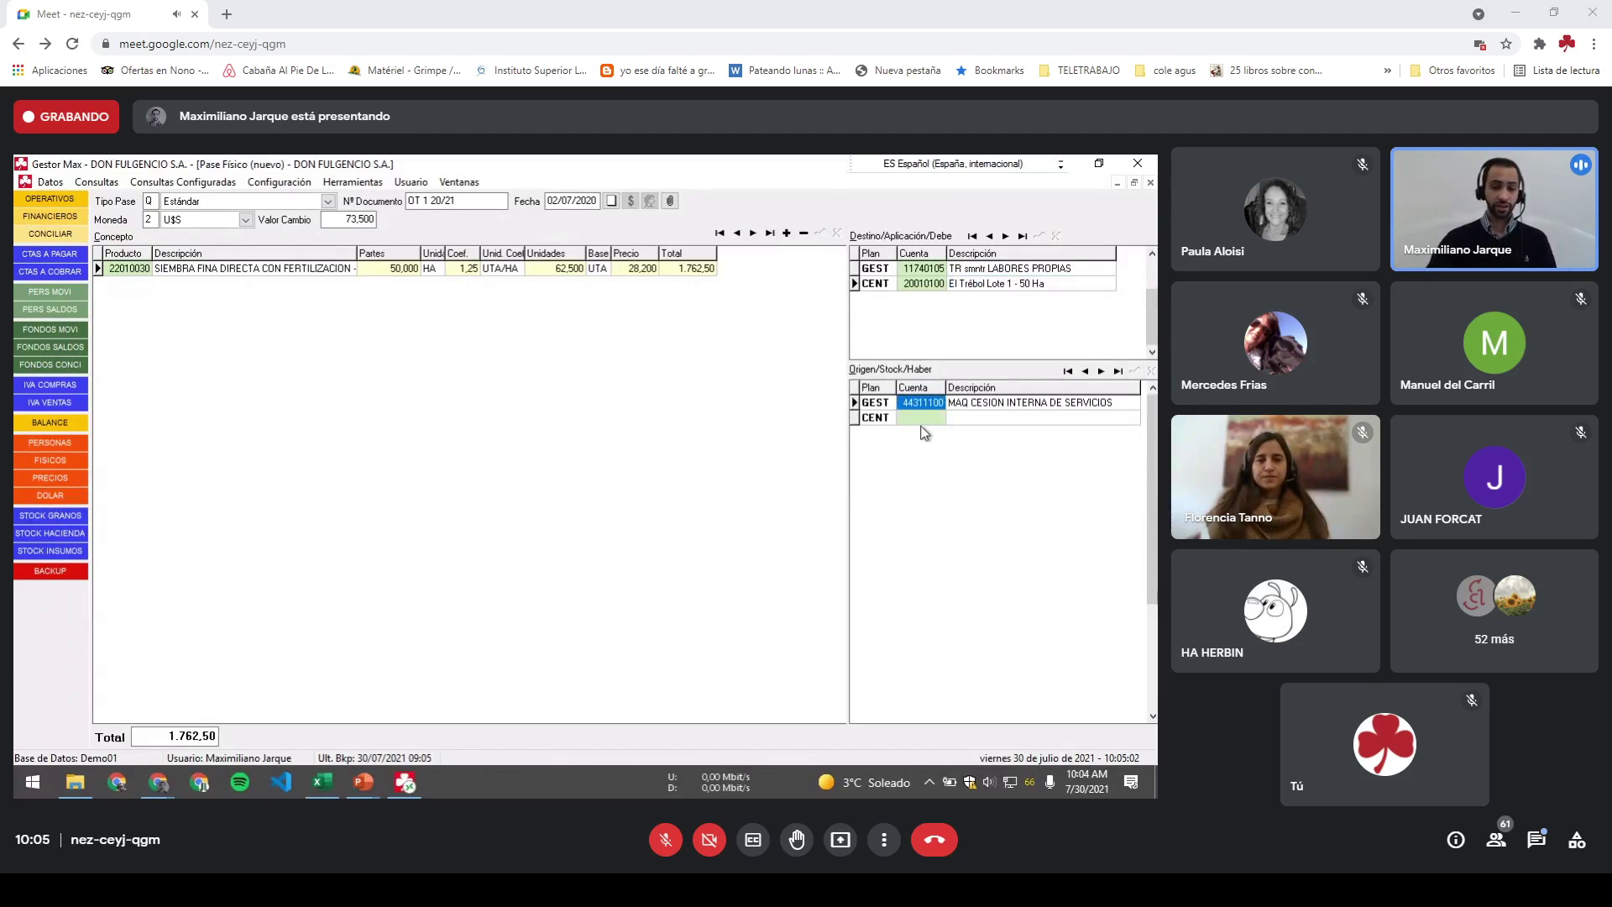
left_click(922, 403)
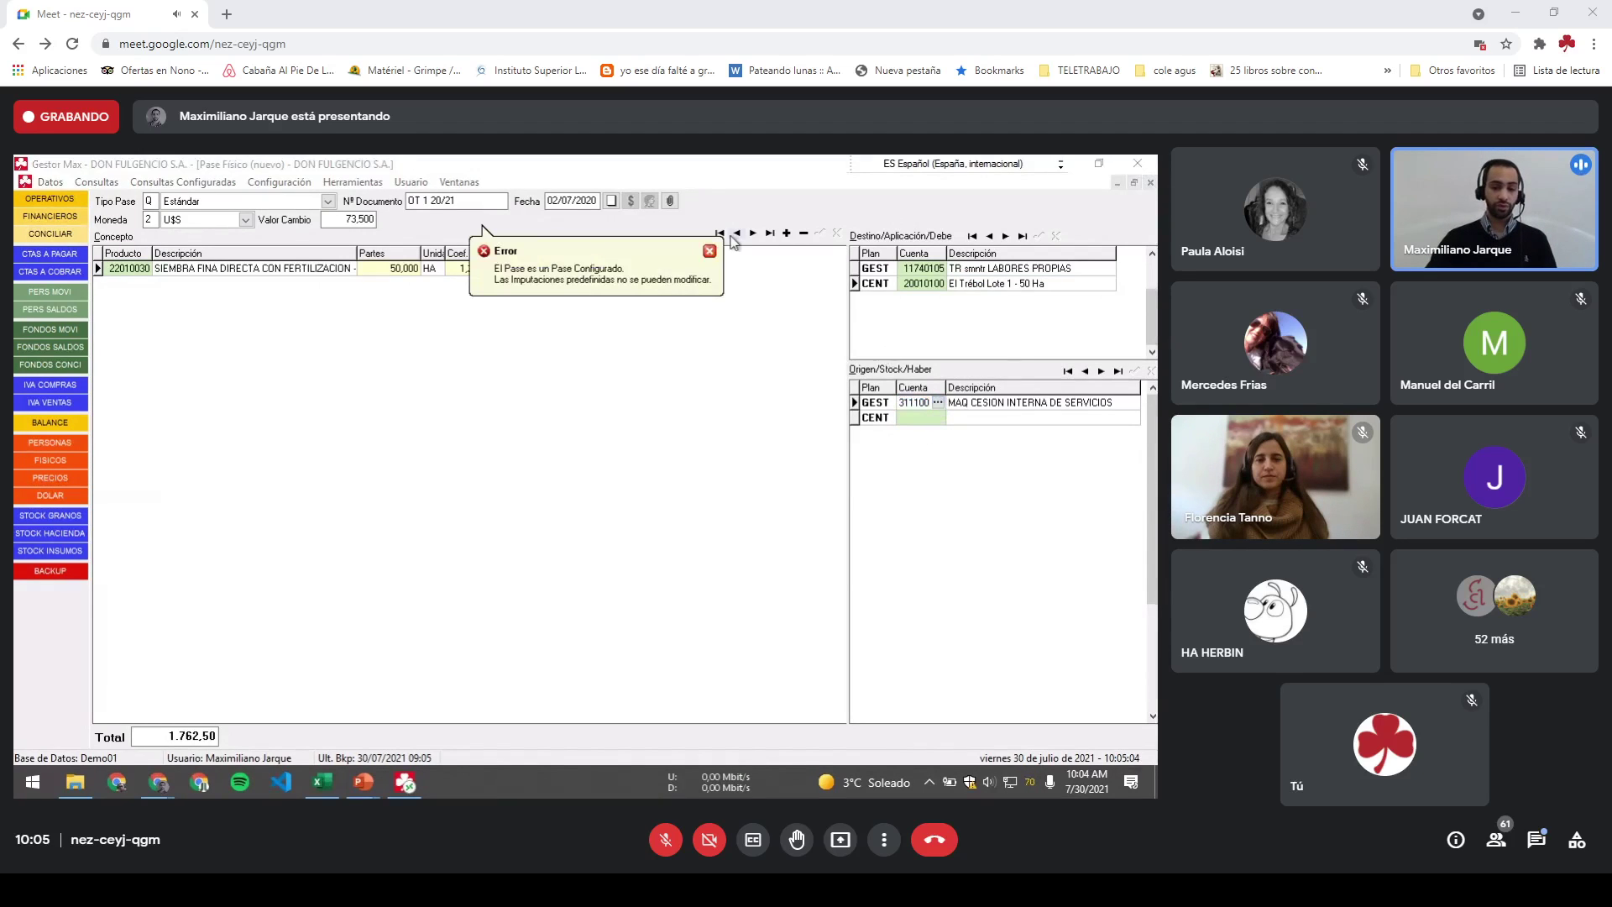
left_click(710, 252)
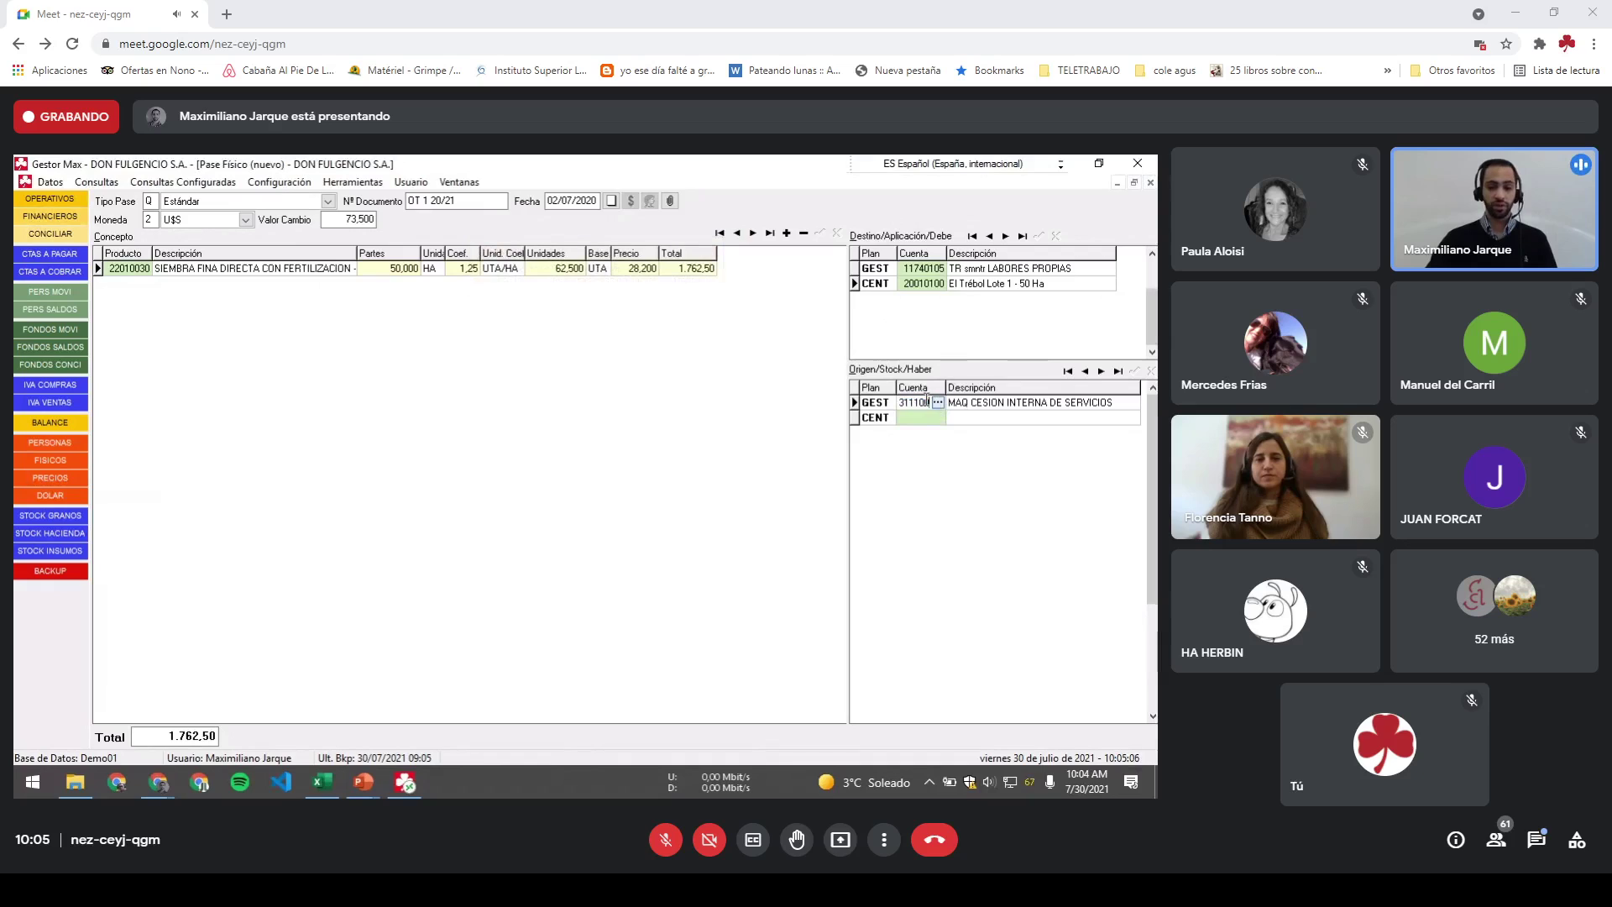
left_click(994, 413)
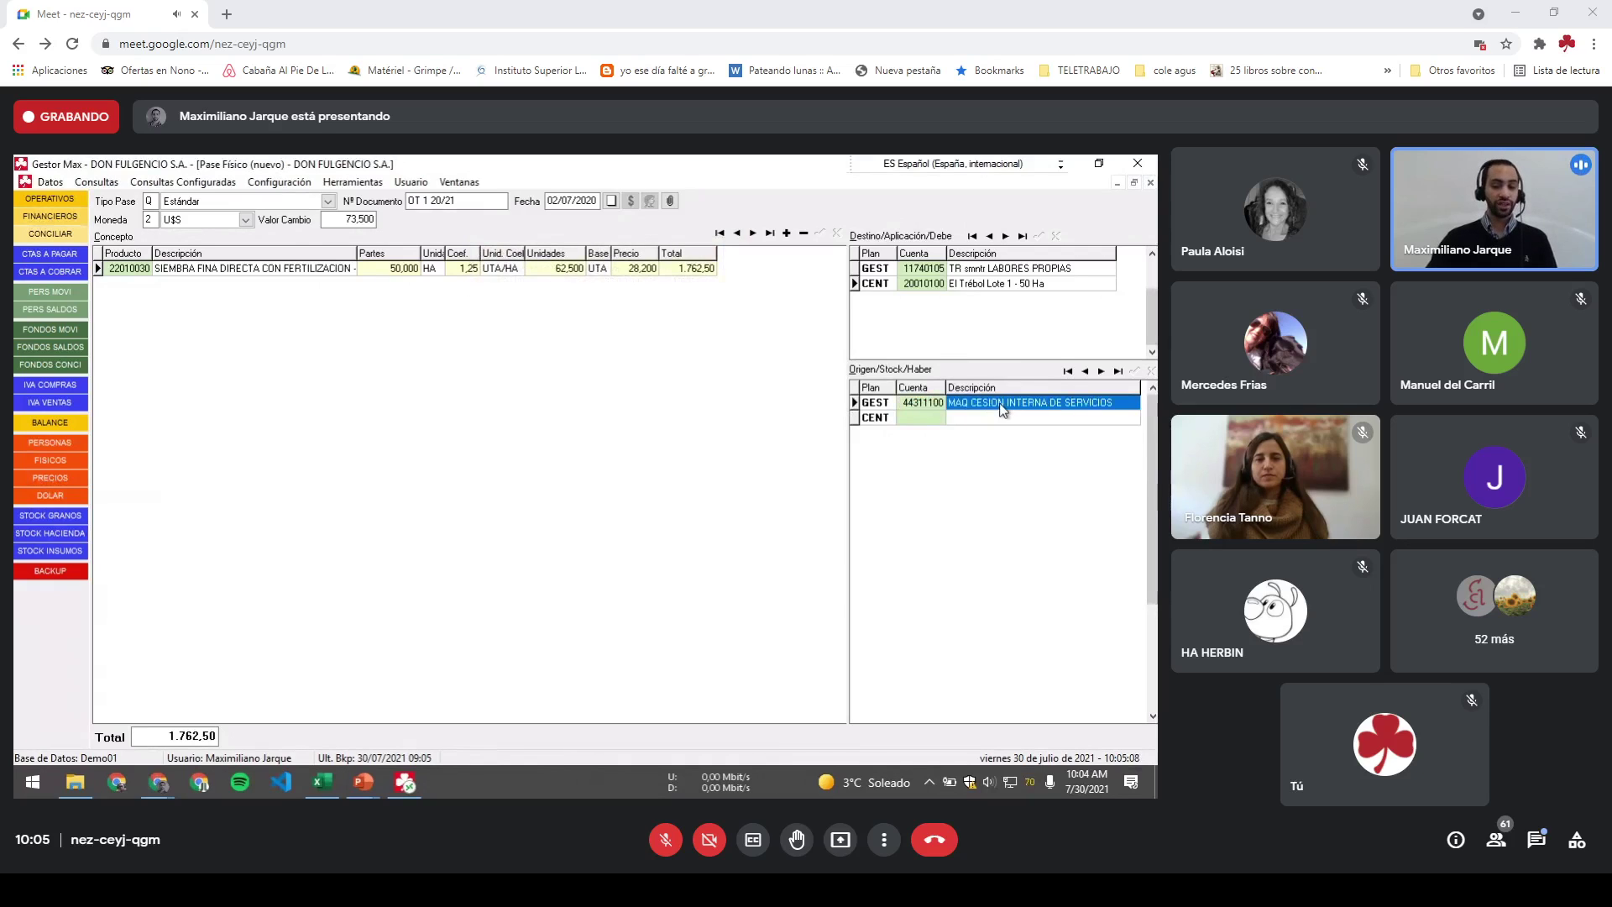
left_click(967, 417)
left_click_drag(967, 404, 946, 404)
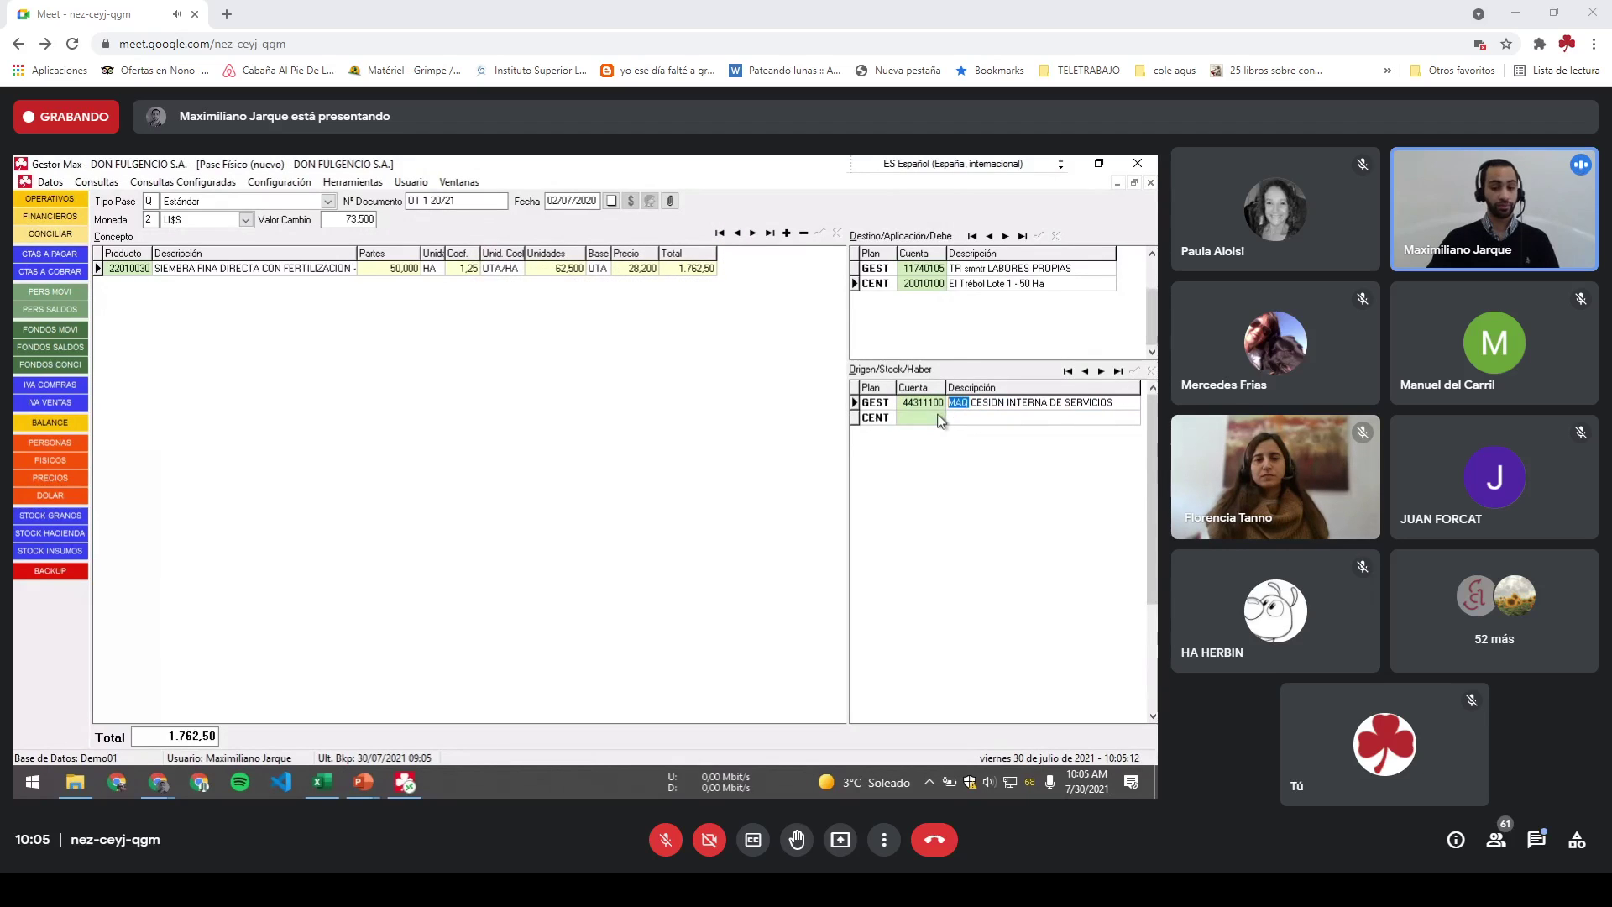
Step: Assign 10010000 - CENTRAL as the origin's CENT account
left_click(938, 419)
double_click(917, 424)
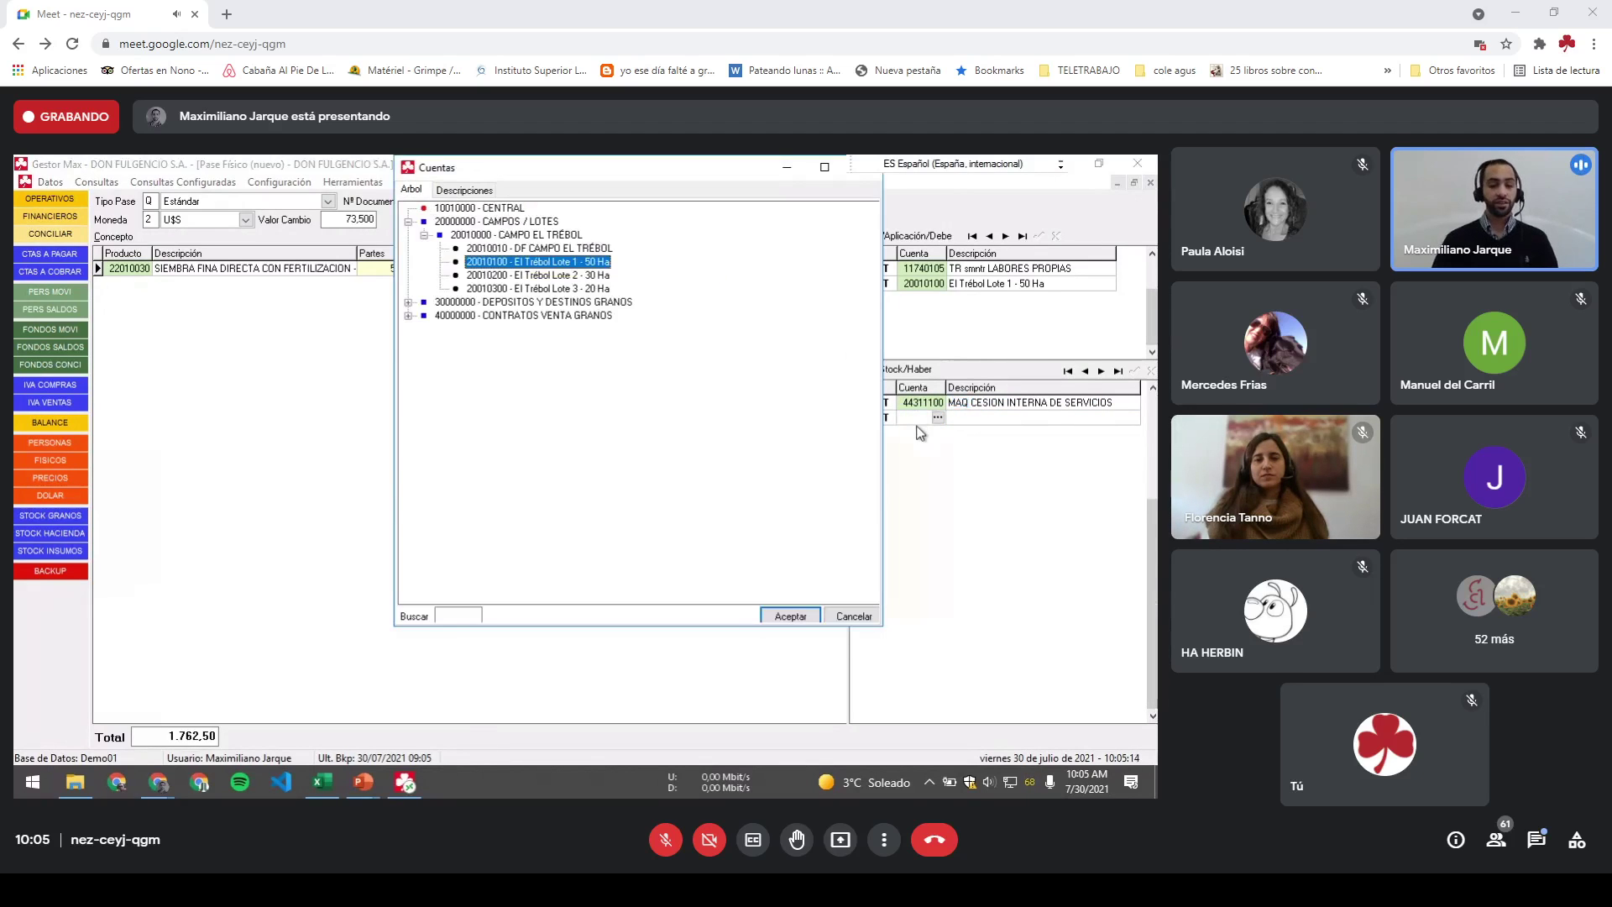
key("Left")
key("Left")
key("Left")
key("Left")
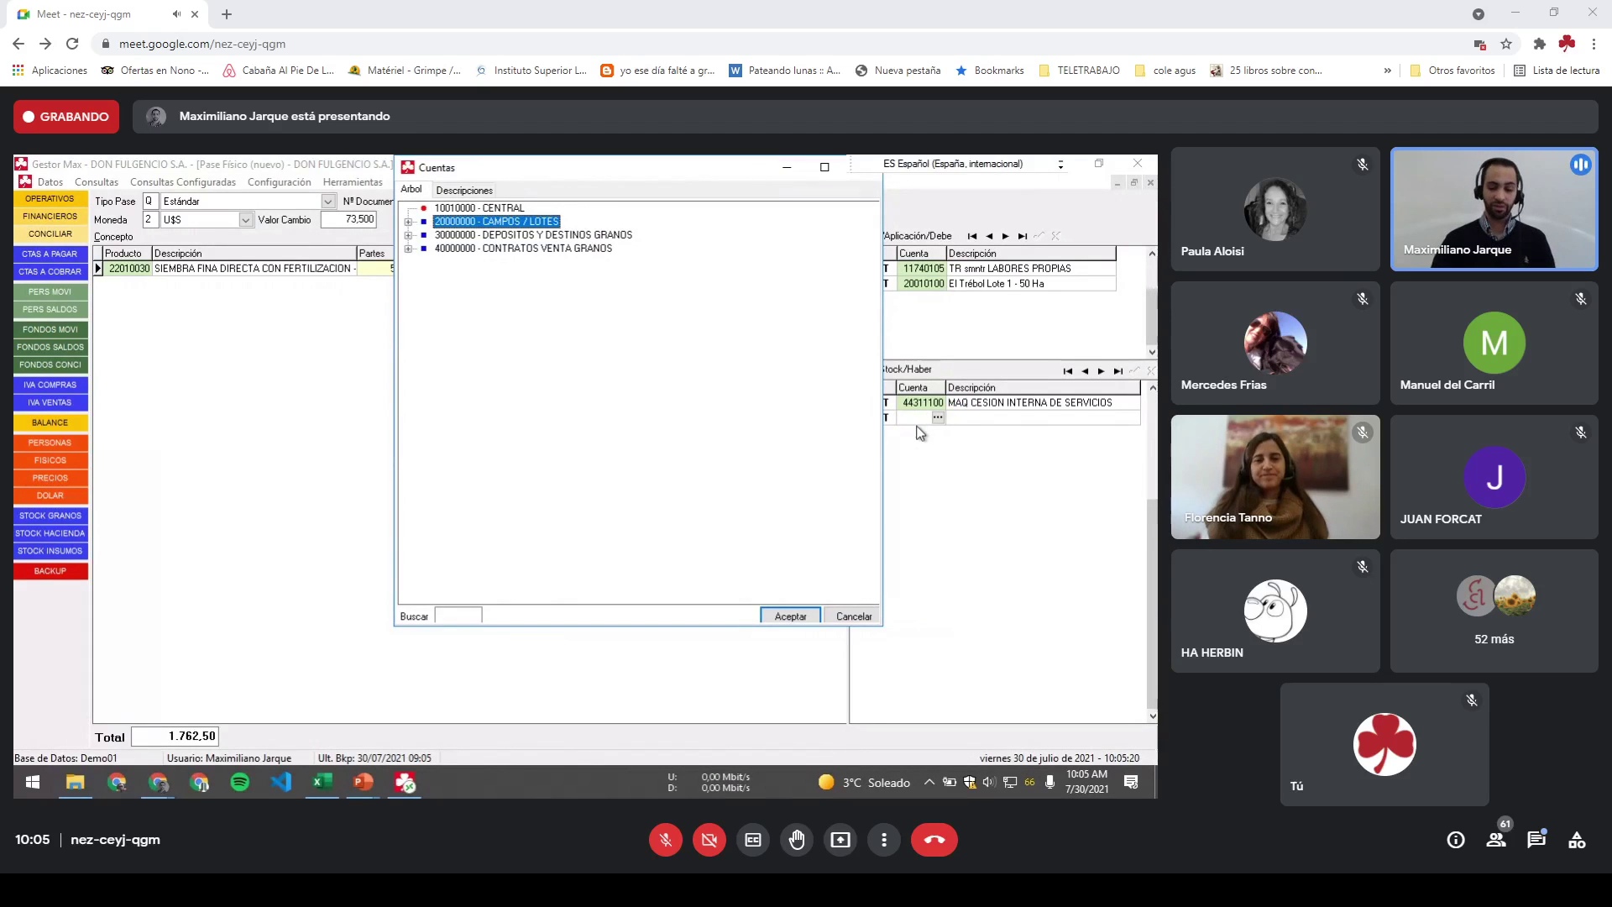
key("Up")
key("Return")
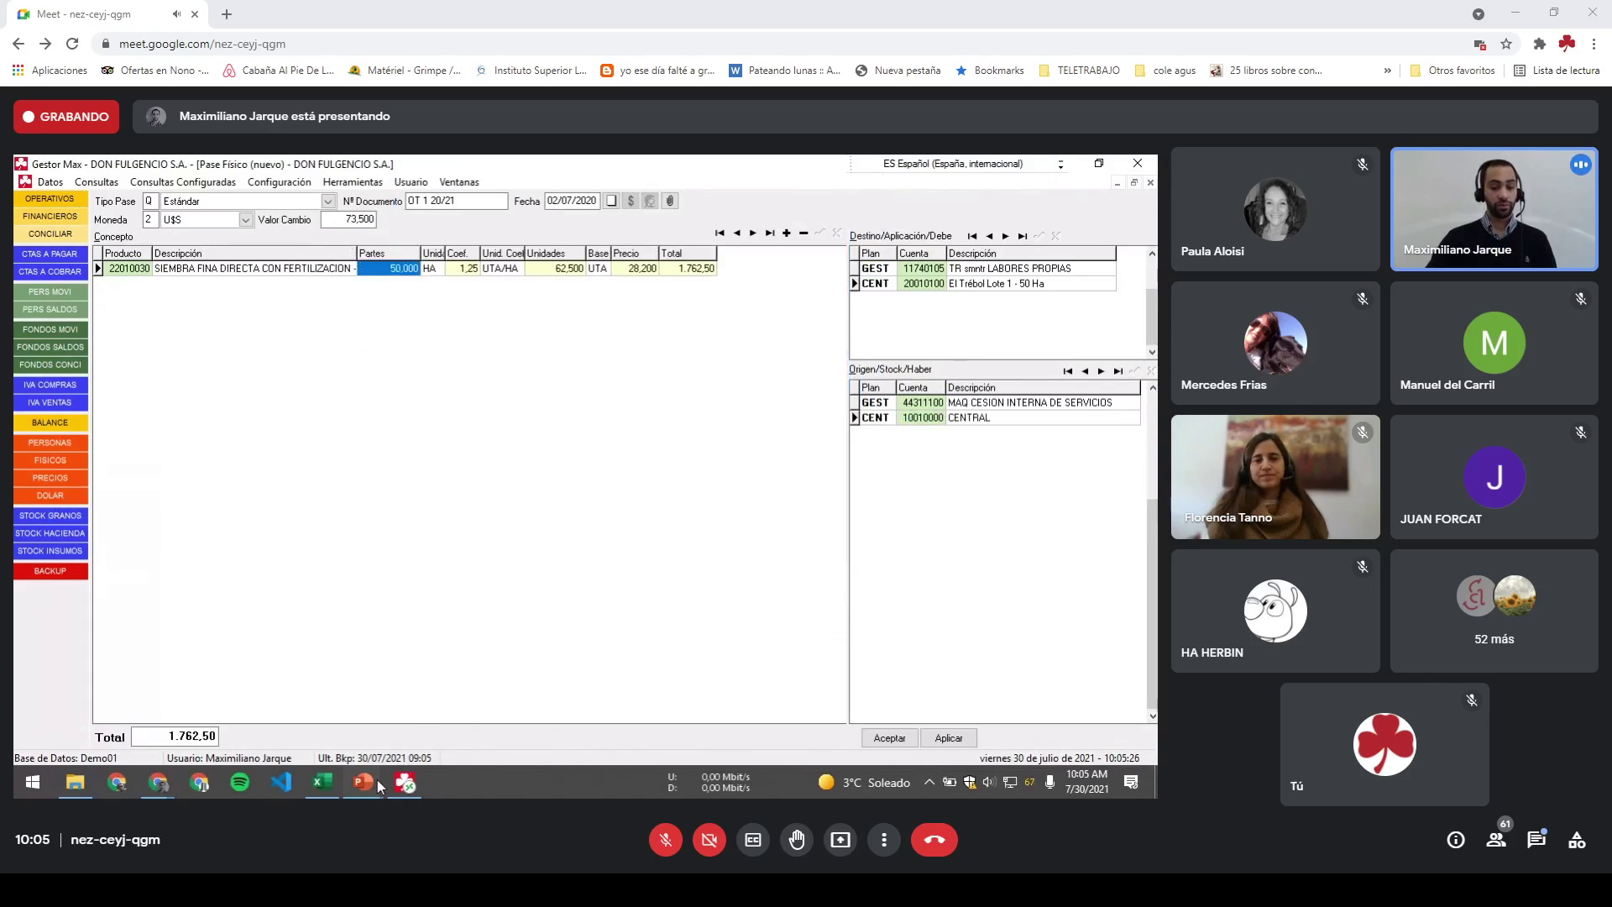
Step: Switch to the PowerPoint work order to check the hectares of each lot, and return to Gestor Max
mouse_move(376, 780)
left_click(464, 722)
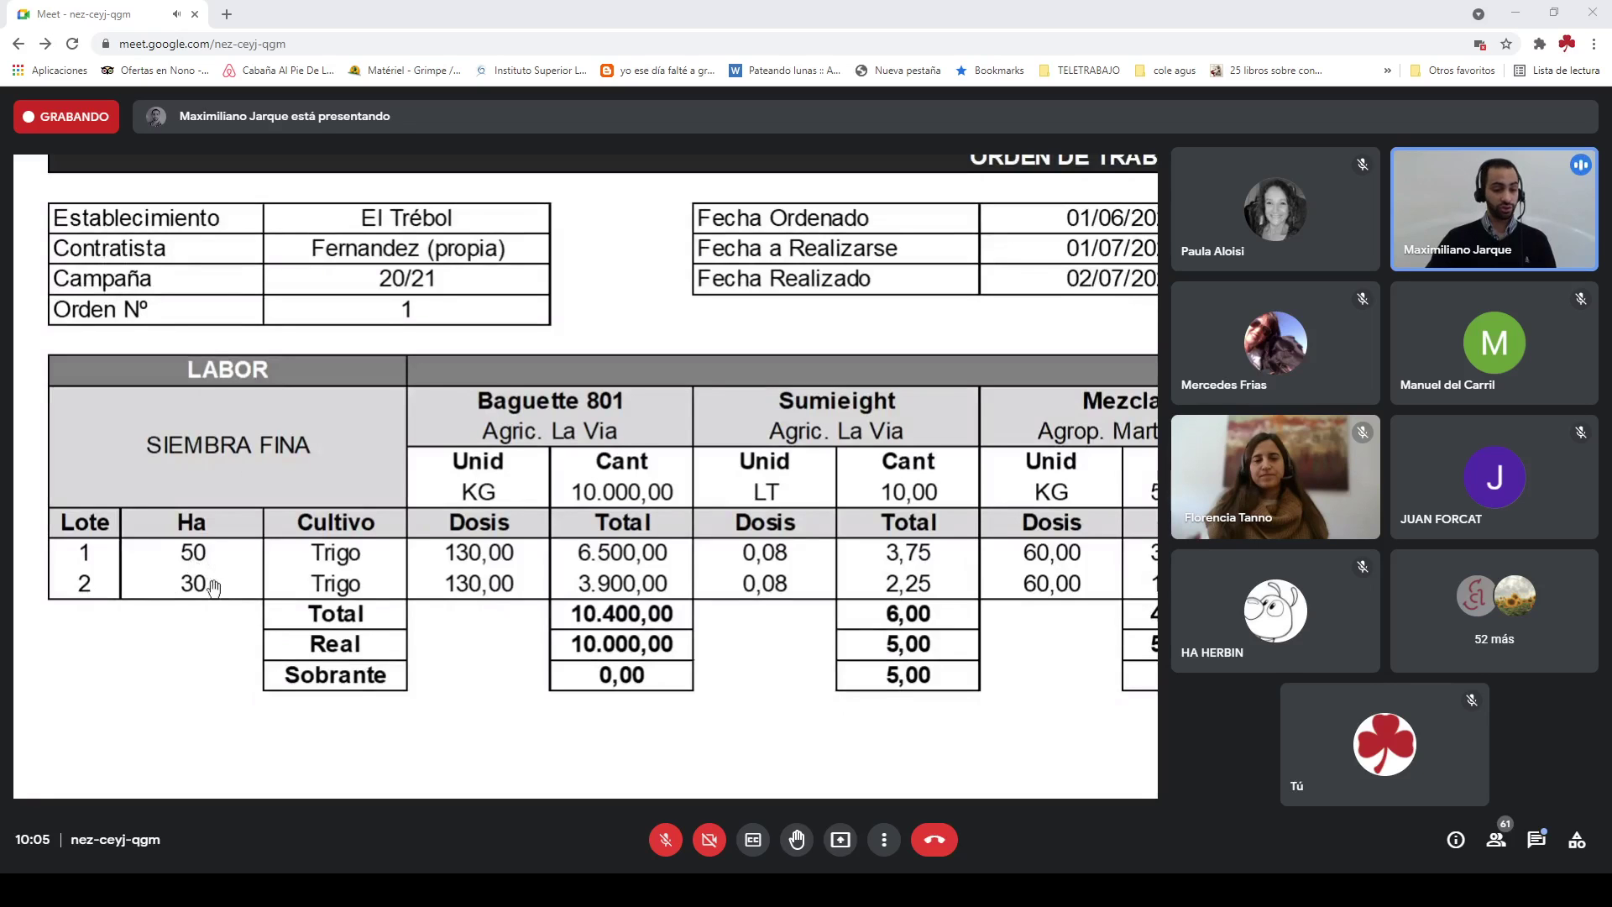
key("alt+Tab")
key("alt+Tab")
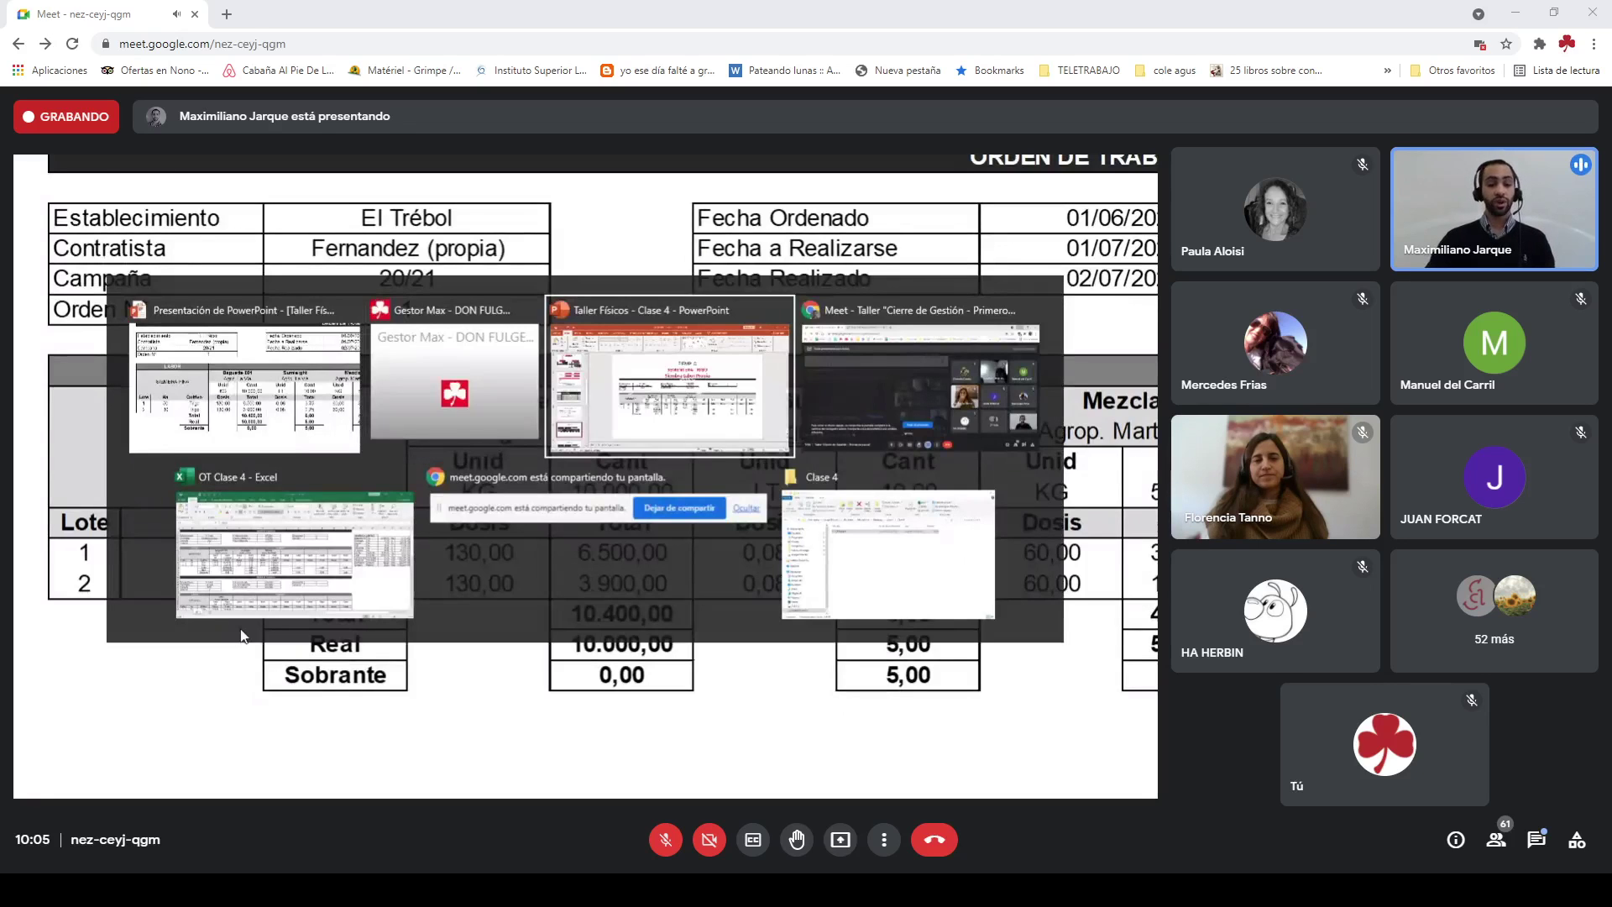
key("alt+shift+Tab")
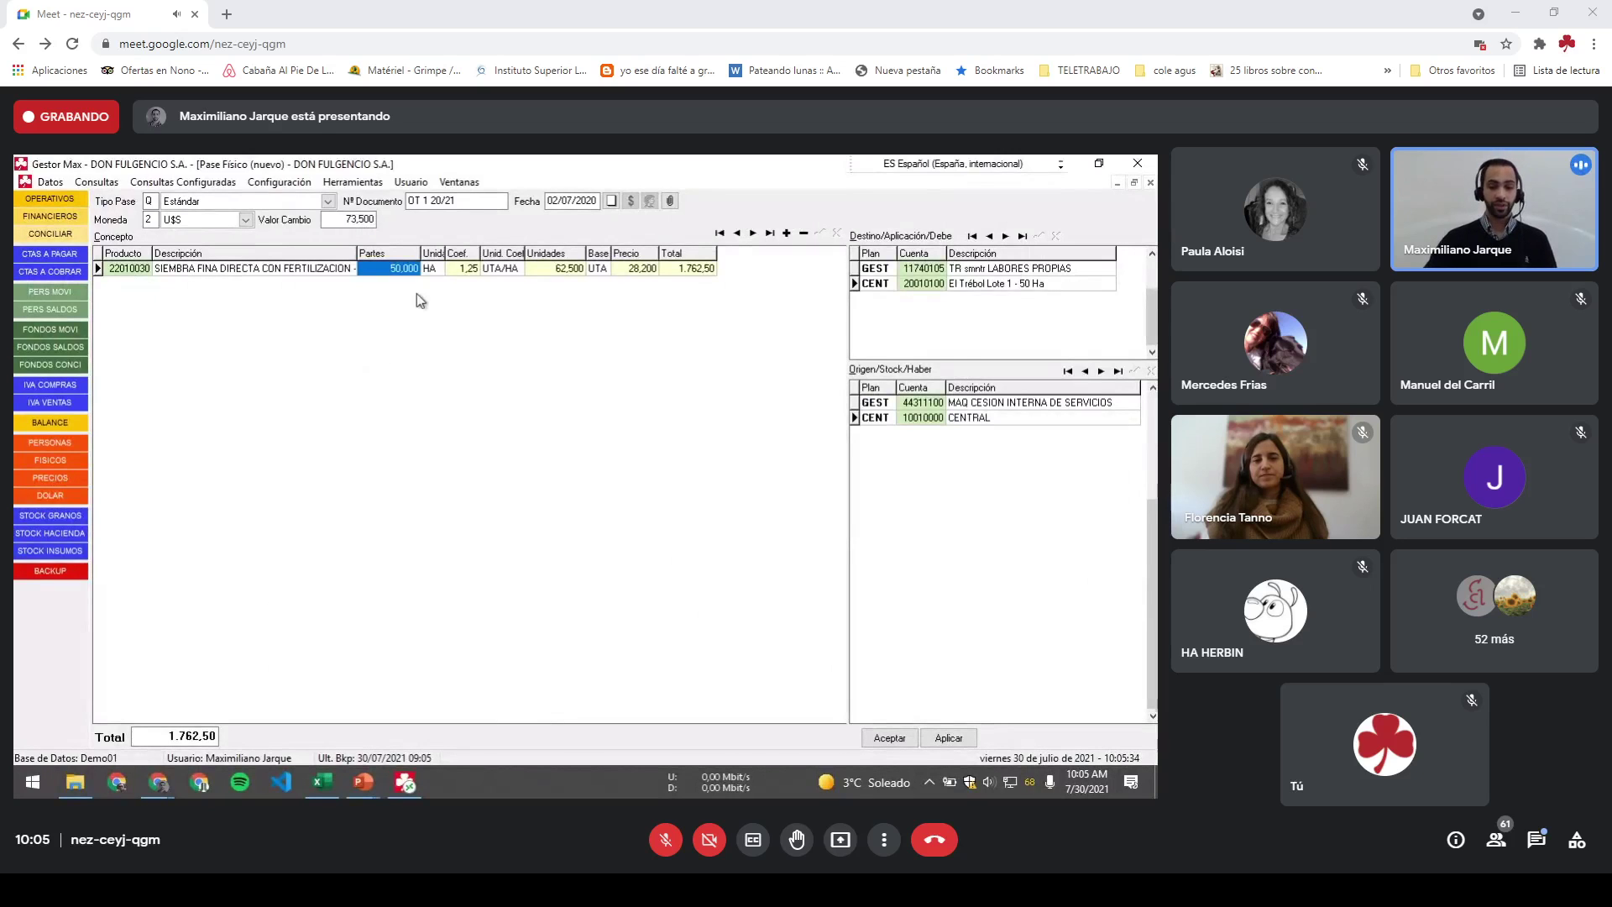
Step: Duplicate the SIEMBRA FINA DIRECTA product line and set the copy's Partes to 30 HA
right_click(487, 270)
left_click(536, 316)
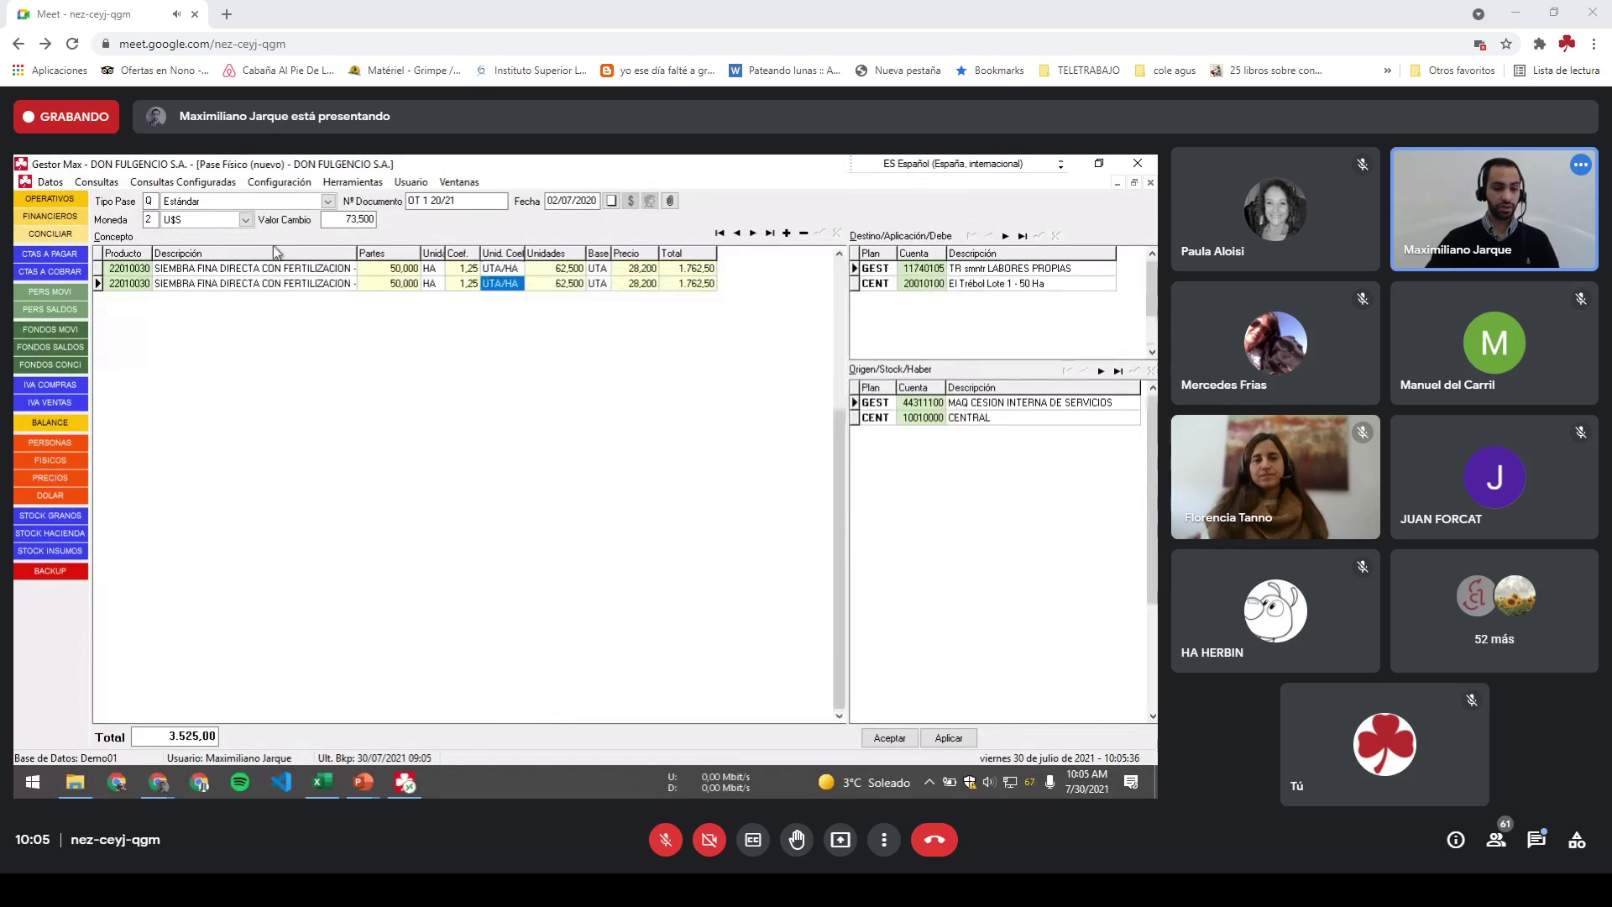
left_click(413, 284)
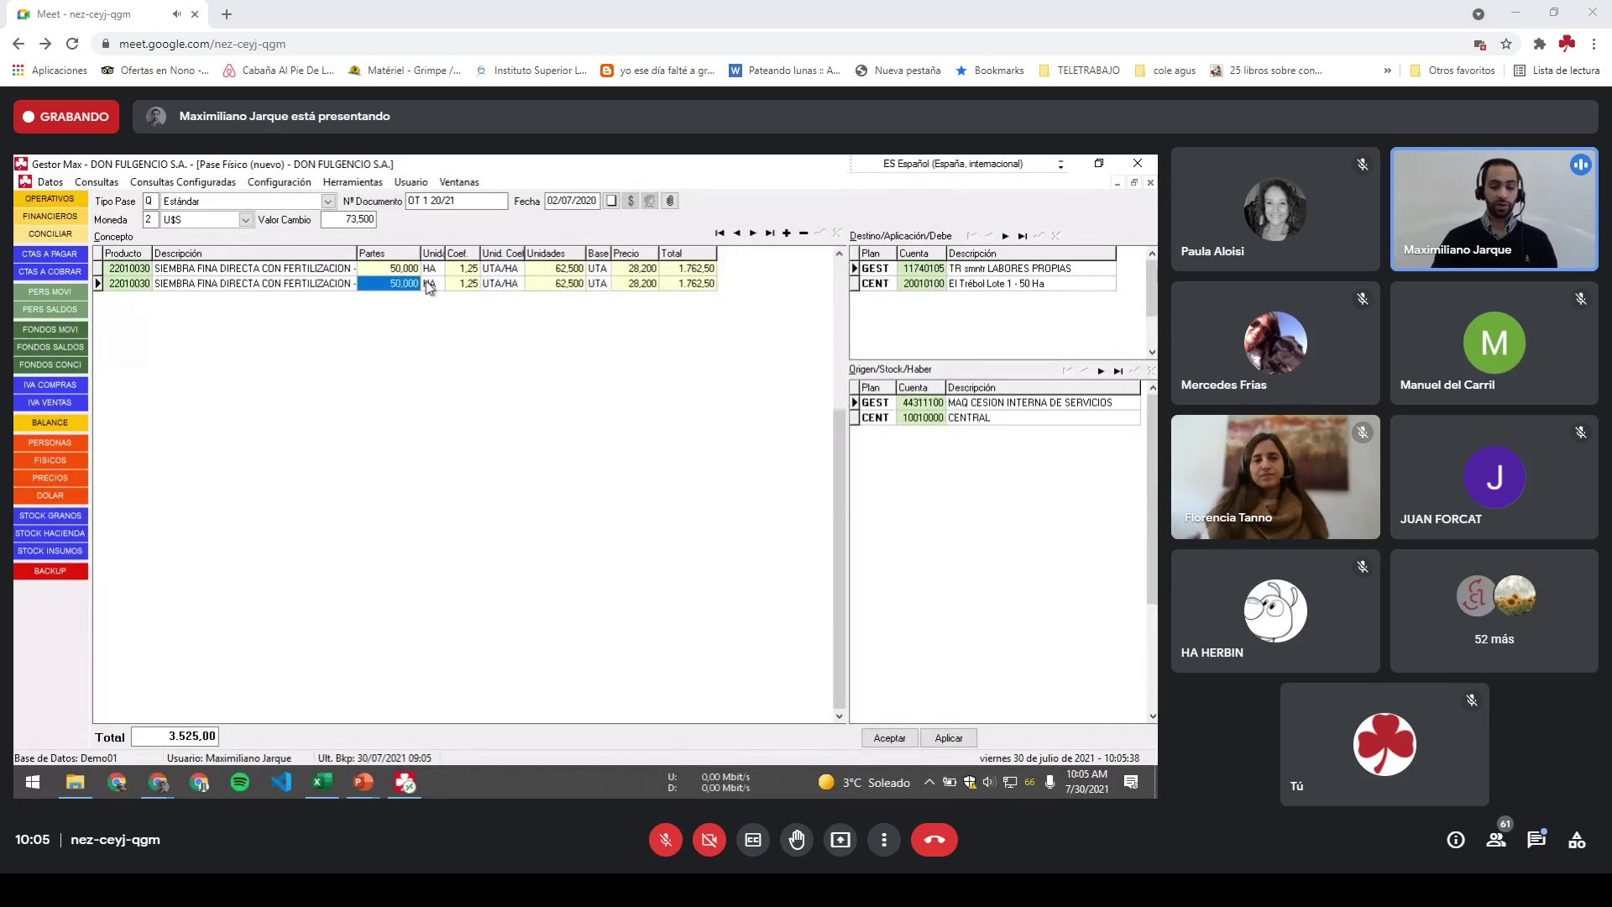
type("30")
key("Tab")
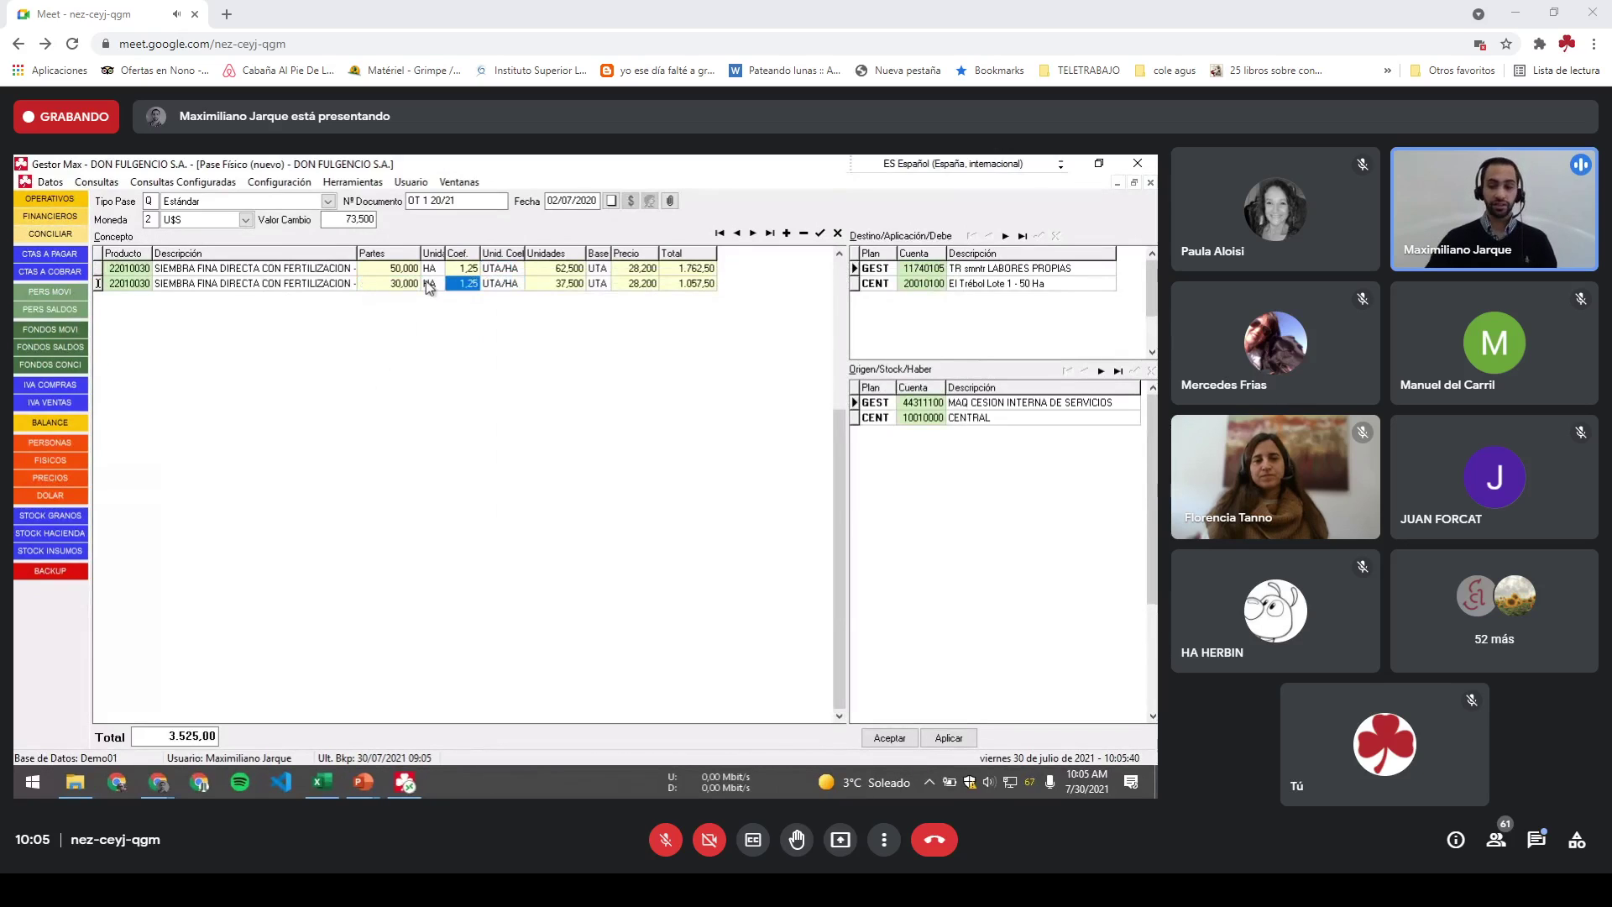
Step: Change the duplicated line's destination CENT account to 20010200 - El Trébol Lote 2 - 30 Ha
left_click(917, 284)
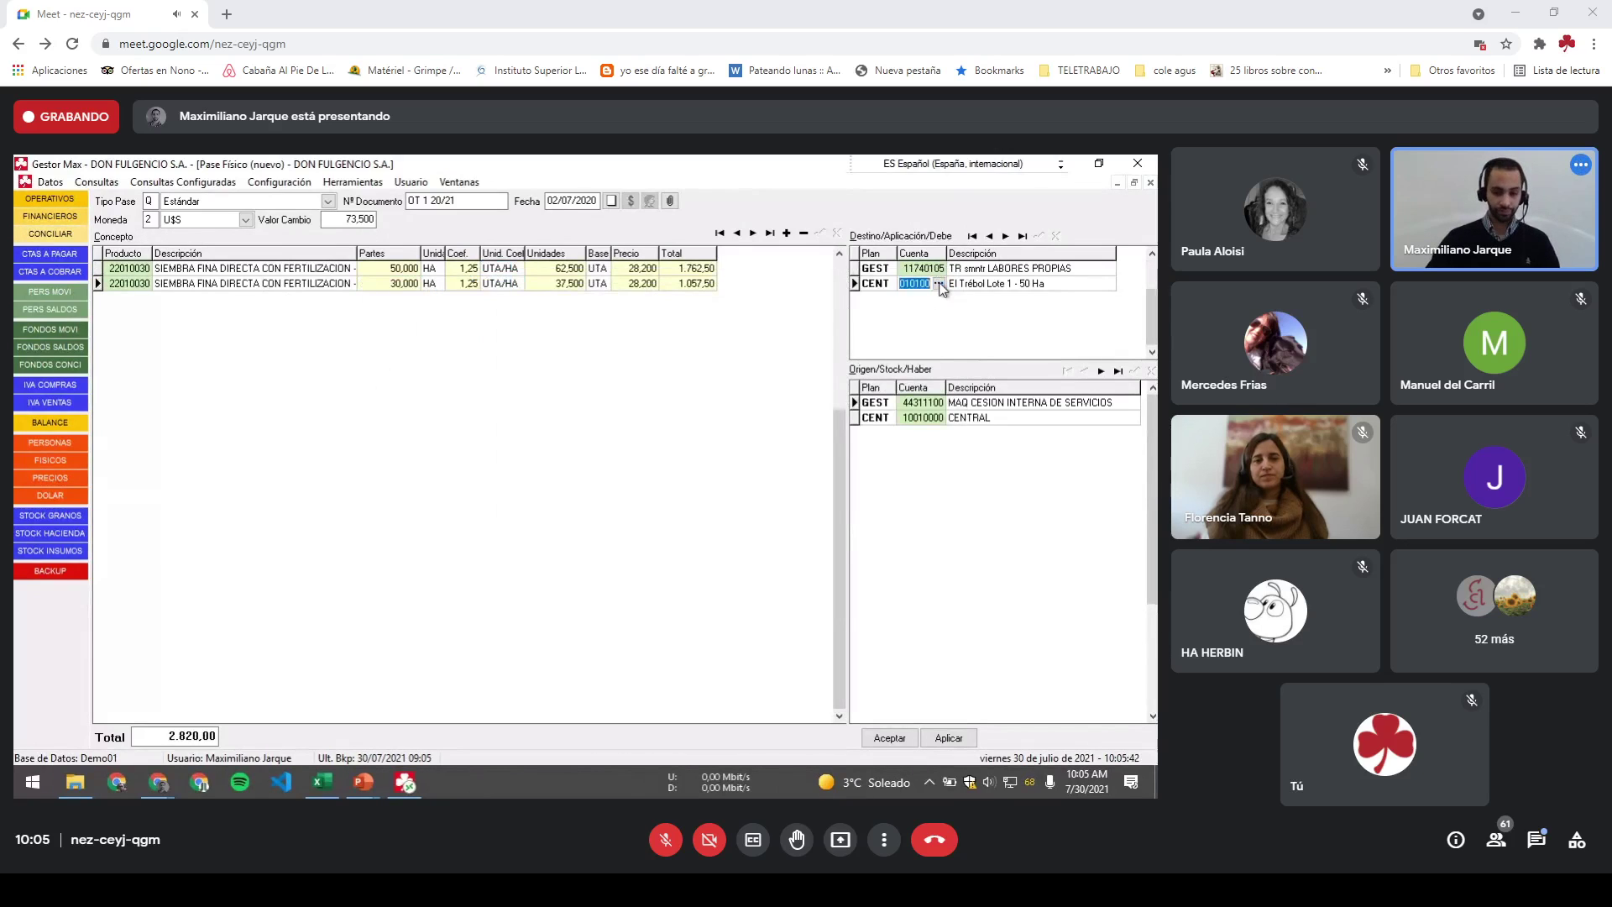
left_click(939, 283)
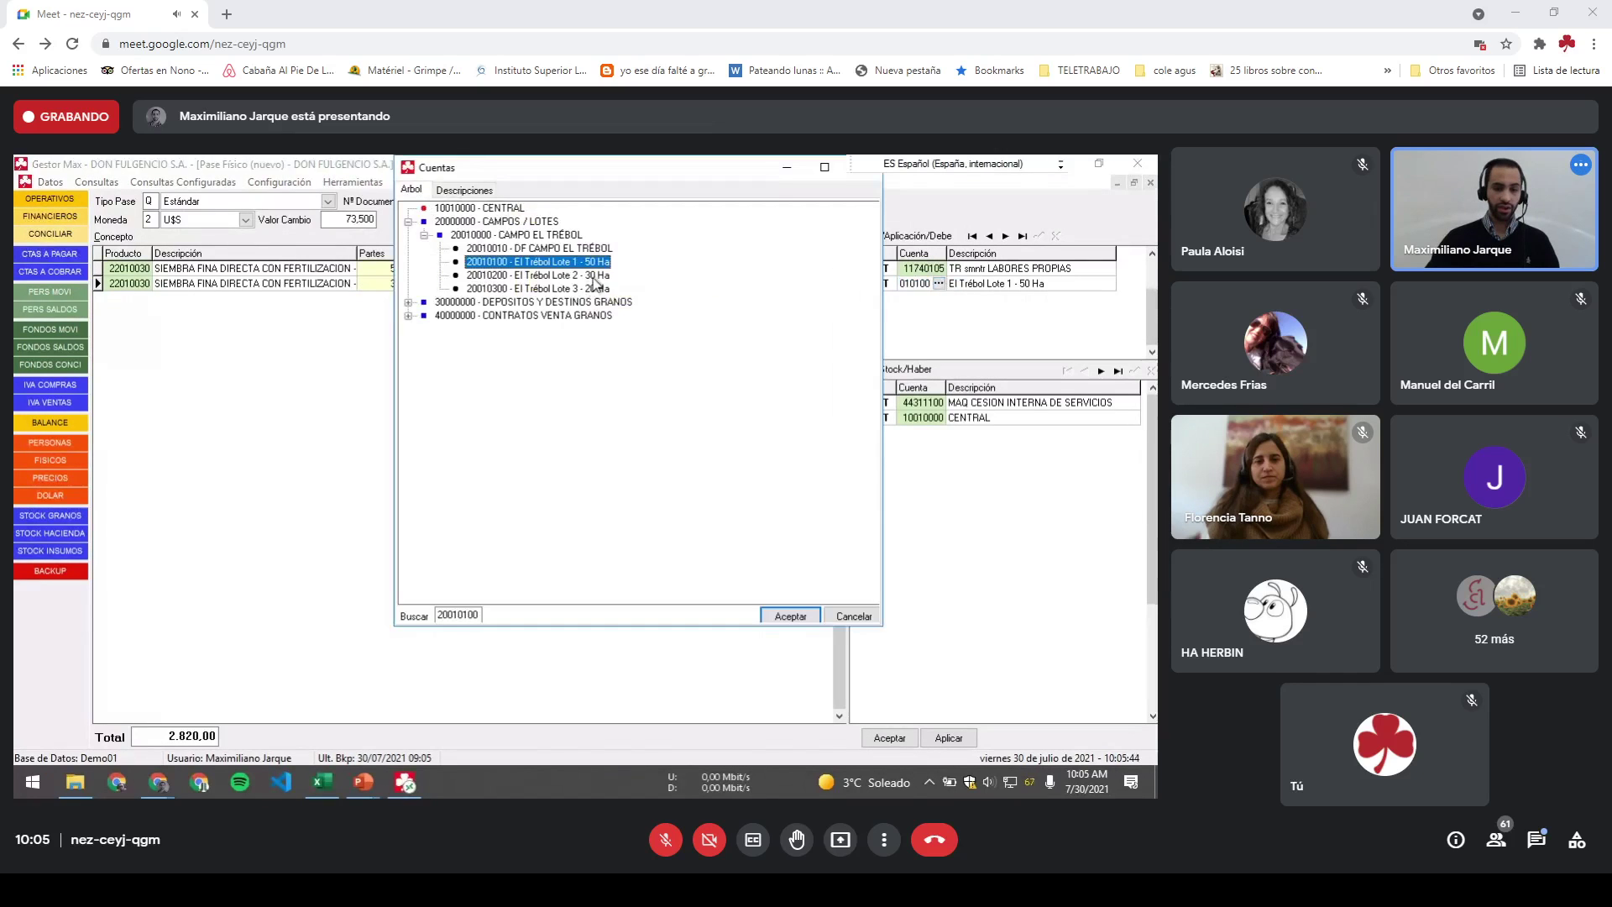
key("Down")
left_click(783, 618)
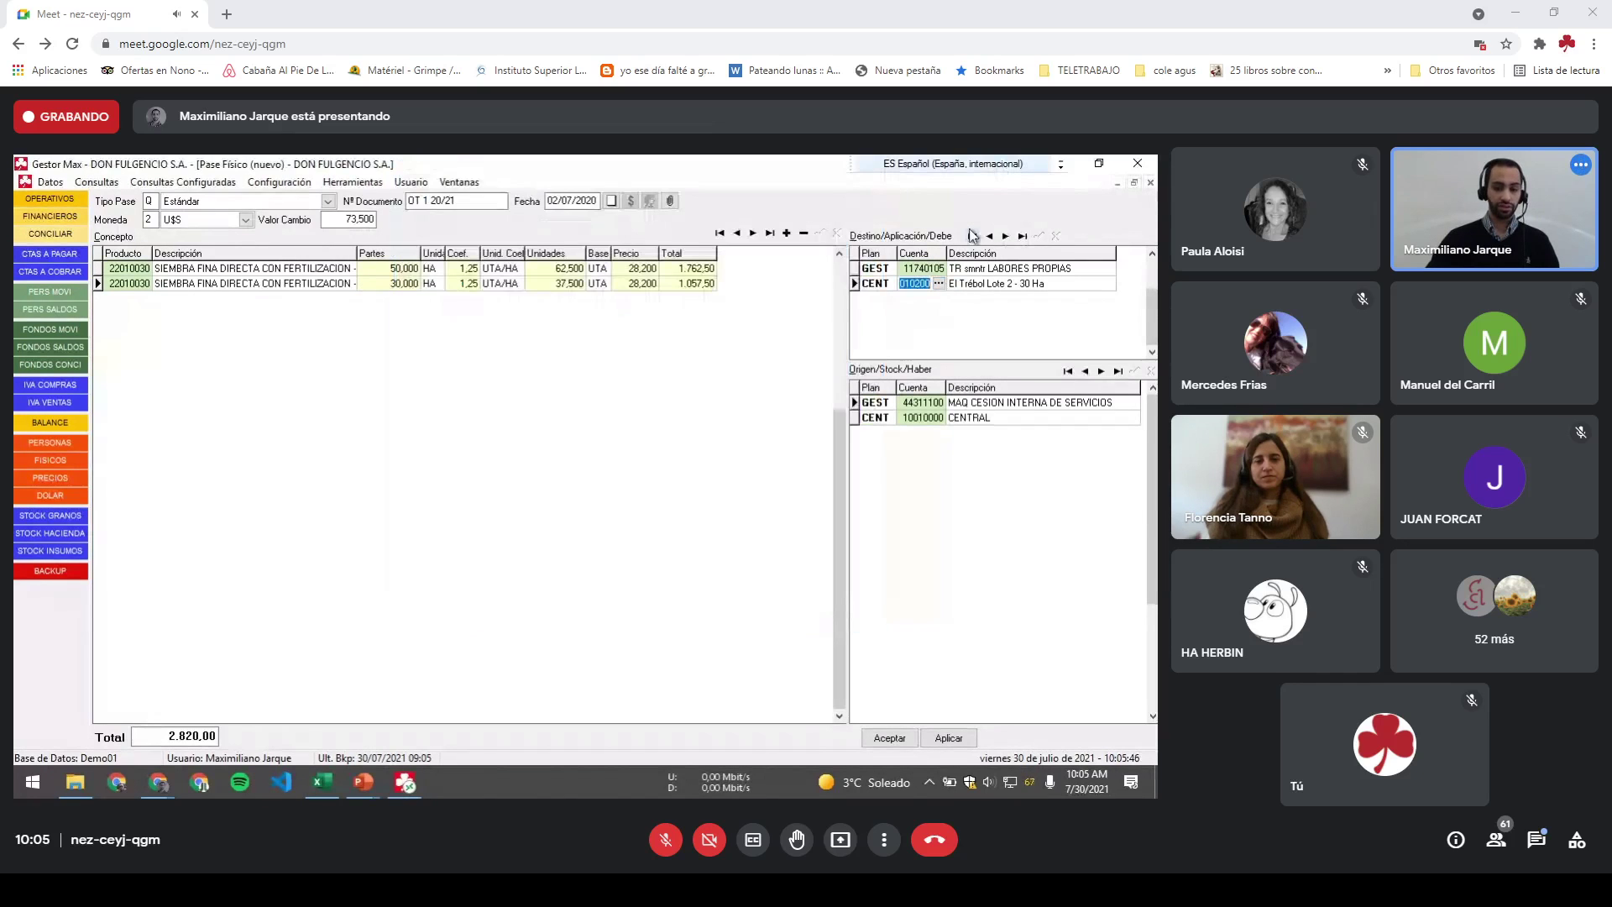
Step: Review the lots for the second line's destination CENT account, keeping 20010200 - El Trébol Lote 2 - 30 Ha, and select the first line
left_click(940, 284)
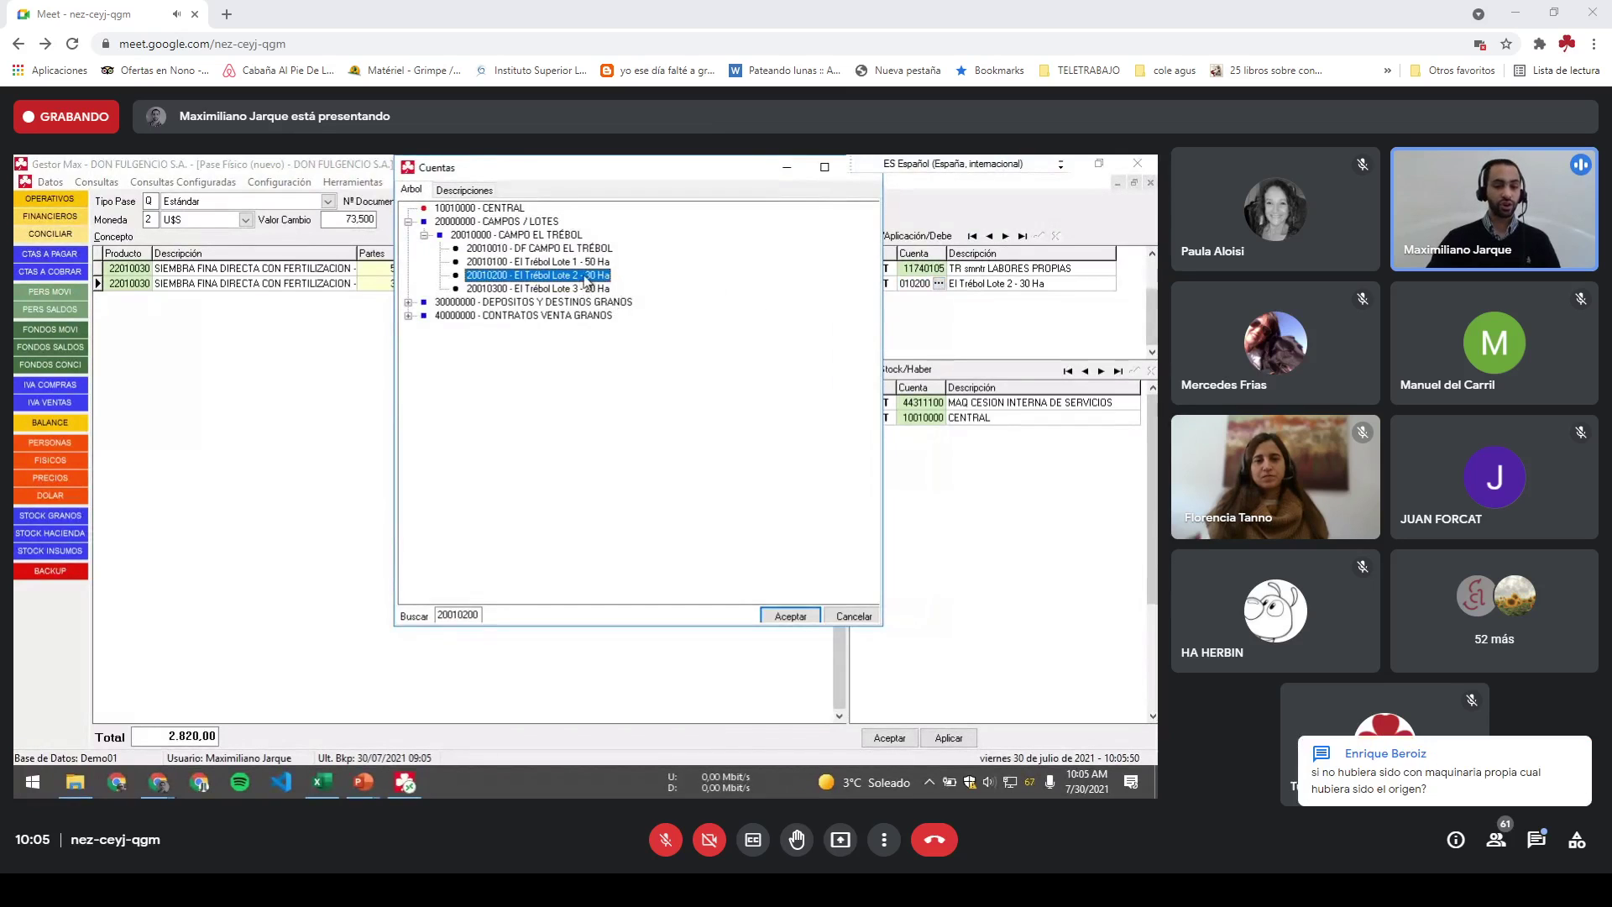
left_click(595, 265)
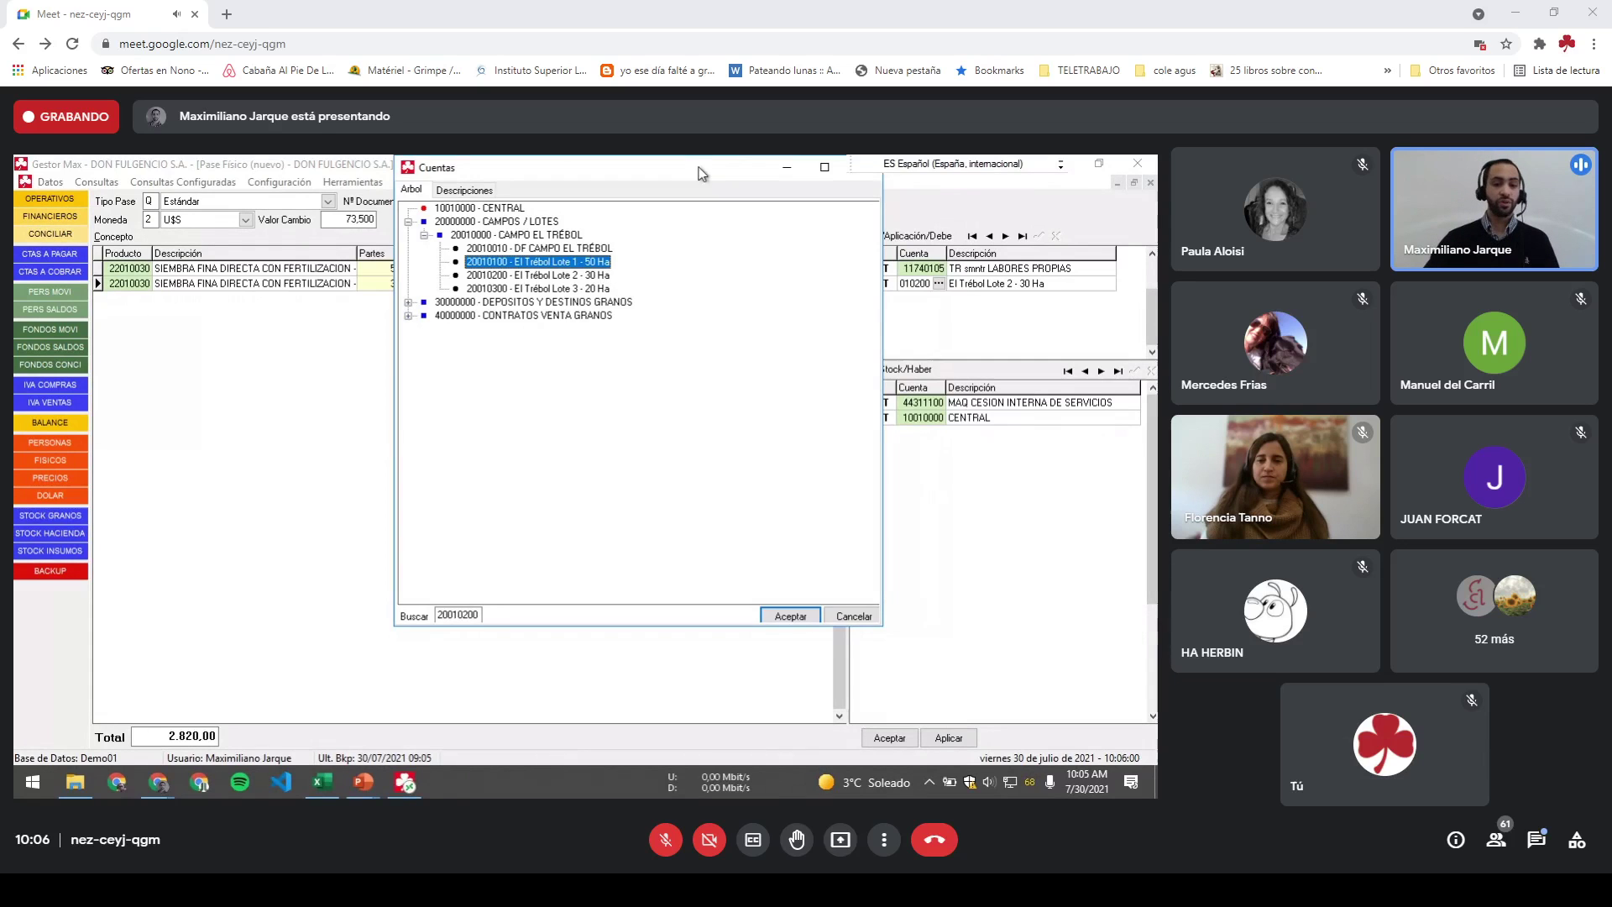
left_click_drag(702, 173, 825, 201)
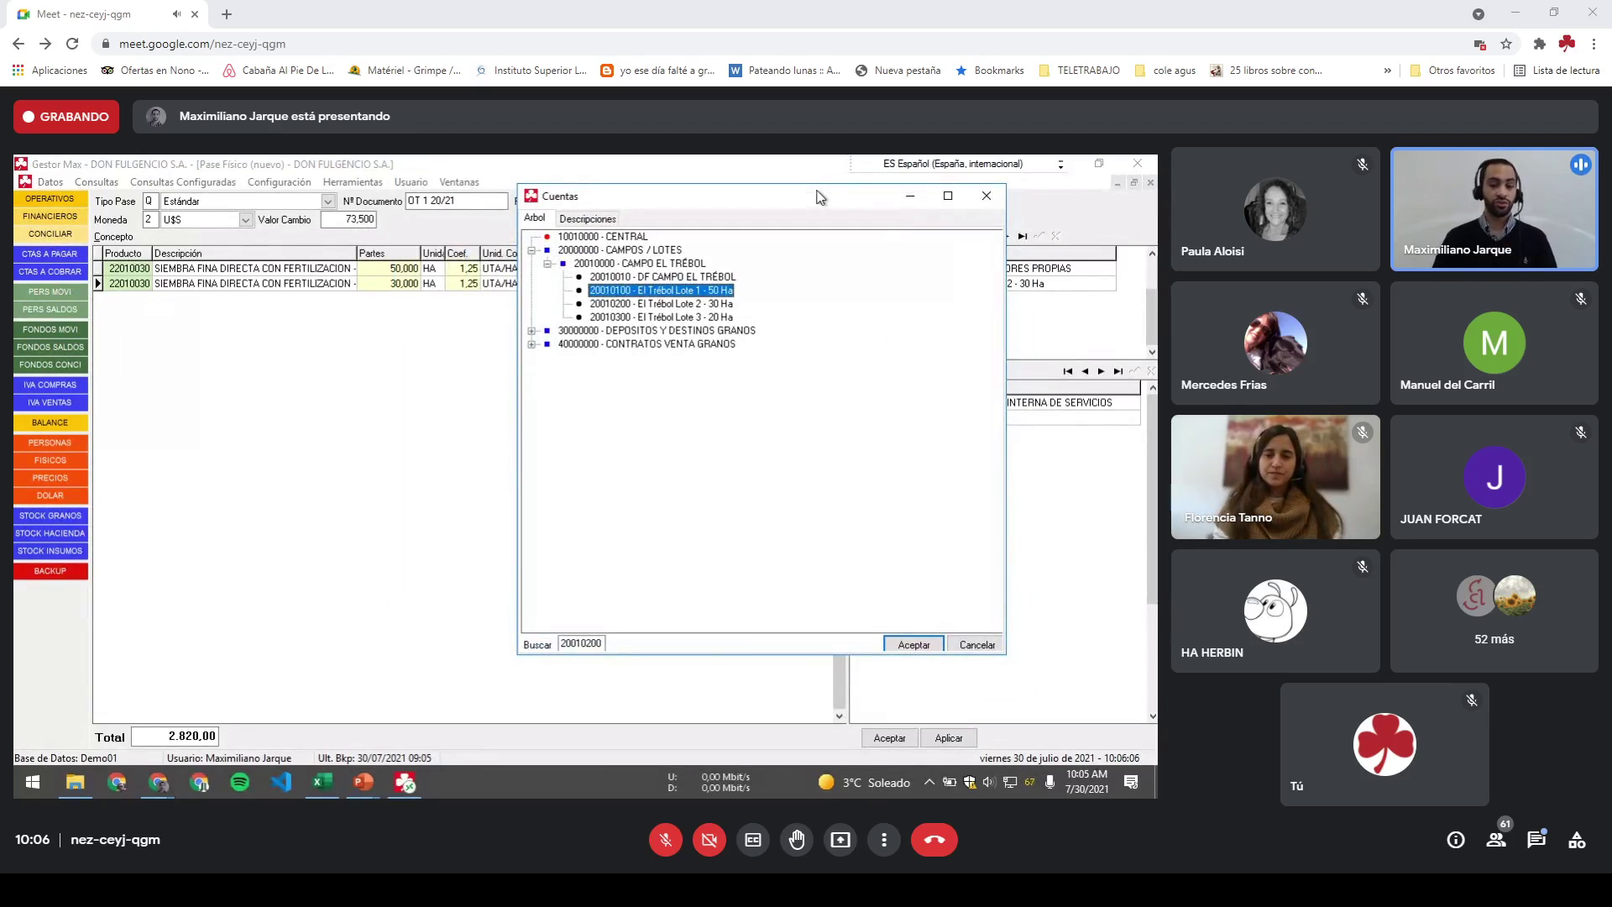
left_click(722, 316)
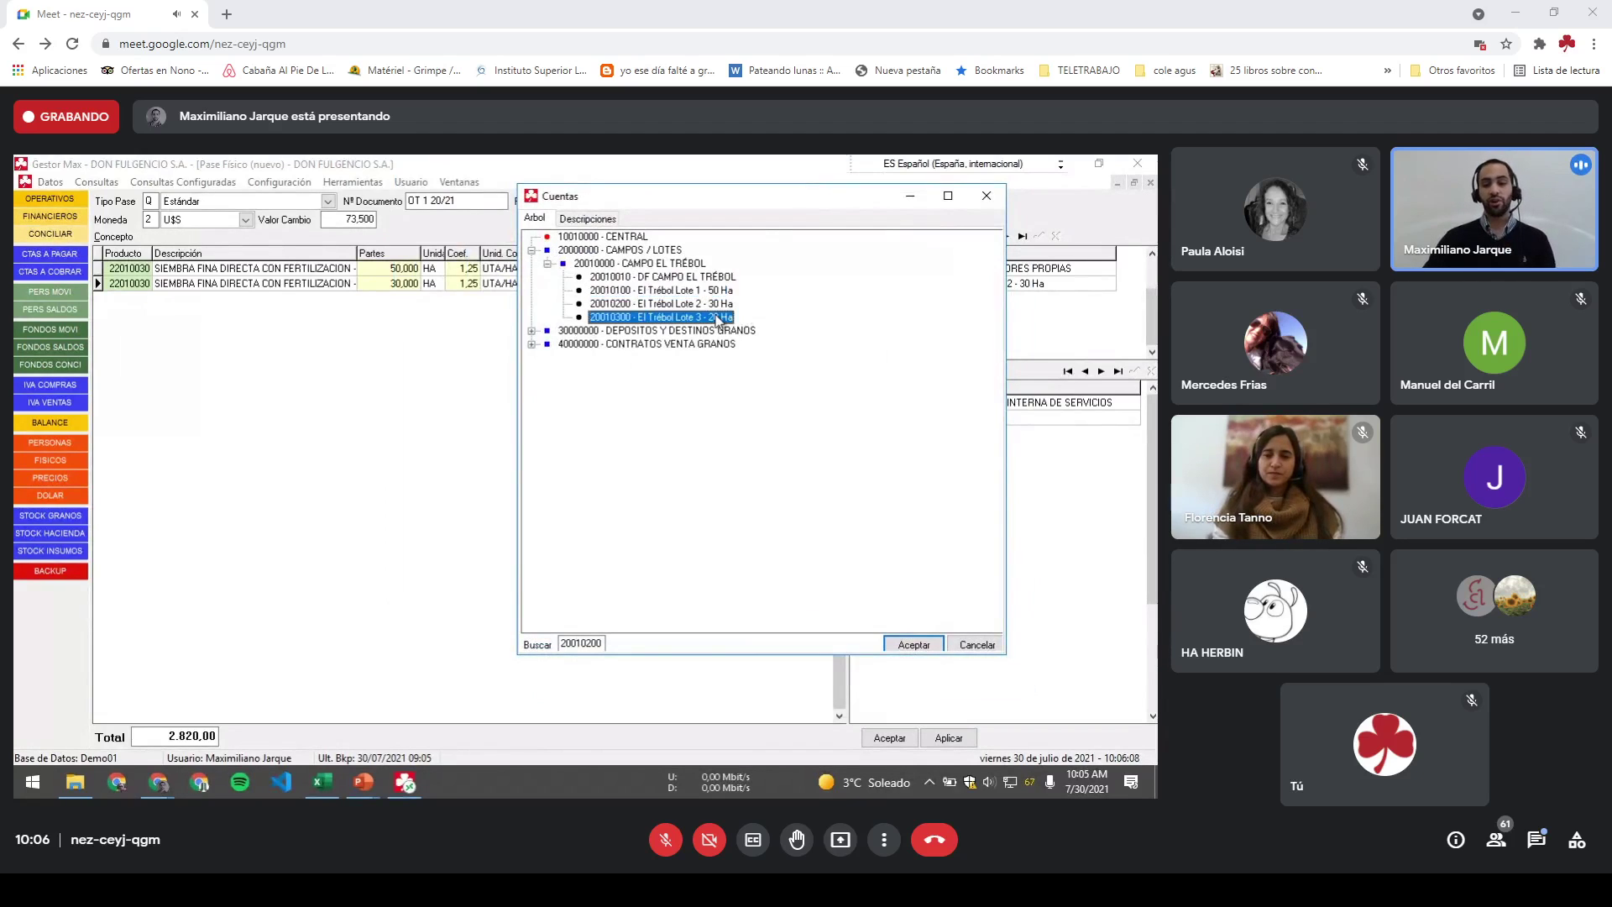
left_click(713, 306)
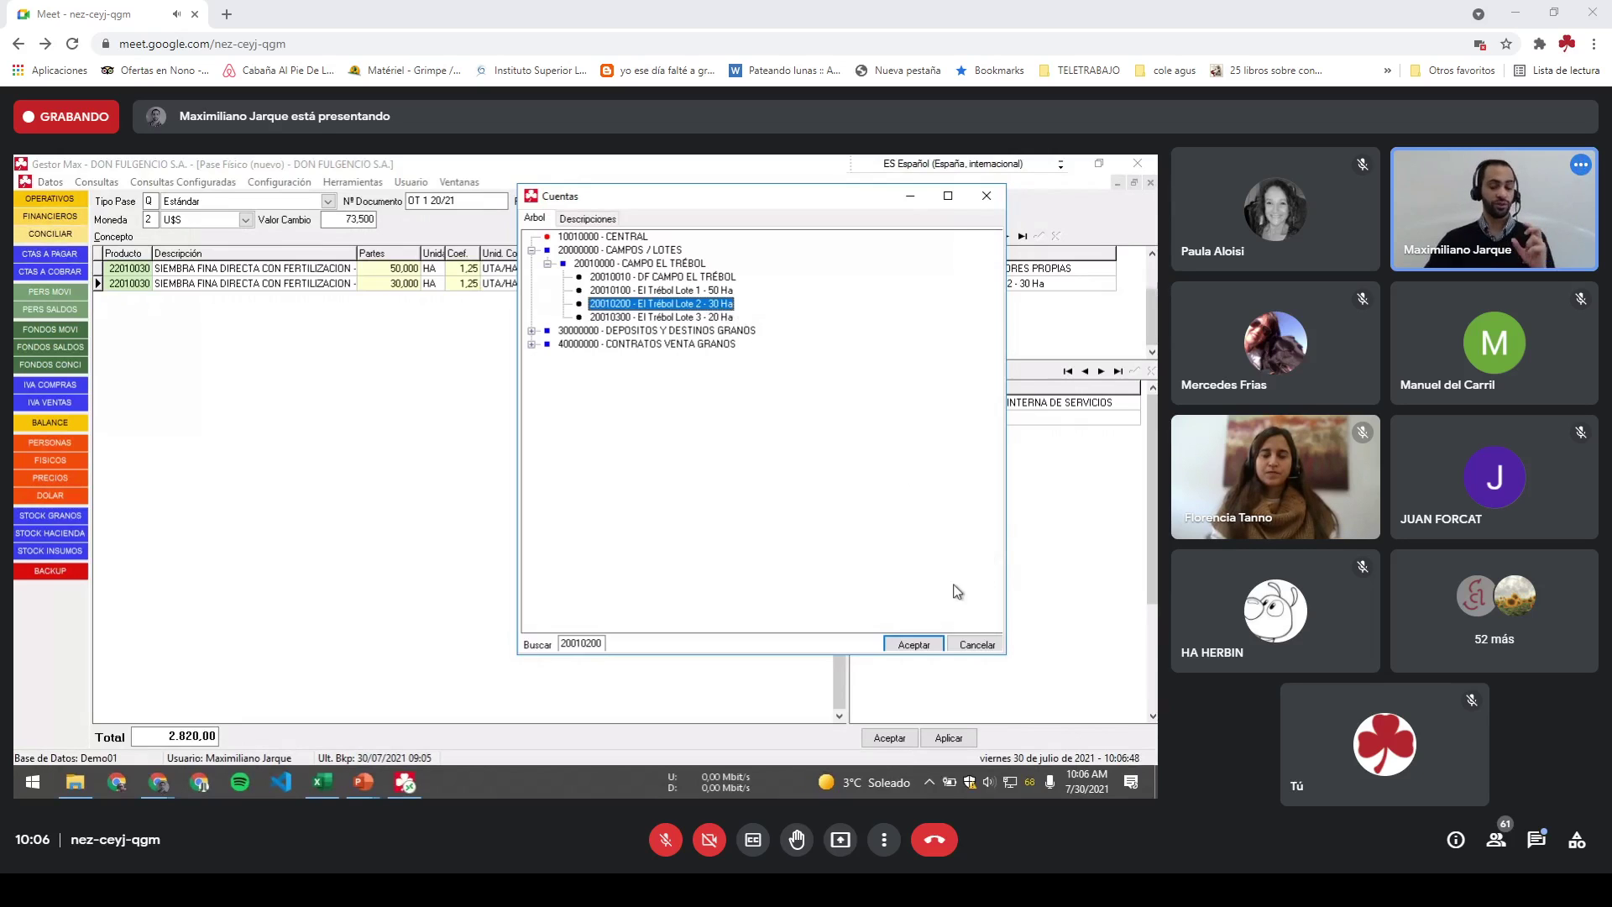
left_click(919, 649)
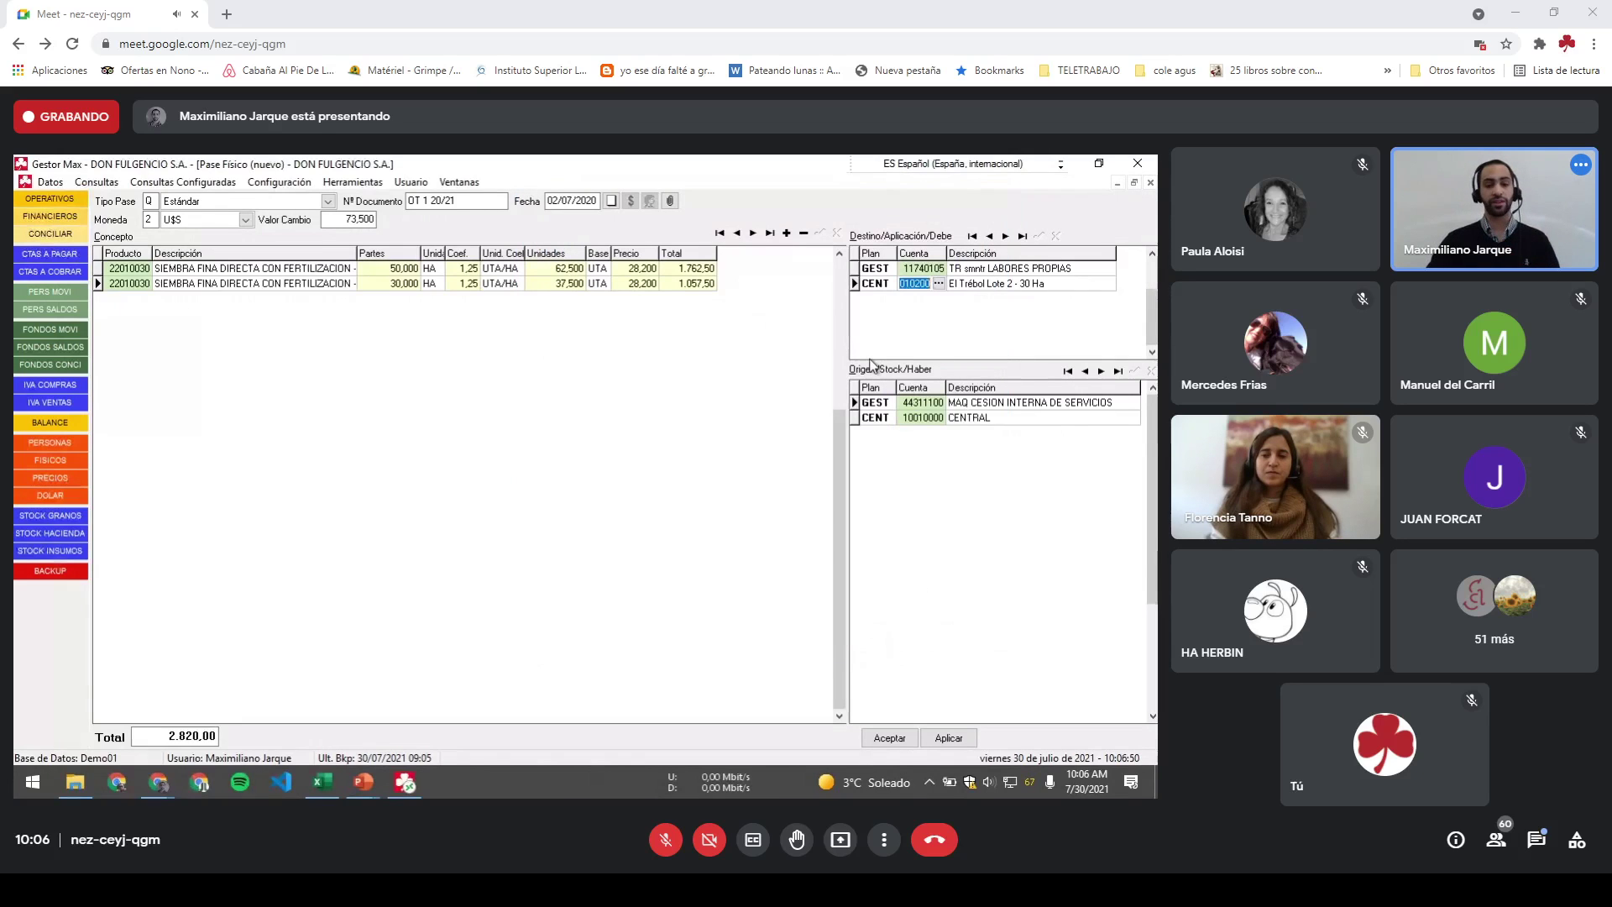
left_click(244, 267)
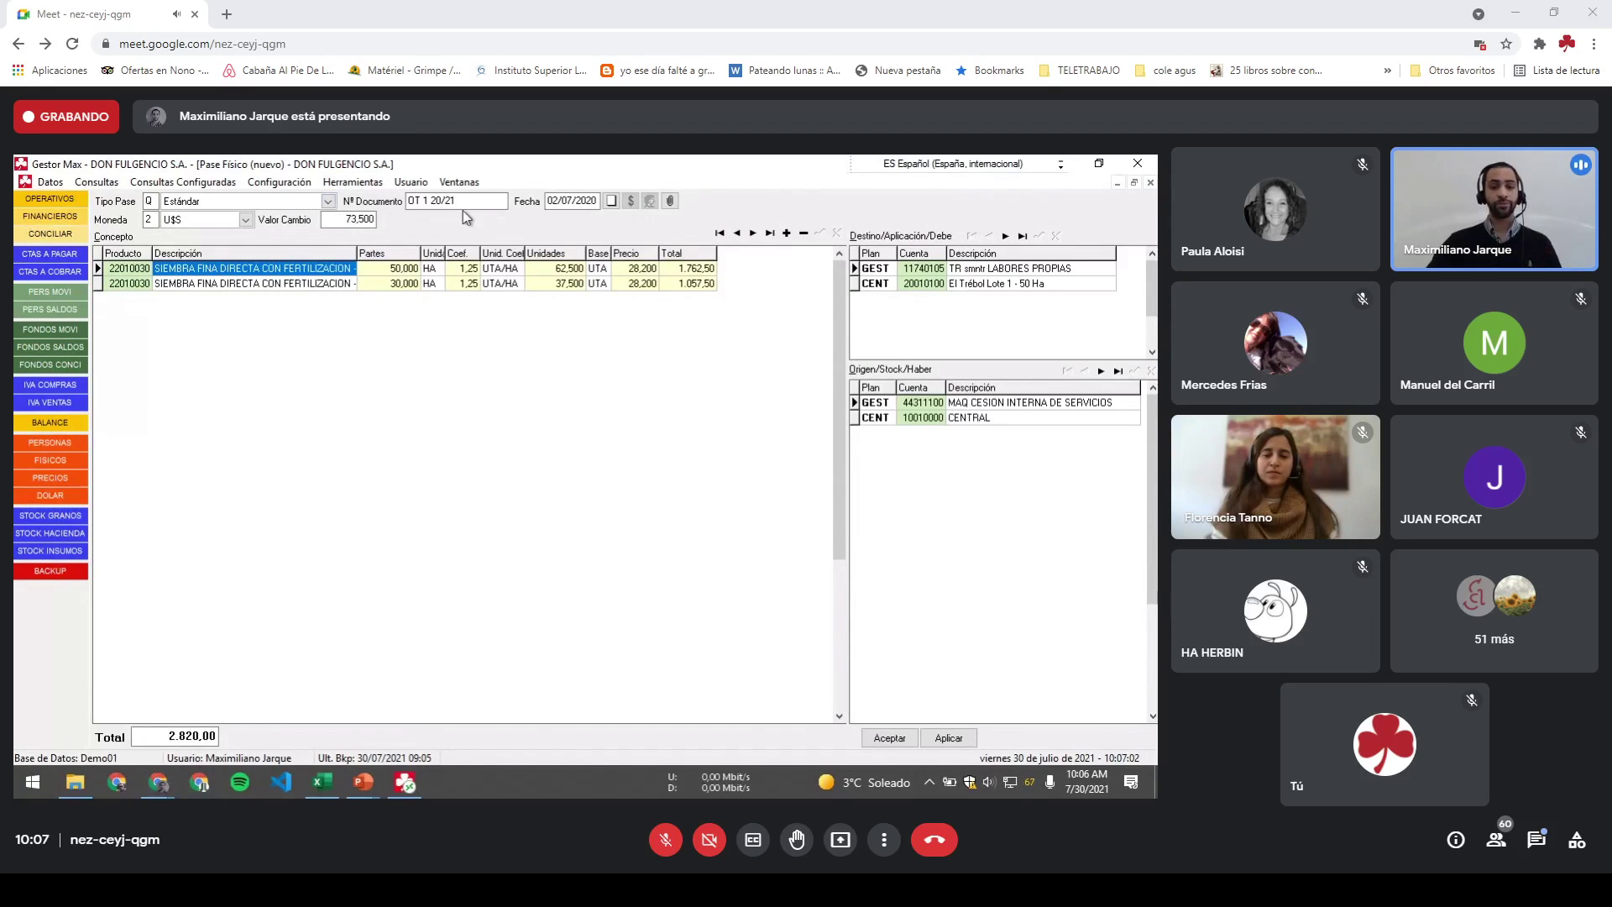
Step: Examine the price list definitions, widening the Lista column to read the LABORES MAQUINARIA PASADA USD name in full, and return to the transfer
left_click(58, 184)
mouse_move(131, 253)
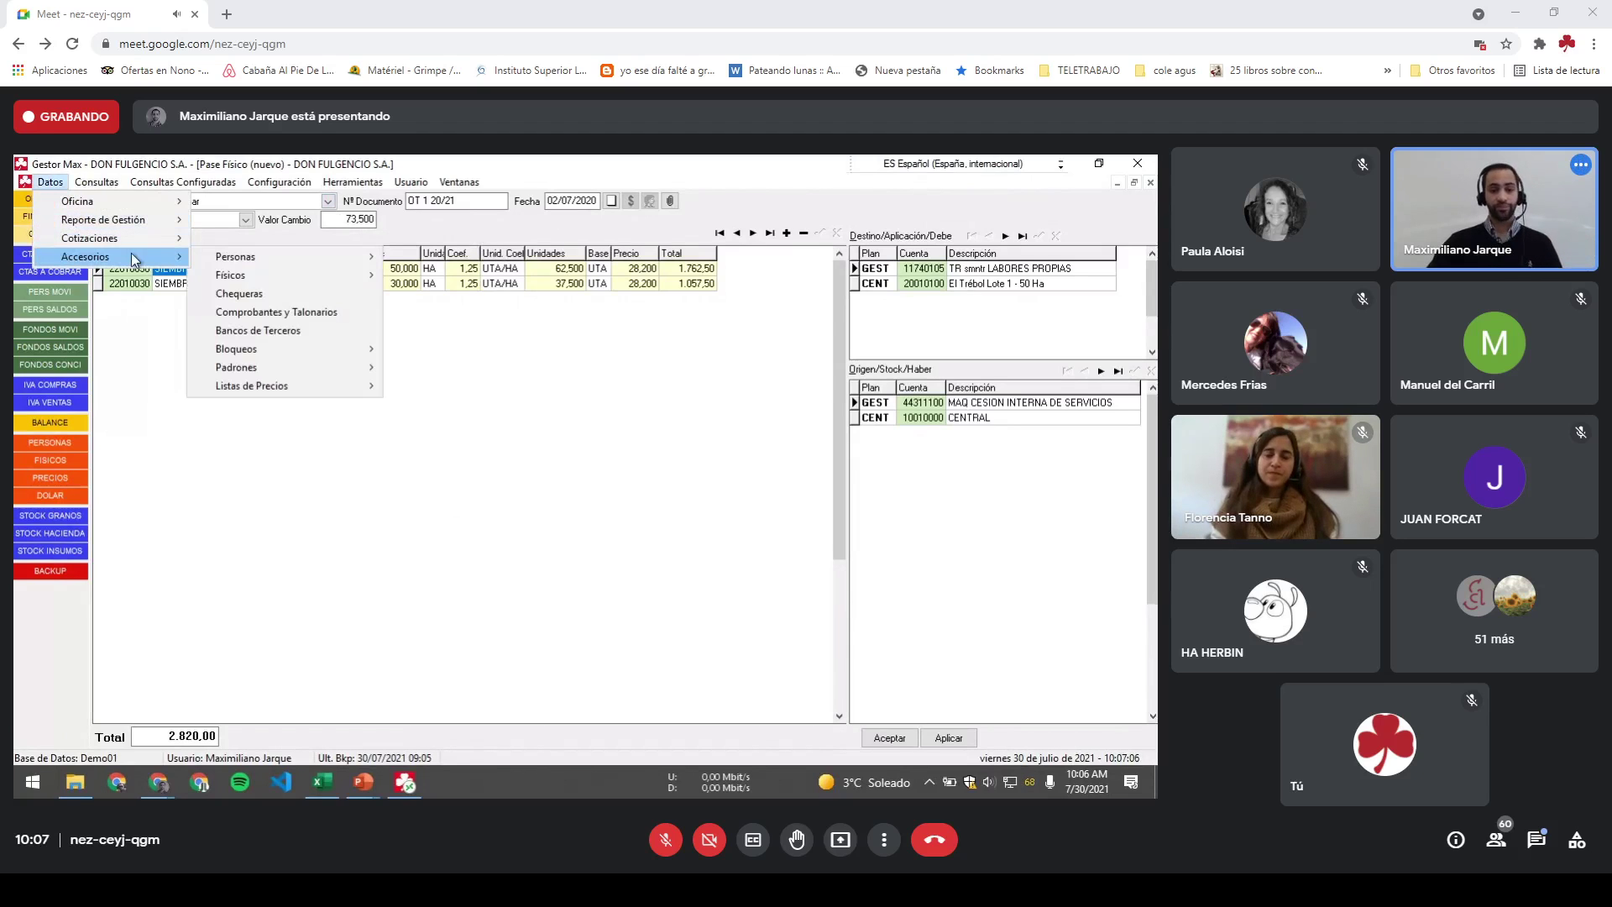
mouse_move(295, 385)
left_click(424, 385)
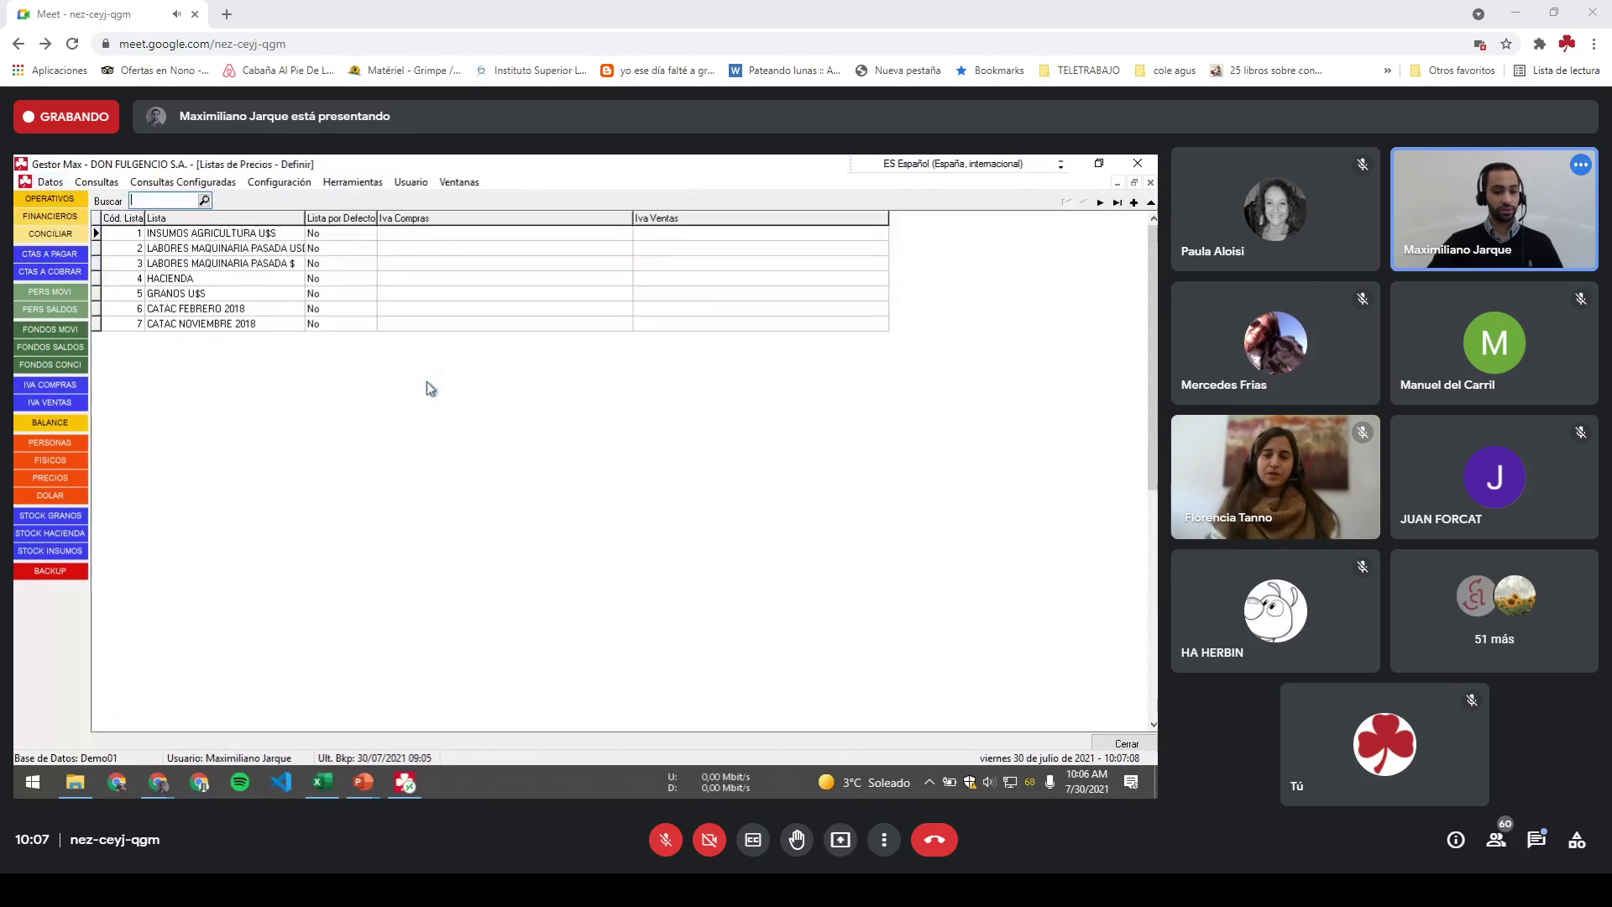
key("Down")
key("Down")
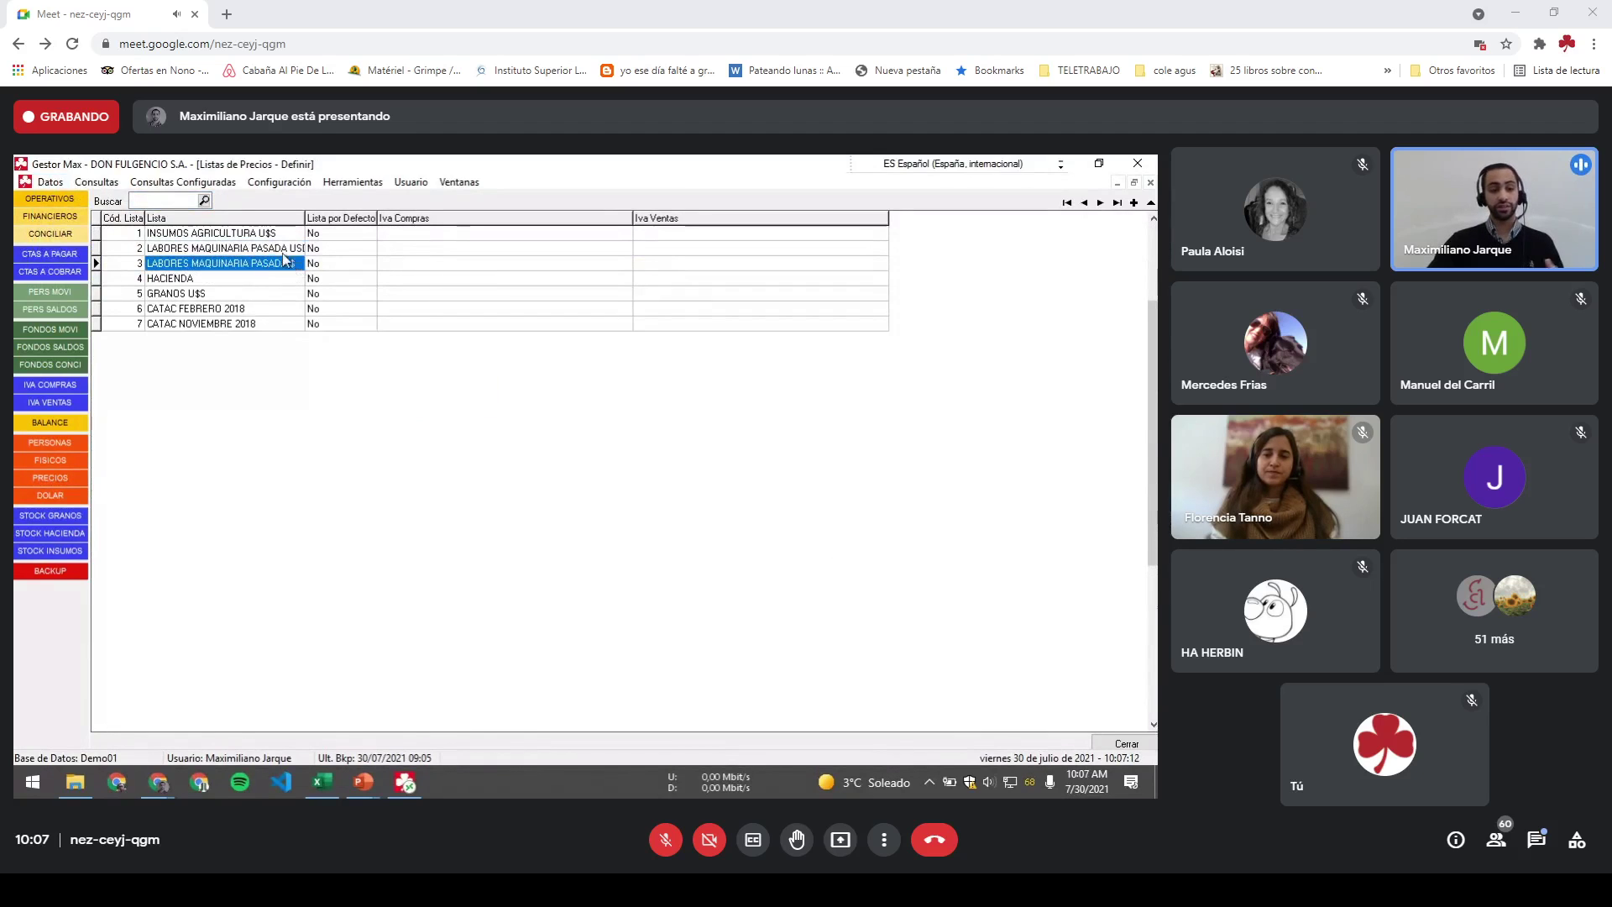
left_click(282, 254)
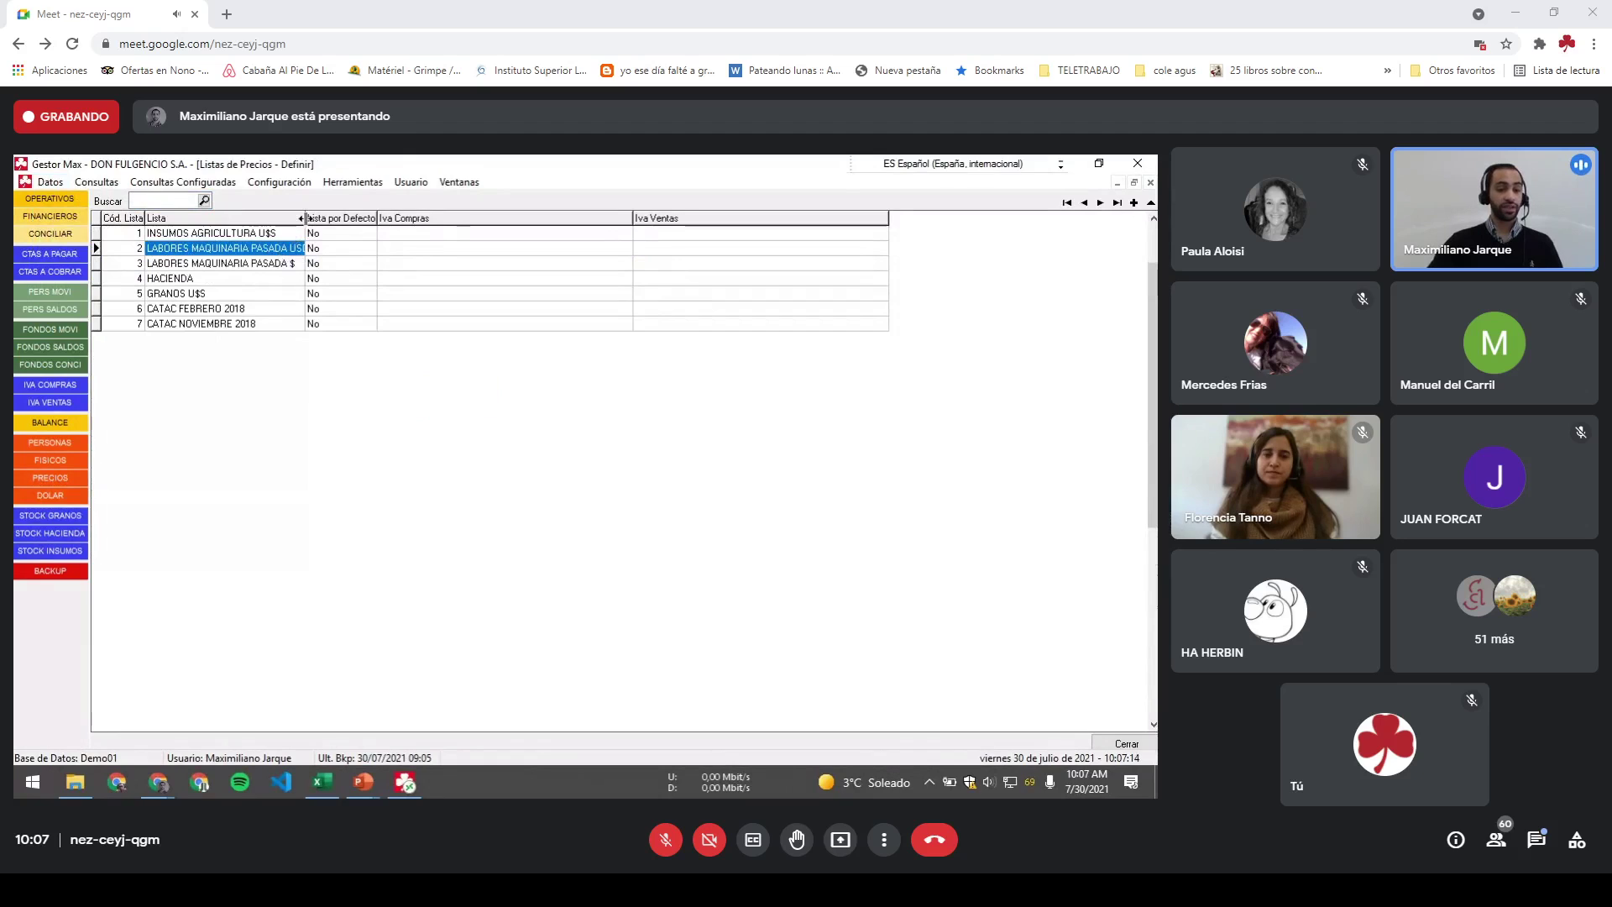
left_click_drag(305, 219, 343, 218)
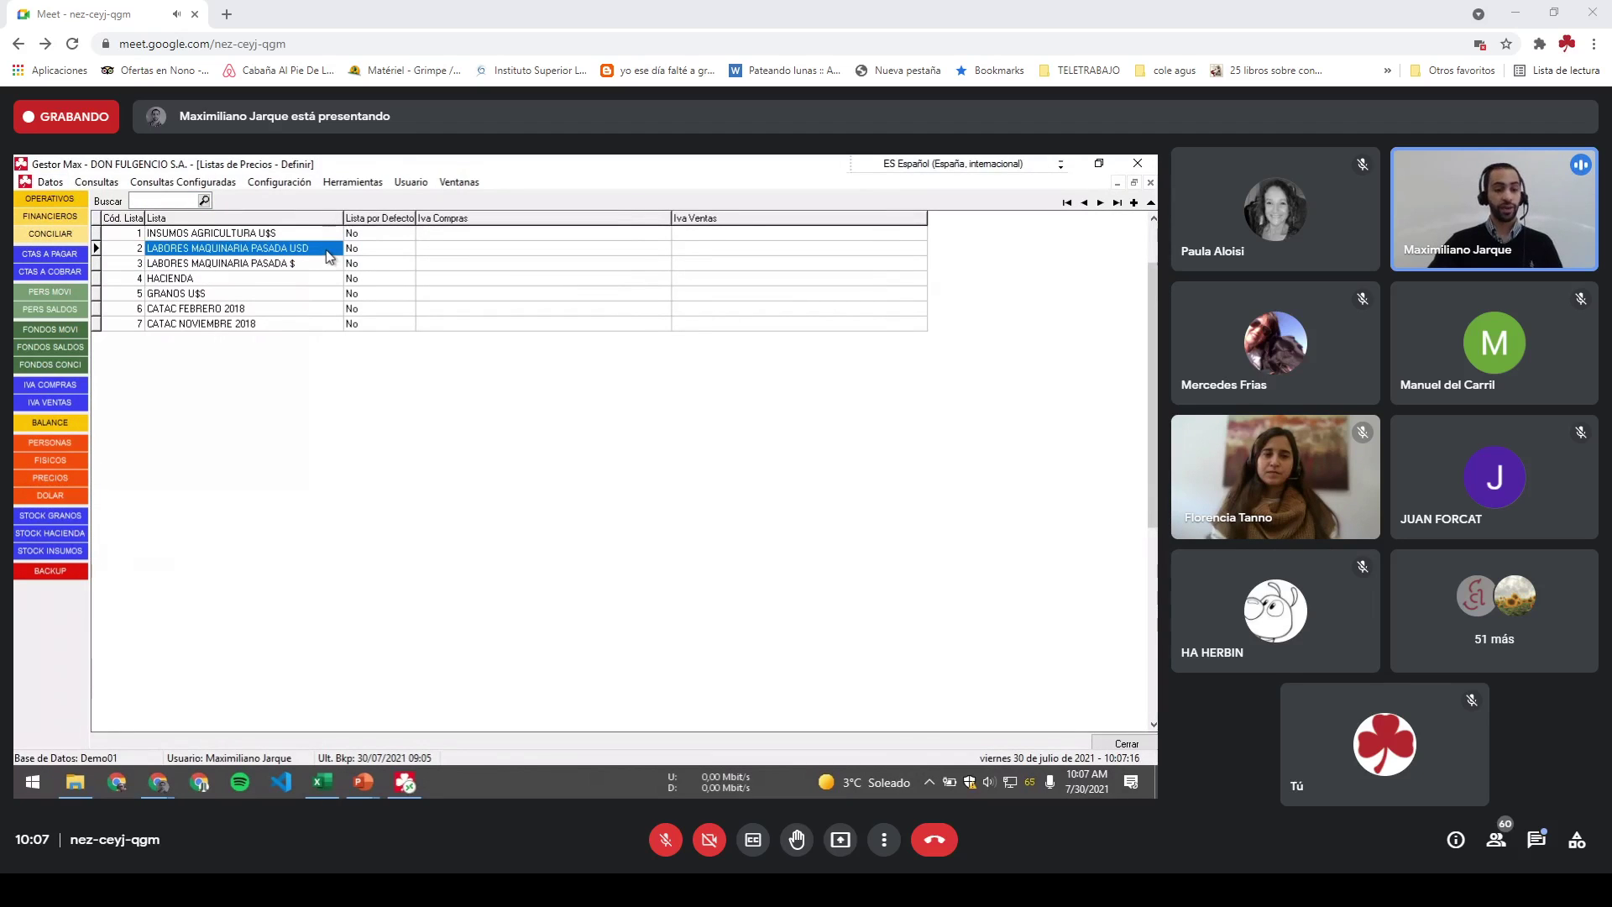
left_click(288, 232)
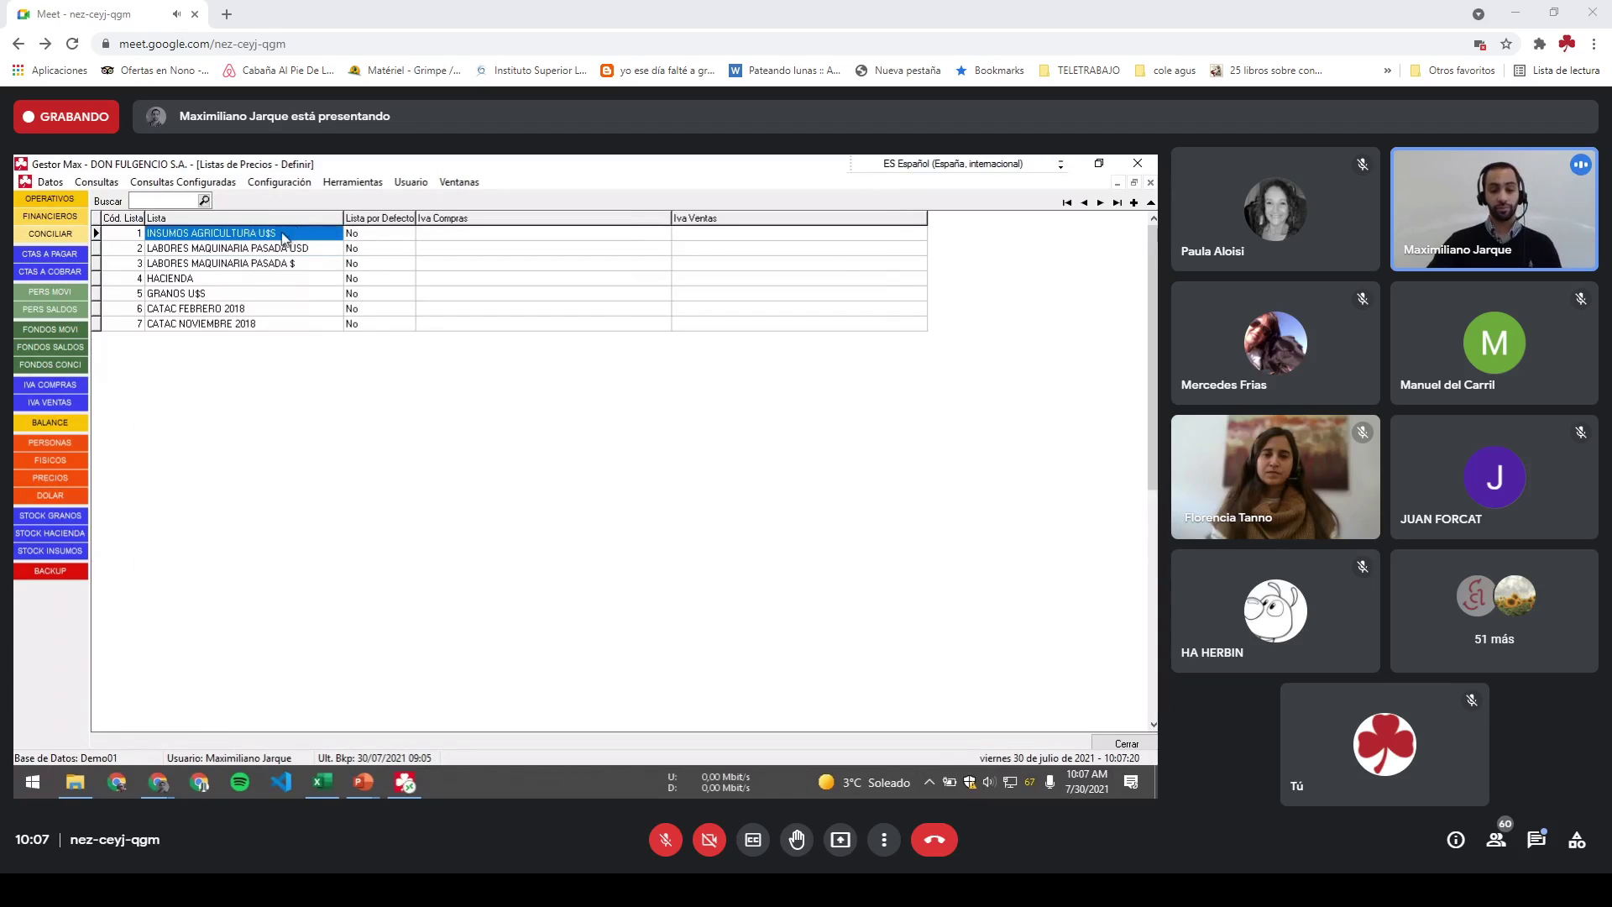
left_click(1117, 745)
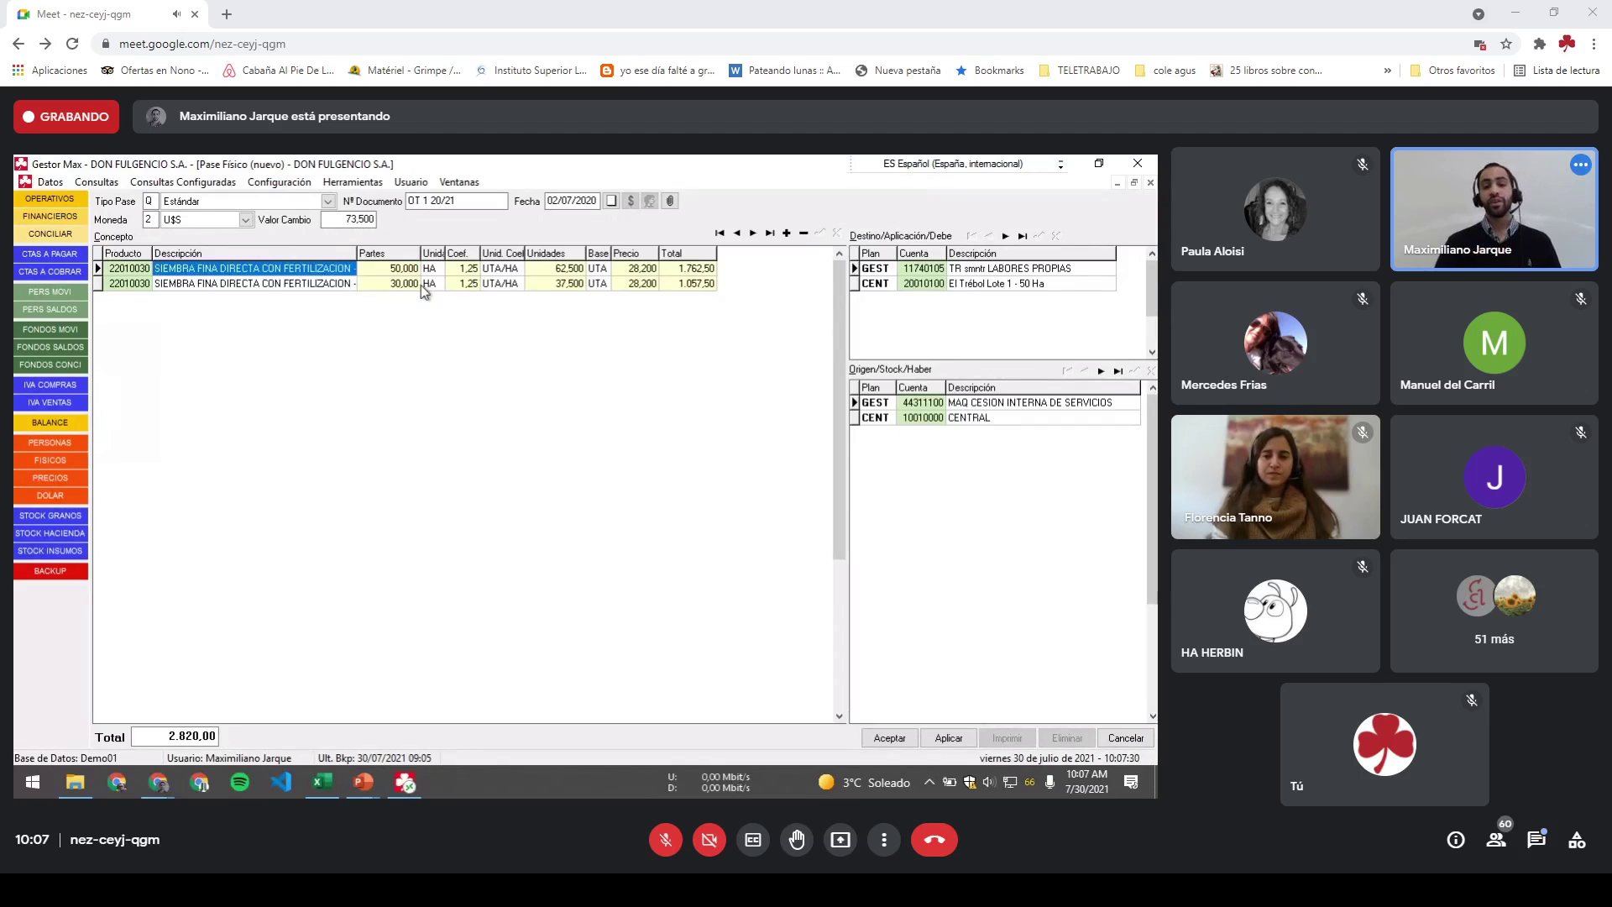
Step: Review the first sowing line's Partes, Coef., Unidades, Precio and Total values
key("Tab")
key("Tab")
key("Tab")
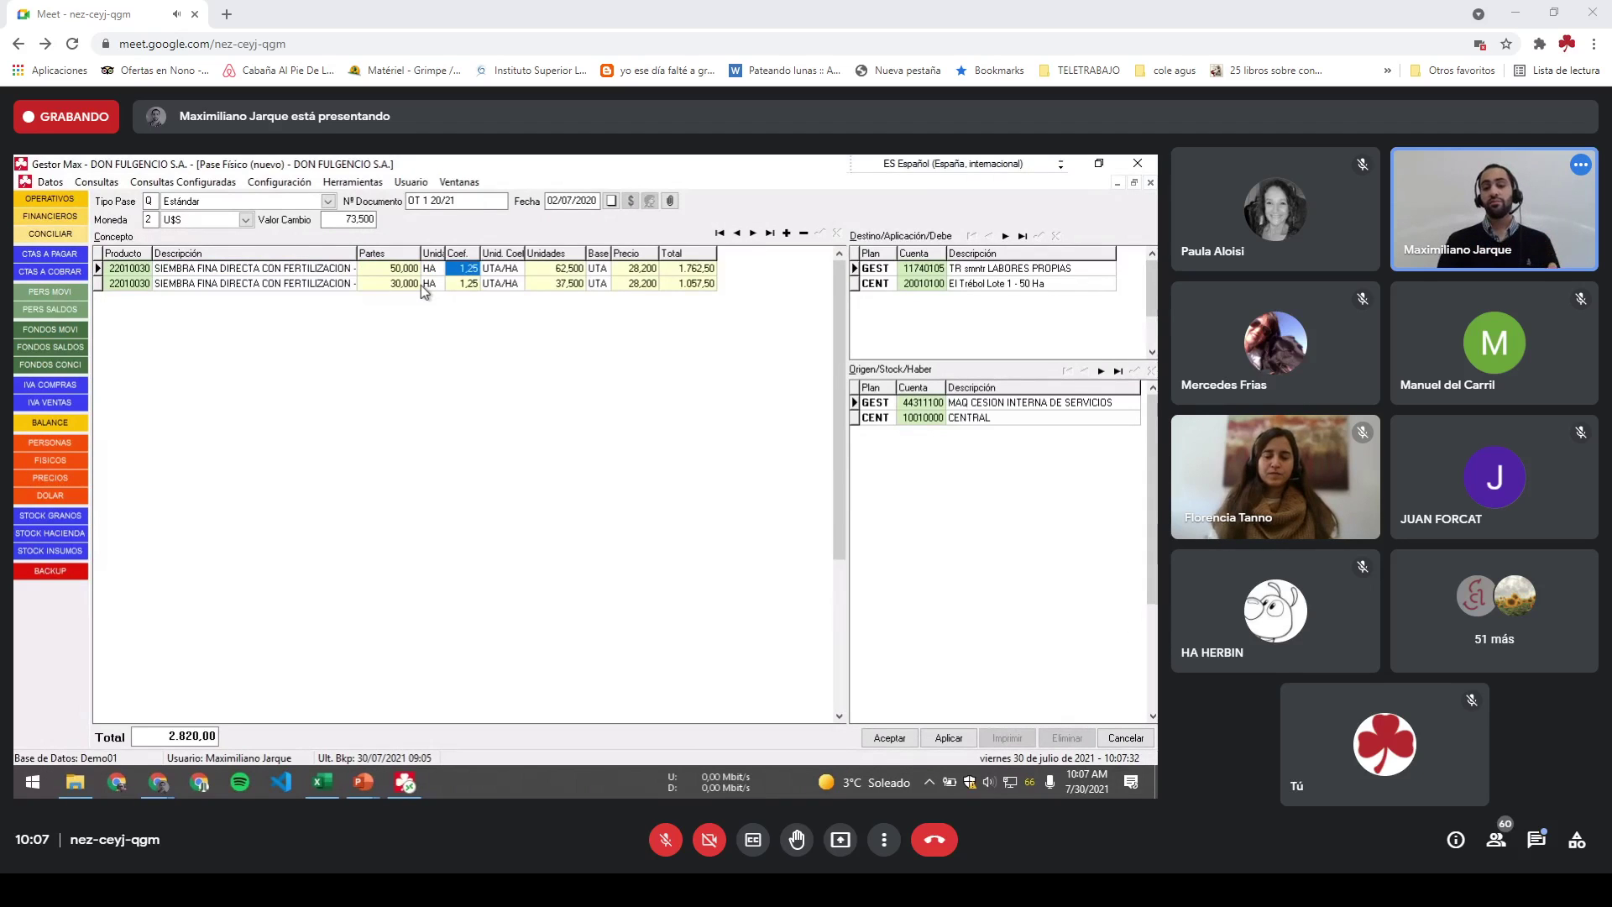
key("Tab")
key("Tab")
key("Tab")
key("Tab")
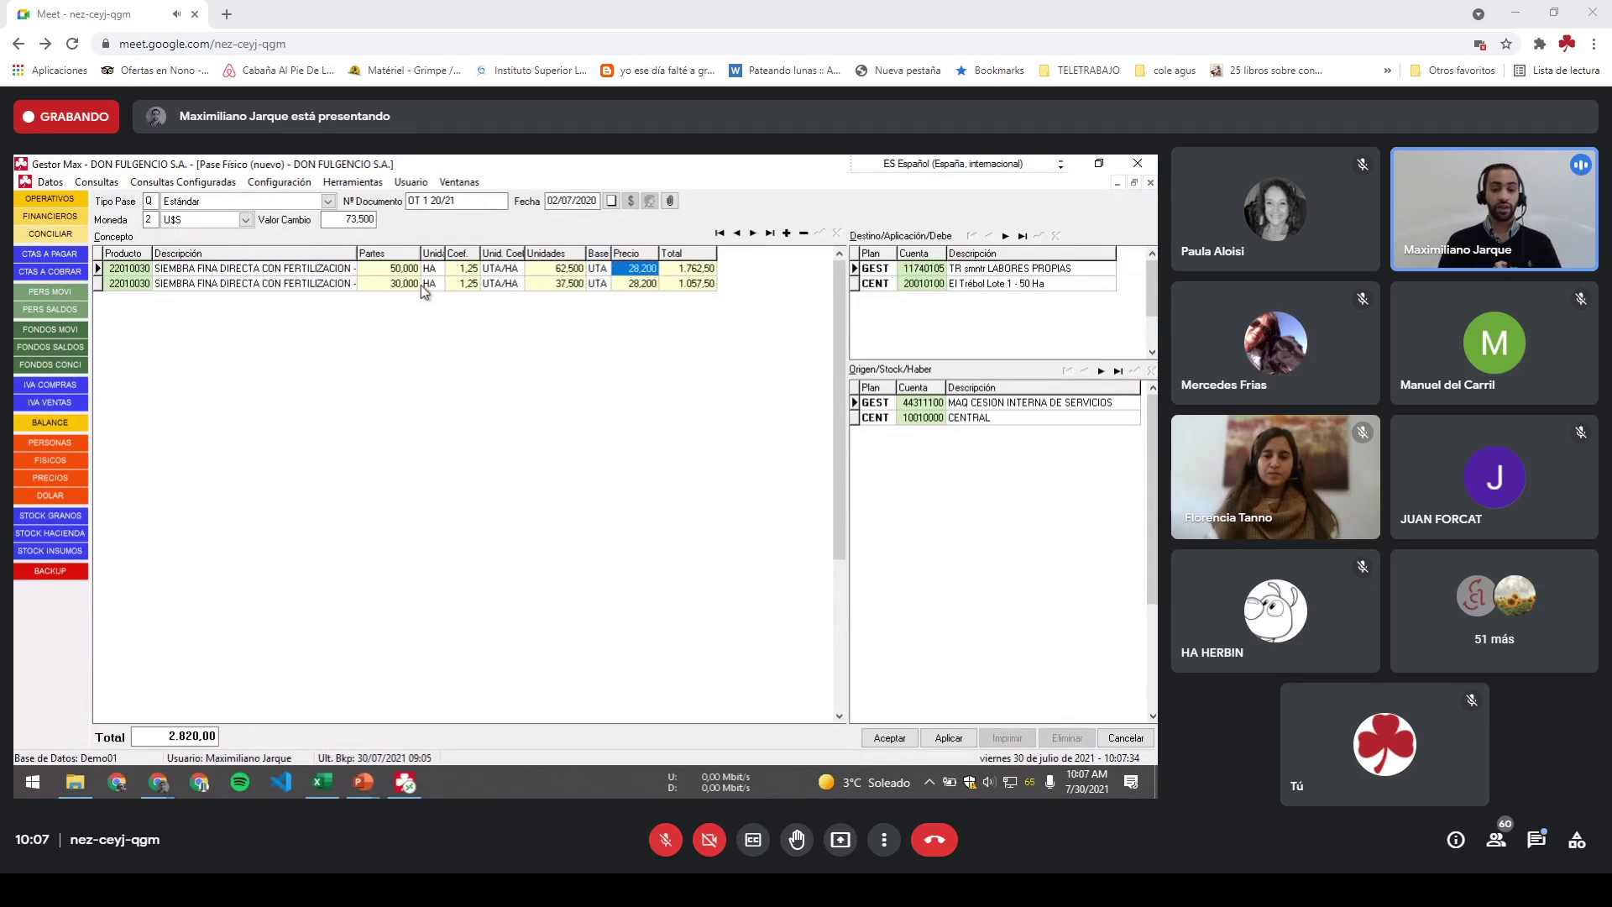
key("Tab")
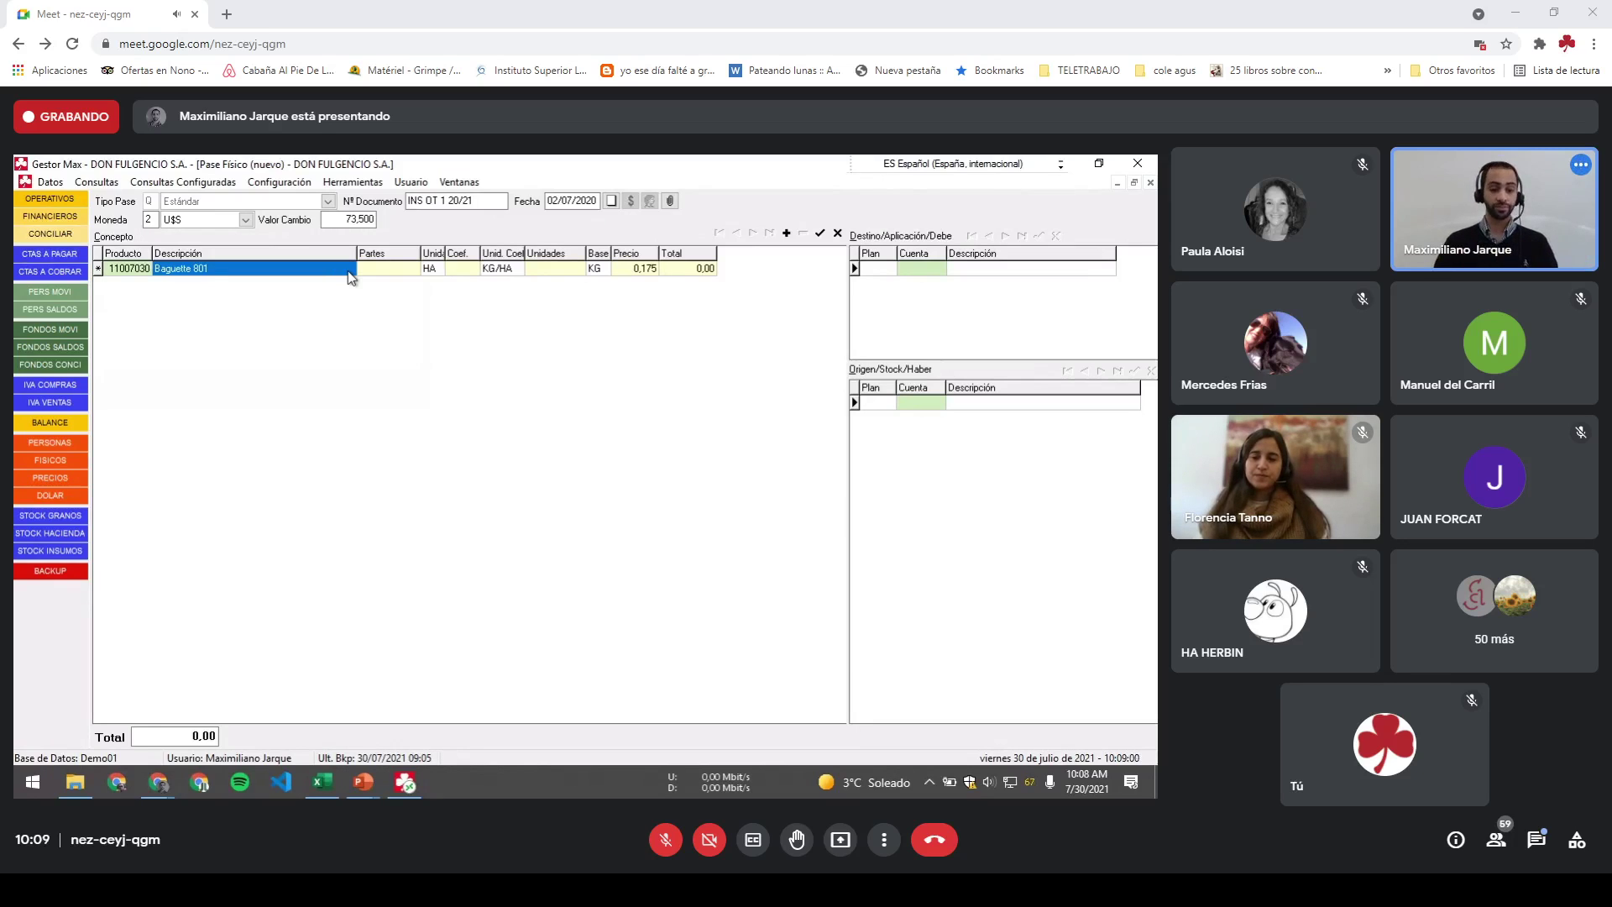
Step: Set Partes to 50 HA for the Baguette 801 line and switch to the work order to check its data
key("Tab")
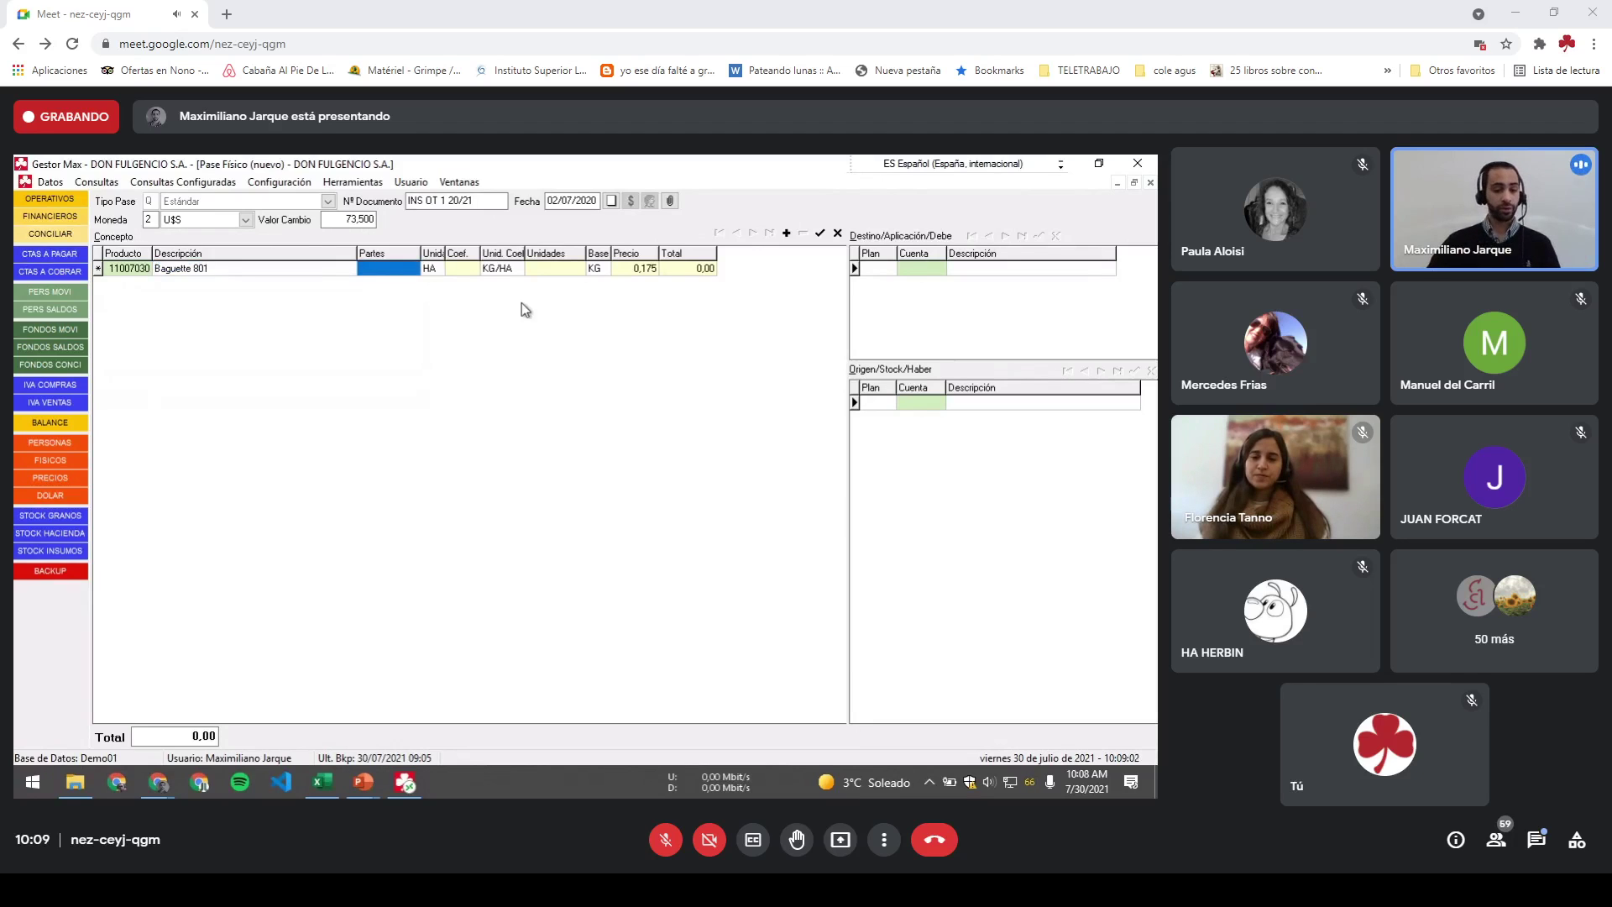
type("50")
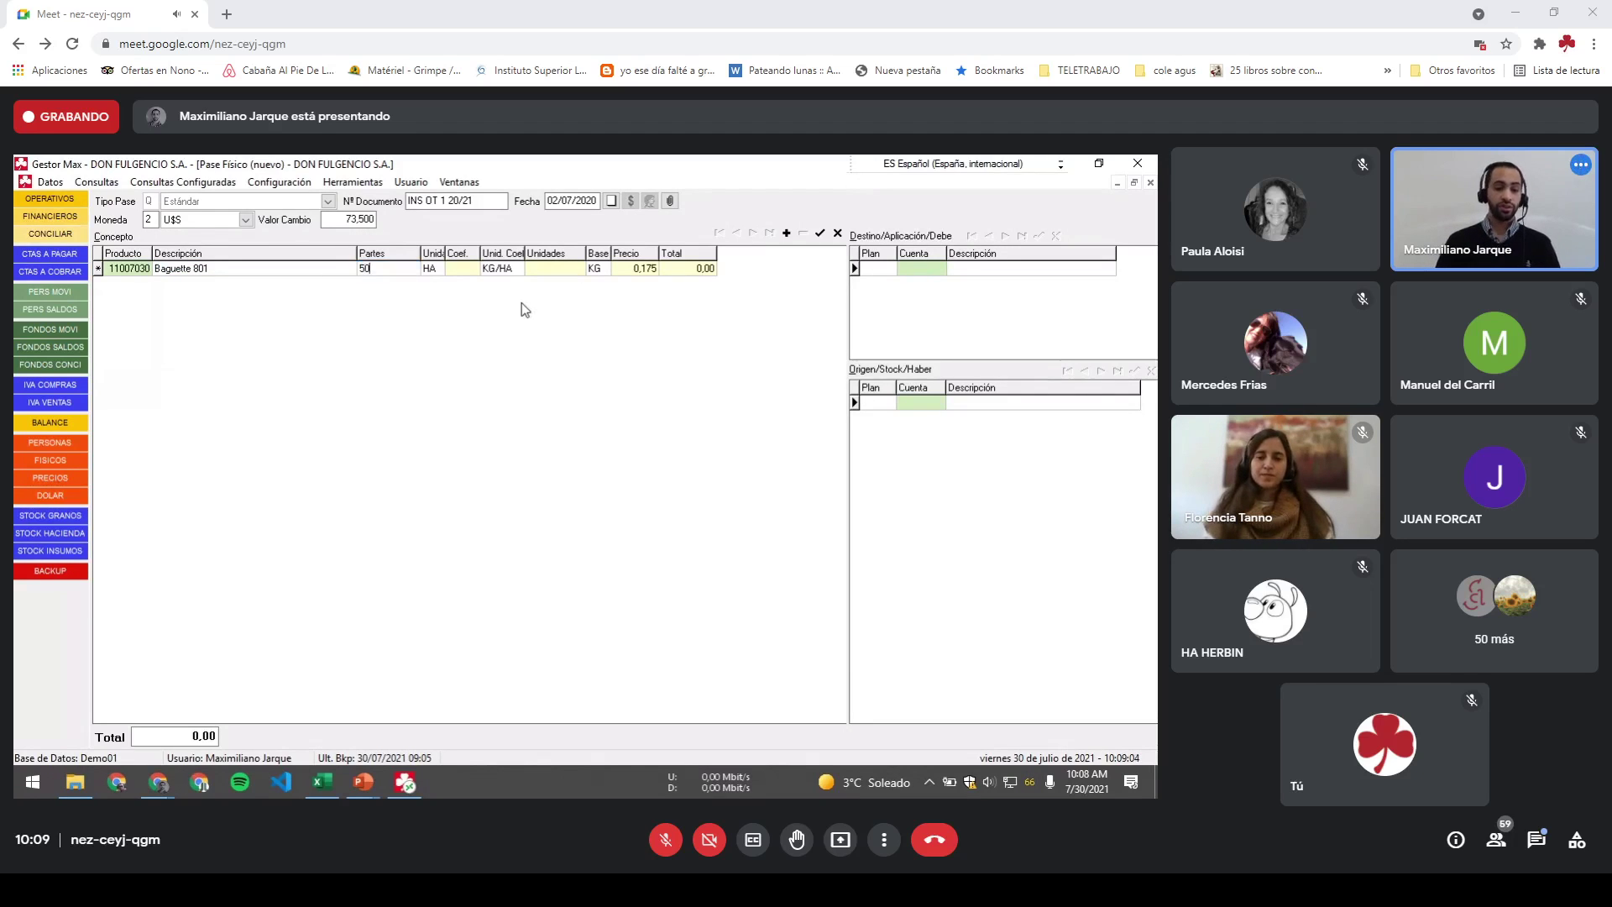
key("Tab")
key("alt+Tab")
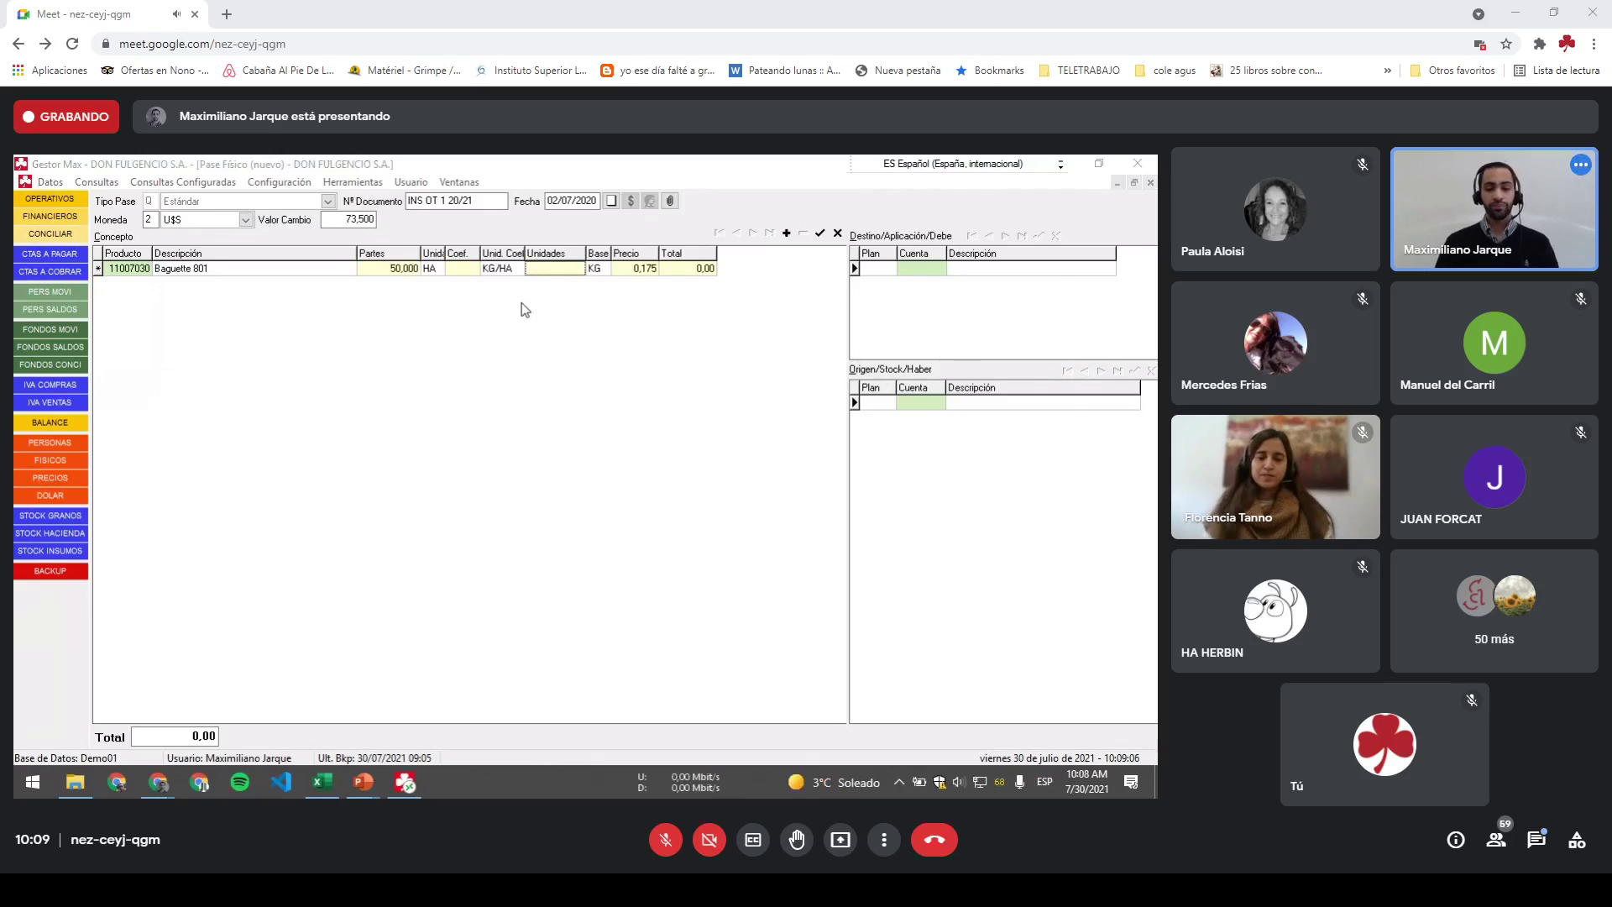
key("alt+Tab")
key("alt+shift+Tab")
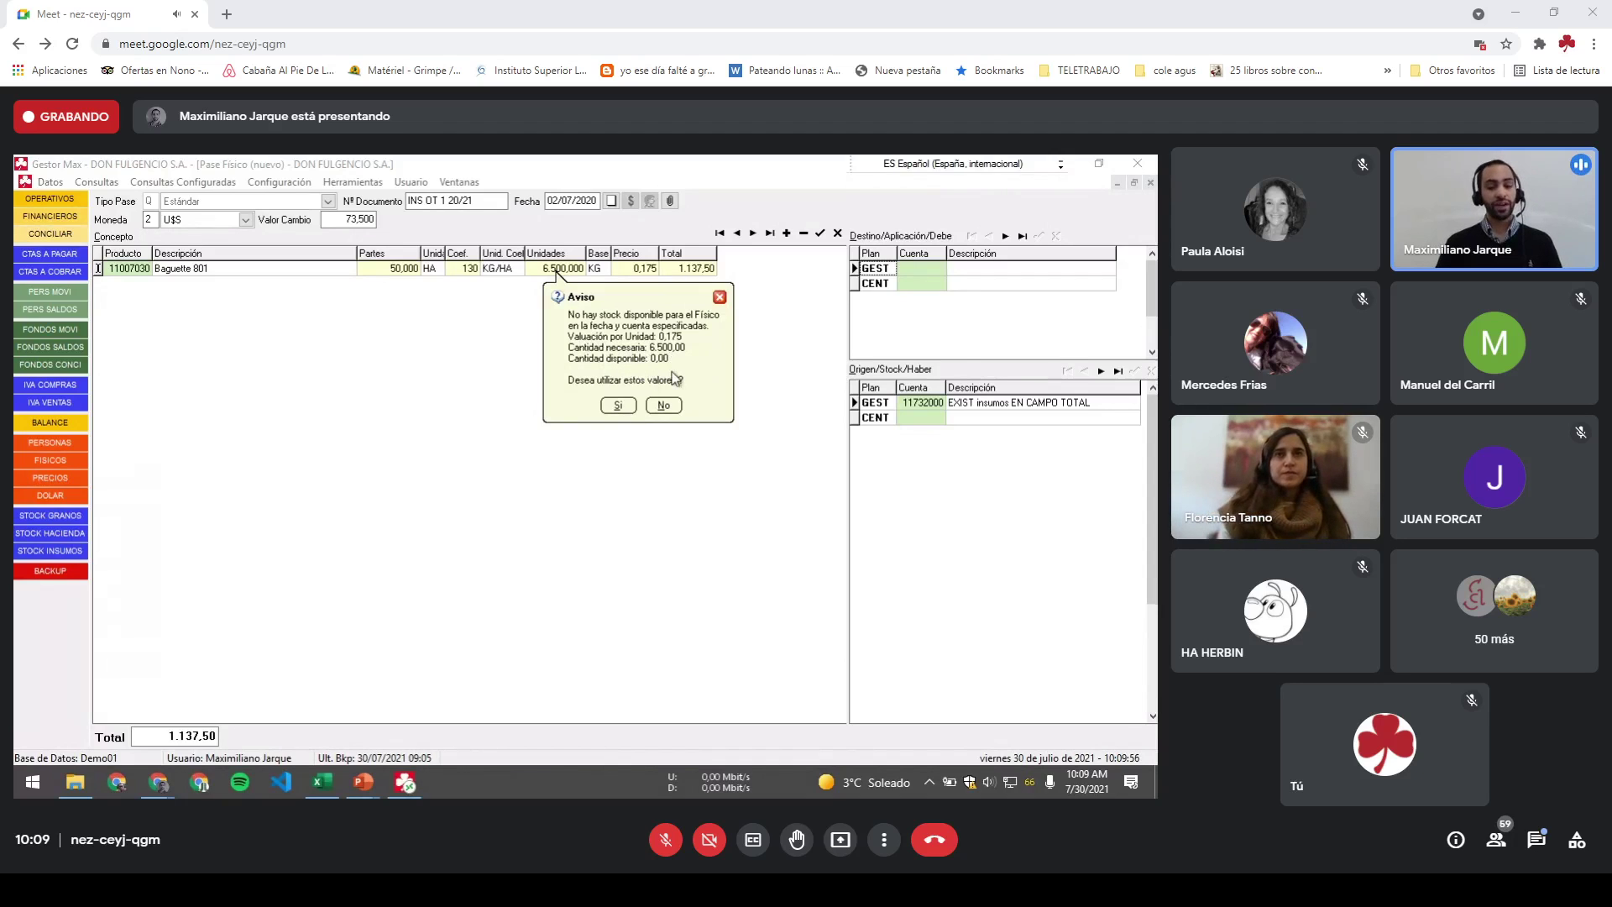
Step: Accept the proposed stock valuation for the Baguette 801 line and select the destination's GEST account field
left_click(619, 405)
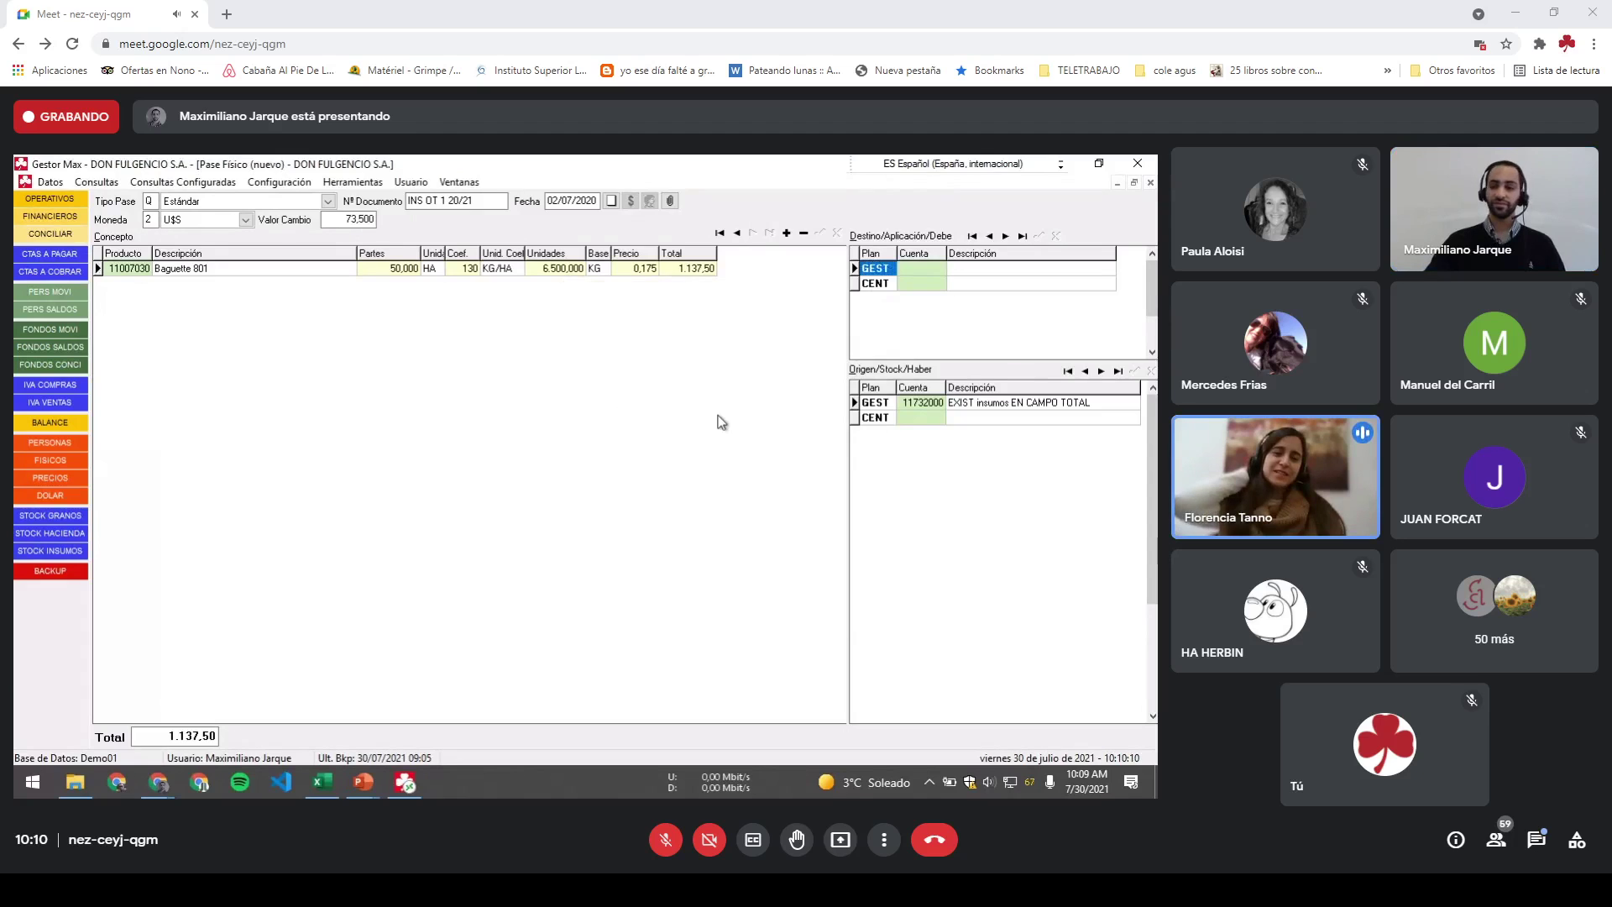
left_click(928, 268)
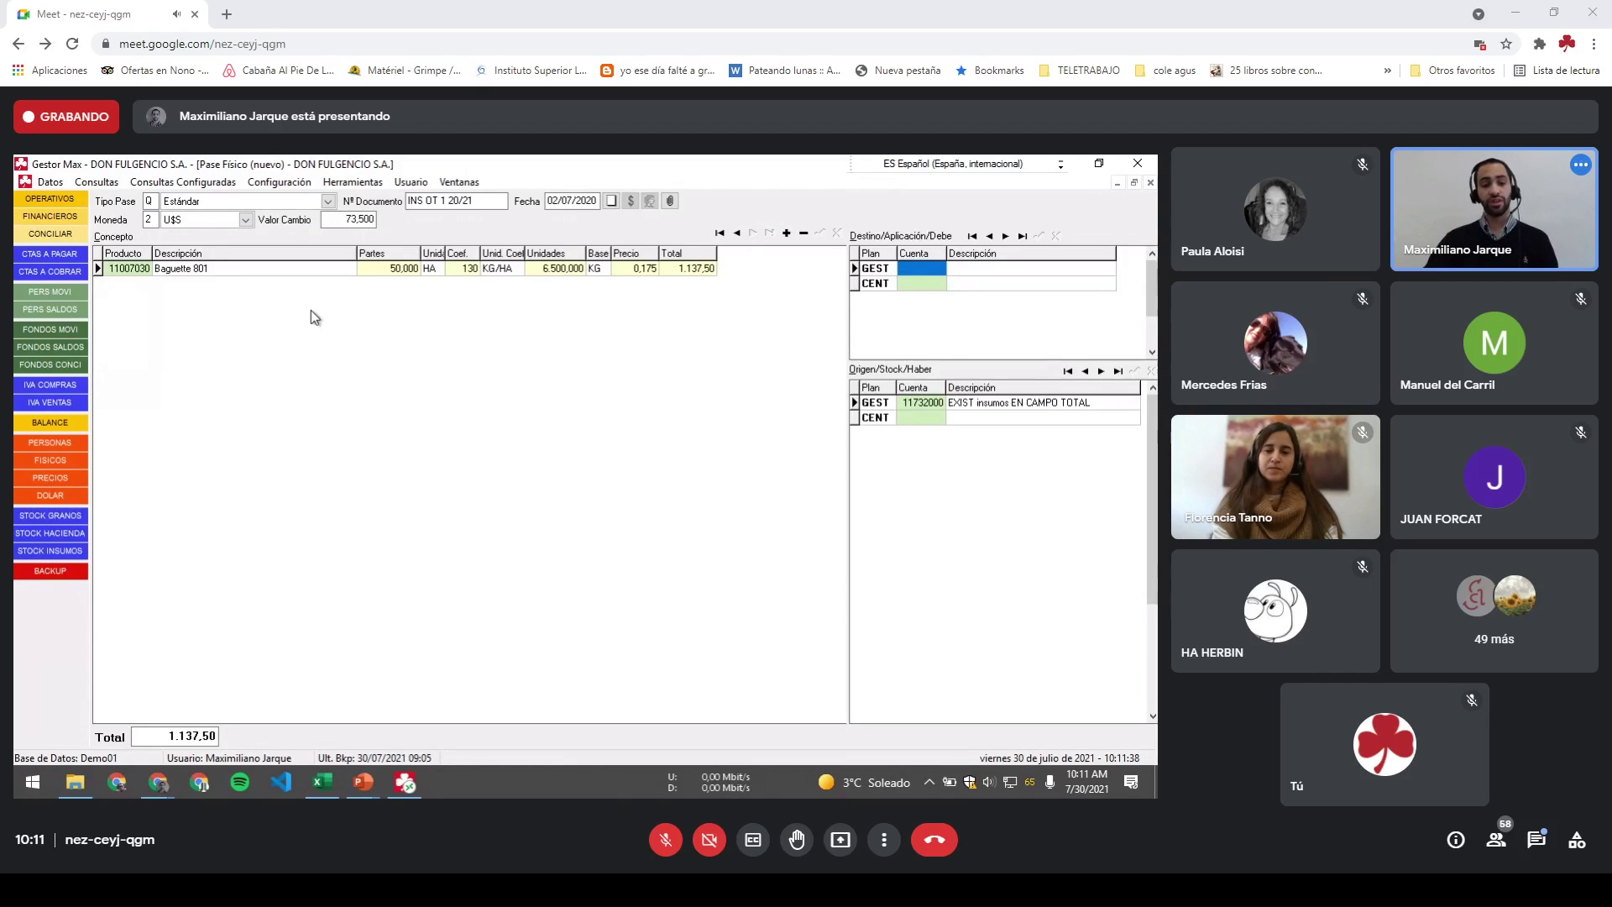
key("alt+Tab")
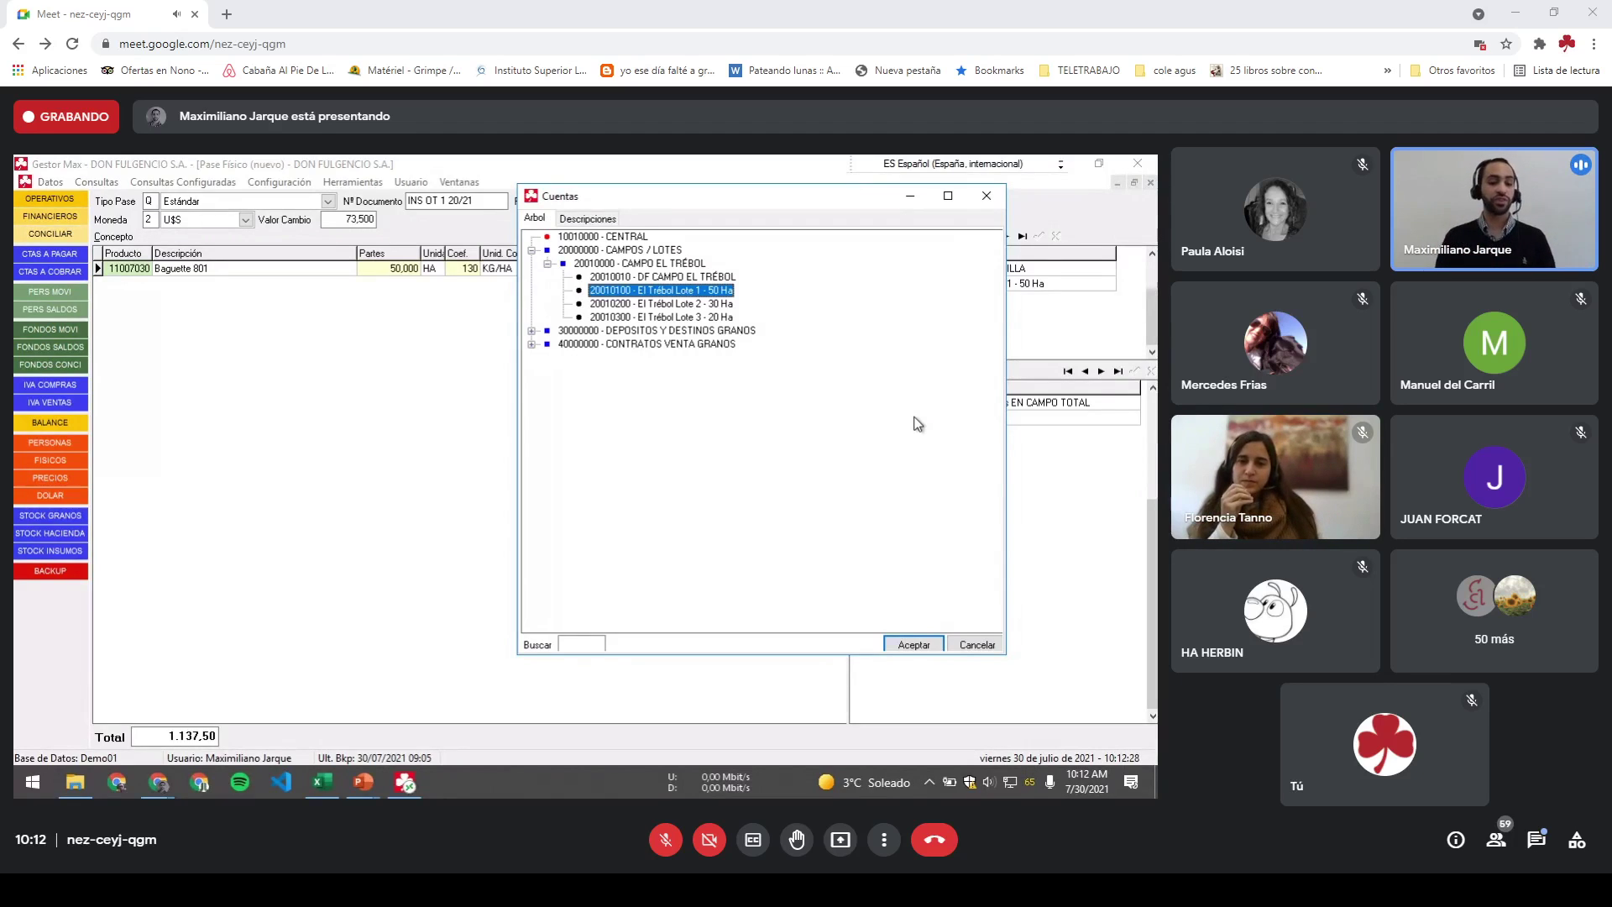
Step: Assign 10010000 - CENTRAL as the CENT account for the origin of the Baguette 801 line
key("Left")
key("Left")
key("Left")
key("Left")
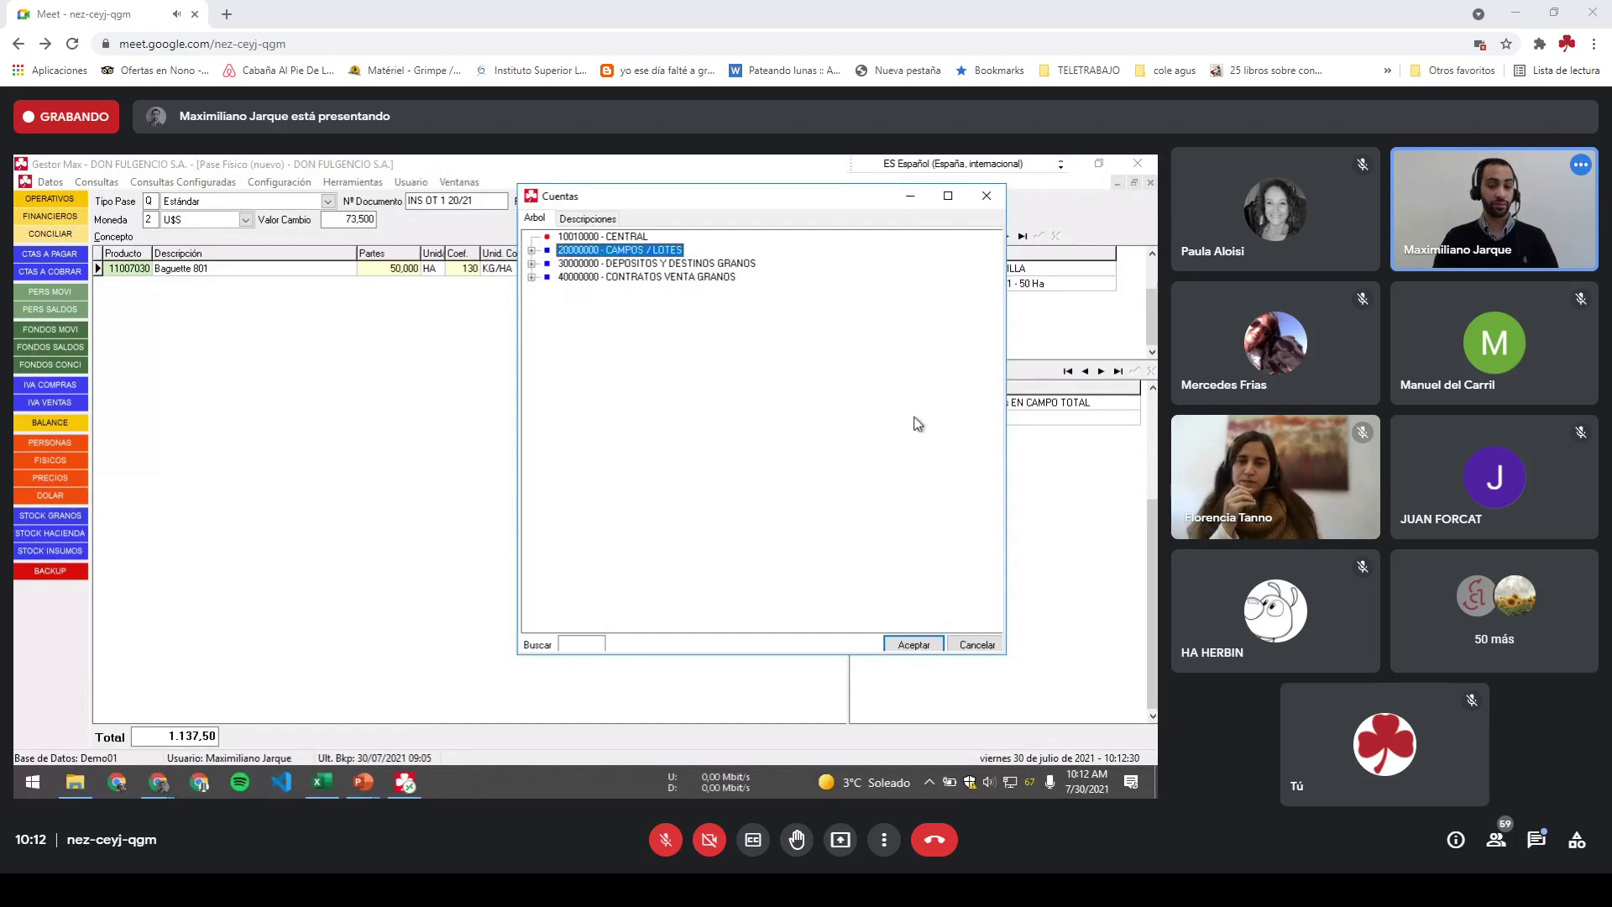
key("Up")
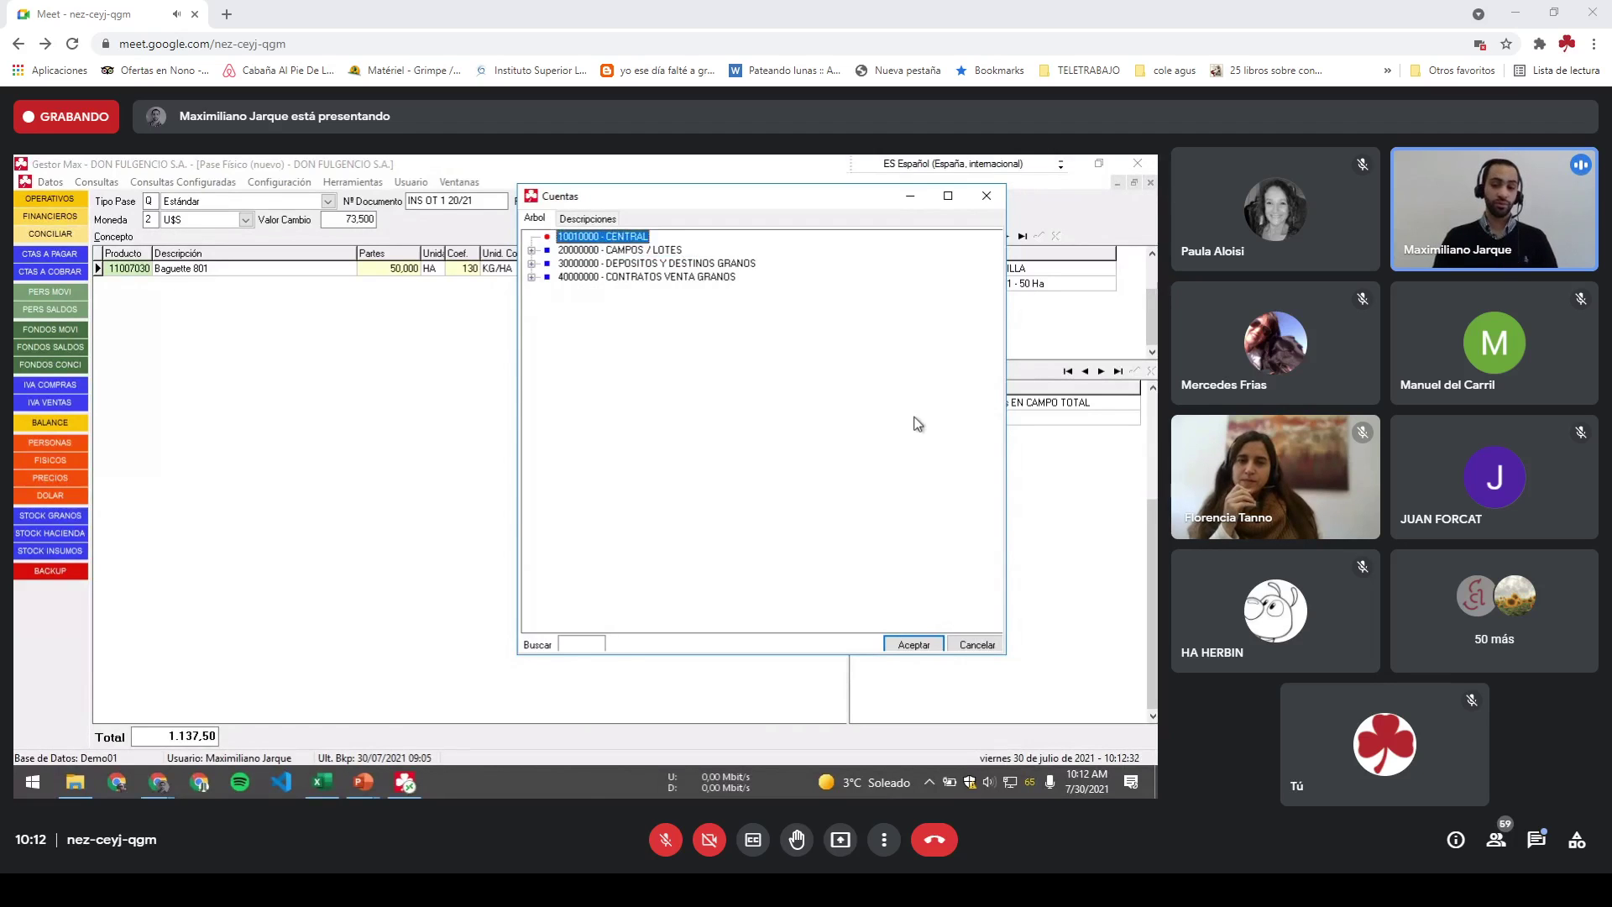
key("Return")
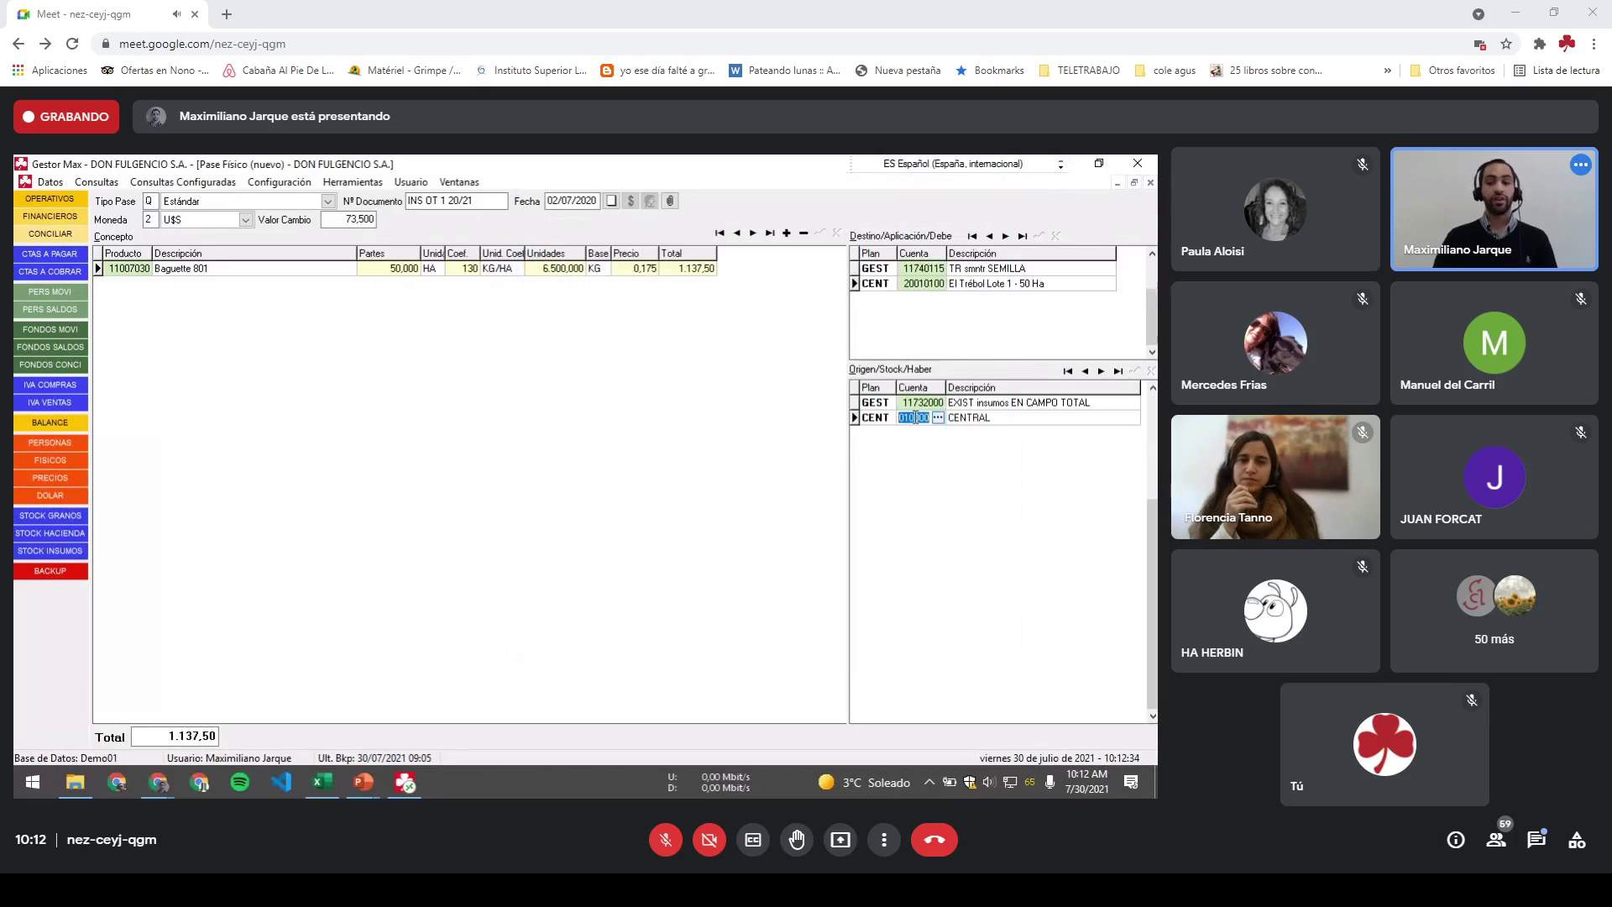
key("Return")
Step: Change the origin's CENT account for the Baguette 801 line to 20010010 - DF CAMPO EL TRÉBOL
double_click(916, 418)
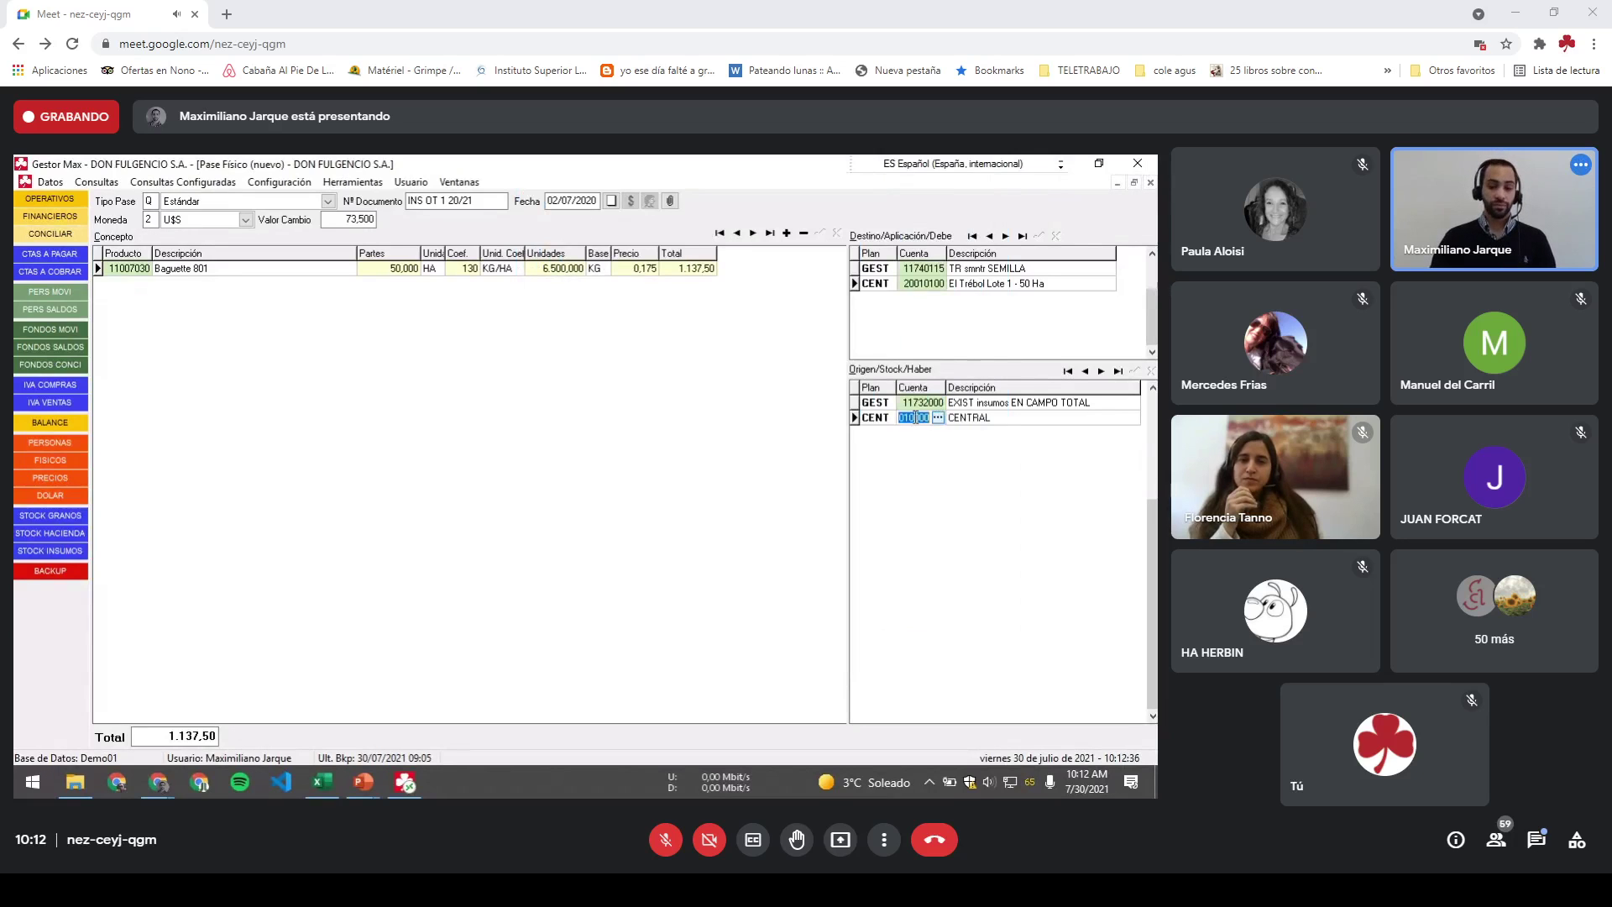
key("Down")
key("Right")
key("Down")
key("Right")
key("Down")
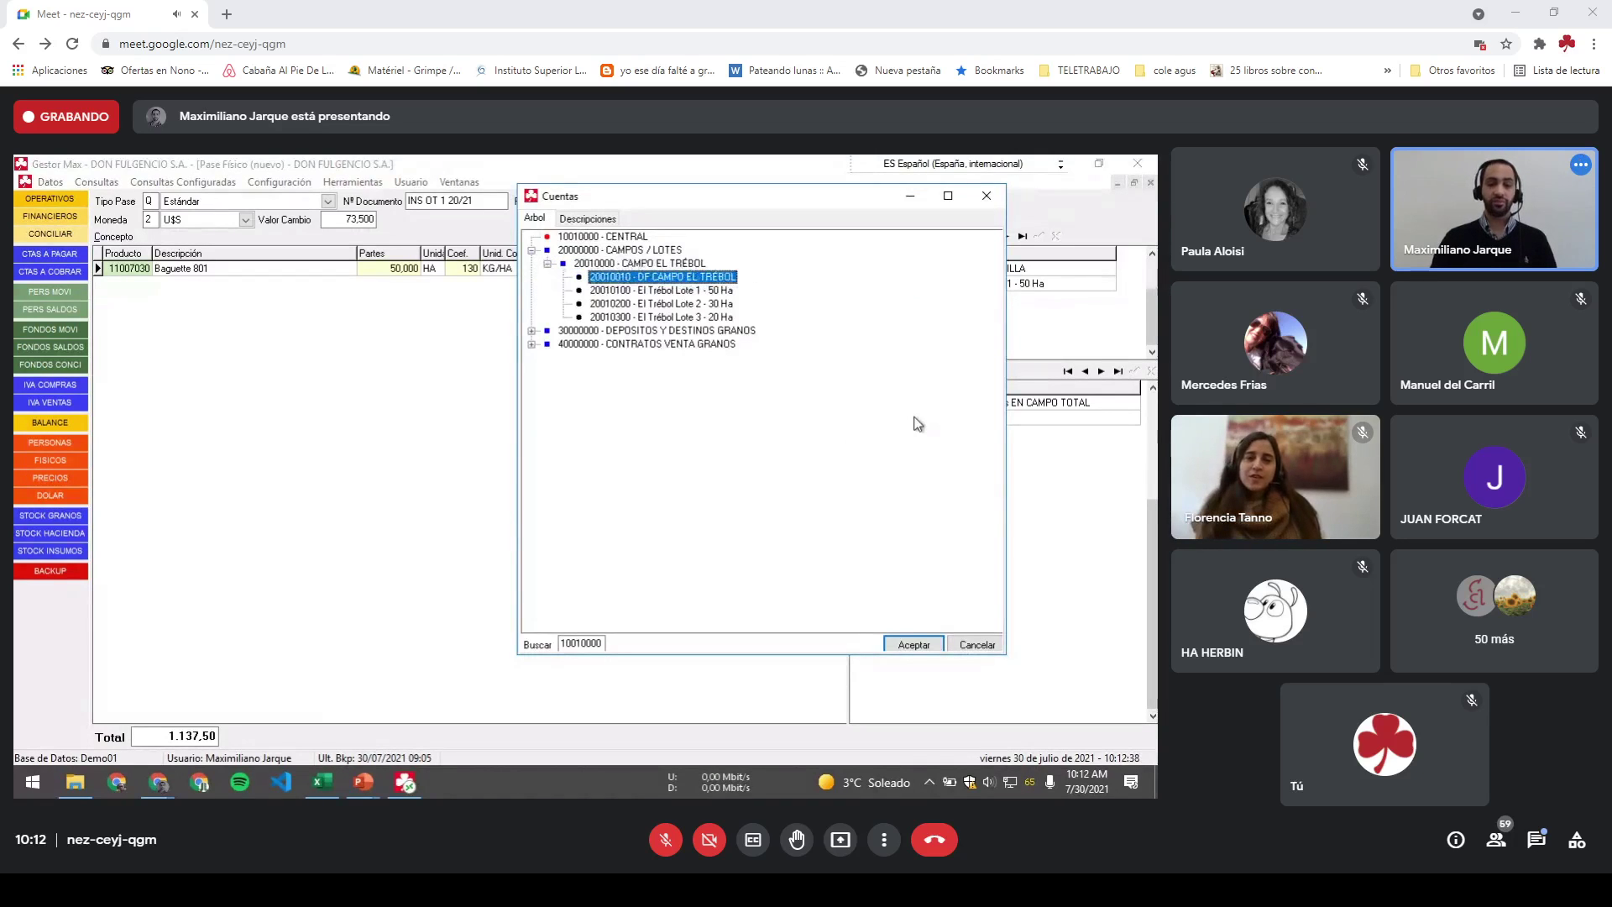
key("Return")
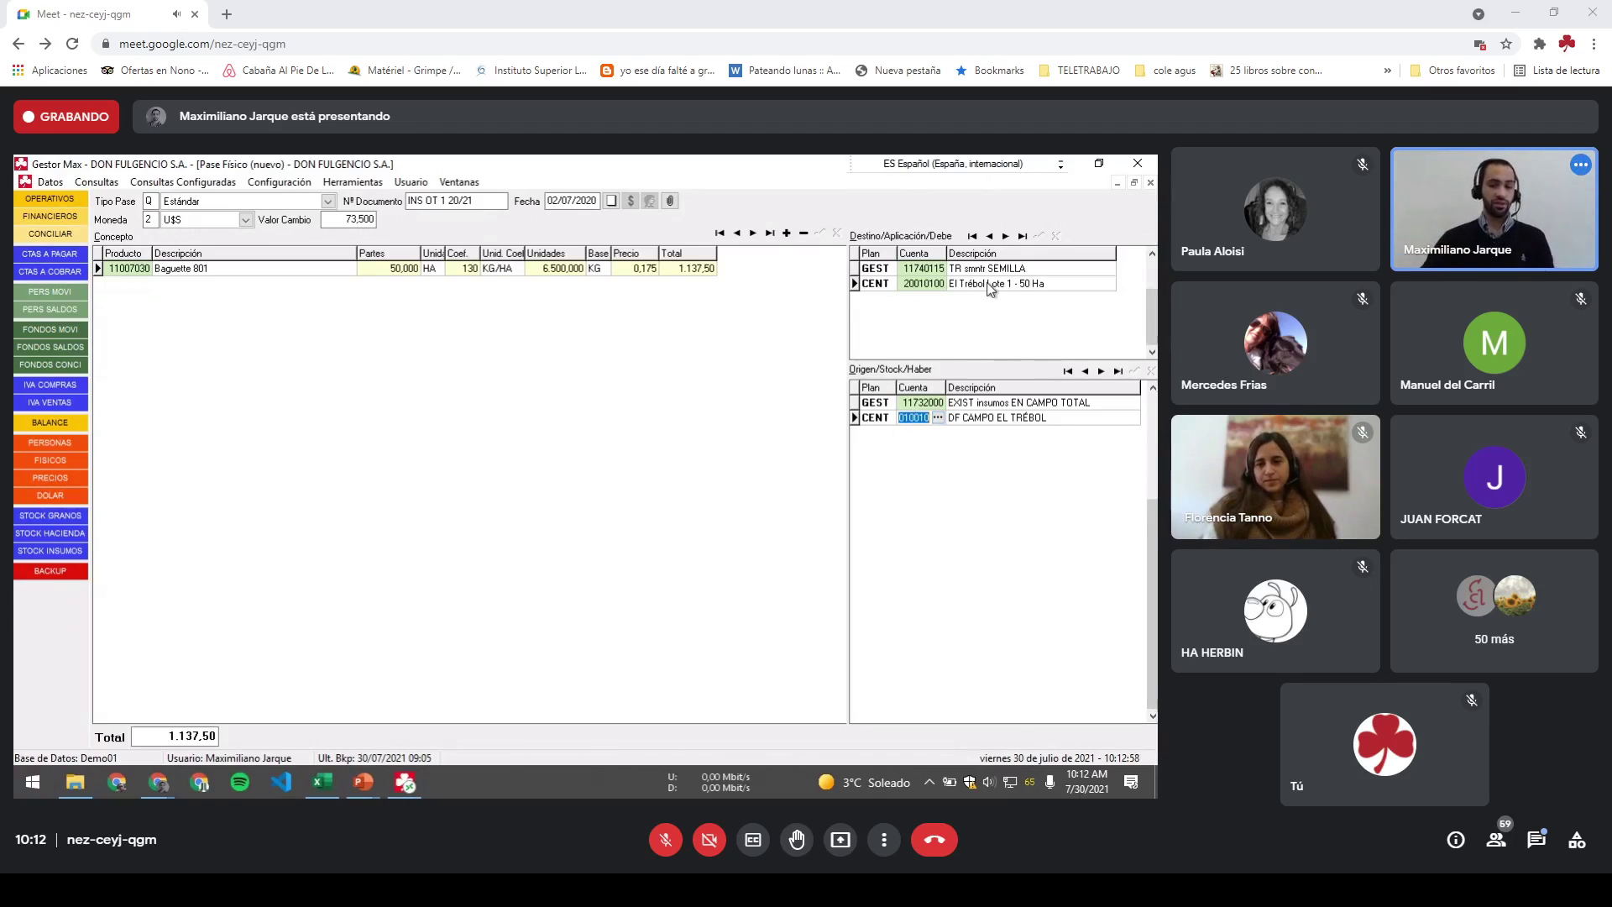
Step: Review the Baguette 801 line together with its destination GEST and CENT accounts
left_click(571, 259)
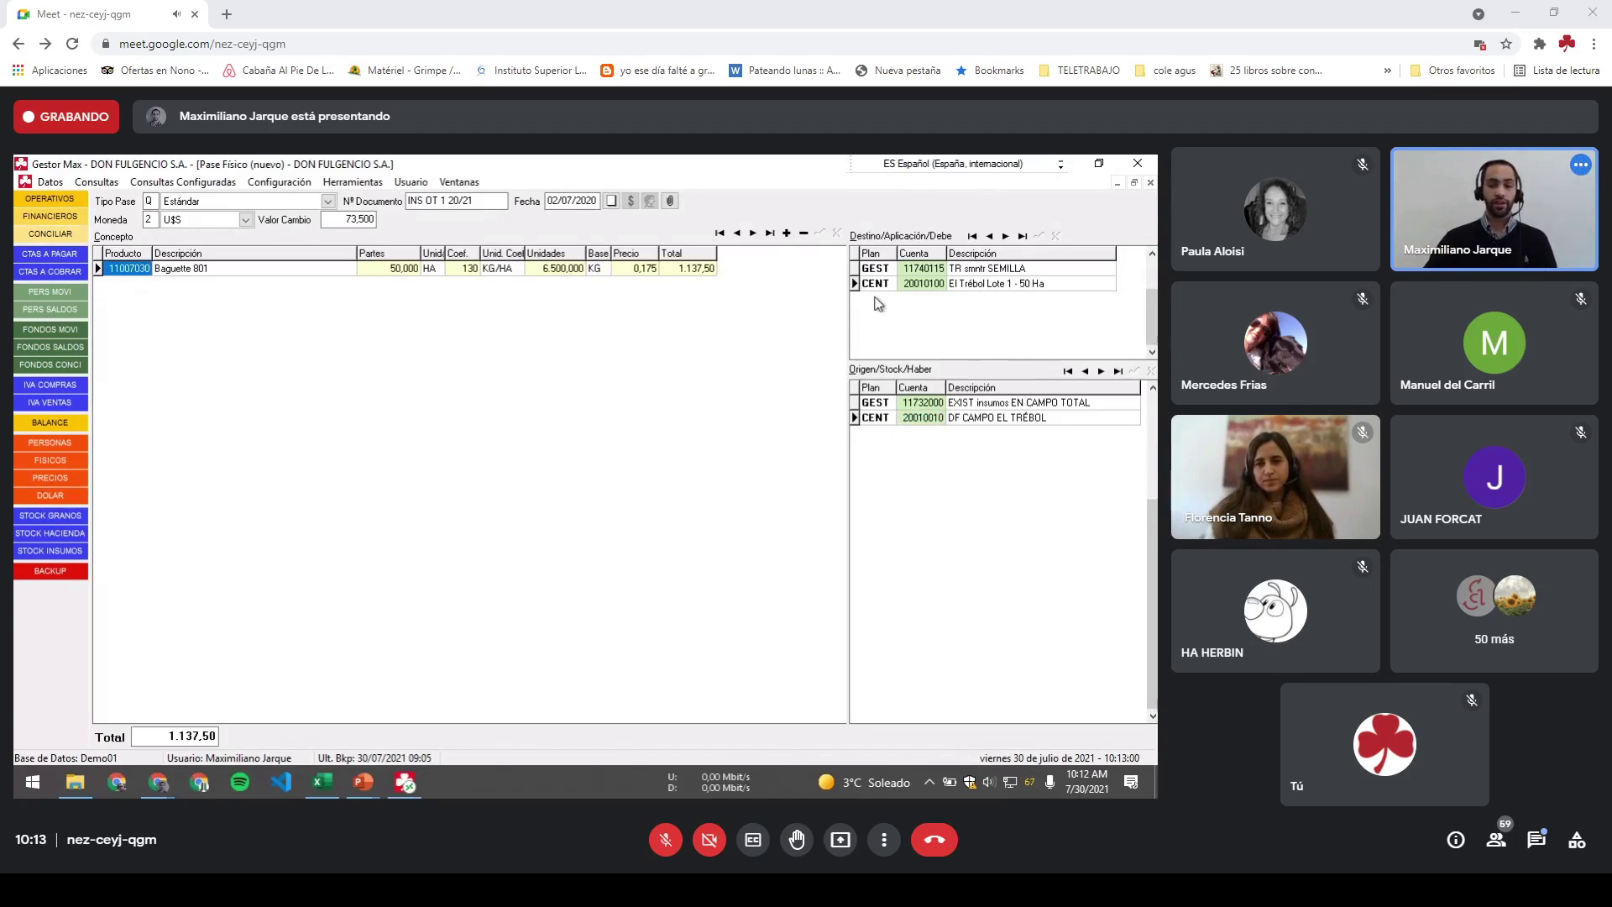
left_click(929, 271)
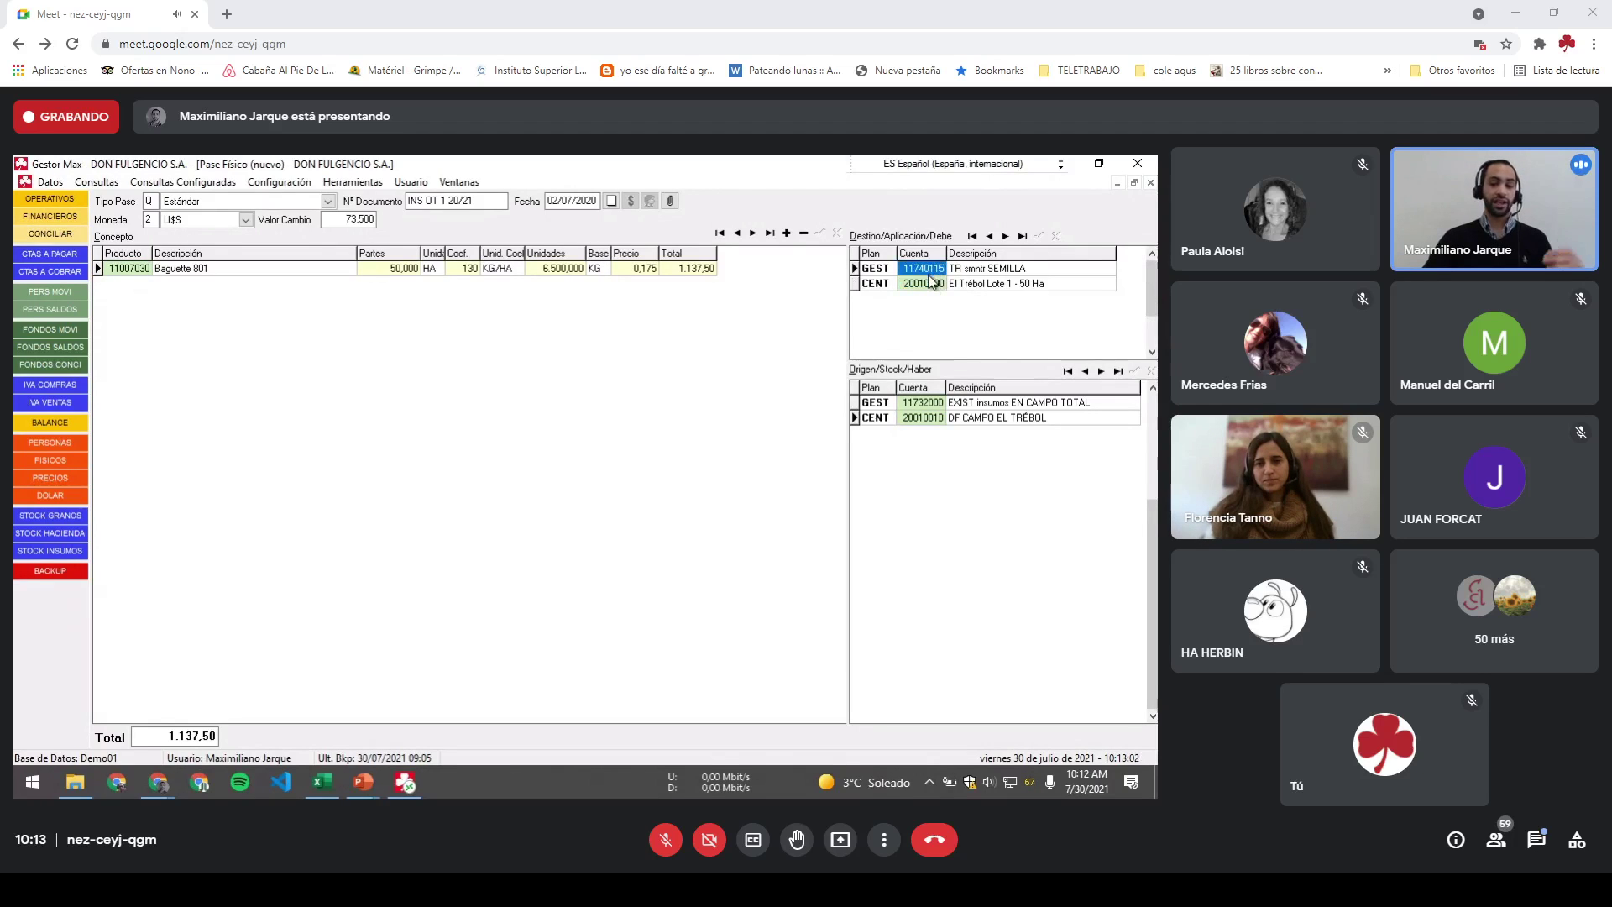
left_click(924, 286)
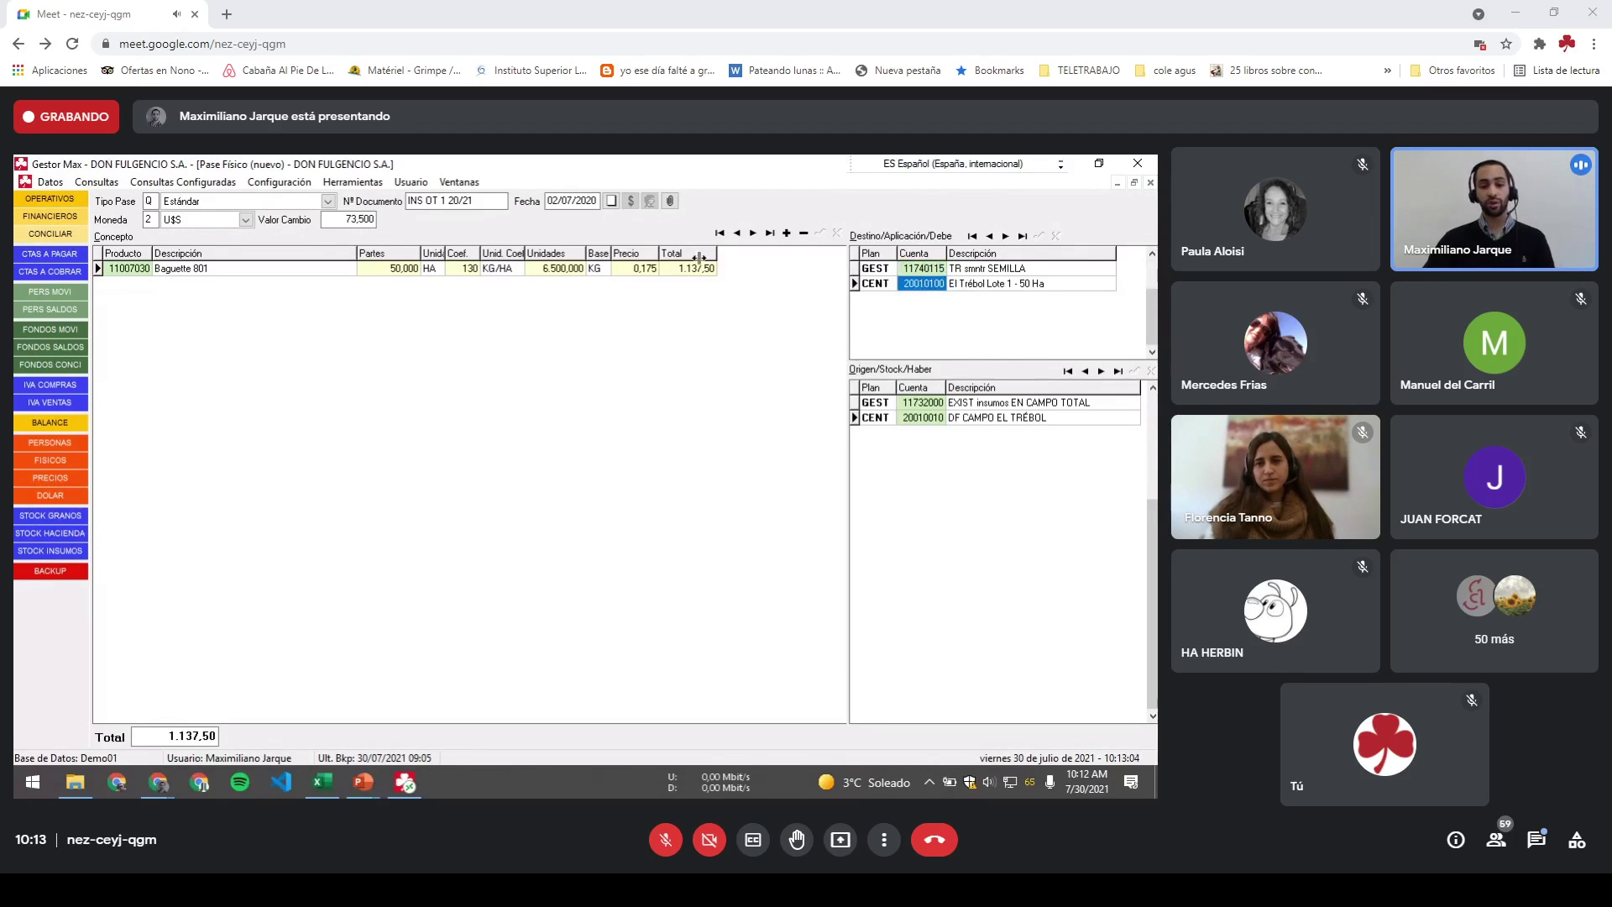
left_click(294, 267)
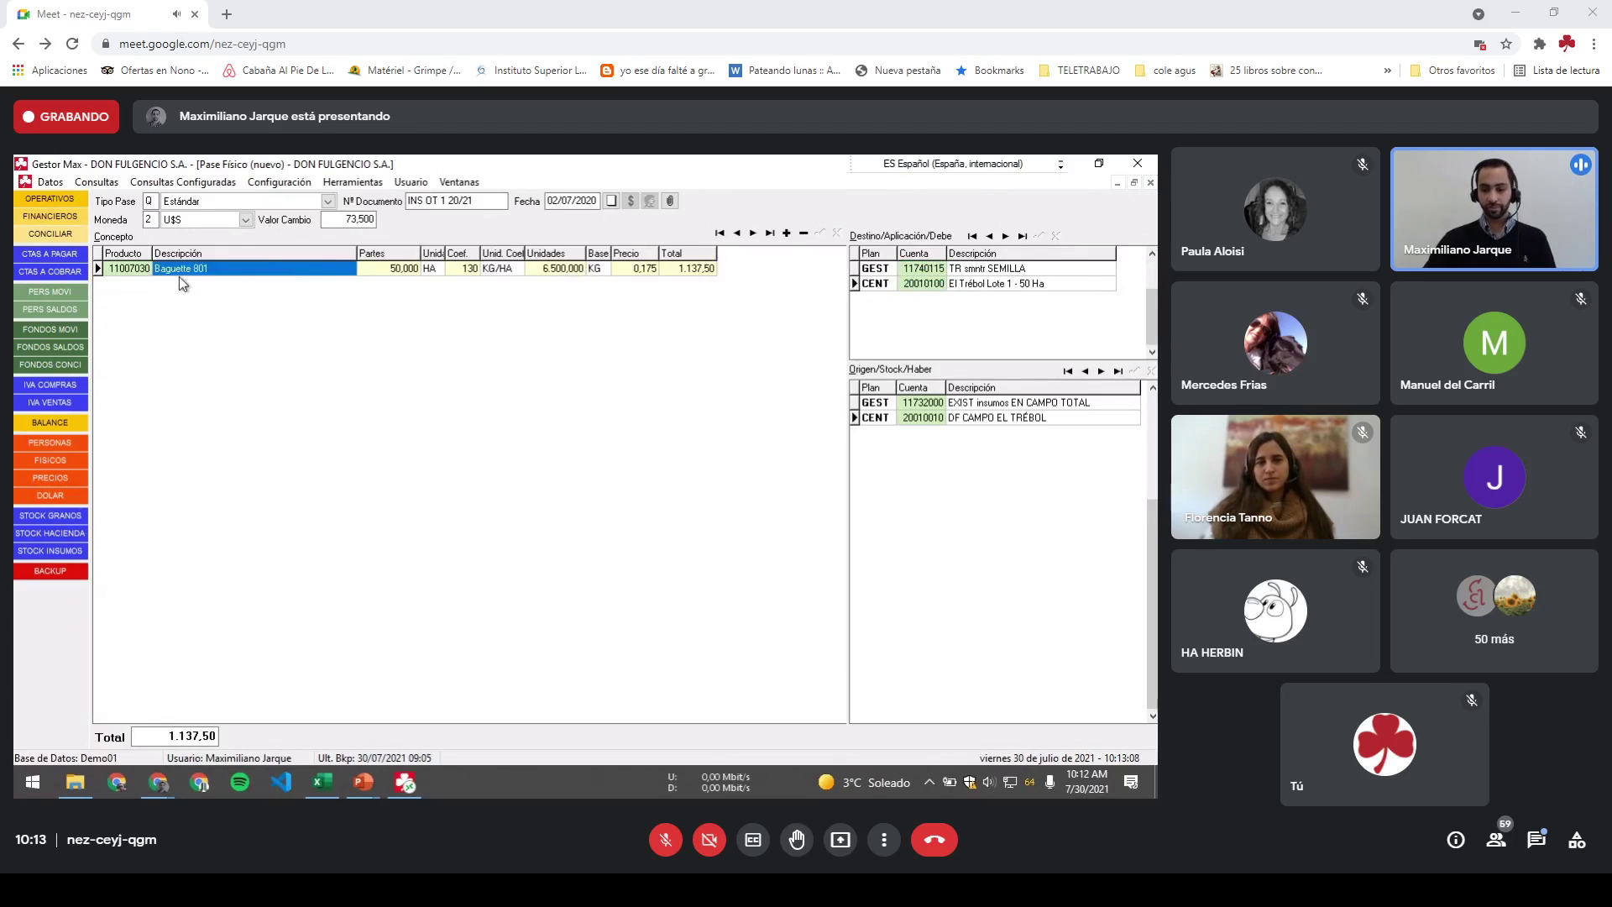
left_click(934, 270)
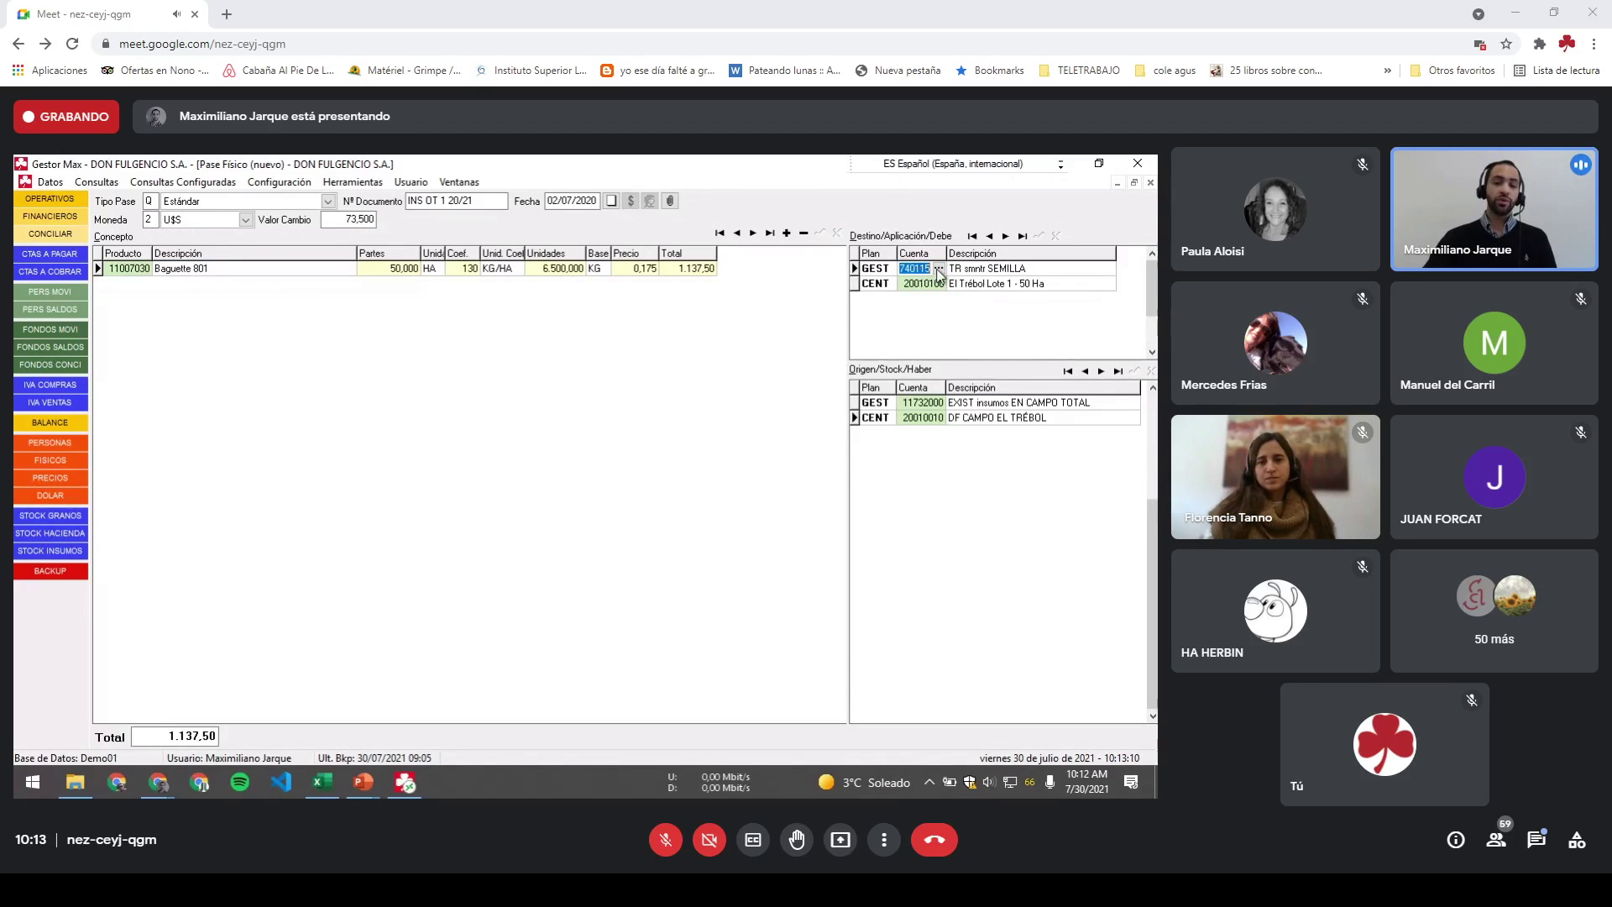
Step: Check the destination's GEST account for the Baguette 801 line in the account tree
left_click(938, 270)
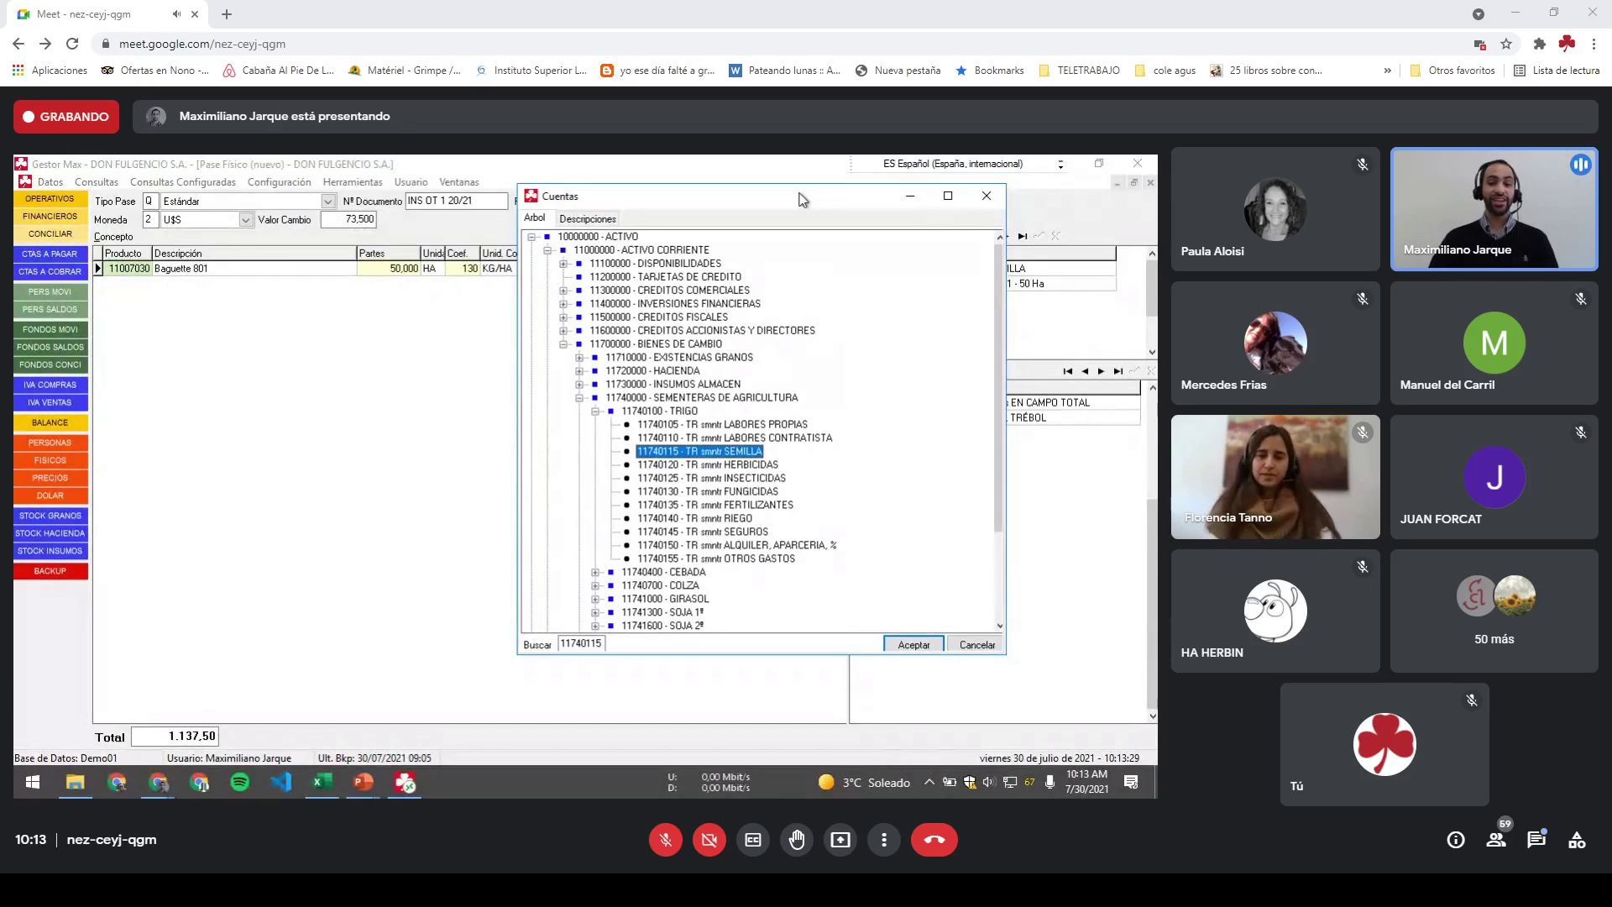
left_click(987, 195)
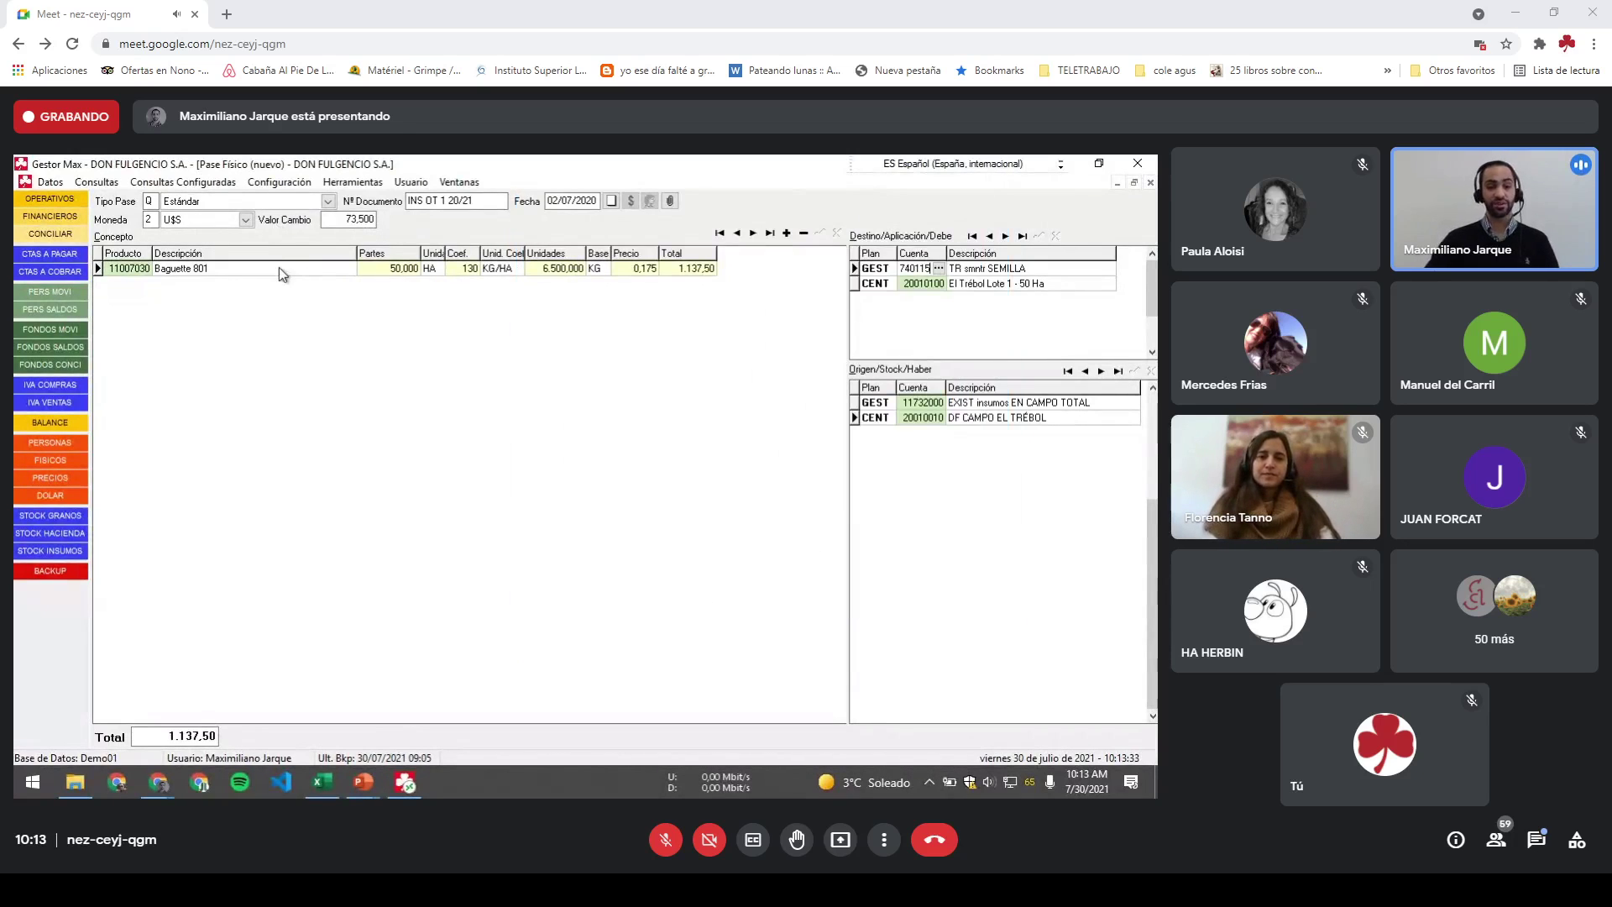
Step: Open the product catalogue from the Baguette 801 line and browse the products by description
left_click(143, 269)
left_click(144, 269)
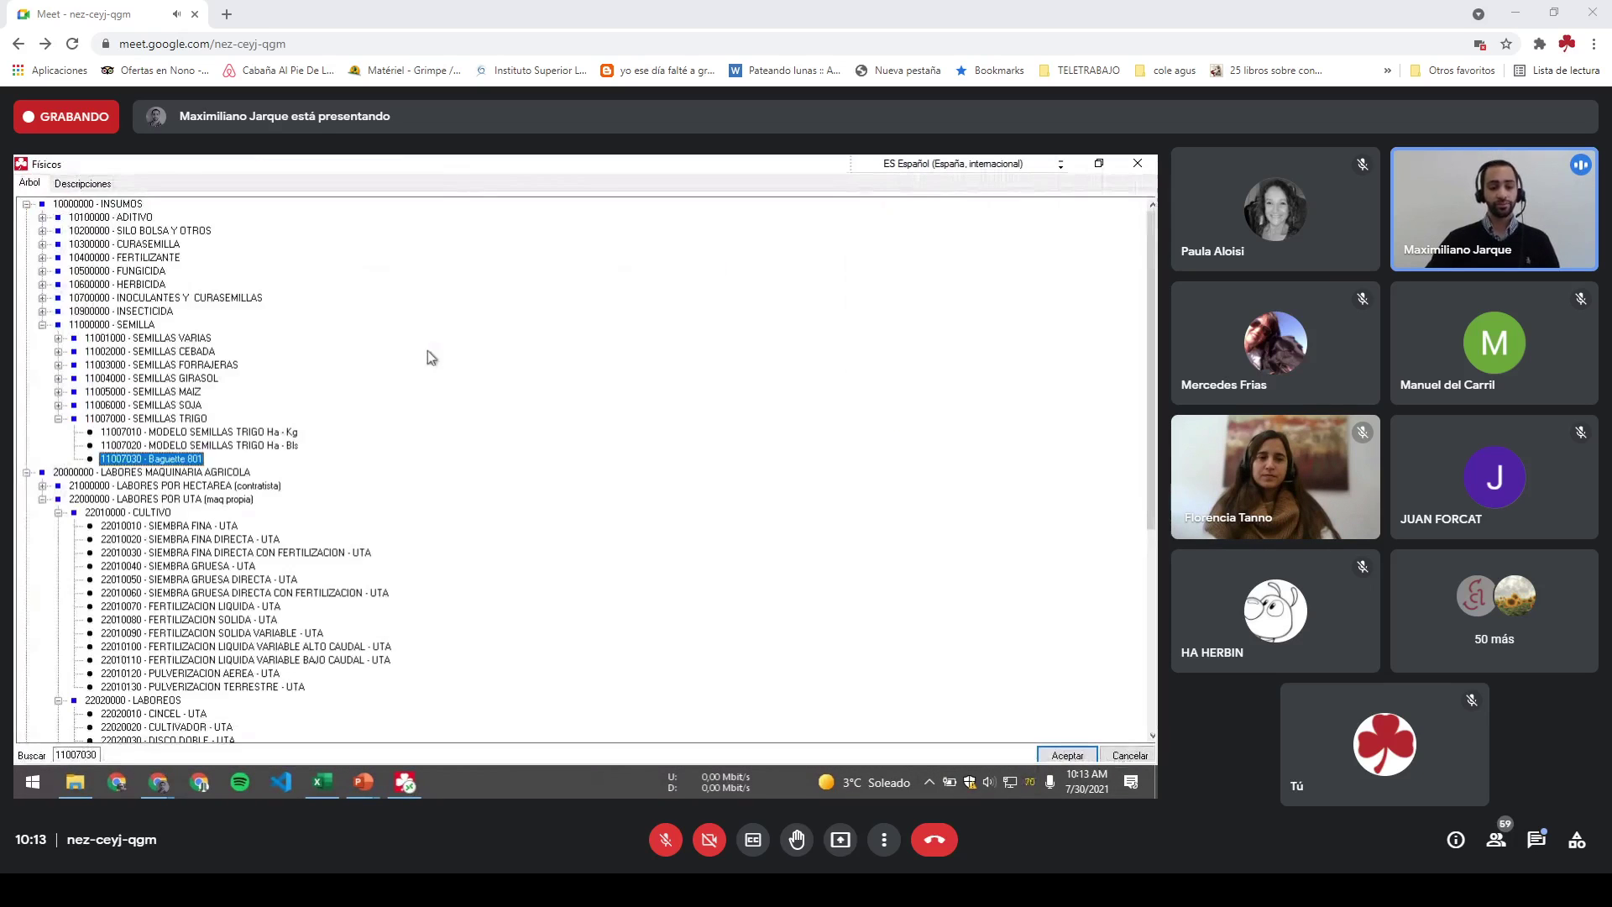
double_click(819, 162)
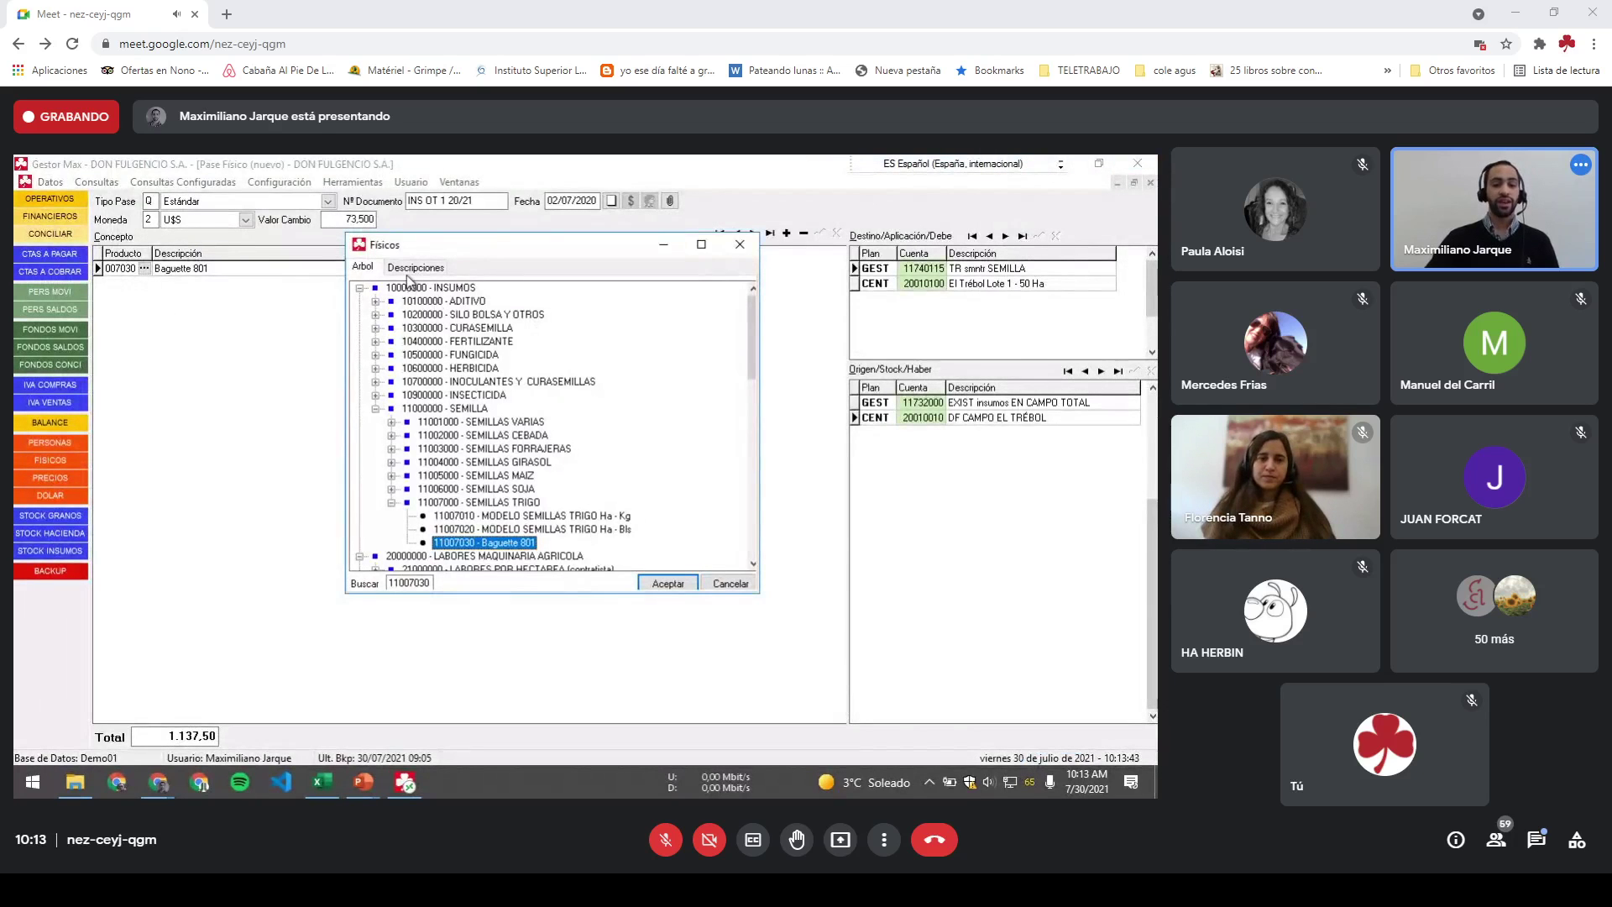
left_click(411, 269)
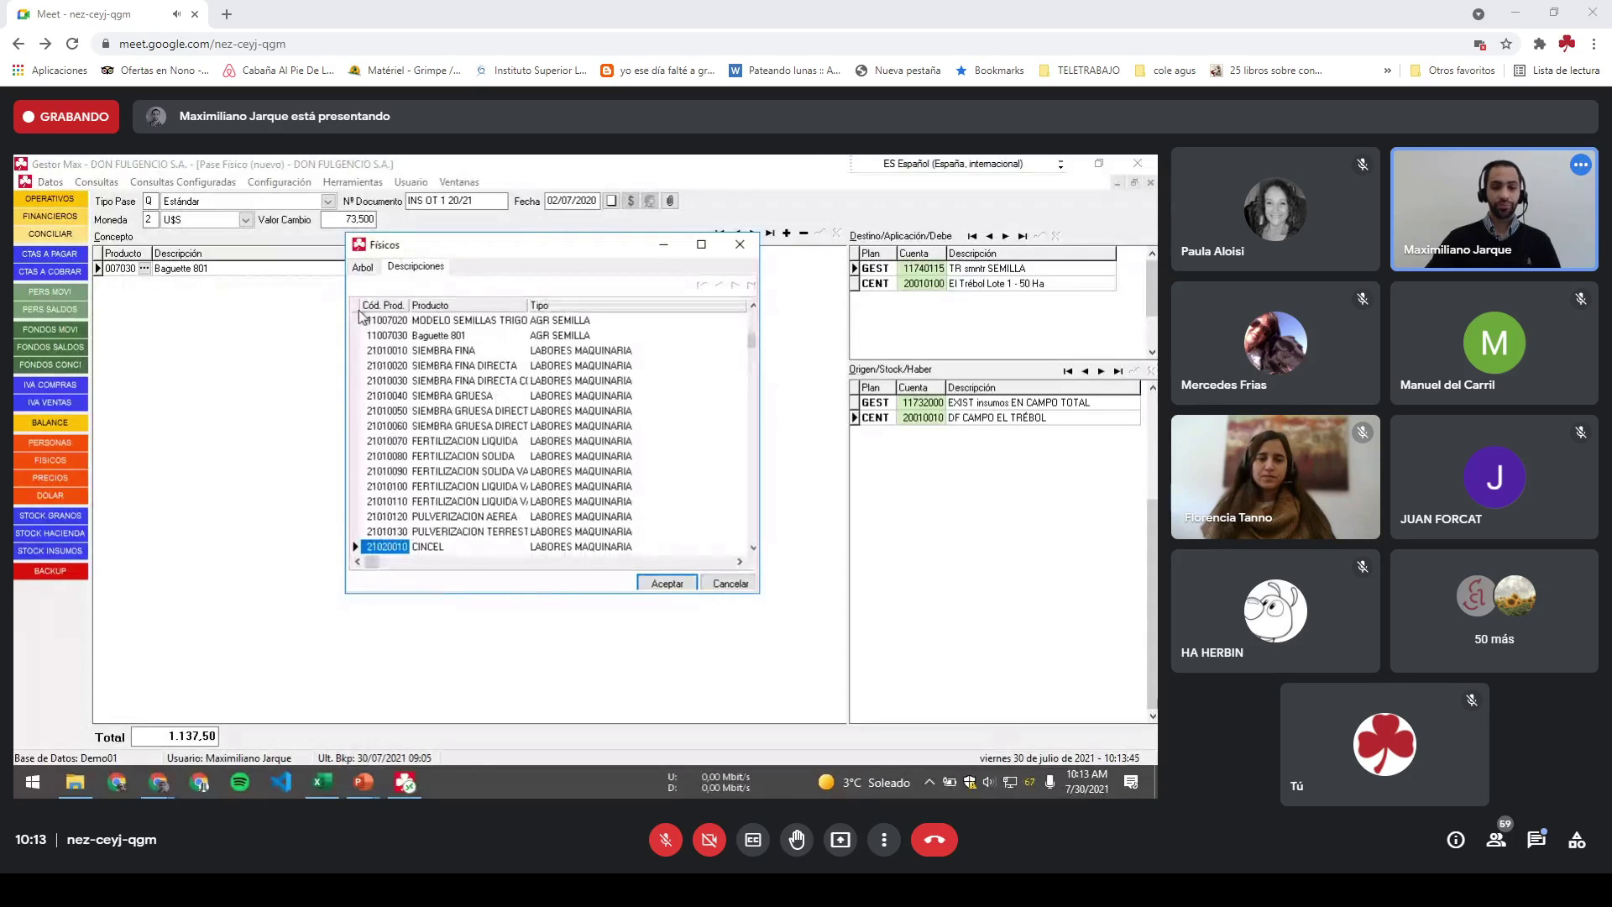
scroll(453, 432, "down", 7)
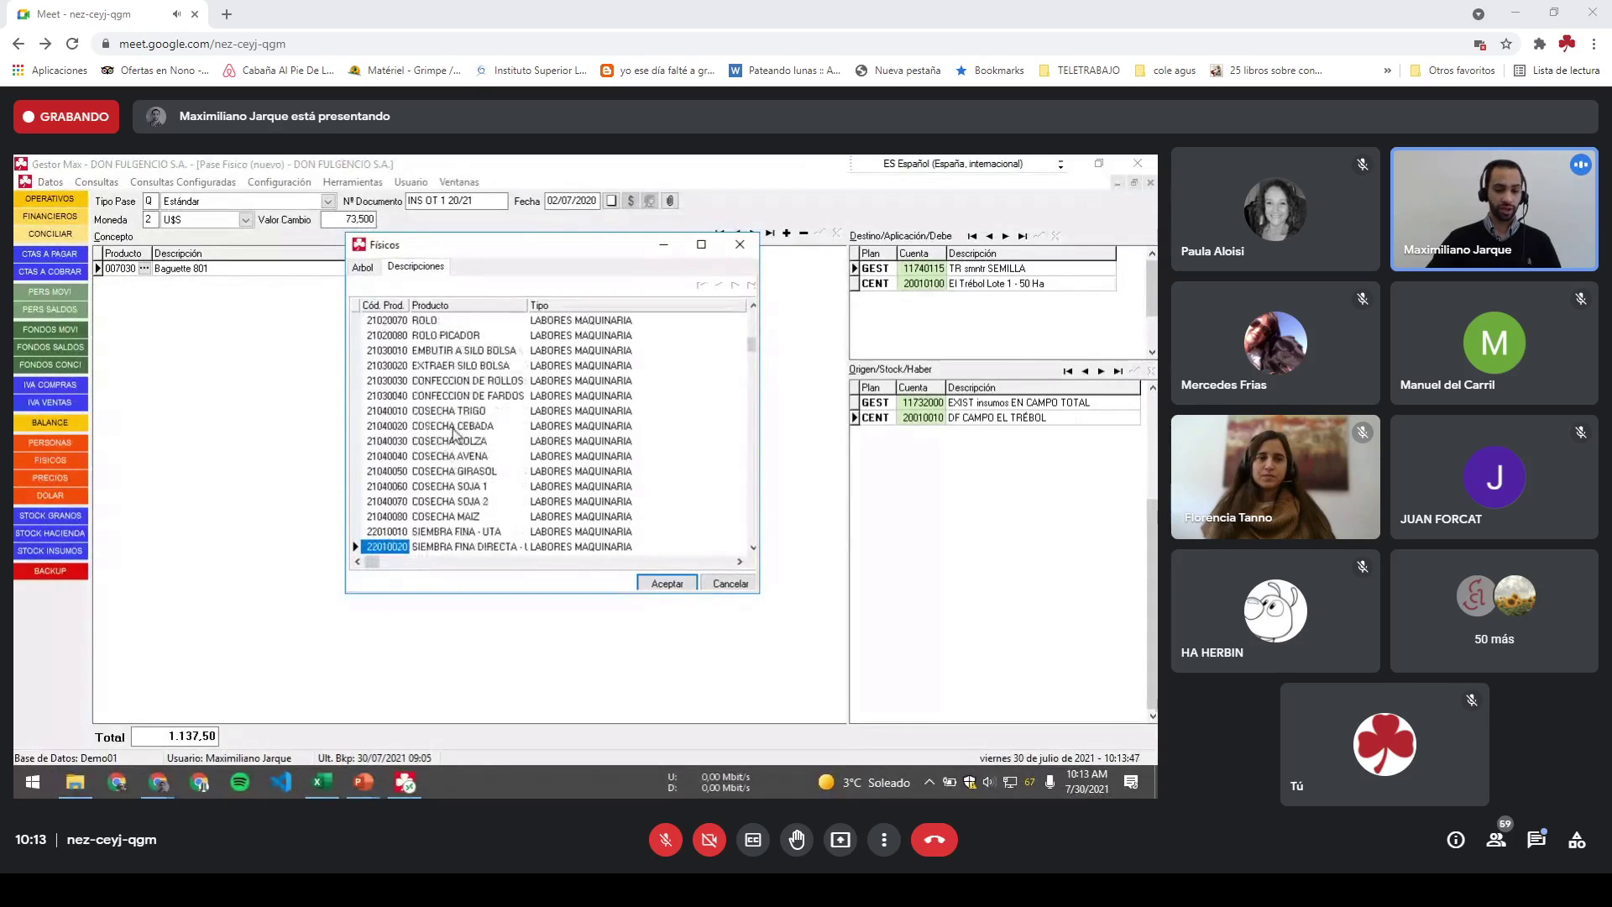
scroll(453, 432, "down", 6)
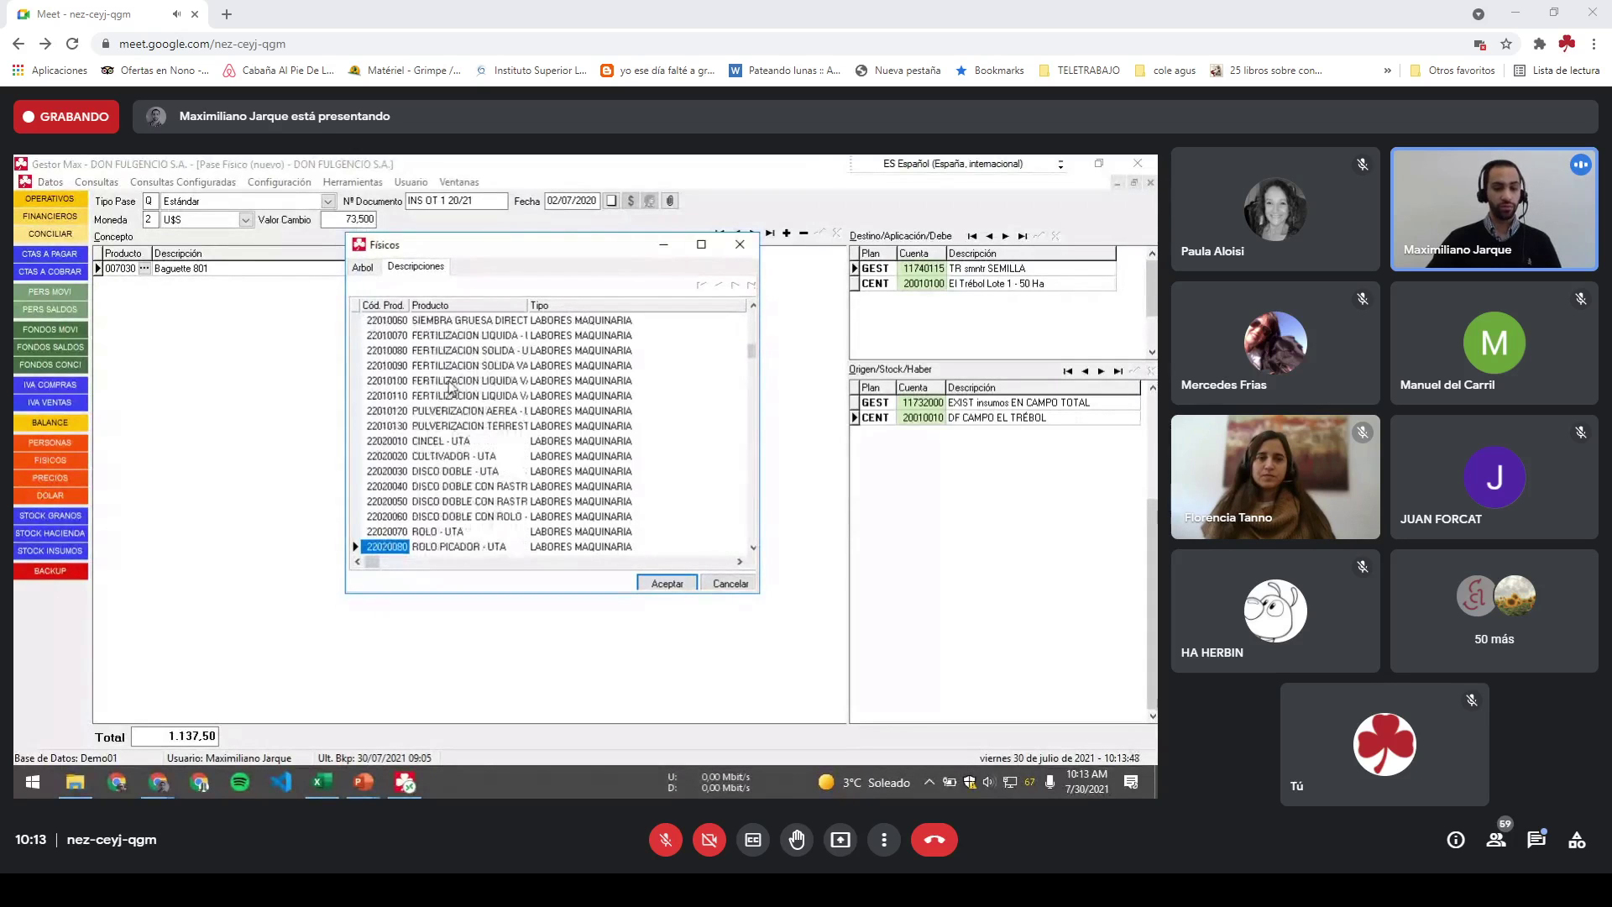
Step: Filter the product descriptions by *bague* and examine the product type of Baguette 801
left_click(366, 304)
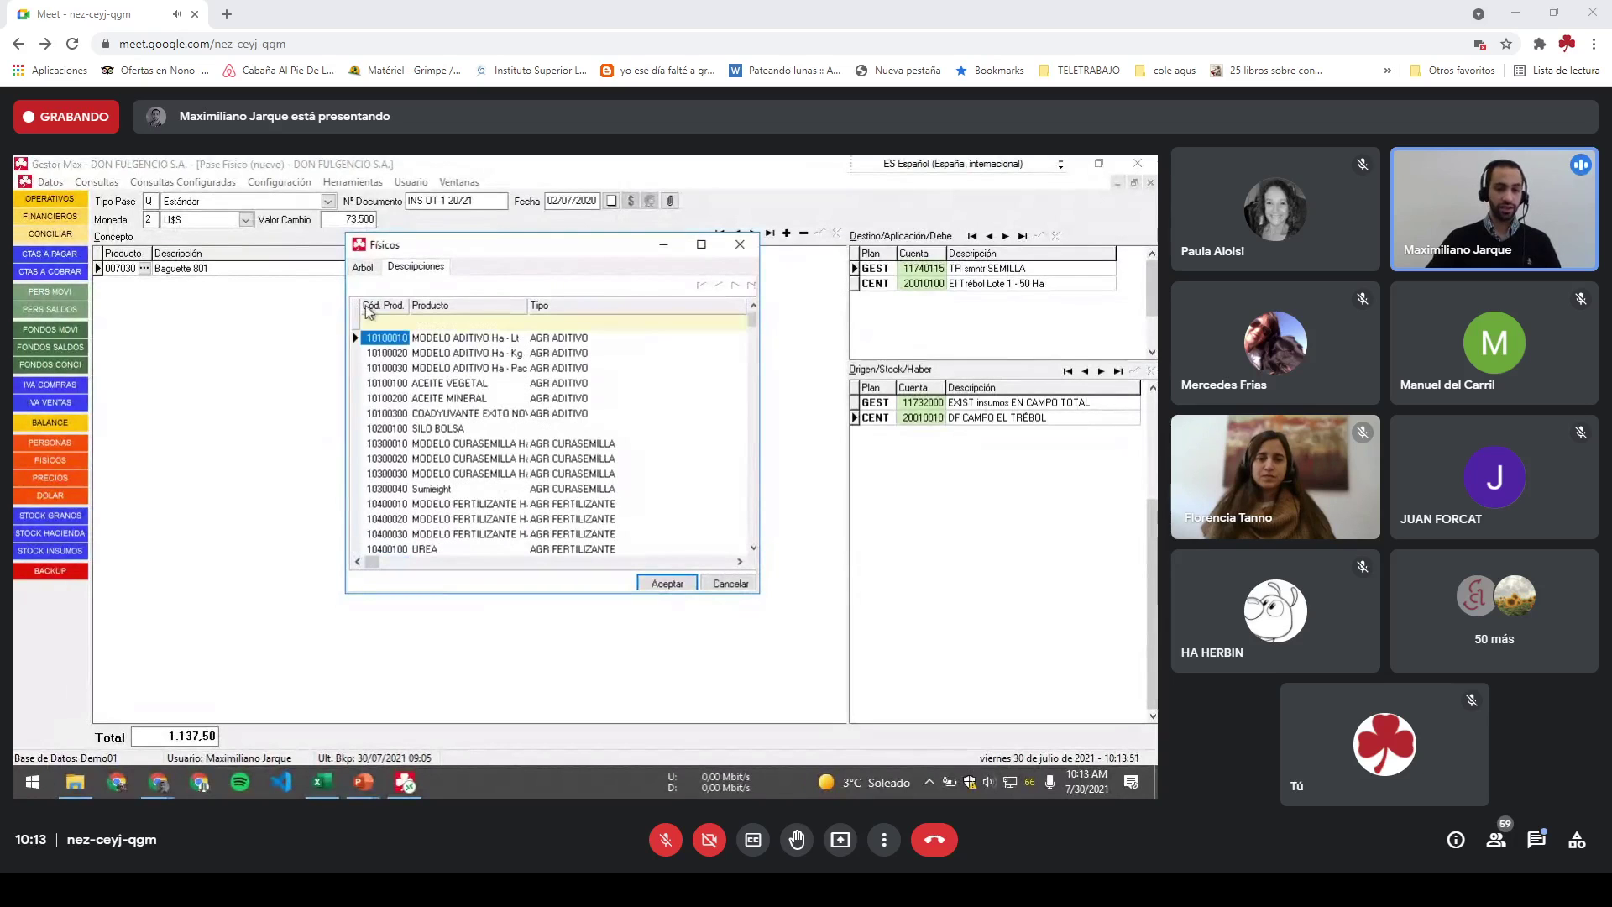
left_click(451, 321)
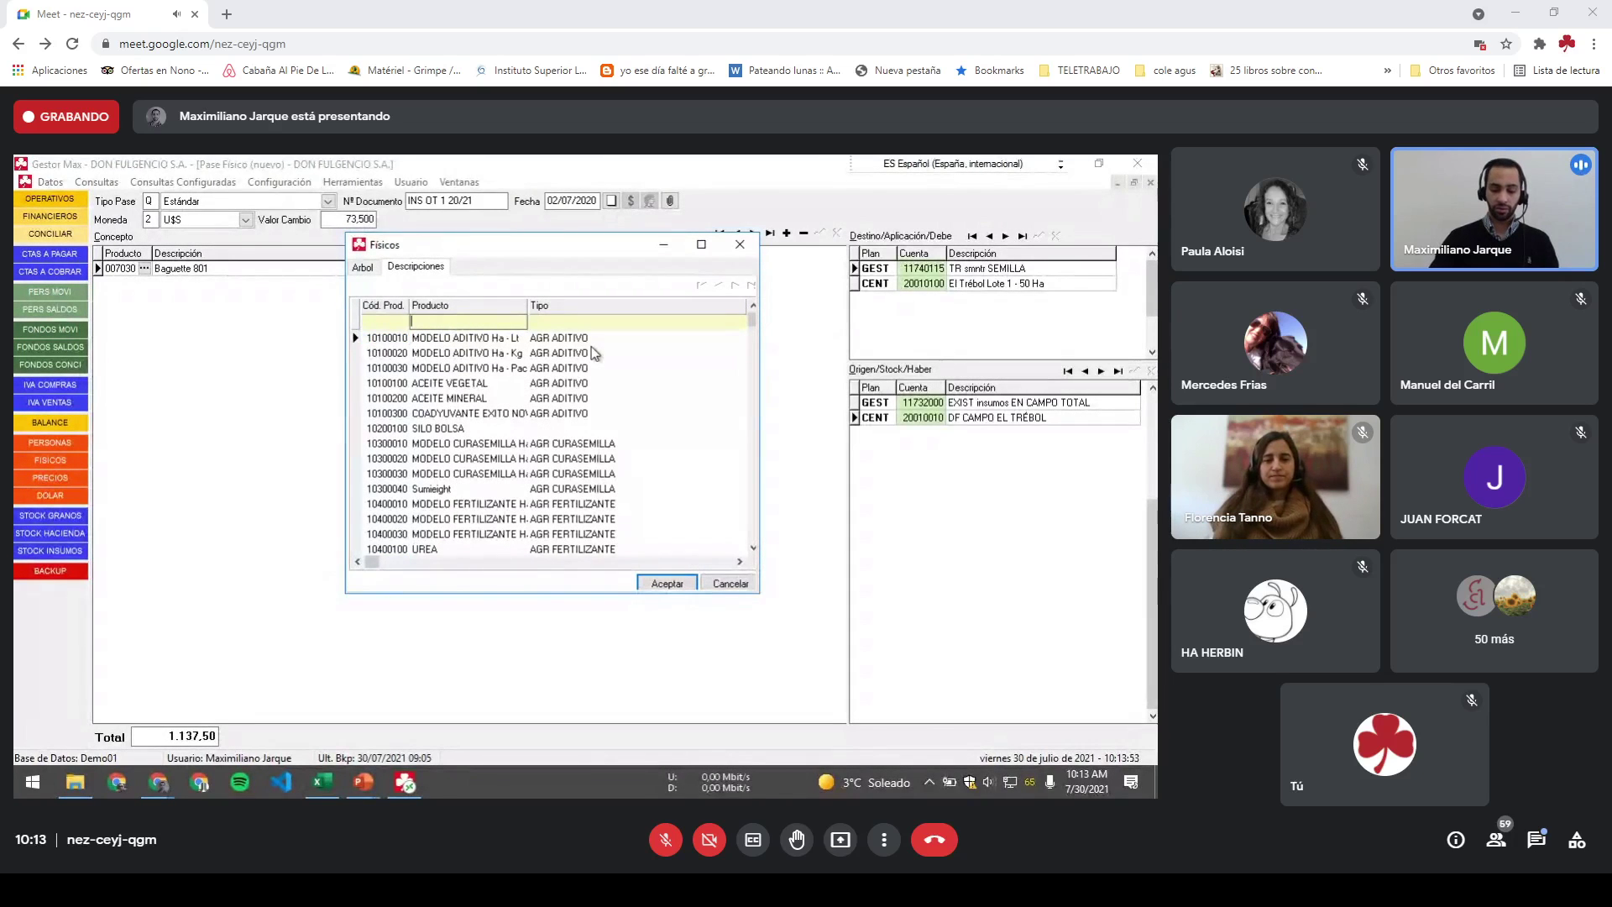
type("*b")
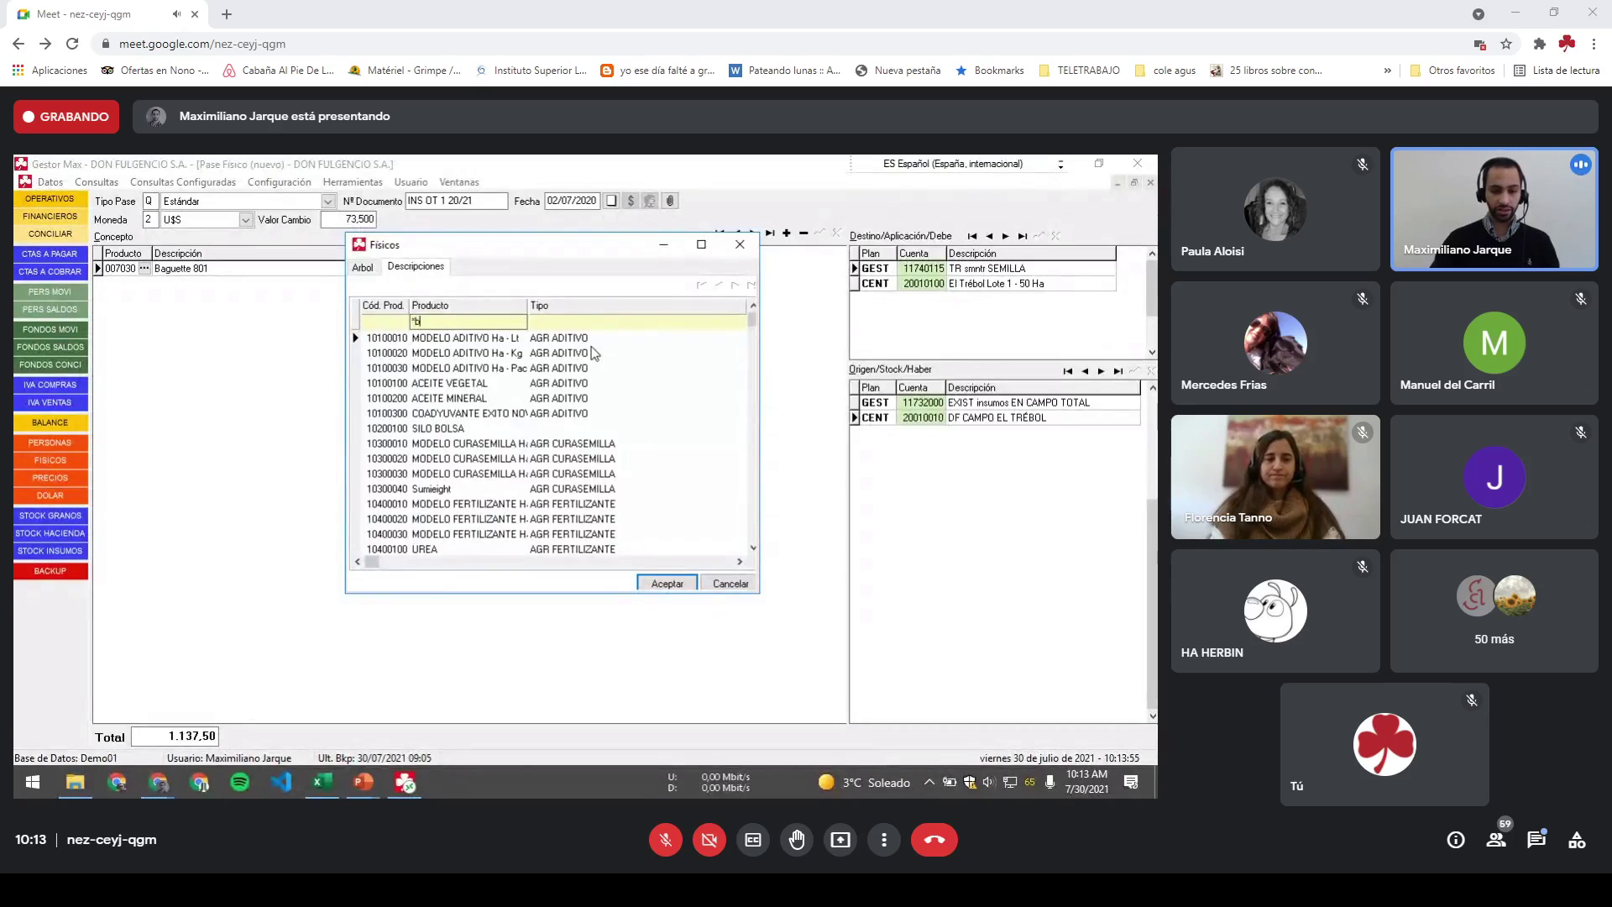
type("ague*")
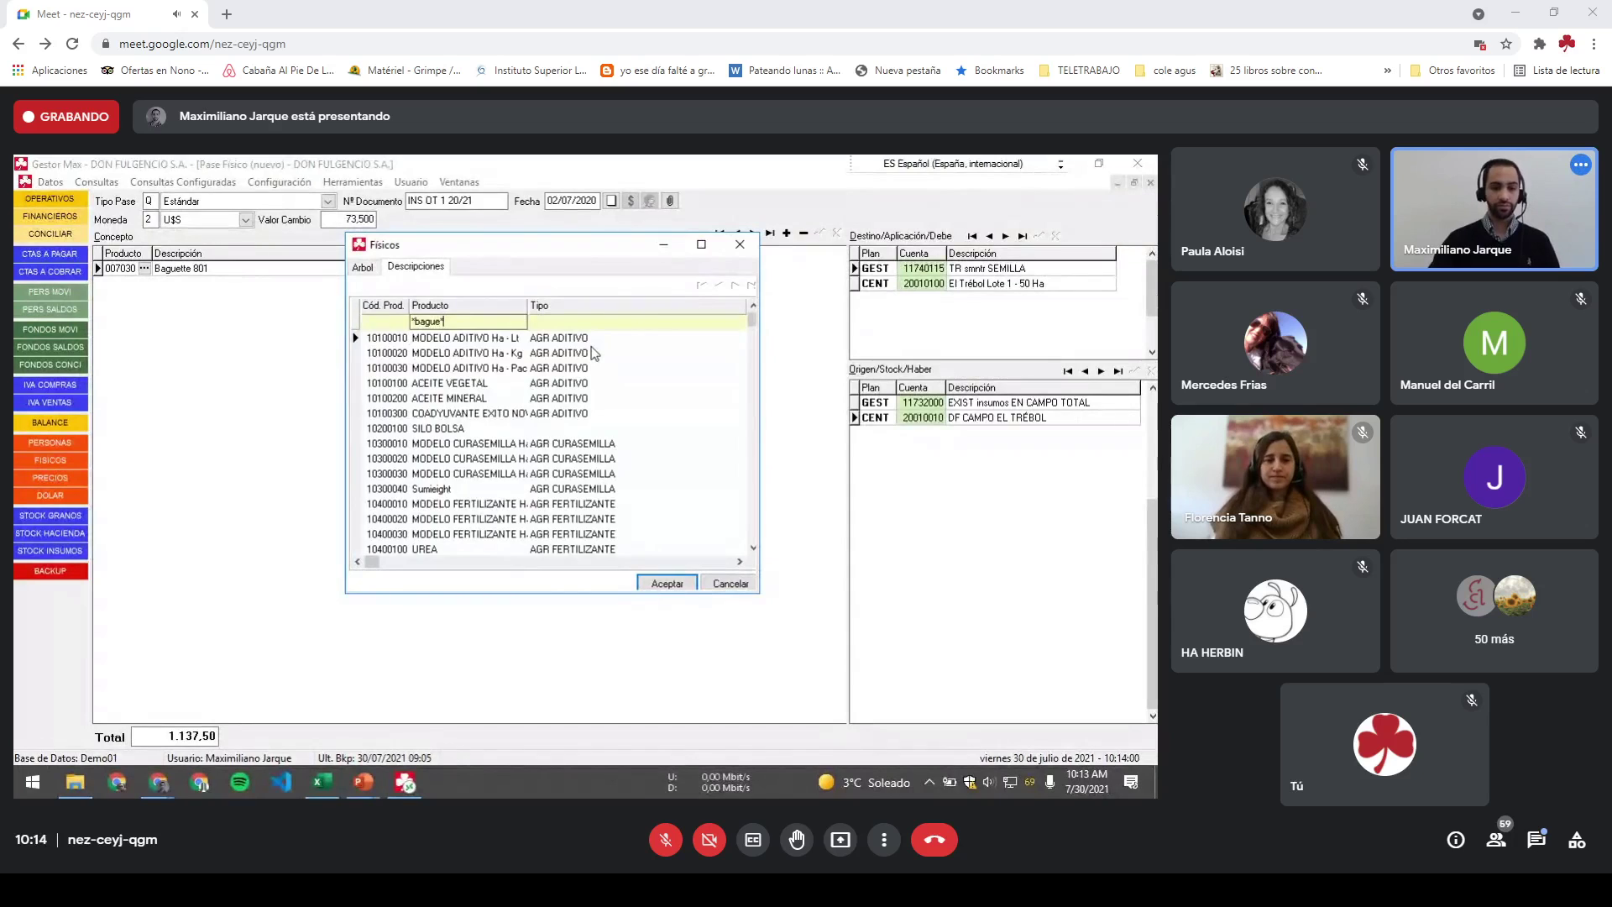
key("Return")
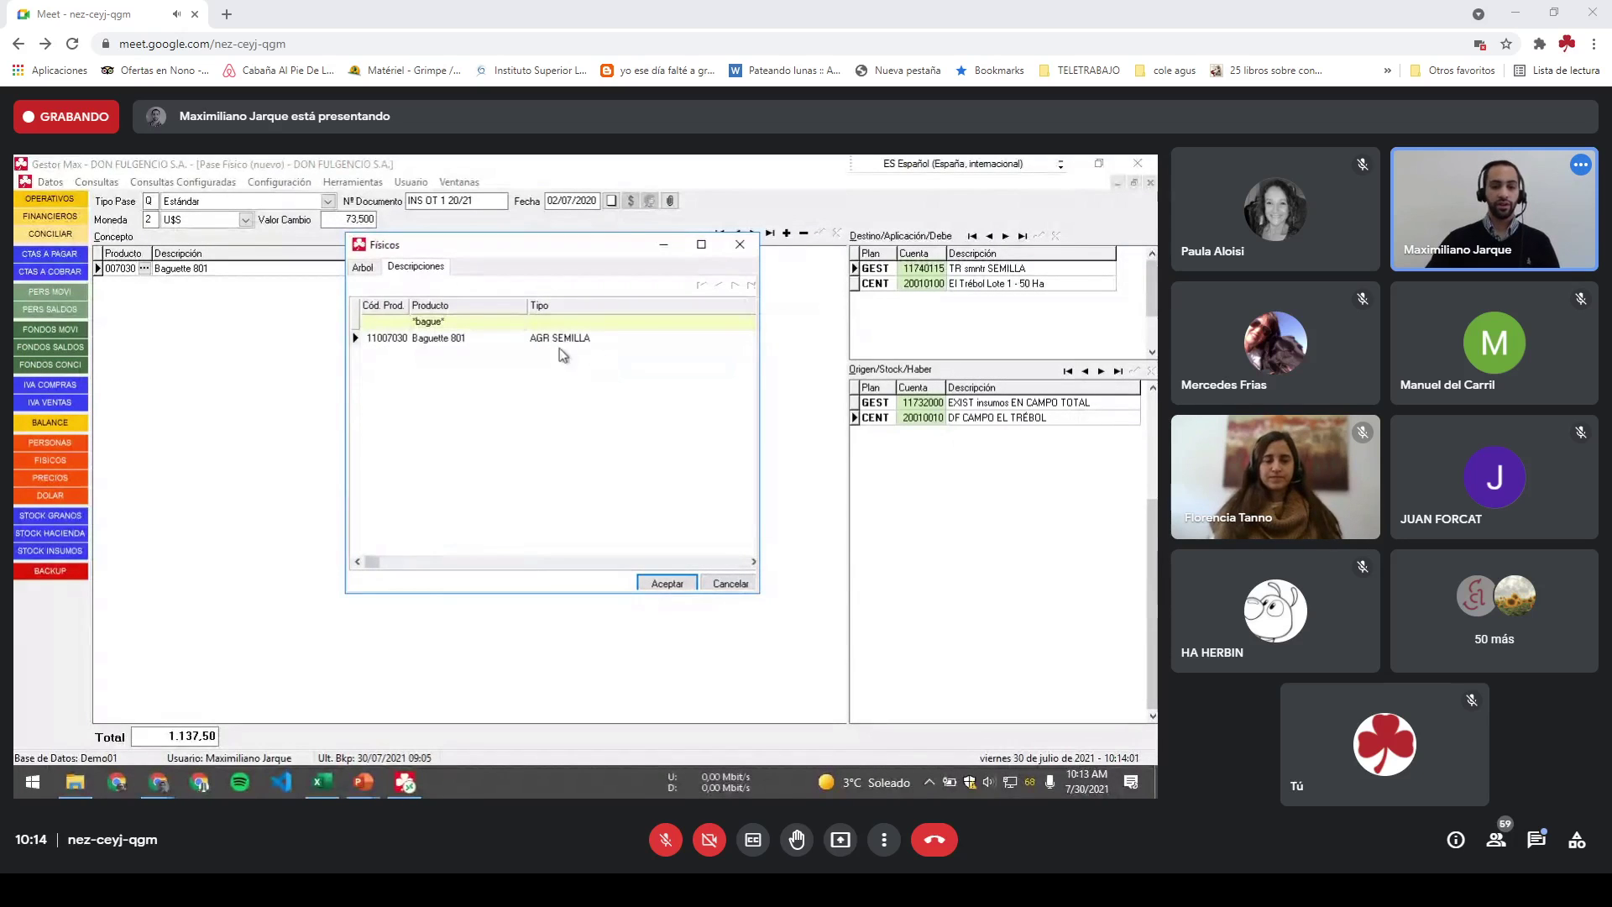
left_click(453, 338)
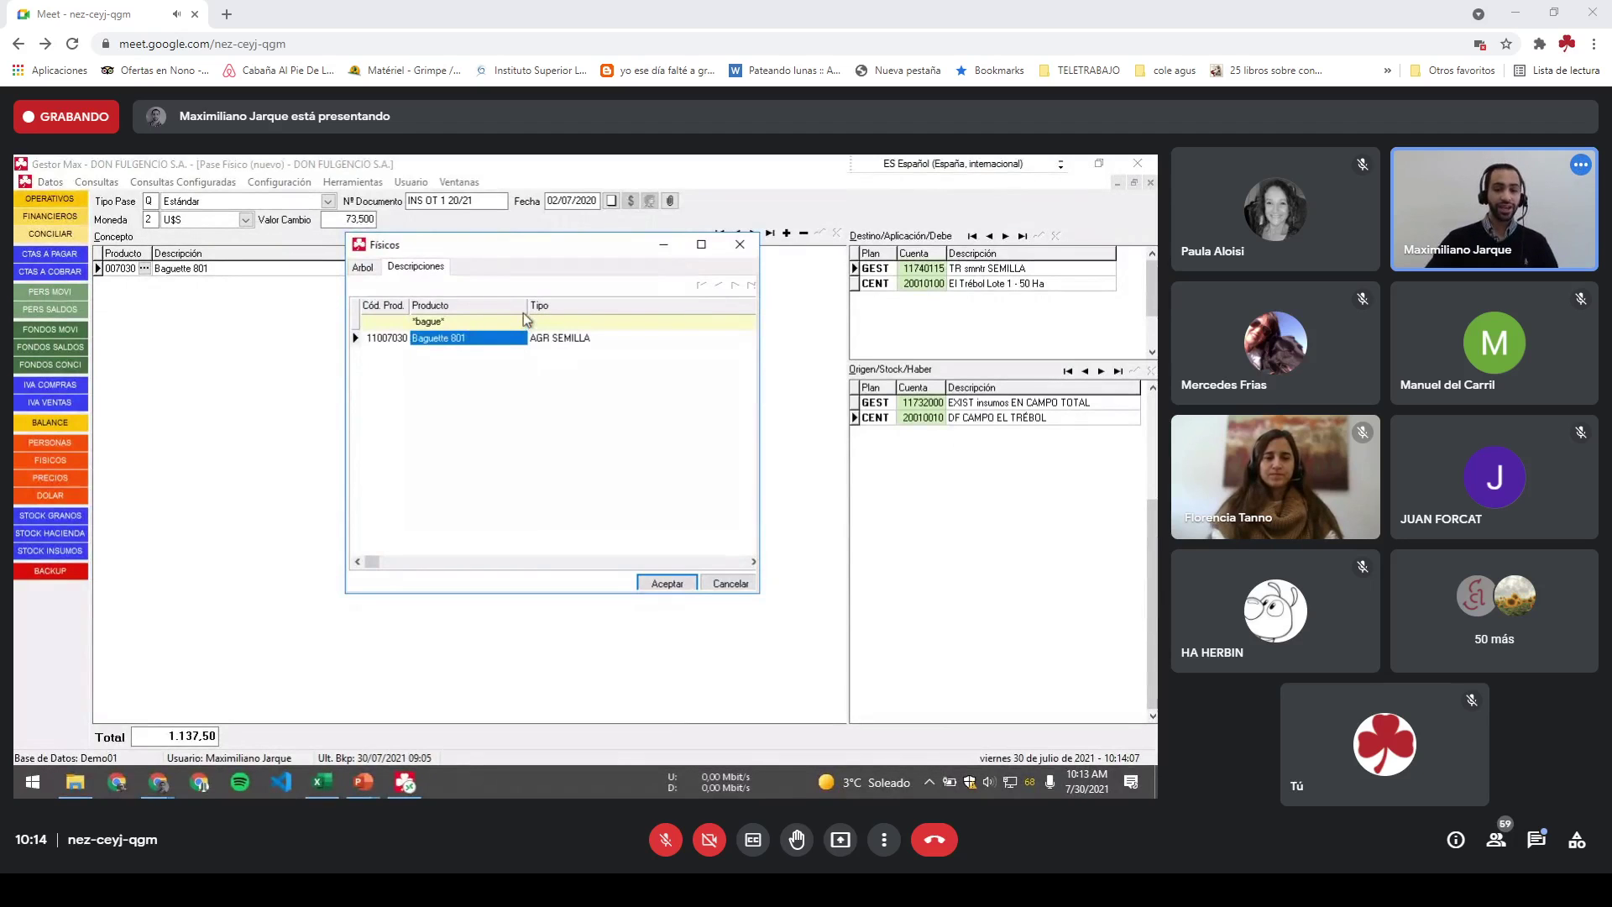
left_click(596, 340)
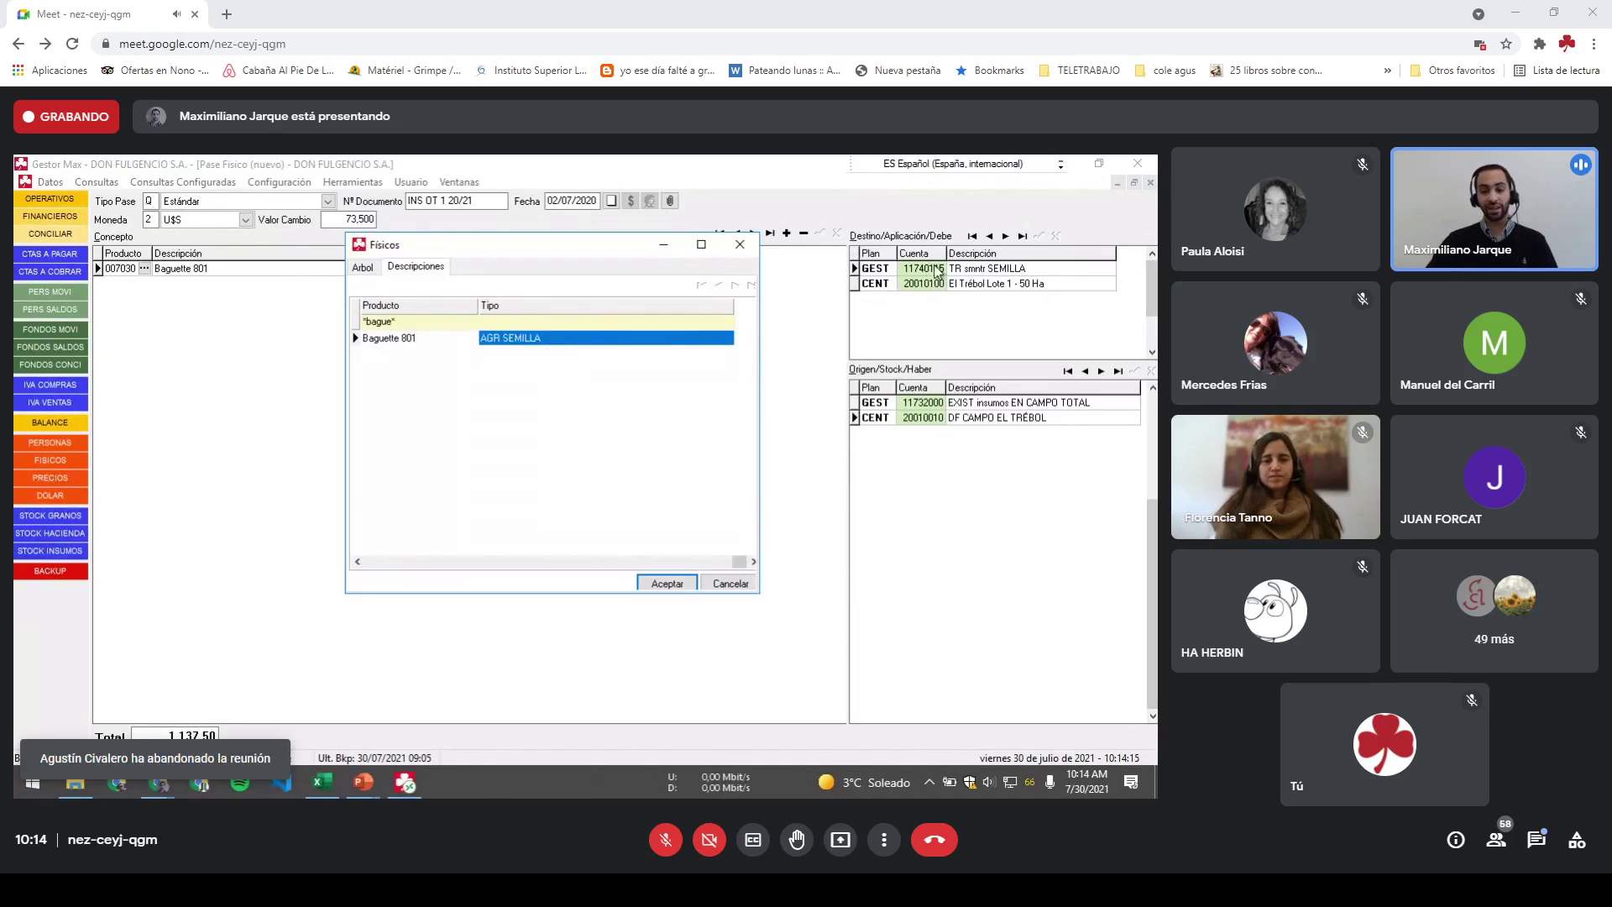
Step: Check the crop on the work order in the presentation, return to Gestor Max and choose Baguette 801 as the line's product
left_click(377, 791)
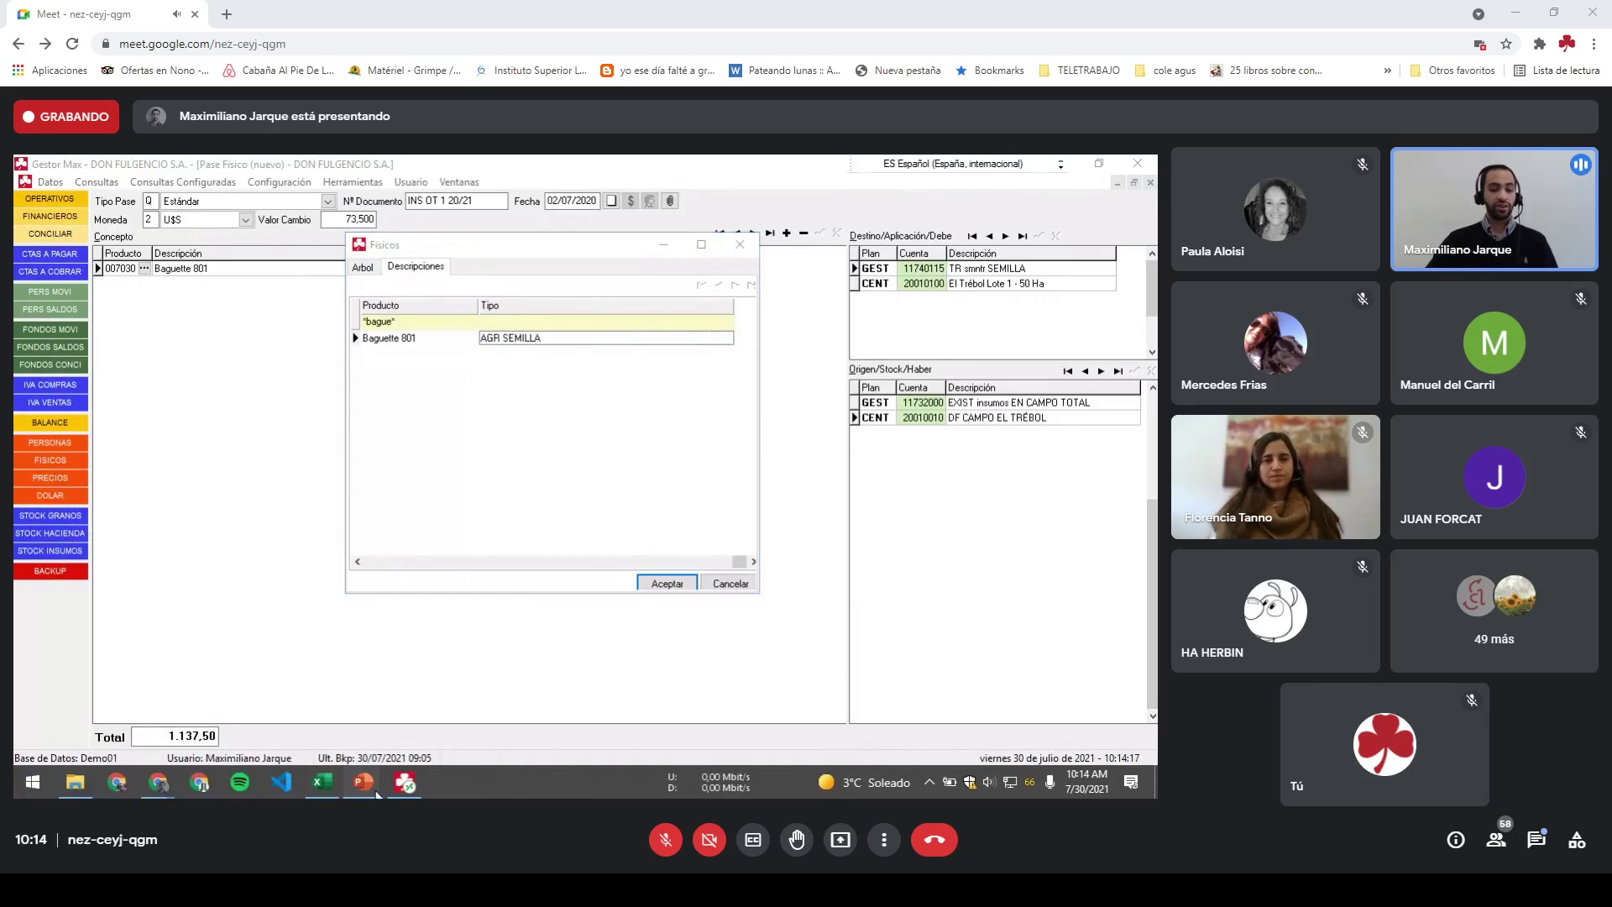
left_click(462, 705)
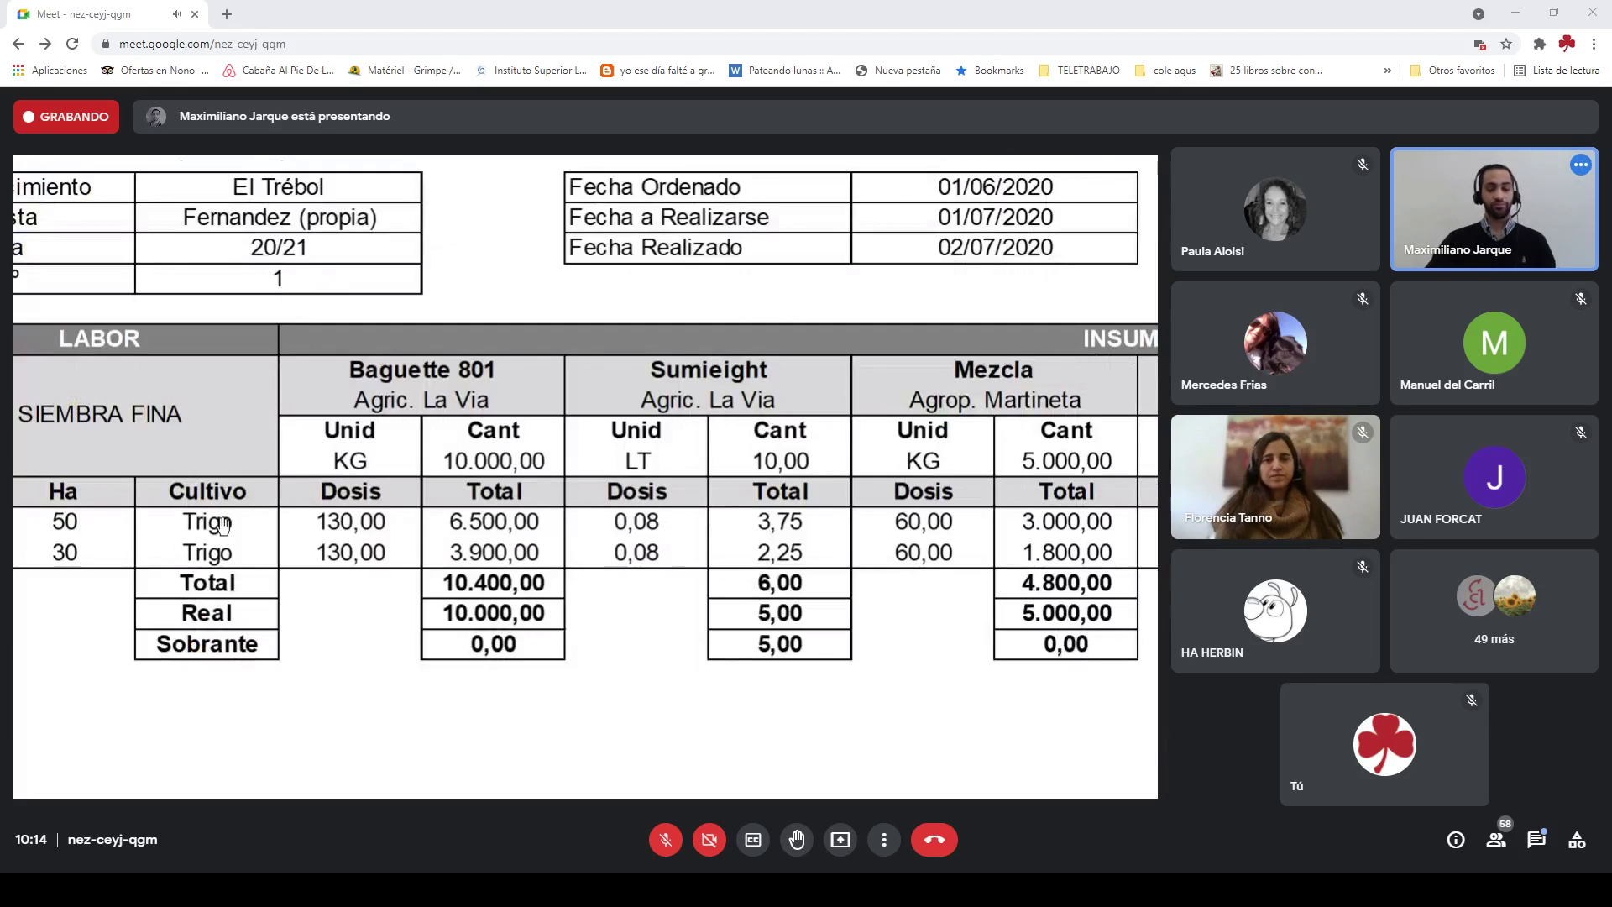
key("alt+Tab")
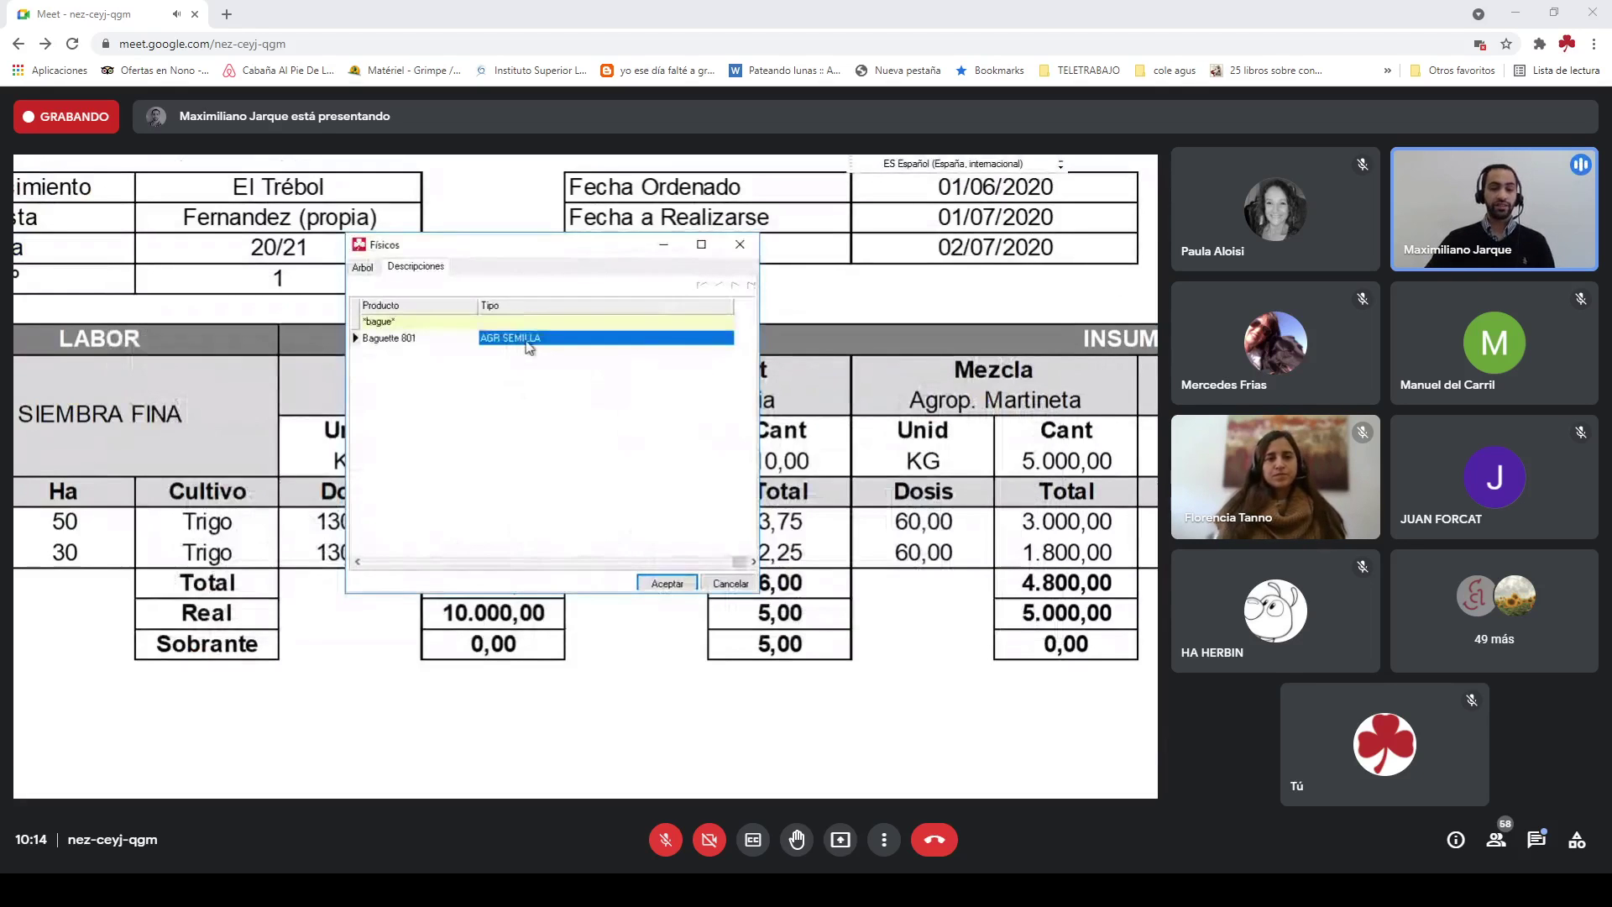
double_click(527, 340)
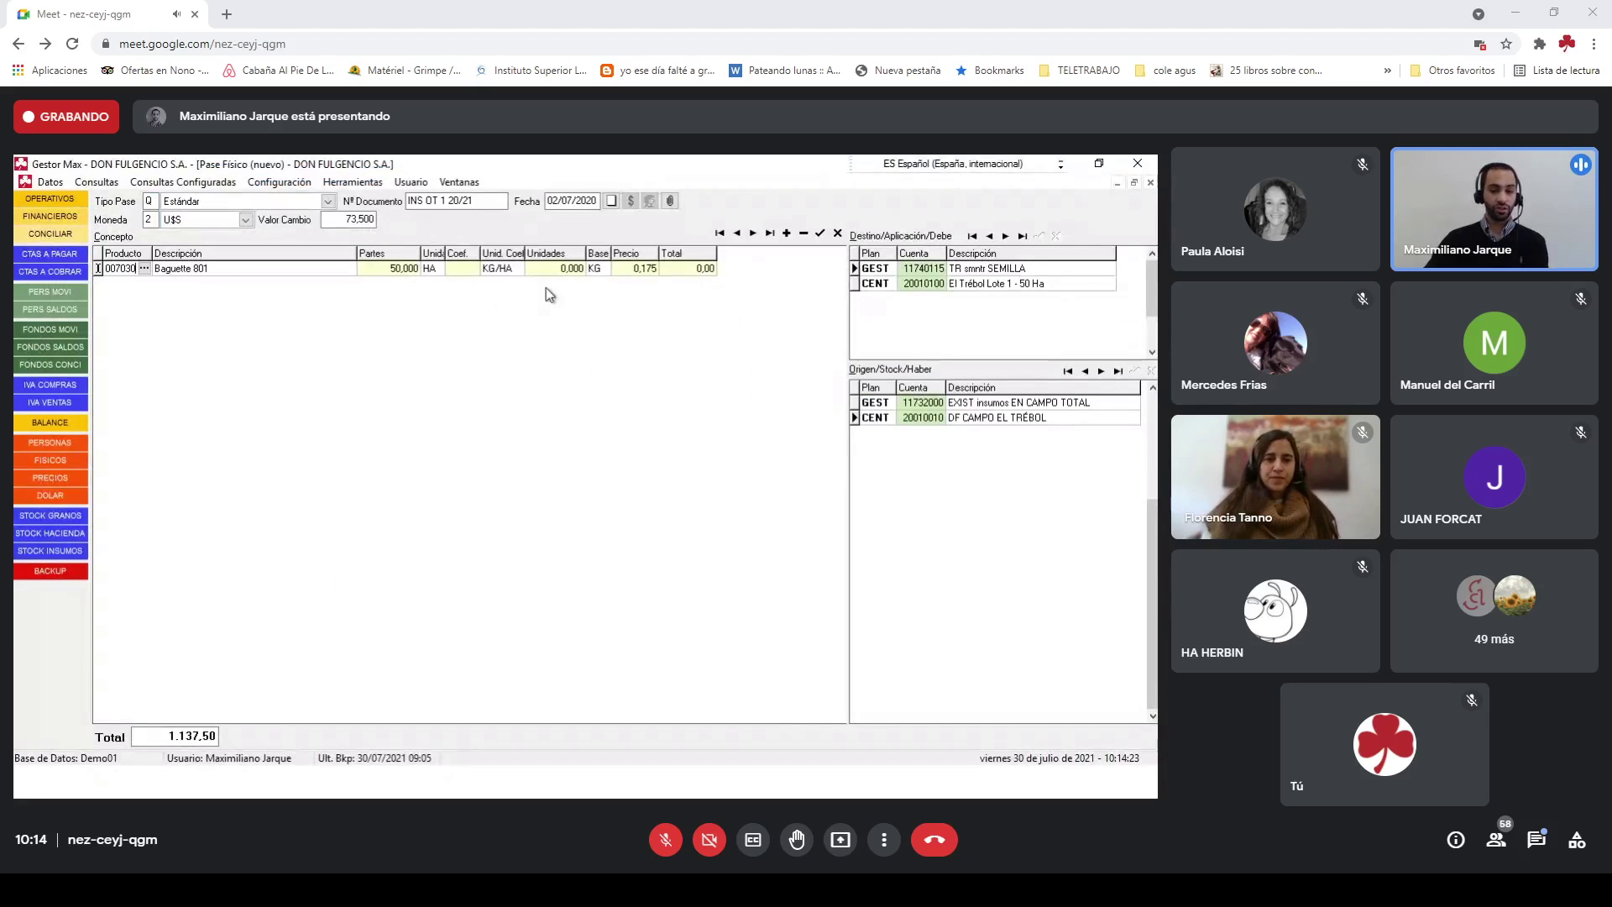
Step: Examine the wheat crop accounts available for the destination's GEST account and close the account tree without changing the selection
left_click(914, 268)
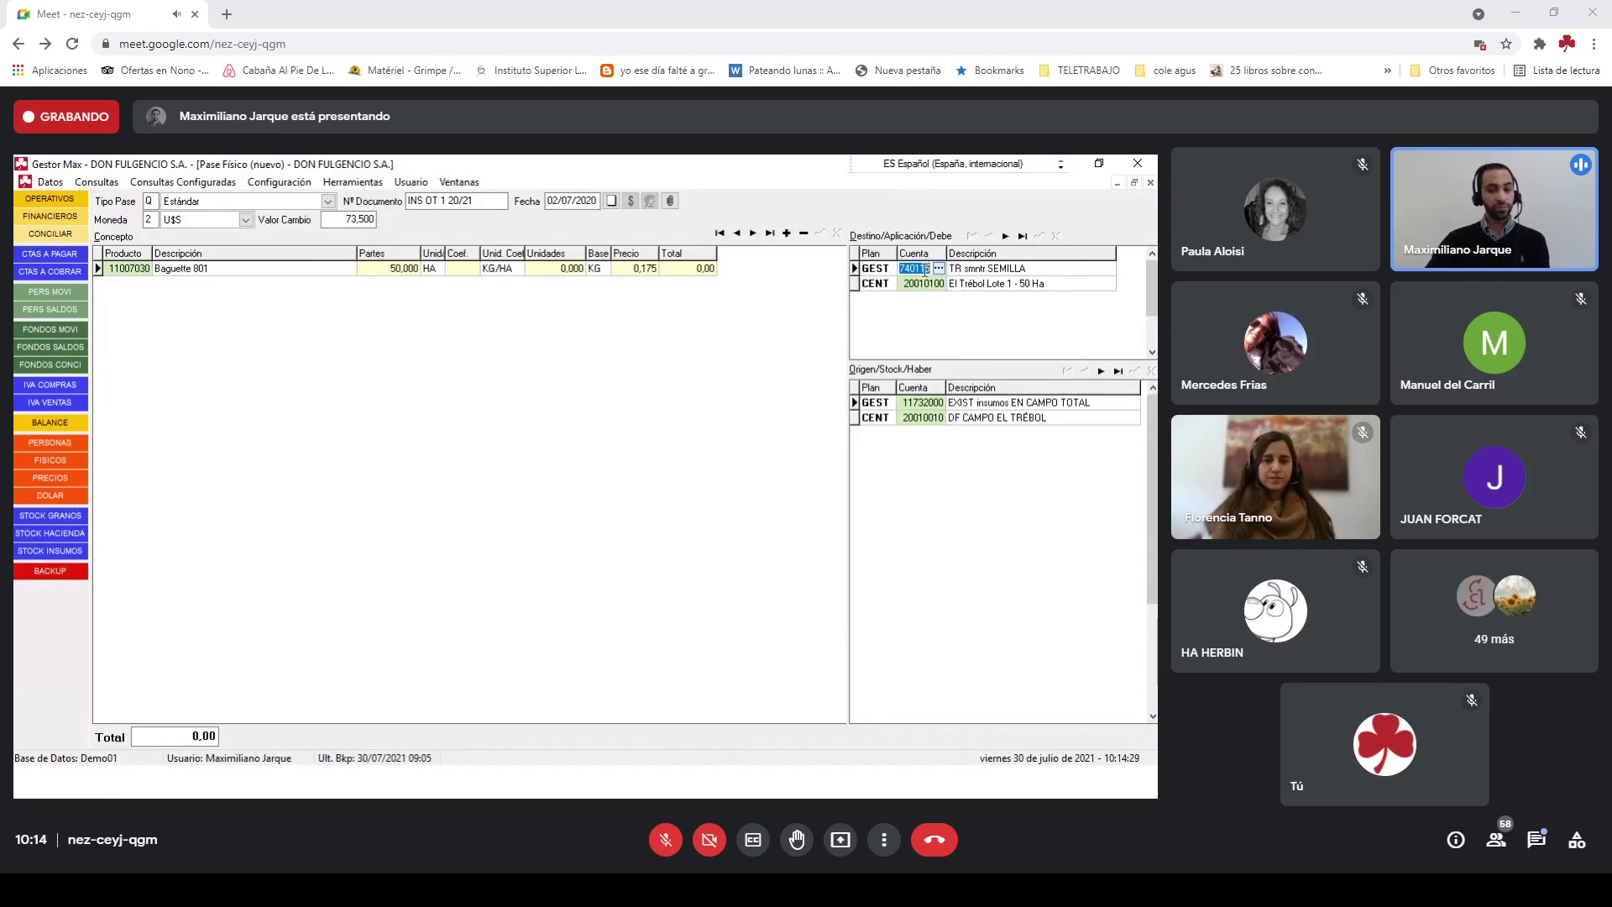
left_click_drag(930, 270, 884, 270)
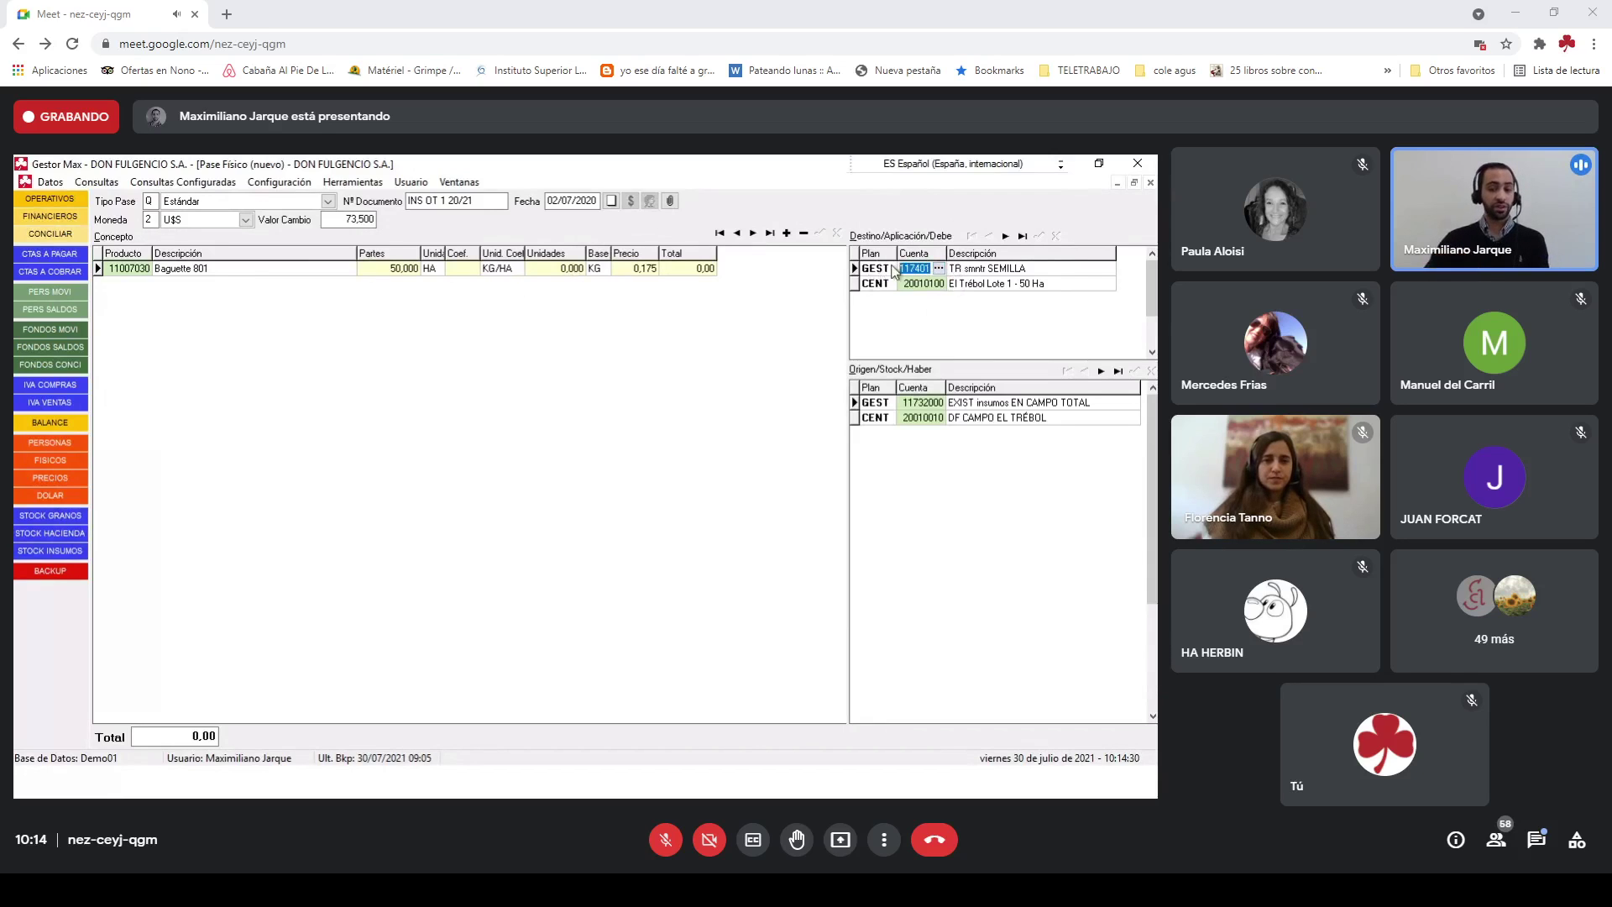
left_click(939, 268)
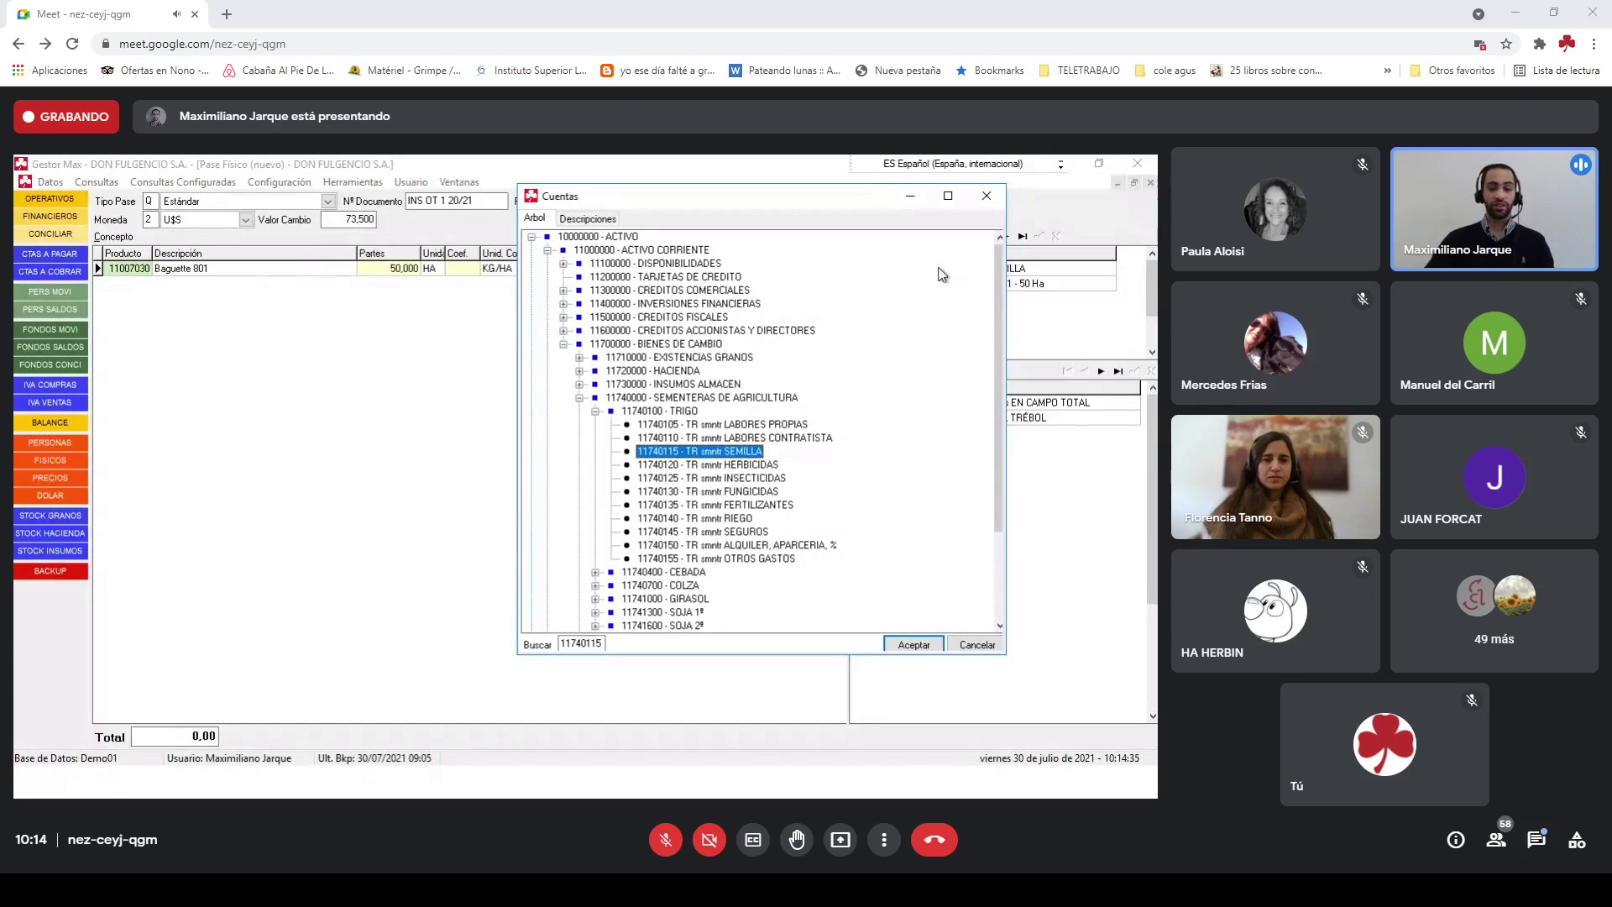
left_click(743, 467)
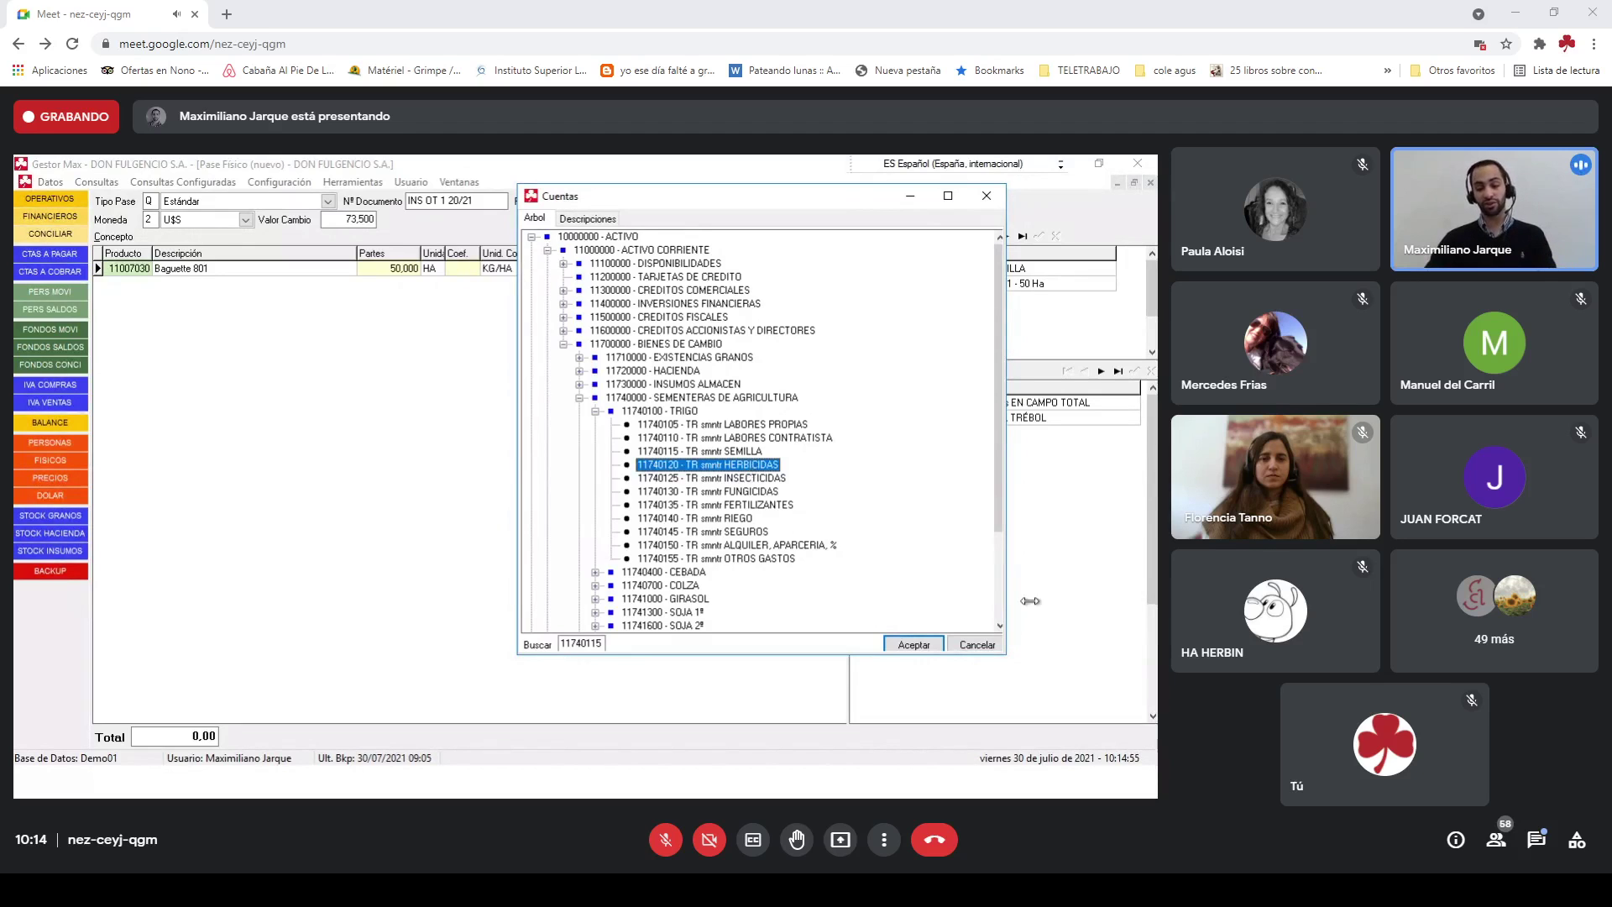
left_click(989, 642)
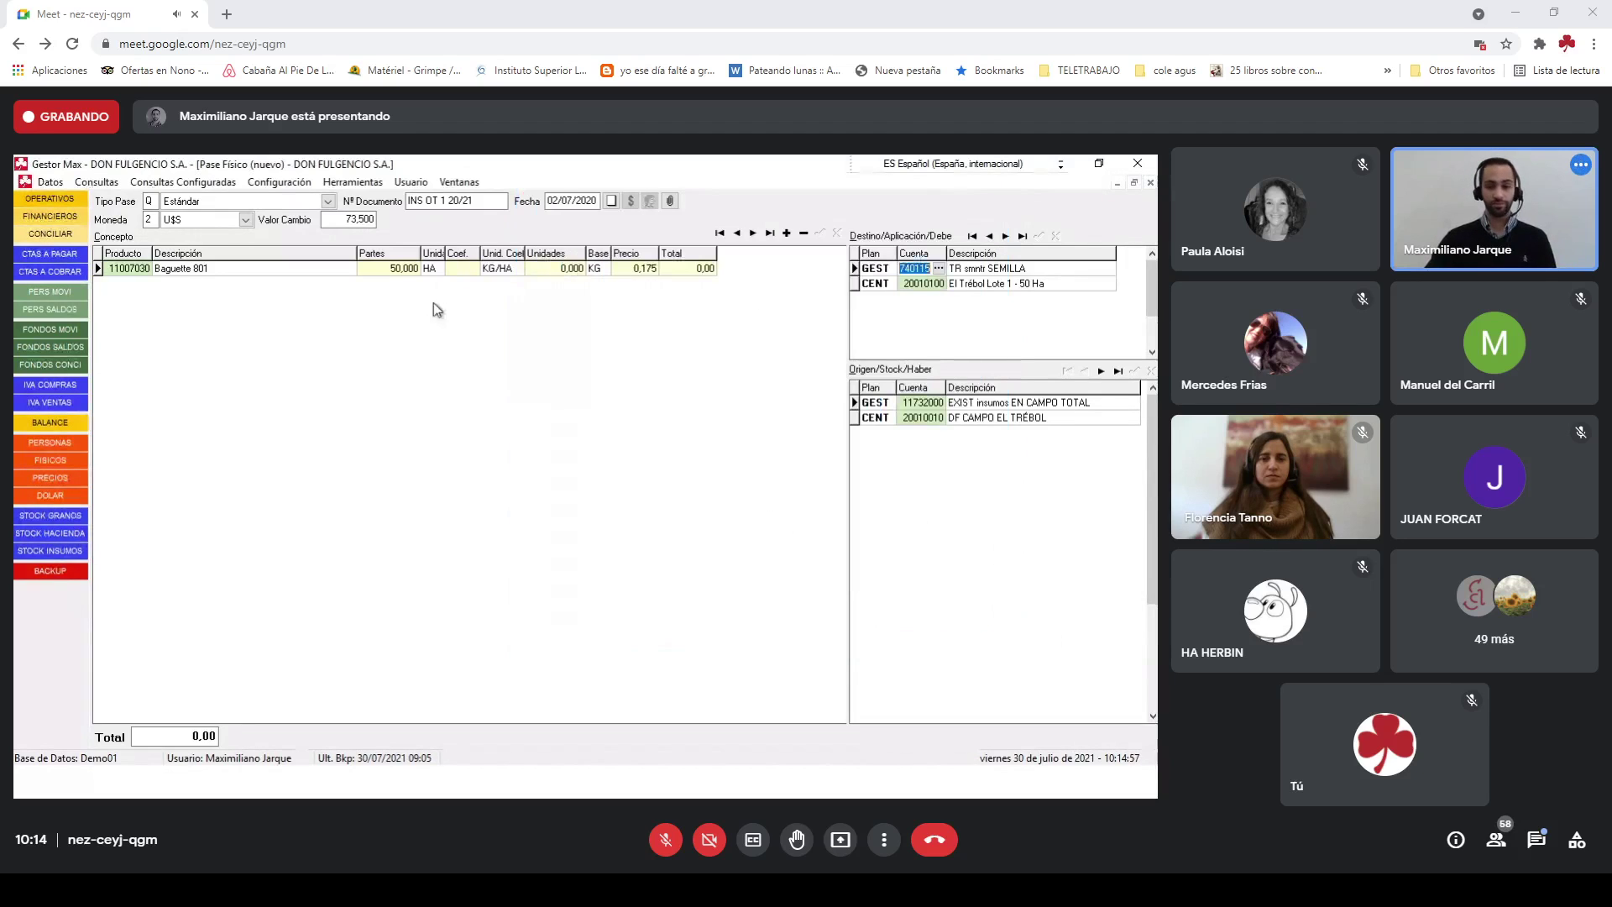
Step: Add a second Baguette 801 line below the first and set its Partes to 30 HA
left_click(457, 269)
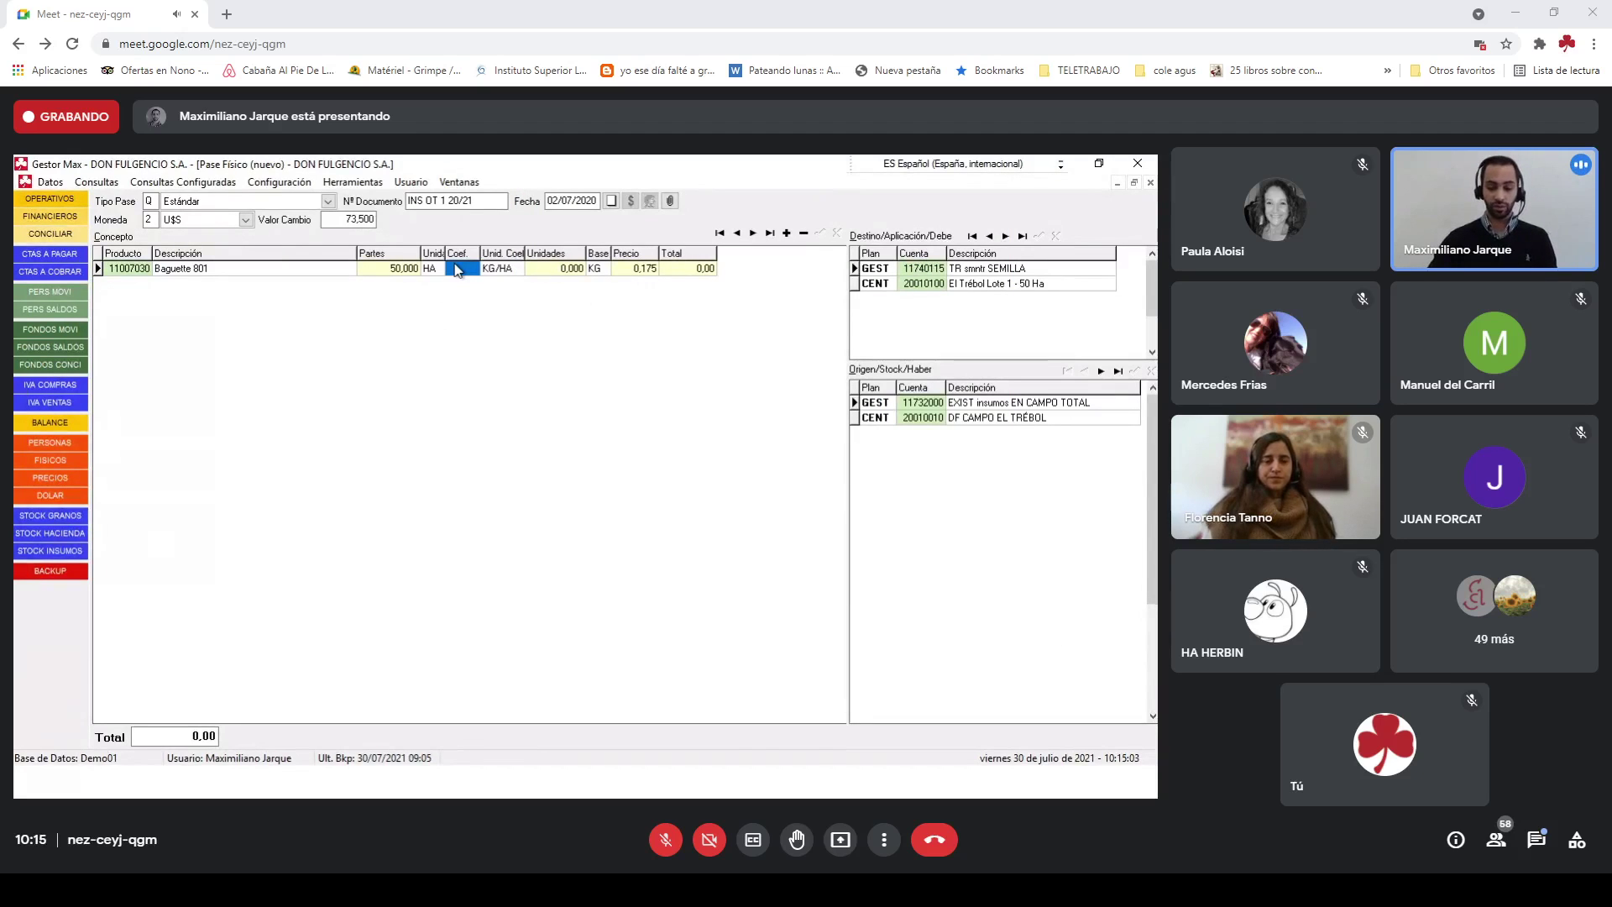
key("Down")
left_click(410, 284)
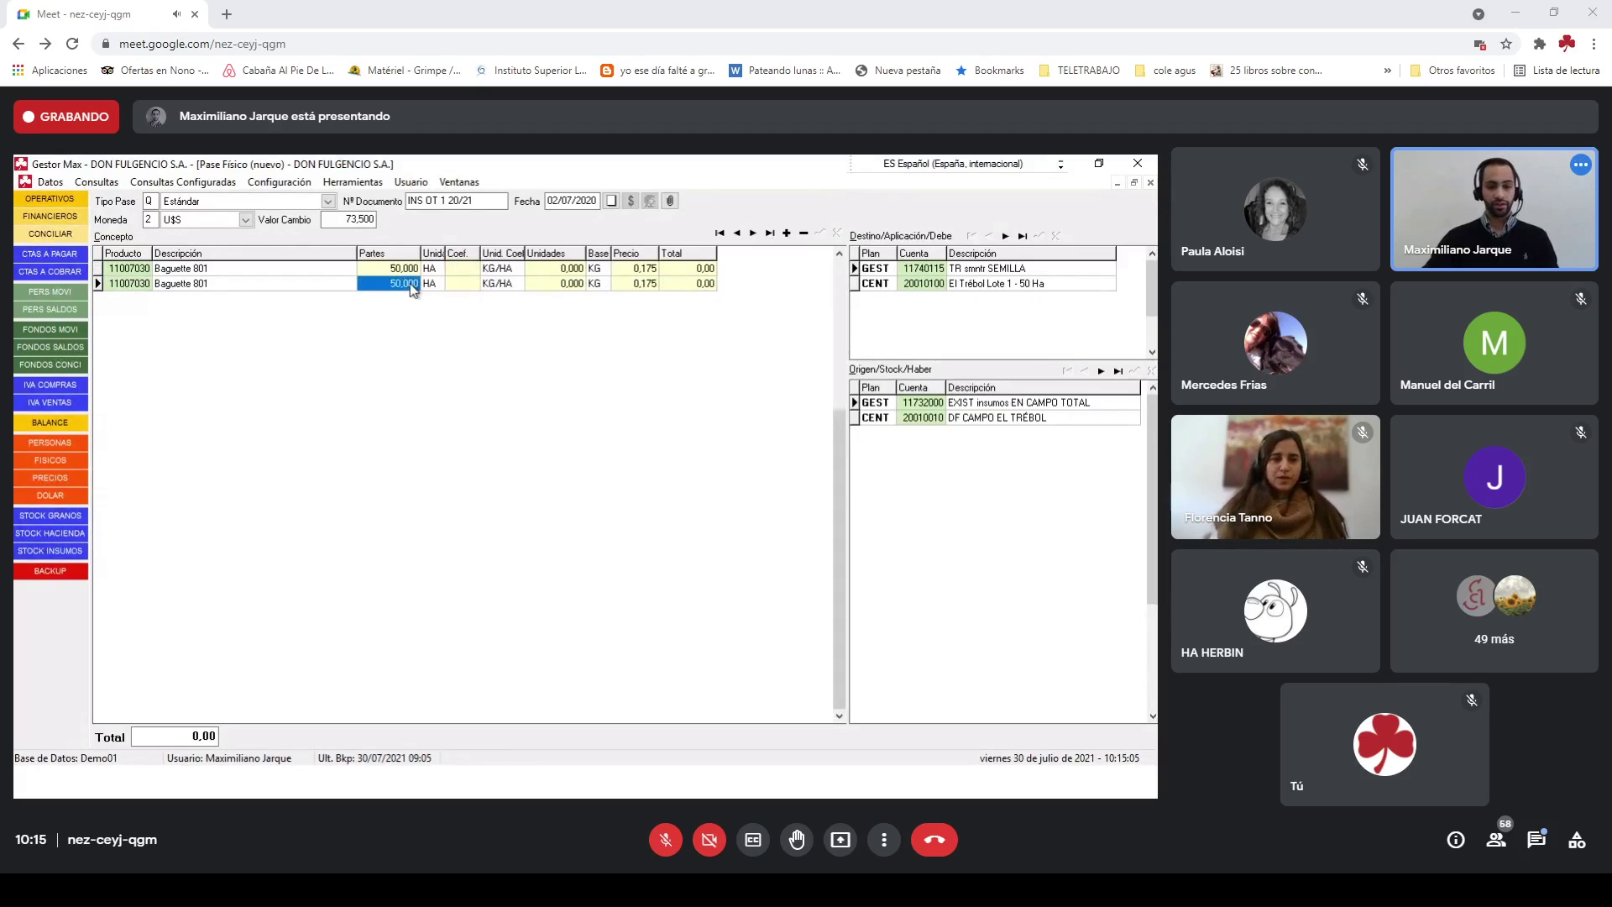
type("30")
key("Tab")
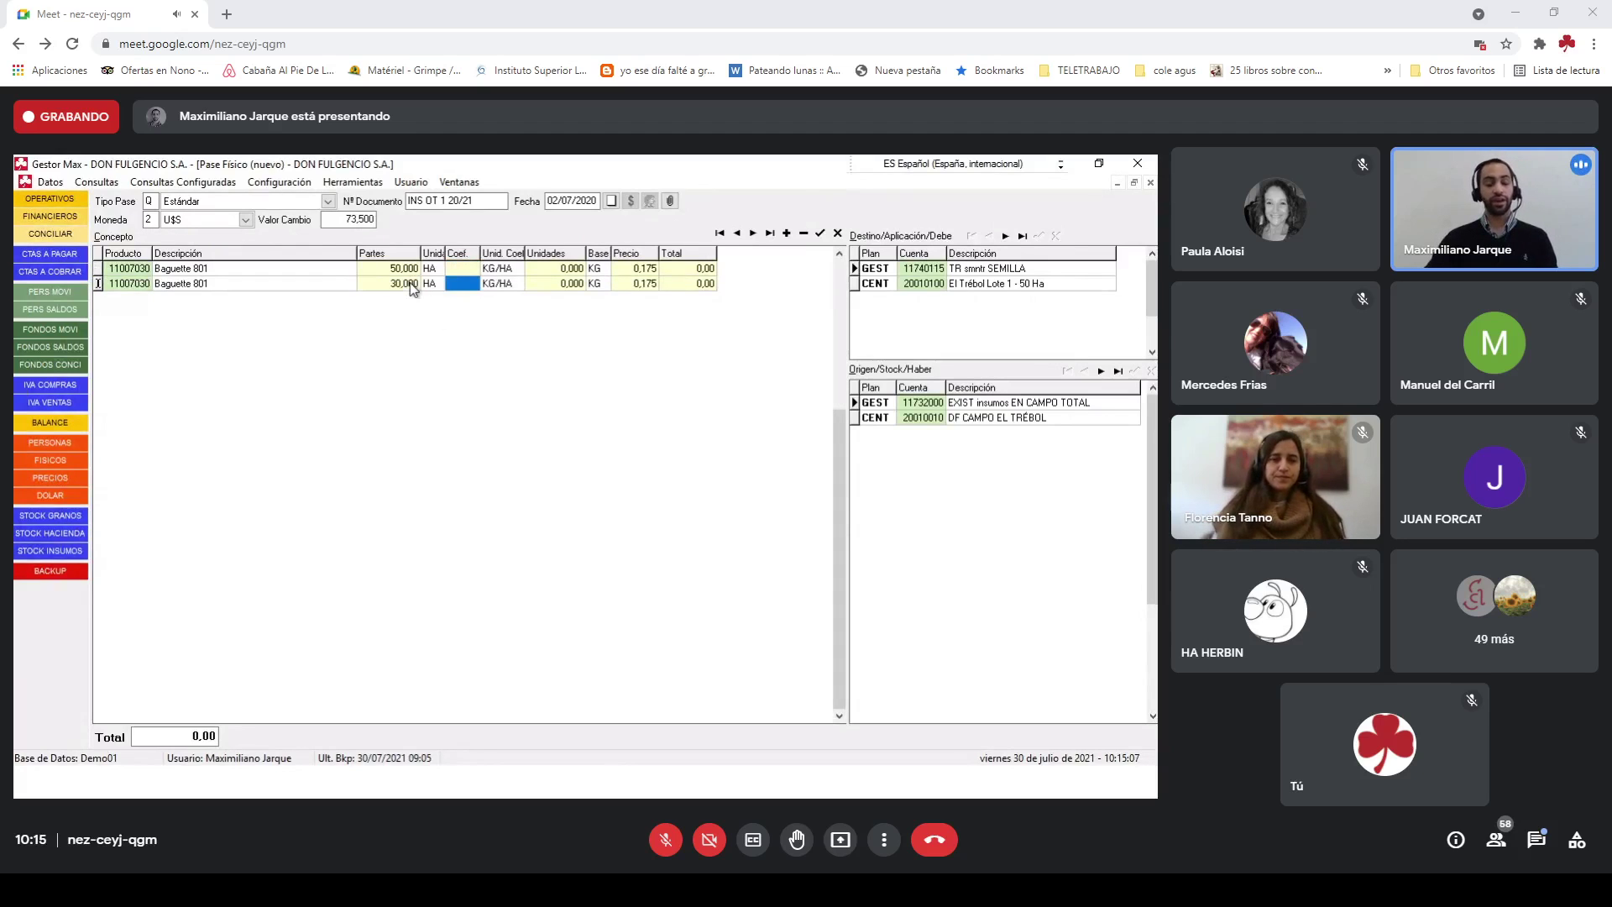
Step: Set the coefficient of the 50 HA Baguette 801 line to 130 KG/HA
left_click(453, 269)
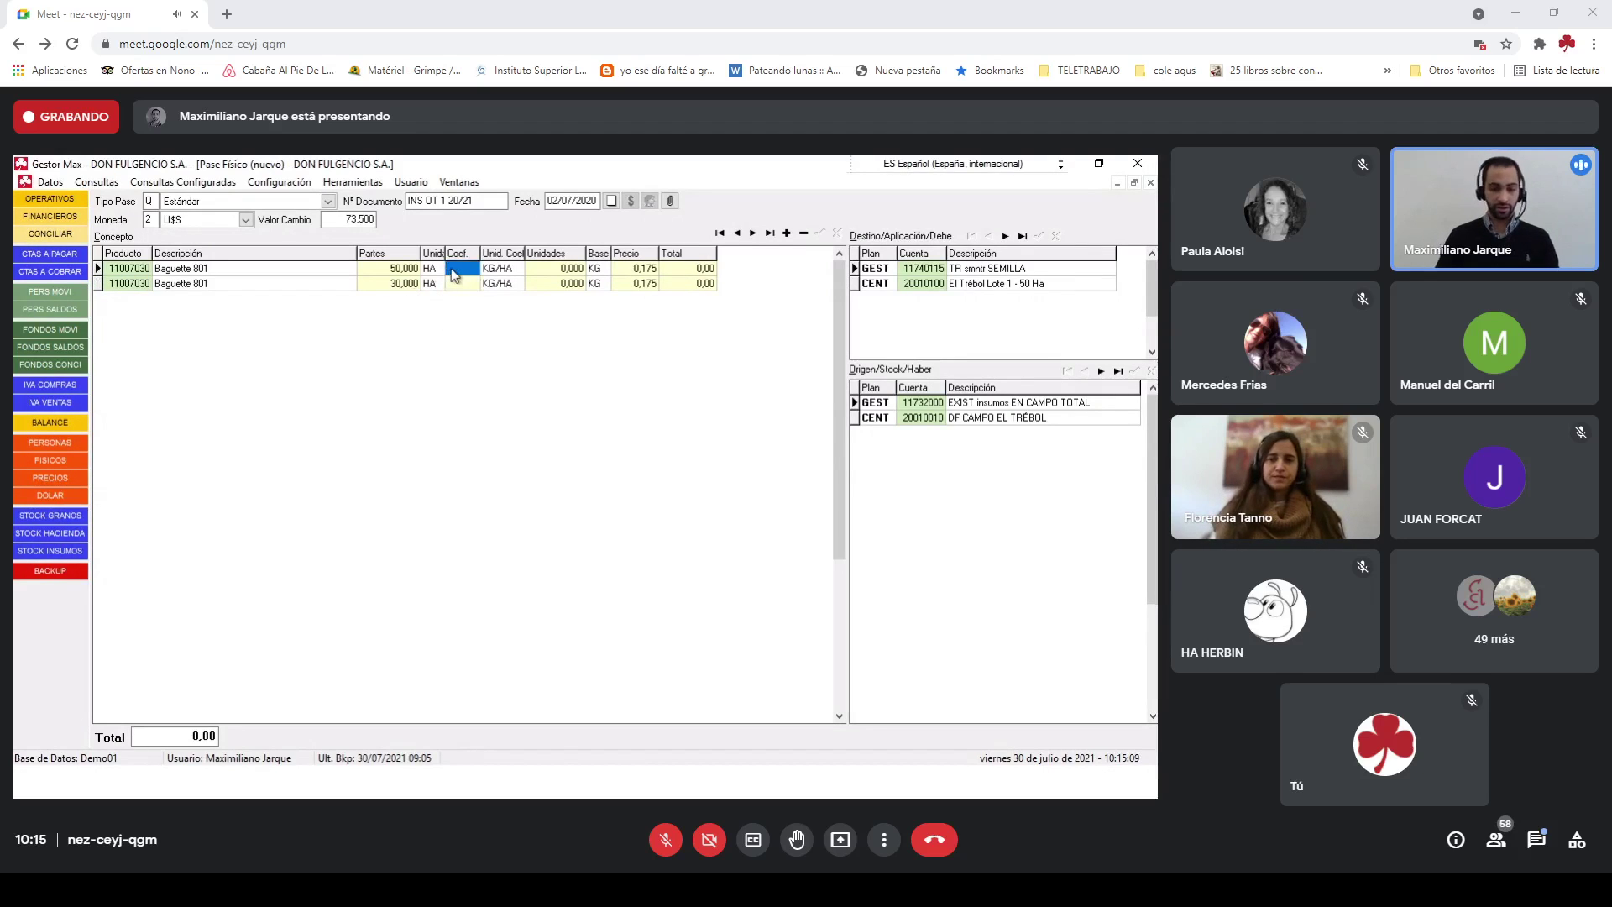
type("130")
key("Return")
key("Return")
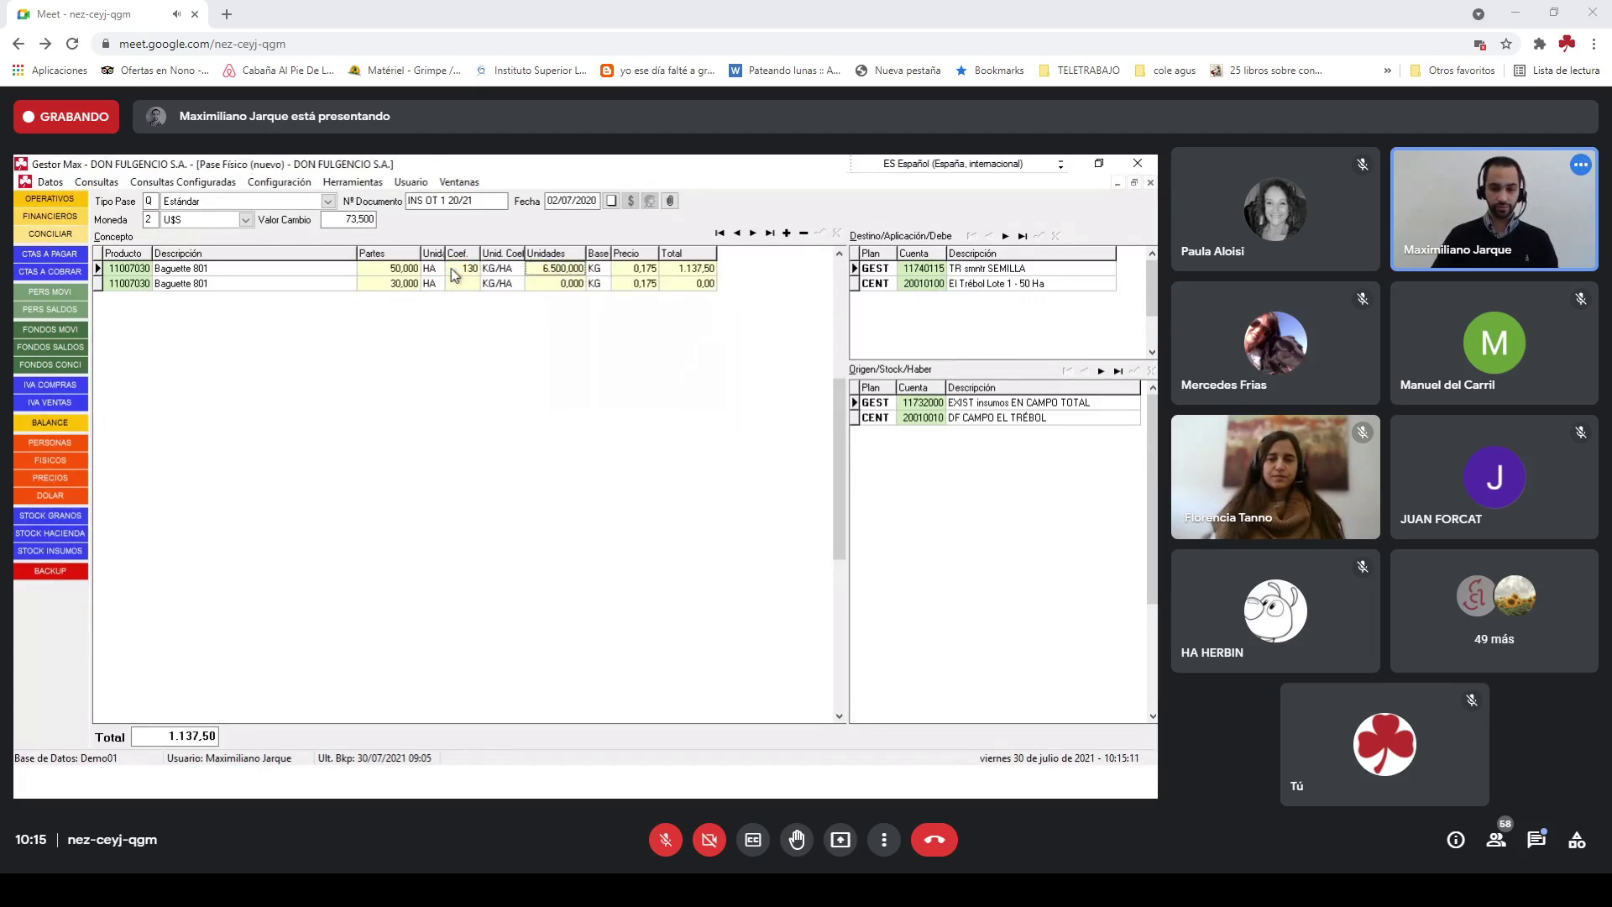
Step: Set the coefficient of the 30 HA Baguette 801 line to 130 KG/HA and save the line
key("Down")
key("Left")
key("Left")
type("130")
key("Return")
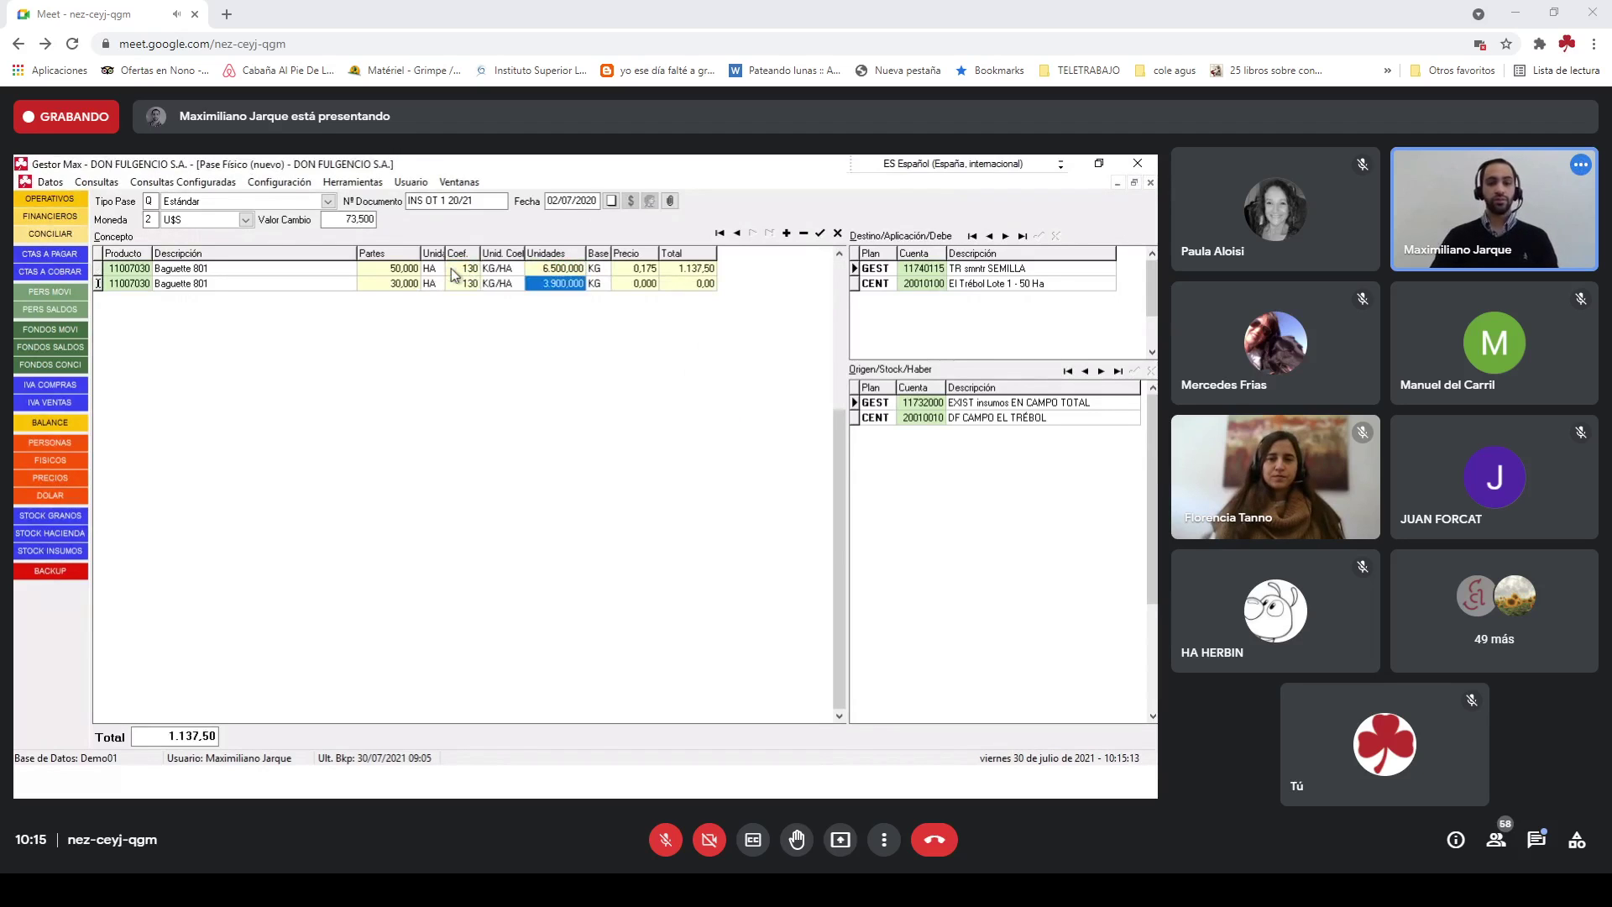
key("Left")
key("Up")
key("Return")
key("Left")
key("Down")
key("Left")
key("Left")
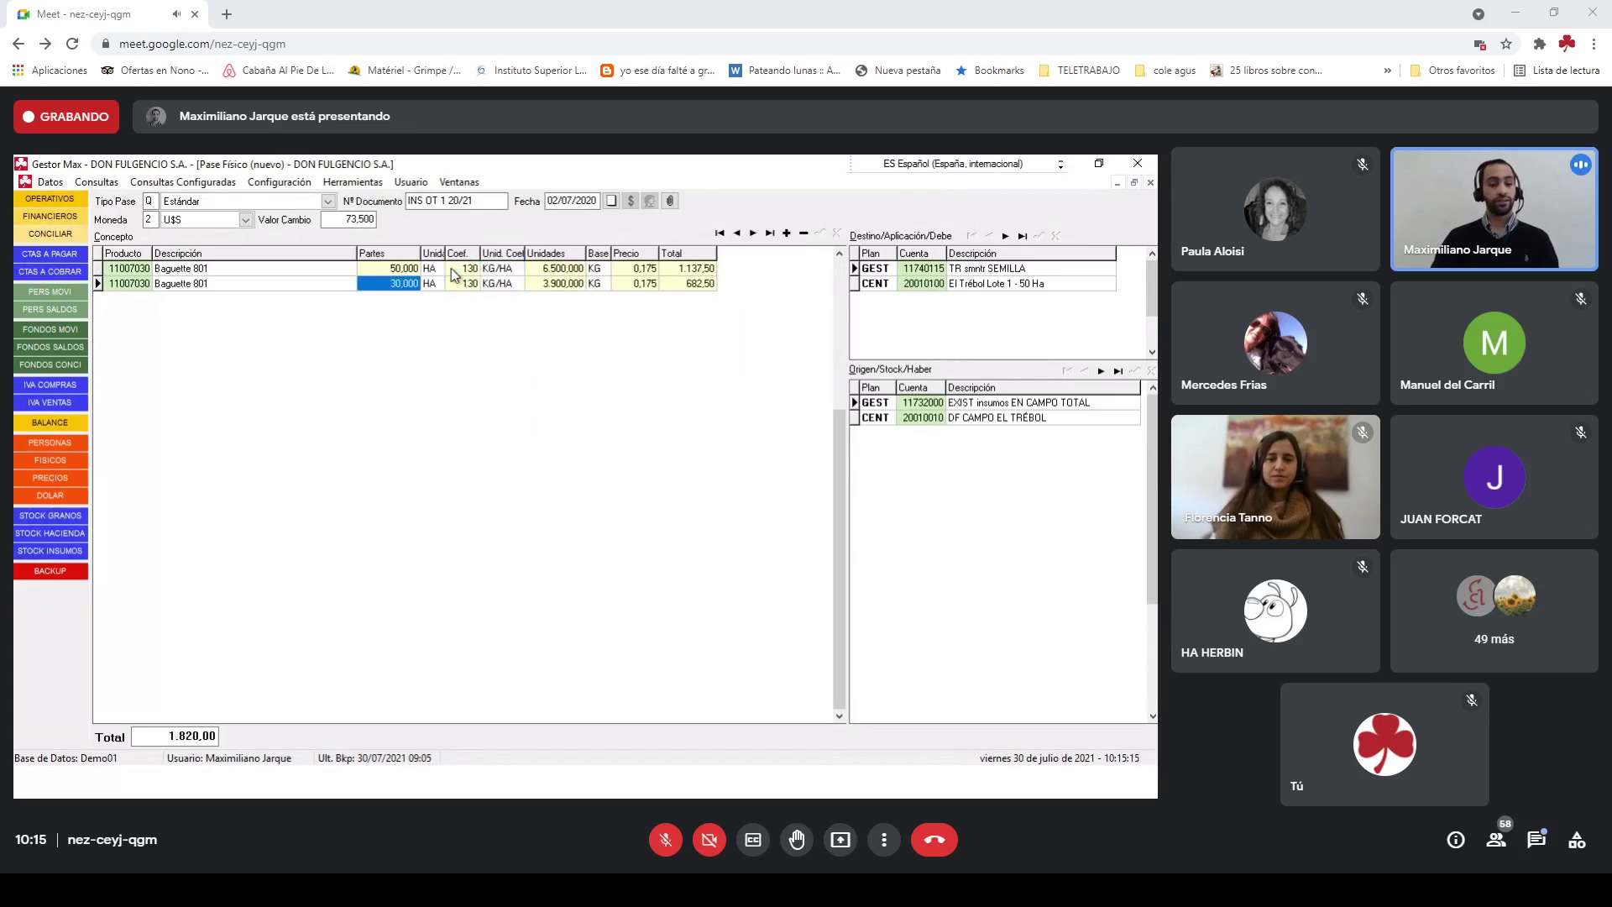
Step: Assign 20010200 - El Trébol Lote 2 - 30 Ha as the destination's CENT account for the 30 HA line
key("Right")
key("Right")
key("Return")
key("Return")
key("Return")
key("Return")
key("Return")
key("Return")
key("Return")
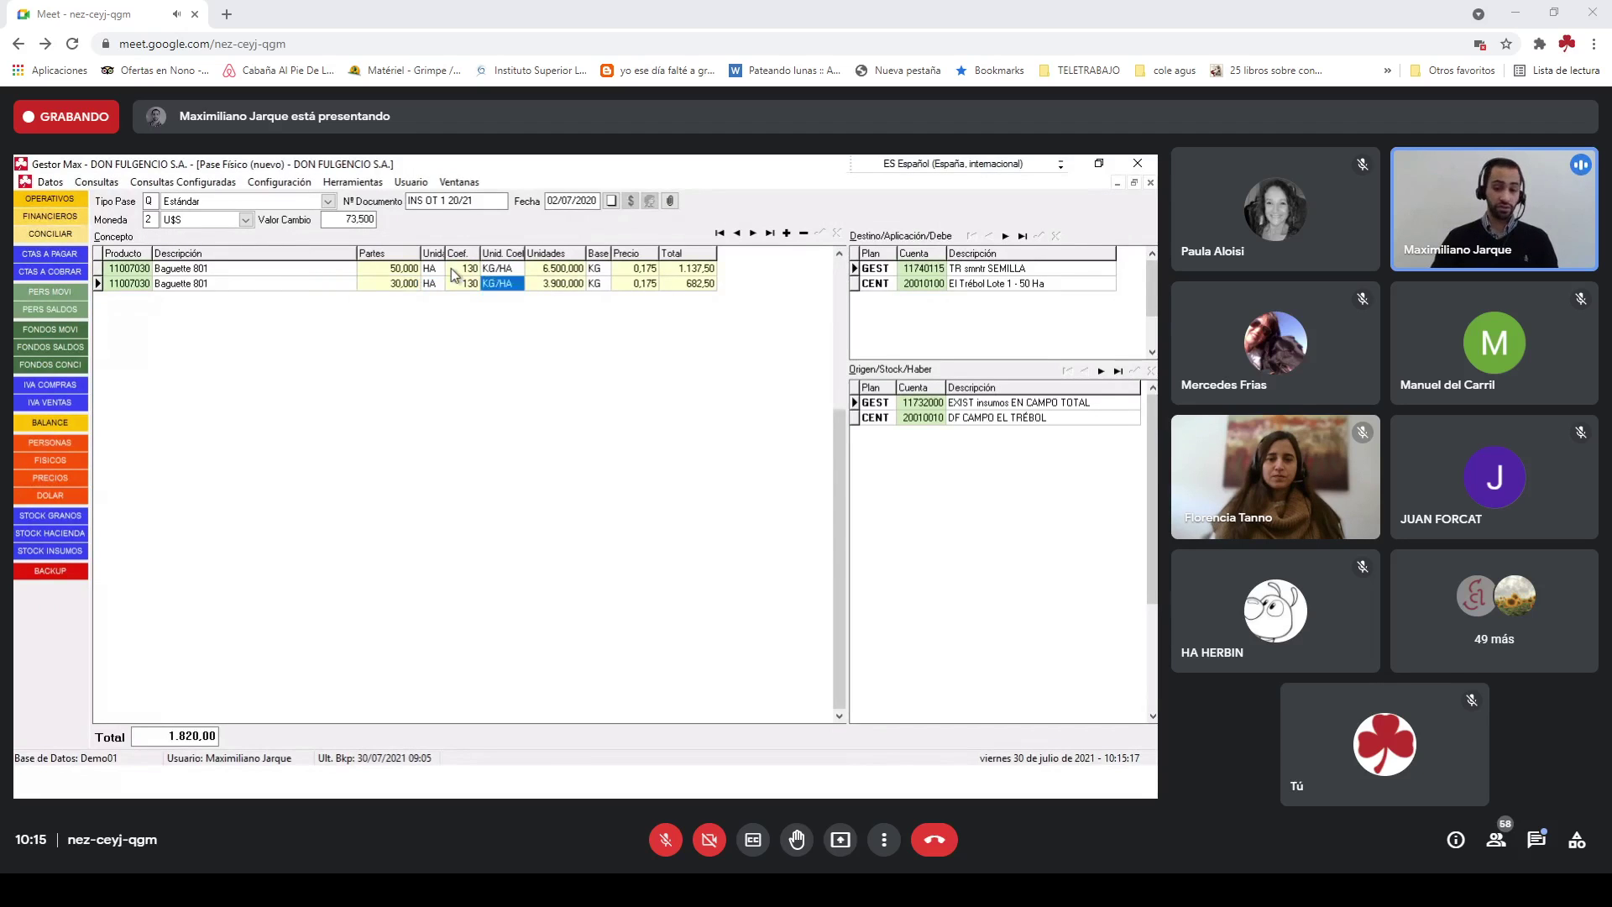
key("Return")
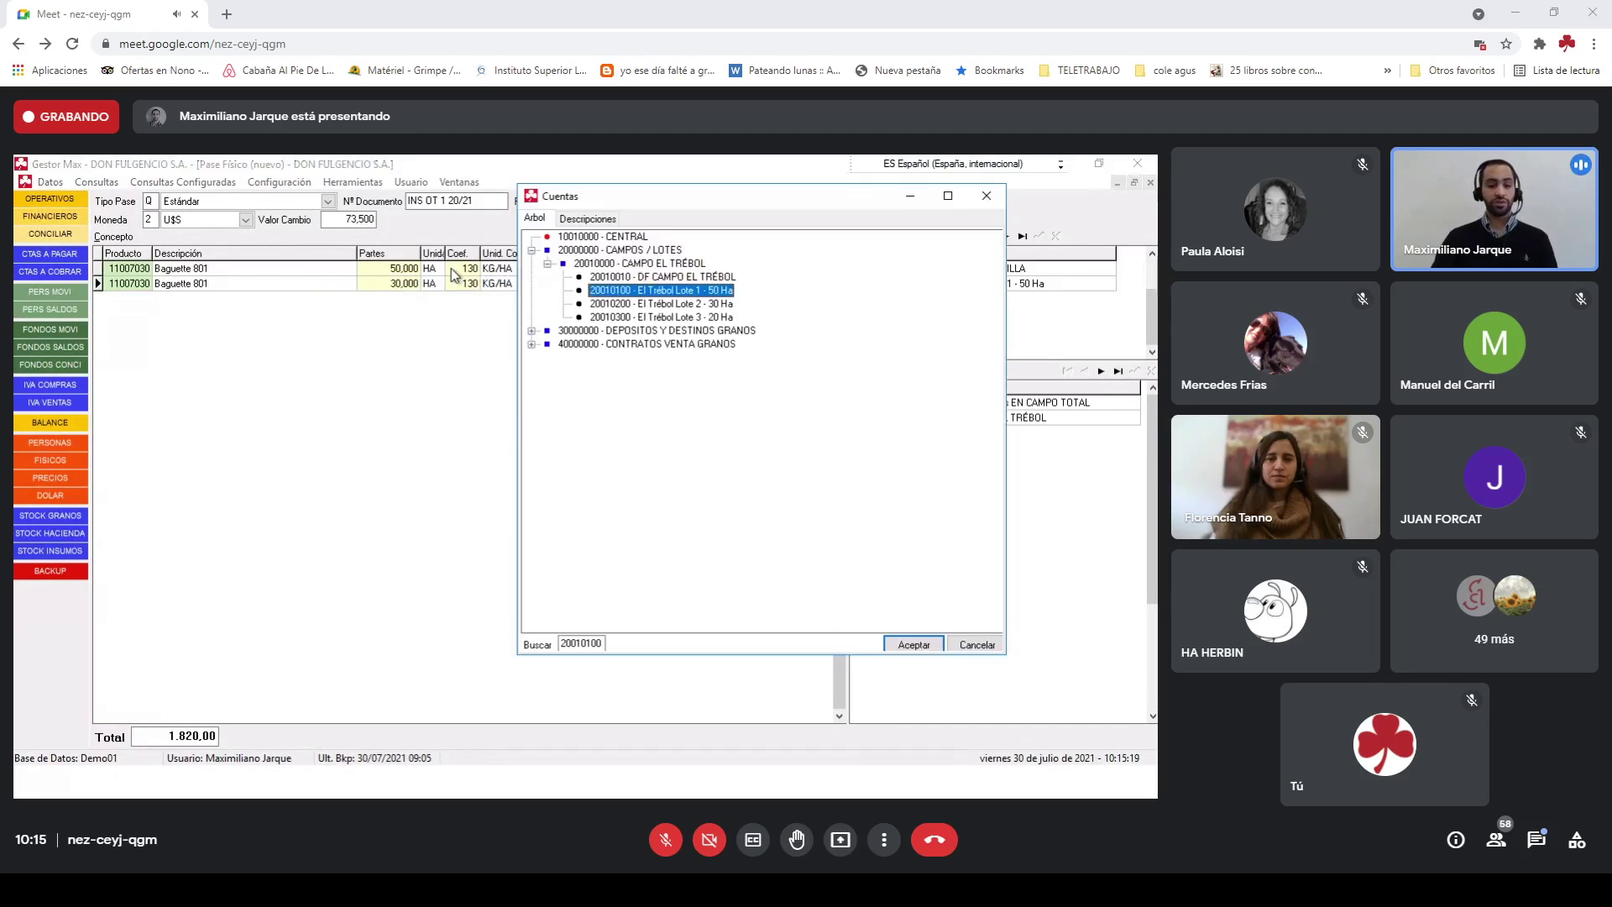
key("Return")
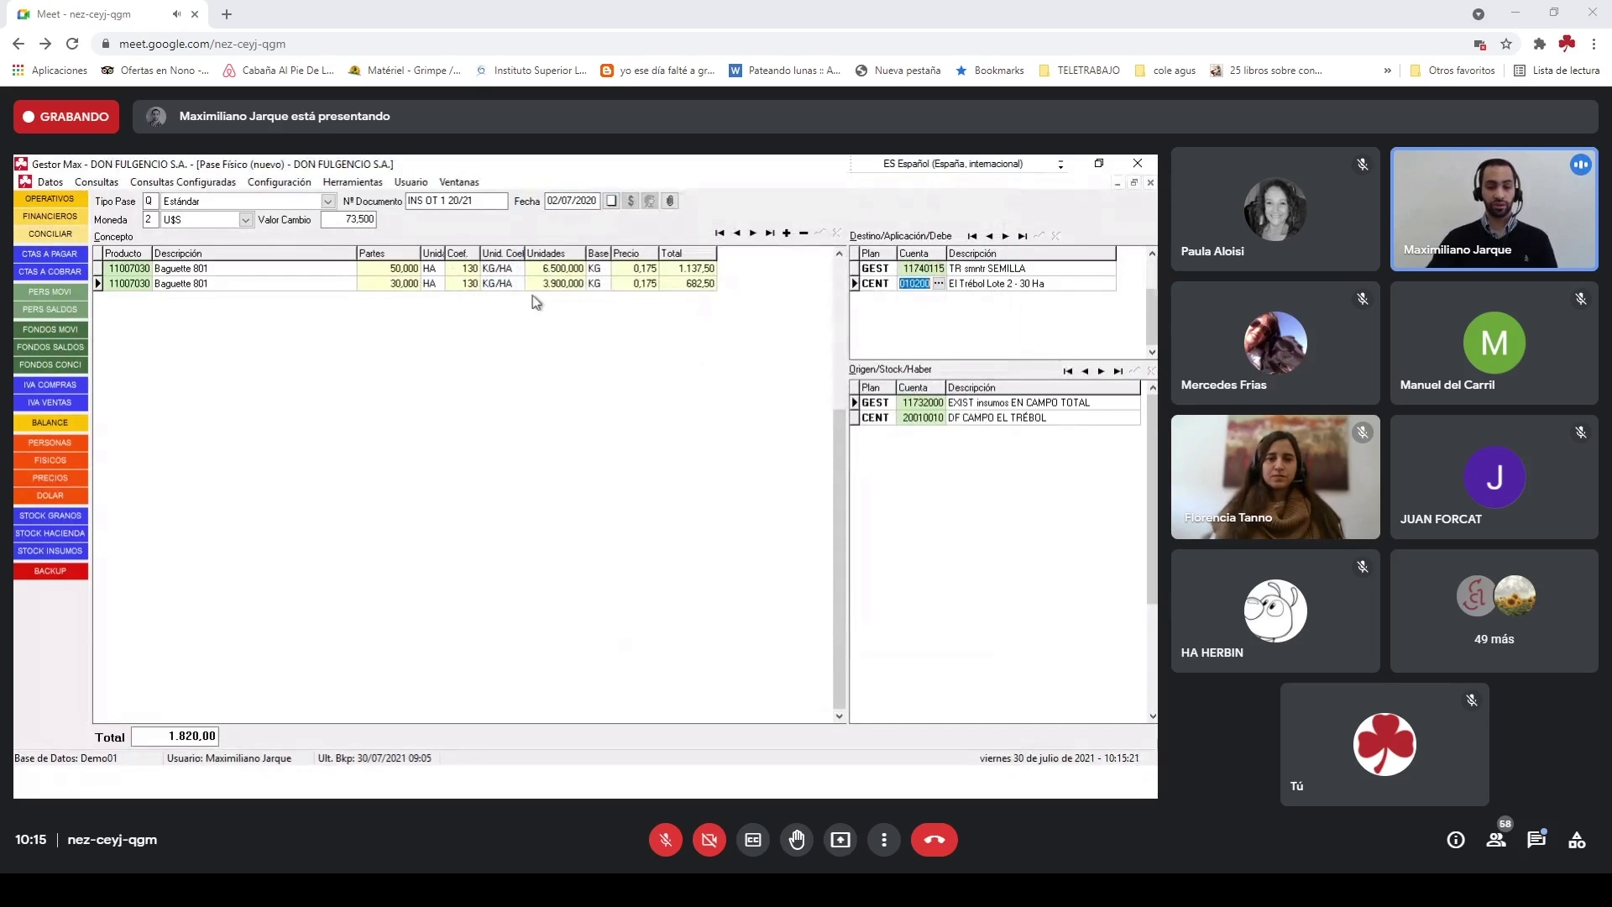
Step: Check the 50 HA Baguette 801 line and switch to the presentation to consult the work order's inputs
left_click(540, 269)
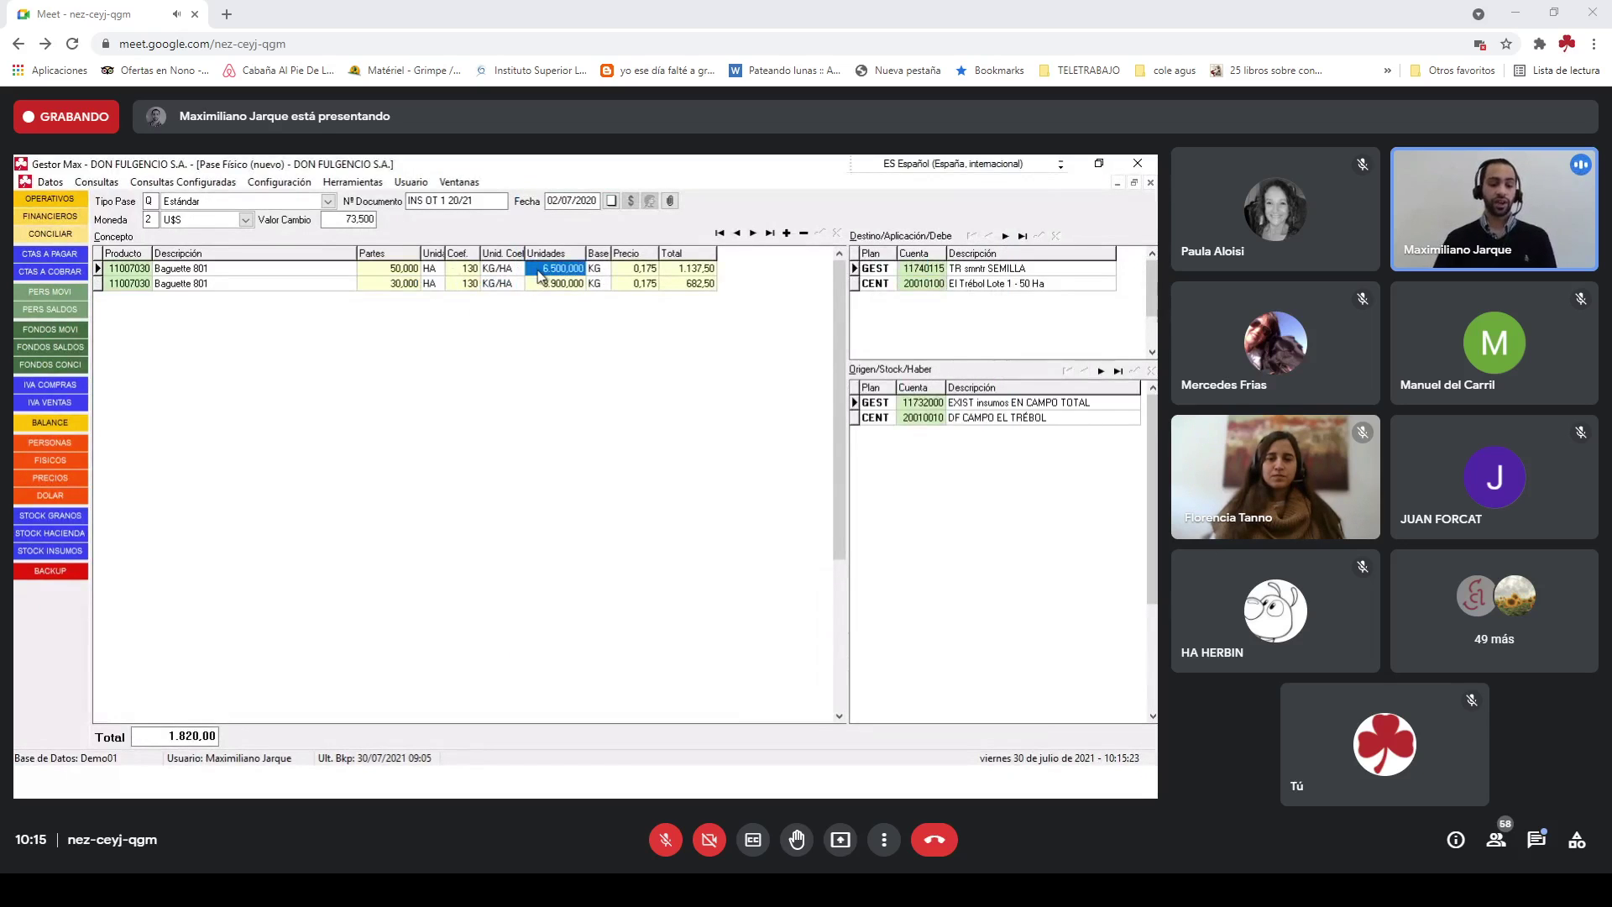
key("alt+Tab")
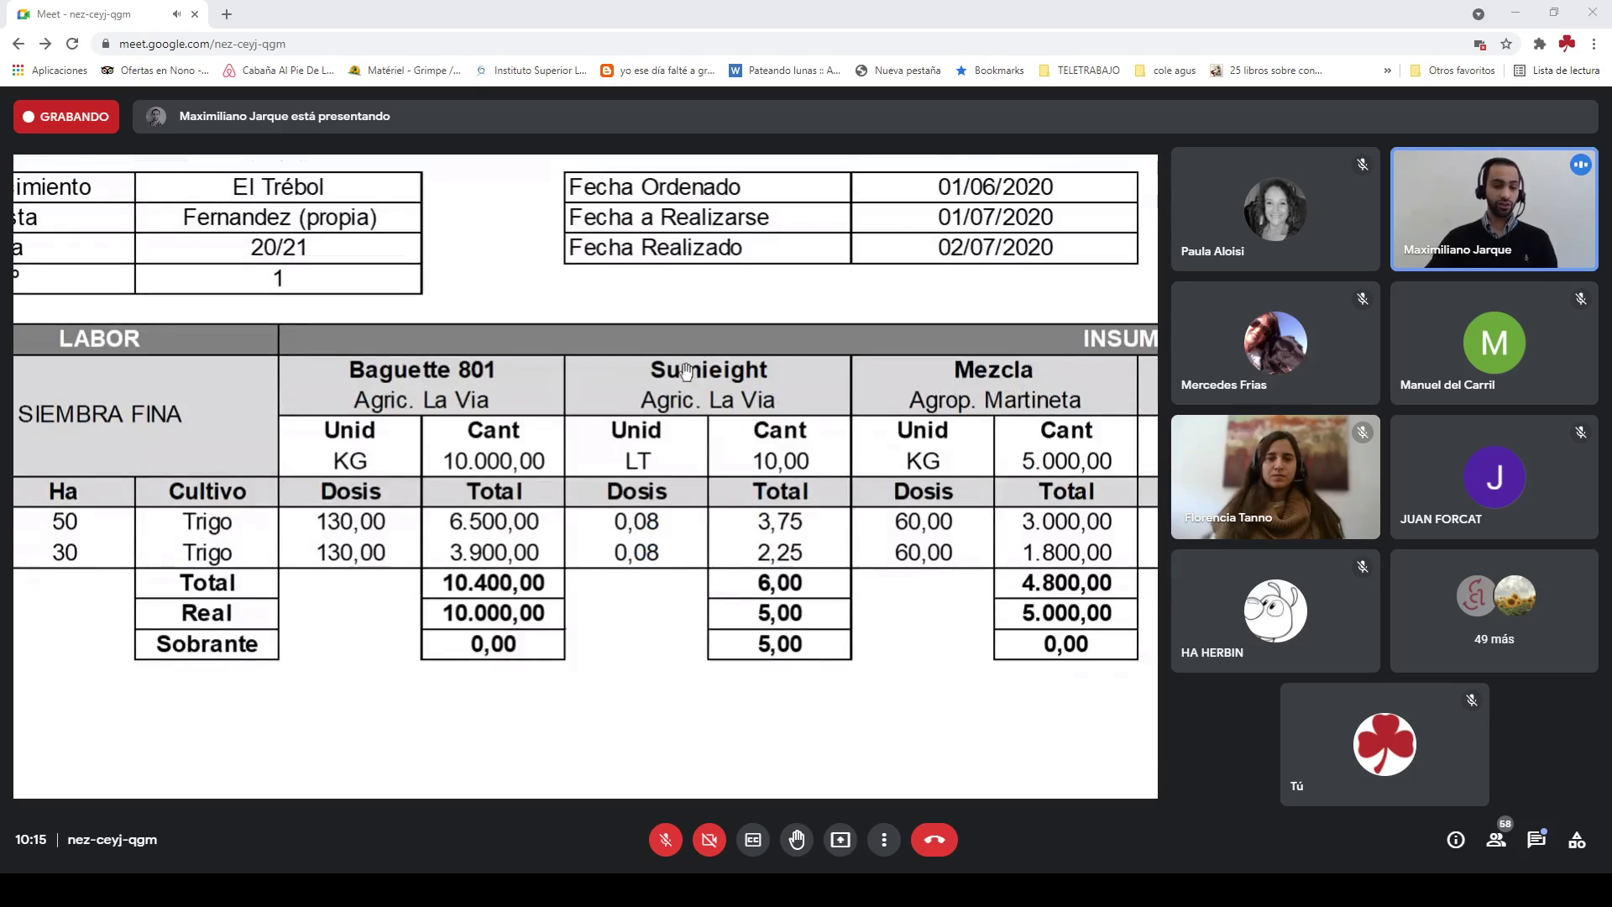
Step: Return to Gestor Max and duplicate the 50 HA and 30 HA Baguette 801 lines
key("alt+Tab")
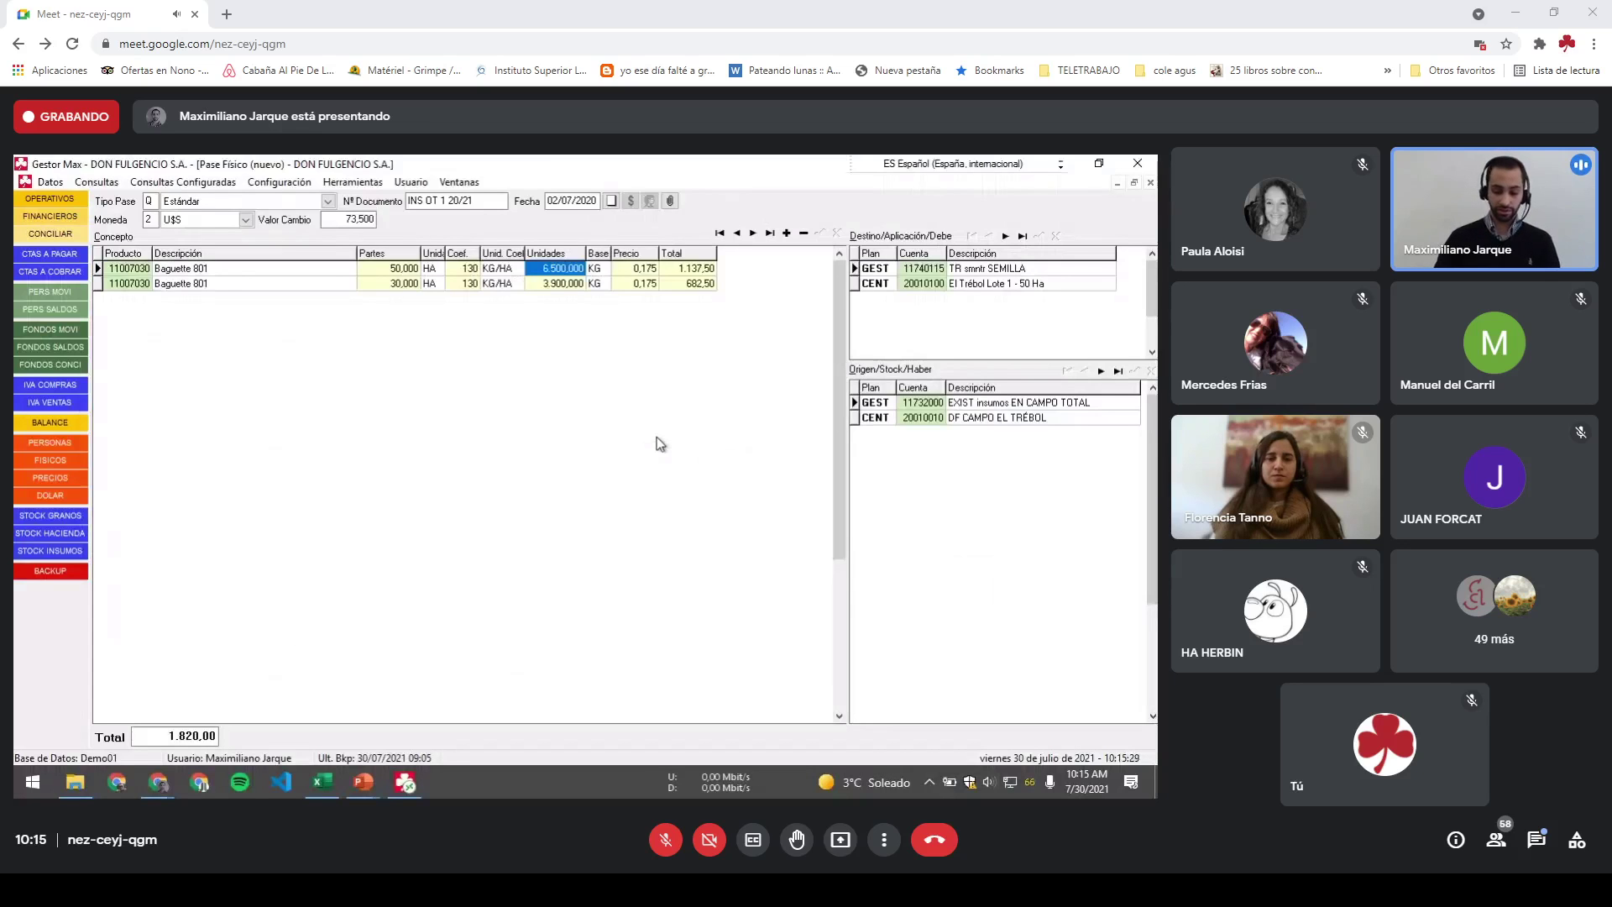
key("ctrl+d")
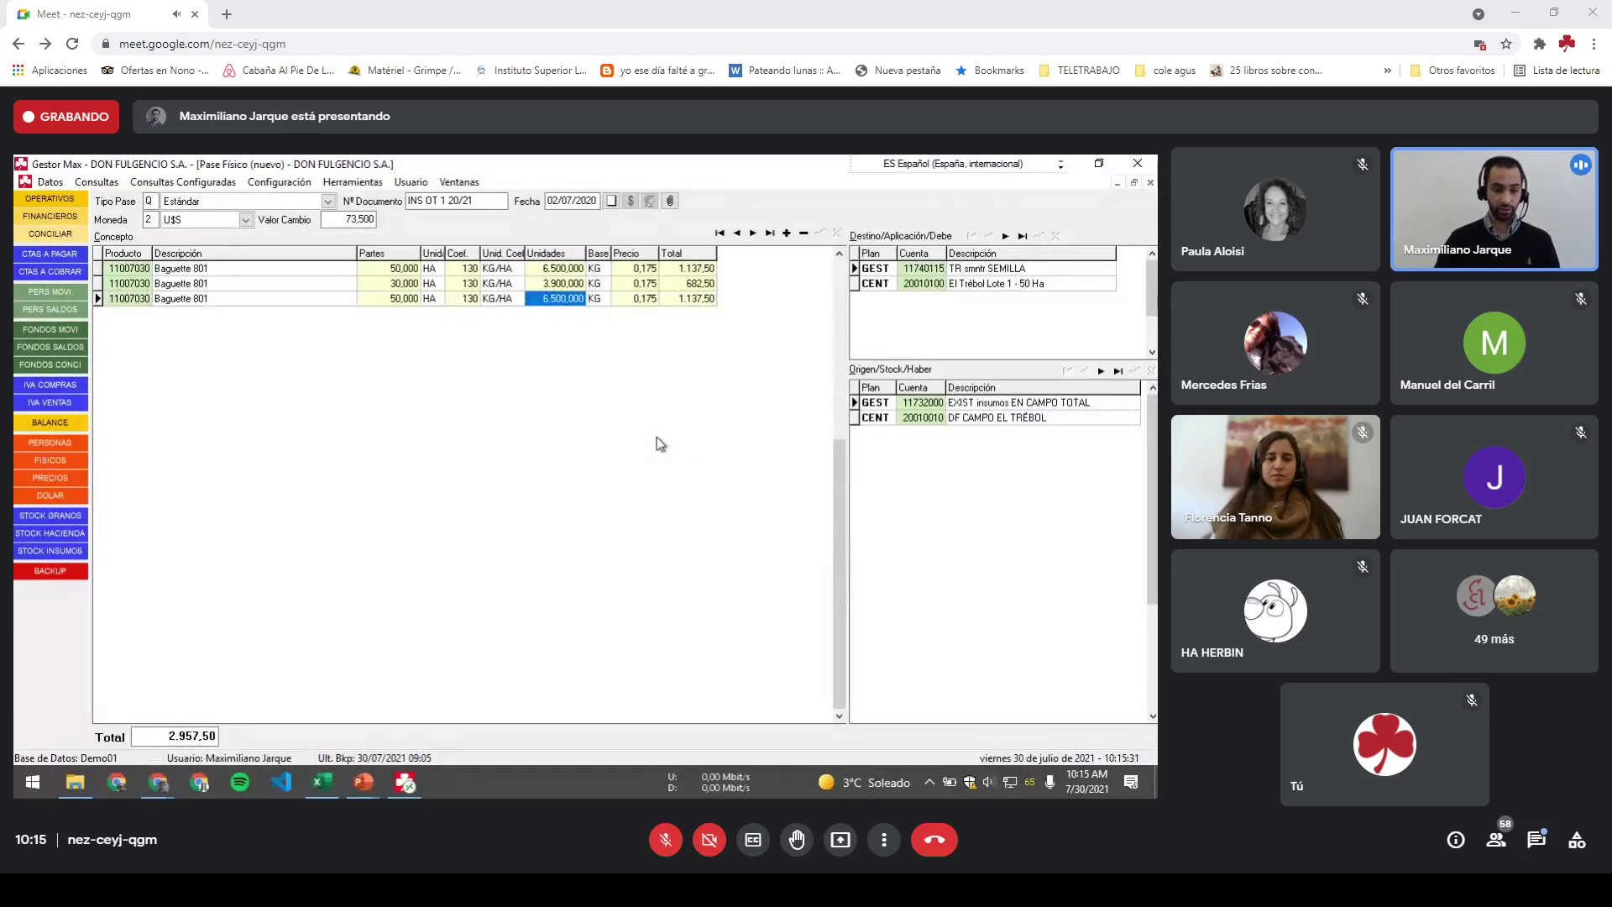
key("Up")
key("ctrl+d")
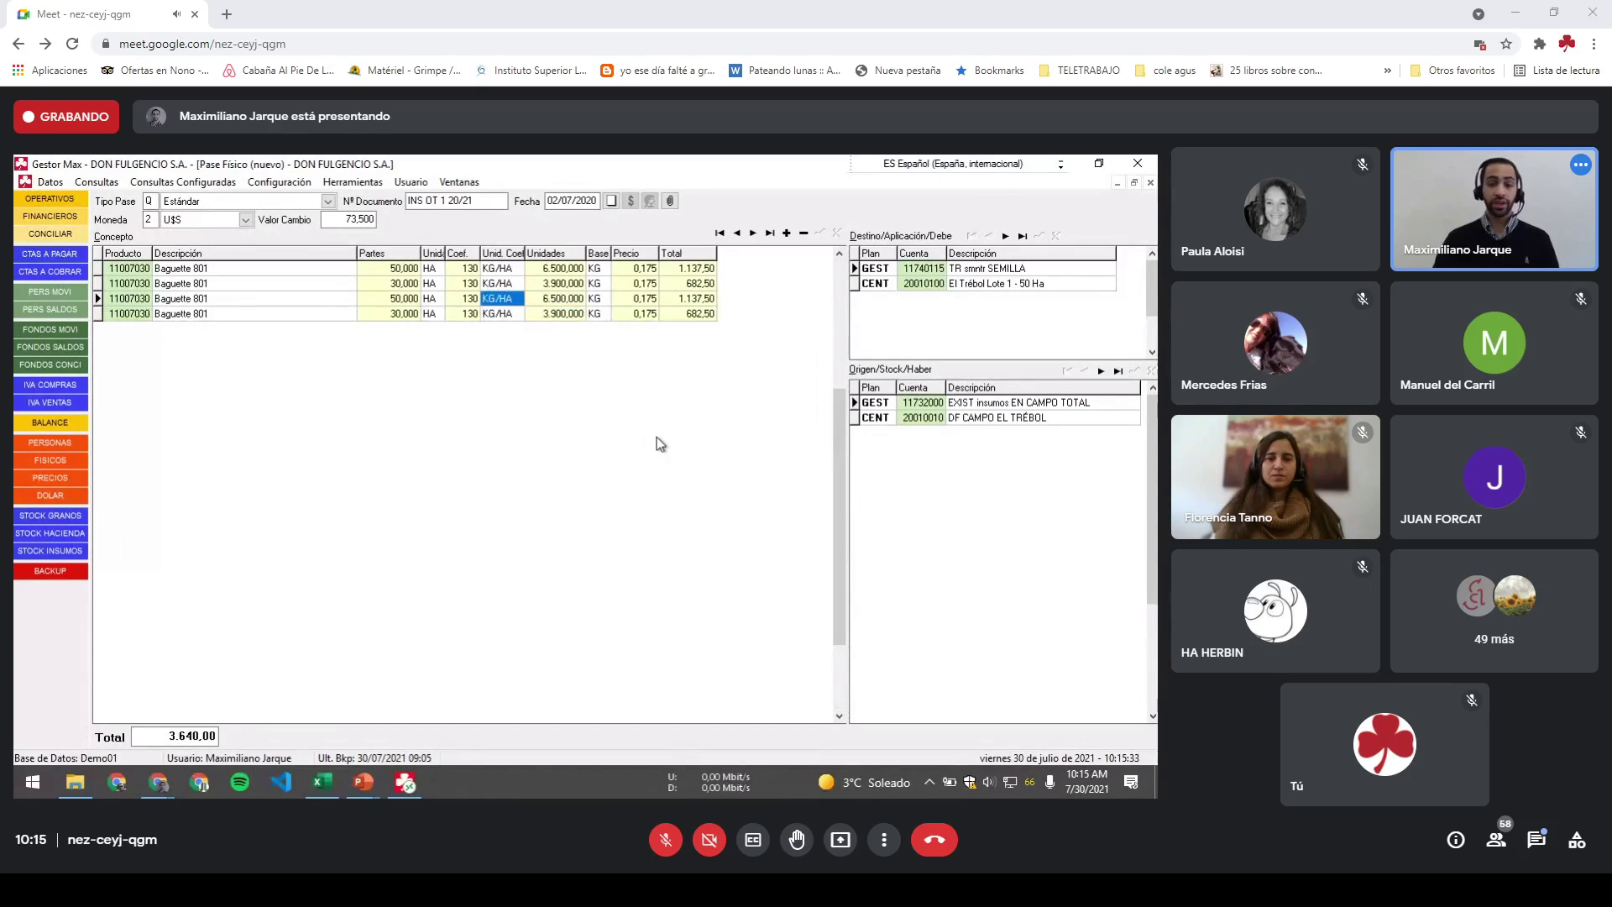
Step: Compare the destination accounts of the Baguette 801 lines and return to the description of the copied 50 HA line
key("Up")
key("Up")
key("Down")
key("Down")
key("Down")
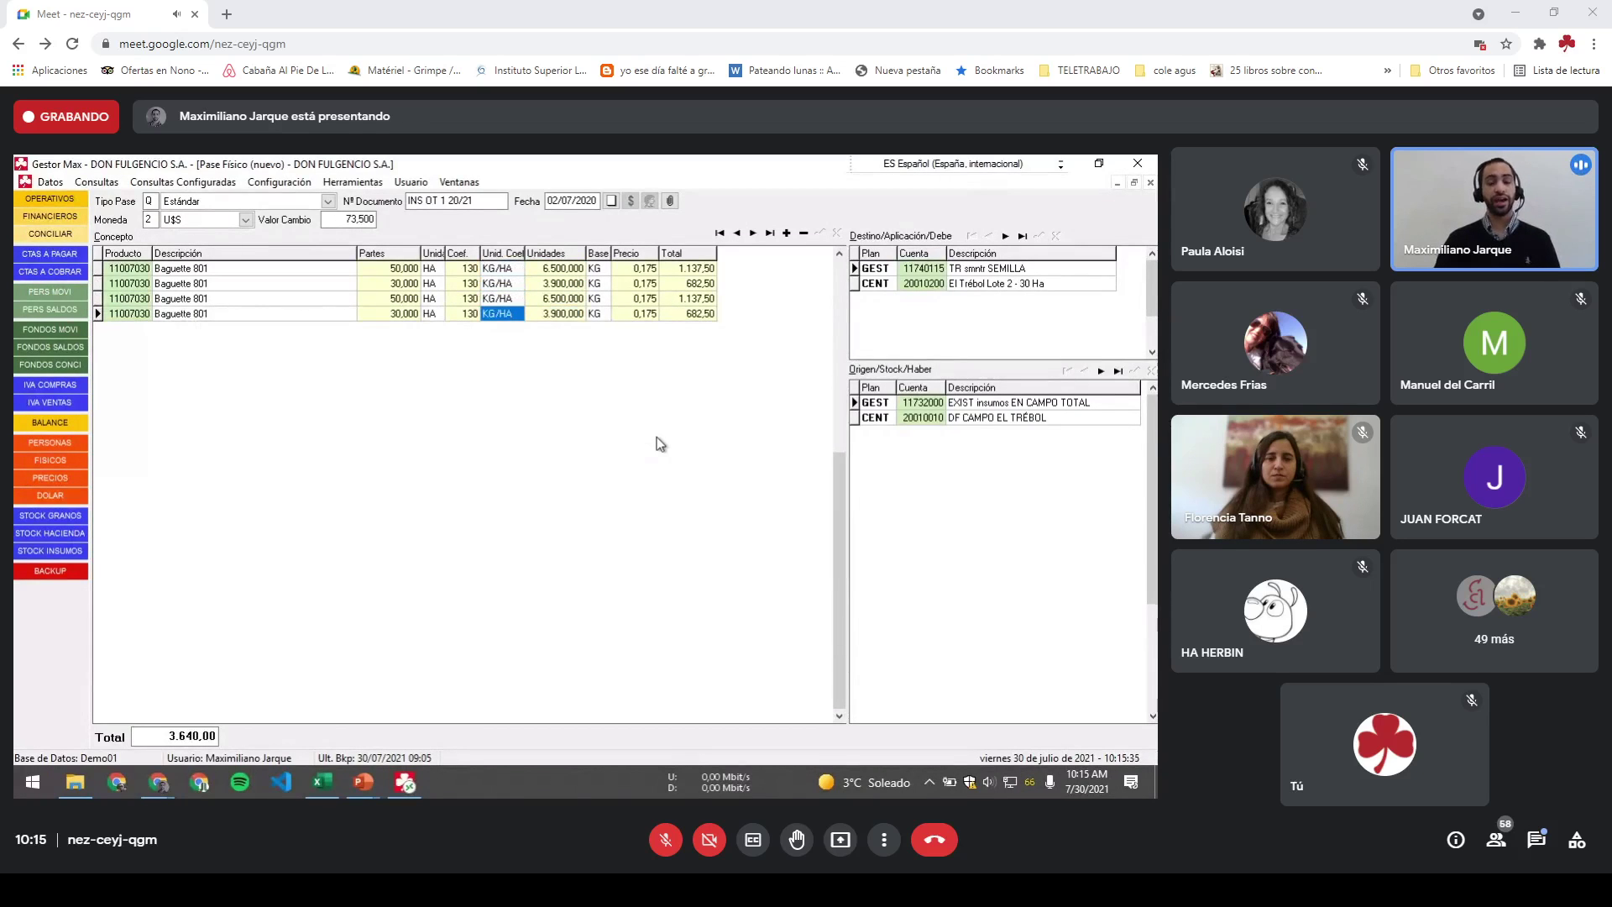
key("Left")
key("Left")
key("Left")
key("Left")
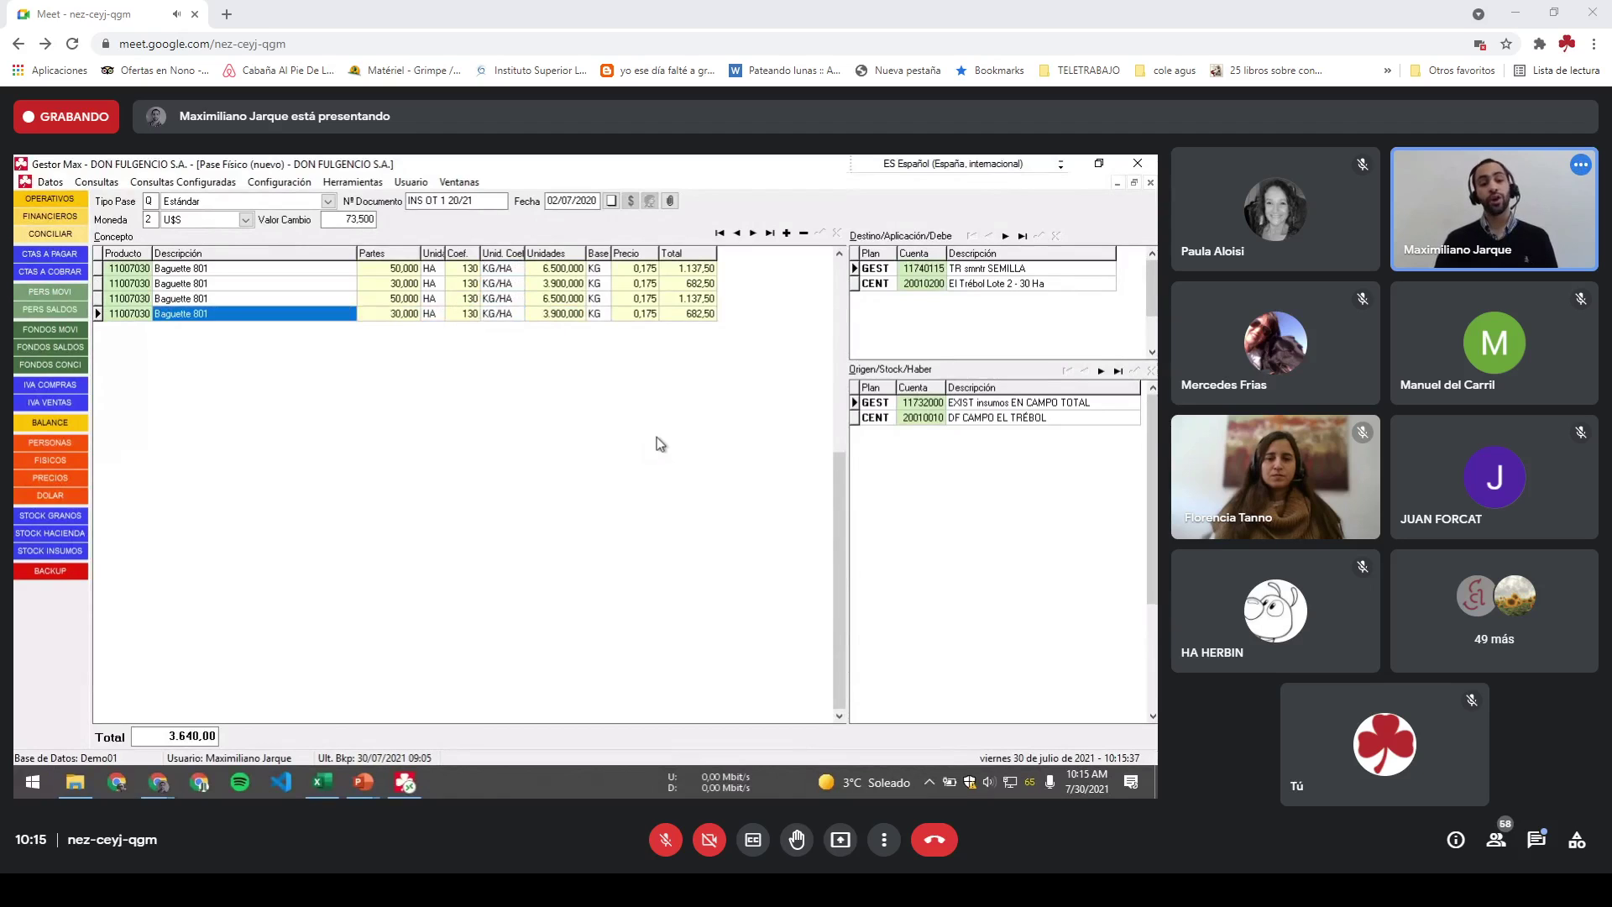
key("Up")
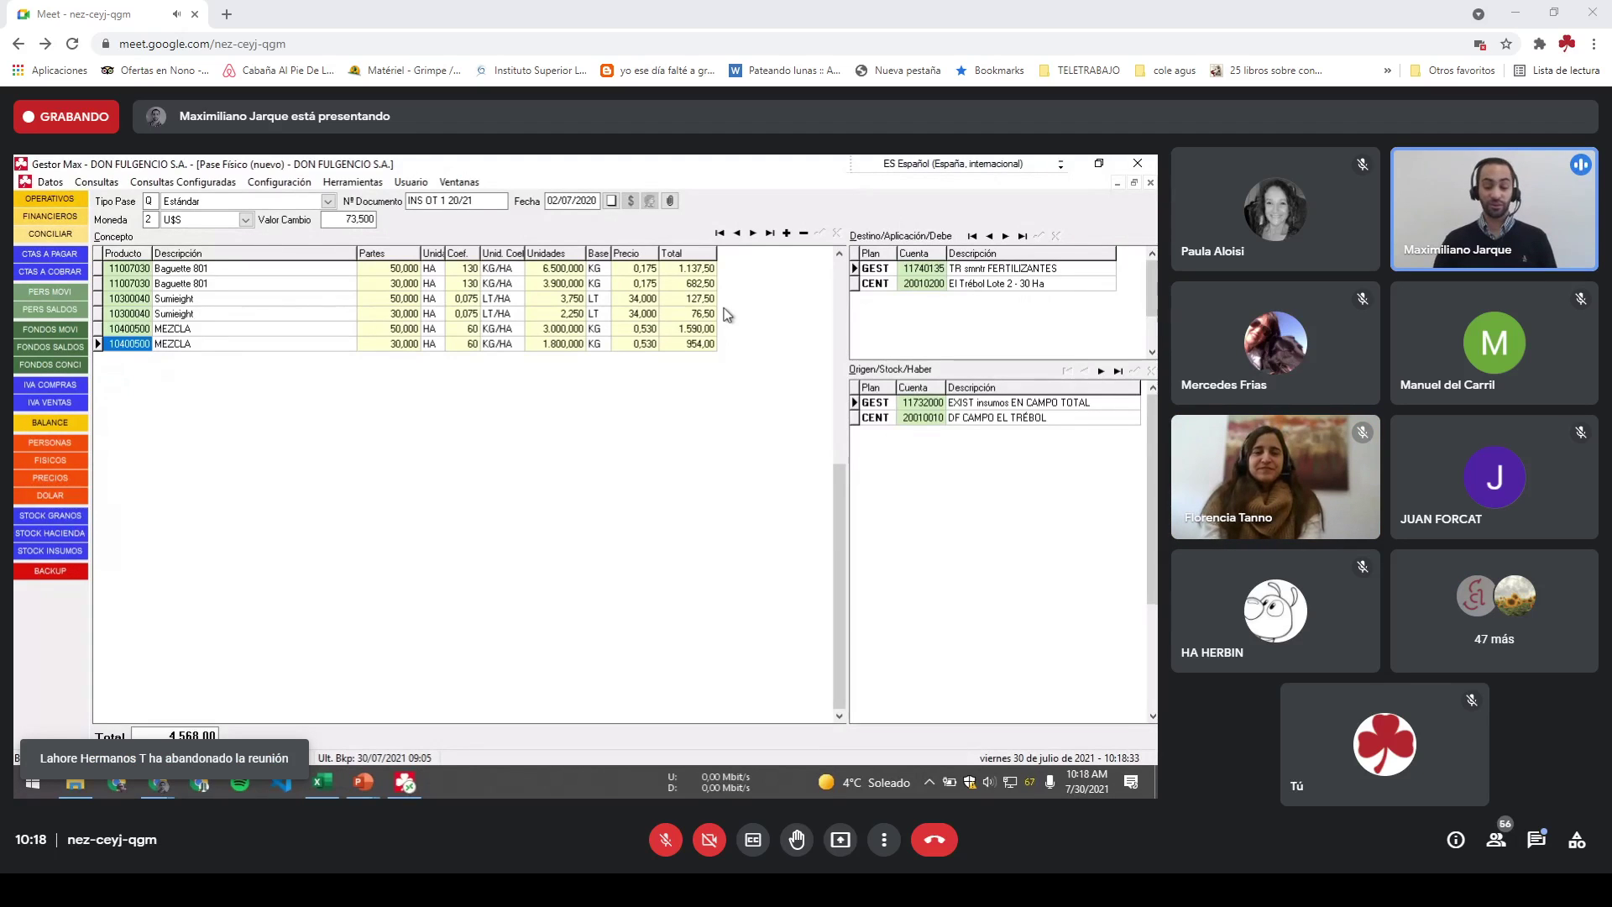
Step: Check the destination and origin GEST and CENT accounts assigned to the 30 HA MEZCLA line
key("Tab")
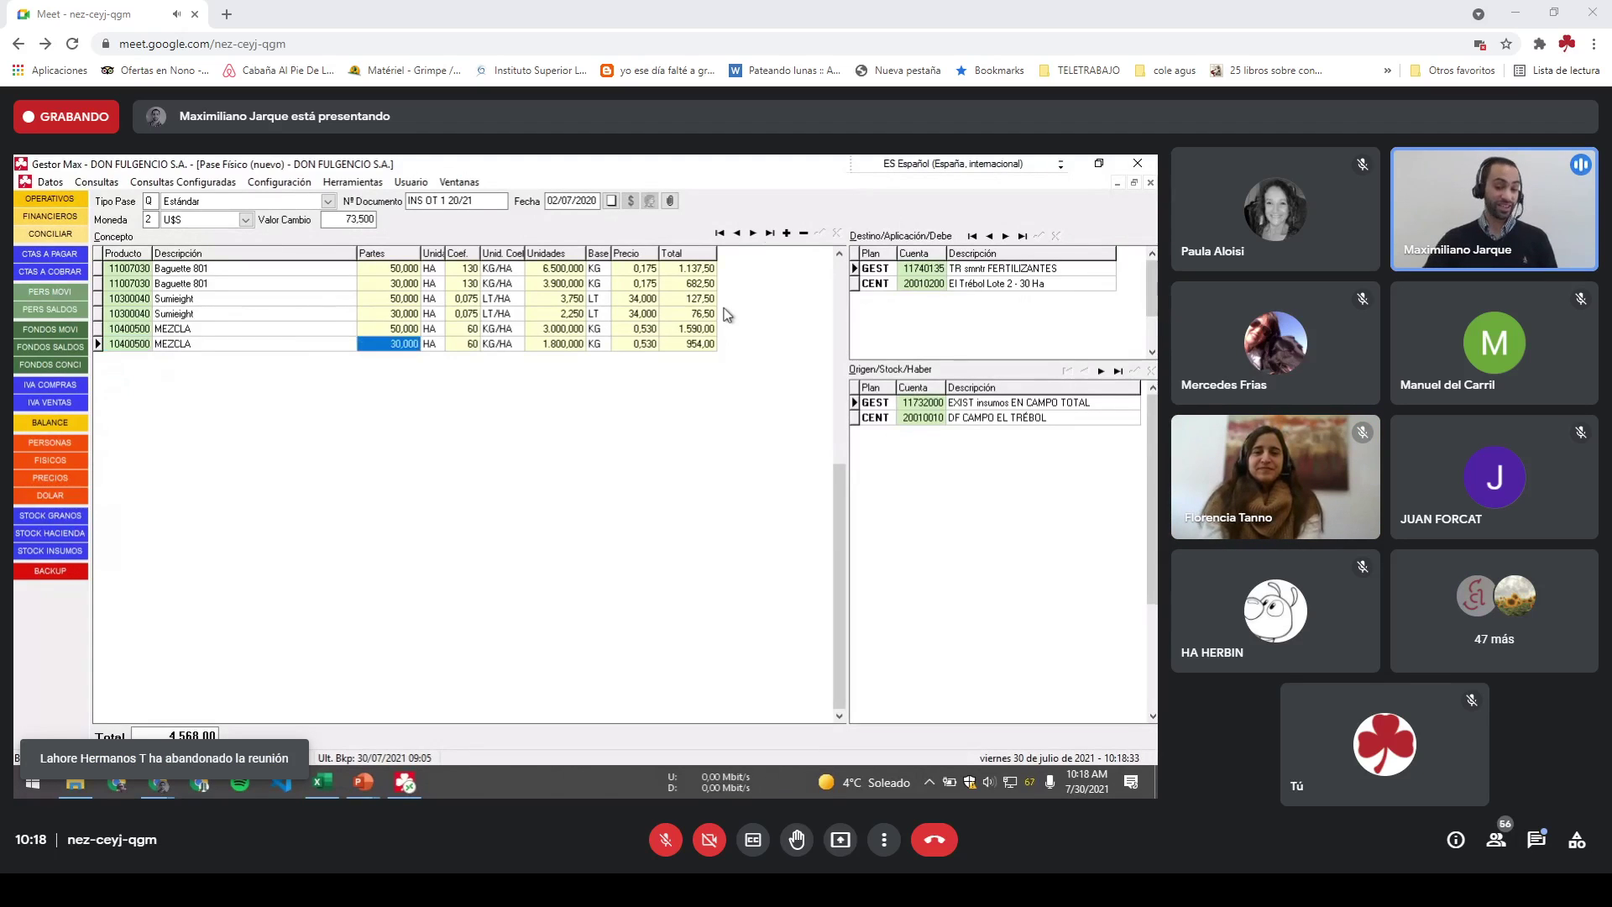
left_click(923, 284)
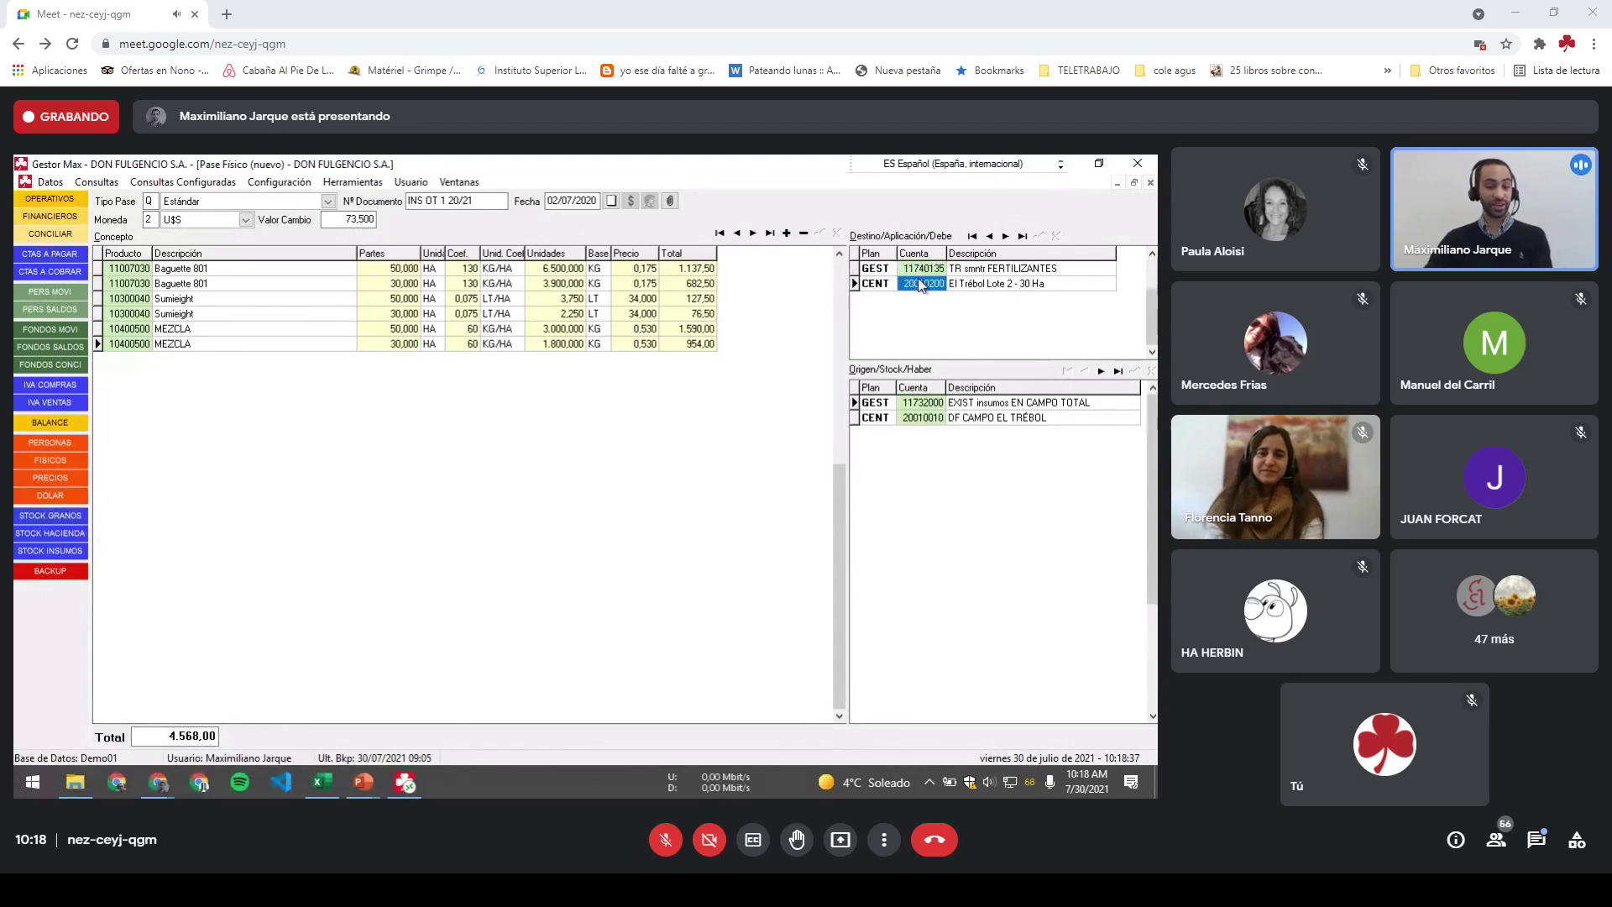
left_click(922, 268)
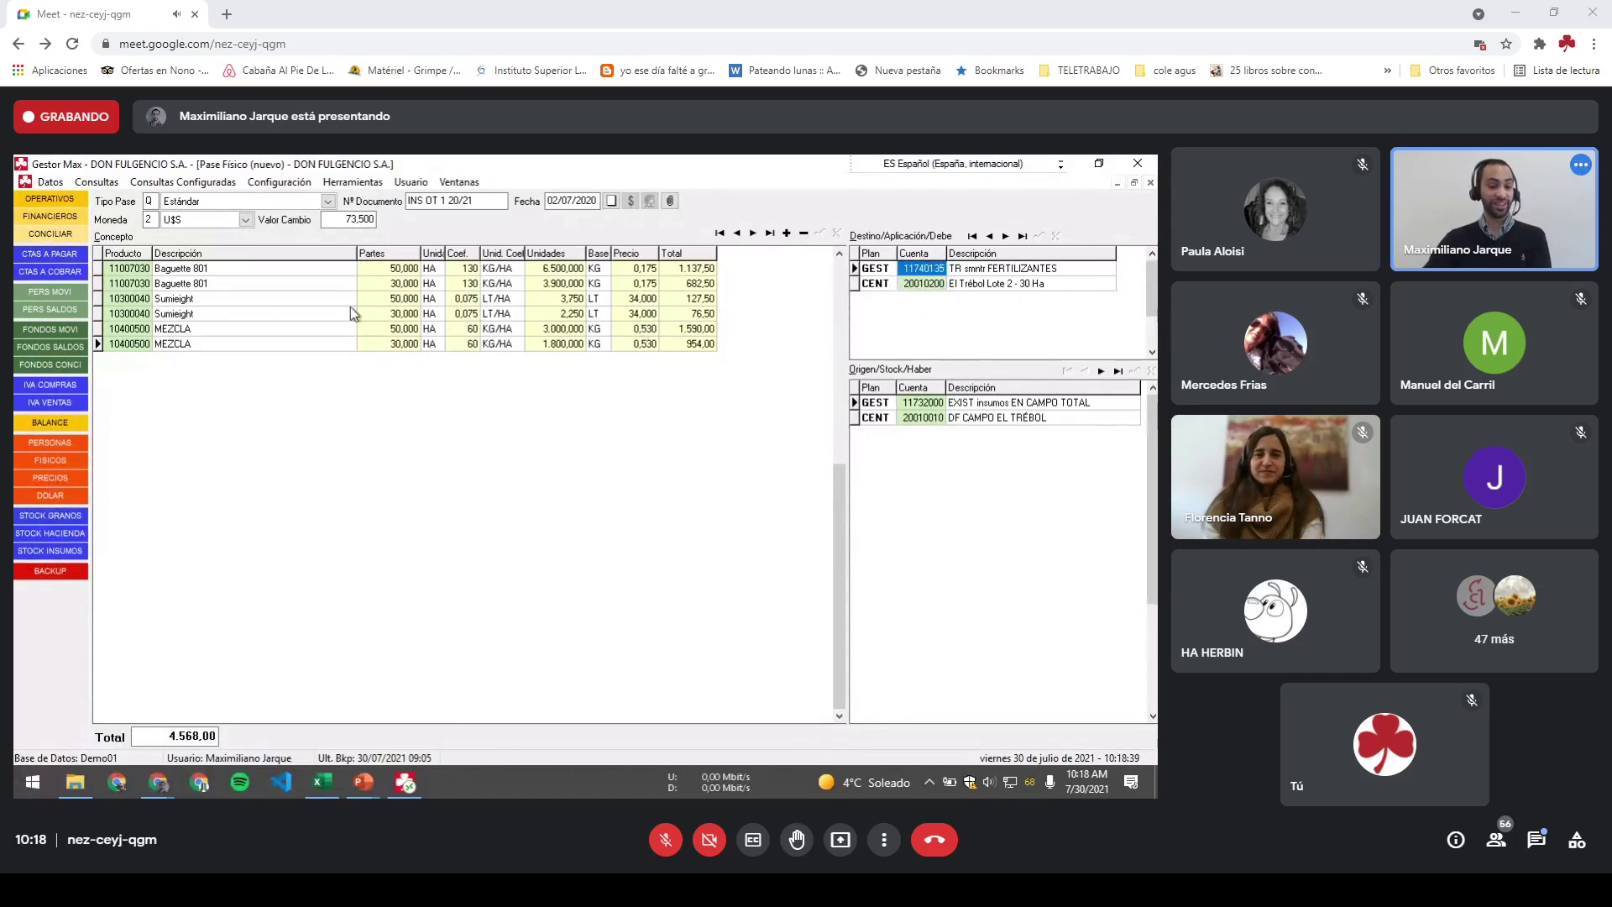
left_click(229, 344)
left_click(922, 272)
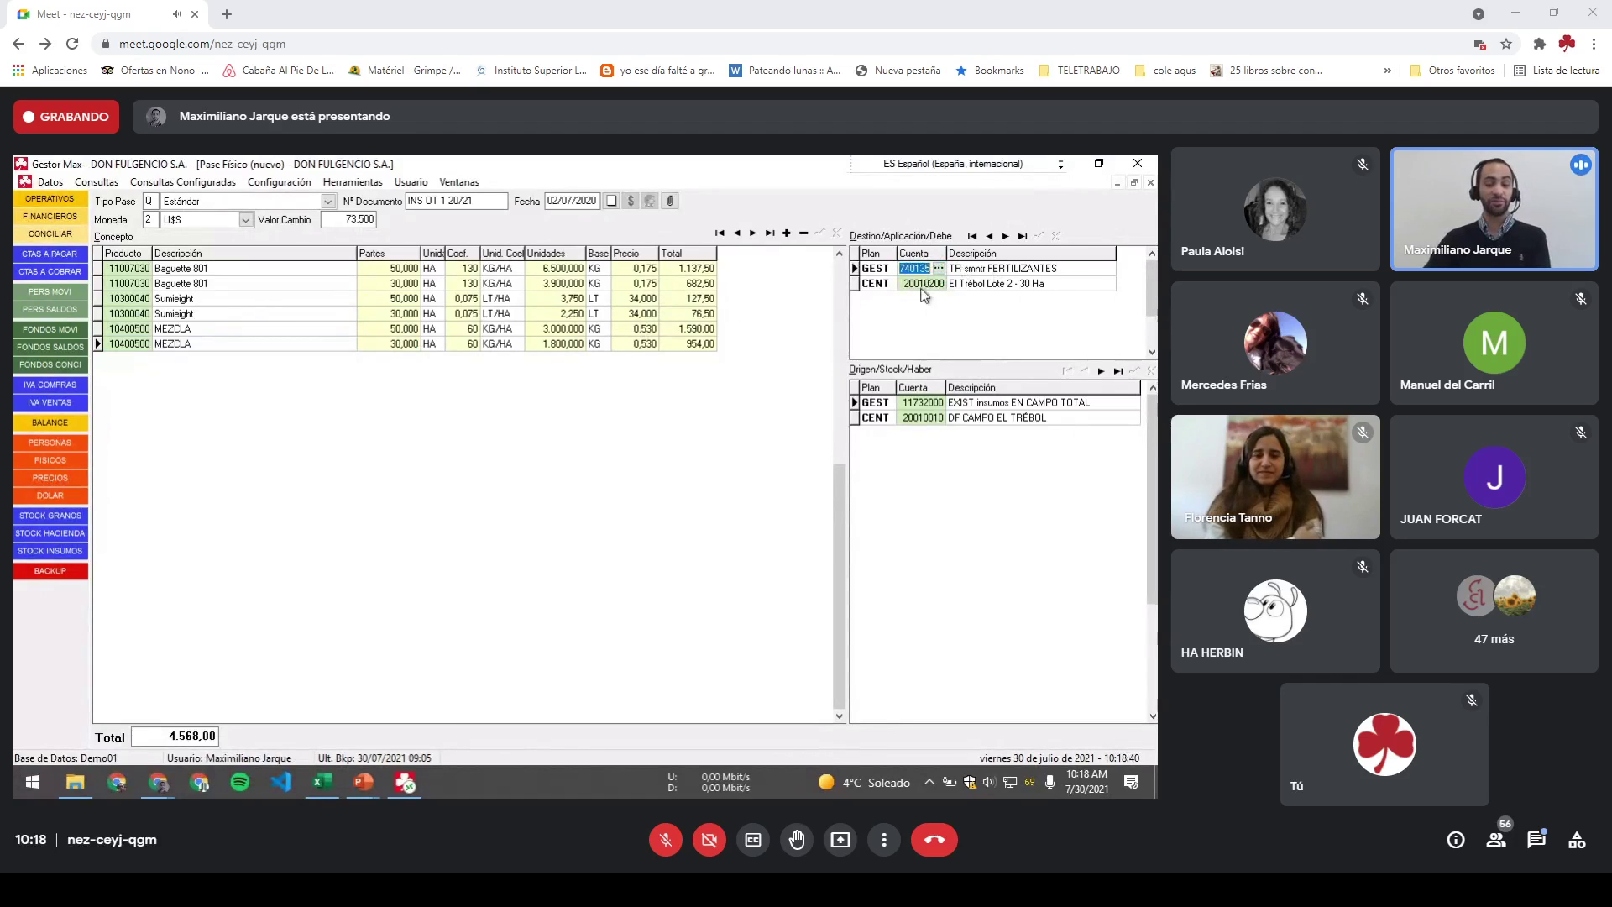
left_click(940, 406)
left_click(940, 420)
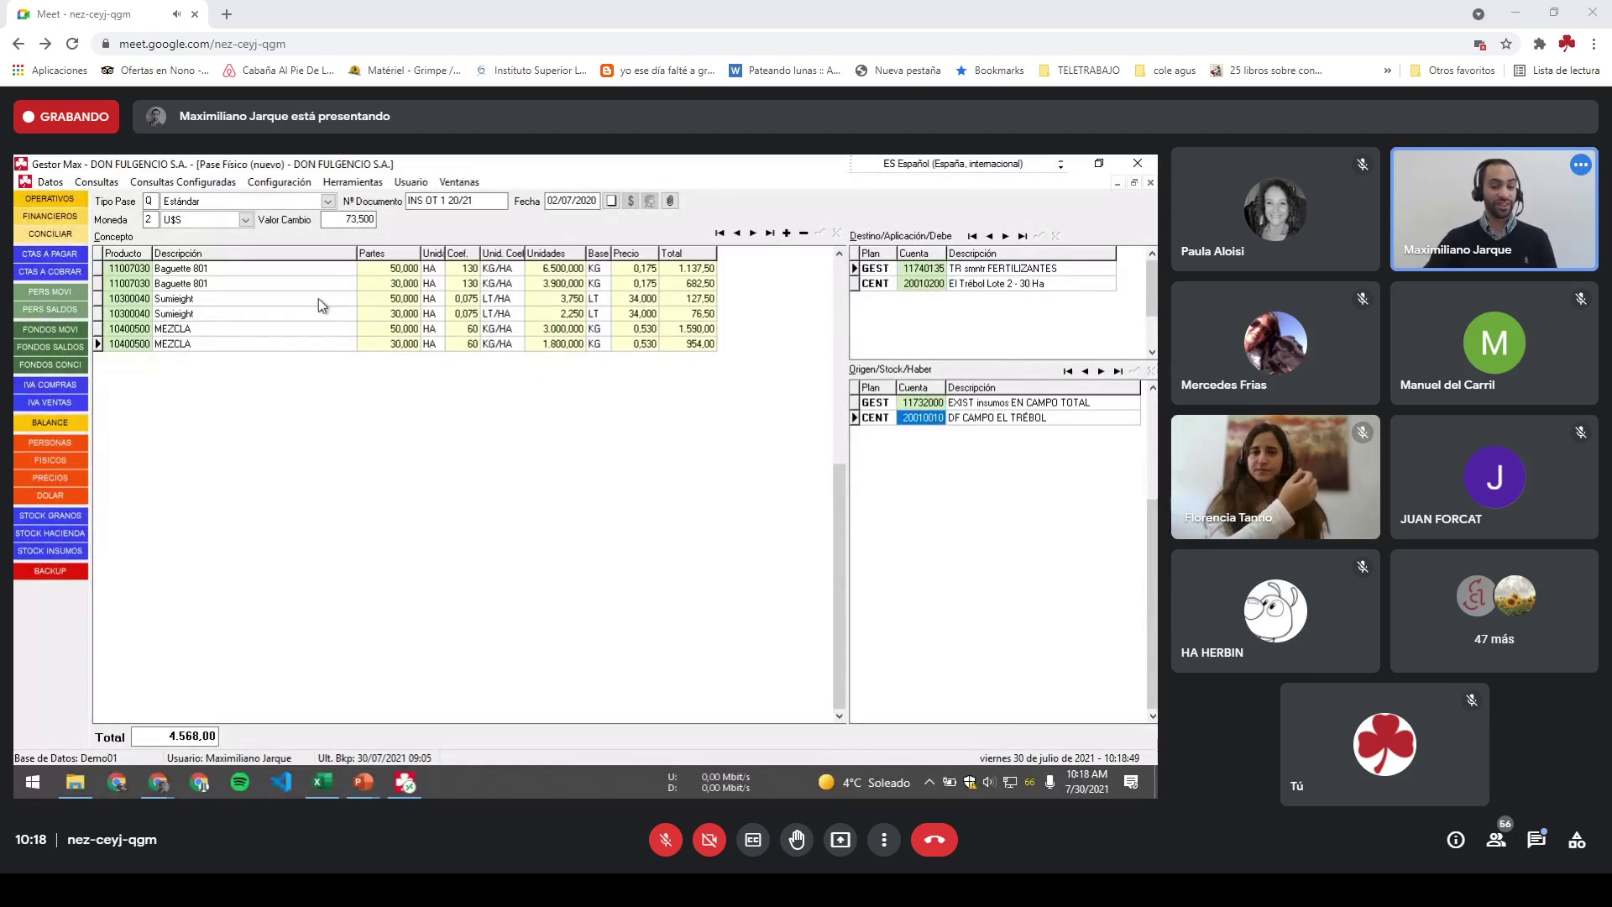
left_click(924, 284)
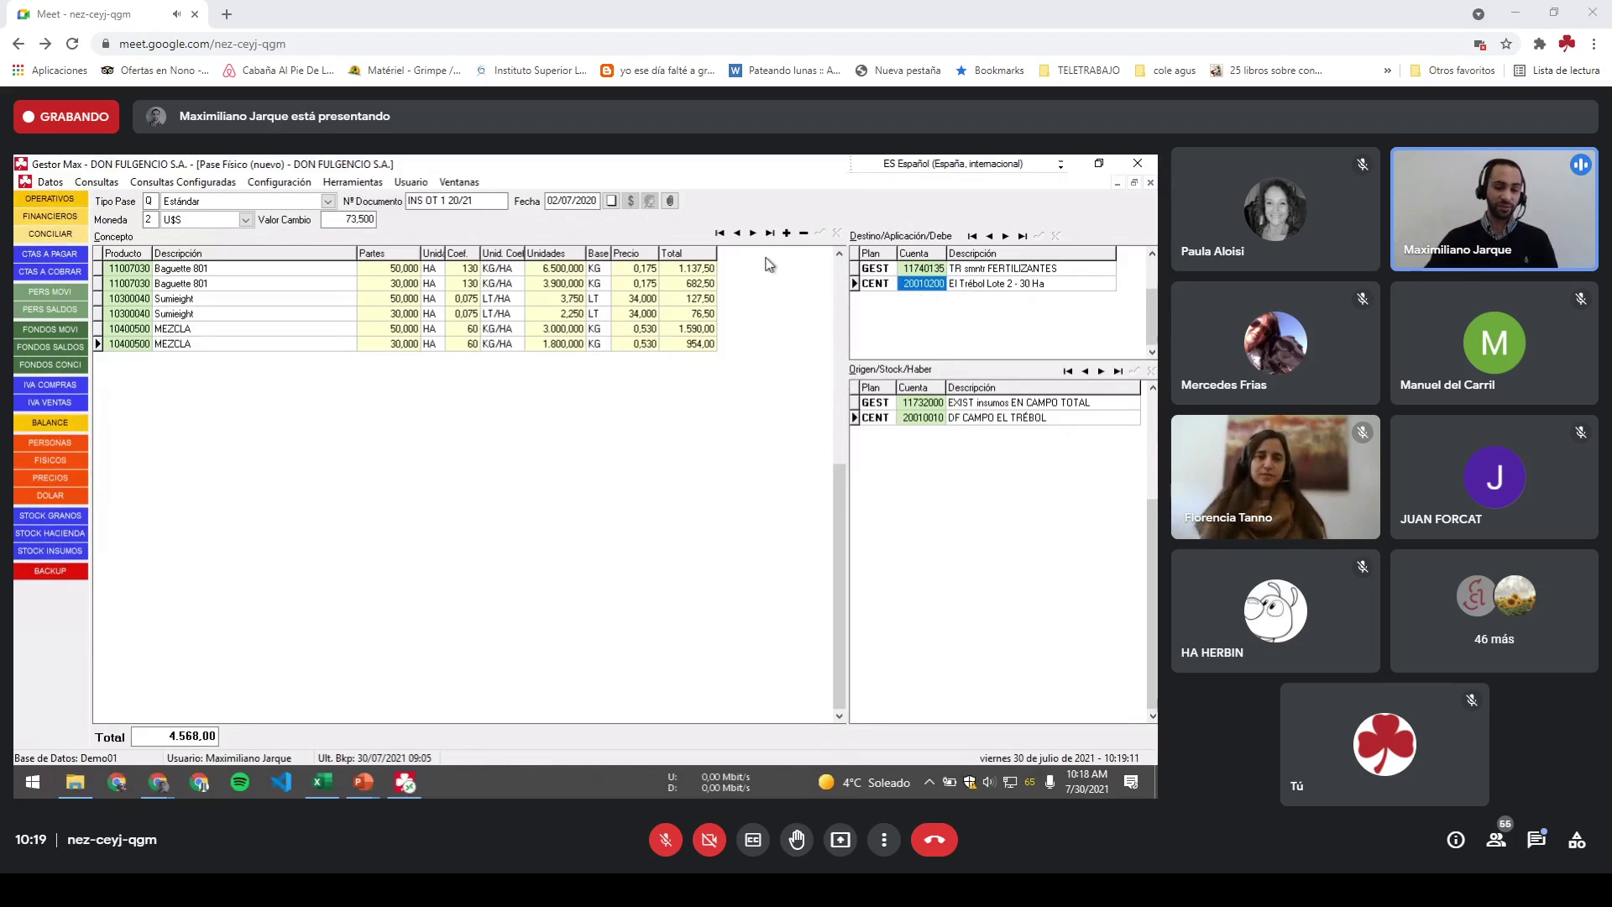
left_click(786, 233)
left_click(283, 359)
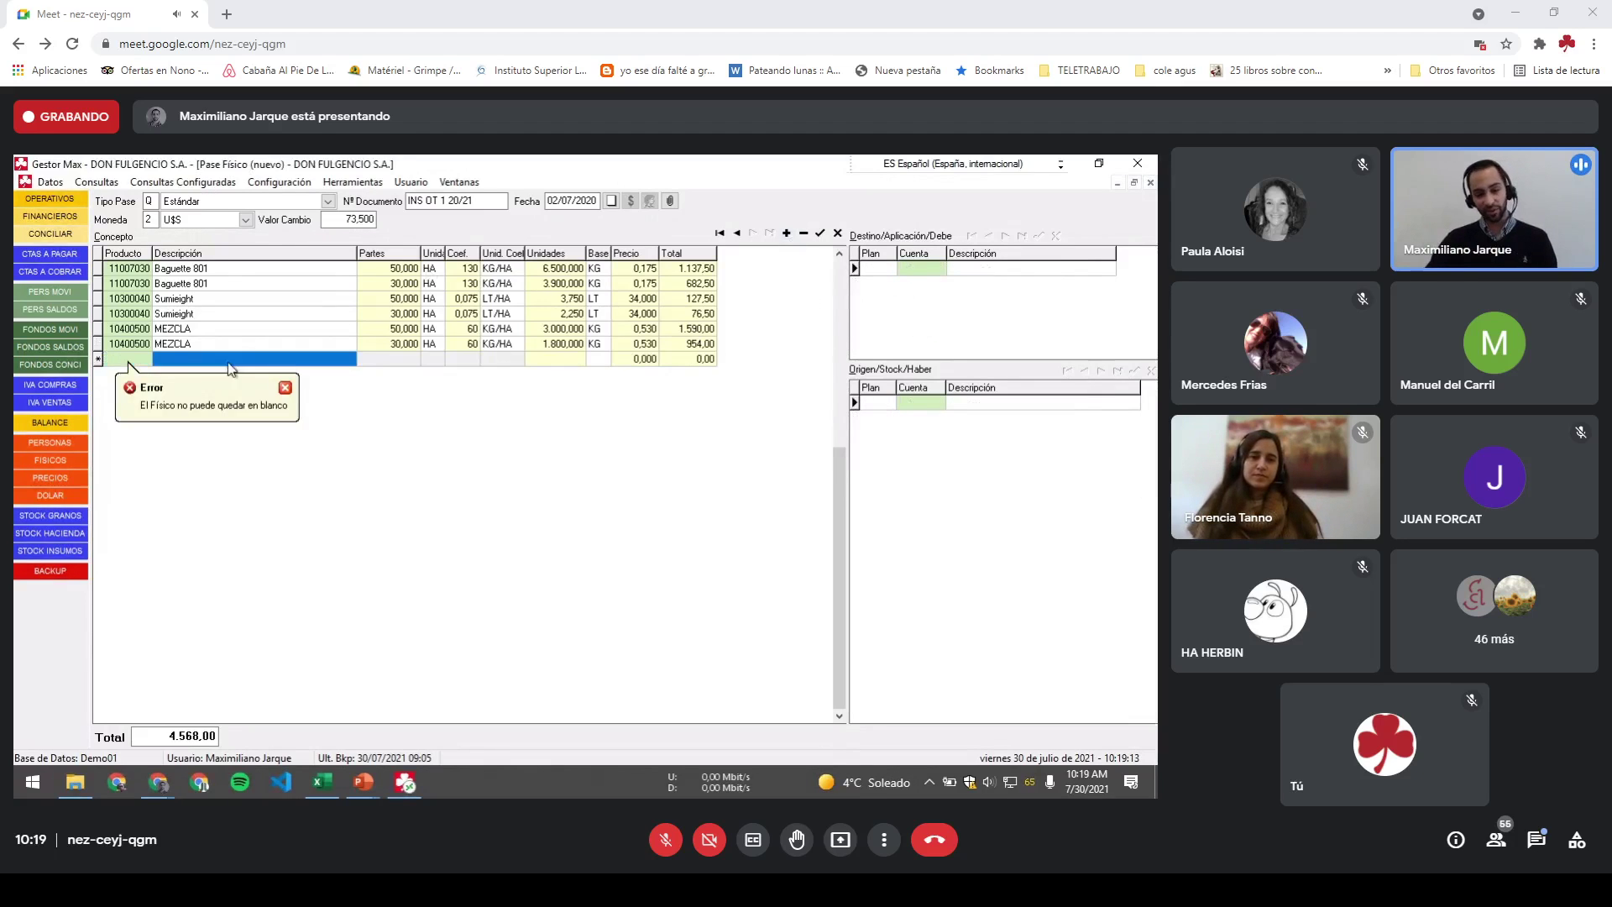
key("Escape")
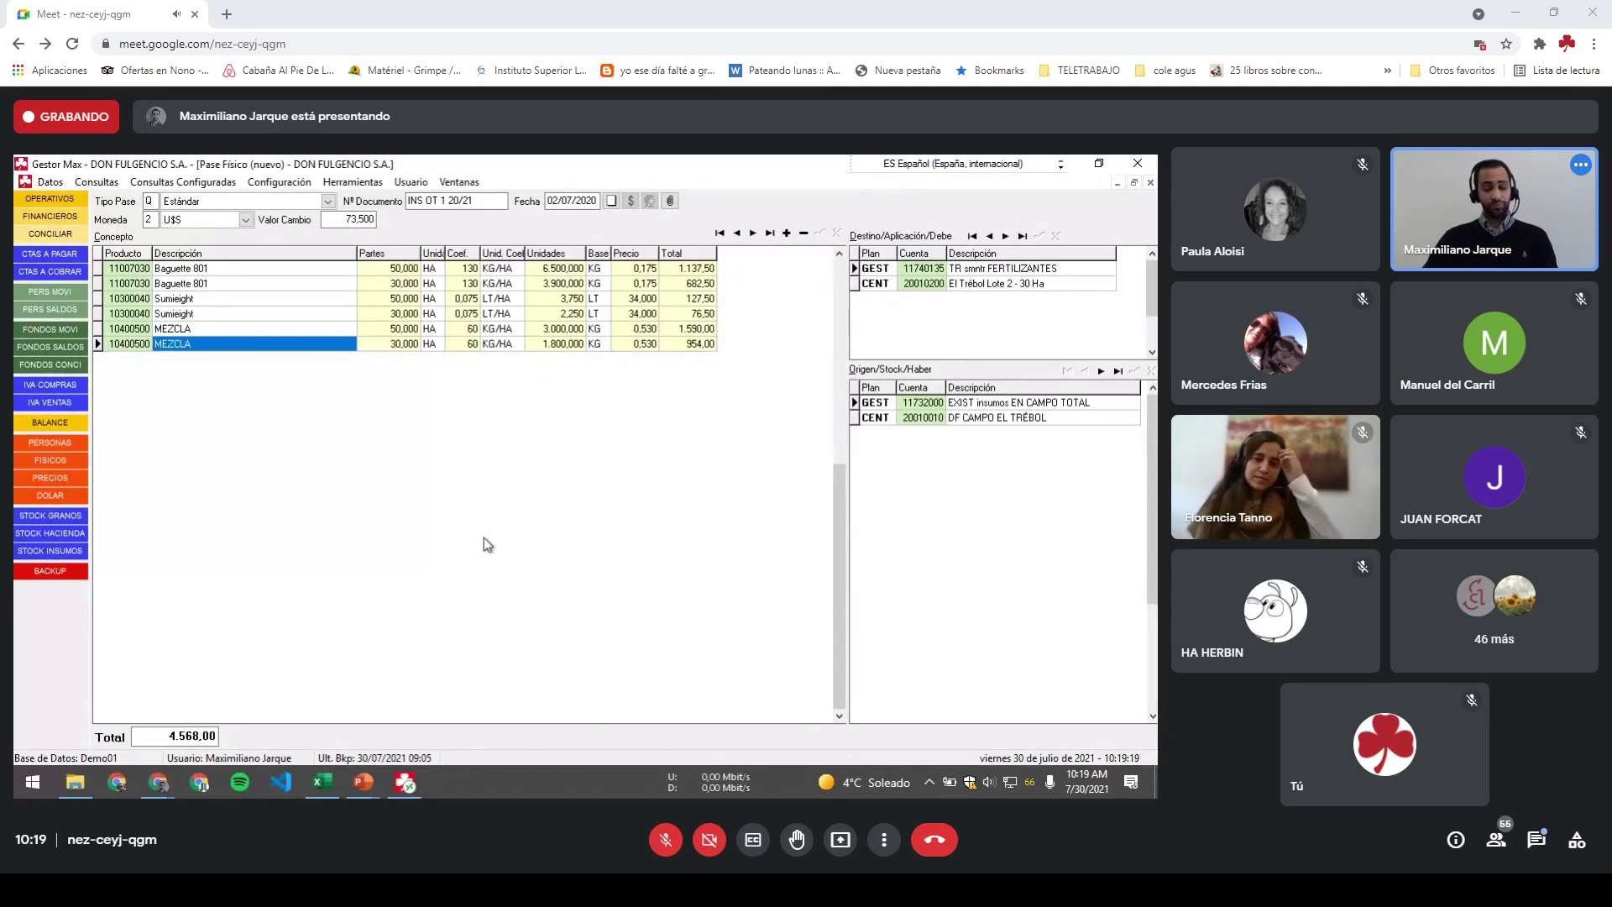
Step: Adjust the applied totals to 5.000 KG of MEZCLA, 5 LT of Sumieight and 10.000 KG of Baguette 801
left_click(560, 269)
left_click(577, 289)
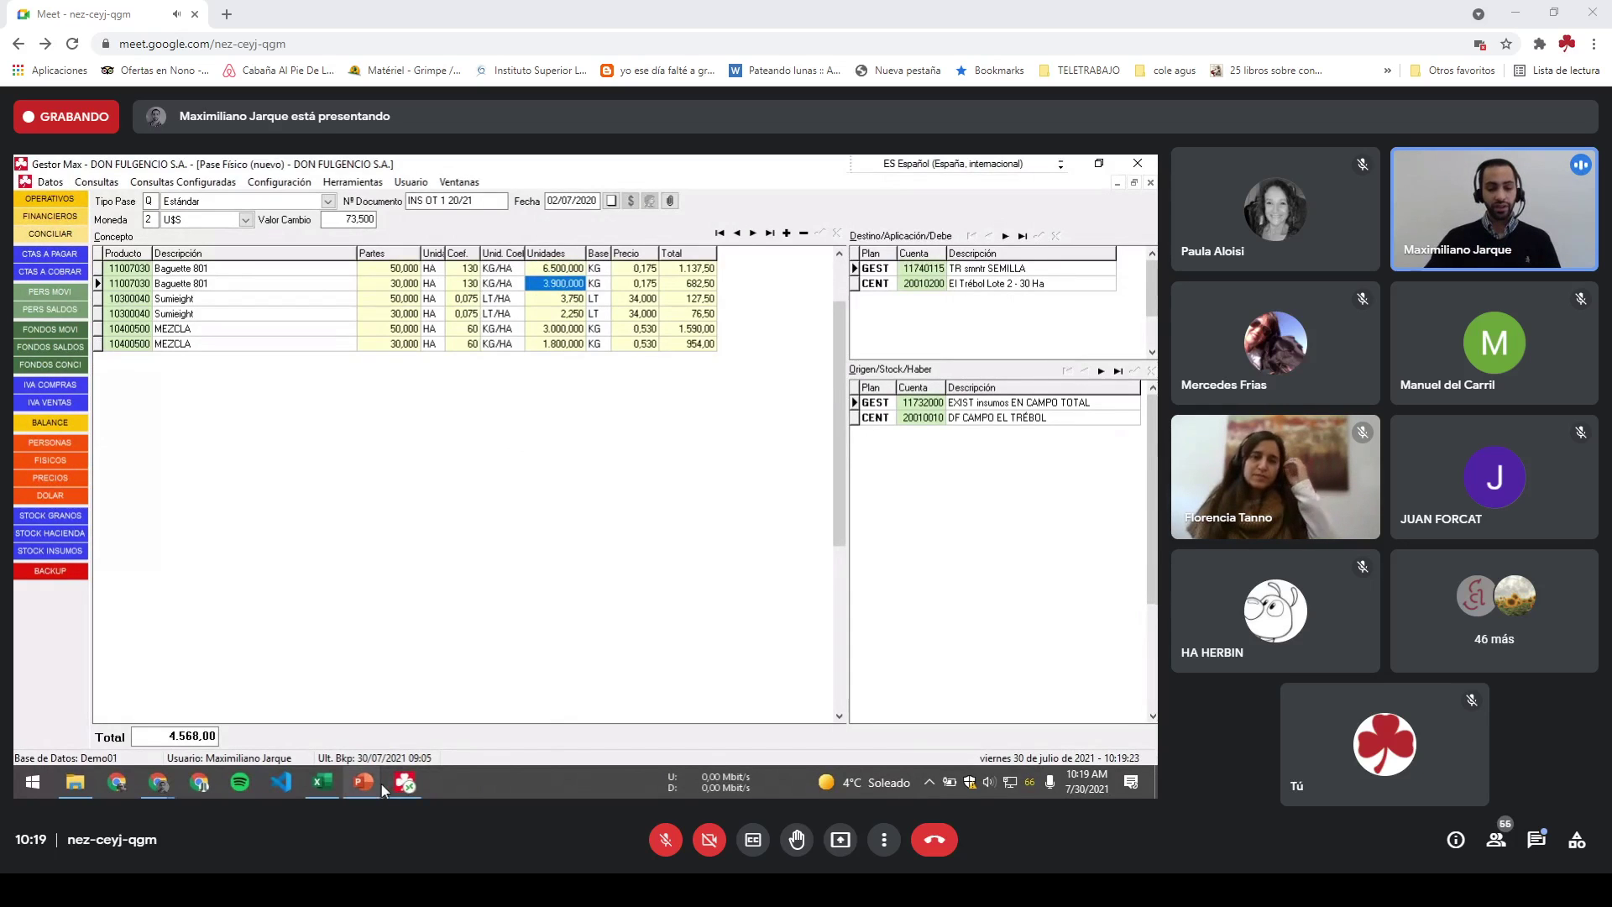
mouse_move(362, 785)
left_click(460, 672)
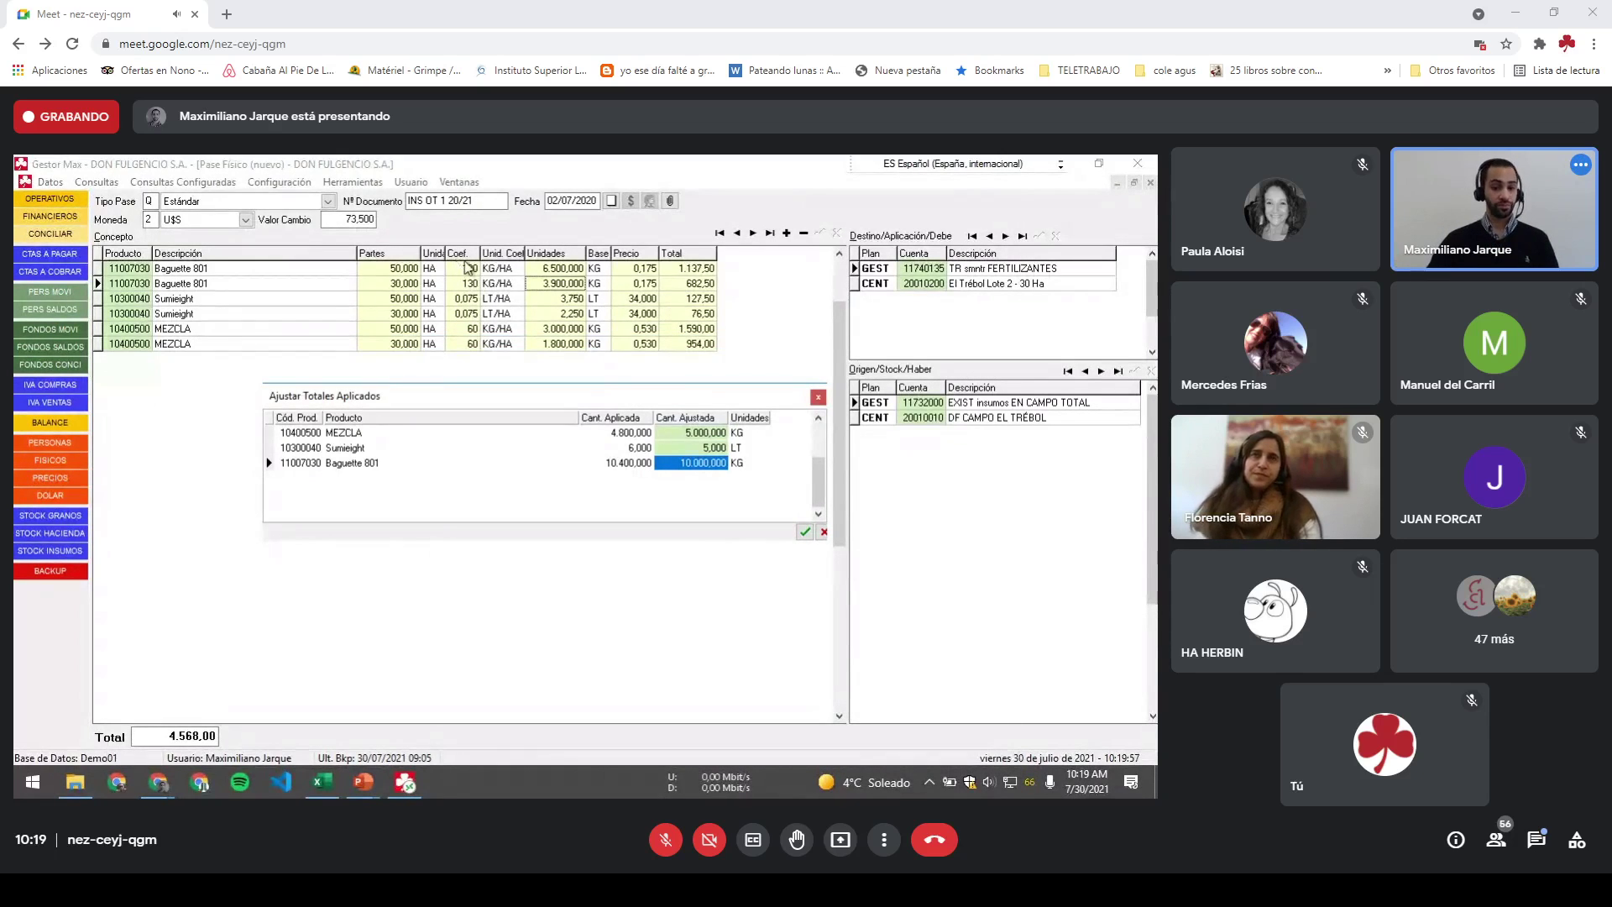
left_click(802, 534)
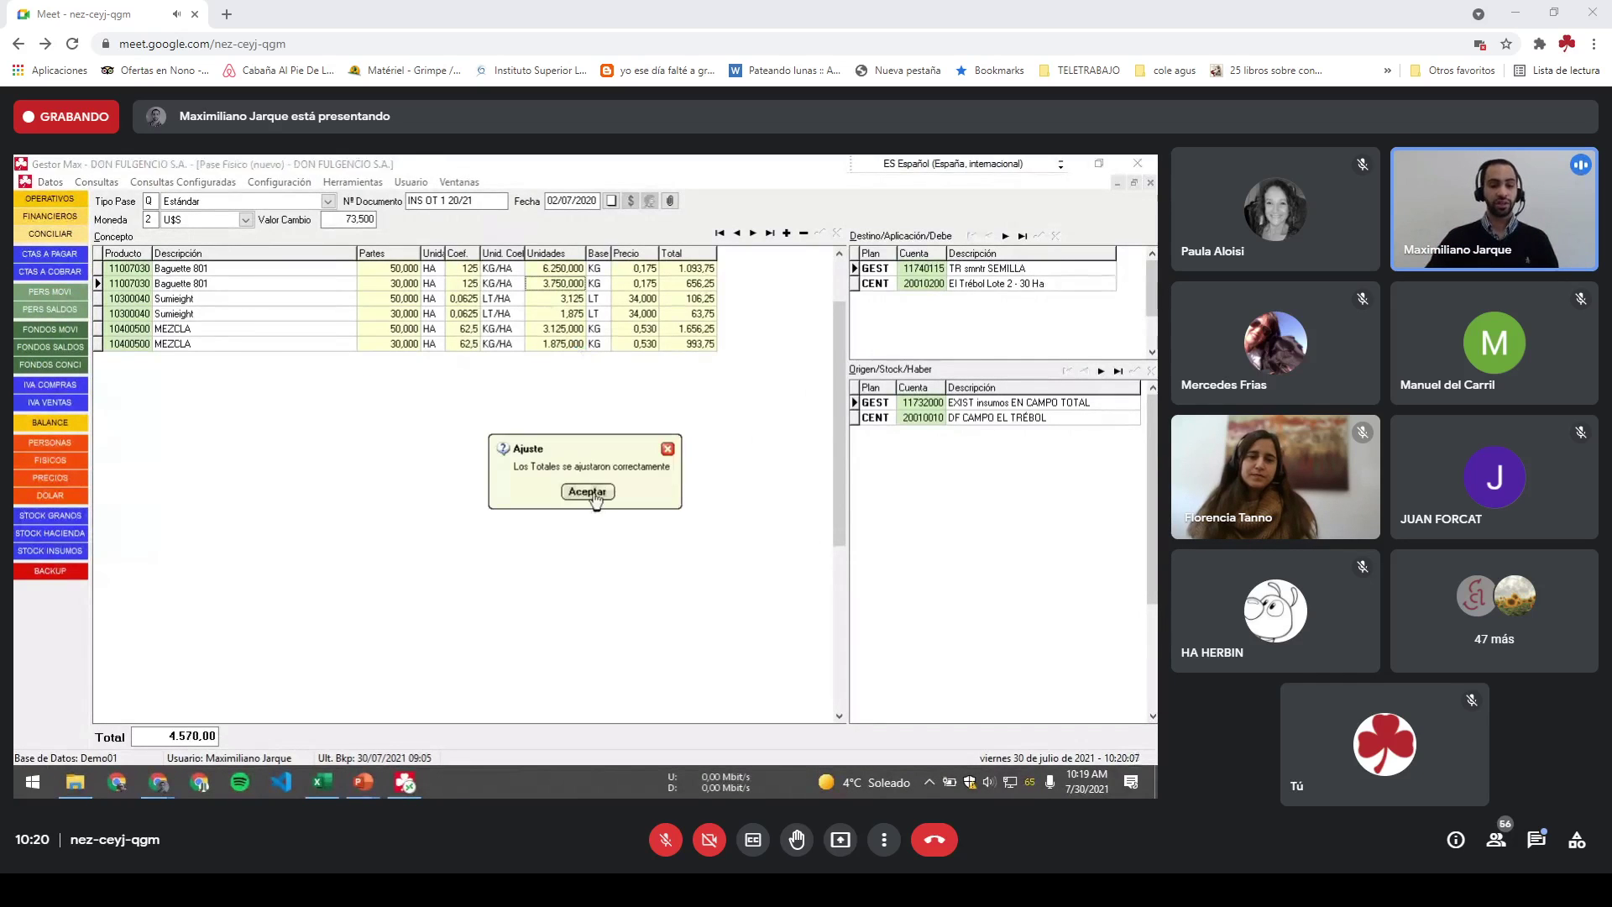
left_click(592, 492)
Step: Check the adjusted coefficients and units of the Baguette 801, Sumieight and MEZCLA lines
left_click(464, 269)
left_click(468, 284)
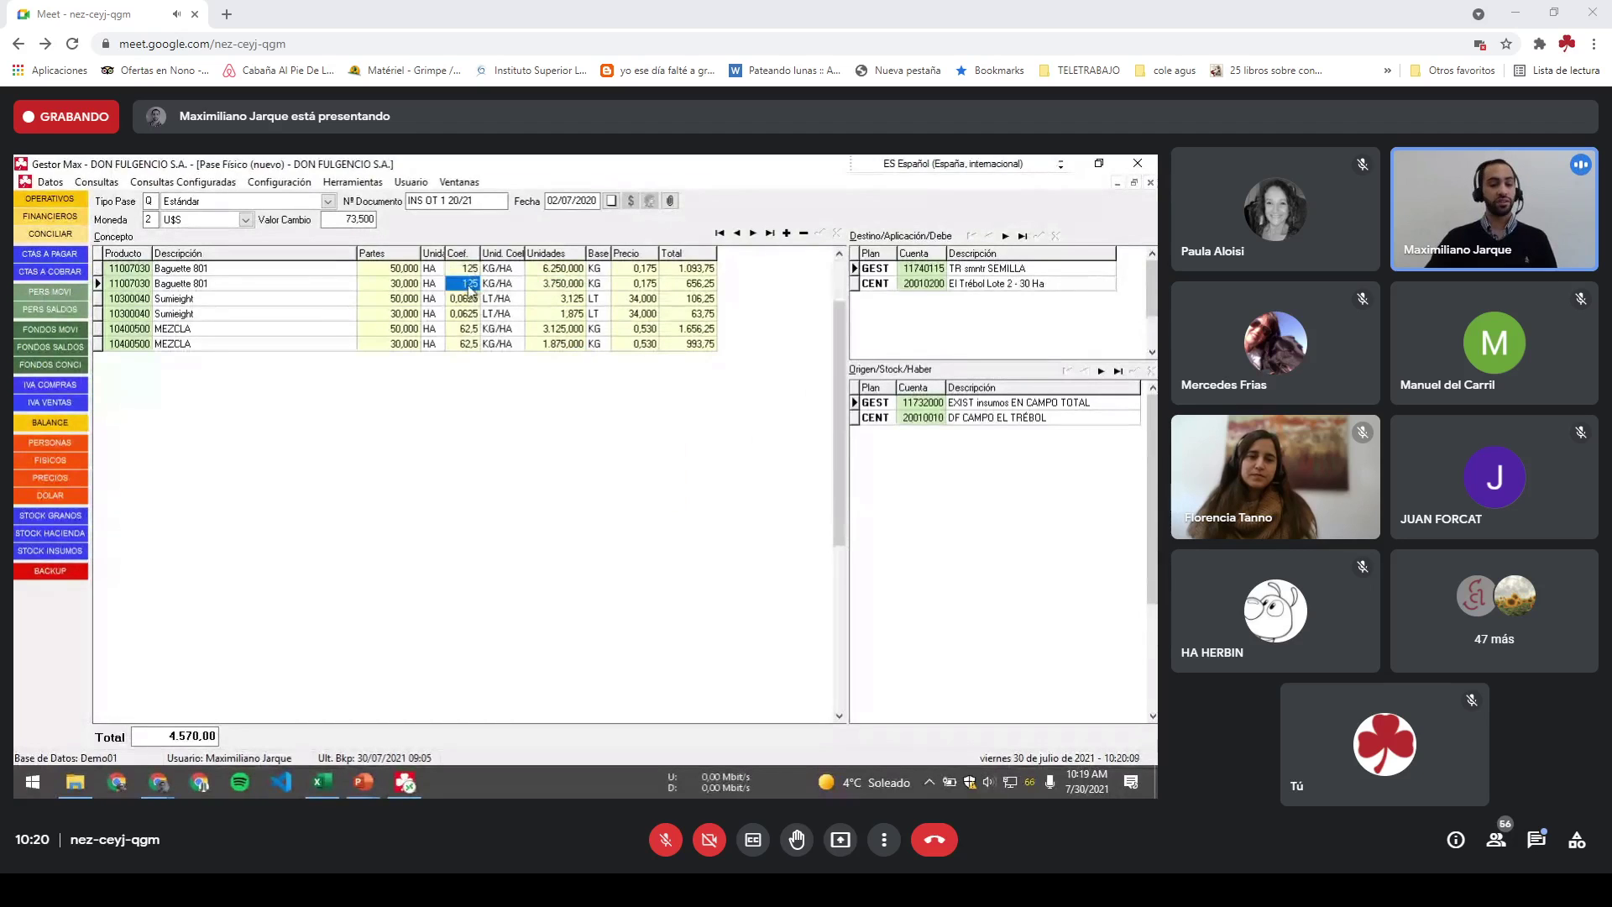
left_click(470, 302)
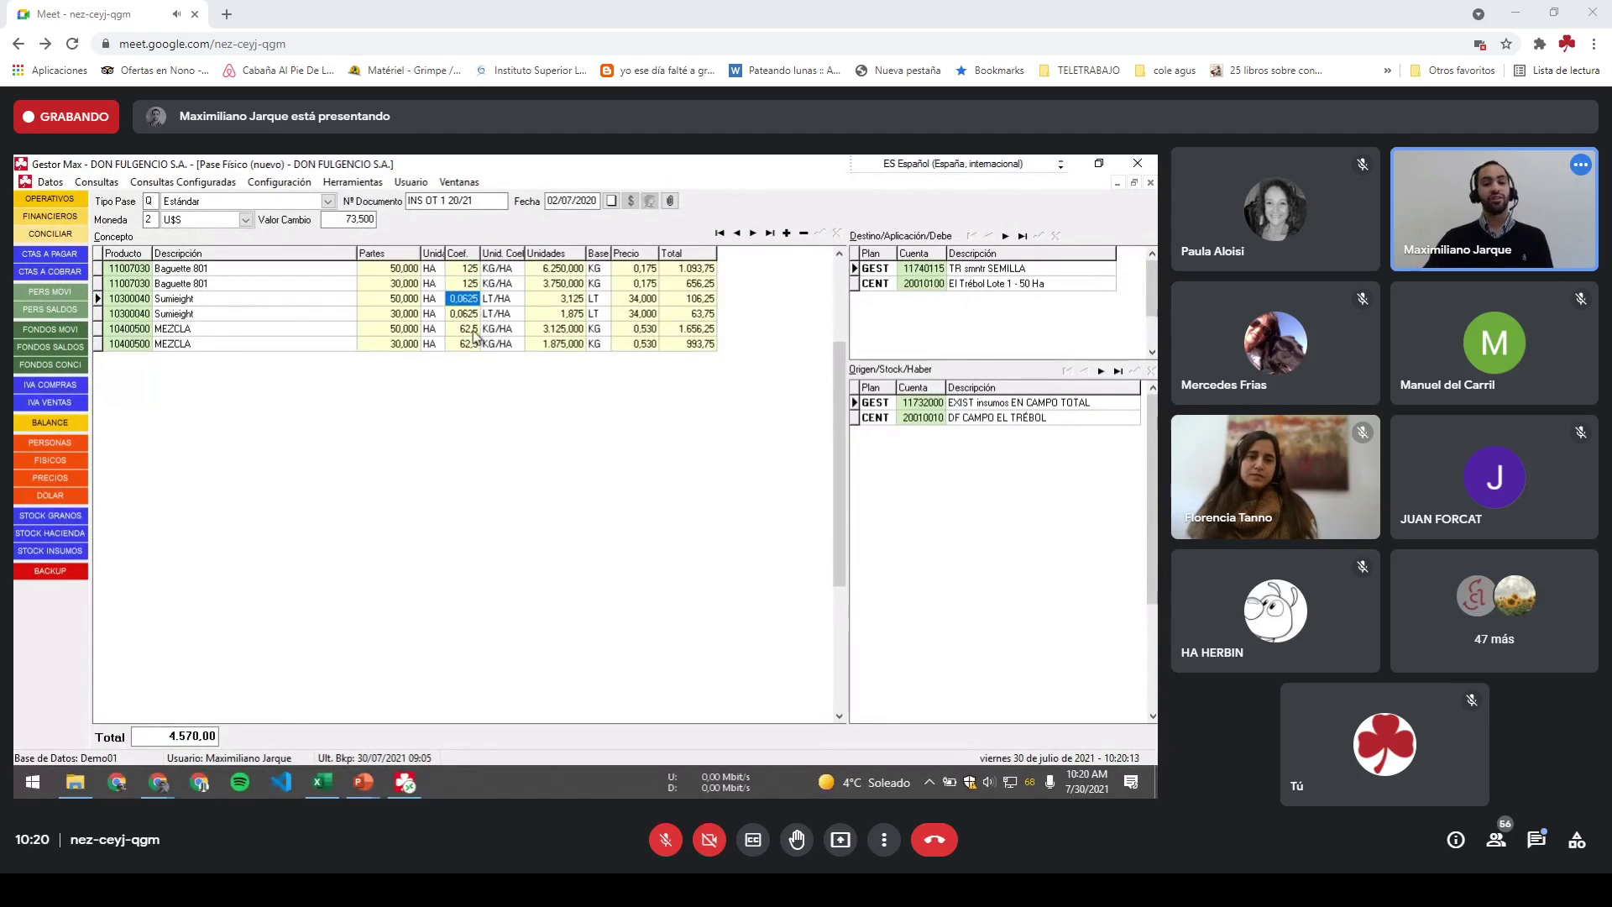
left_click(468, 330)
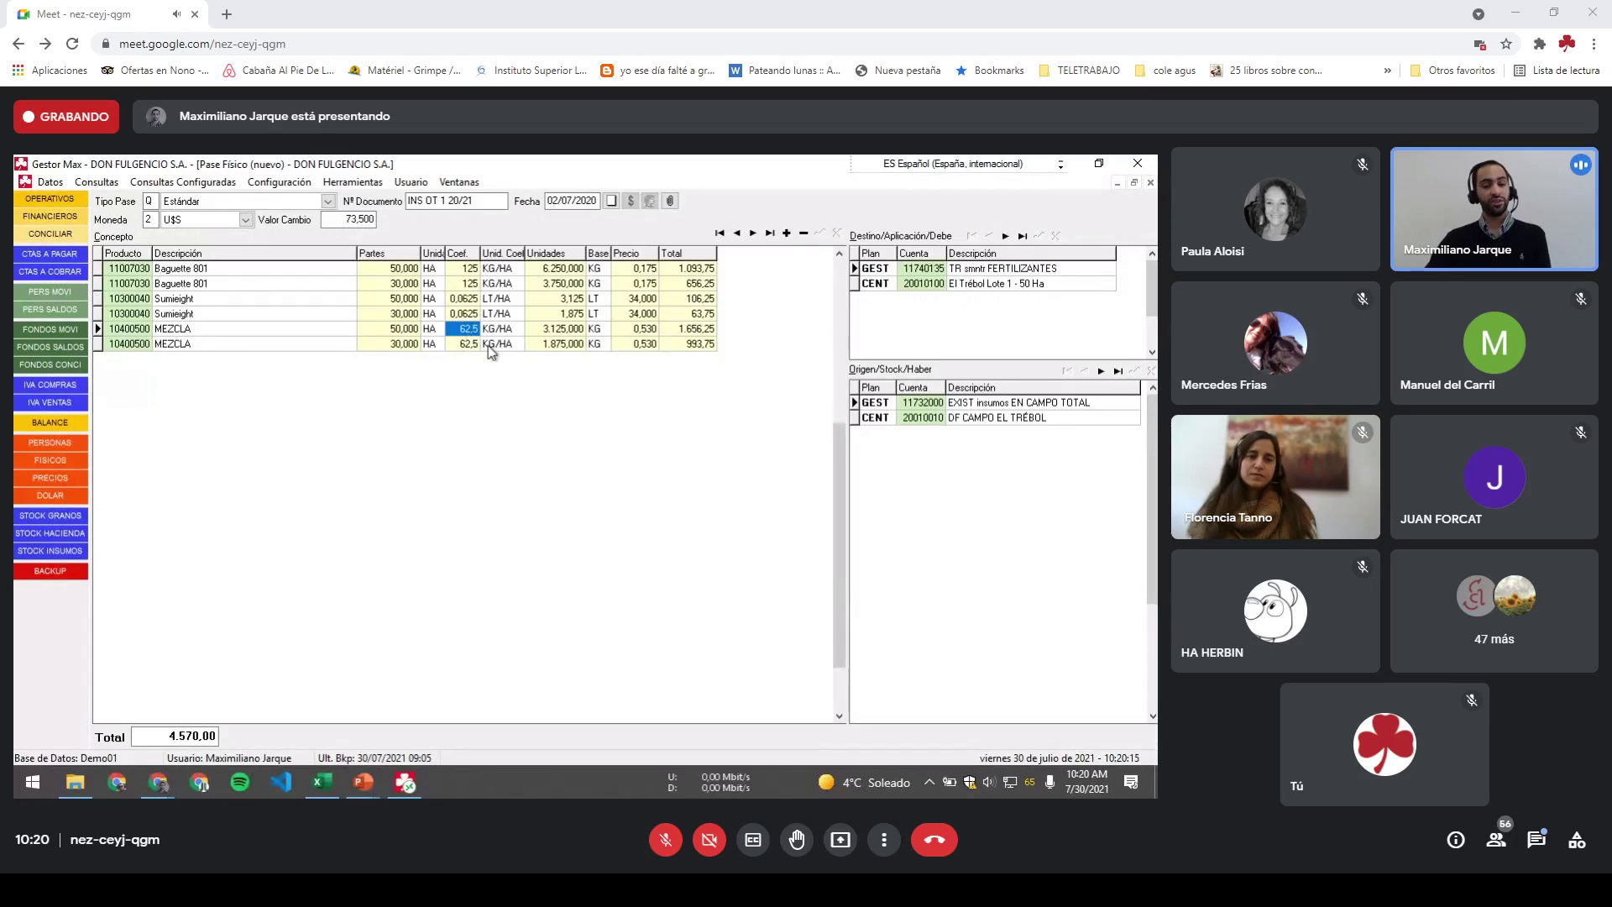
left_click(561, 283)
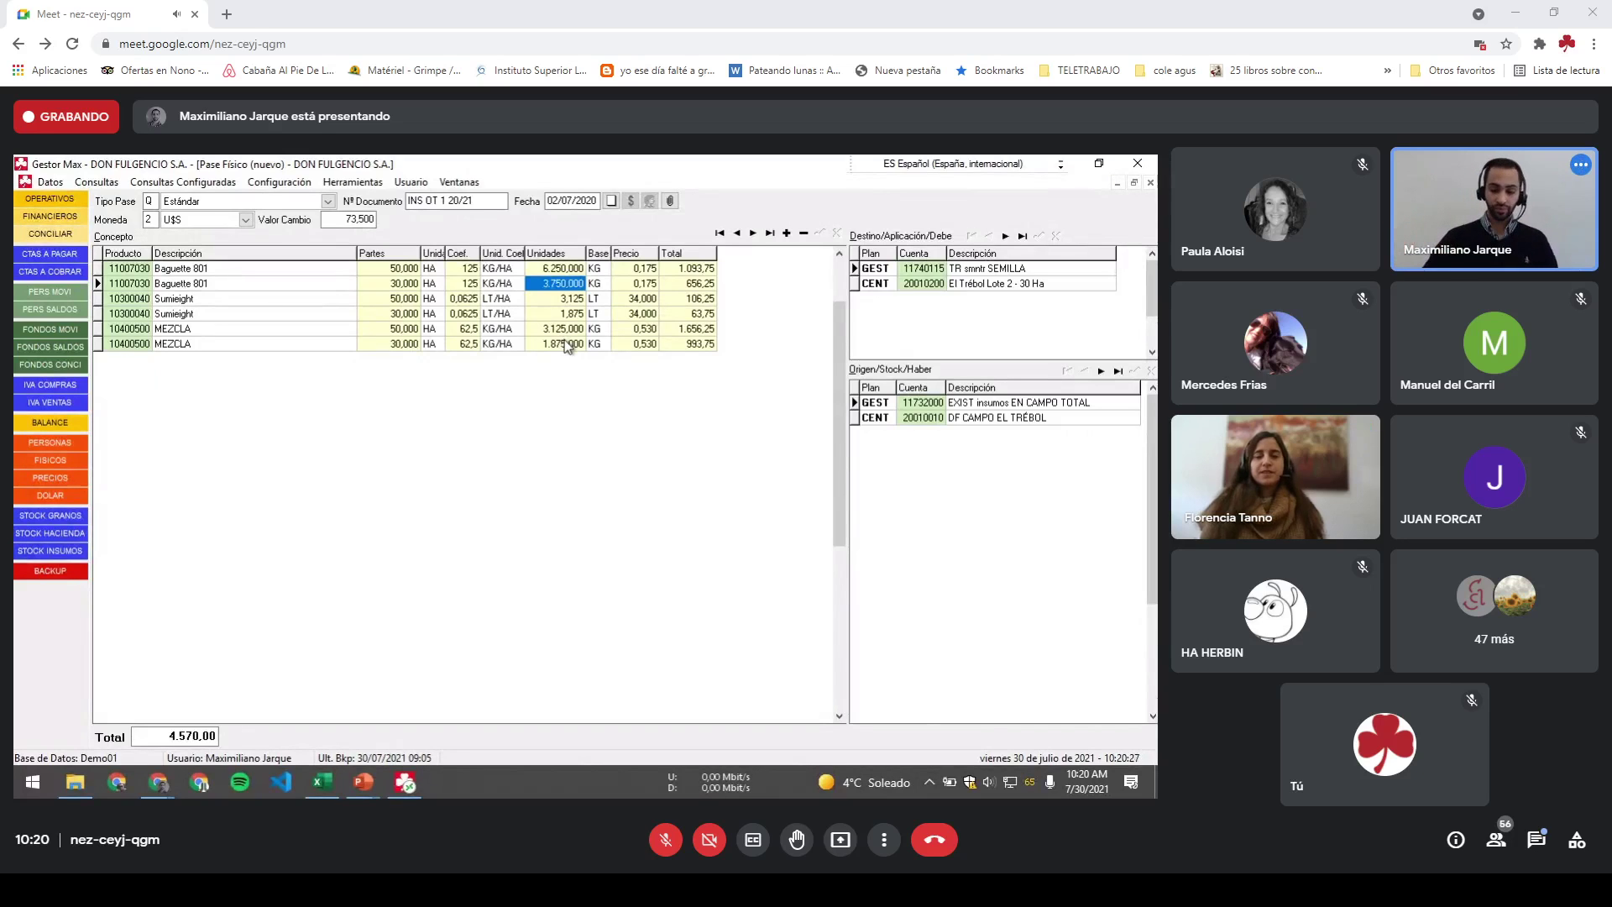
Step: Save the INS OT 1 20/21 physical transfer and return to the operations list
left_click(943, 739)
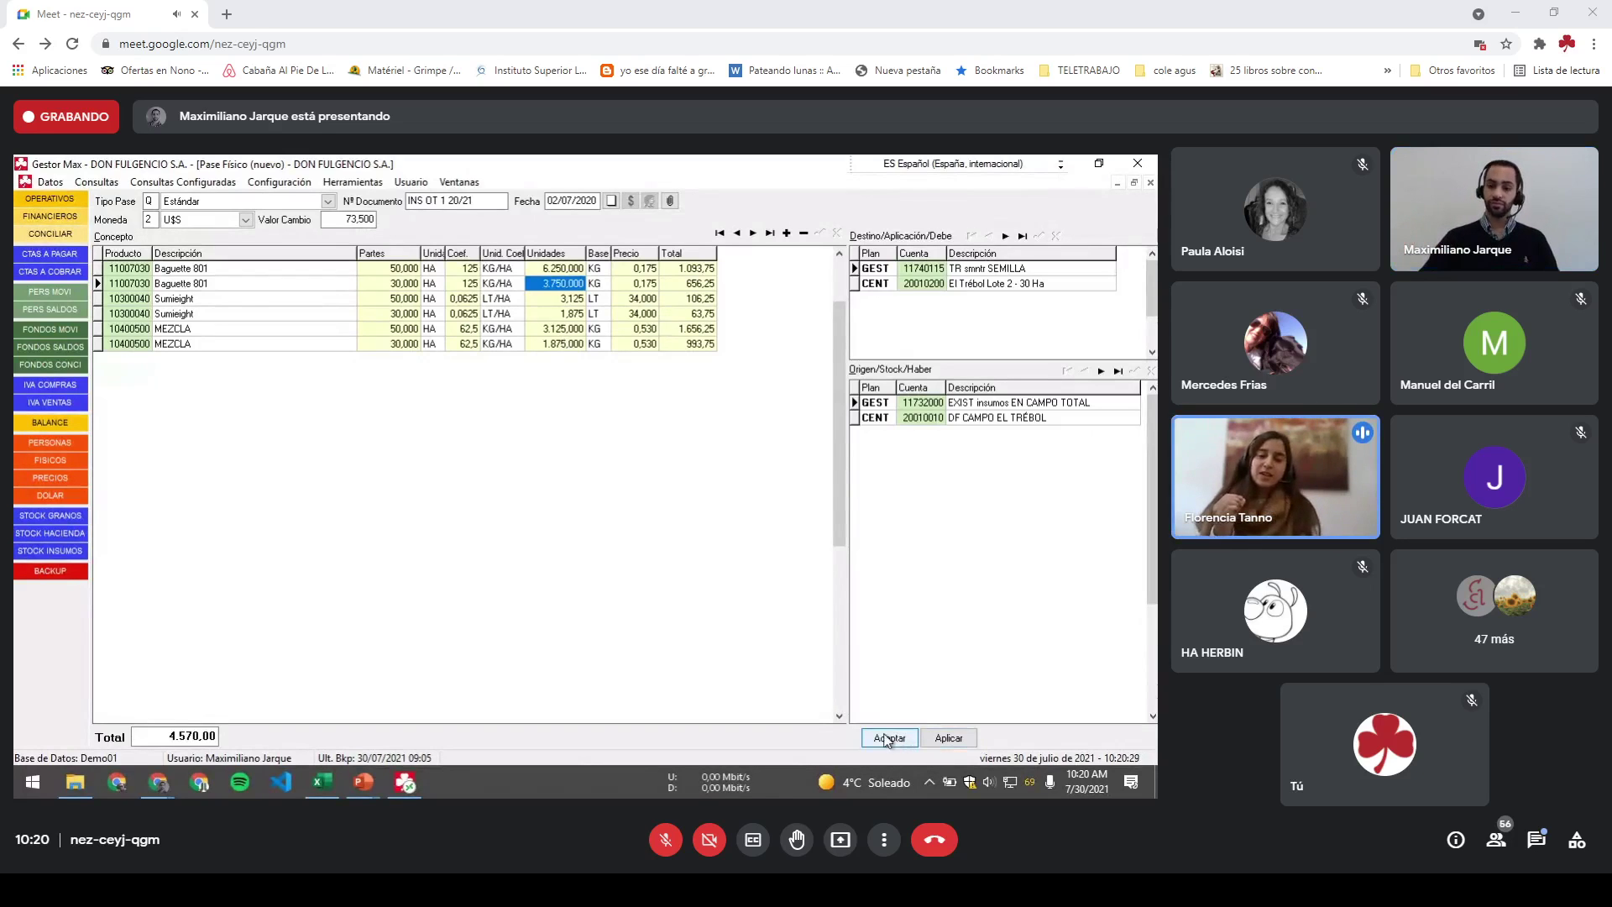
left_click(889, 737)
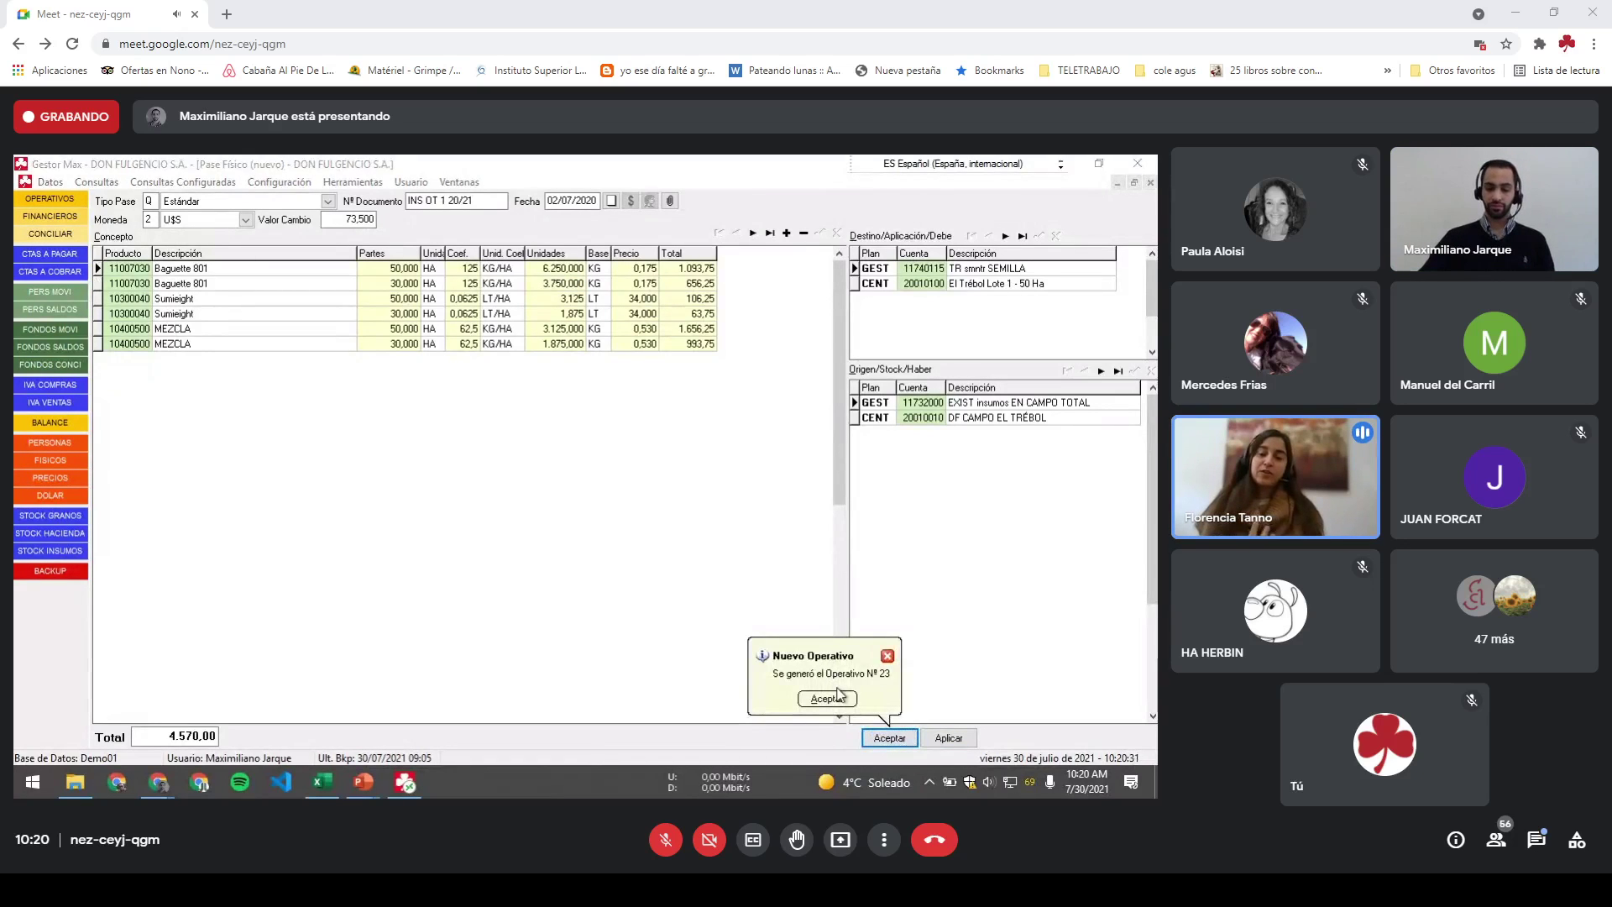
left_click(830, 698)
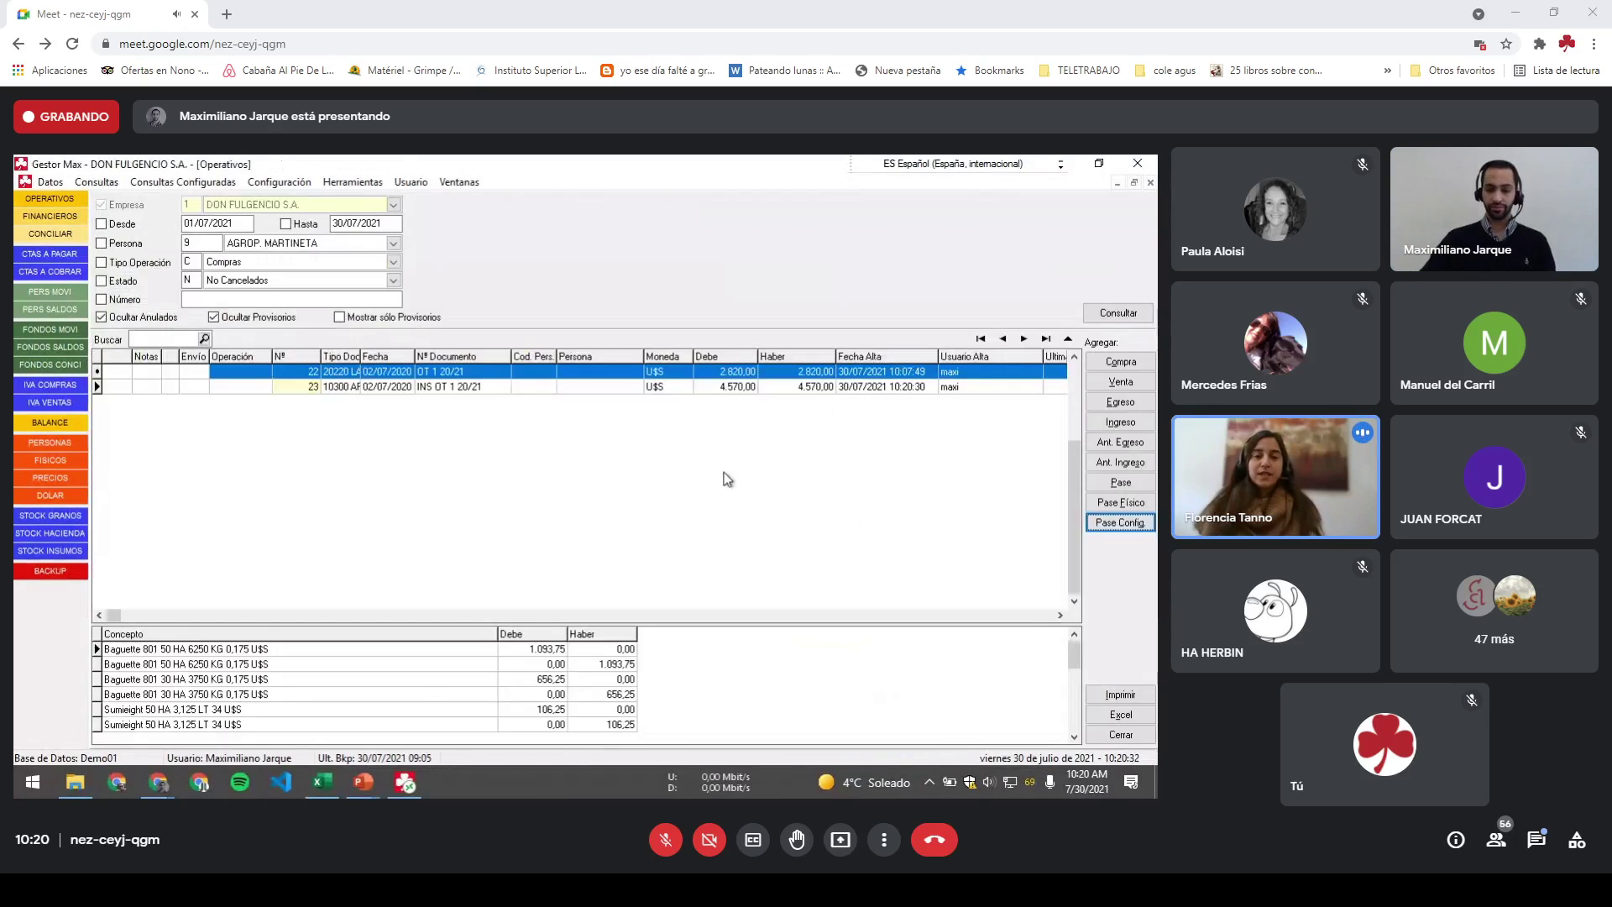
Step: Consult the saved operations and switch to the presentation to view the whole wheat sowing work order
double_click(722, 385)
left_click(1110, 740)
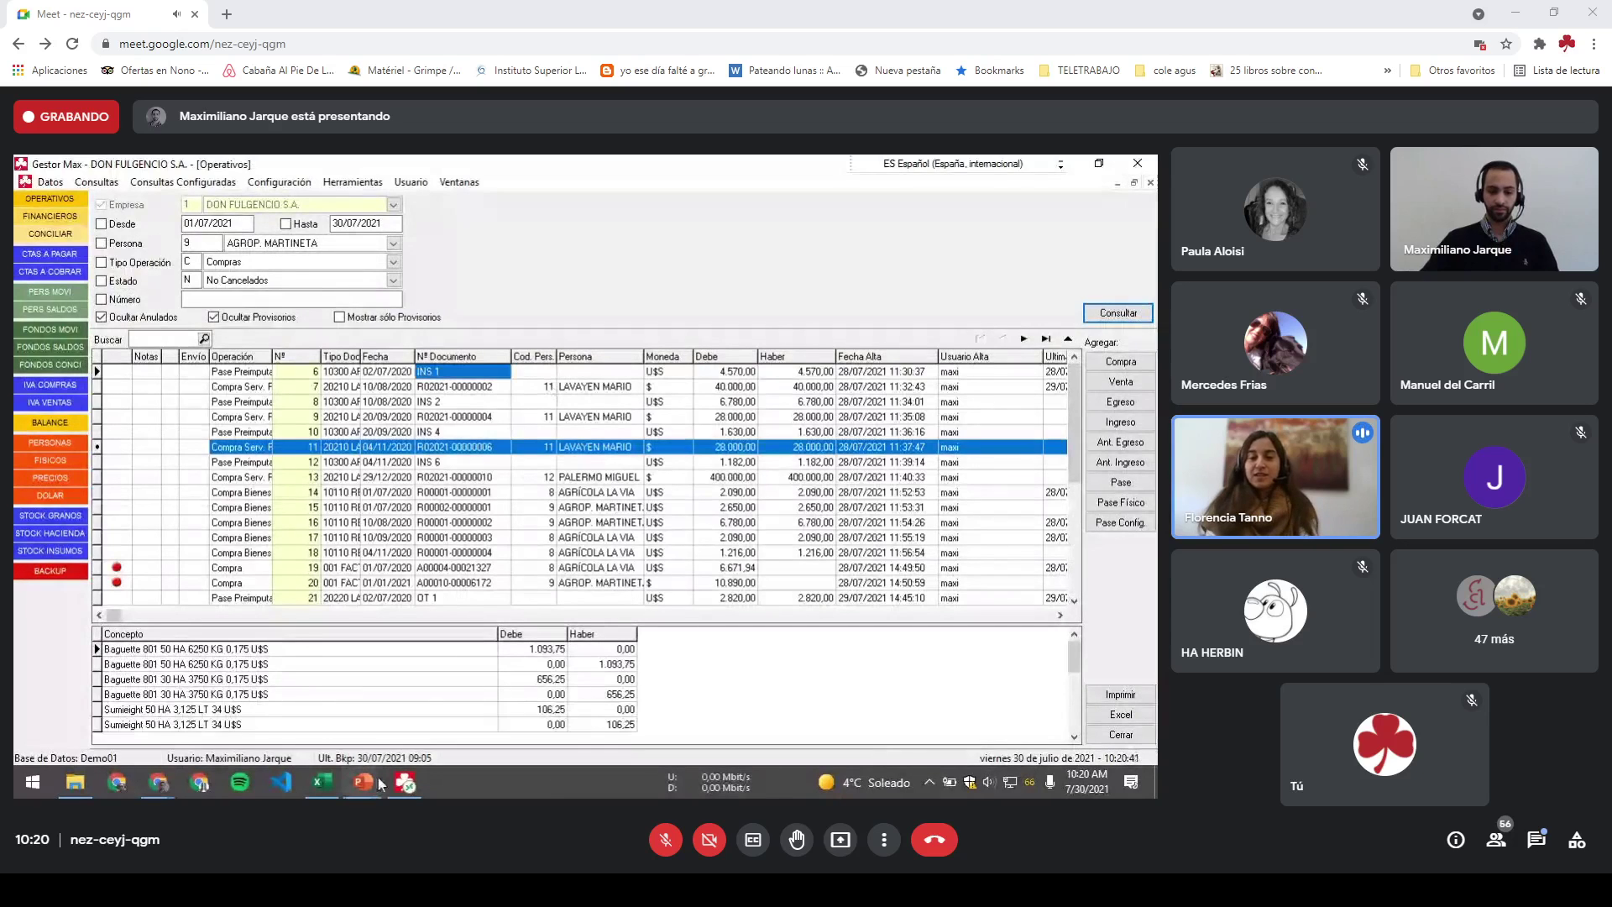
mouse_move(377, 779)
left_click(403, 697)
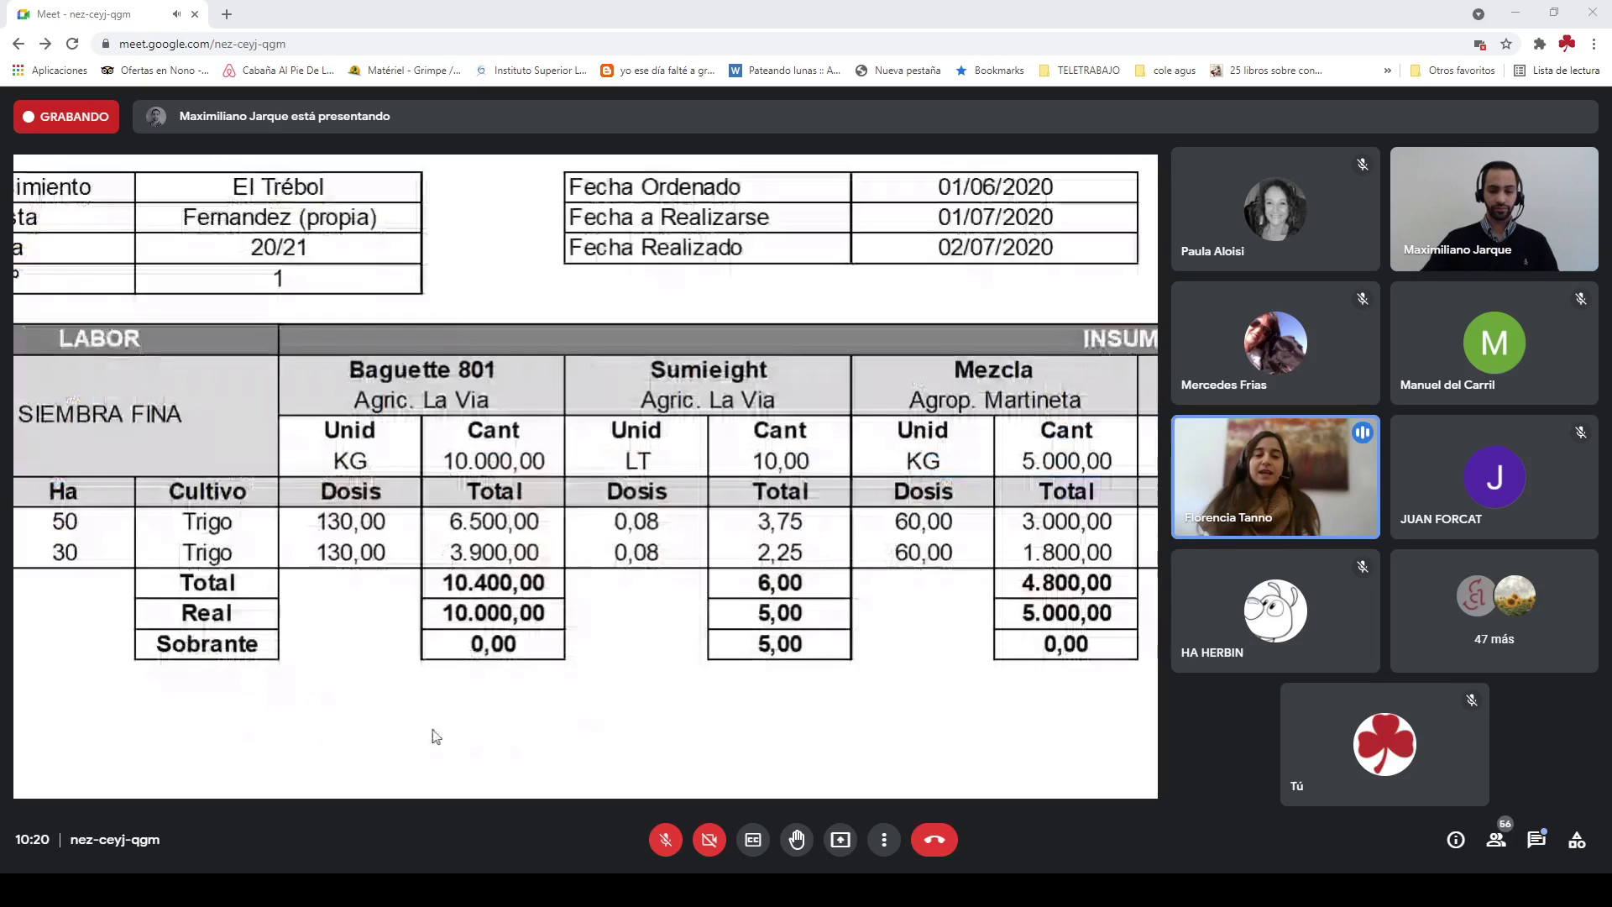
right_click(583, 427)
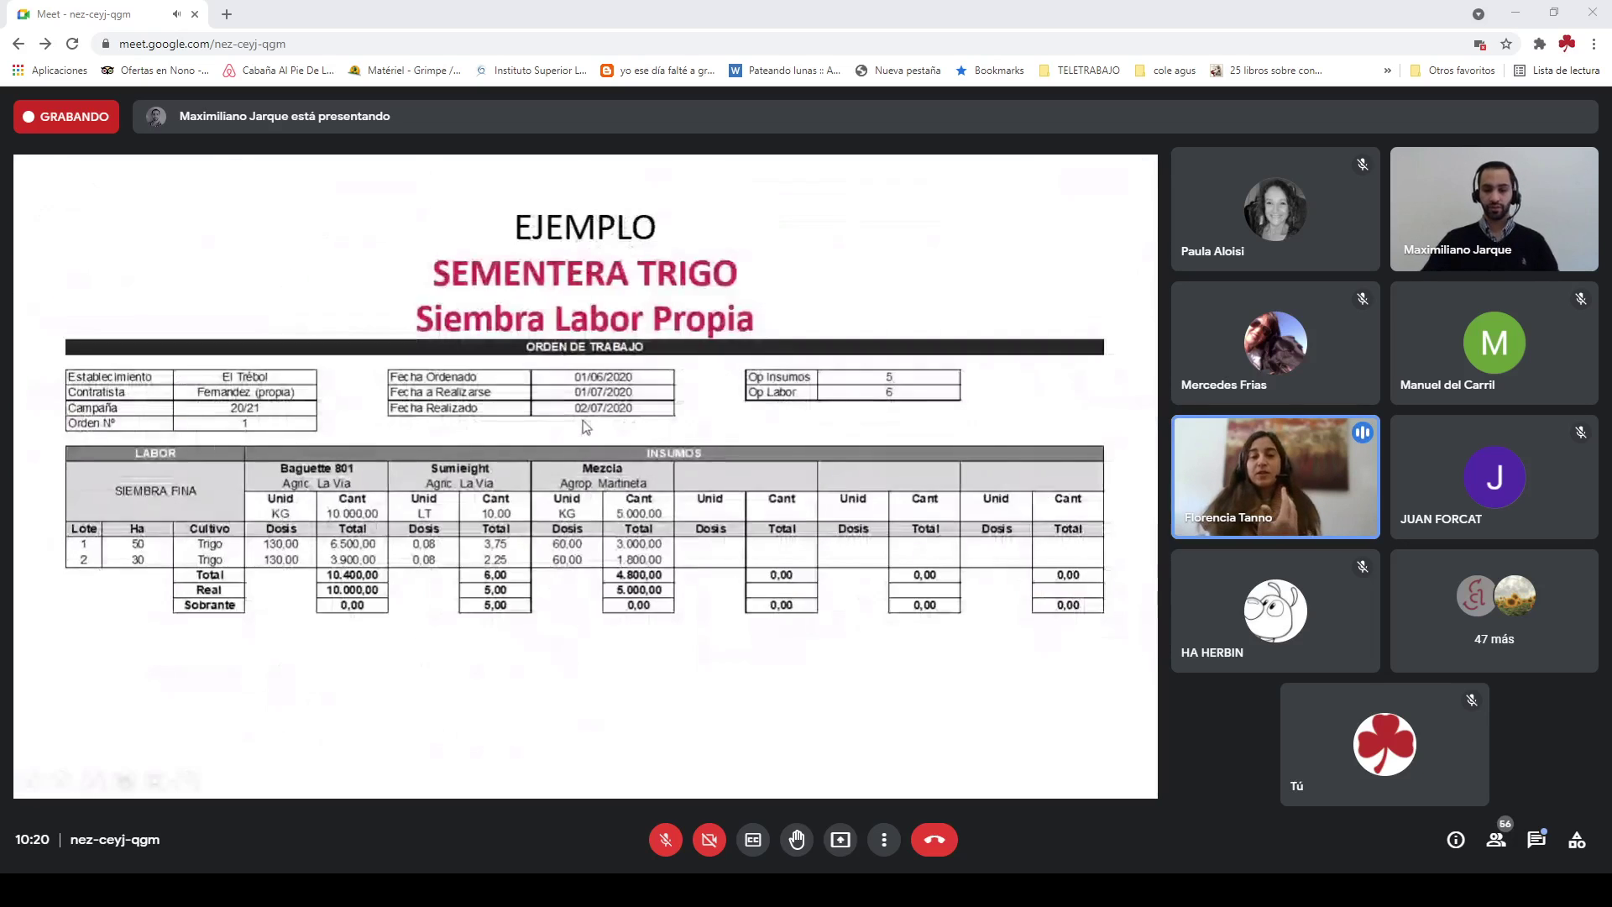
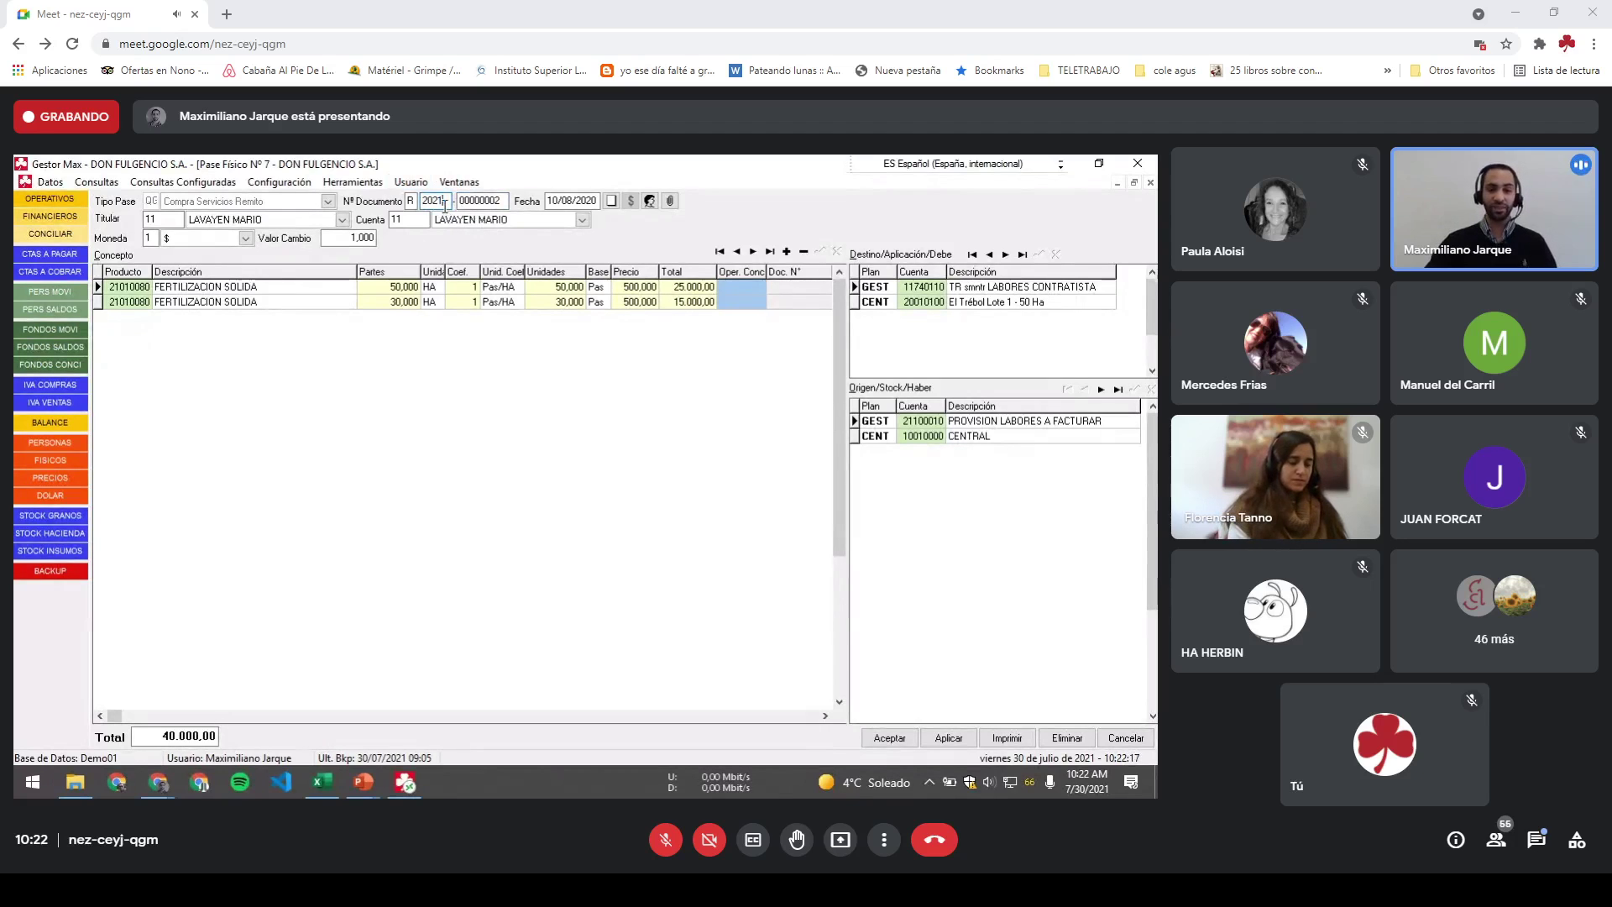
Step: Review the document number, date and FERTILIZACION SOLIDA lines of the service purchase remito, and open reconciliation for its 50 HA line
double_click(443, 204)
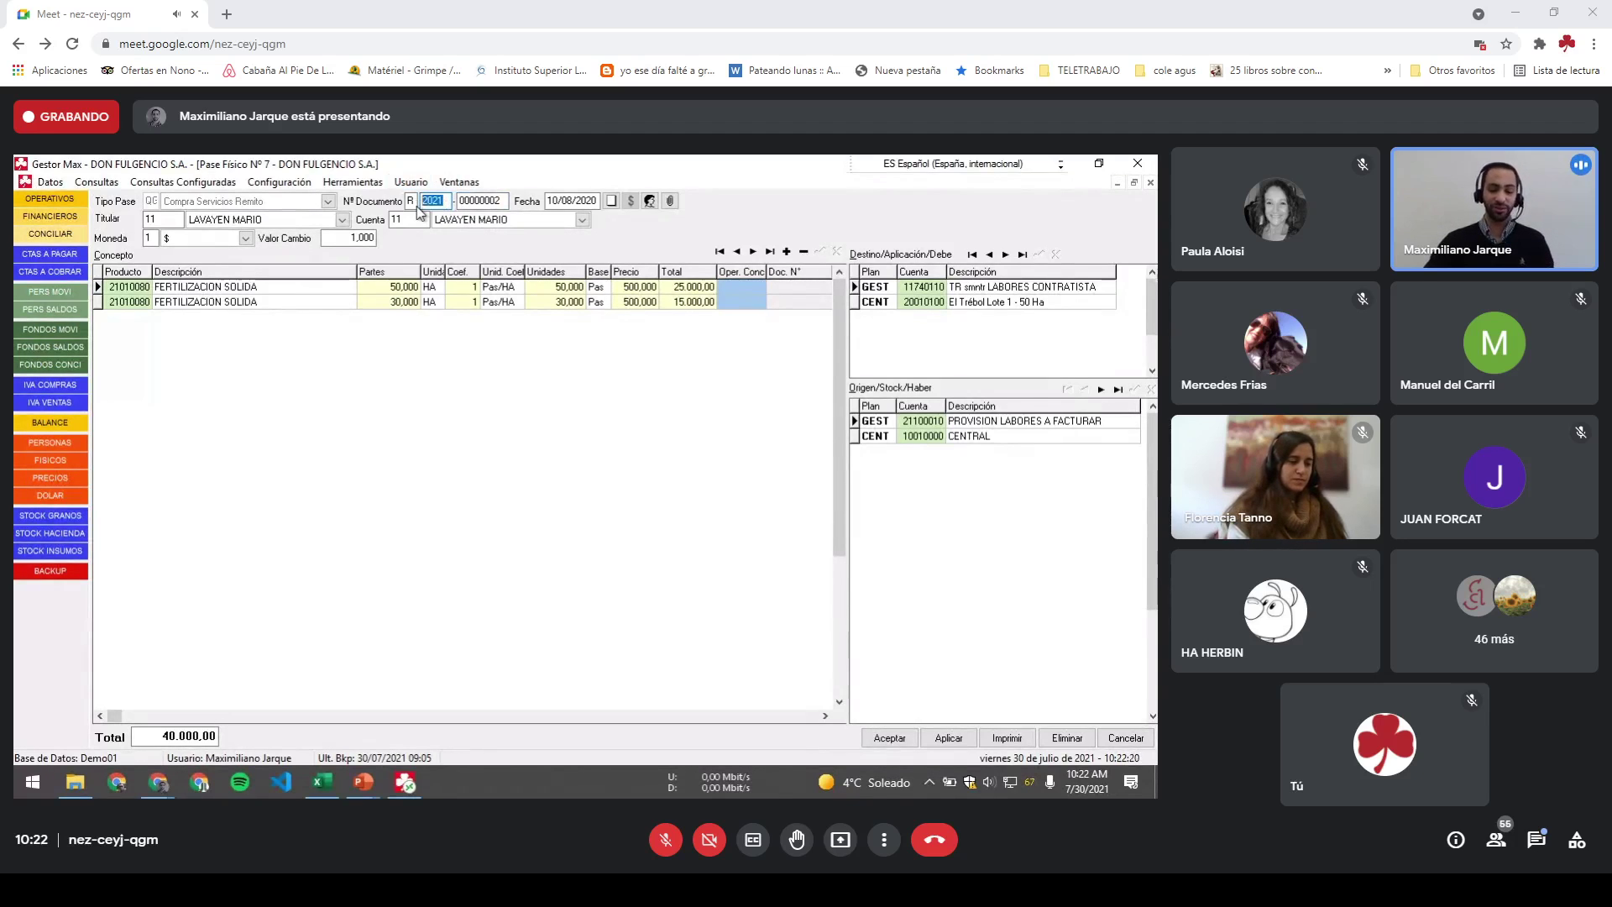
key("Tab")
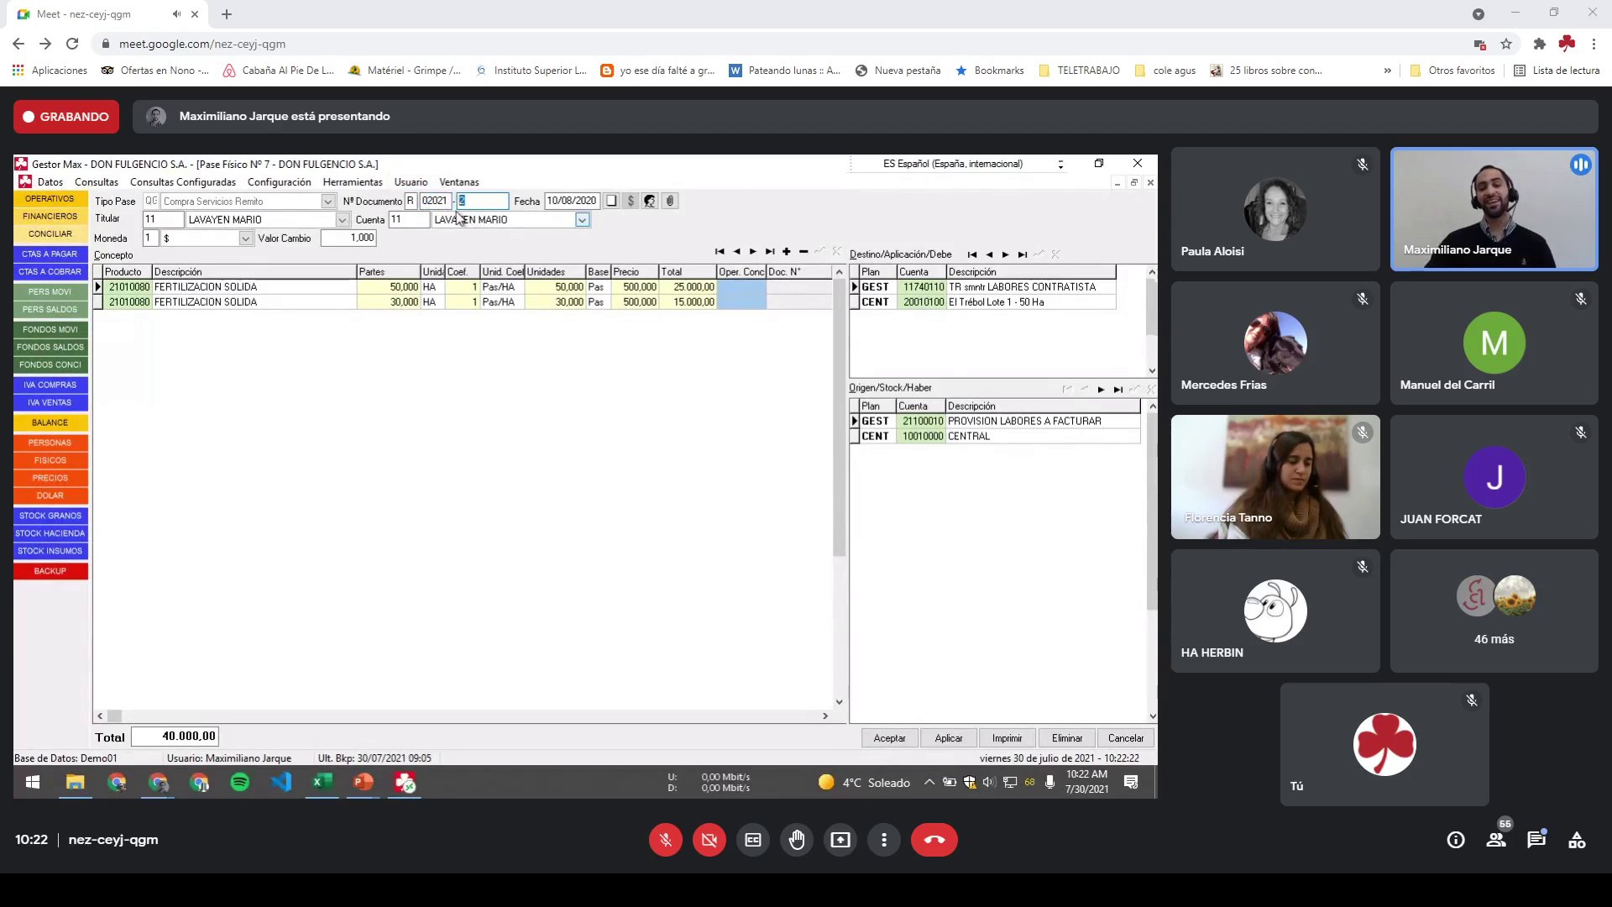
key("Tab")
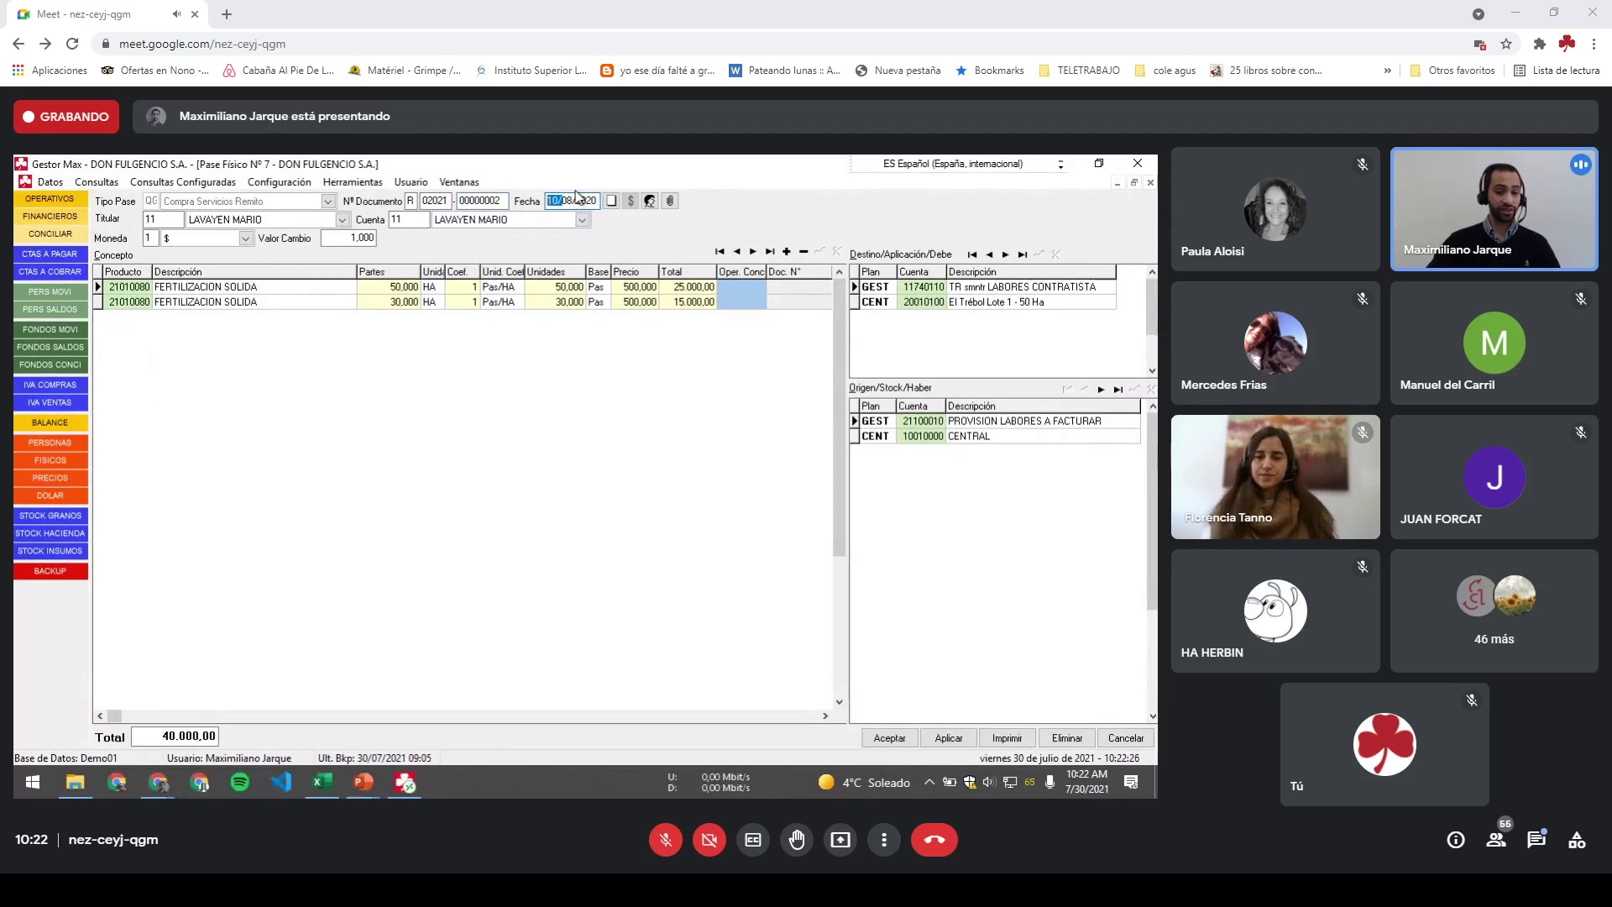
left_click(270, 287)
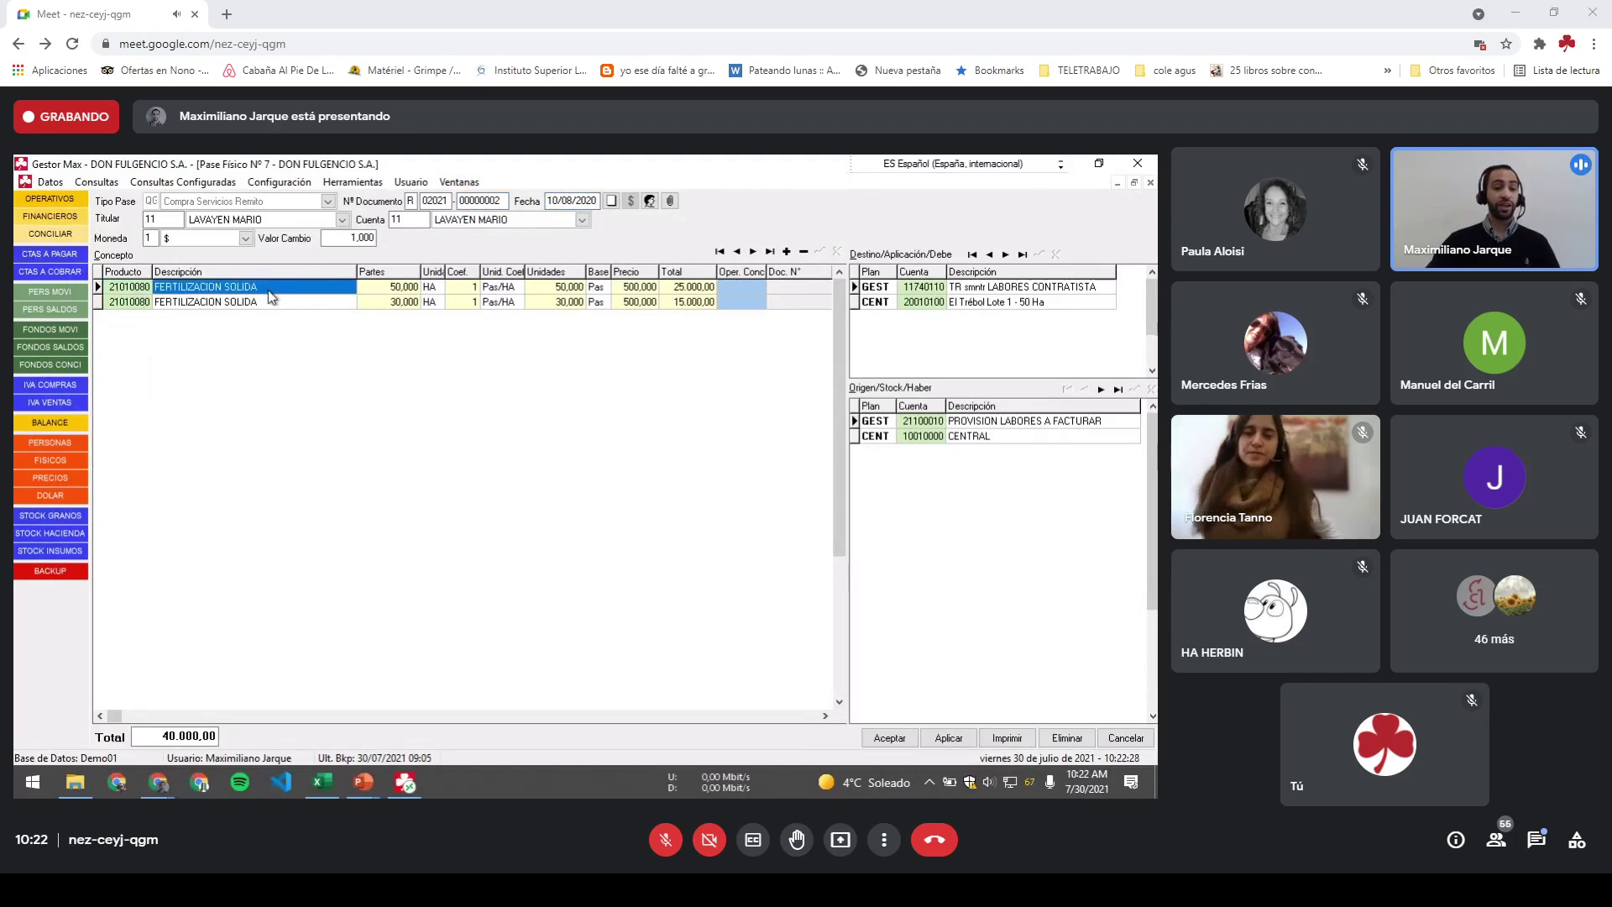
left_click(404, 302)
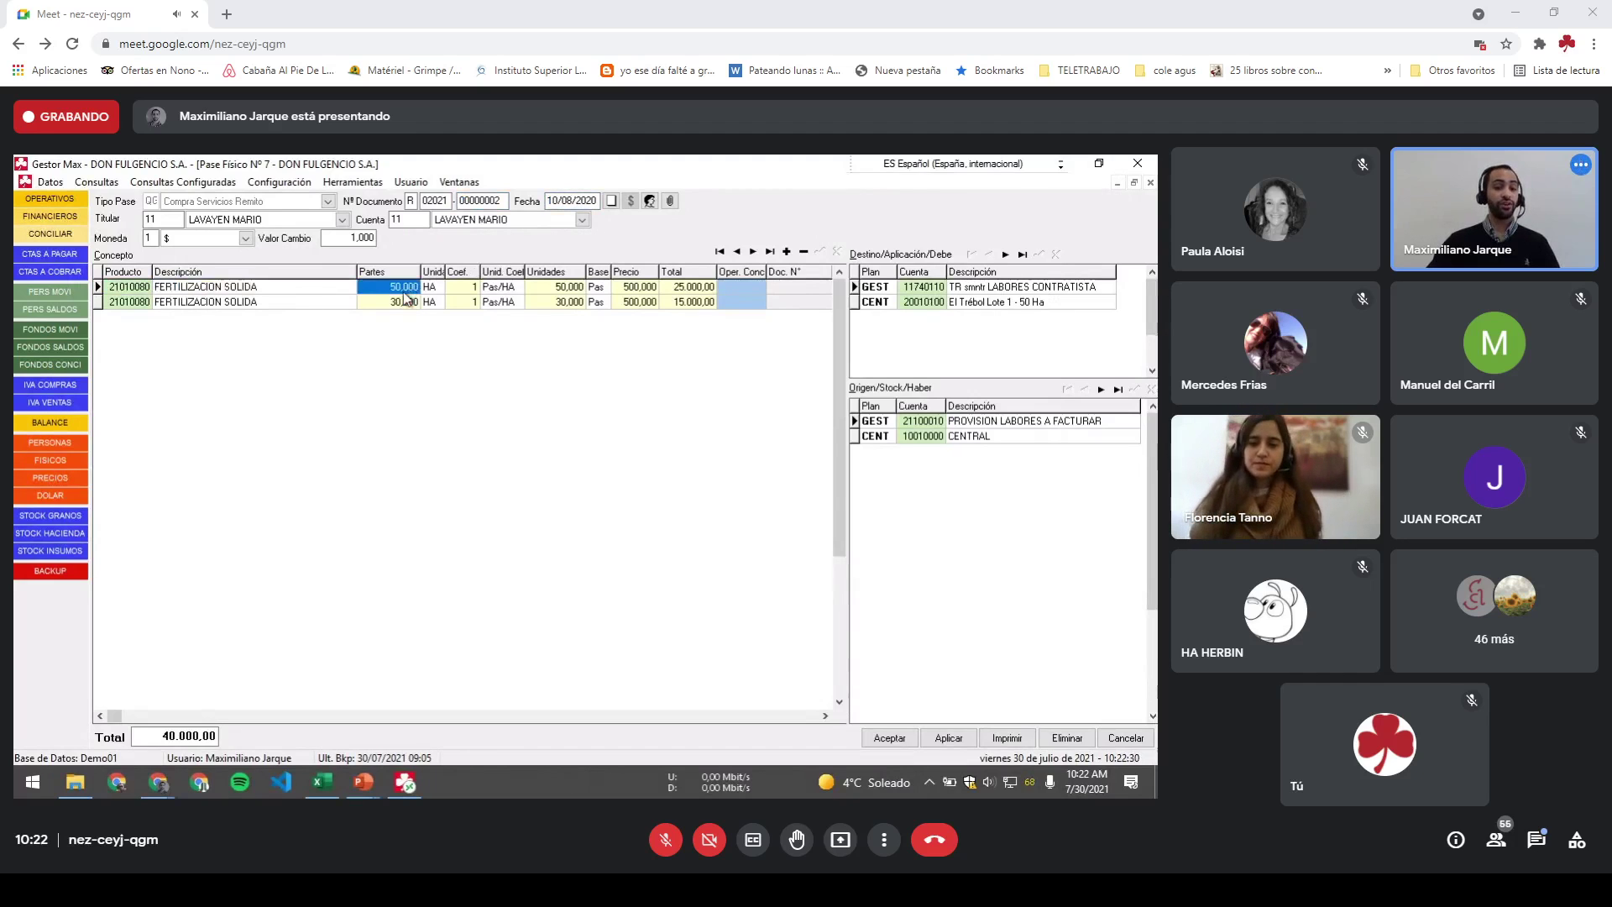
left_click(471, 289)
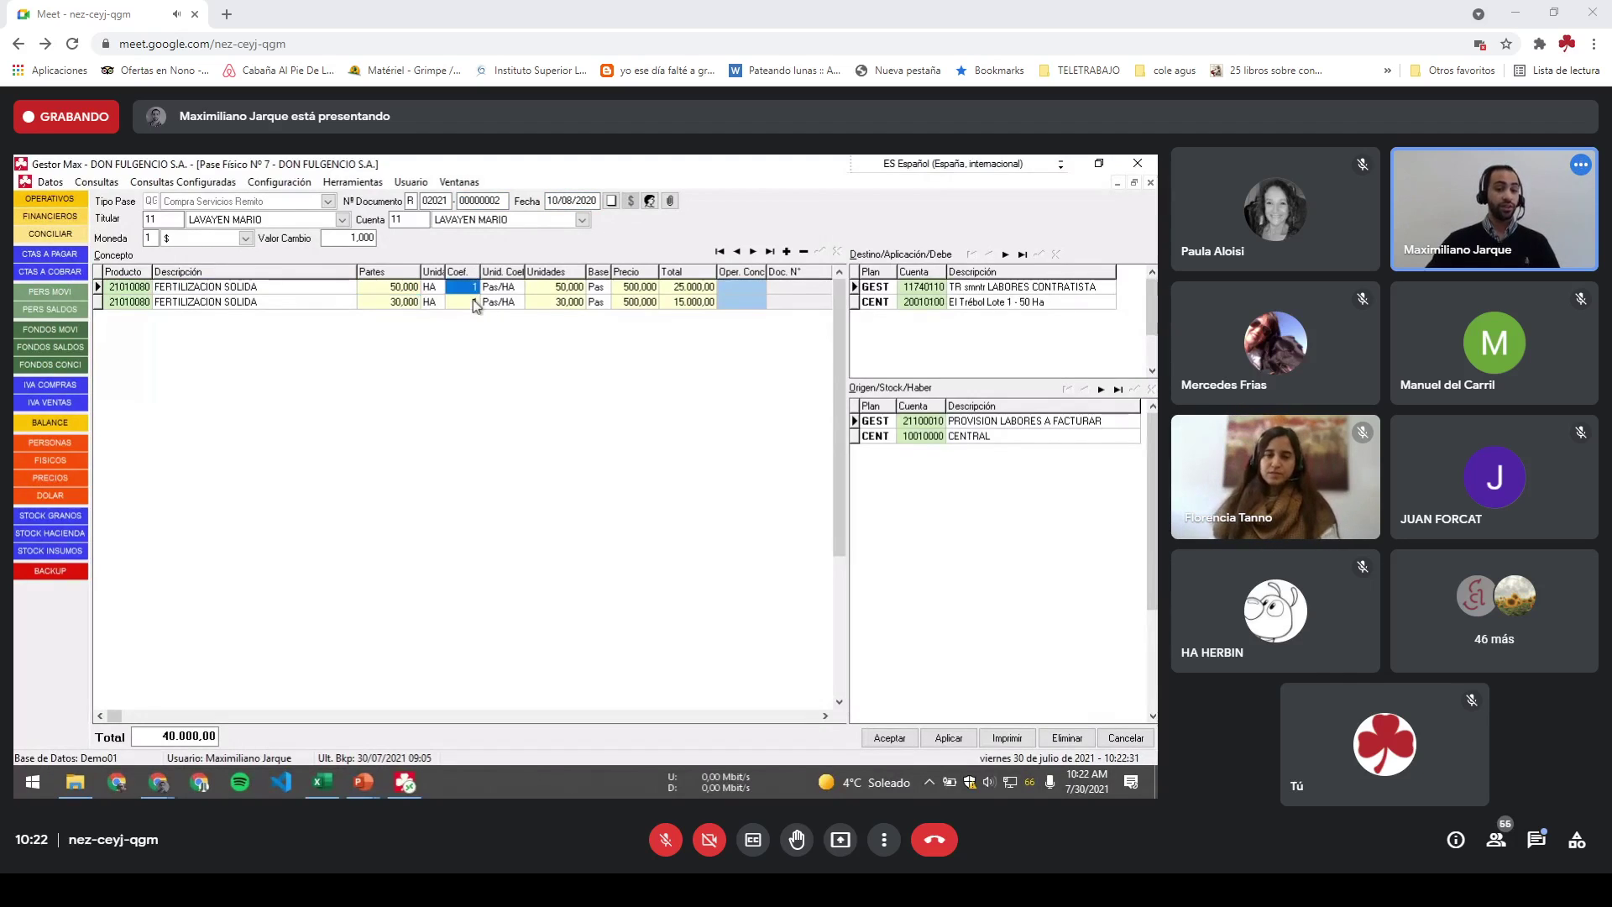
double_click(761, 293)
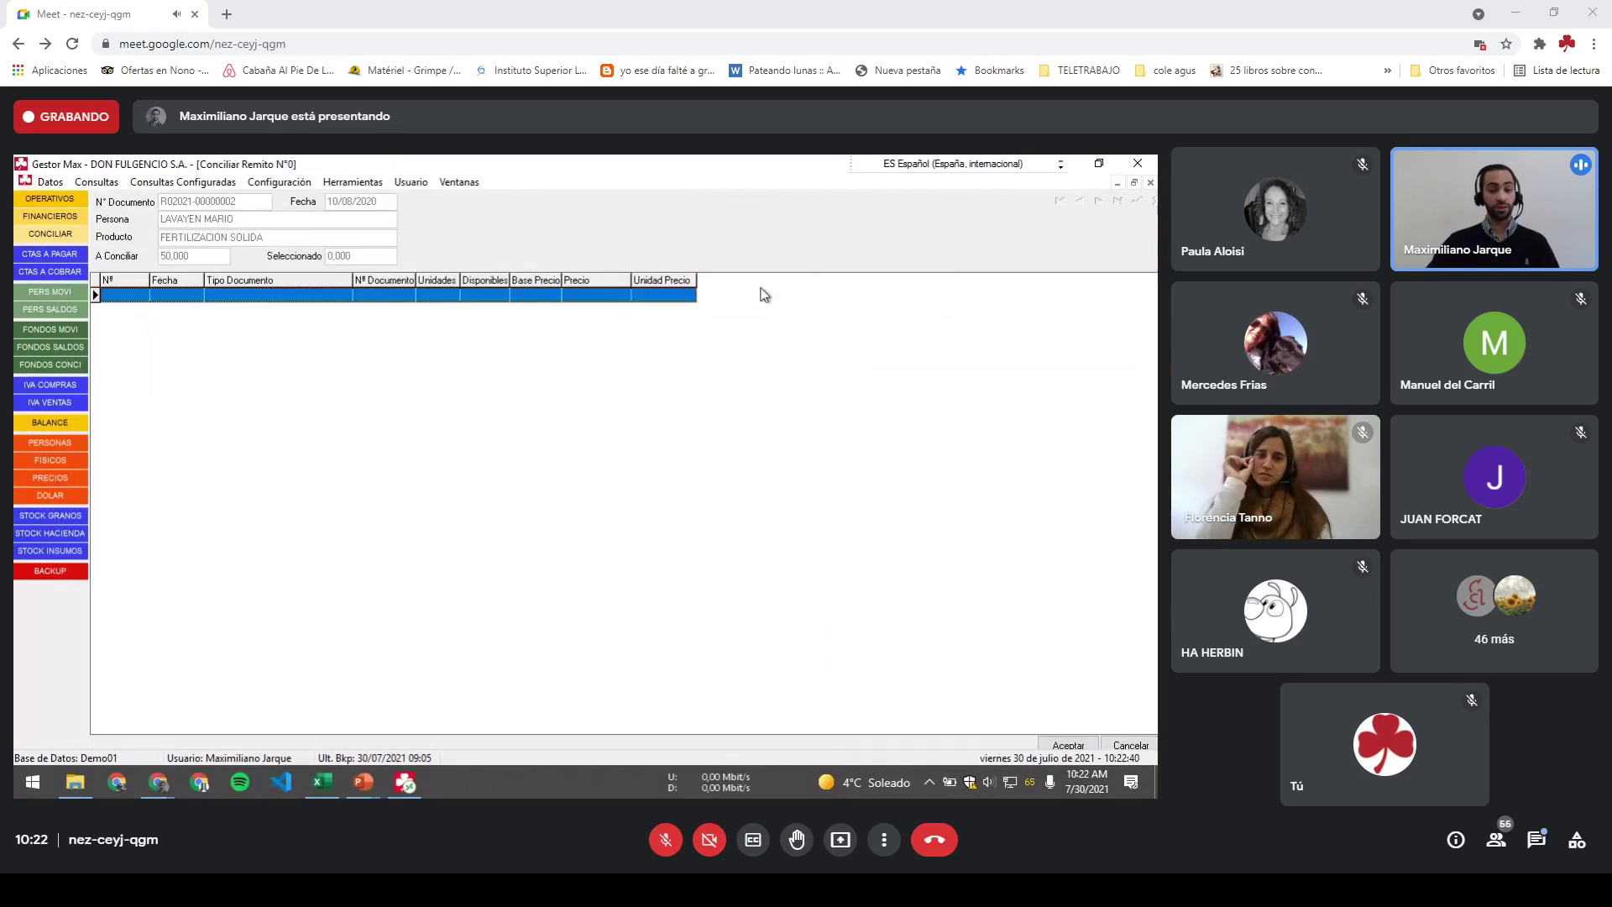
Step: Close the reconciliation and look up the management destination account of the 50 HA FERTILIZACION SOLIDA line in the account tree
left_click(1150, 183)
left_click(926, 288)
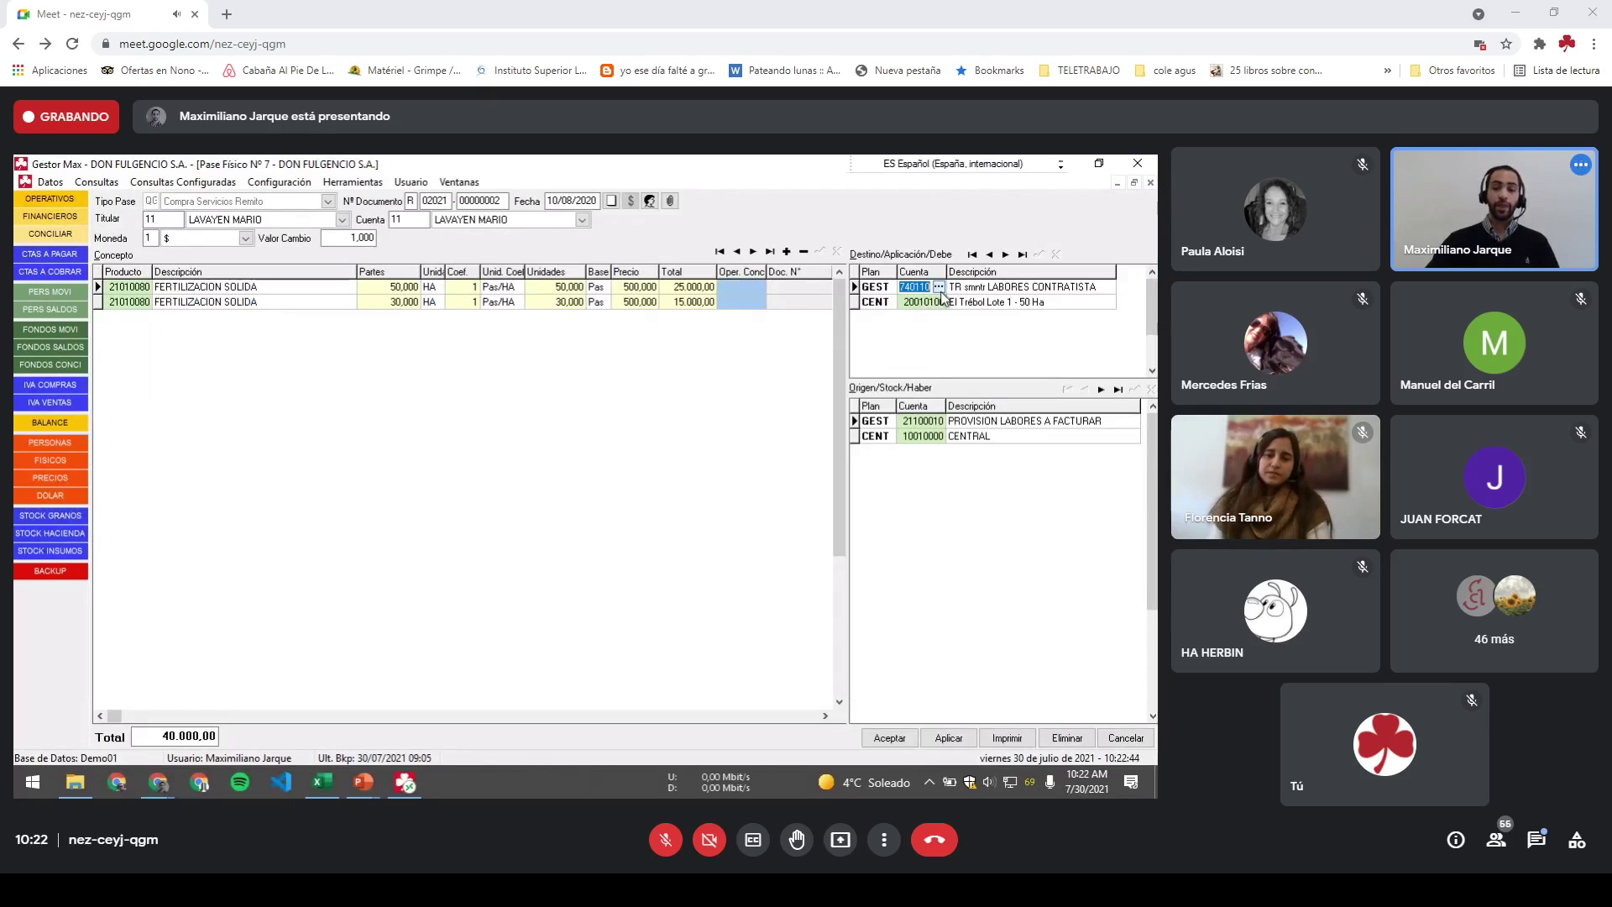
left_click(938, 288)
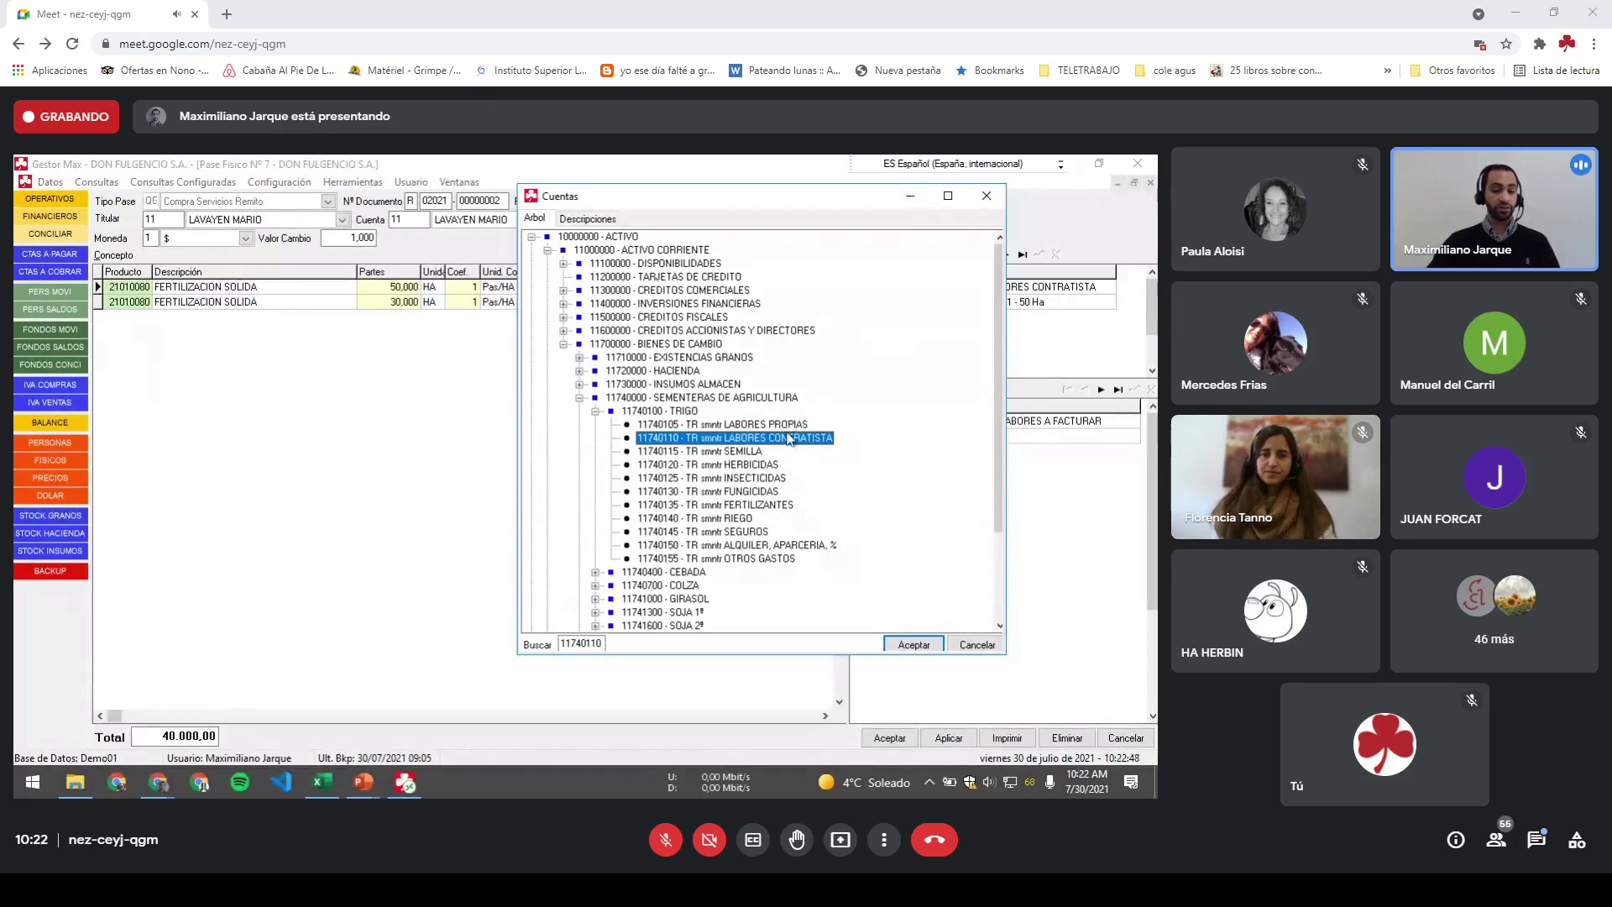
left_click(987, 196)
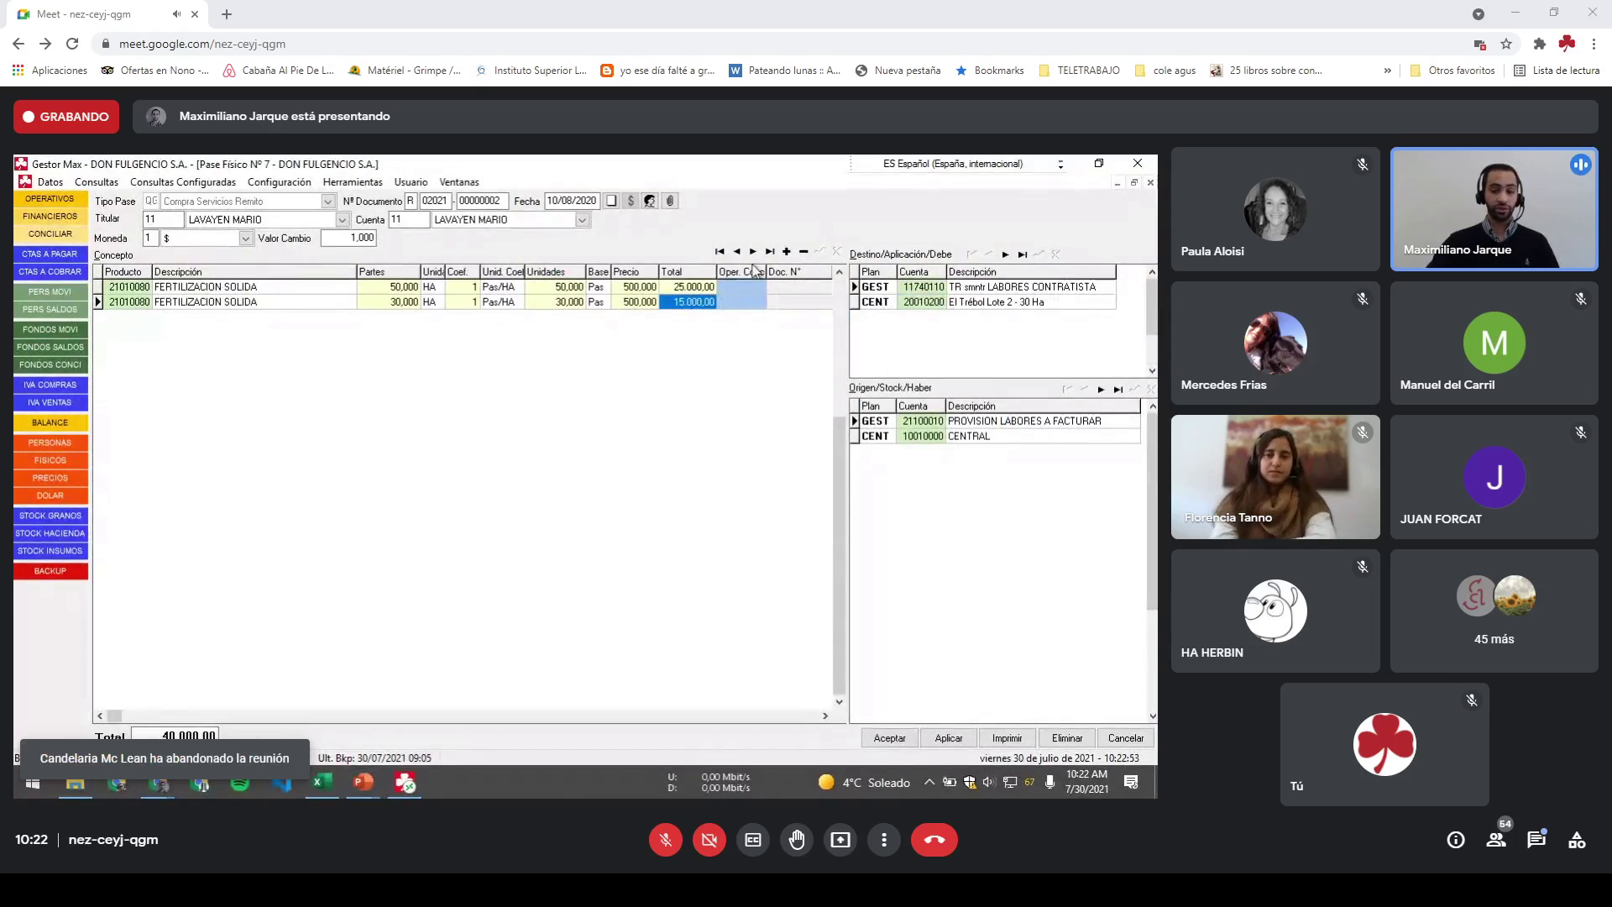
Step: Check the origin and destination management accounts of the 50 HA FERTILIZACION SOLIDA line, and leave the remito without saving
left_click(692, 287)
left_click(937, 426)
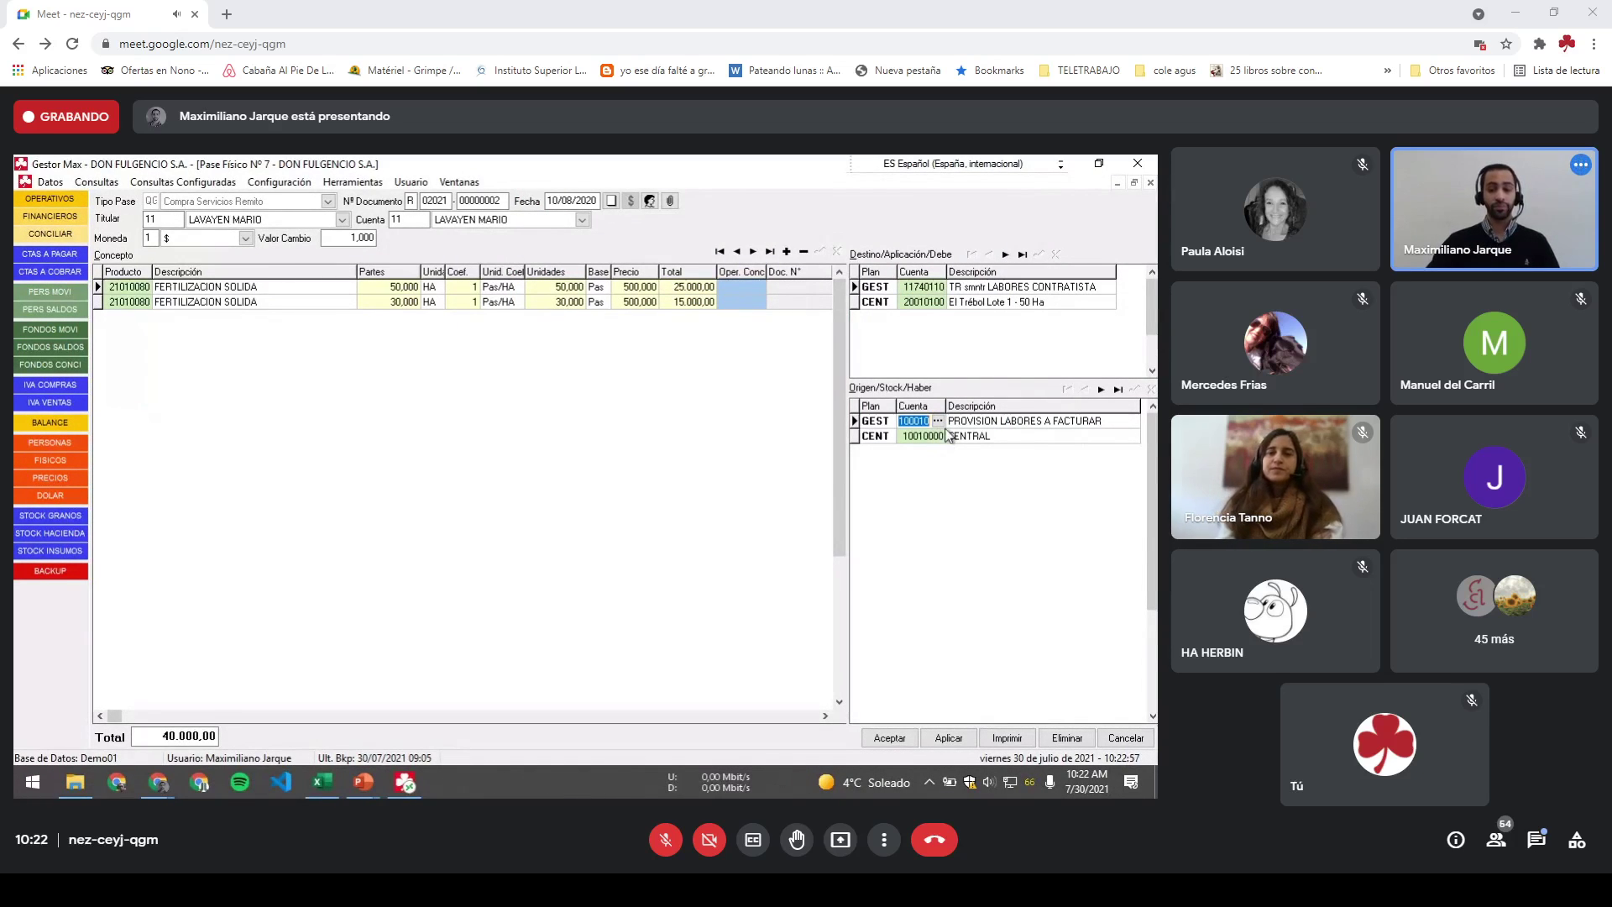
left_click(938, 422)
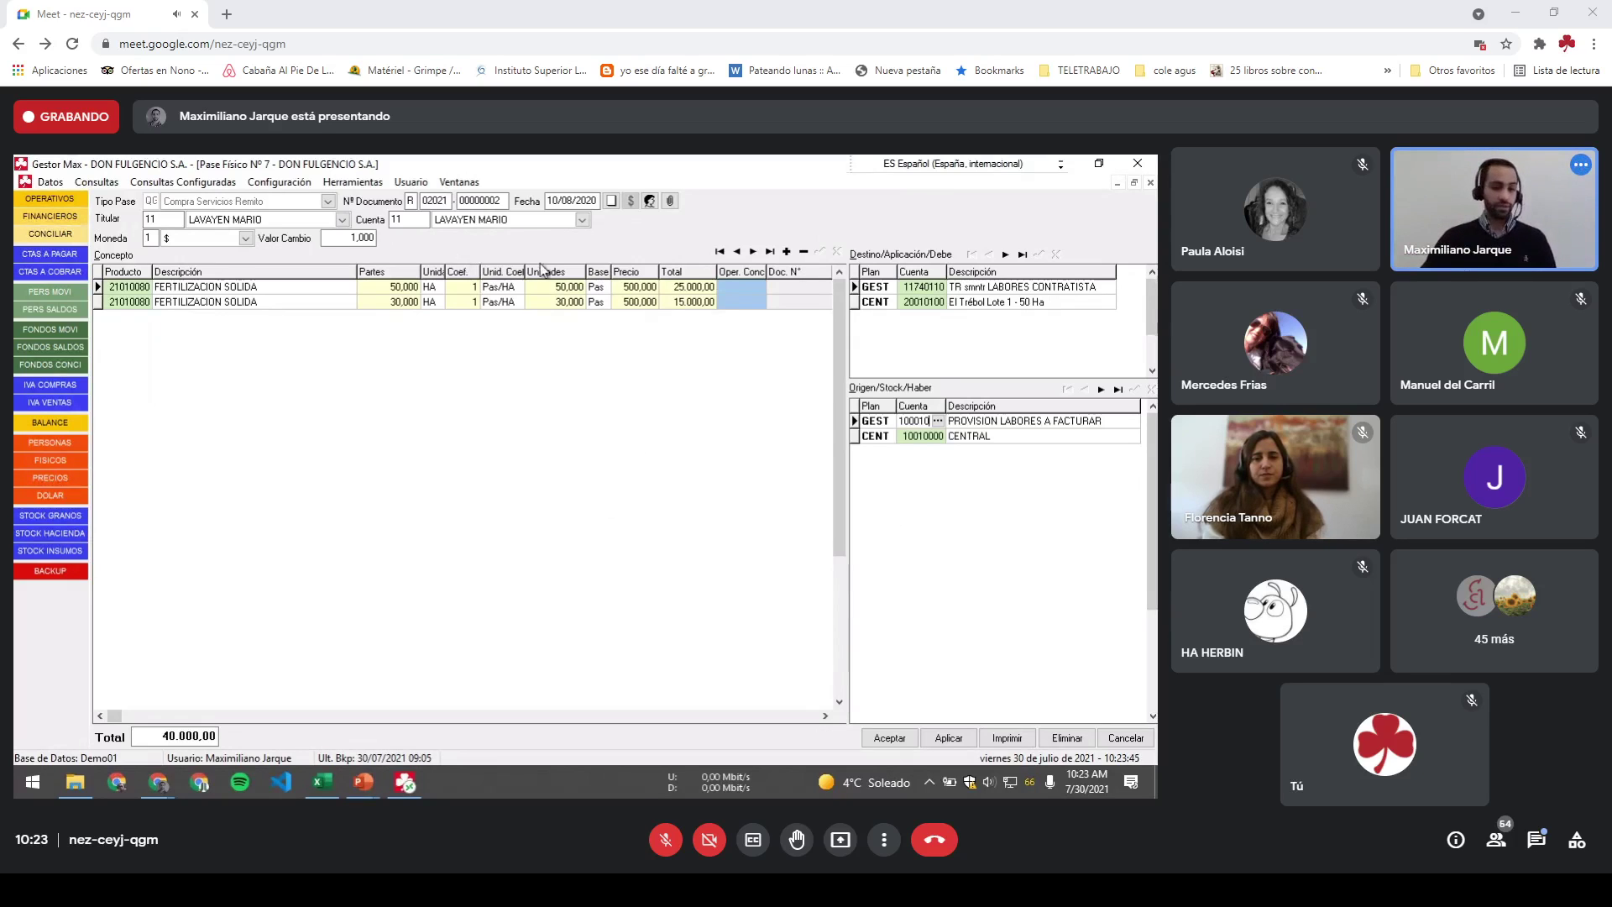
left_click(244, 294)
left_click(920, 288)
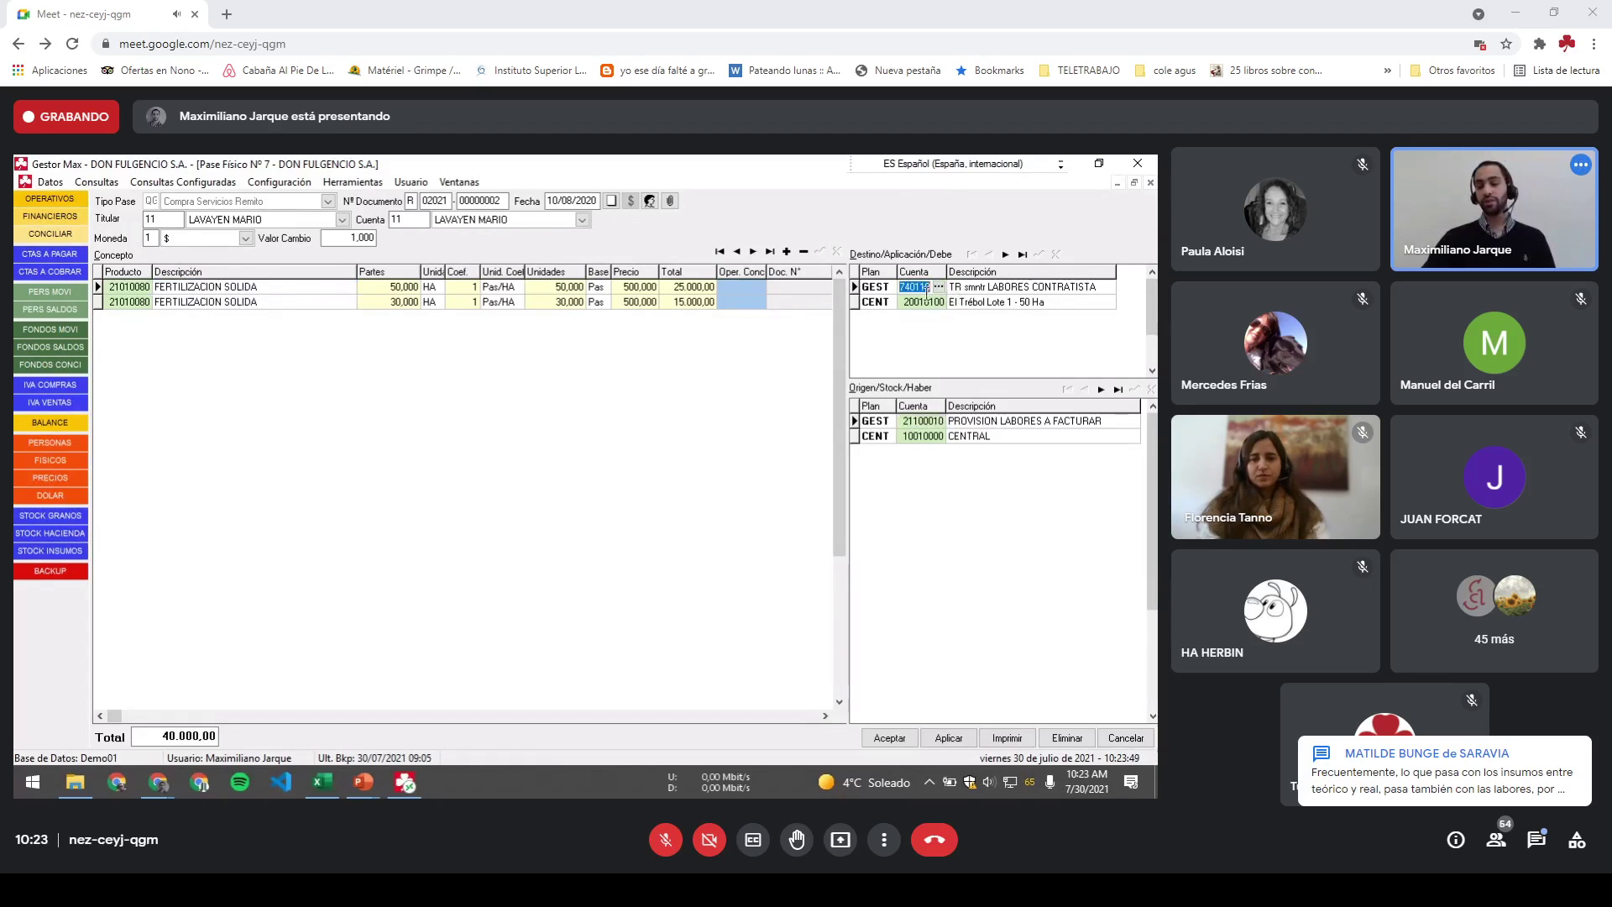
left_click(1125, 737)
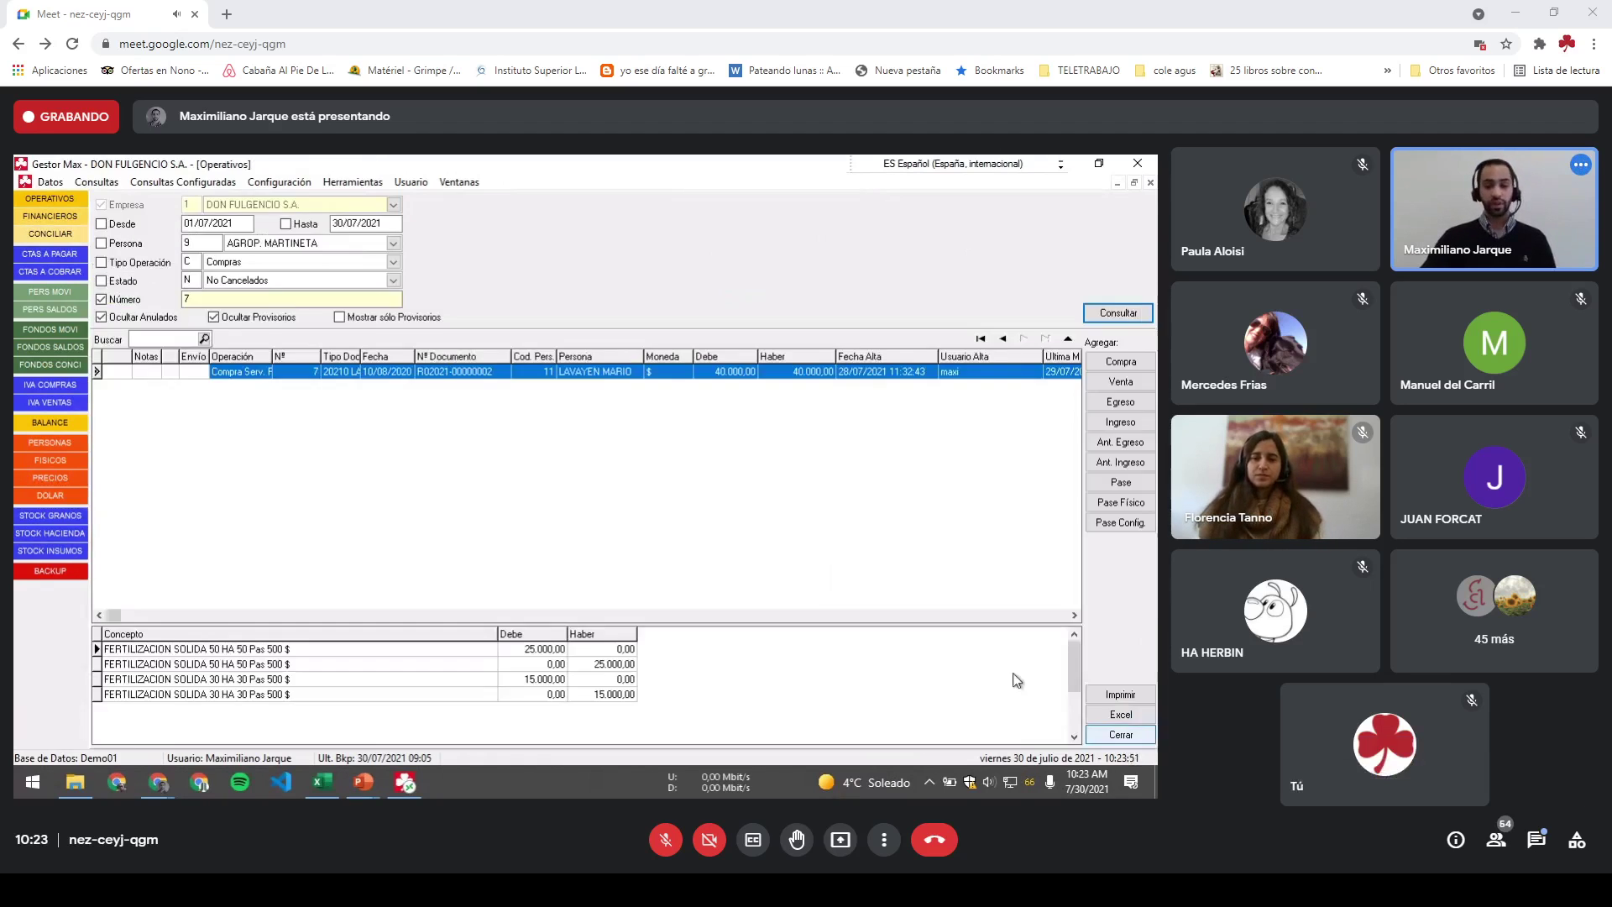
Step: Consult operation number 8 in the operations list and open its physical transfer
left_click(227, 300)
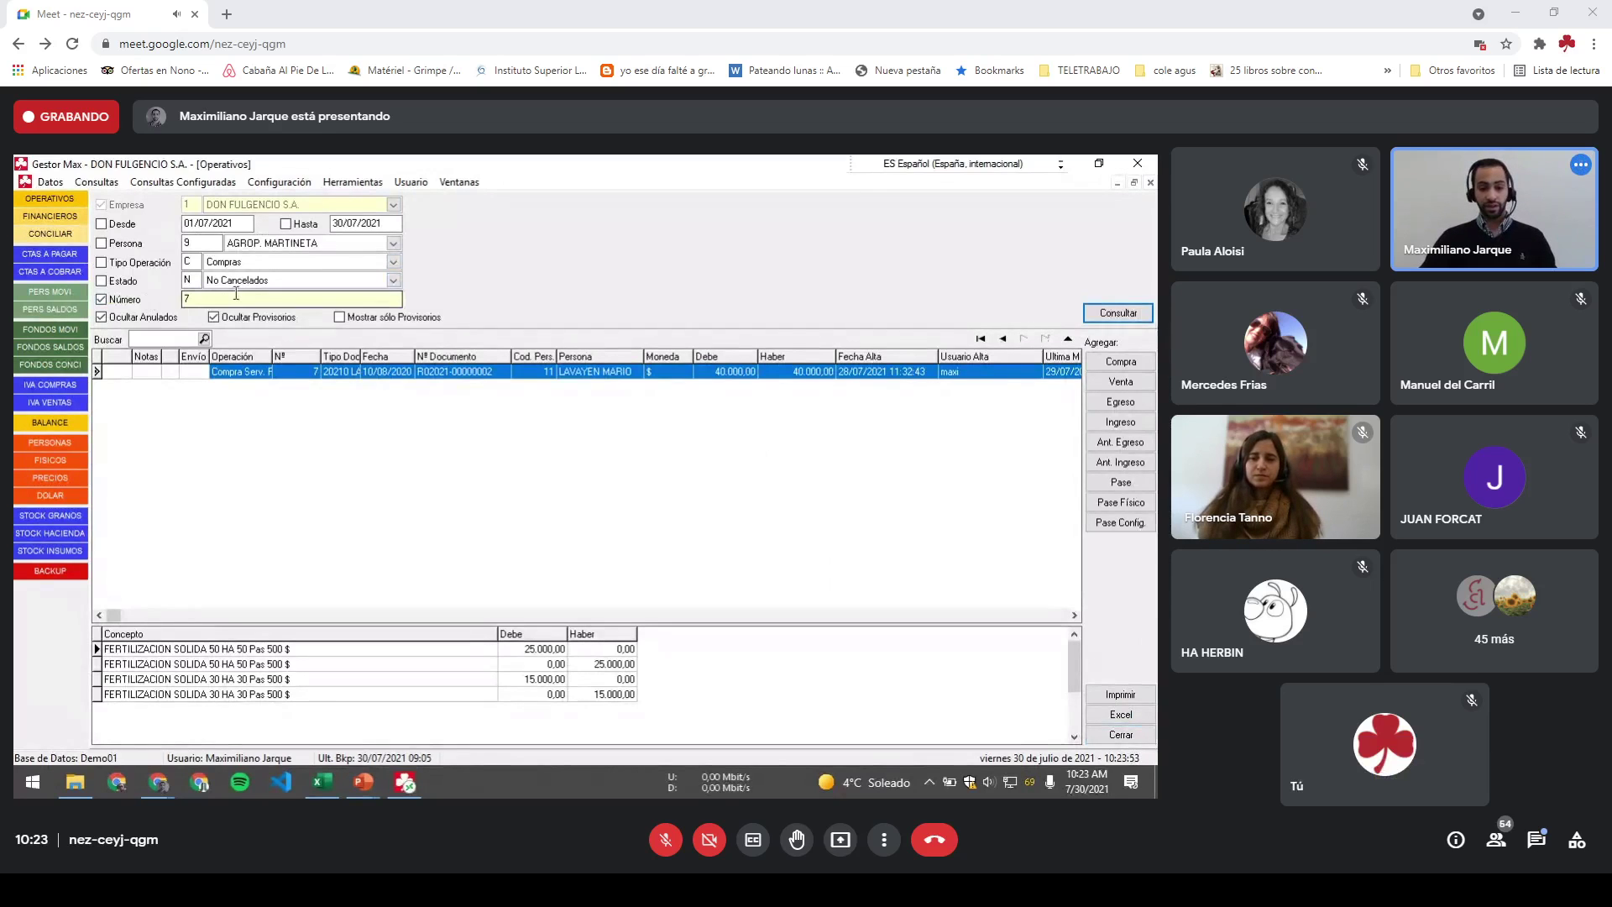
type("8")
key("Return")
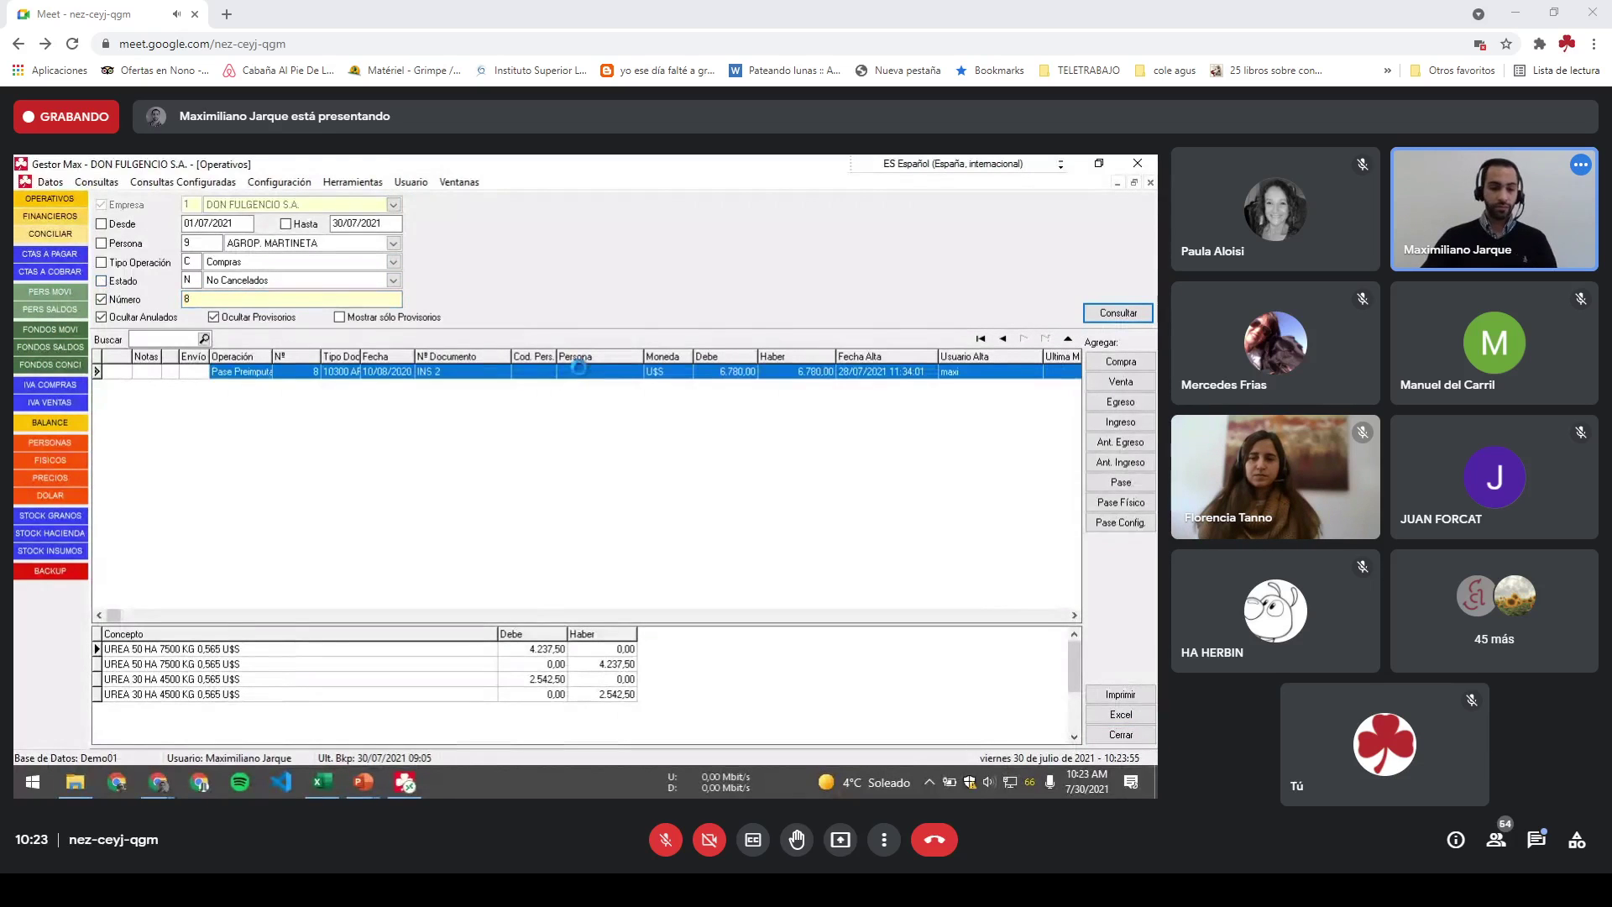
double_click(579, 371)
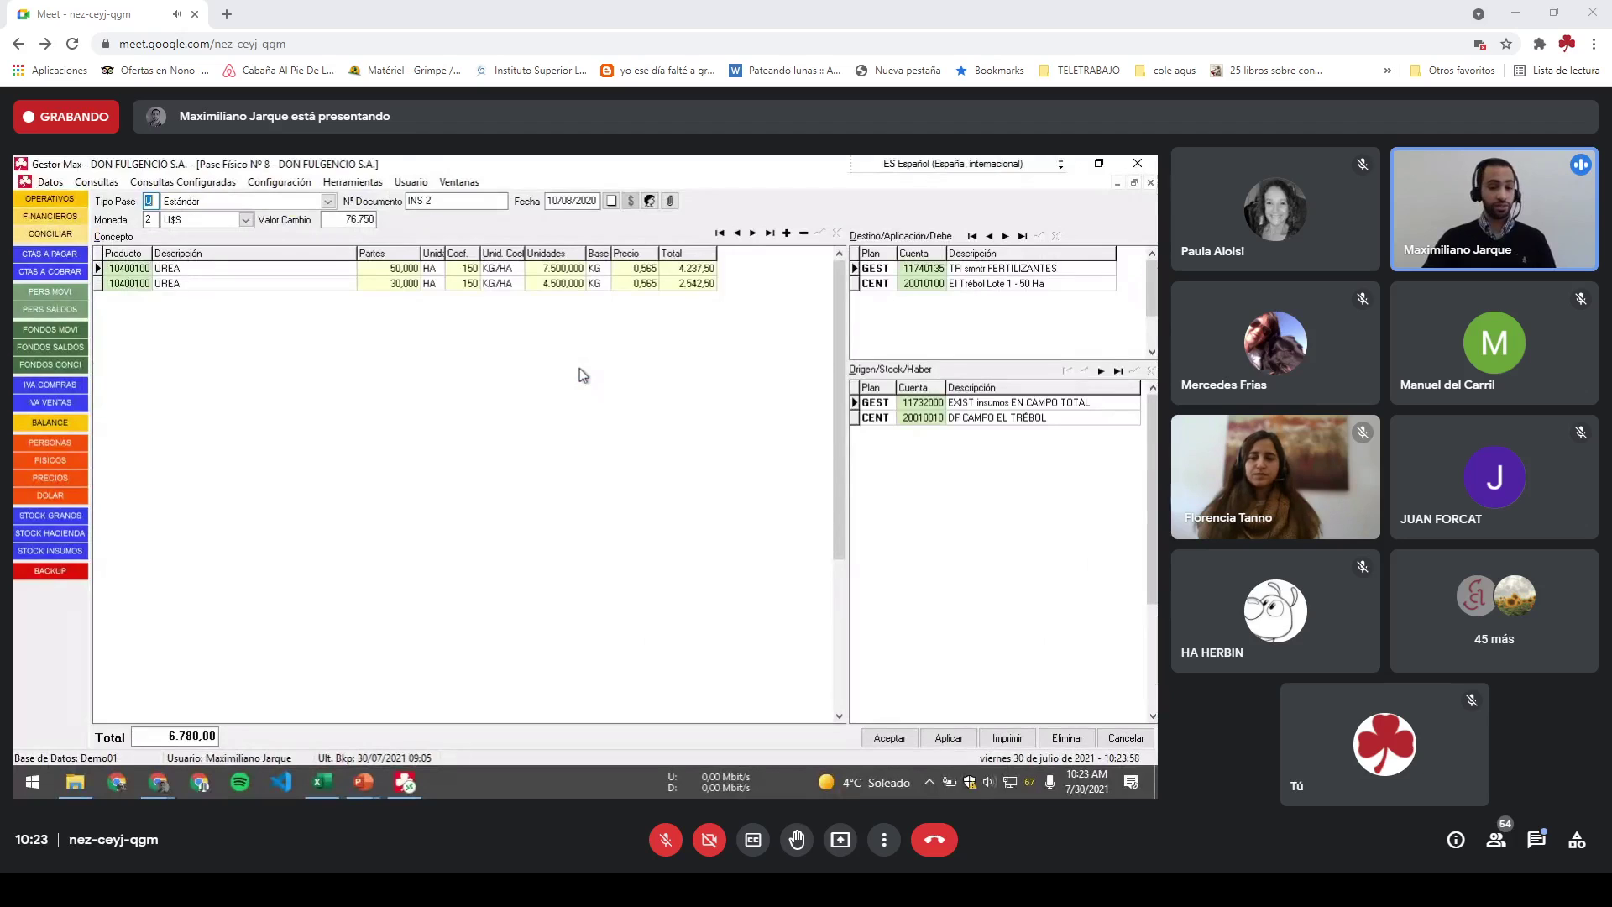
Step: Review the product, hectares and coefficient of the first UREA line, and view the applied totals adjustment without changing it
left_click(200, 265)
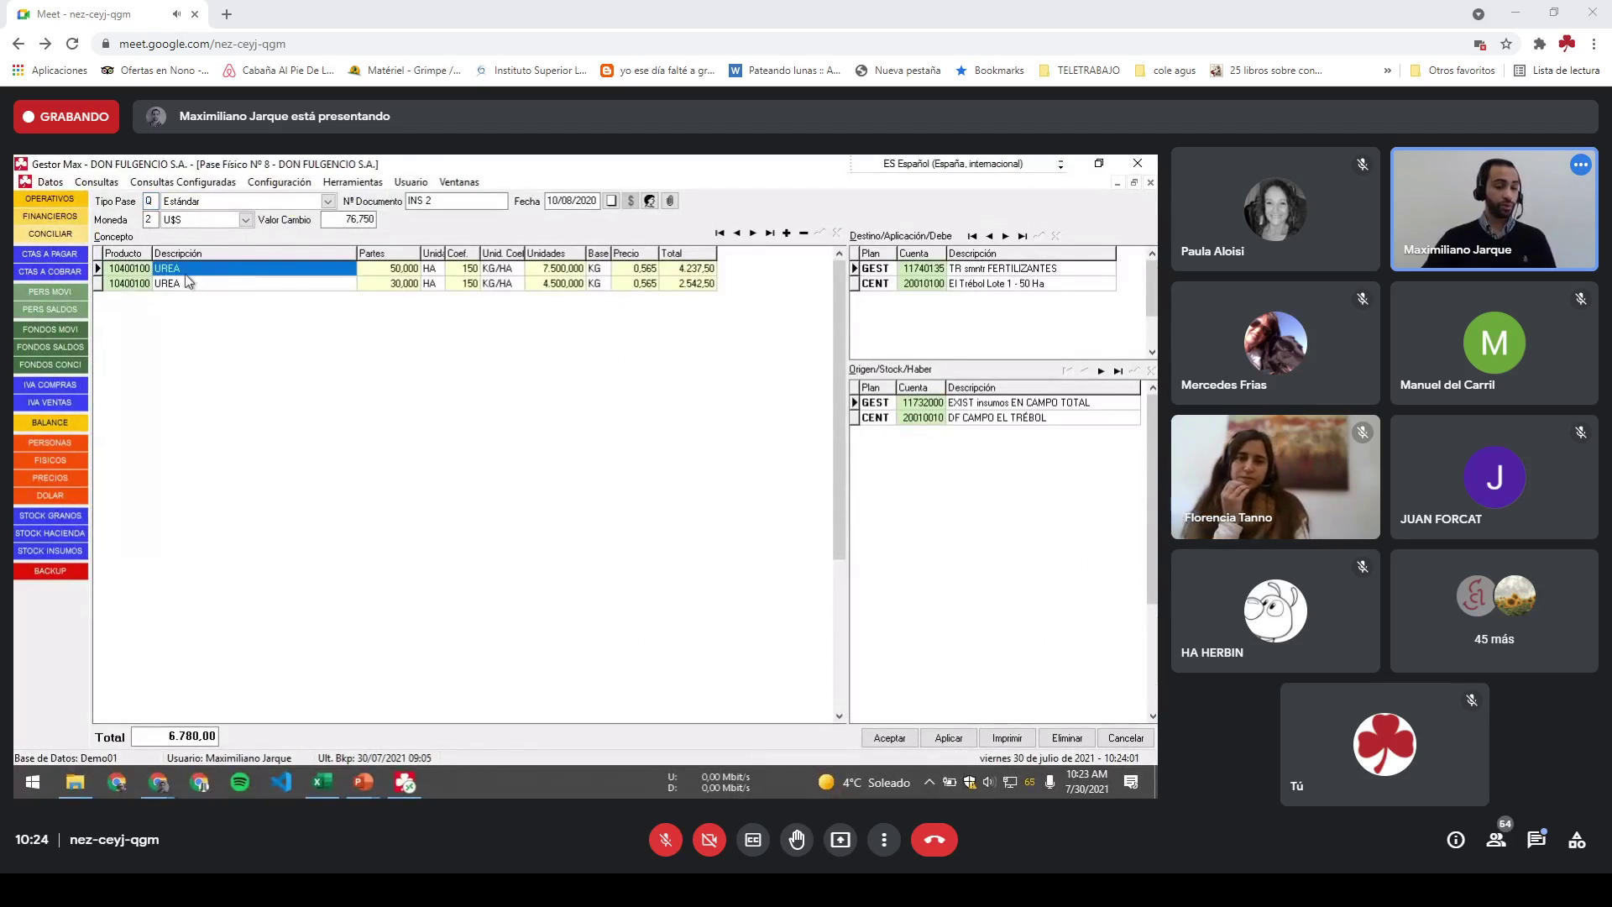
left_click(404, 271)
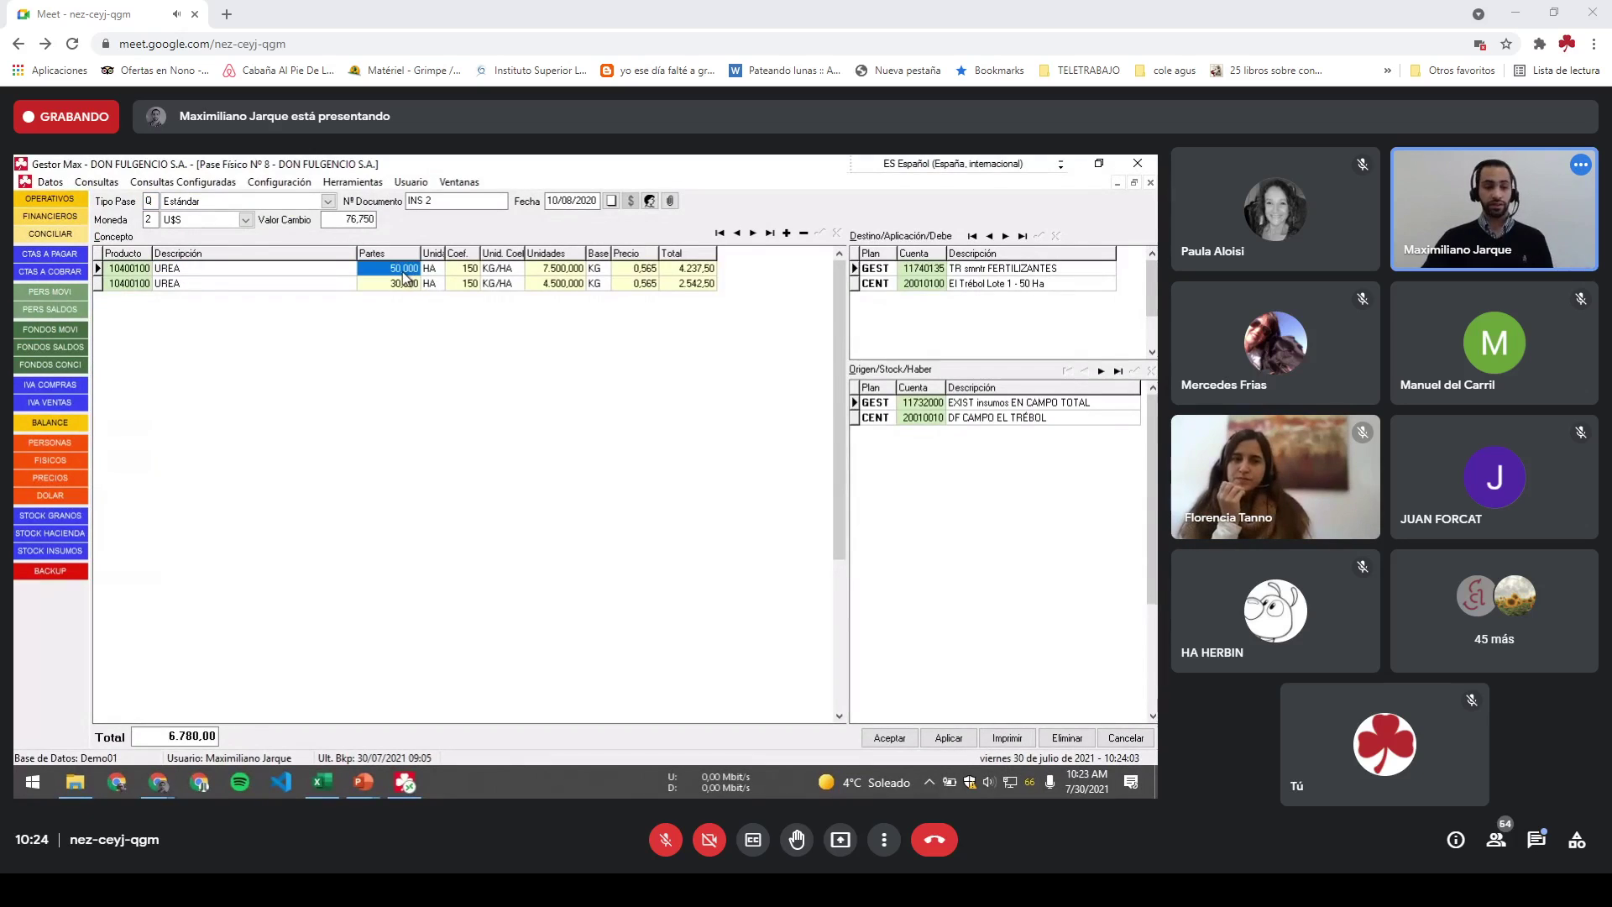
left_click(465, 268)
right_click(564, 363)
left_click(640, 445)
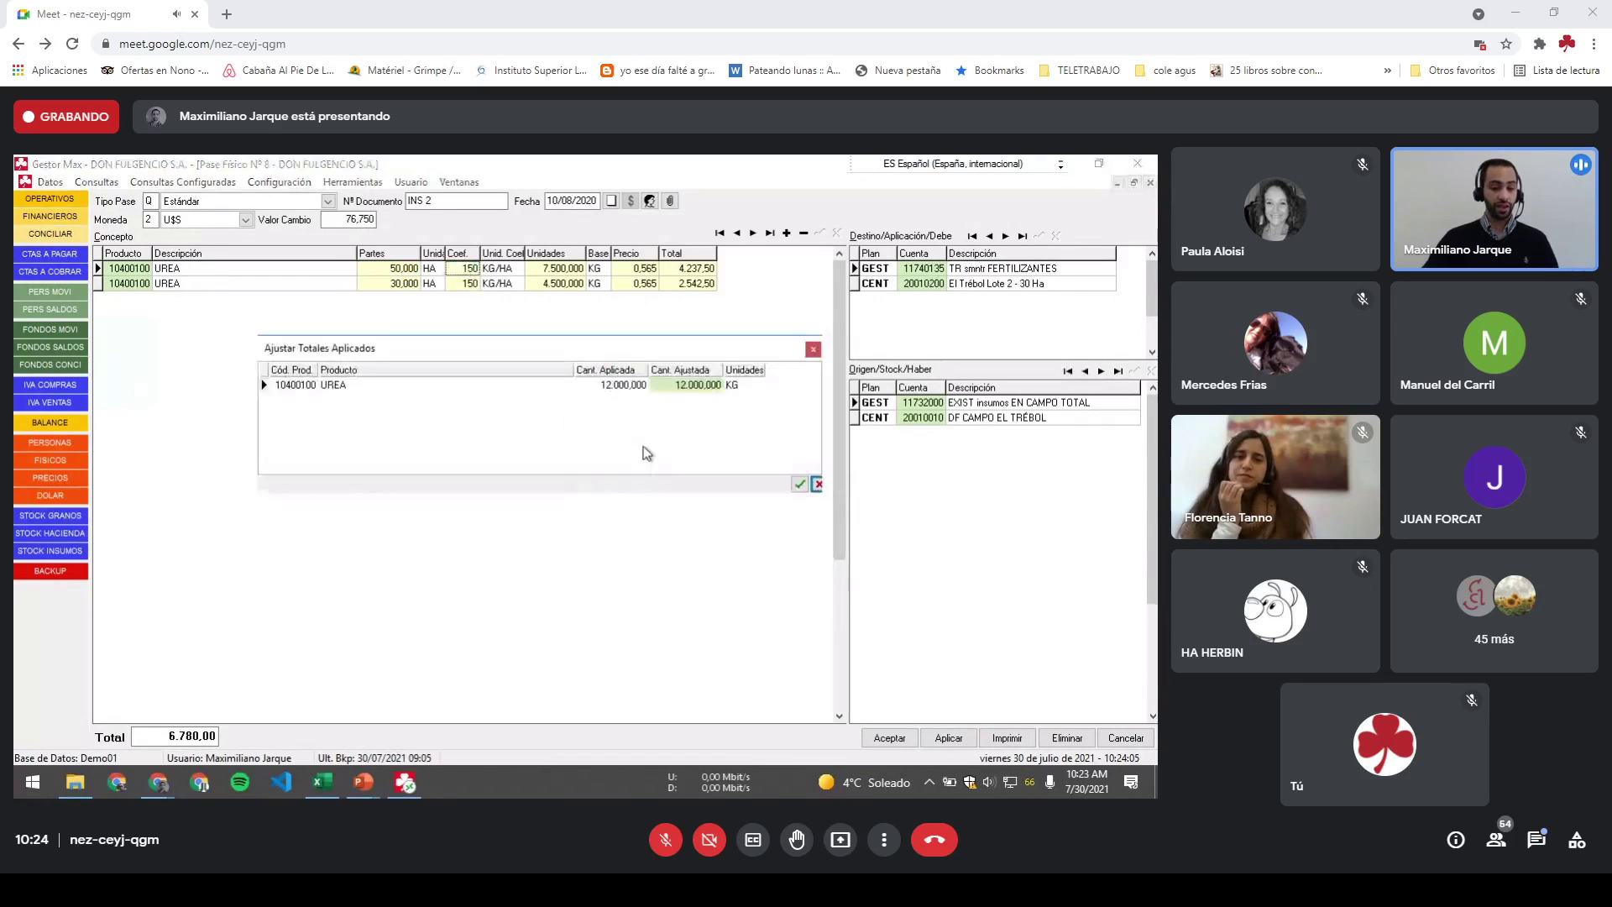
left_click(813, 350)
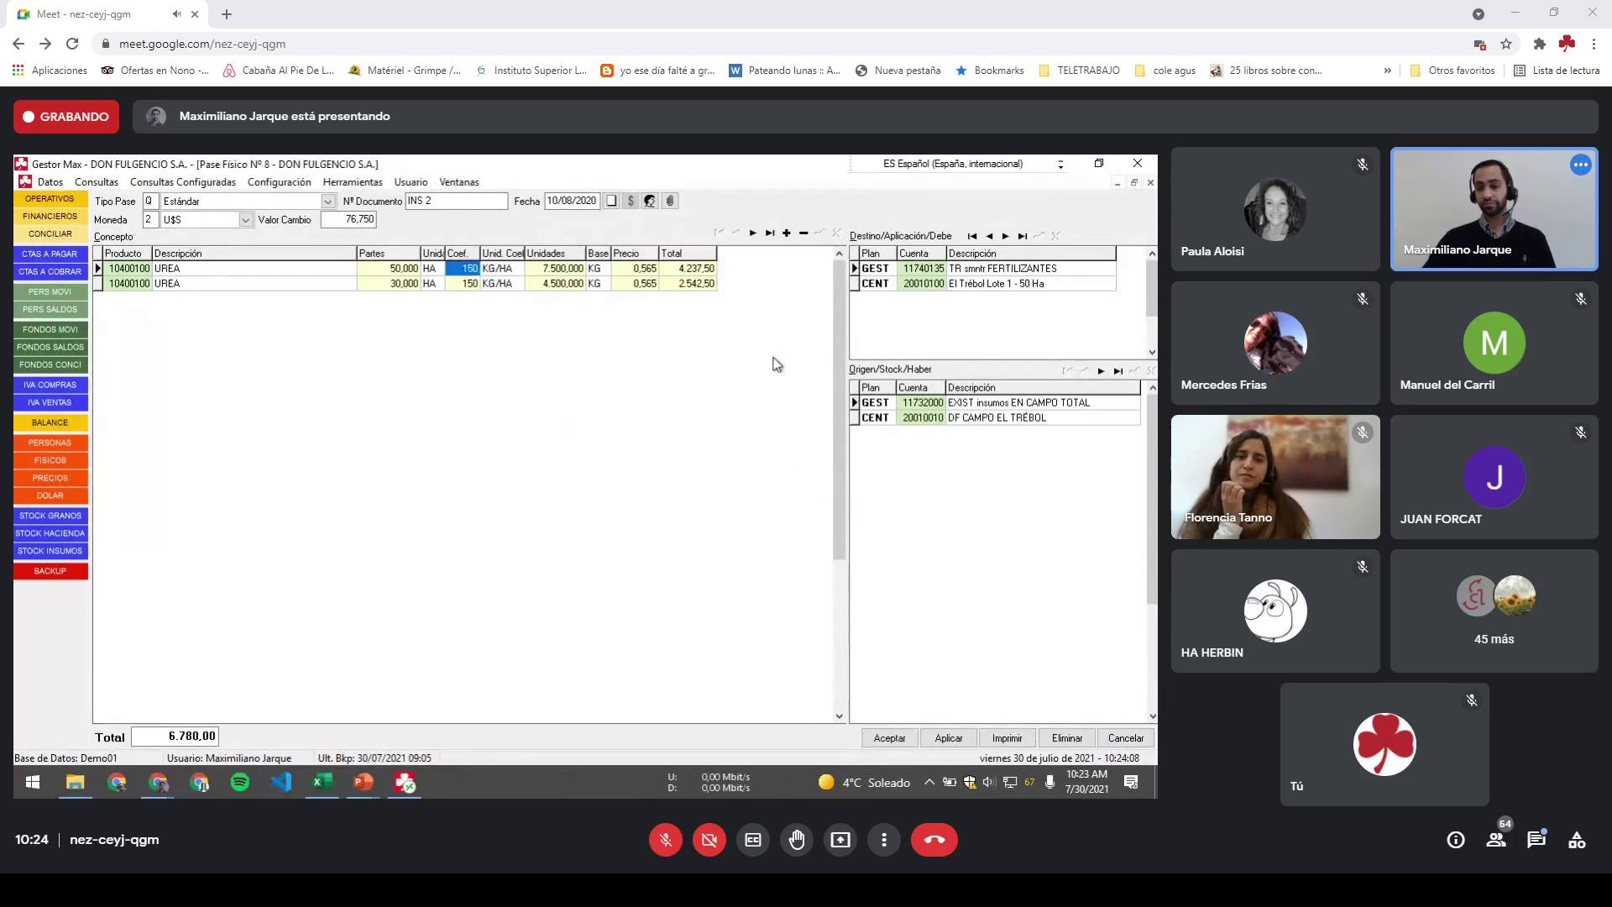
Step: Look up the destination account of the first UREA line in the account tree, and leave the transfer without saving
left_click(923, 271)
left_click(940, 270)
left_click(940, 271)
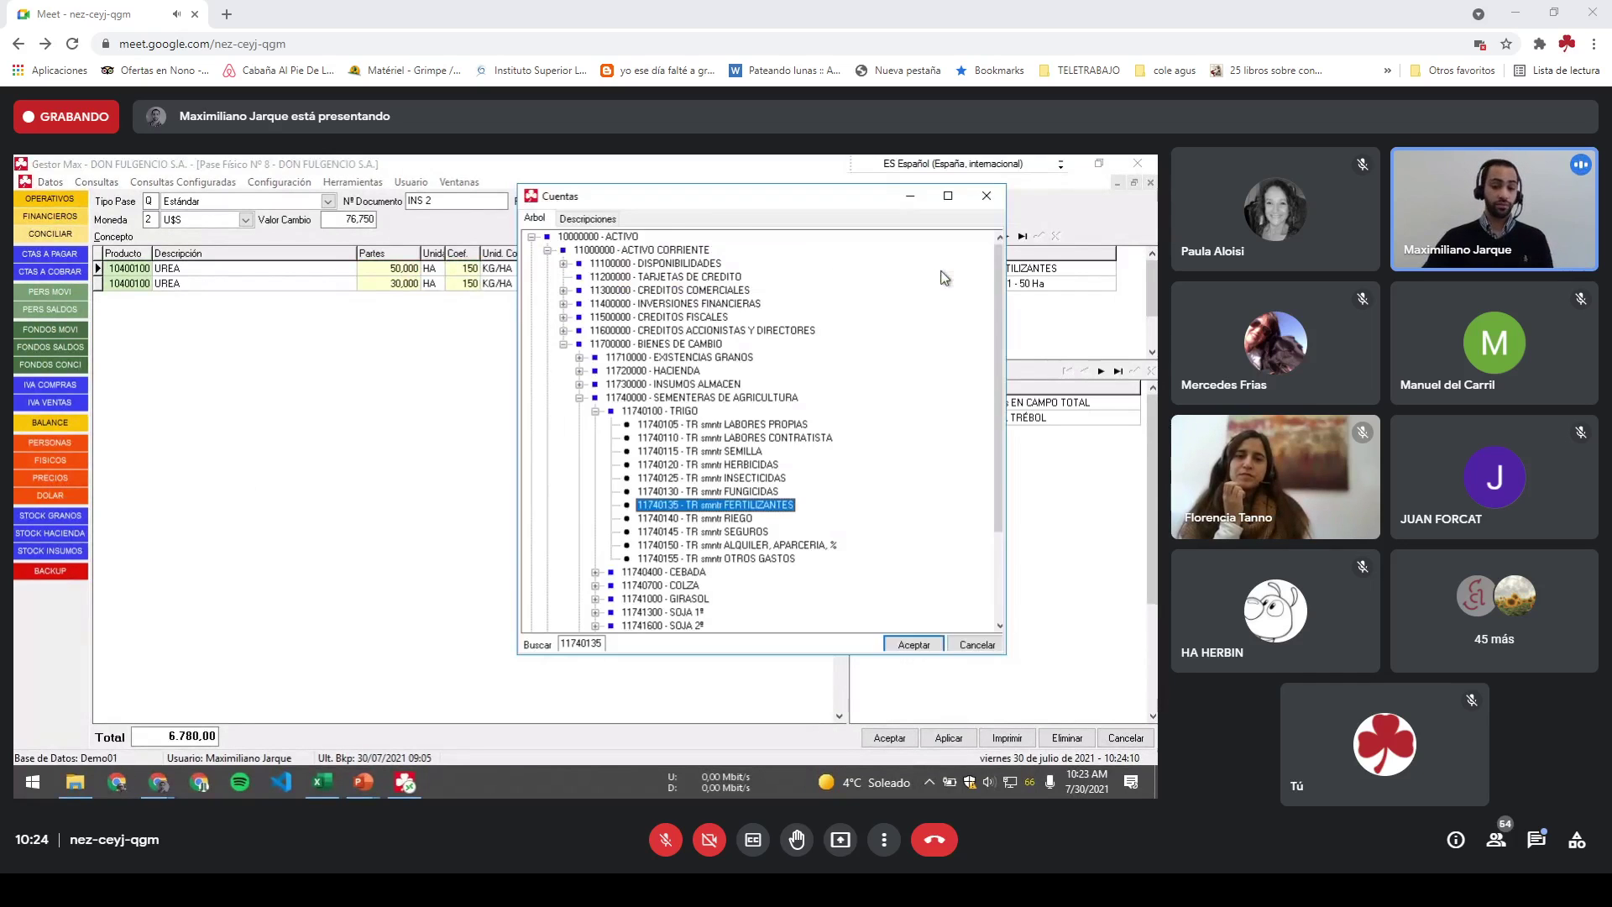
left_click(974, 645)
left_click(1125, 738)
Step: Switch to the PowerPoint presentation to review the work order examples
left_click(364, 783)
left_click(461, 700)
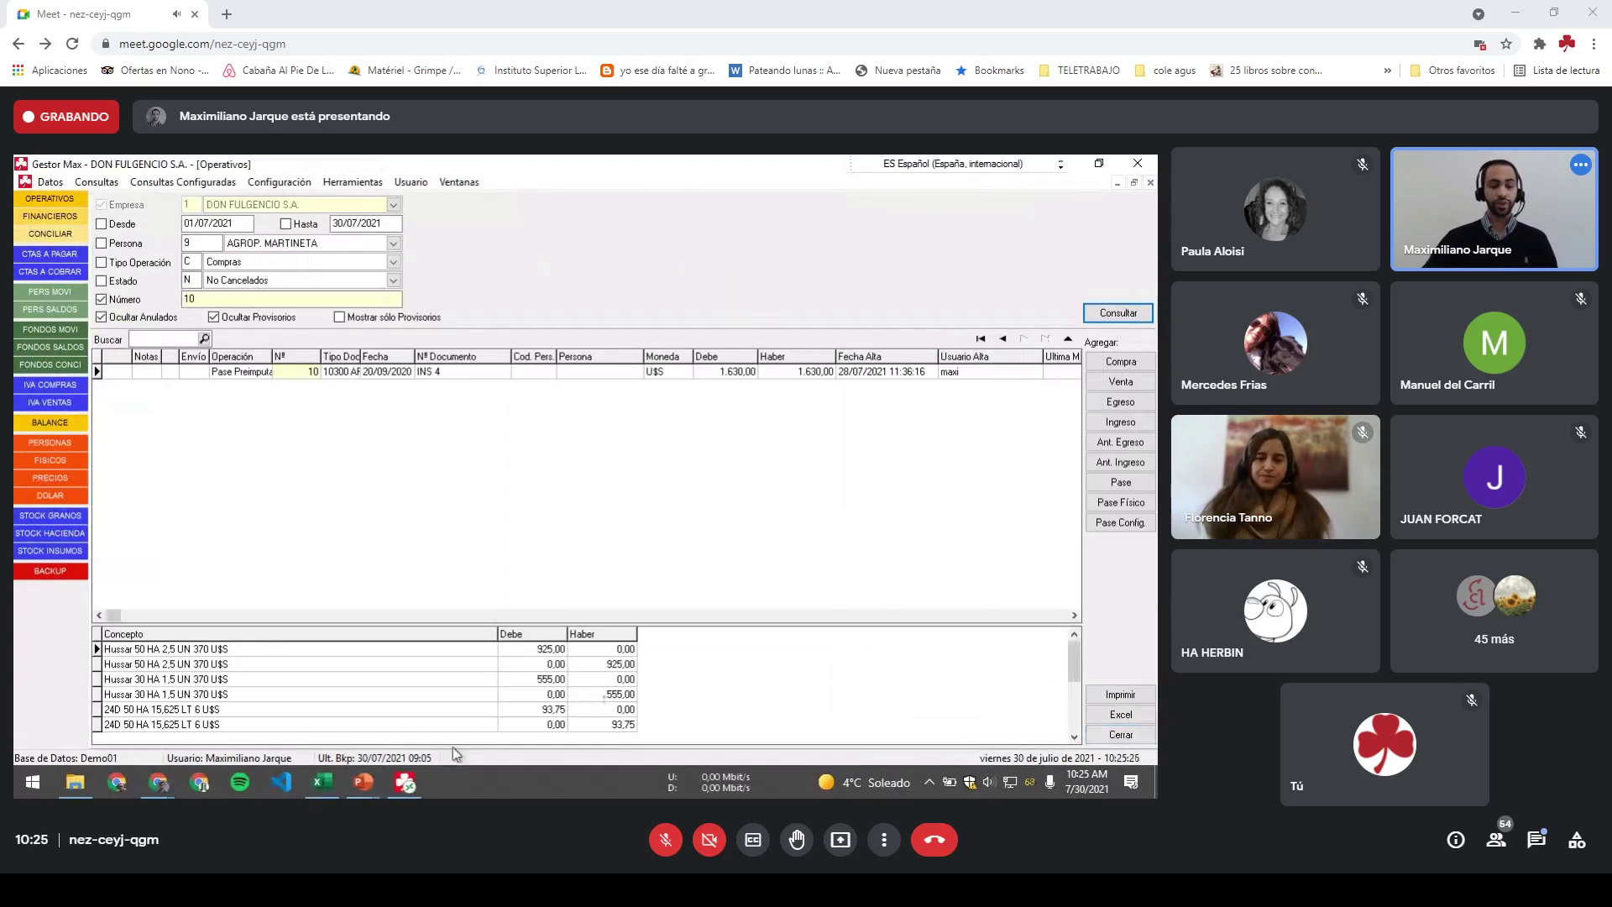
mouse_move(363, 782)
left_click(458, 714)
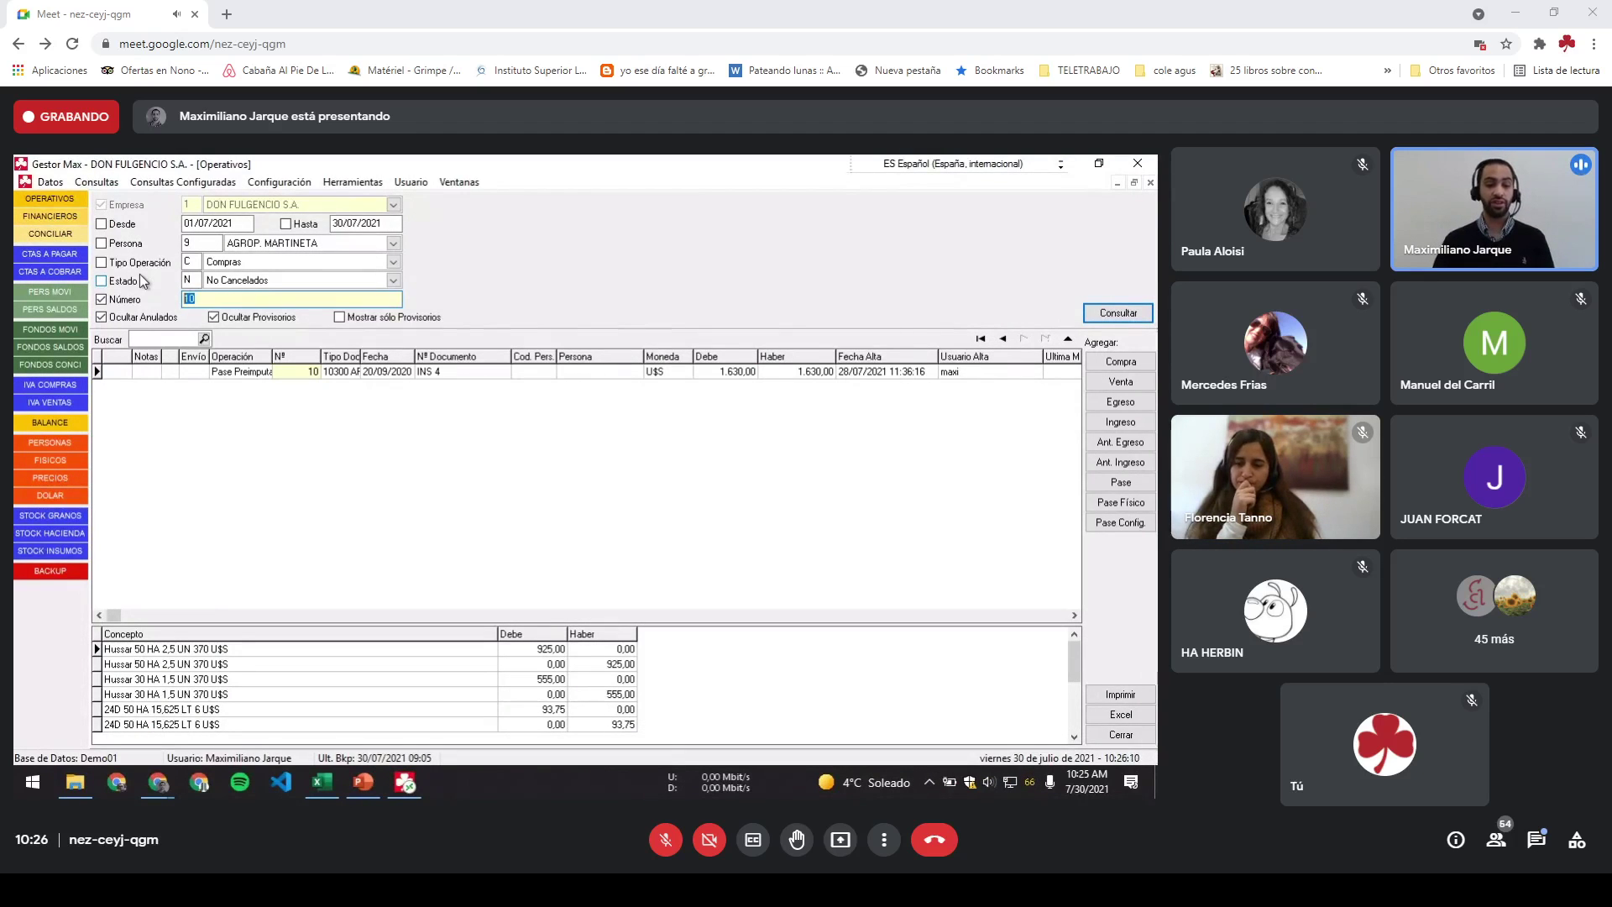
Step: Consult operation number 13 in the operations list and select the resulting service purchase remito
type("13")
key("Return")
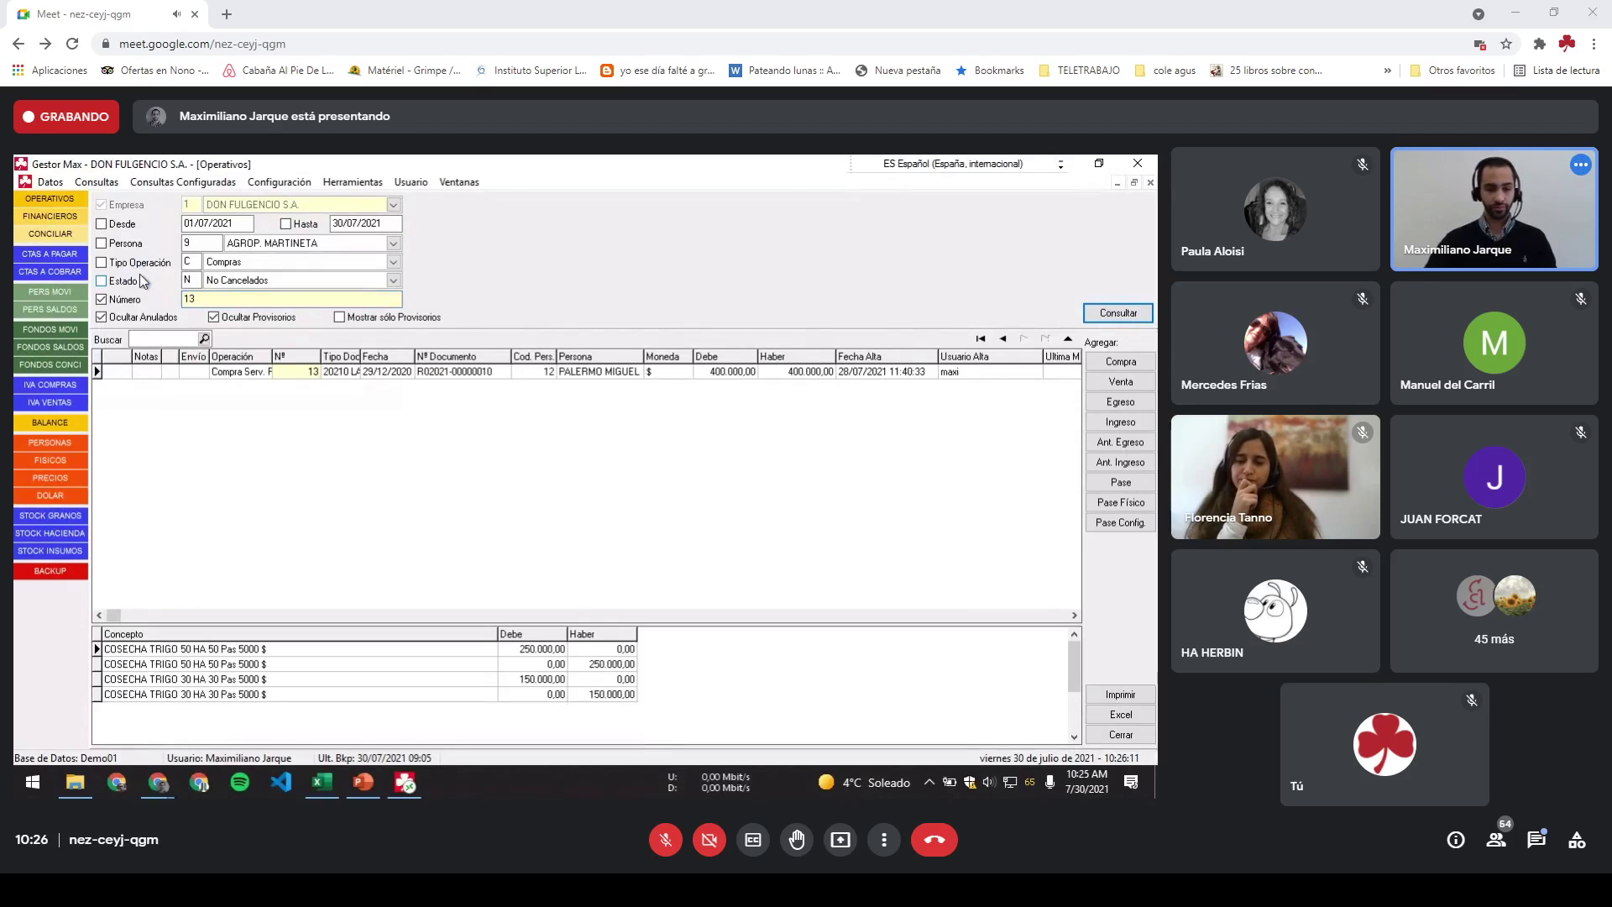
left_click(601, 372)
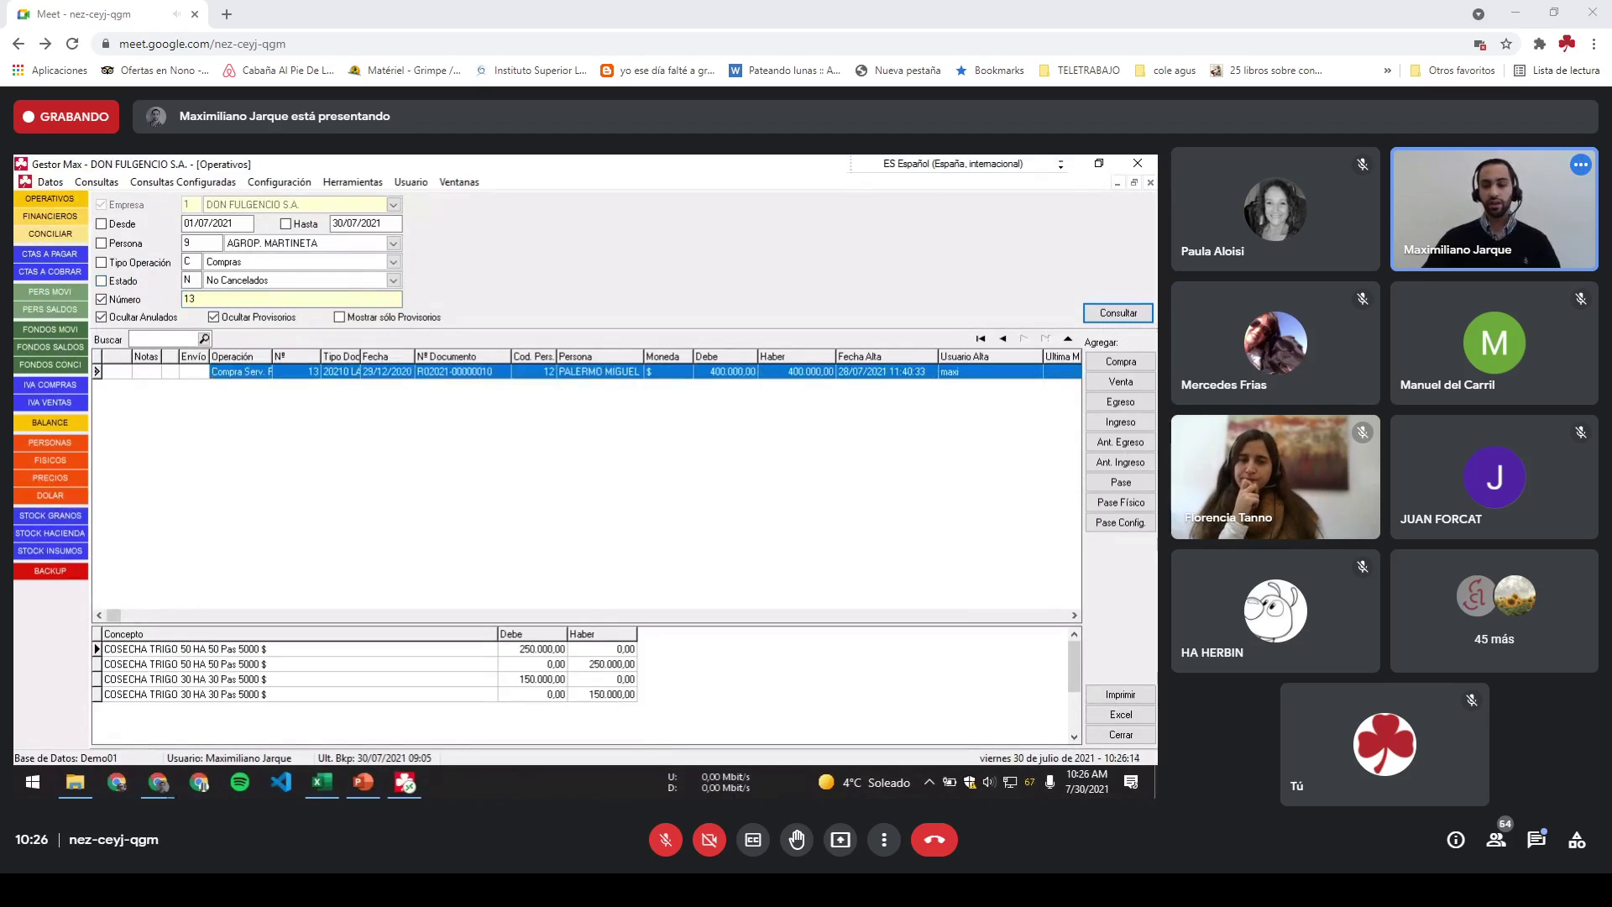
Step: View the preconfigured transfers classified as 2 LABORES, highlight 20210 LABOR CONTRATISTA, and close the list
left_click(1121, 523)
left_click(662, 276)
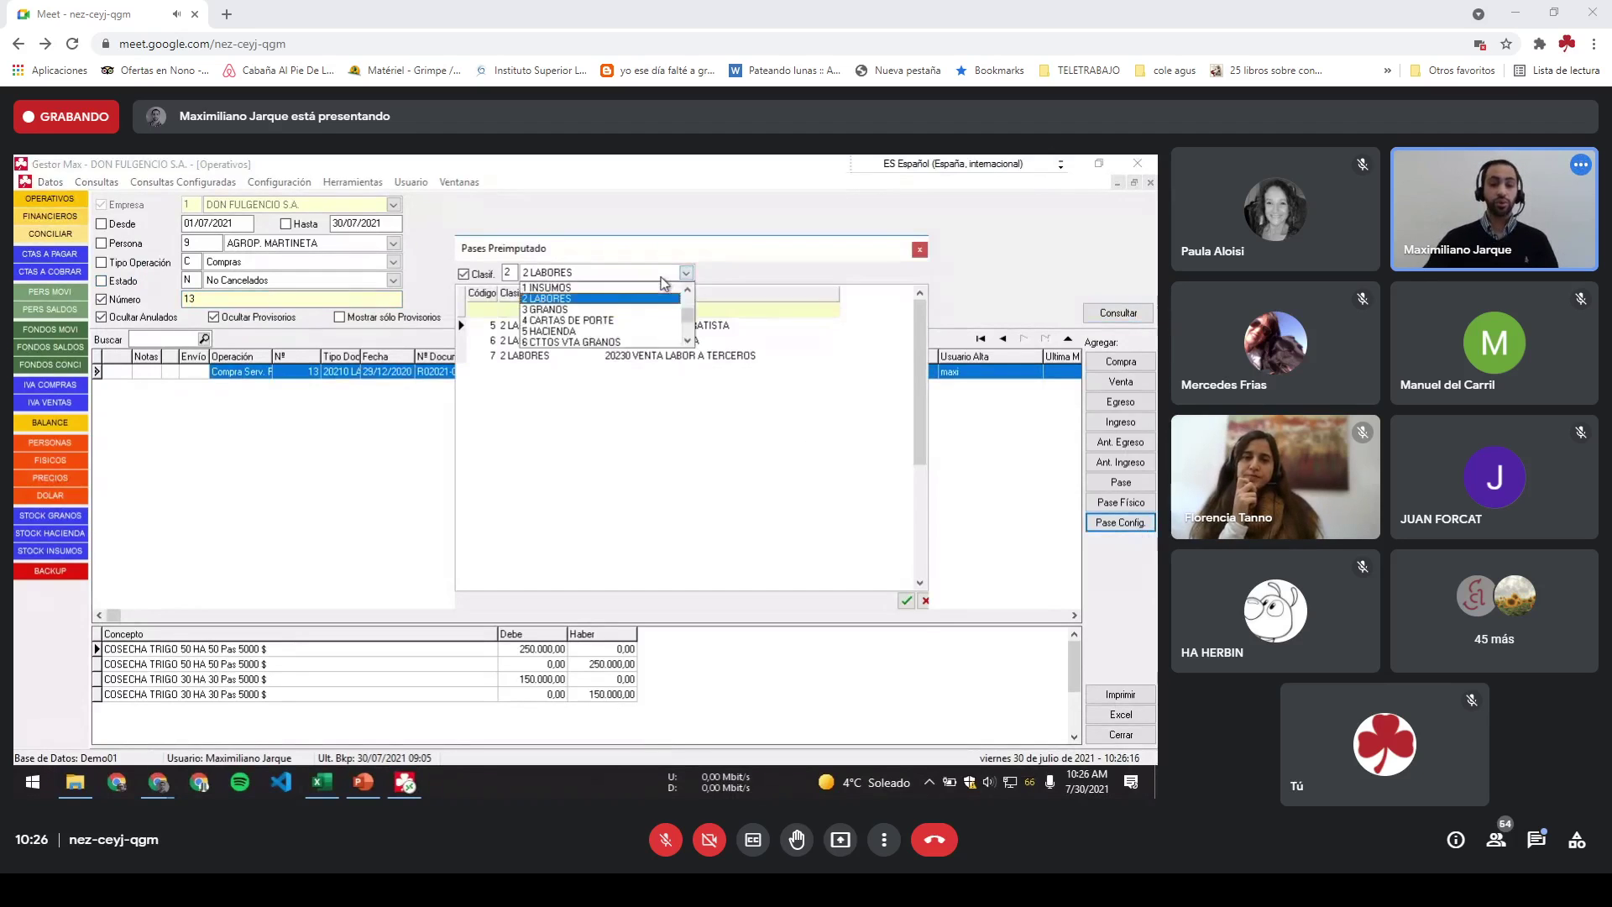
left_click(577, 303)
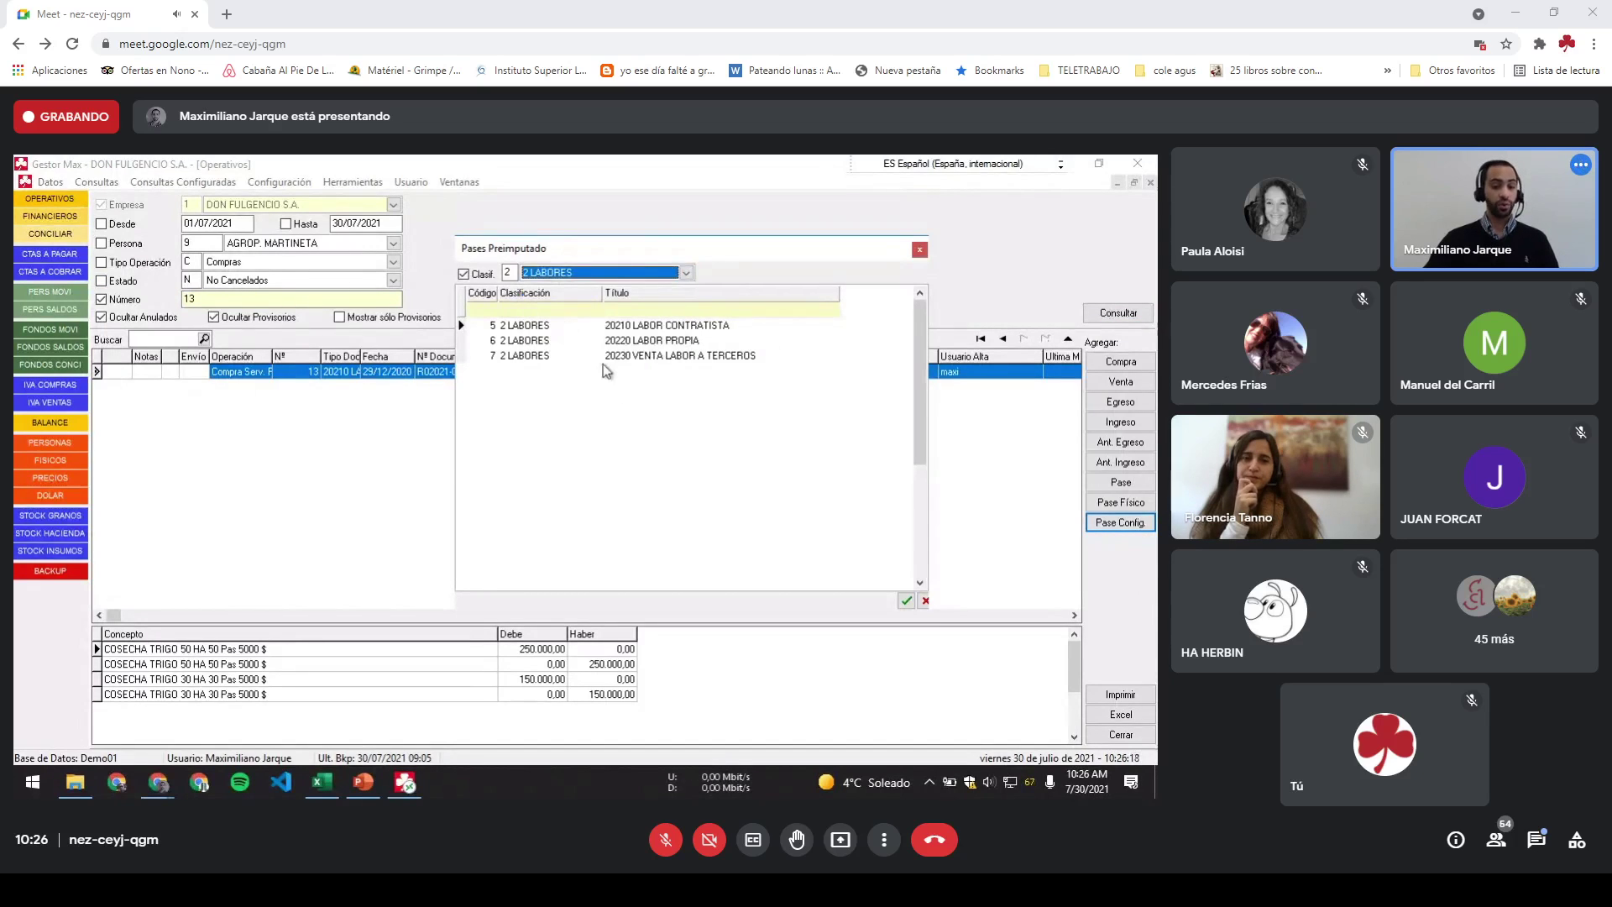
left_click(711, 327)
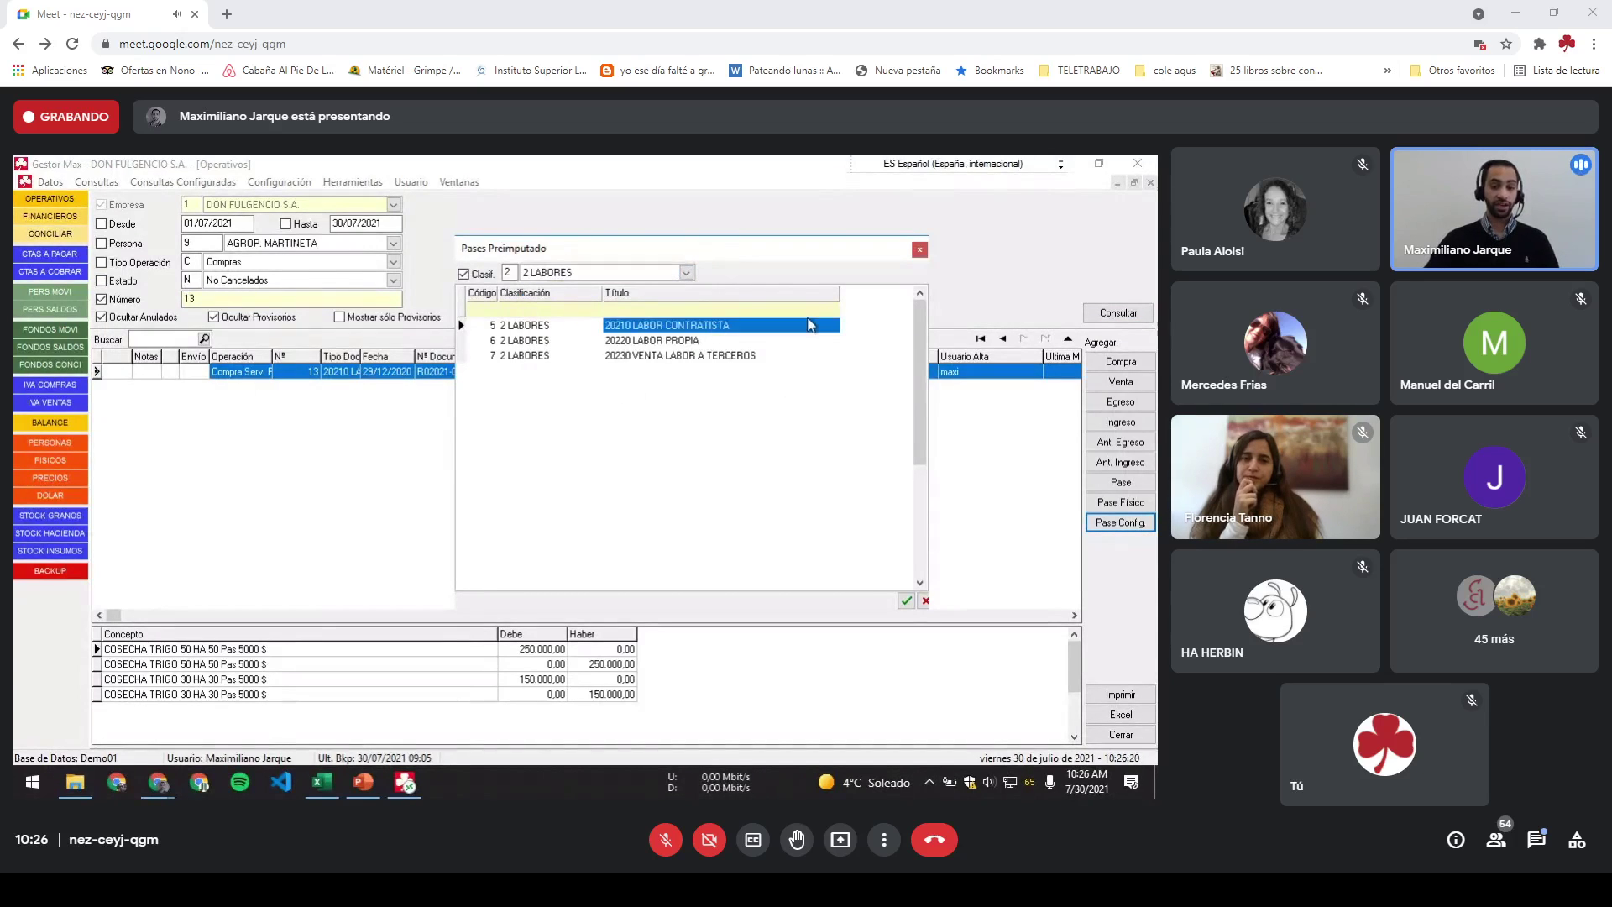
left_click(921, 250)
Step: Open the service purchase remito of operation 13 and review the product and hectares of its COSECHA TRIGO lines
left_click(834, 371)
double_click(834, 371)
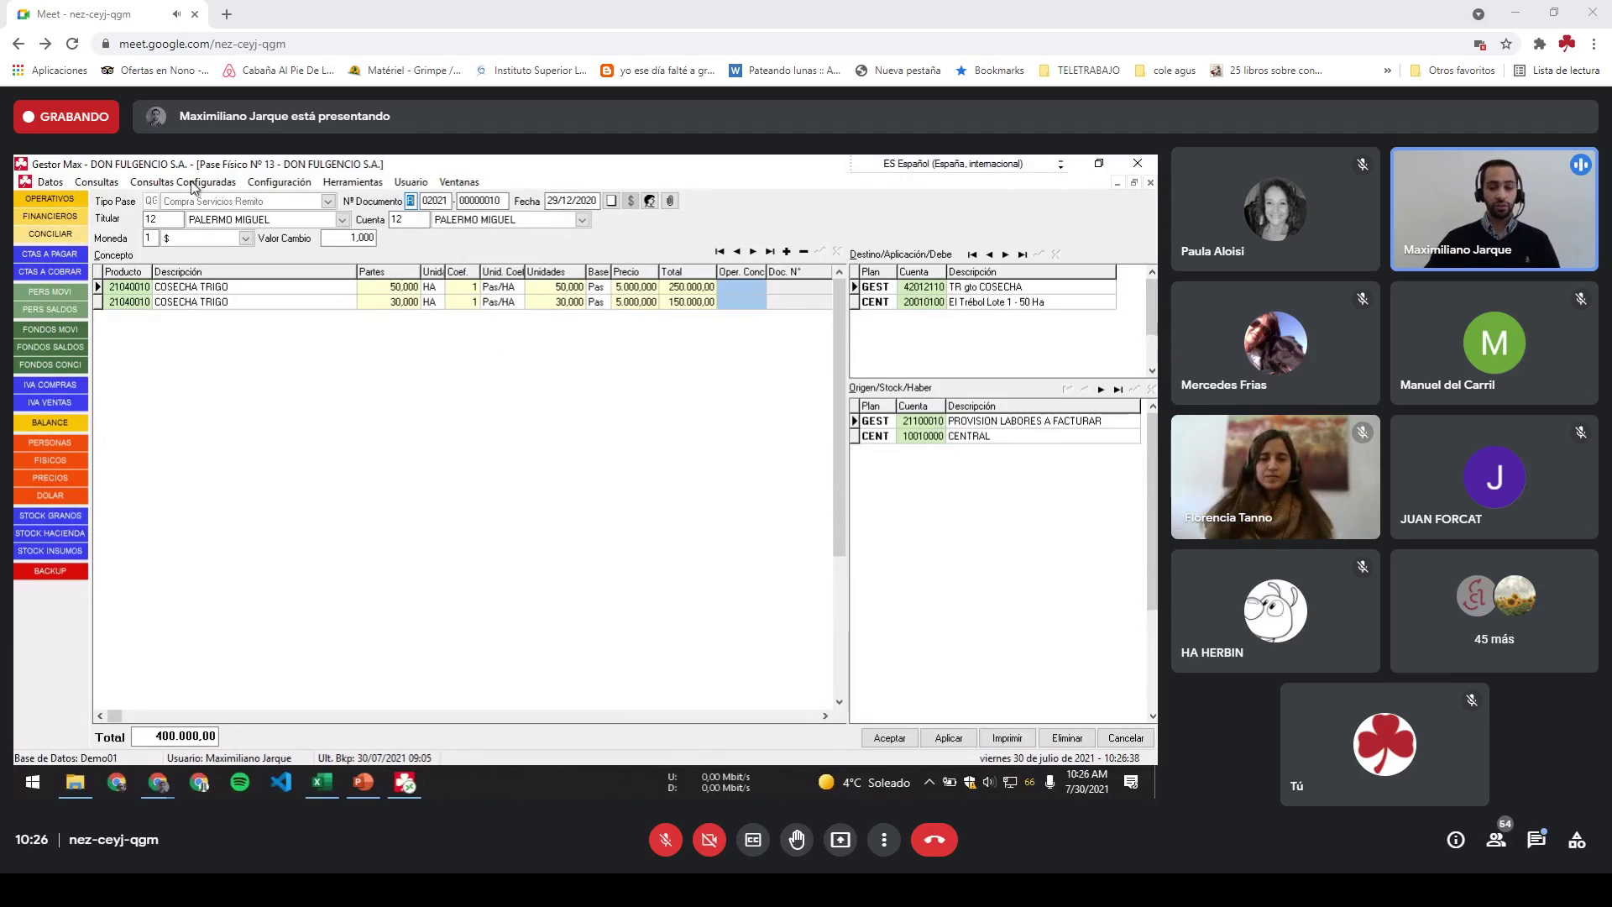
left_click(284, 290)
left_click(283, 293)
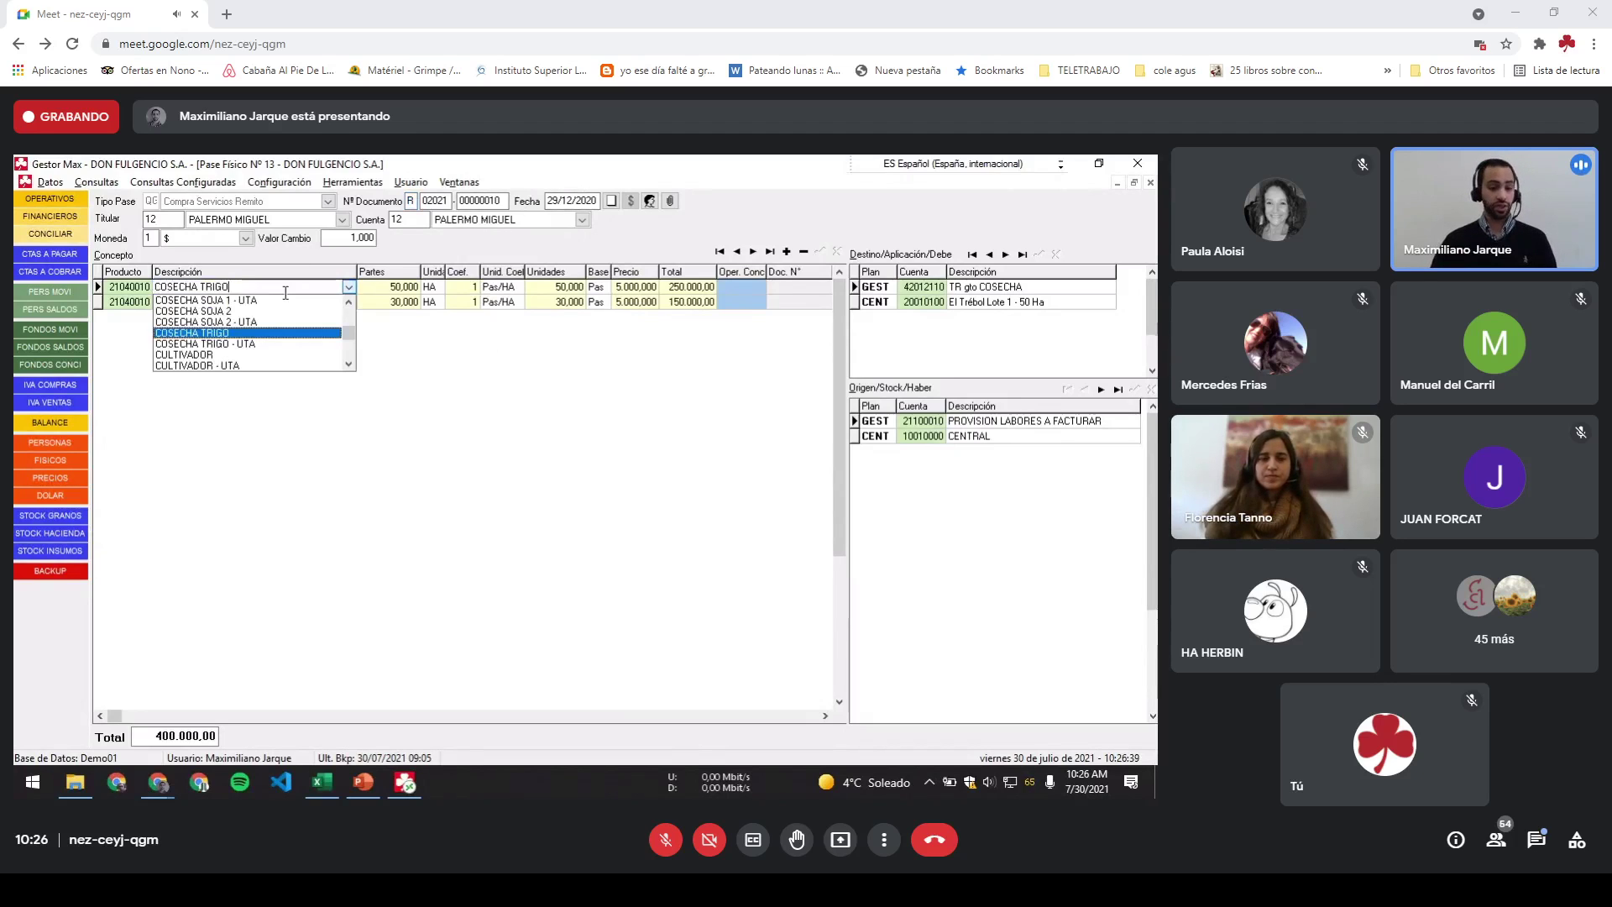
left_click(285, 293)
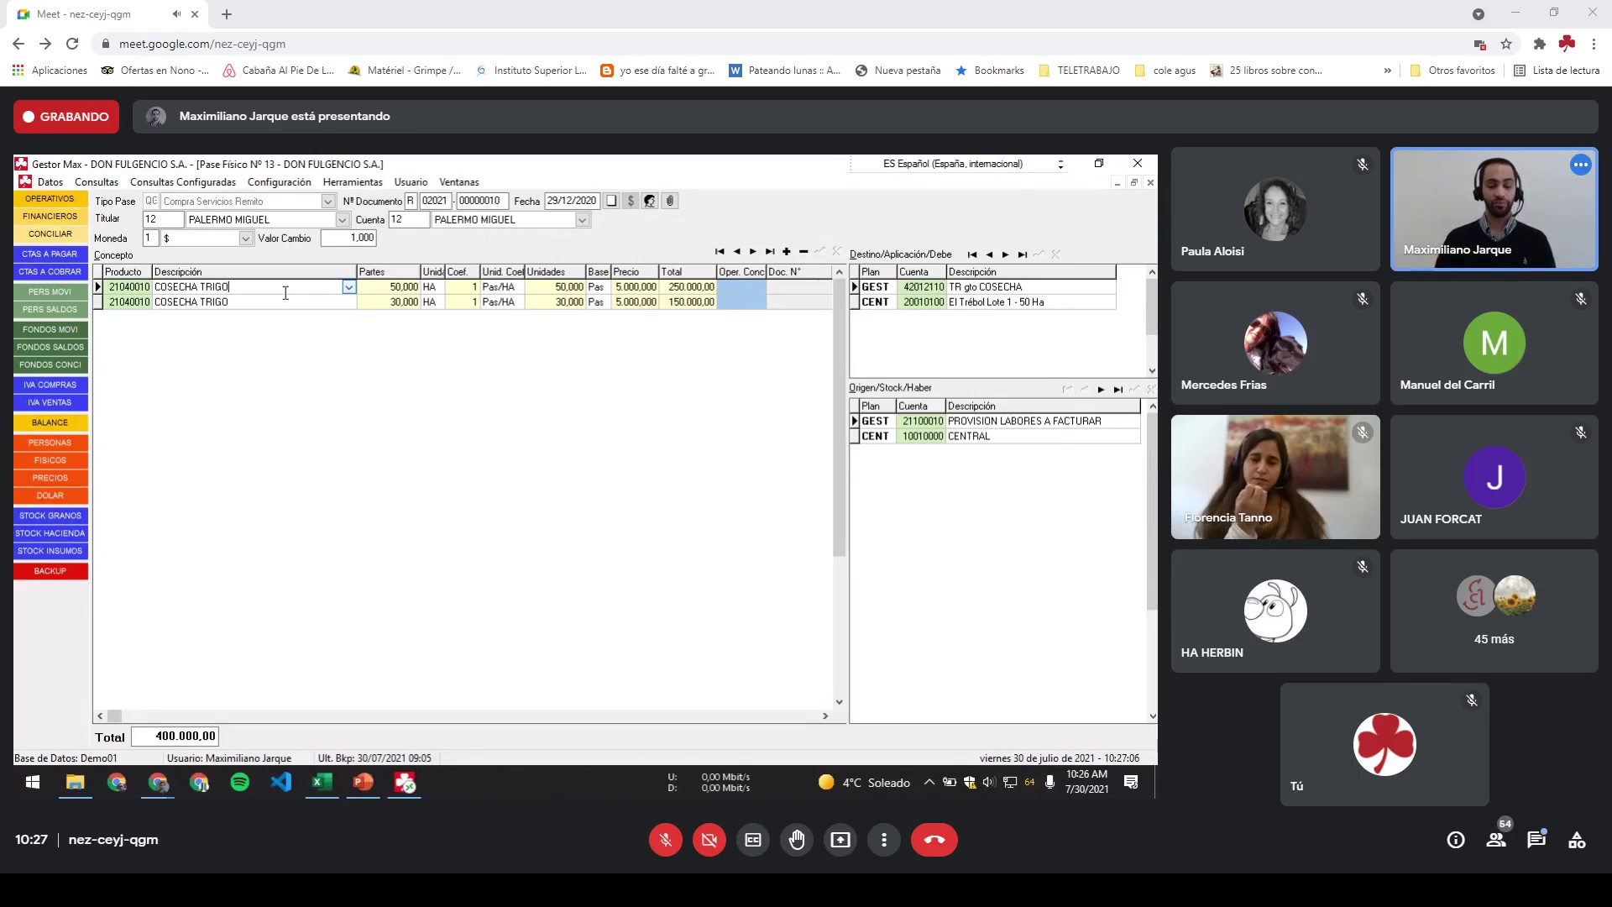
key("Tab")
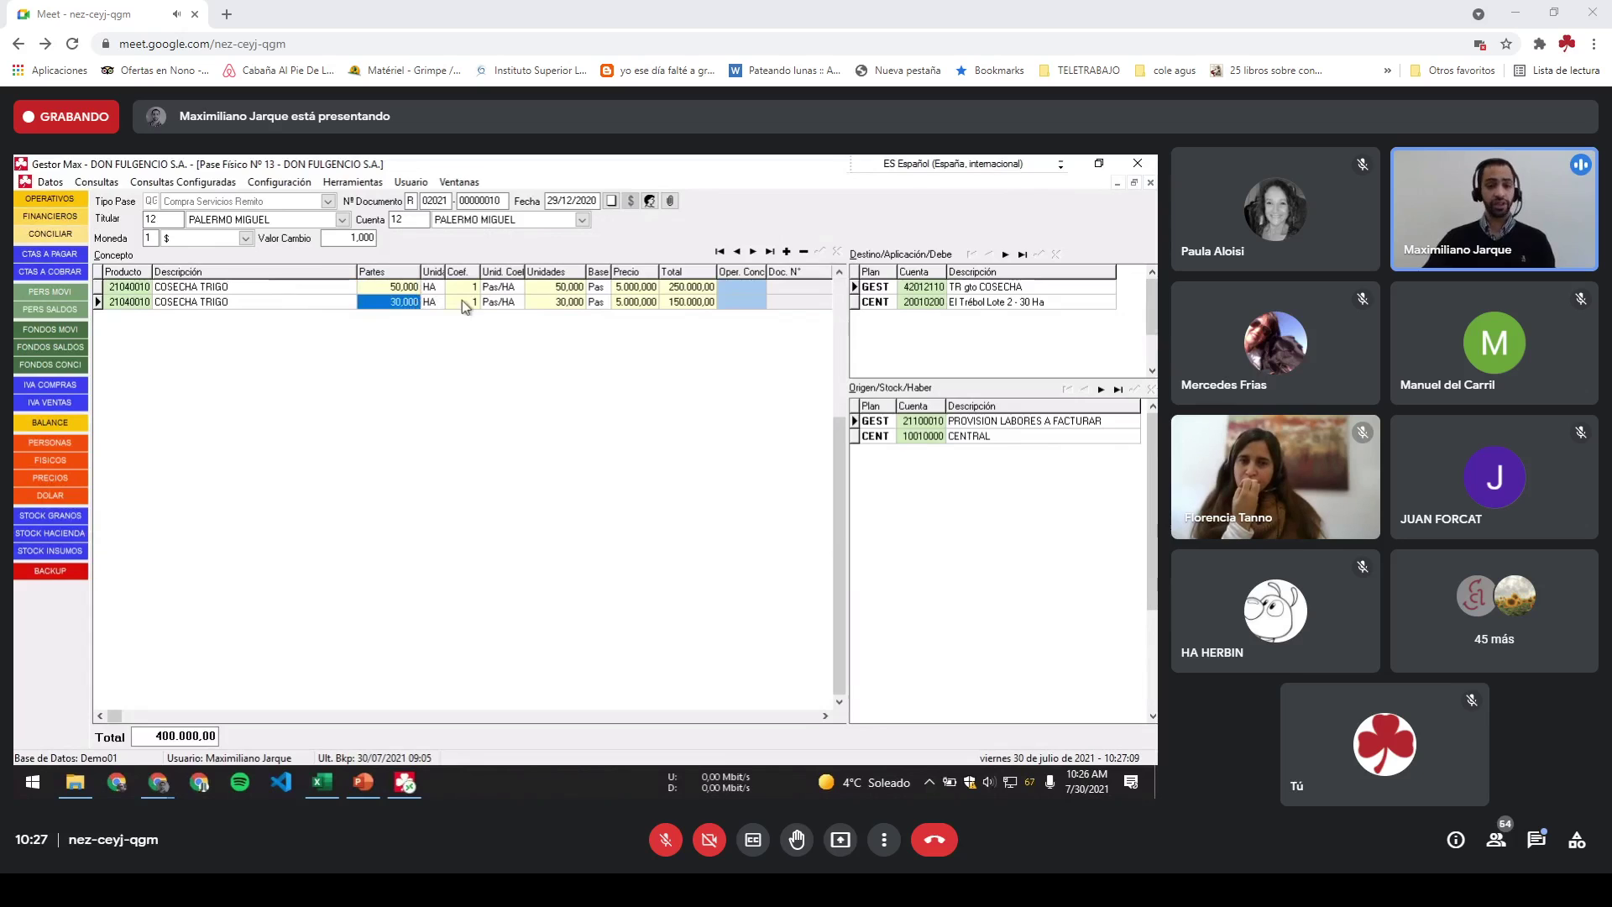
key("Tab")
Step: Open the account tree for the 50 HA COSECHA TRIGO line's destination and compare the ACTIVO branch with TR GASTOS DIRECTOS
left_click(932, 287)
left_click(939, 288)
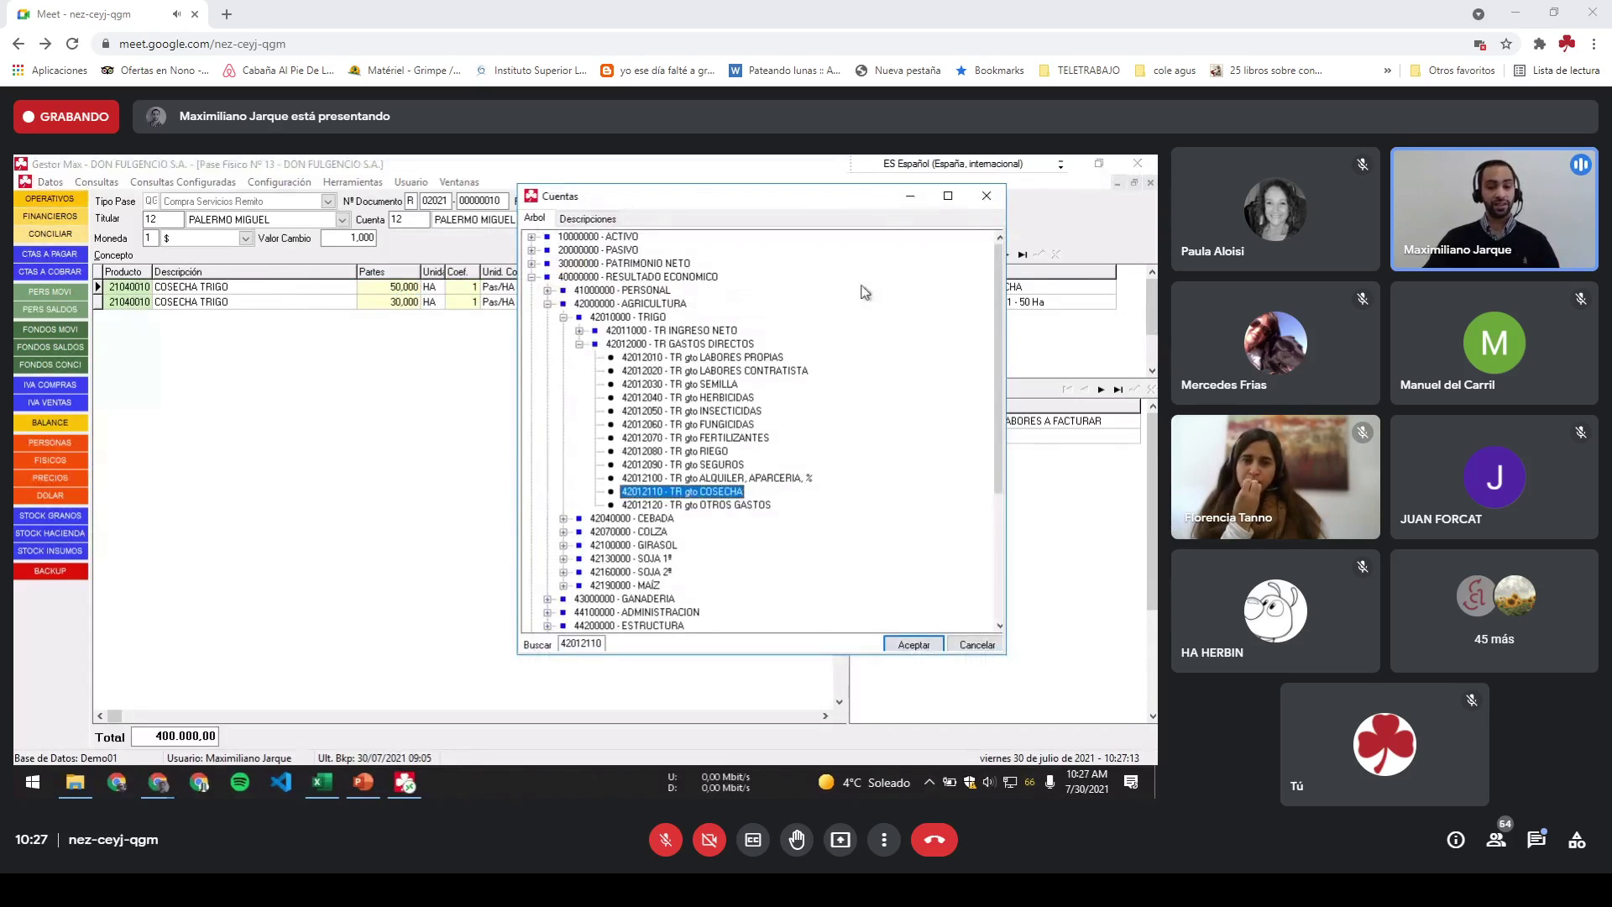
left_click(534, 237)
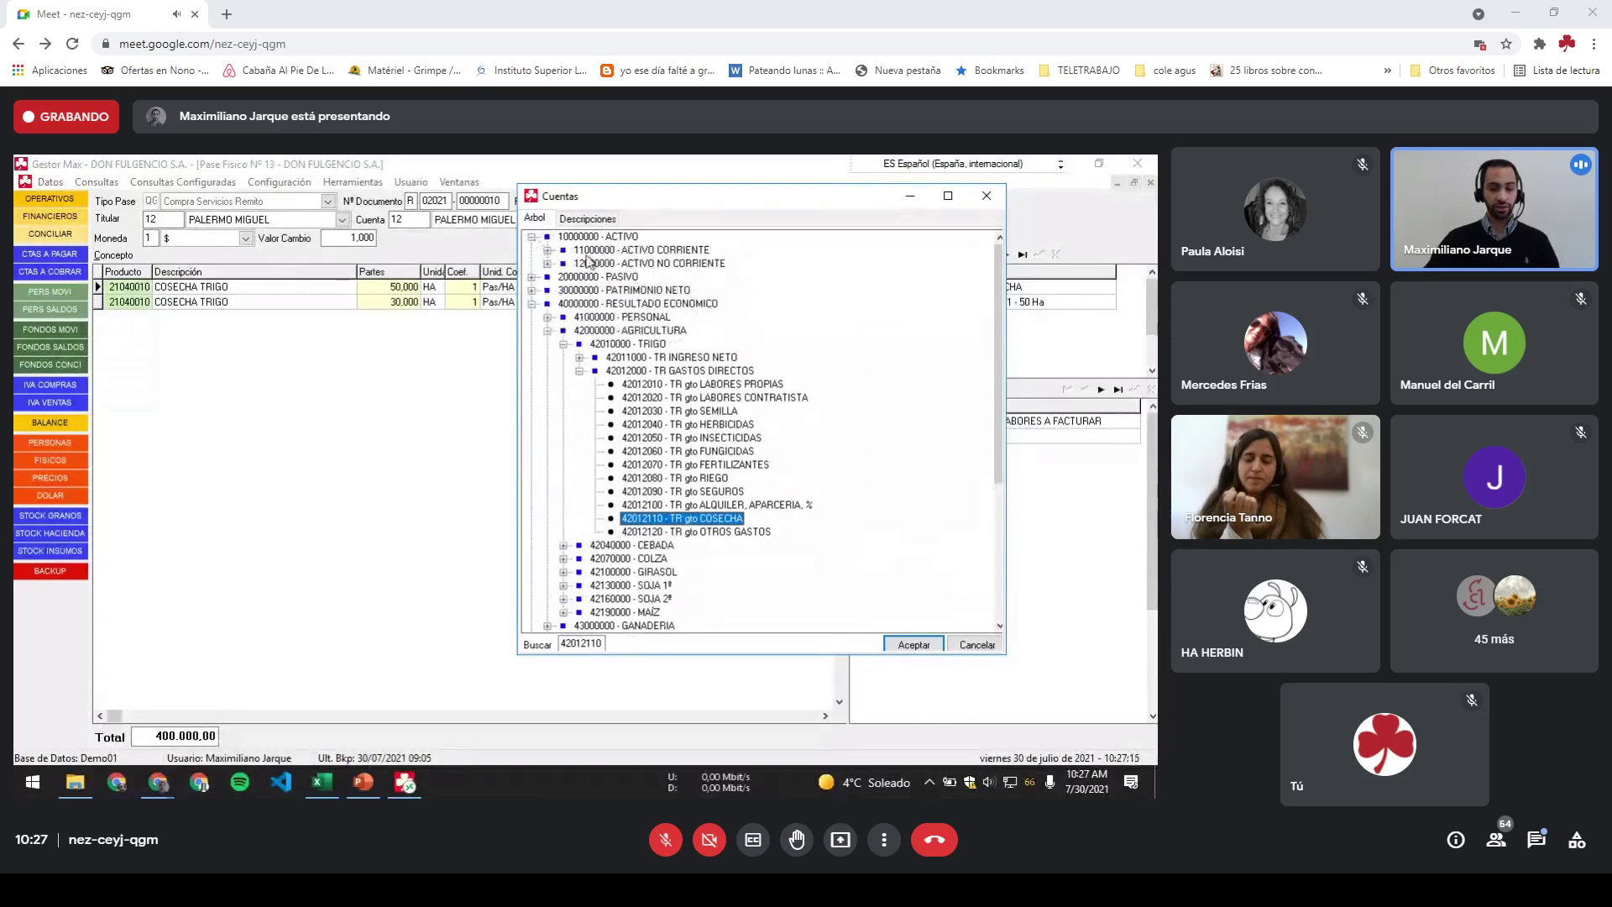
key("Left")
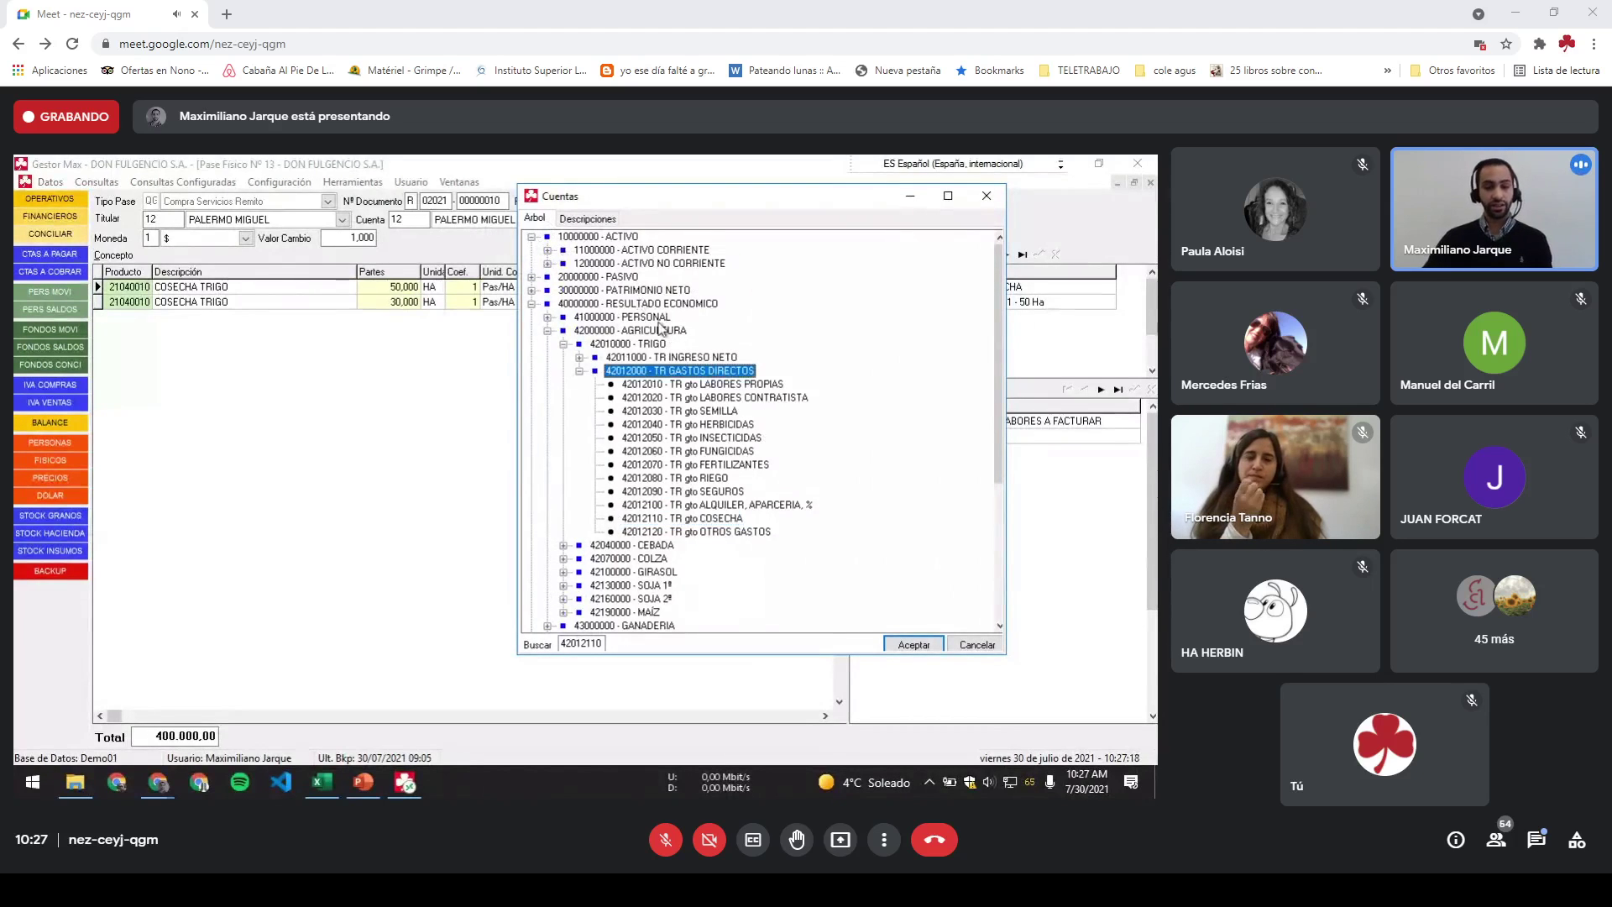
left_click(532, 237)
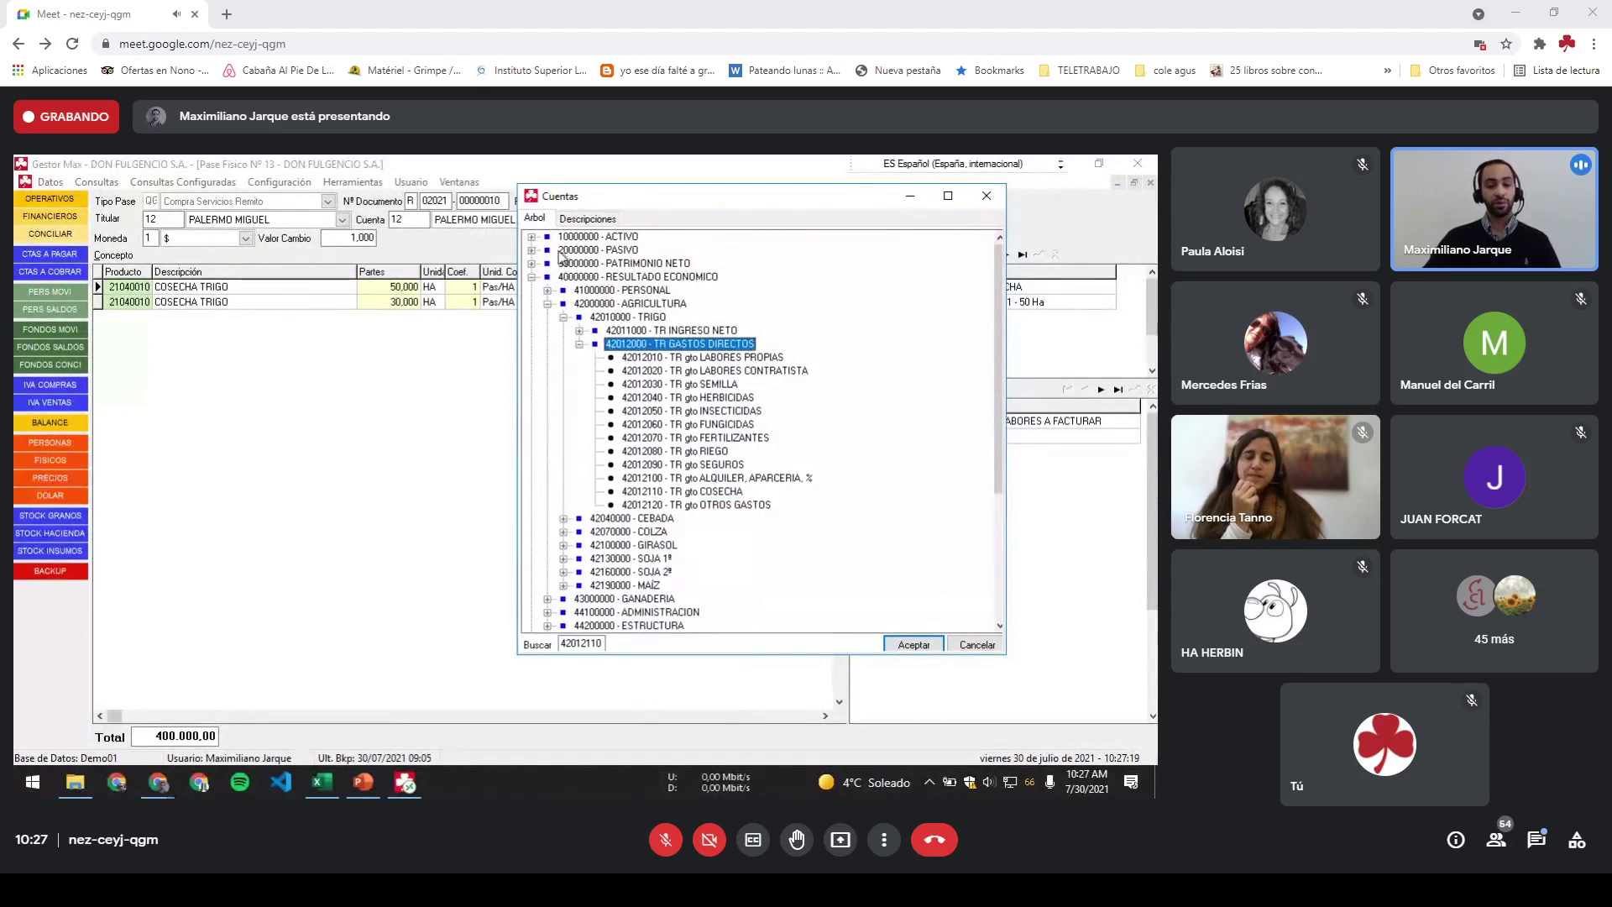
Step: Choose 42012110 TR gto COSECHA under AGRICULTURA, TRIGO, TR GASTOS DIRECTOS as the line's destination account
left_click(560, 304)
left_click(562, 318)
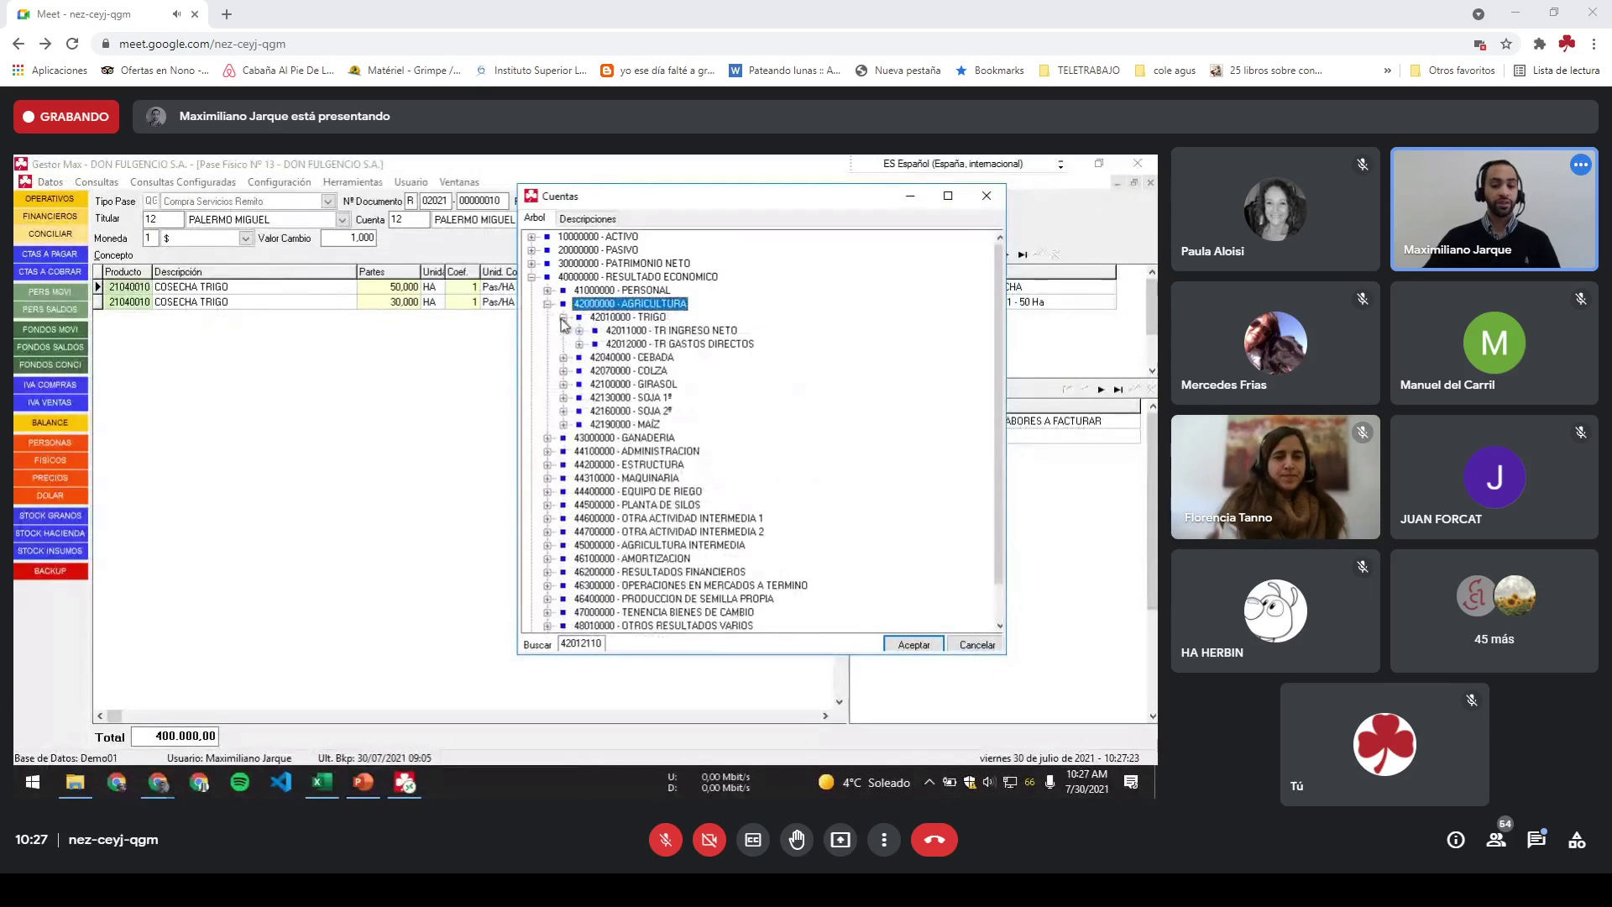
left_click(579, 344)
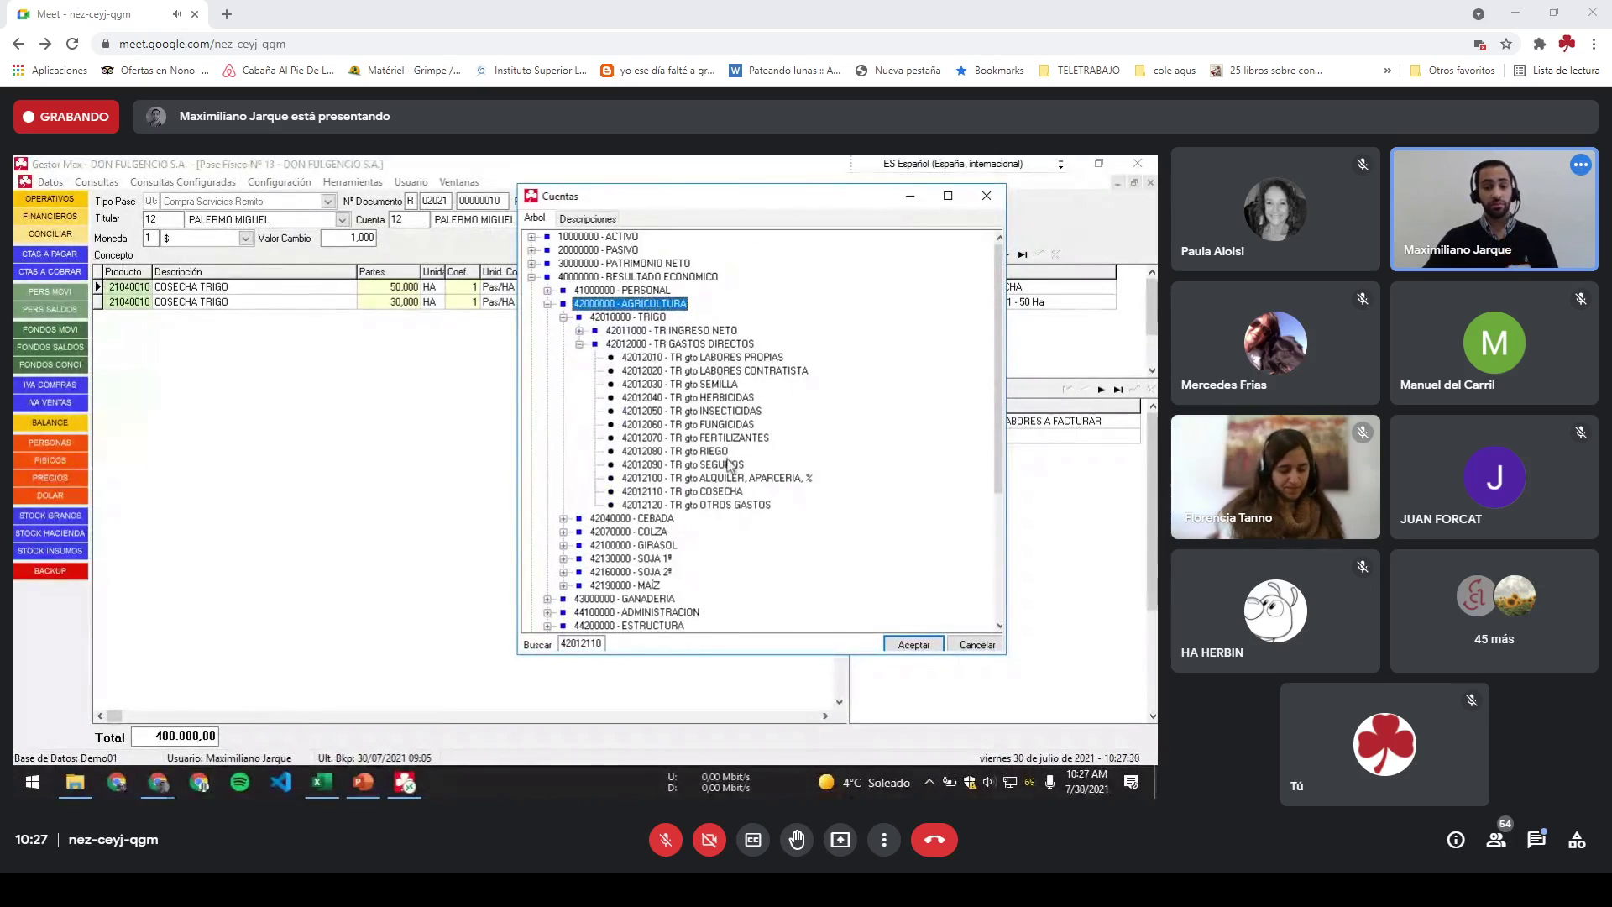
left_click(731, 493)
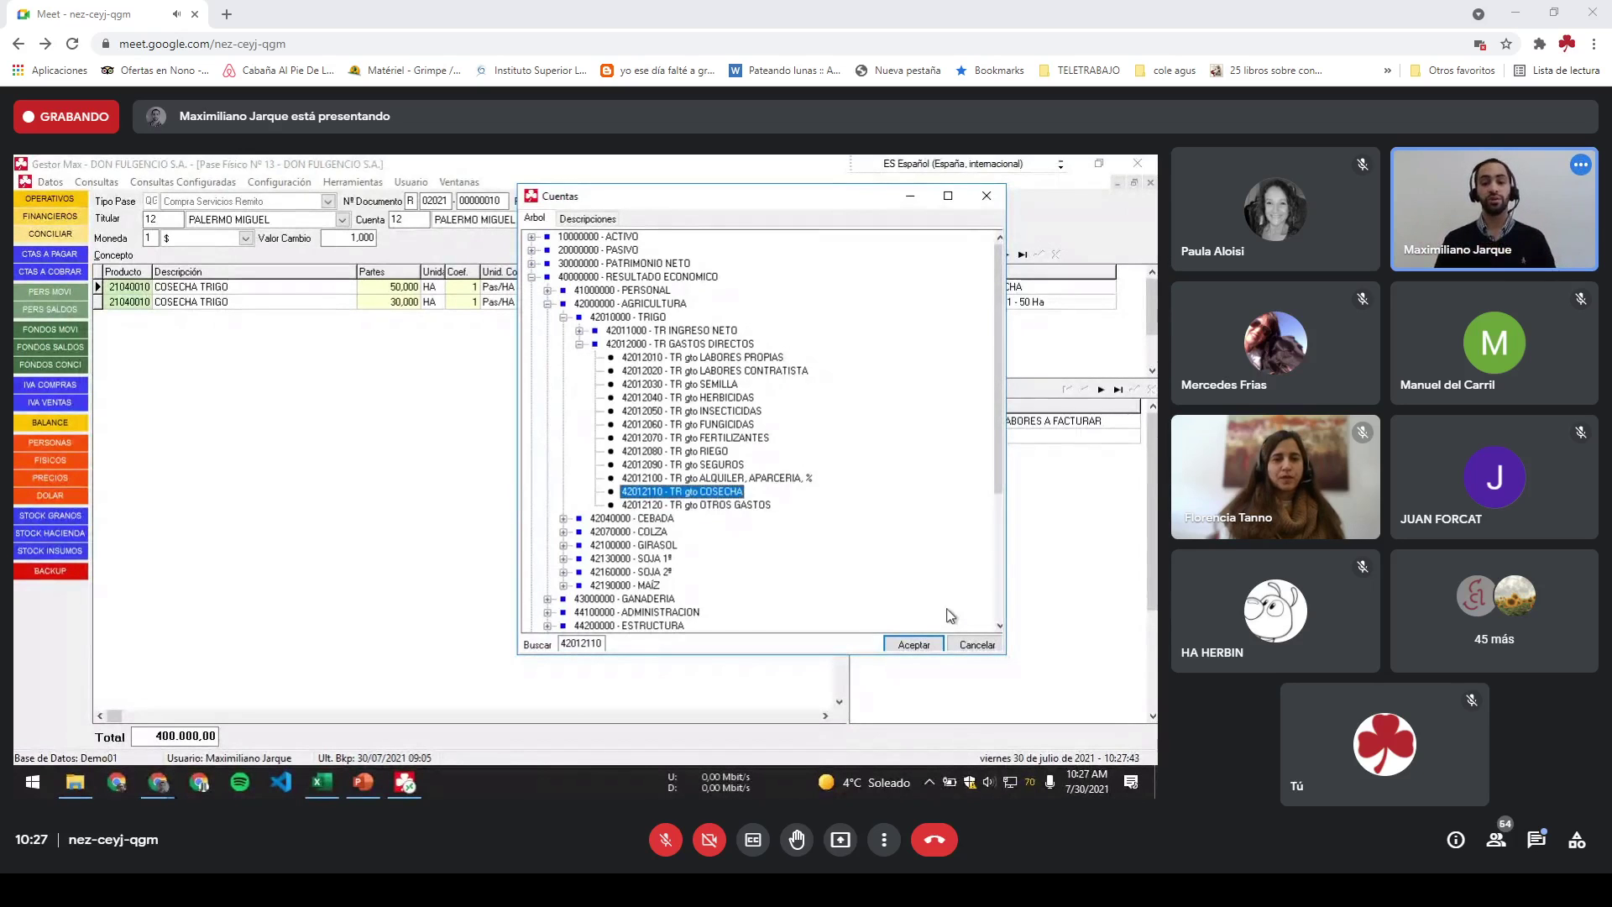
left_click(924, 649)
Step: Check the price of the 30 HA COSECHA TRIGO line and switch to the PowerPoint presentation to view the Cosecha work order
left_click(648, 301)
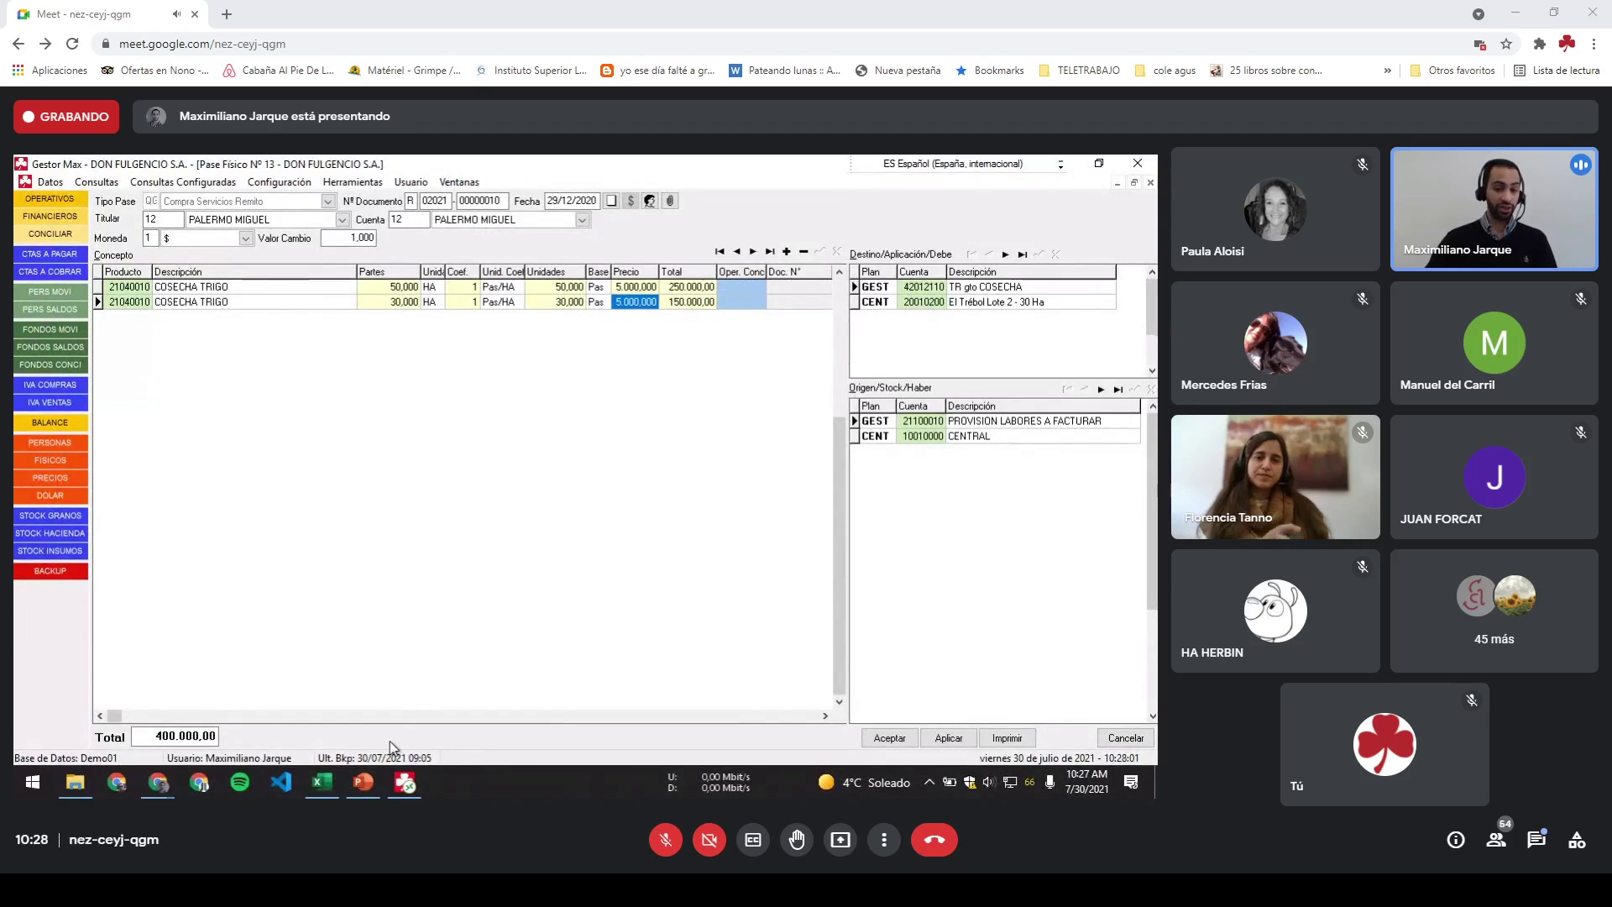
left_click(363, 782)
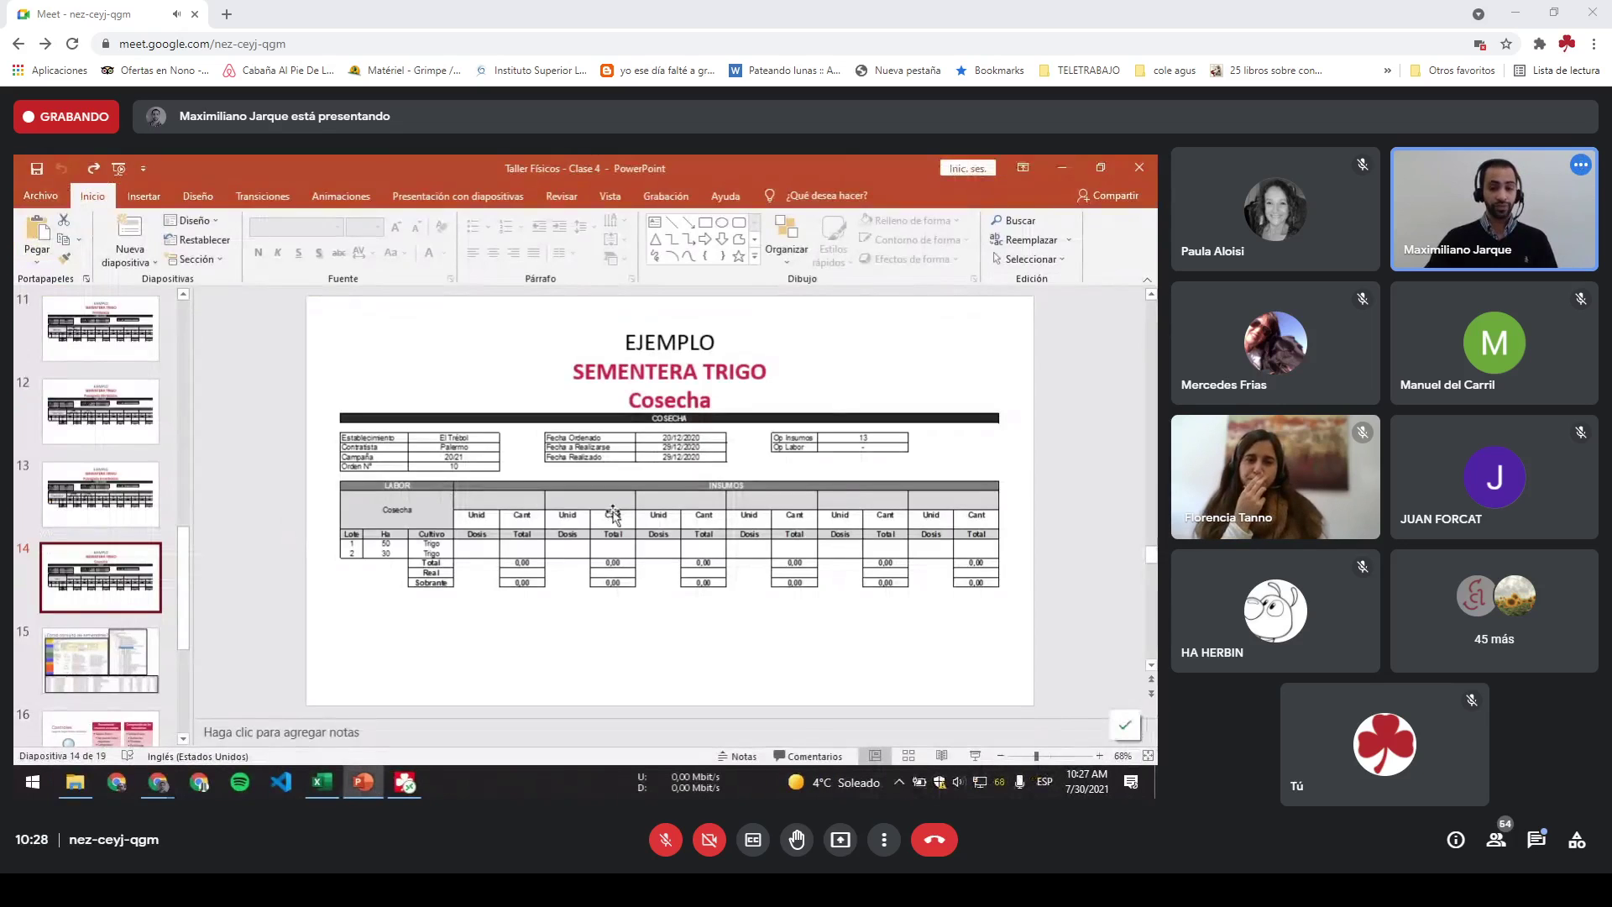
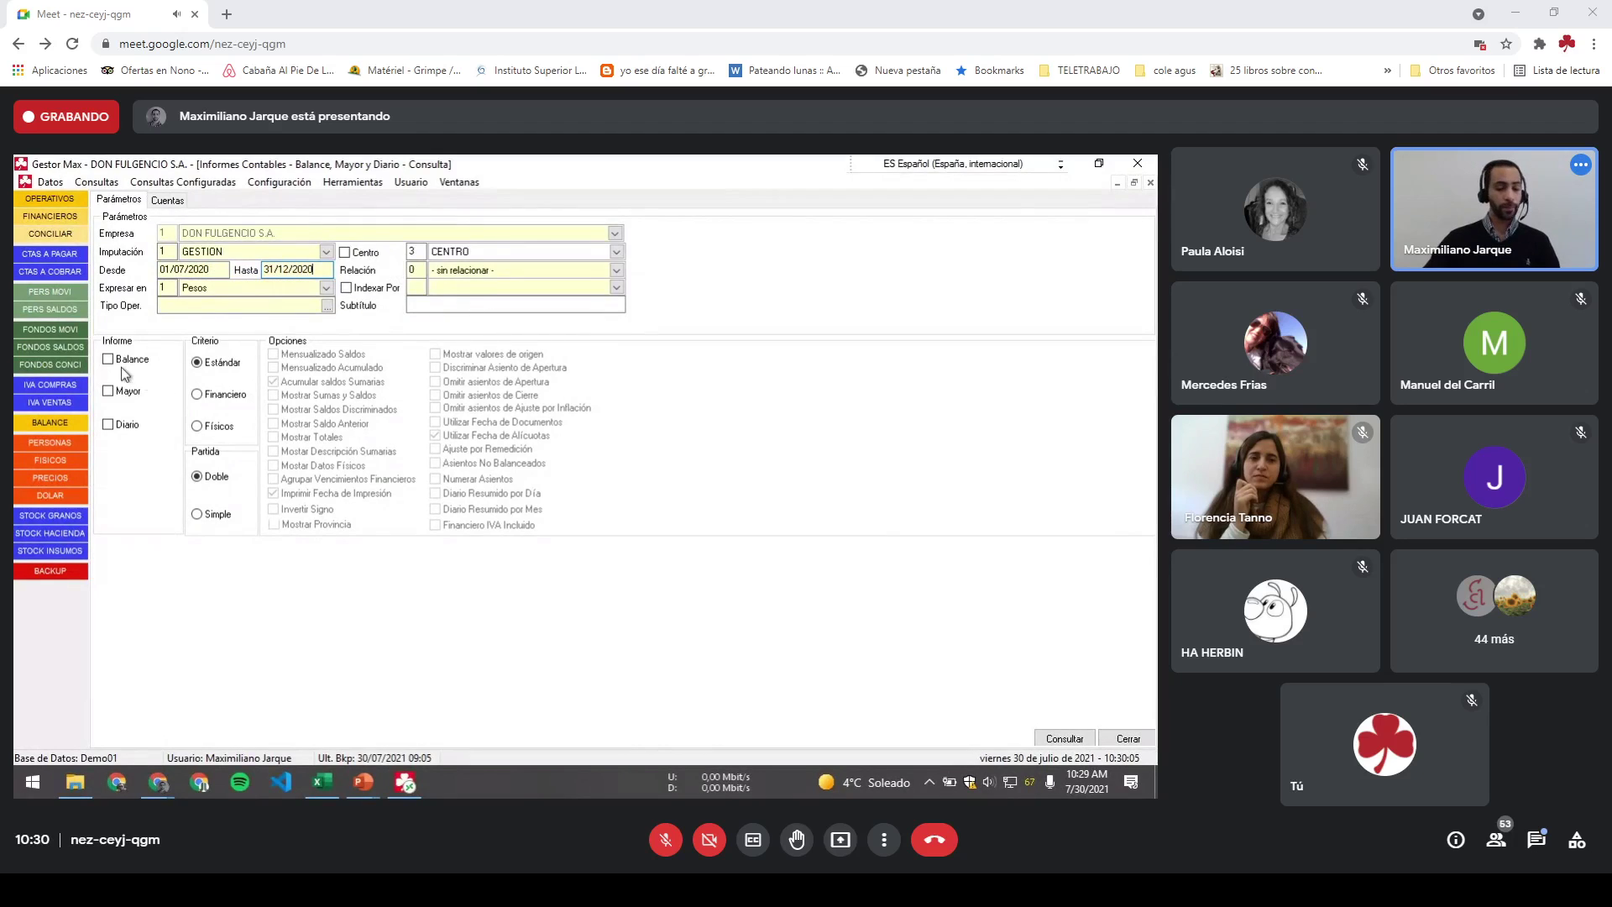
Step: Configure the accounting report as a Balance expressed in Dólares, with Centro and Mostrar Datos Físicos enabled
left_click(123, 363)
left_click(222, 288)
left_click(229, 306)
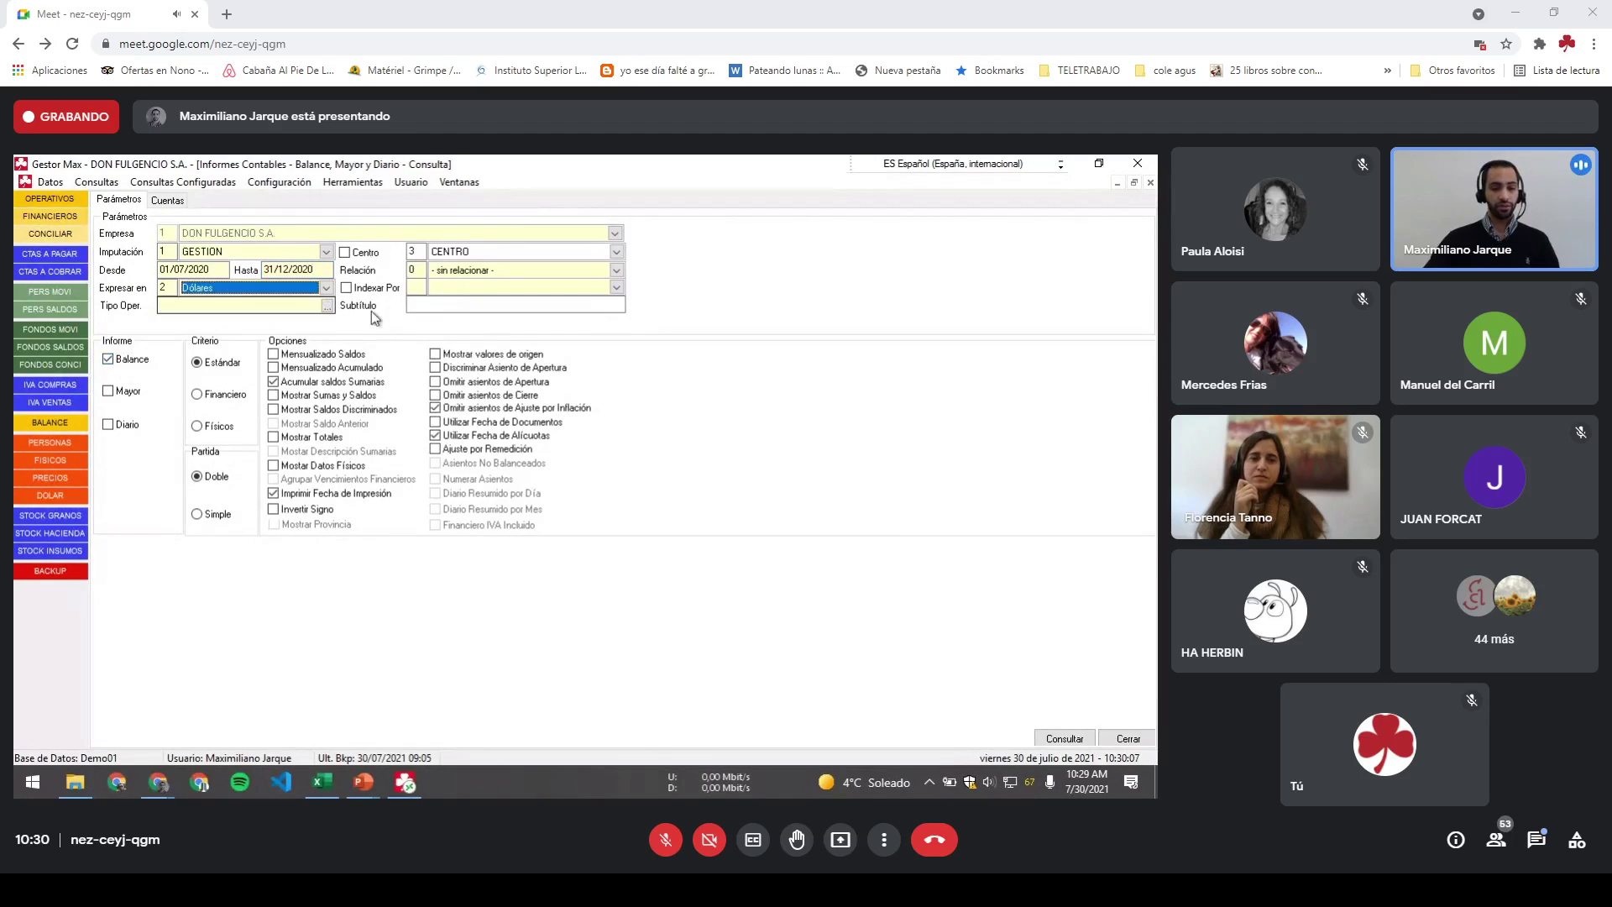
left_click(363, 252)
left_click(346, 466)
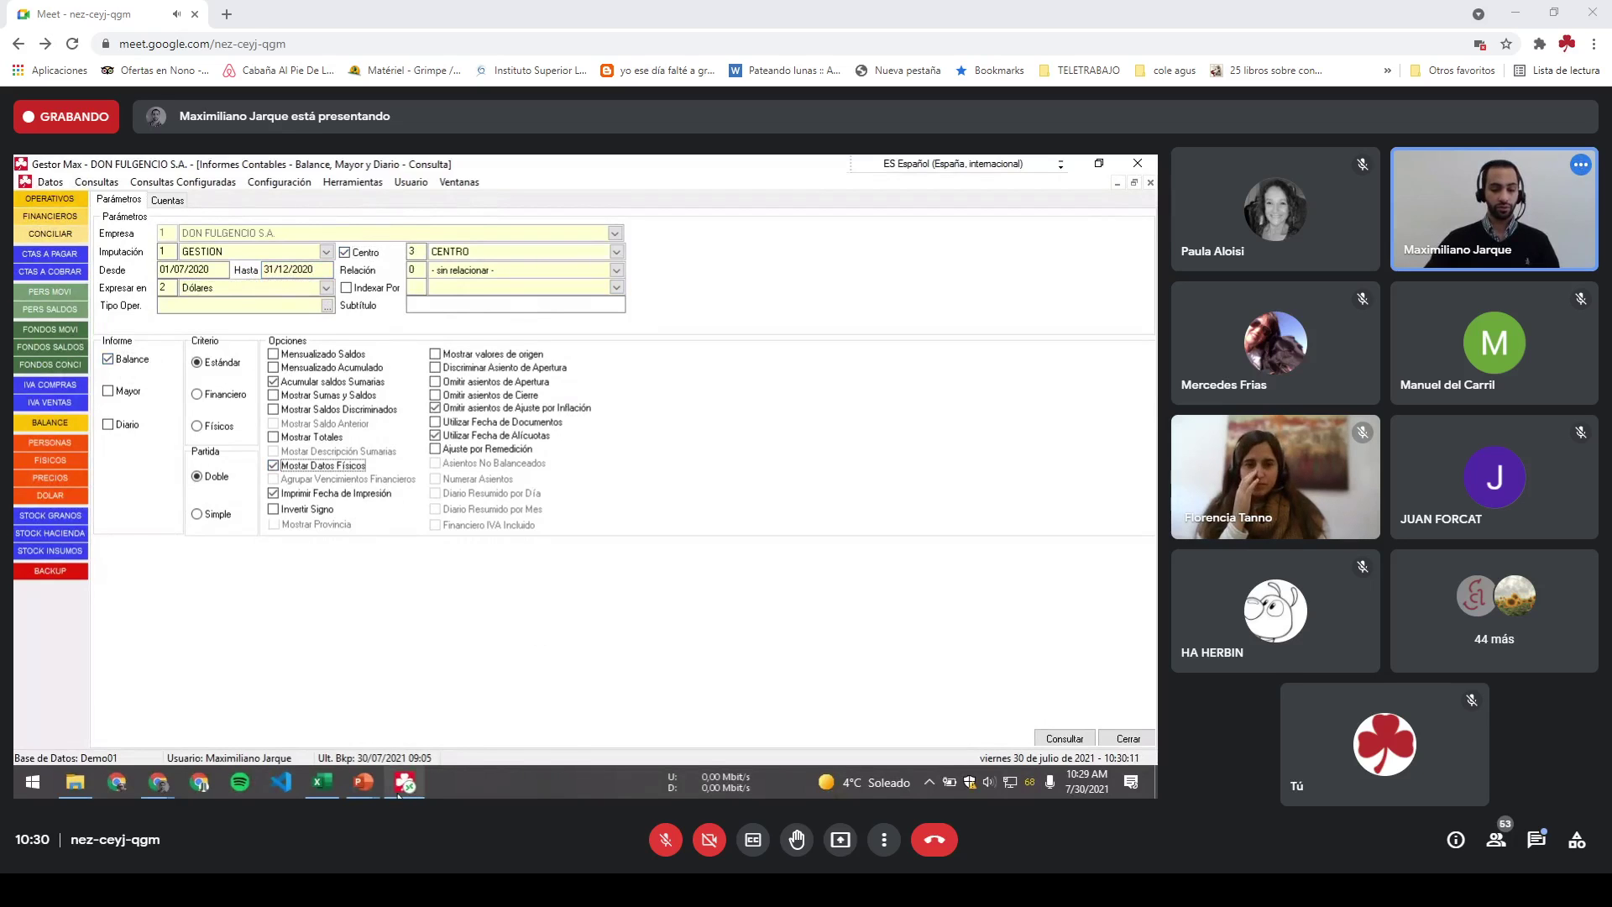
Step: Switch to PowerPoint to check the slide "¿Cómo consulto las sementeras?" and return to Gestor Max
left_click(366, 785)
left_click(398, 748)
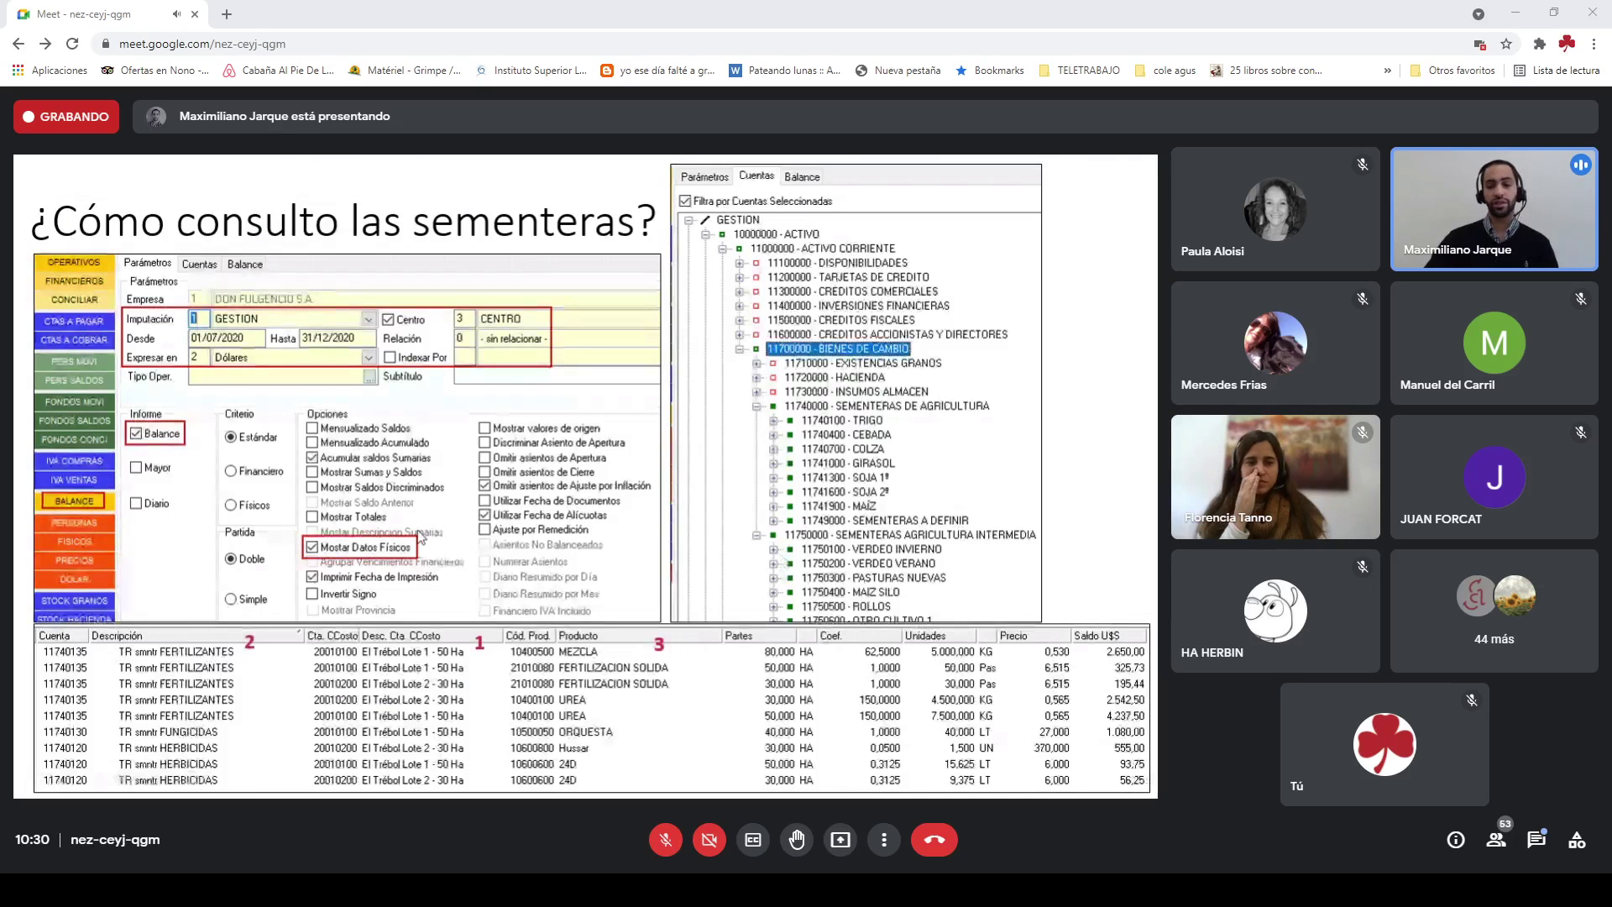
key("alt+Tab")
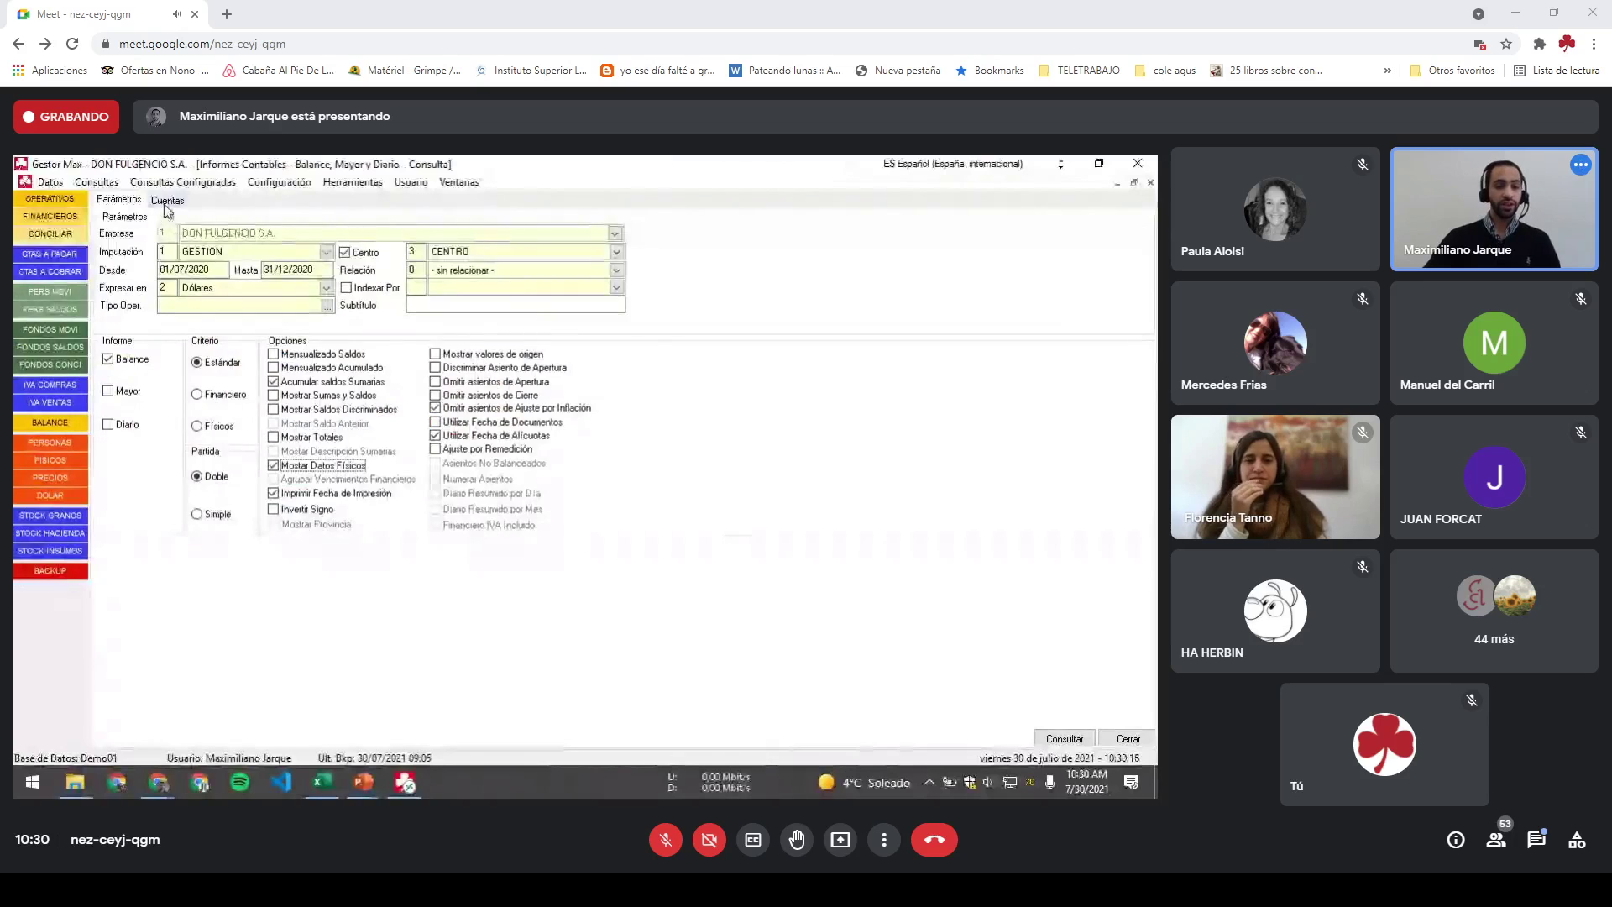
Step: Include 11740000 SEMENTERAS DE AGRICULTURA and 11750000 SEMENTERAS AGRICULTURA INTERMEDIA, under ACTIVO CORRIENTE, BIENES DE CAMBIO, in the report's account filter
left_click(167, 200)
left_click(103, 241)
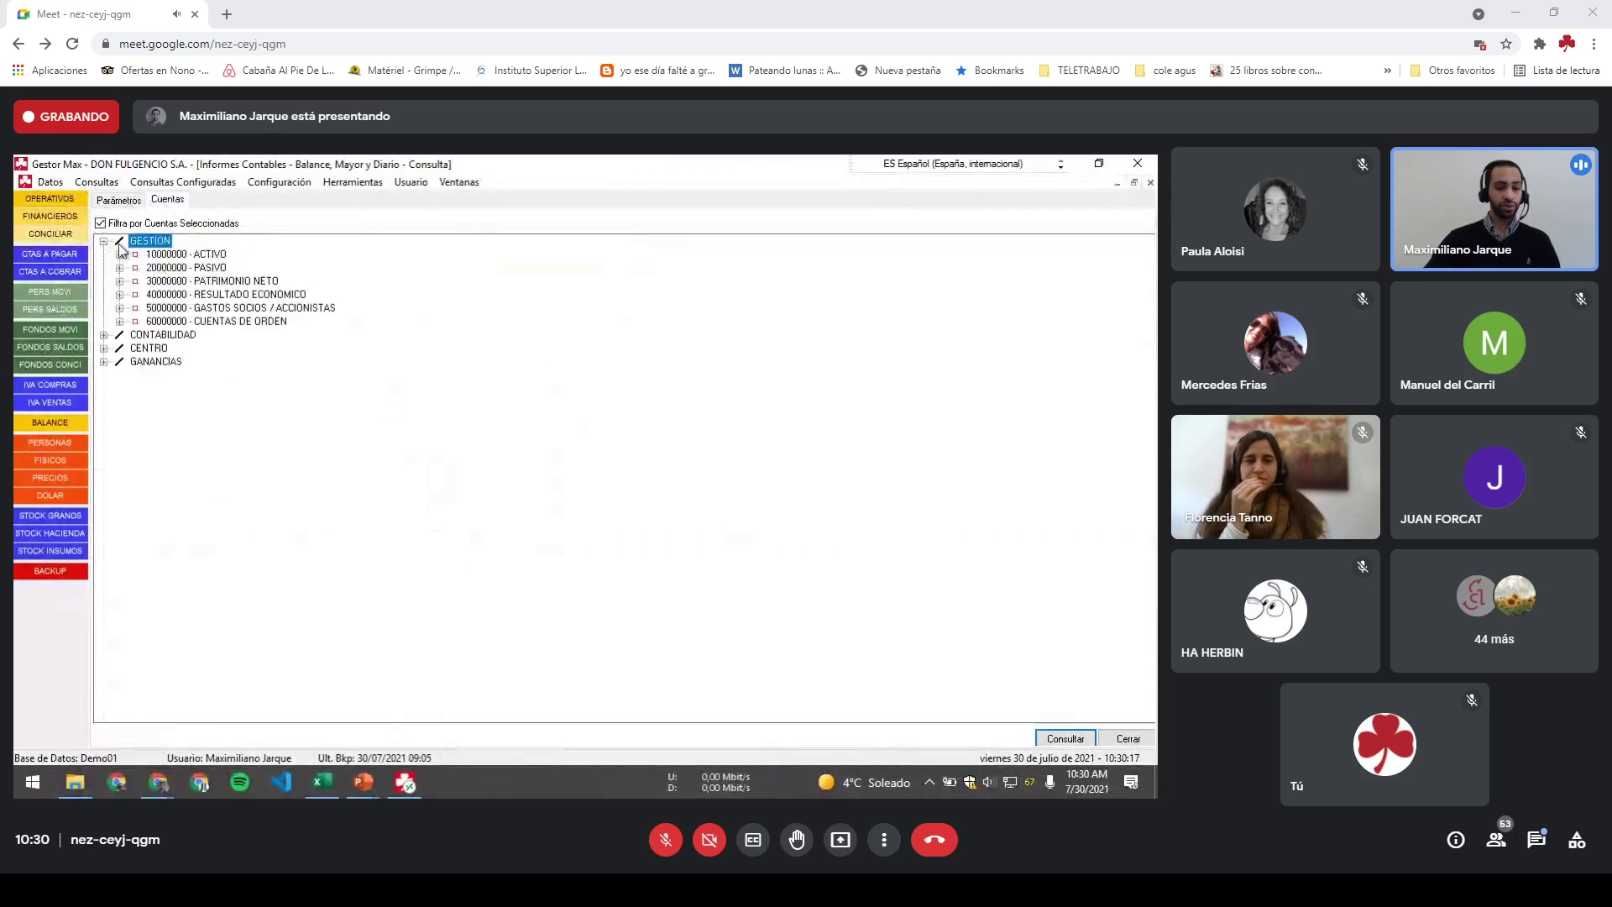
left_click(119, 254)
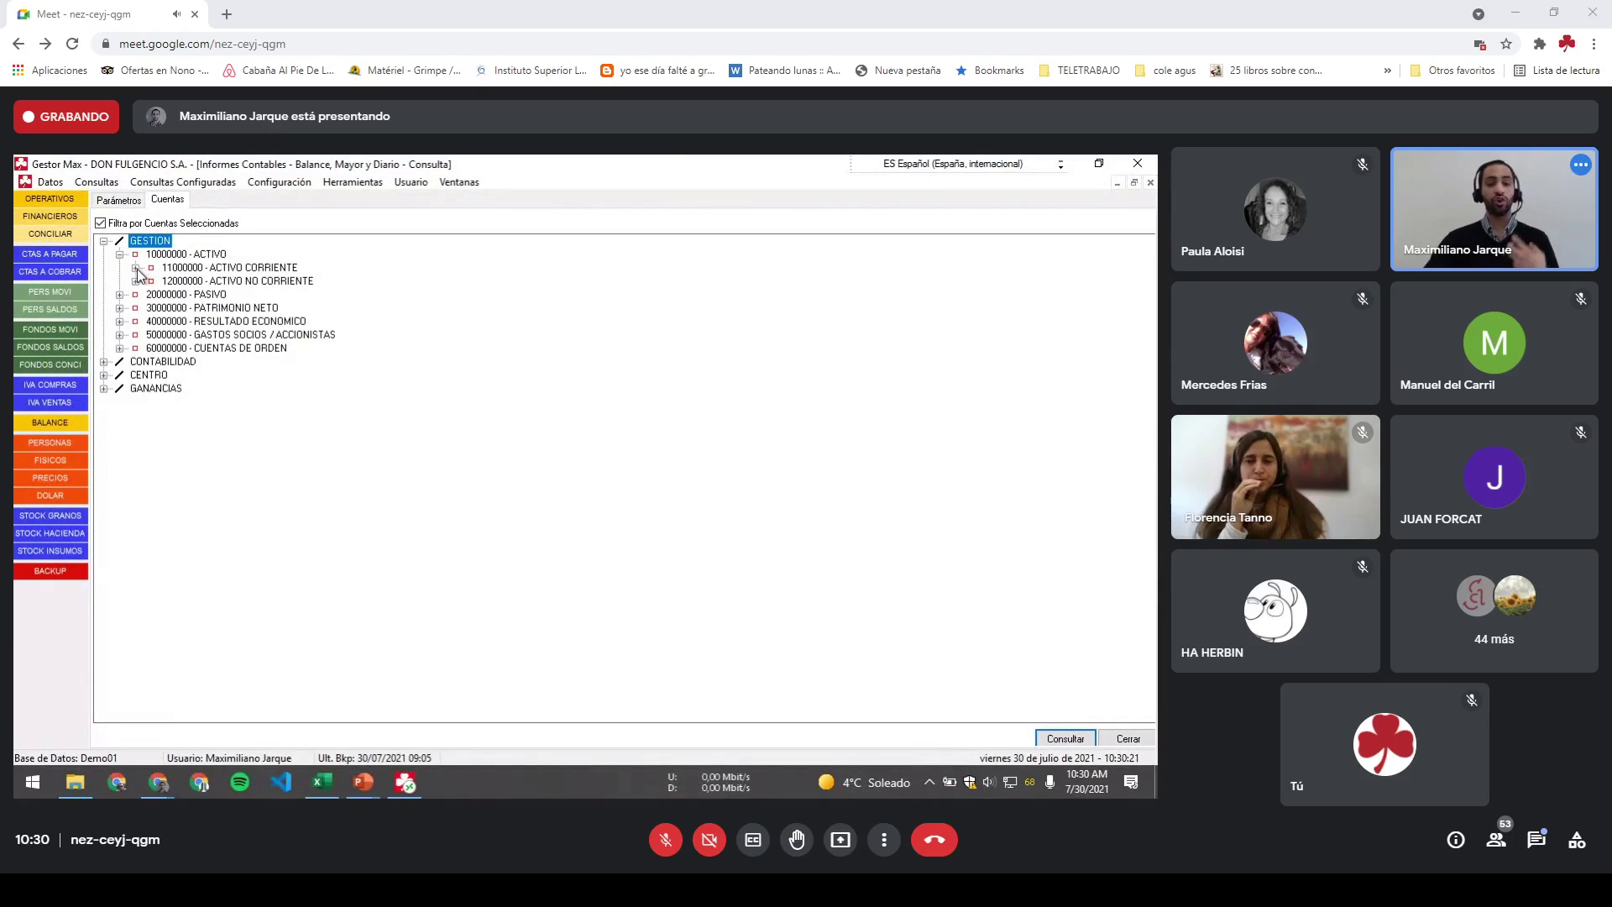
left_click(136, 269)
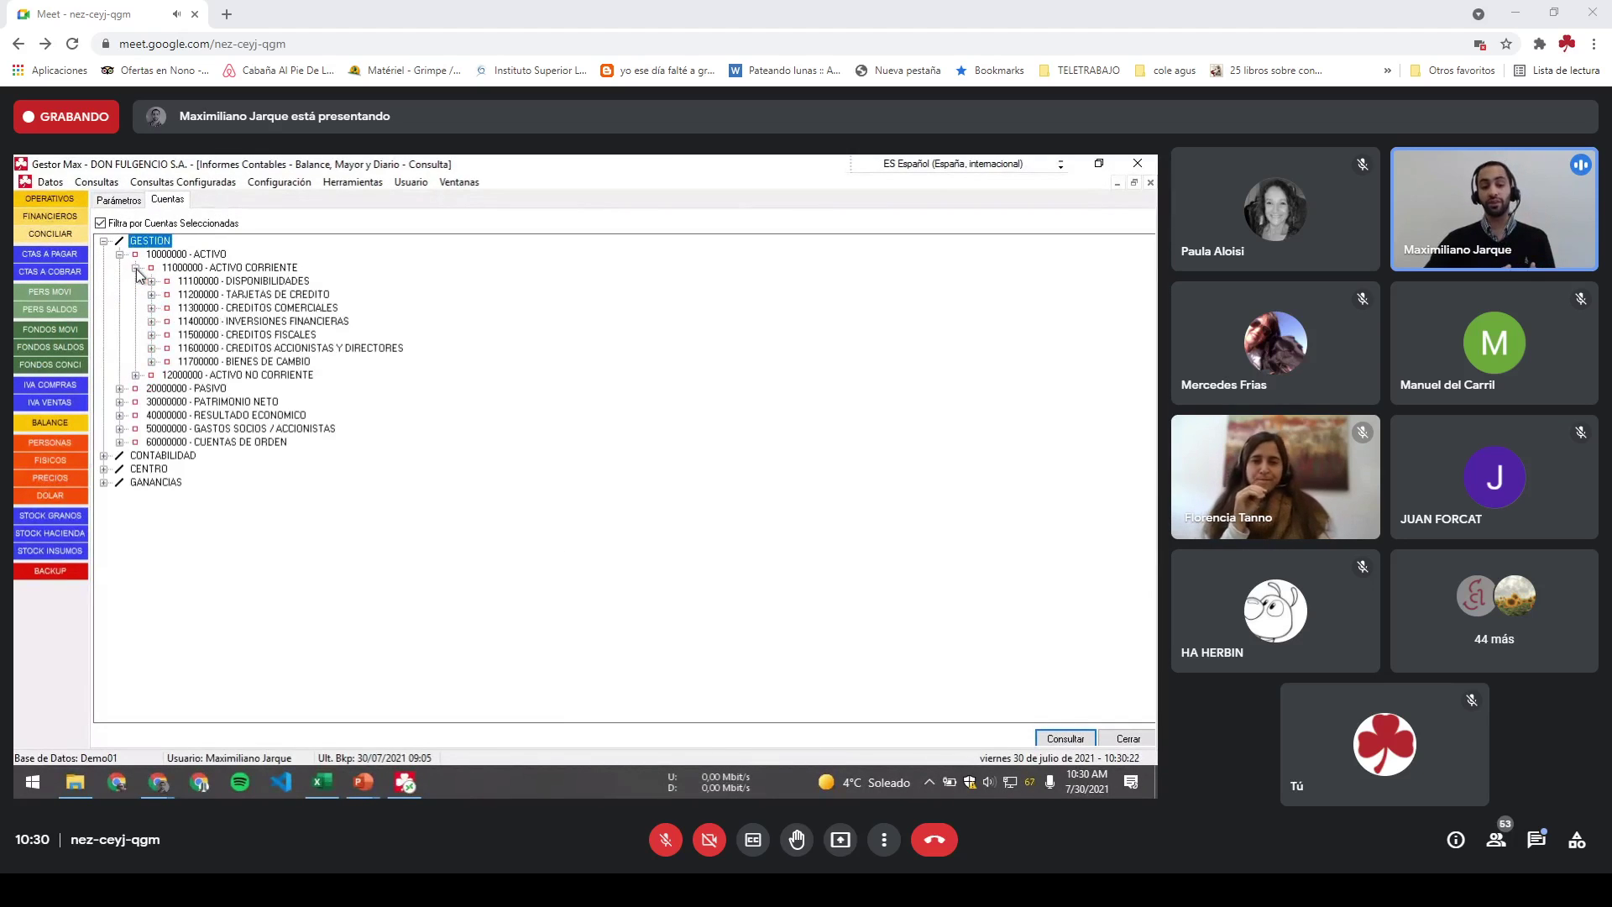
left_click(152, 362)
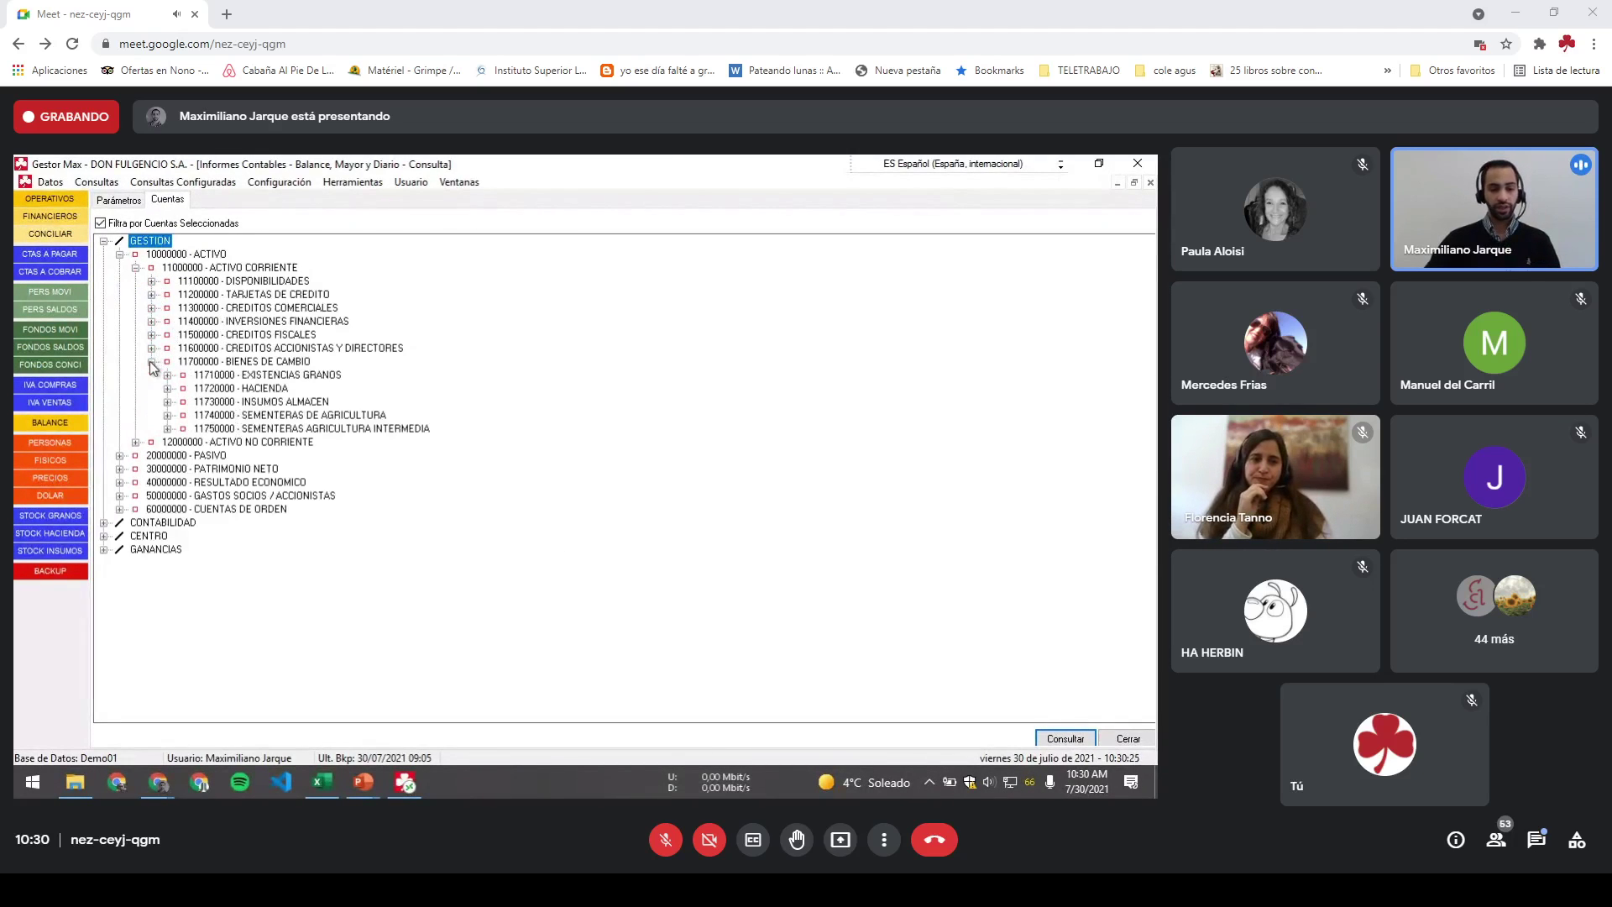
left_click(183, 429)
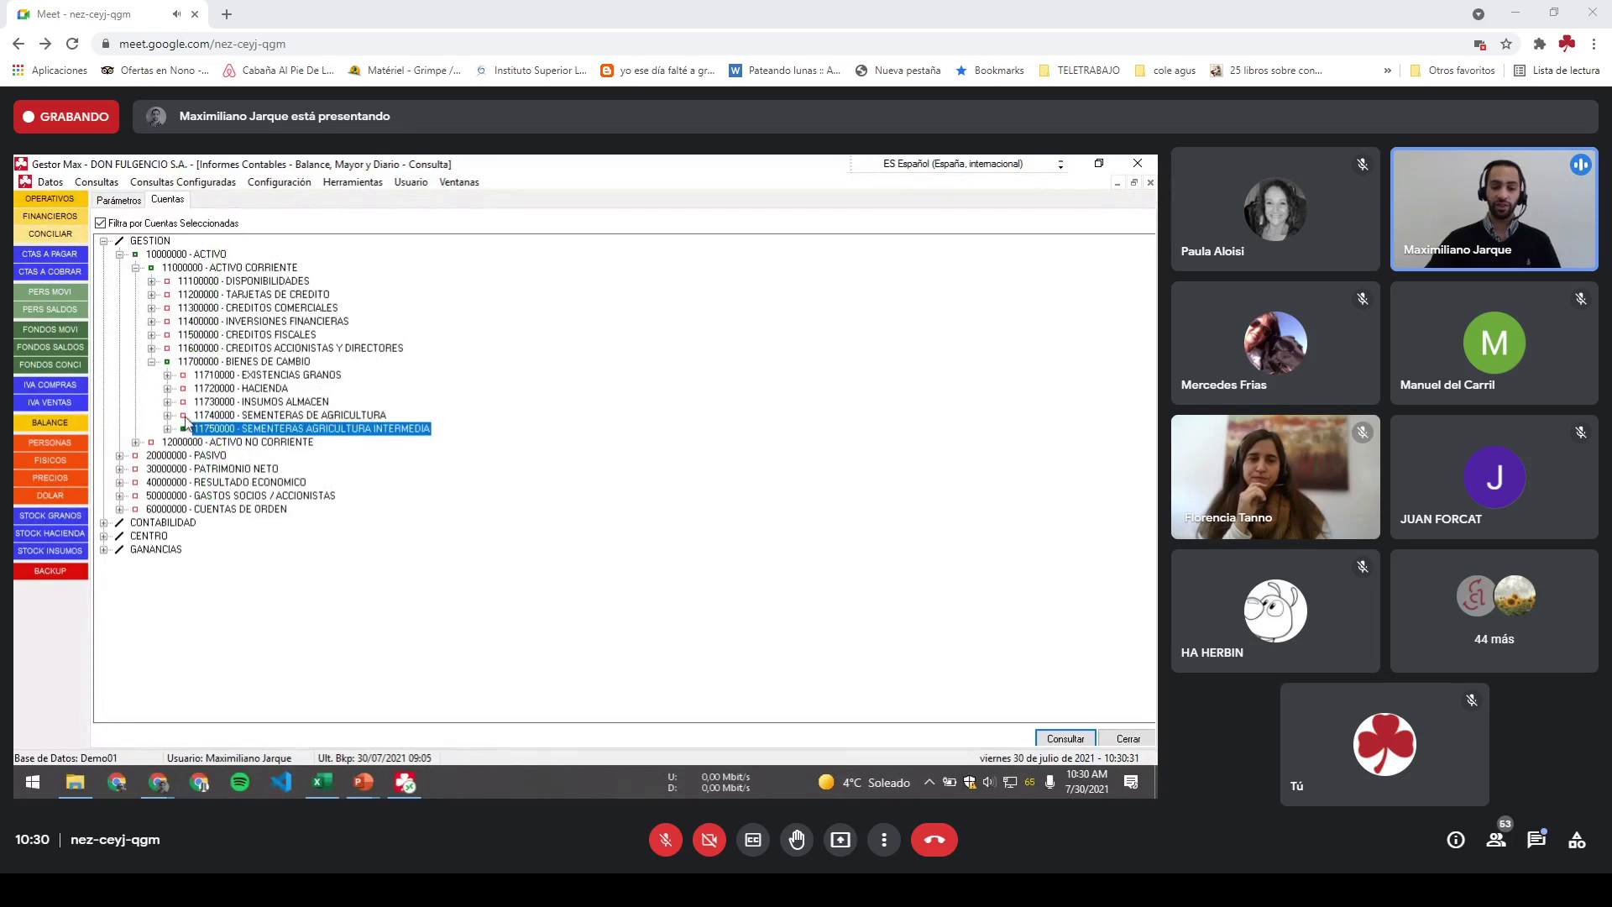
double_click(186, 416)
left_click(184, 417)
scroll(159, 298, "down", 10)
scroll(158, 314, "up", 9)
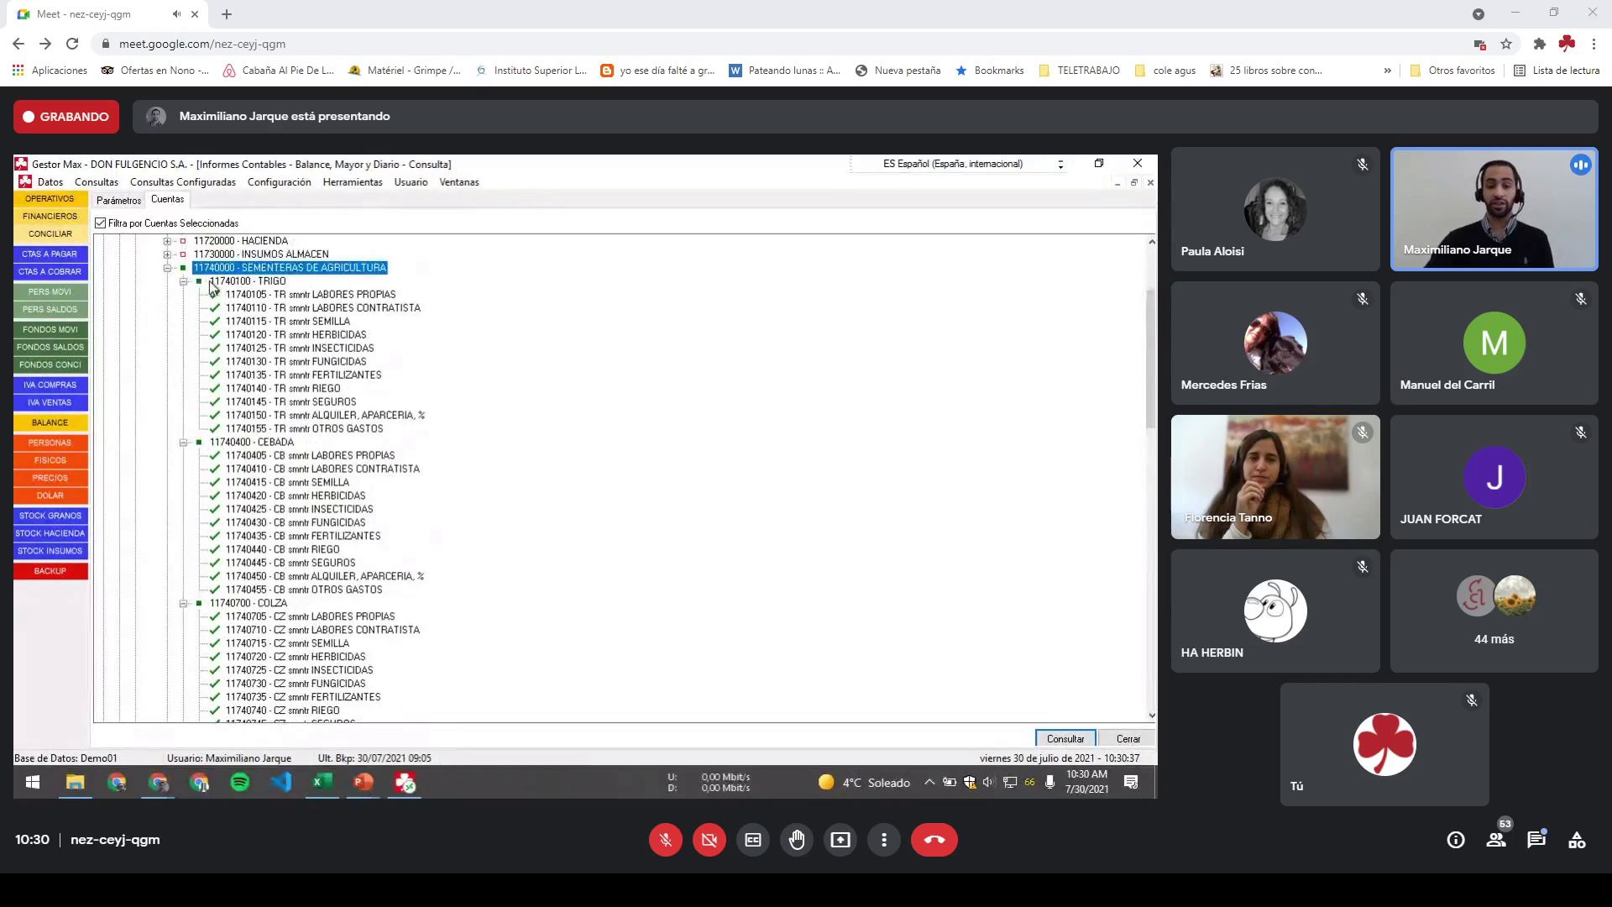
key("Left")
key("Left")
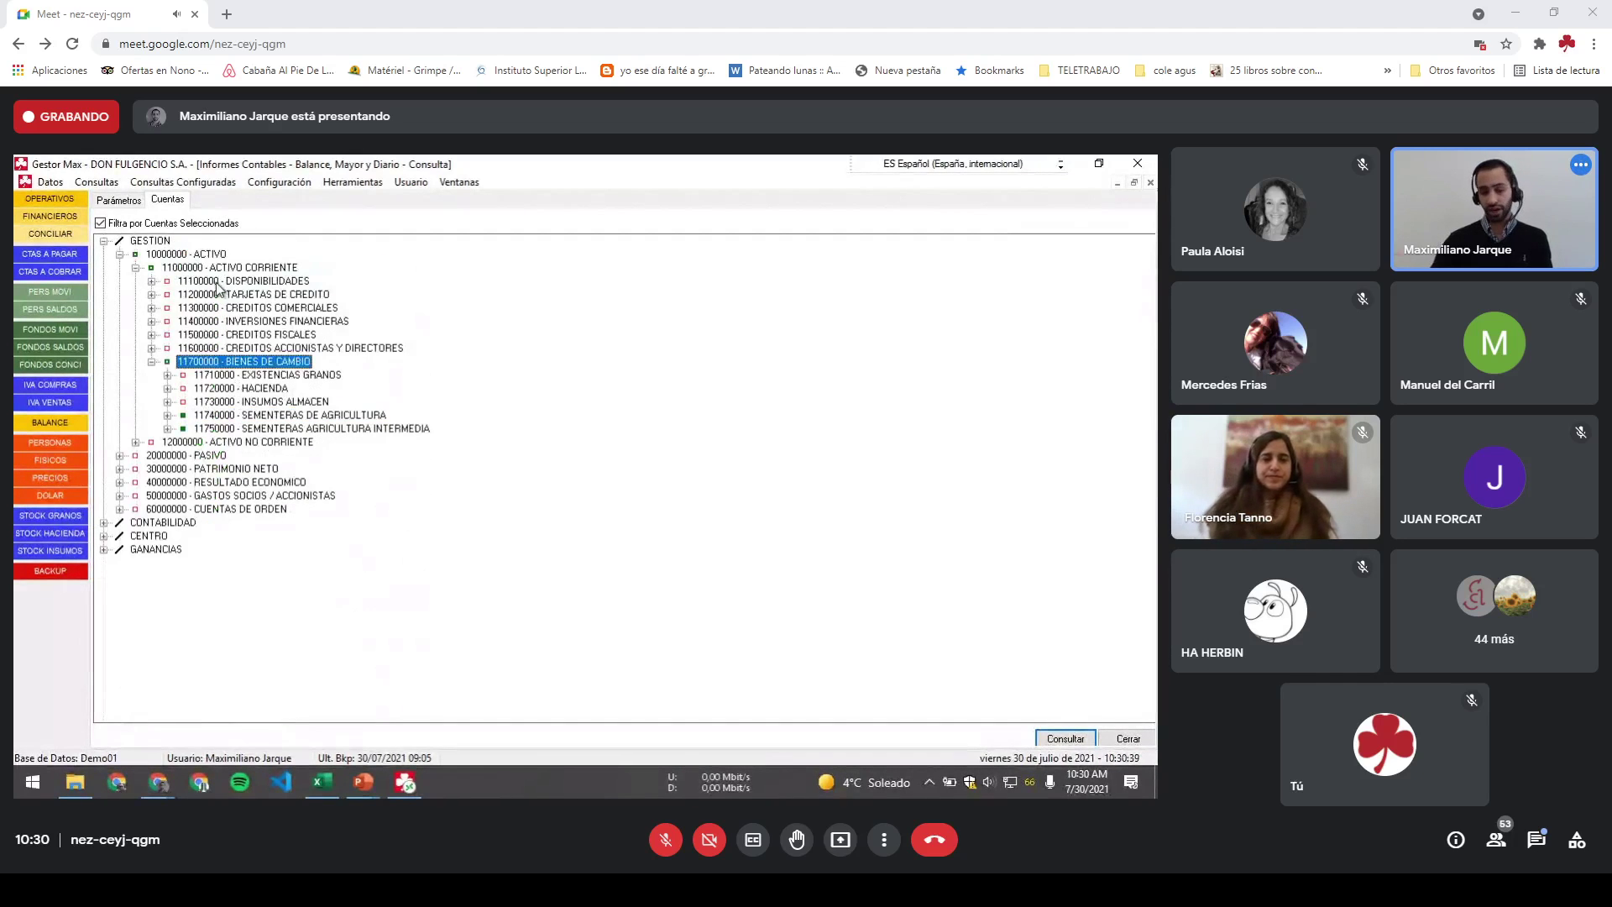
Step: Add 42000000 AGRICULTURA under RESULTADO ECONOMICO to the account filter and run the balance without the Ajuste por Remedición
key("Down")
key("Down")
key("Down")
key("Down")
key("Down")
key("Down")
key("Down")
key("Down")
key("Down")
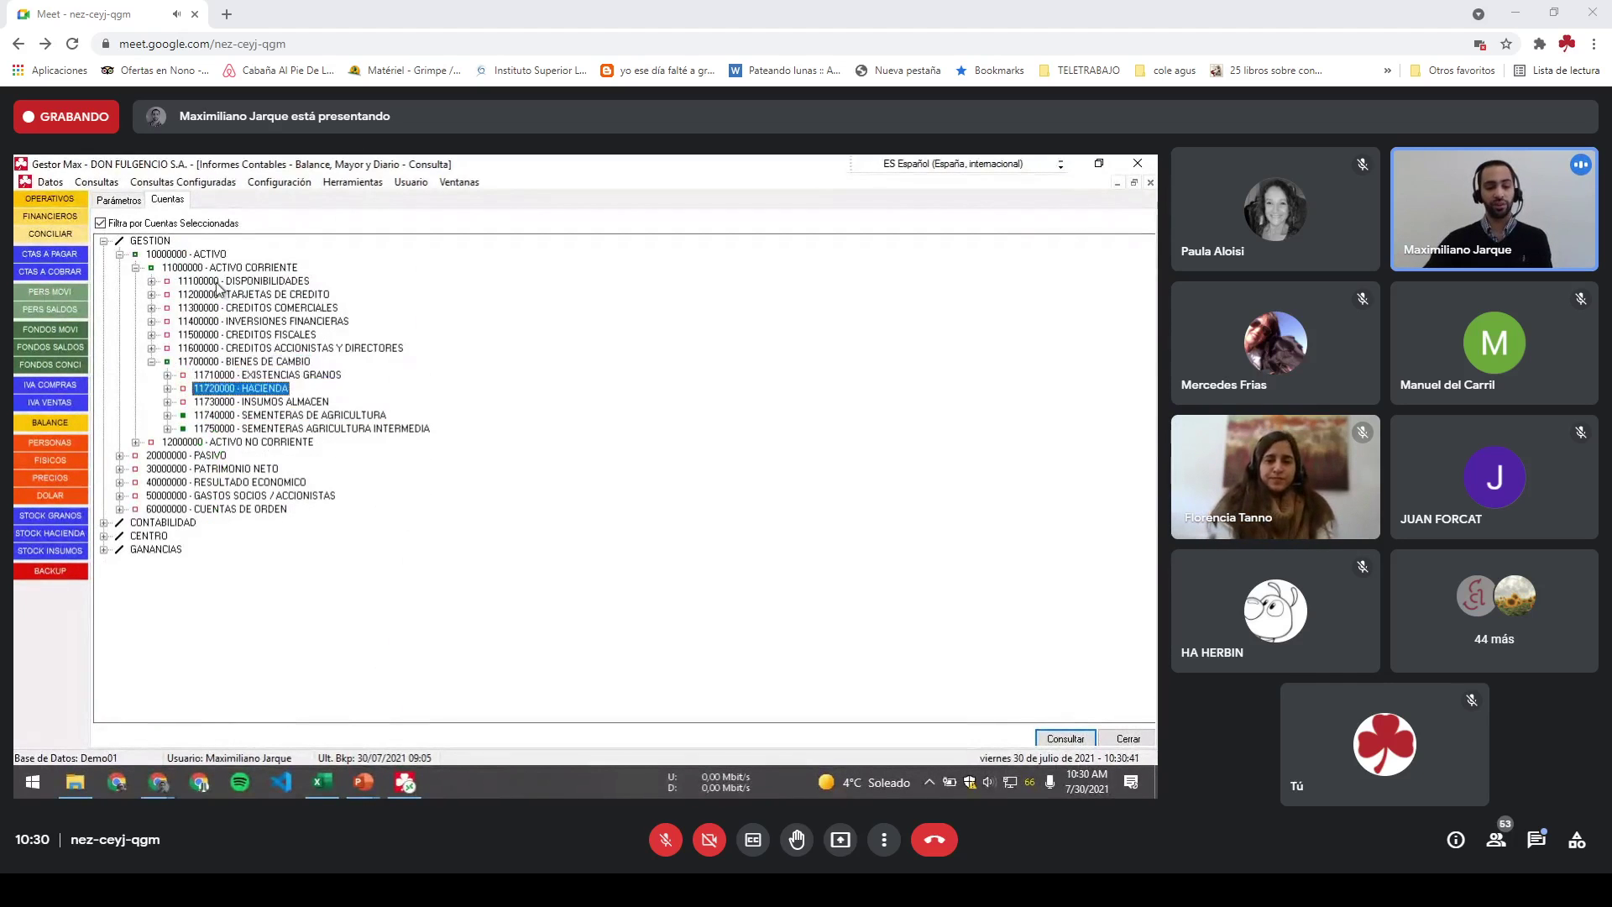
key("Right")
key("Down")
key("Down")
key("Right")
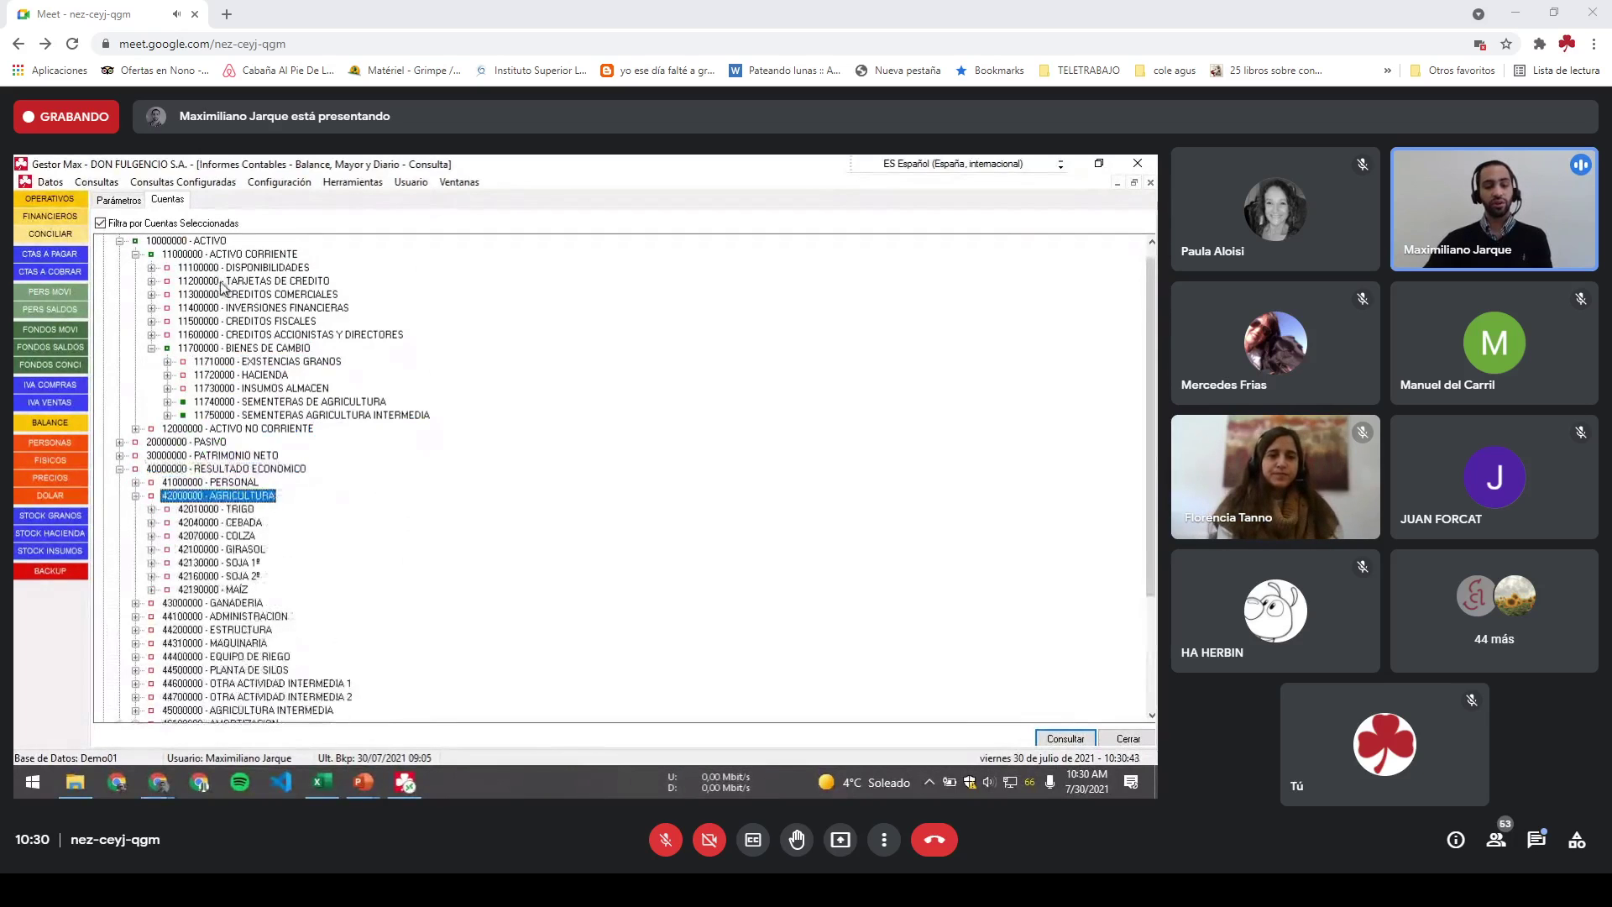
scroll(258, 315, "down", 1)
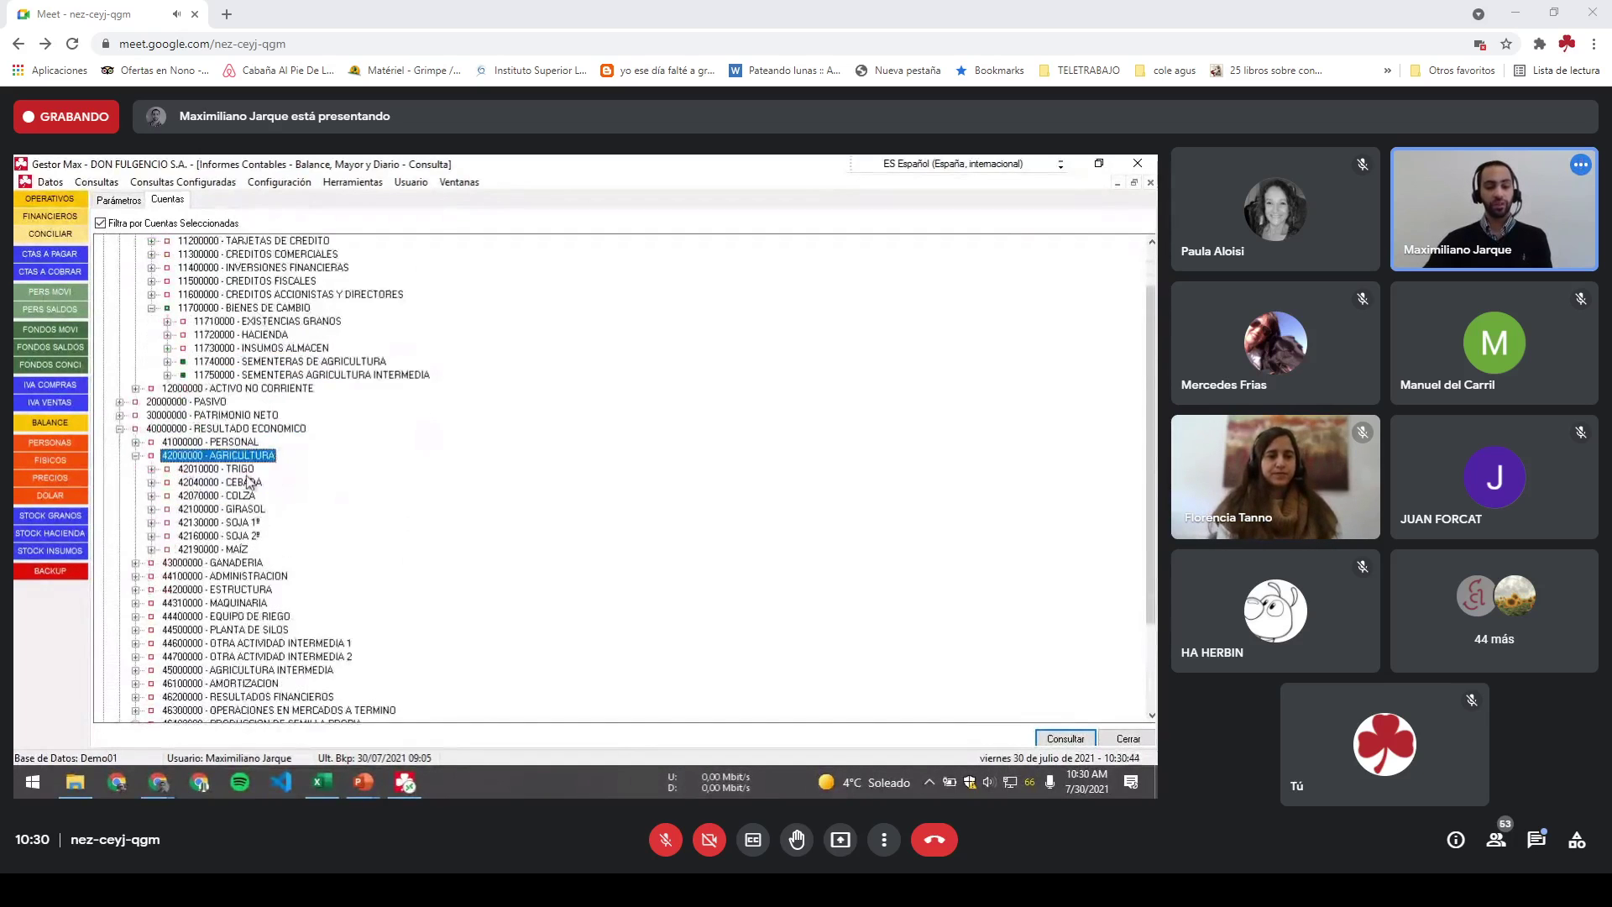
left_click(152, 457)
left_click(1066, 738)
left_click(625, 531)
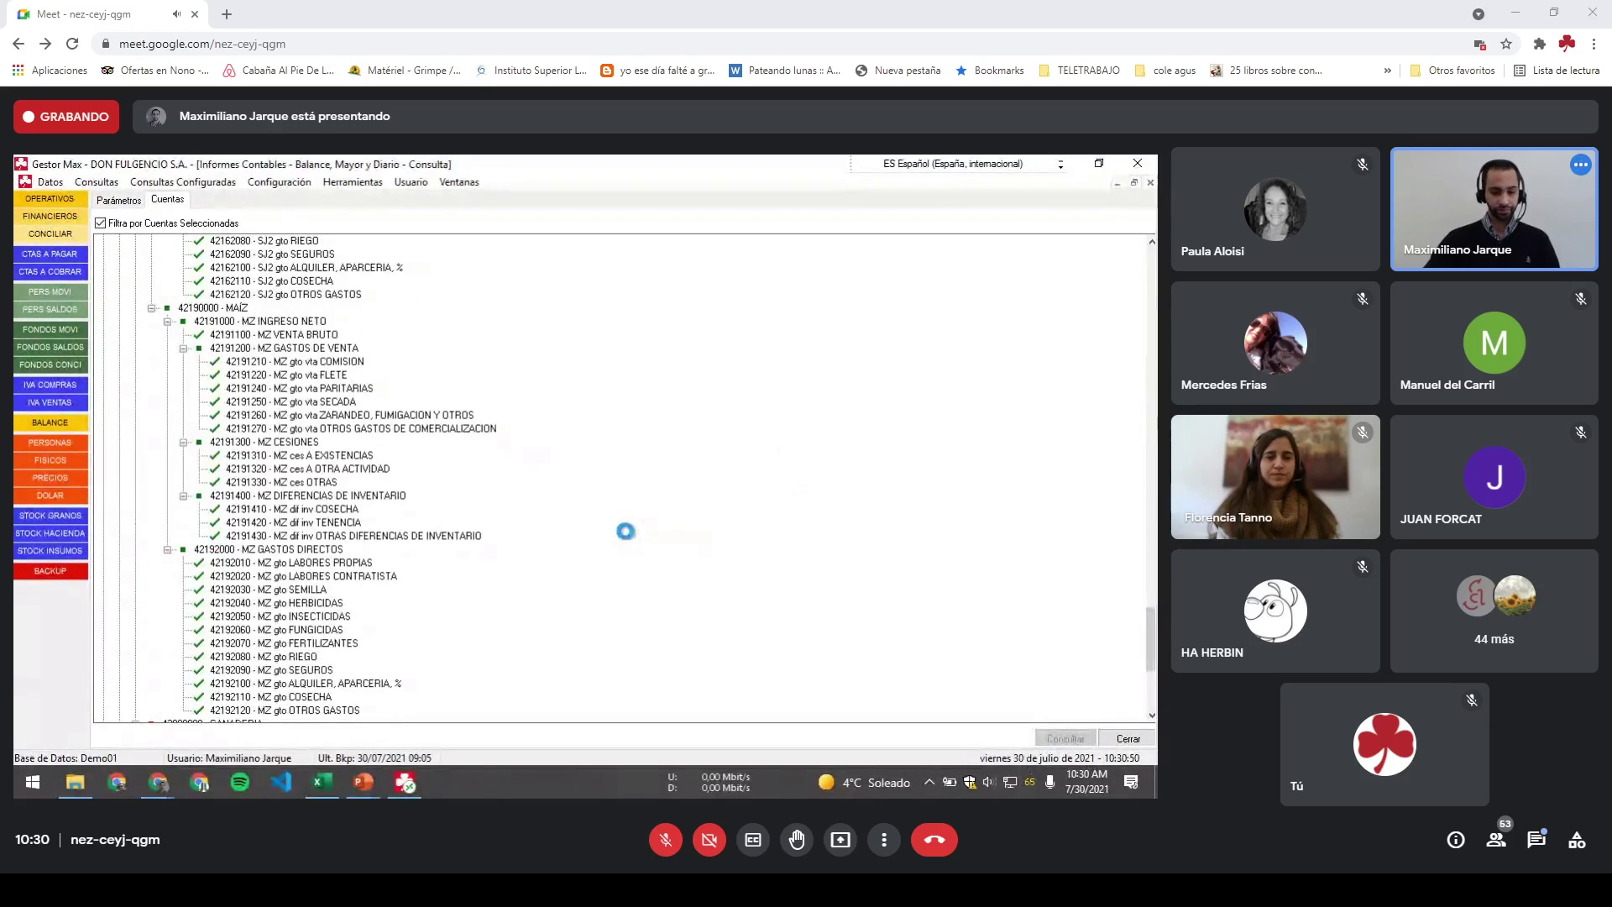
Step: Narrow the Descripción column and examine the COSECHA TRIGO lines of El Trébol Lotes 1 and 2 under TR GASTOS DIRECTOS
left_click_drag(355, 233, 309, 233)
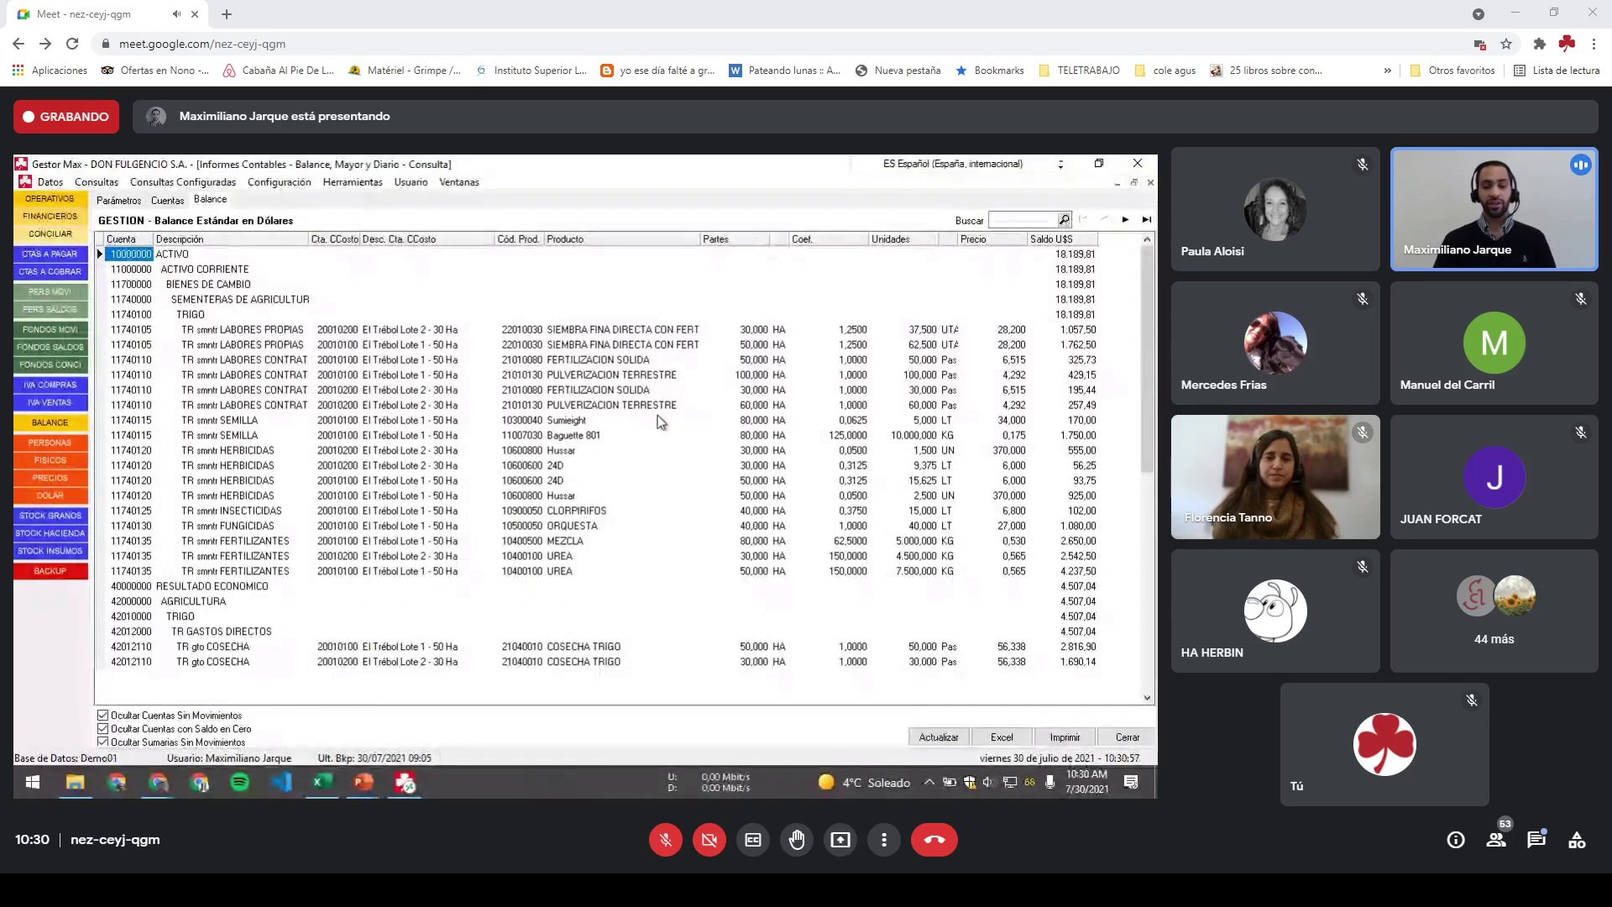
left_click(581, 662, "ctrl")
left_click(587, 650, "ctrl")
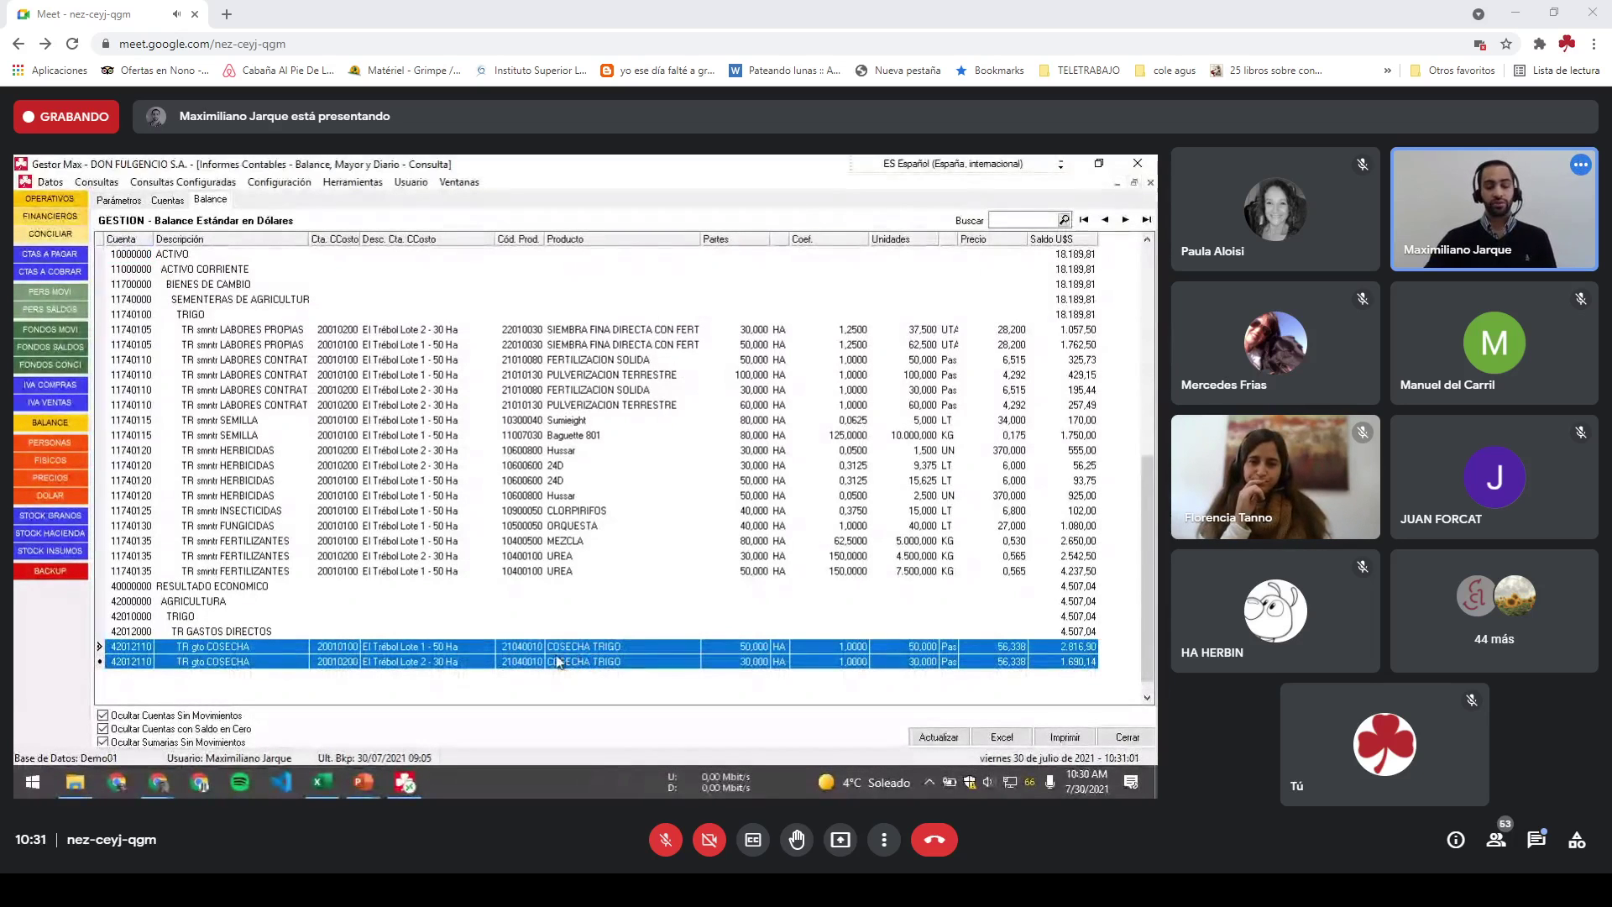
left_click(244, 653)
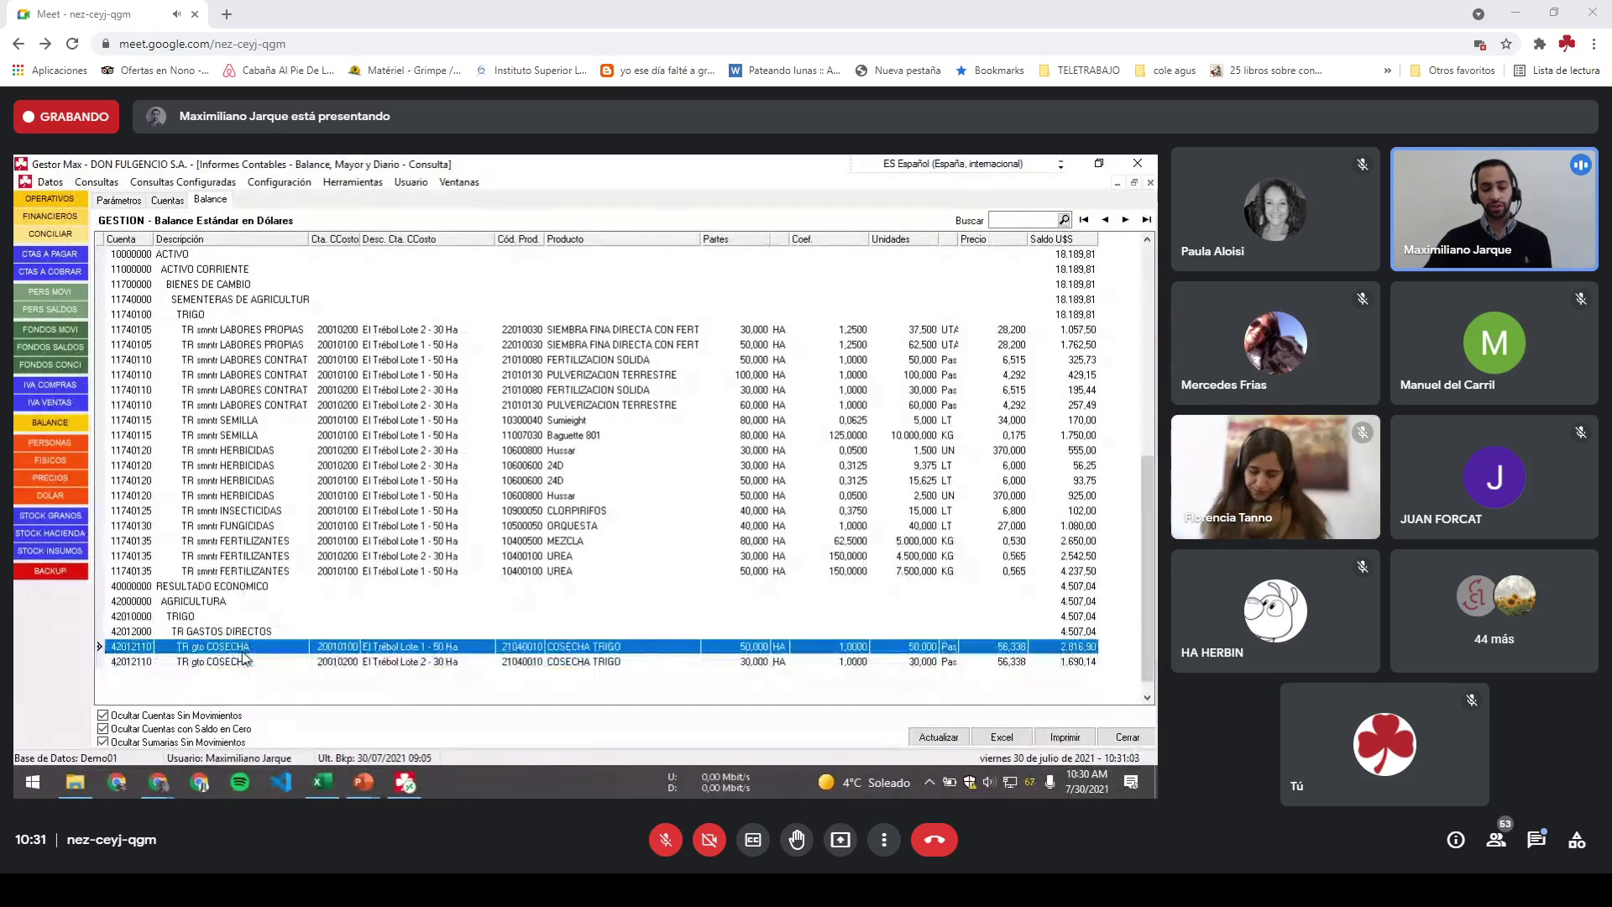
left_click(593, 663)
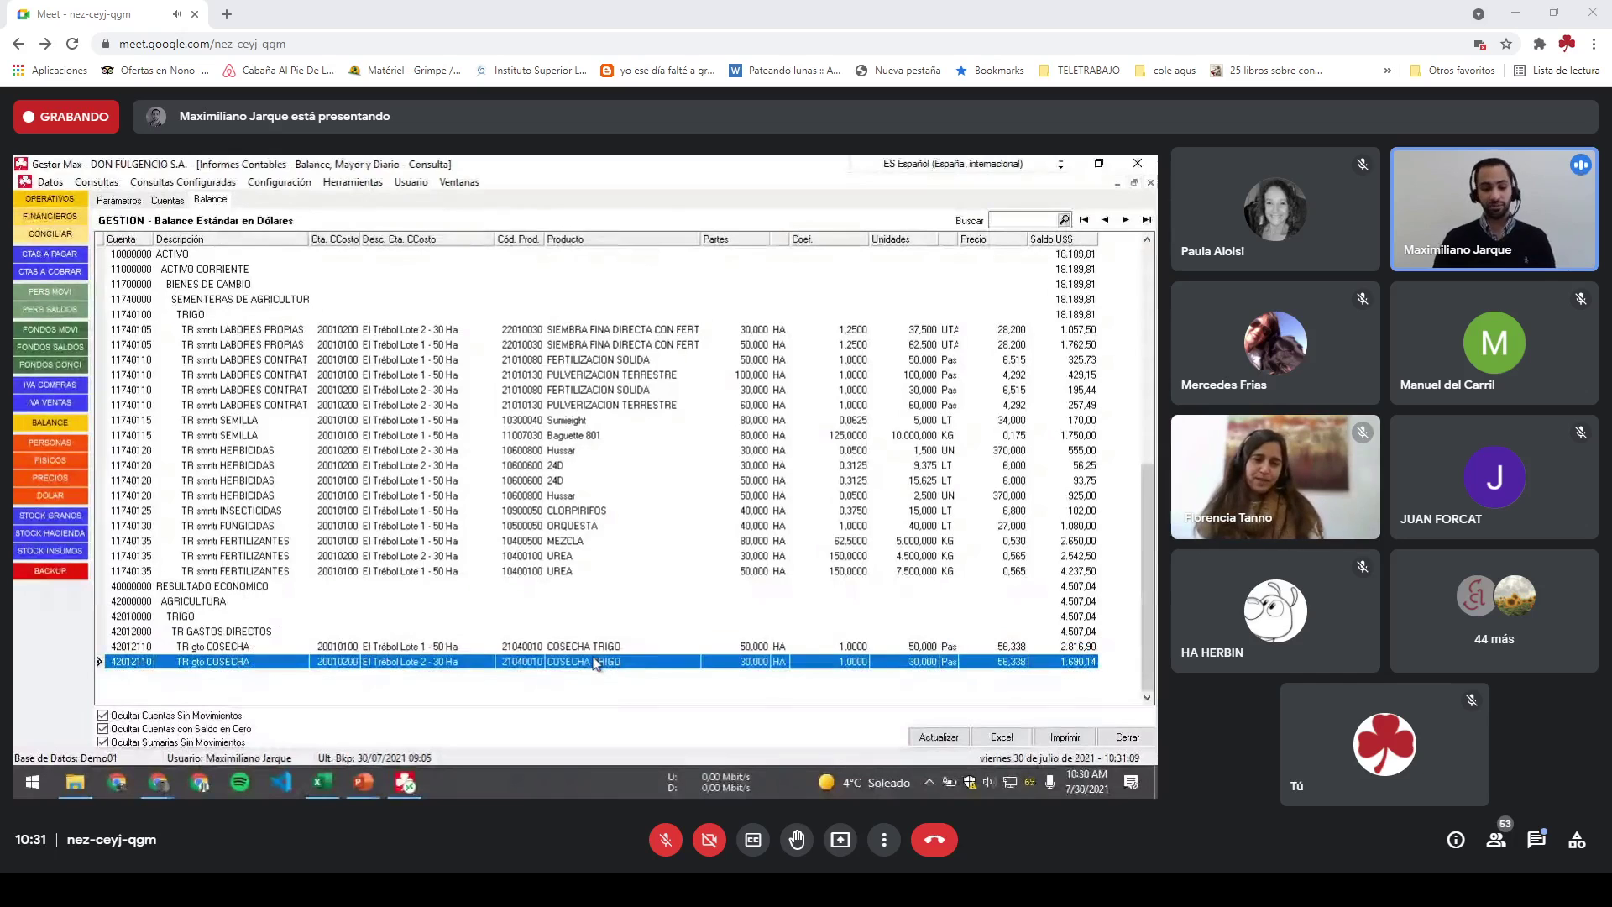
key("Up")
key("shift+Down")
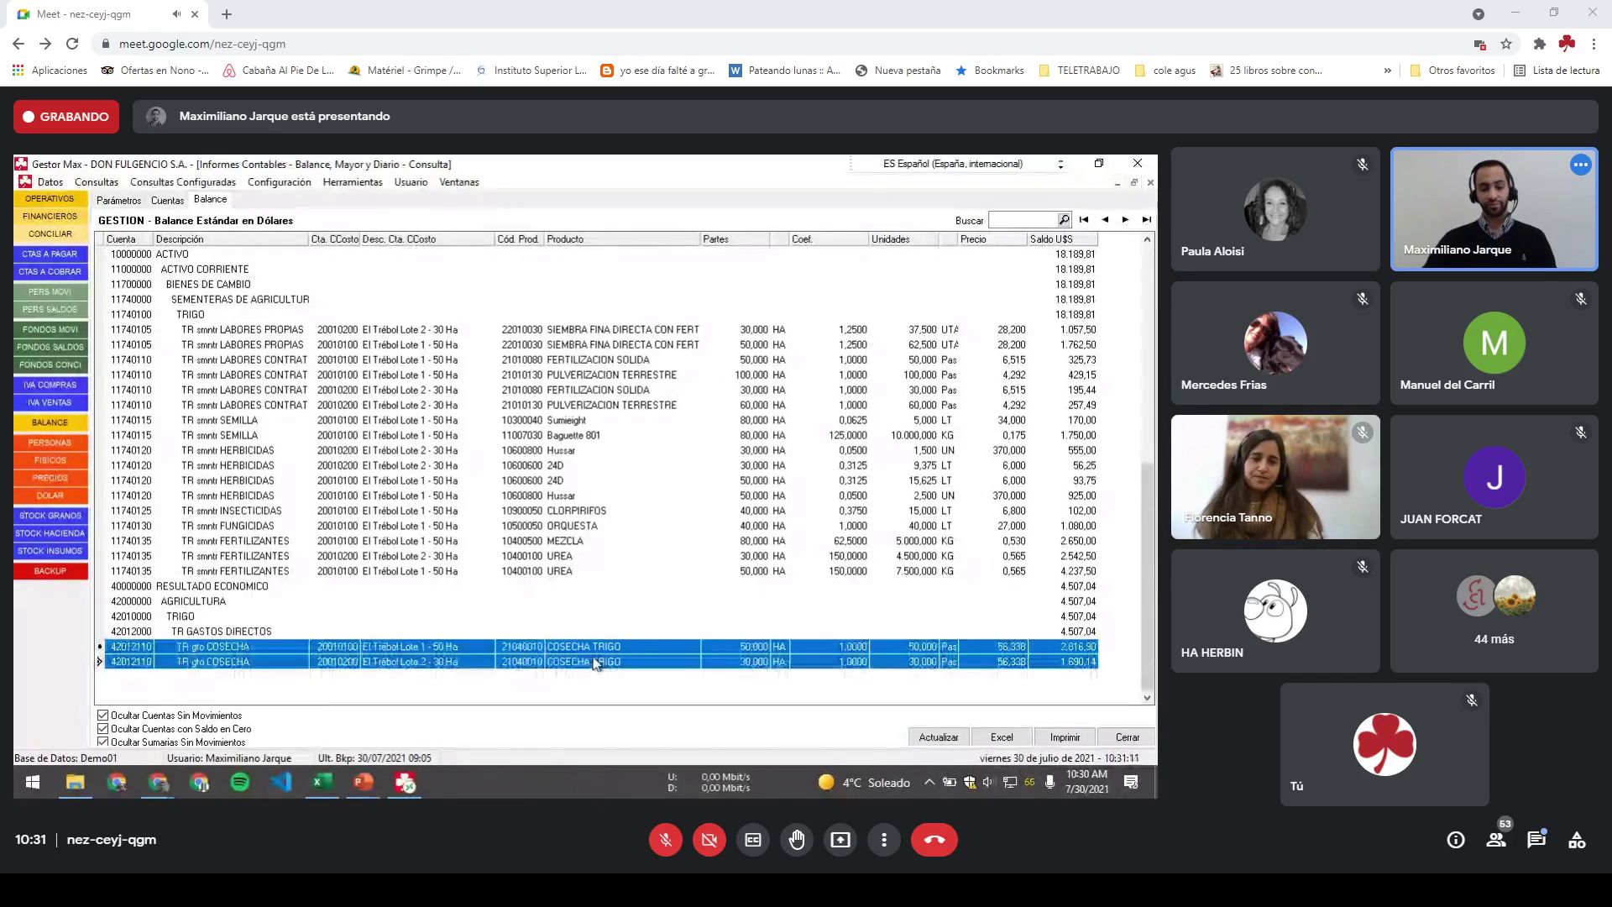
left_click(294, 652)
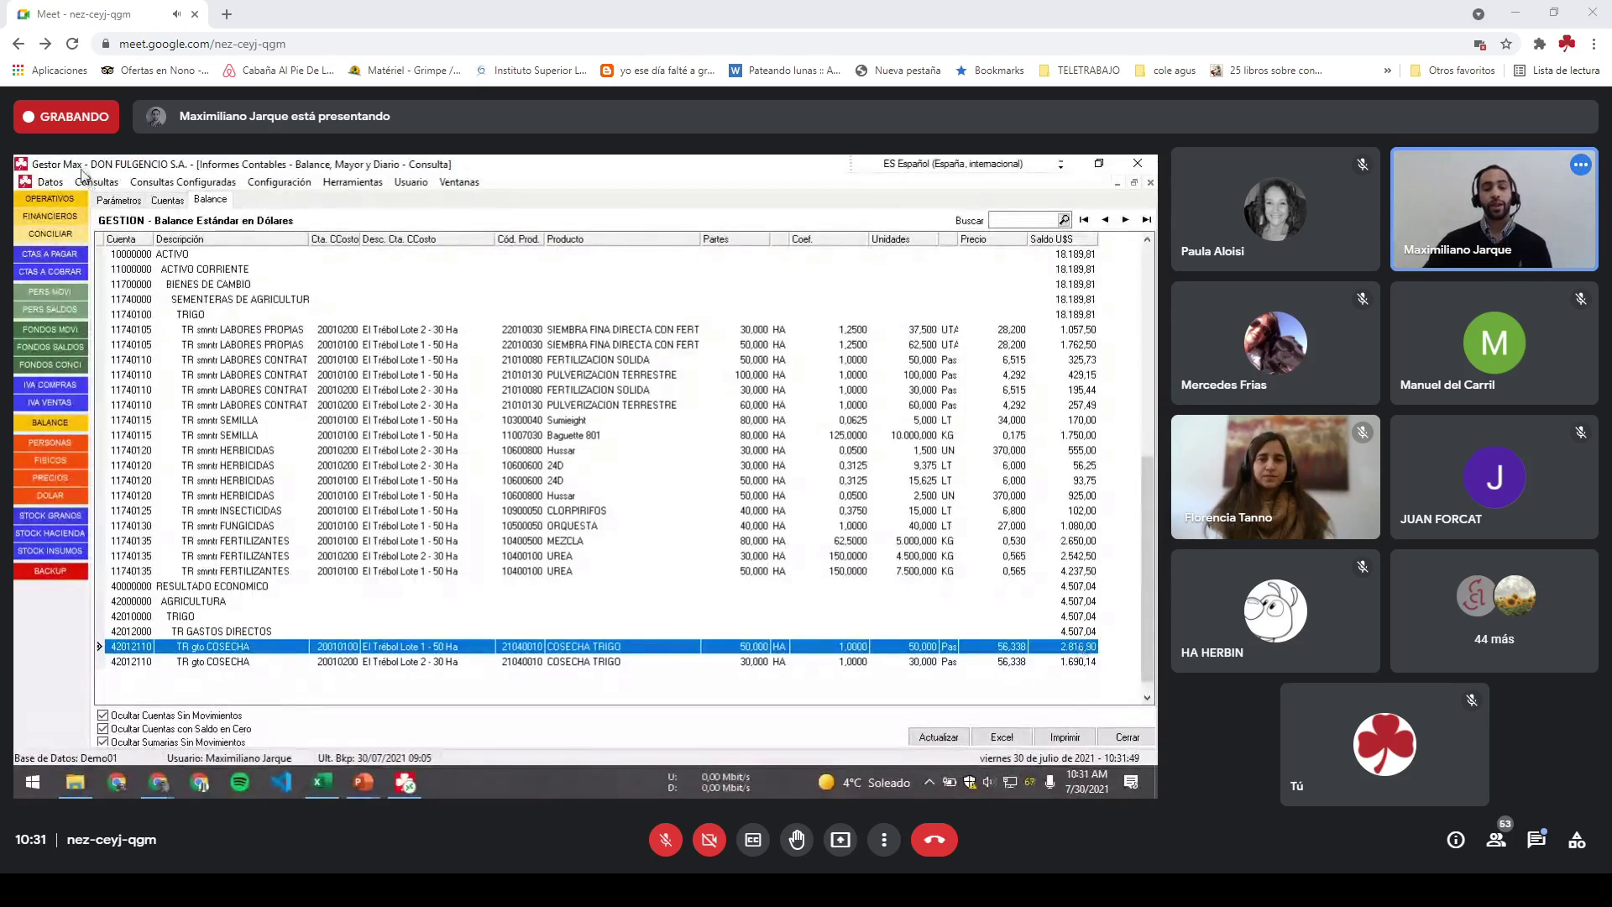
Step: Remove 42000000 AGRICULTURA from the account filter and rerun the balance without the Ajuste por Remedición
left_click(167, 202)
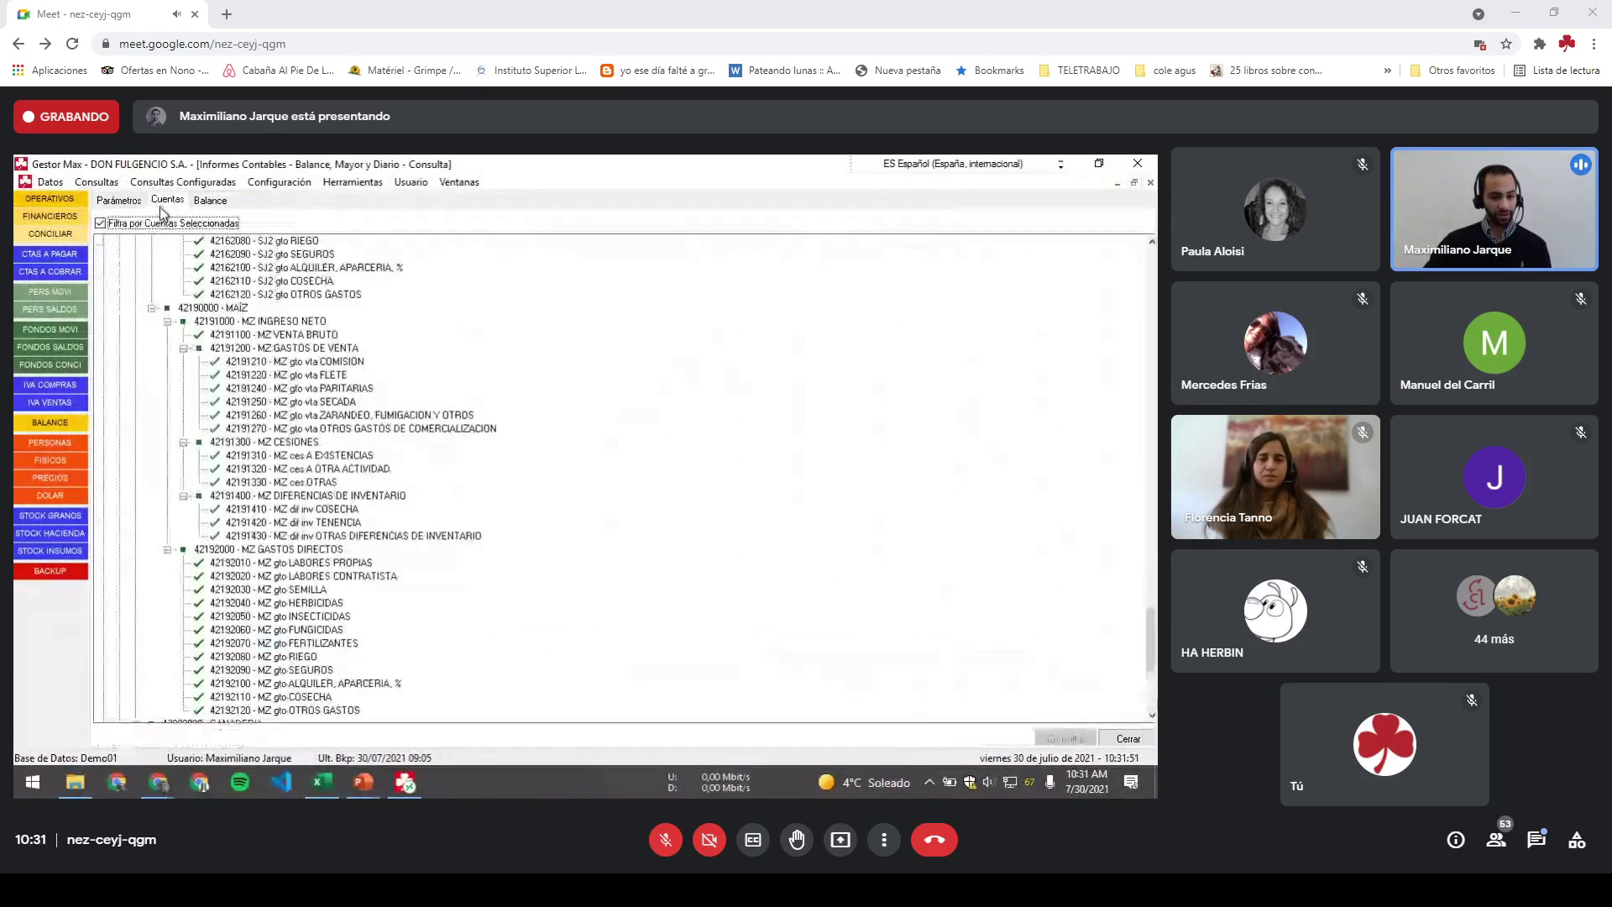
scroll(181, 338, "up", 11)
scroll(183, 330, "up", 20)
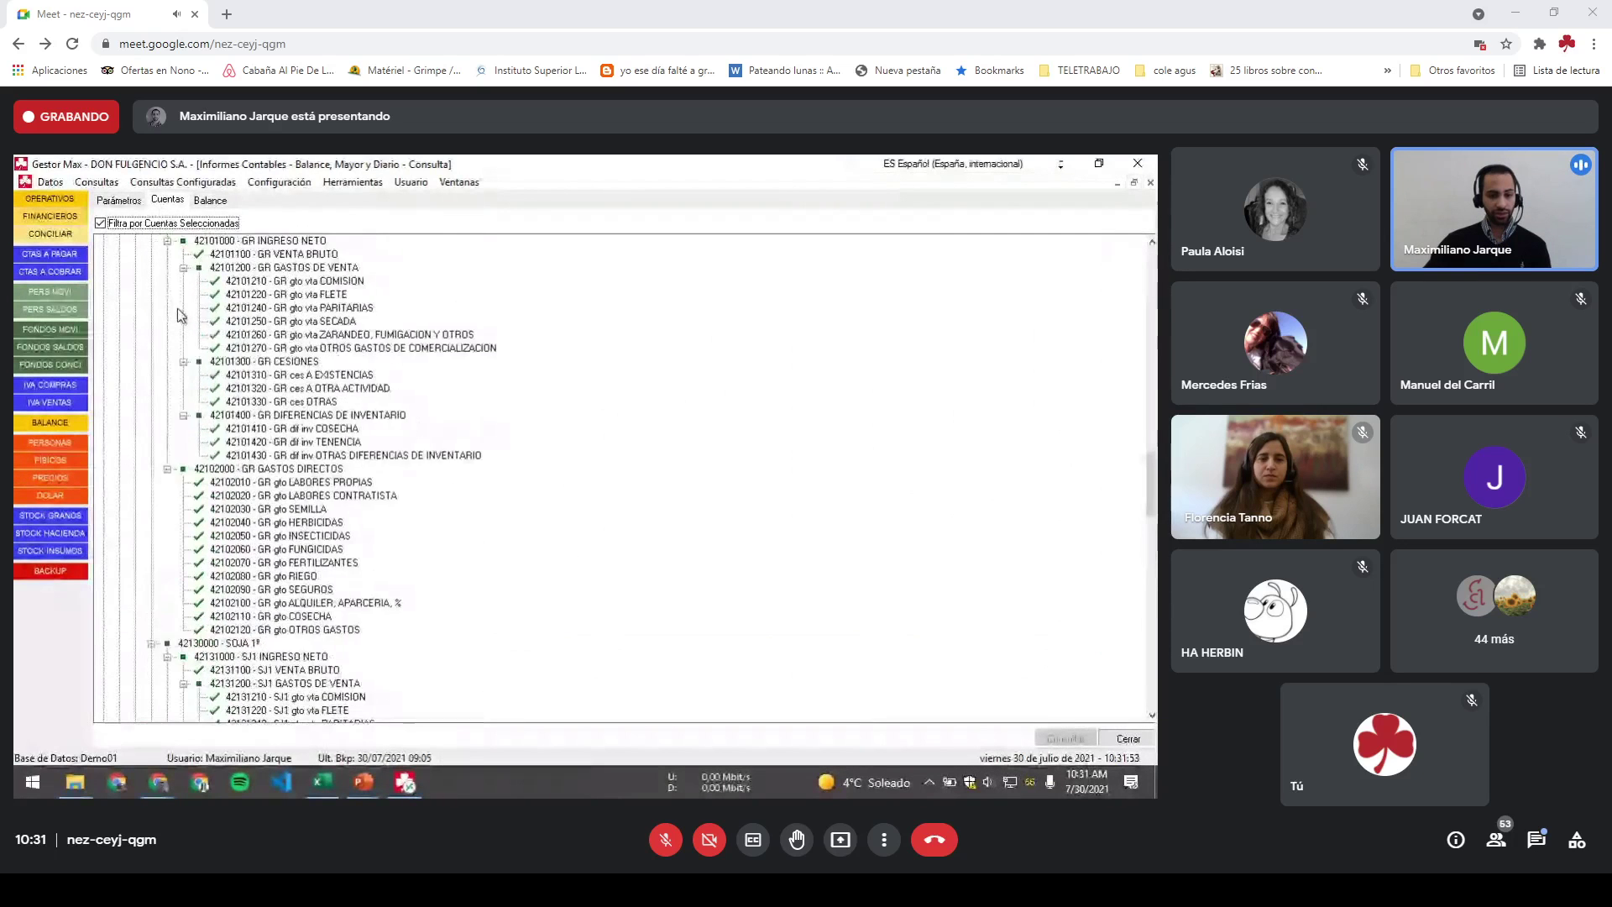
scroll(186, 311, "up", 12)
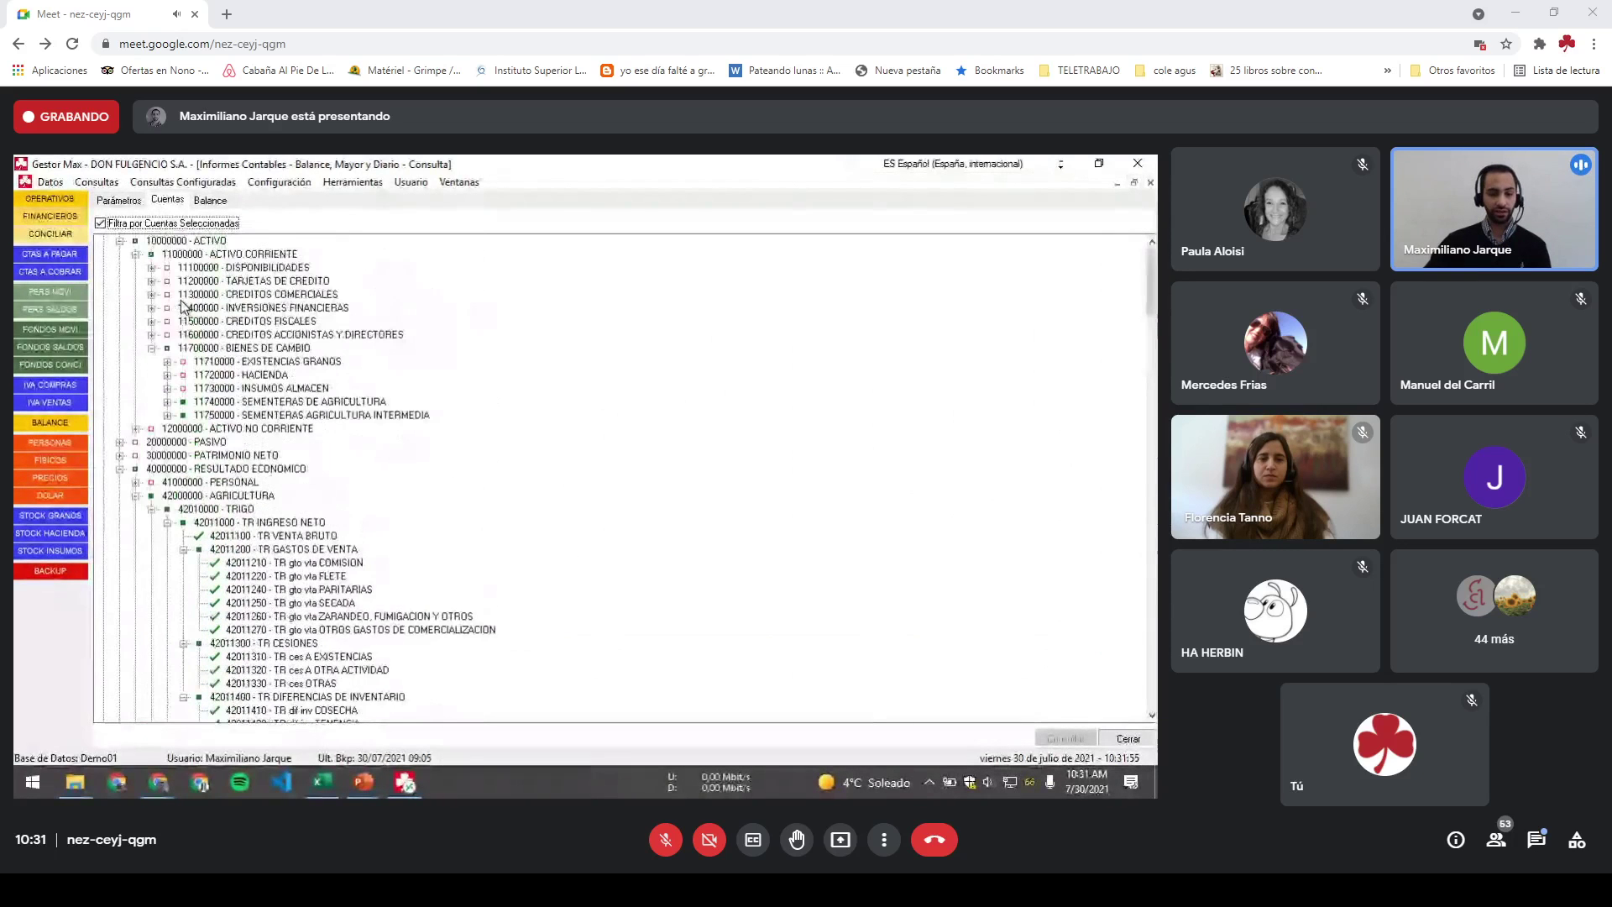
left_click(151, 496)
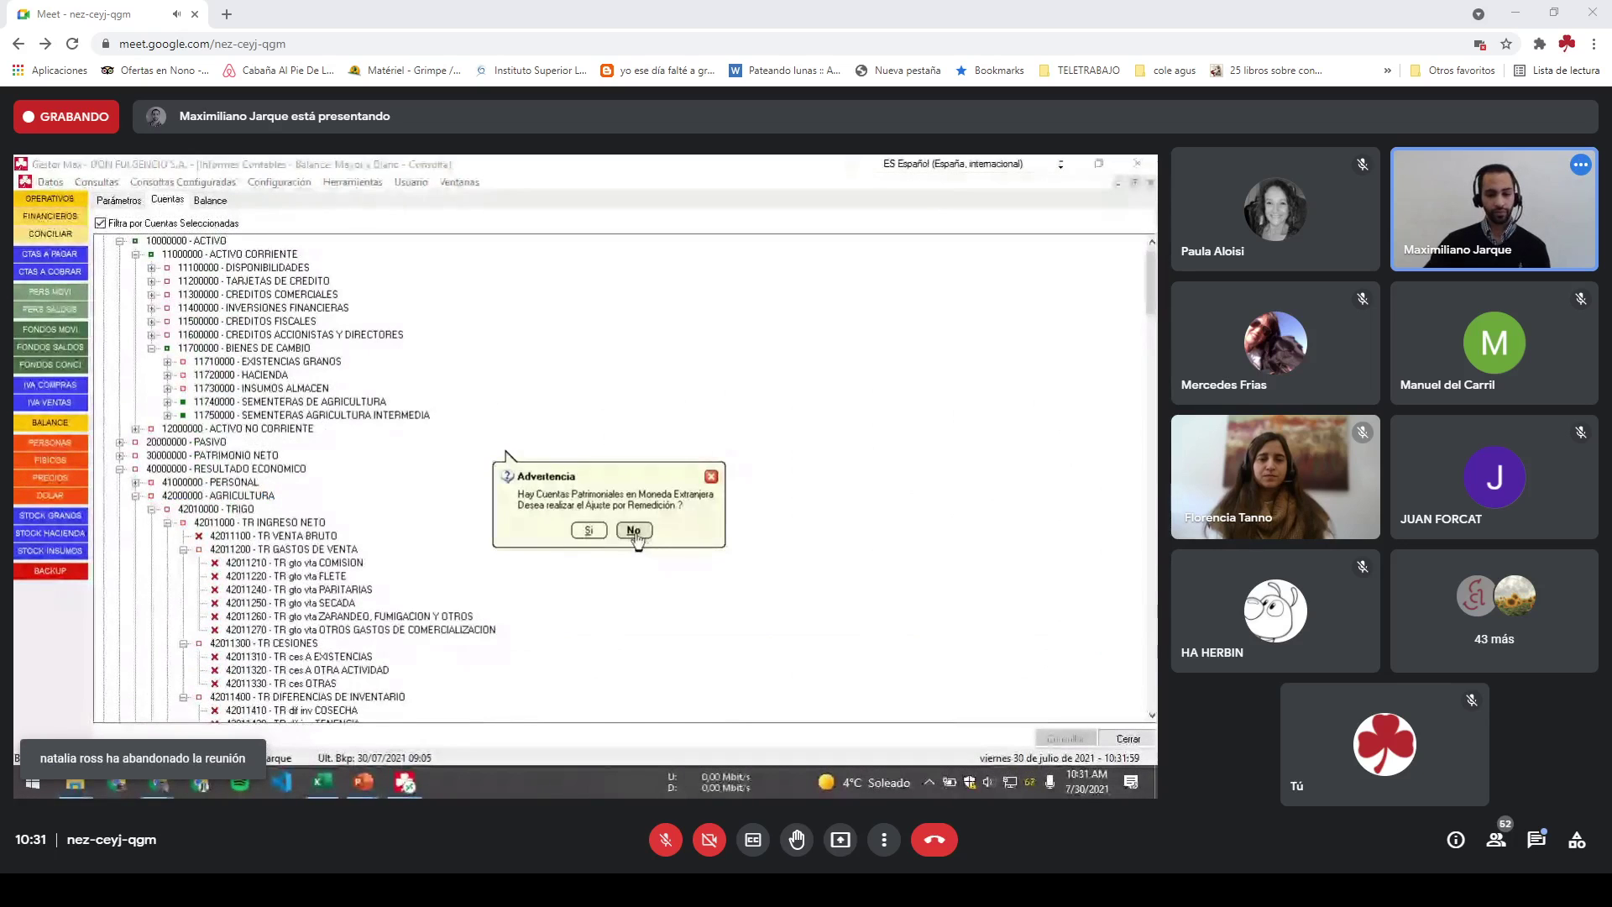
left_click(628, 538)
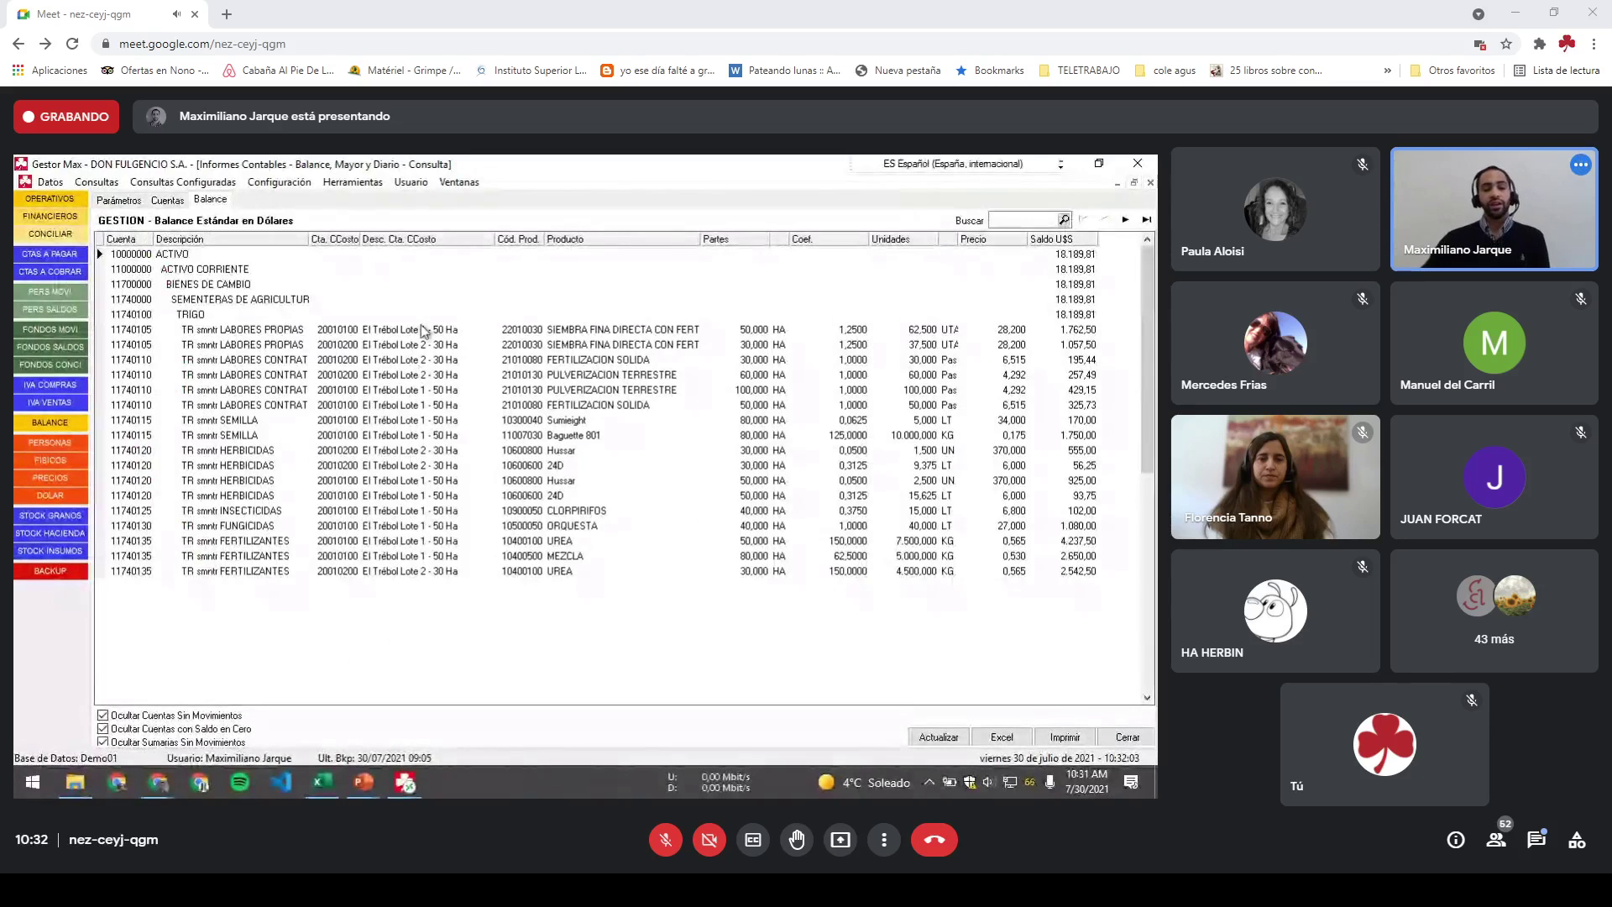
Step: Select the Lote 1 SIEMBRA FINA line and switch to PowerPoint to compare the balance with the sementeras slide, returning to Gestor Max
left_click(338, 333)
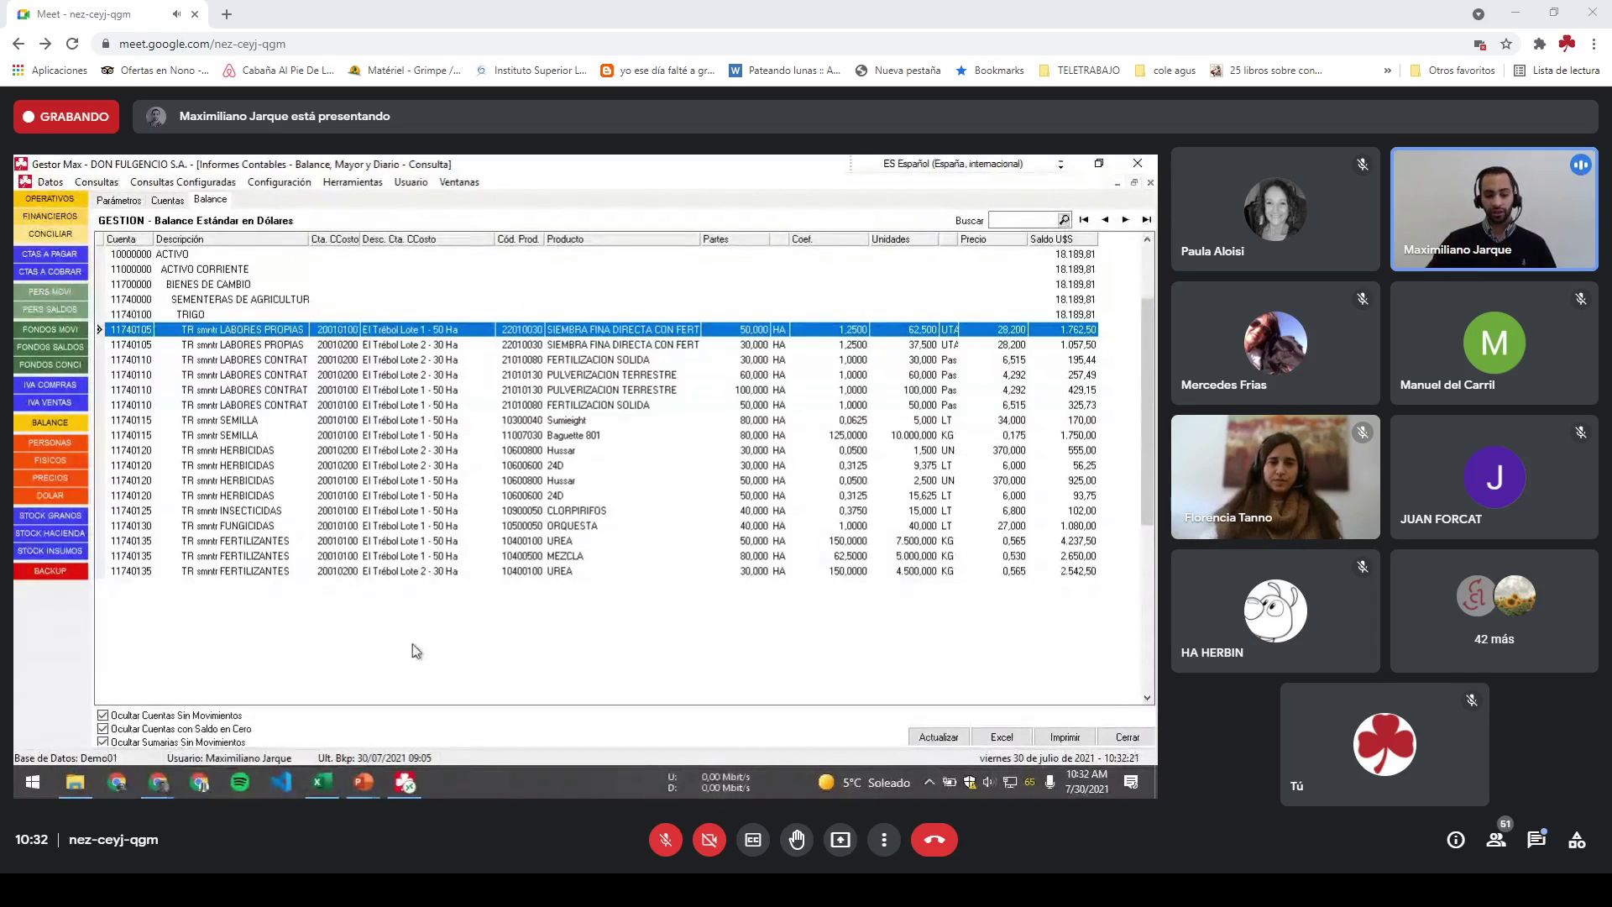
mouse_move(374, 781)
left_click(402, 704)
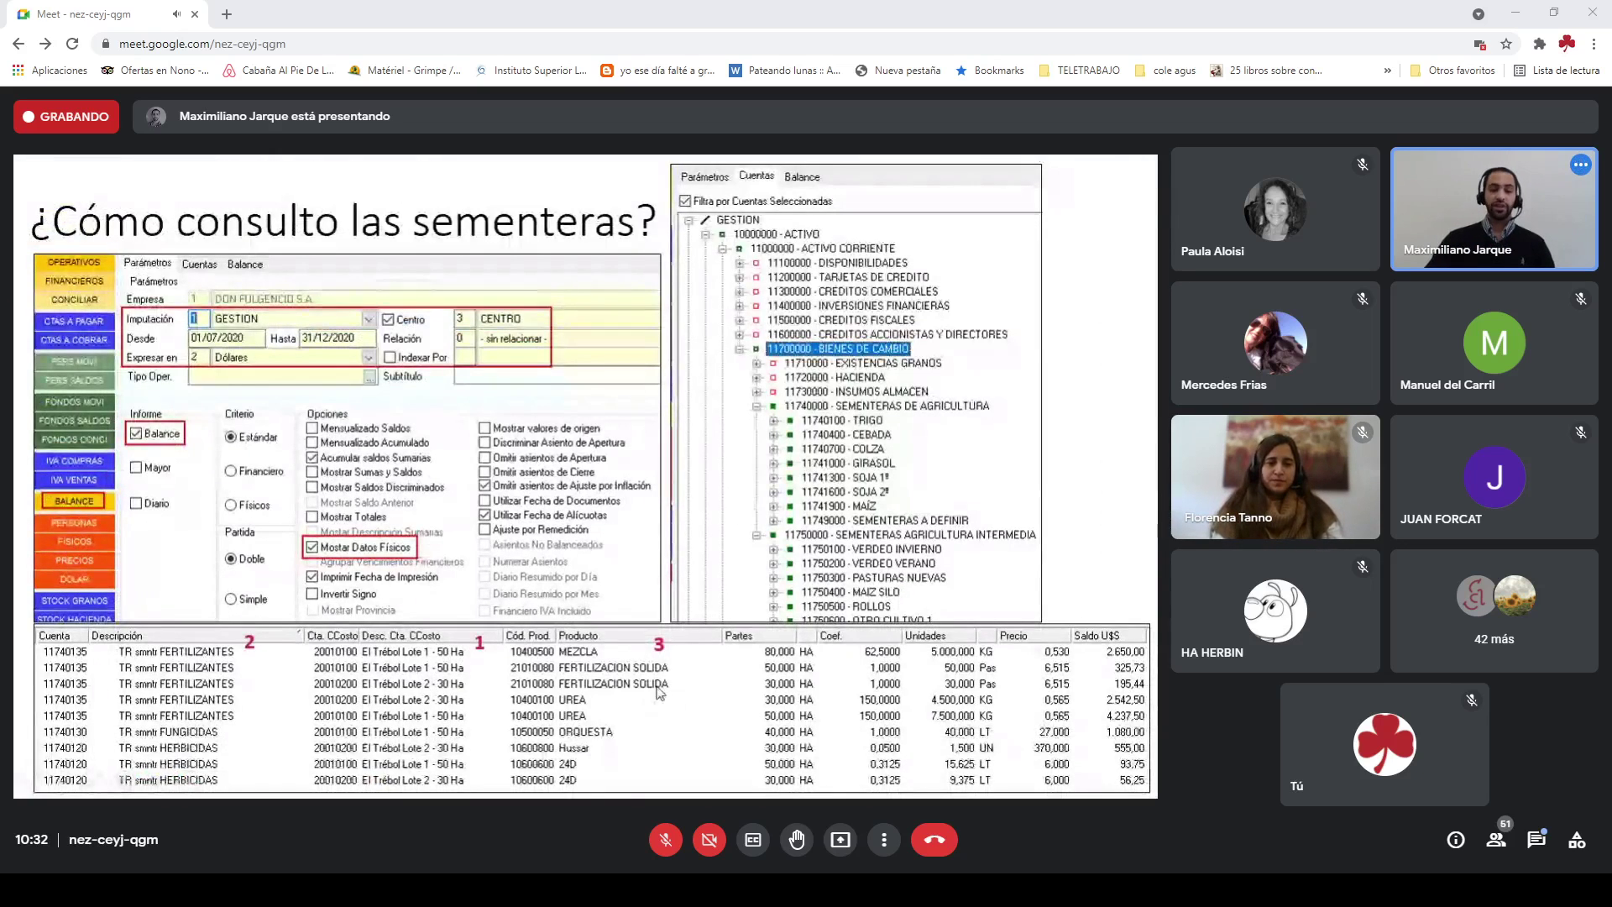
key("alt+Tab")
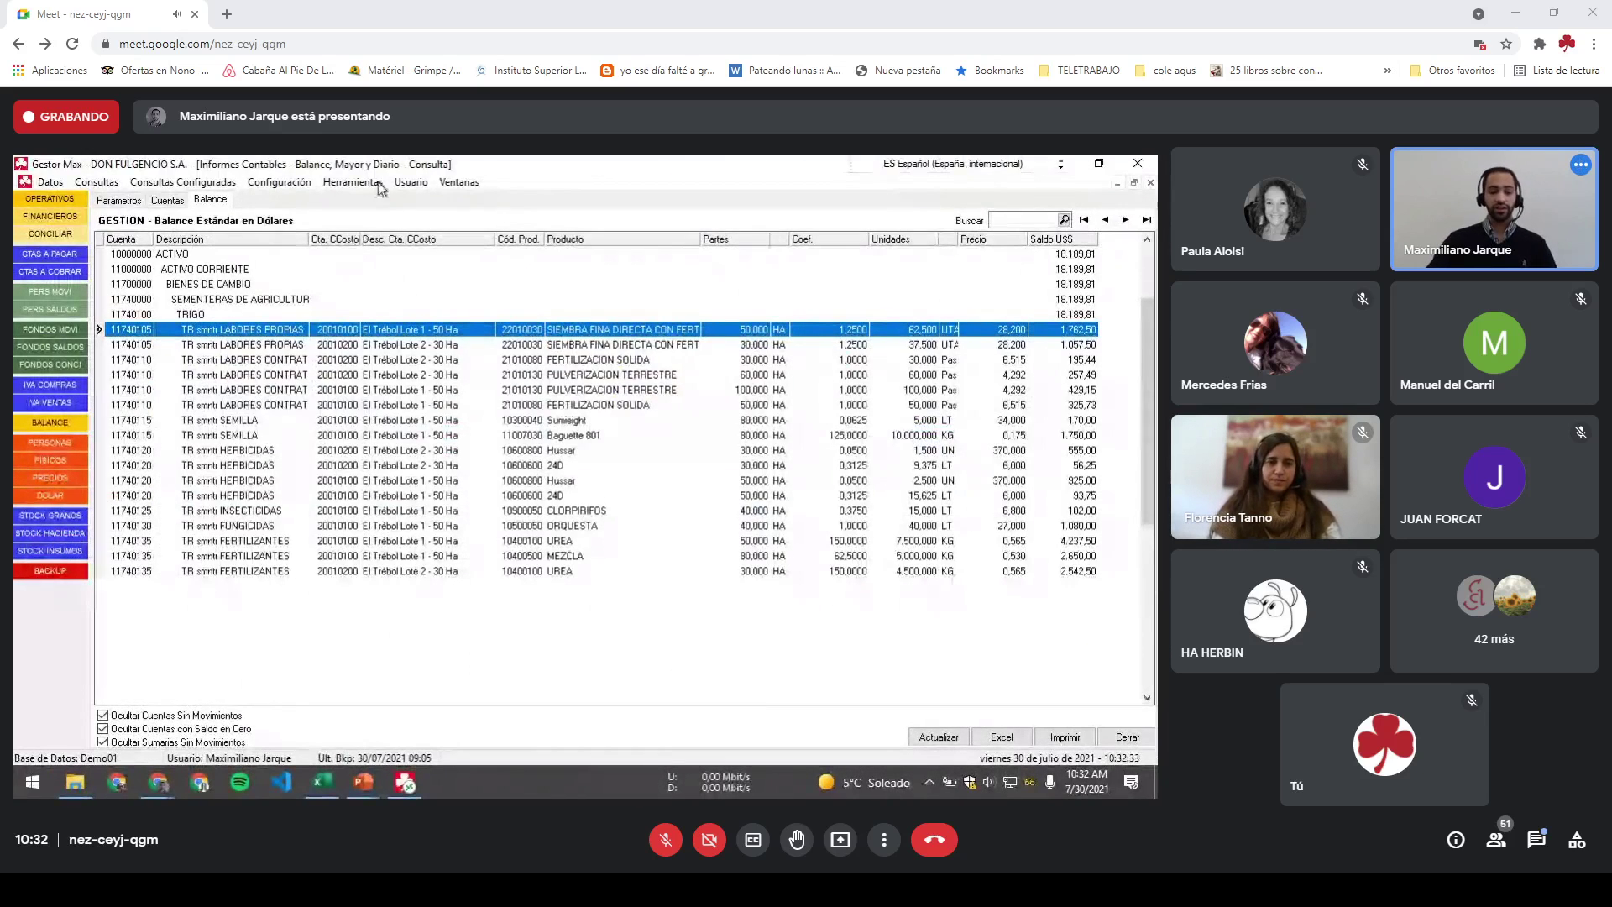
Step: Sort the balance lines by cost centre description, account description and product
left_click_drag(437, 247, 442, 245)
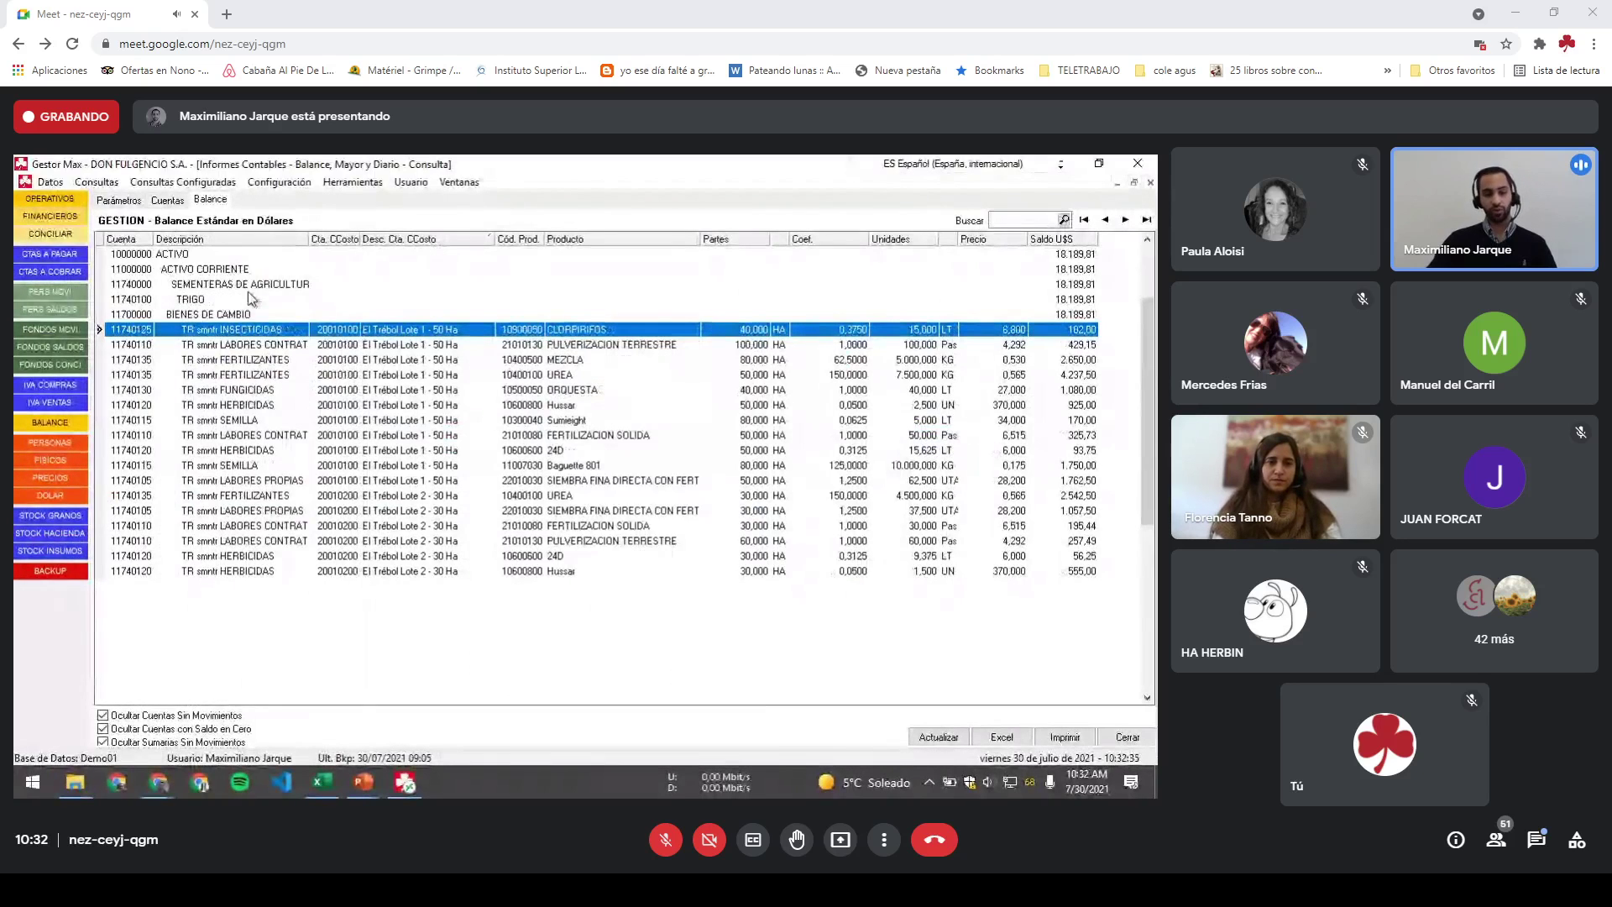
left_click(203, 242)
left_click(637, 239)
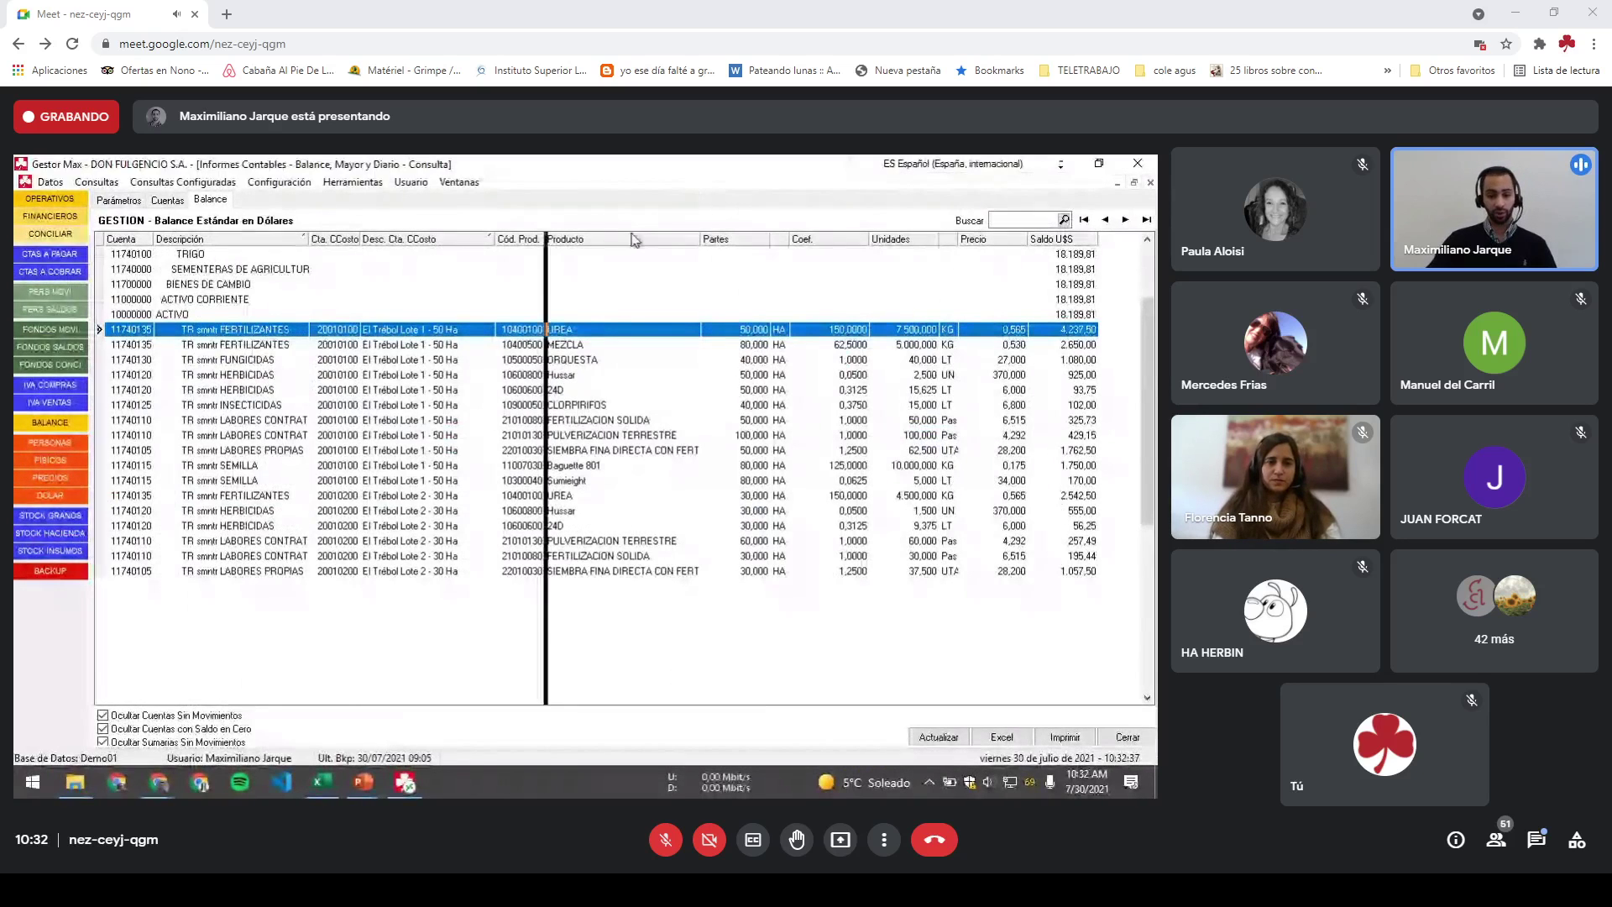
Step: Highlight all El Trébol Lote 1 lines to review them as a group and move on to the first Lote 2 line
left_click(520, 341)
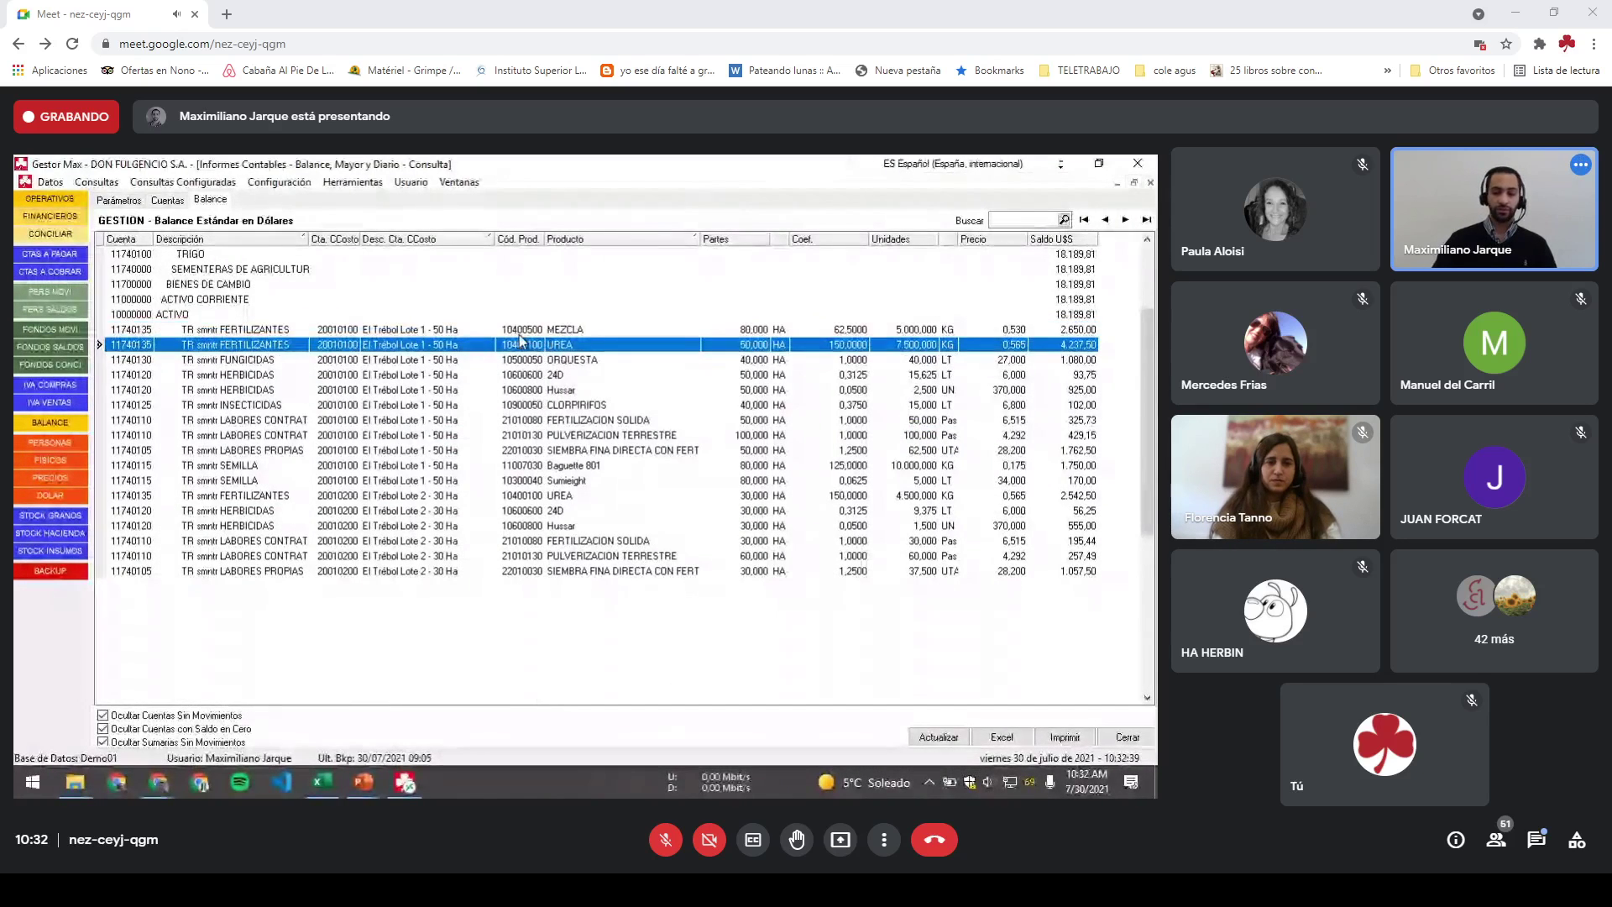
left_click(519, 336, "ctrl")
key("shift+Down")
key("shift+Down")
key("shift+Down")
key("shift+Down")
key("shift+Down")
key("shift+Down")
key("shift+Down")
key("shift+Down")
key("shift+Down")
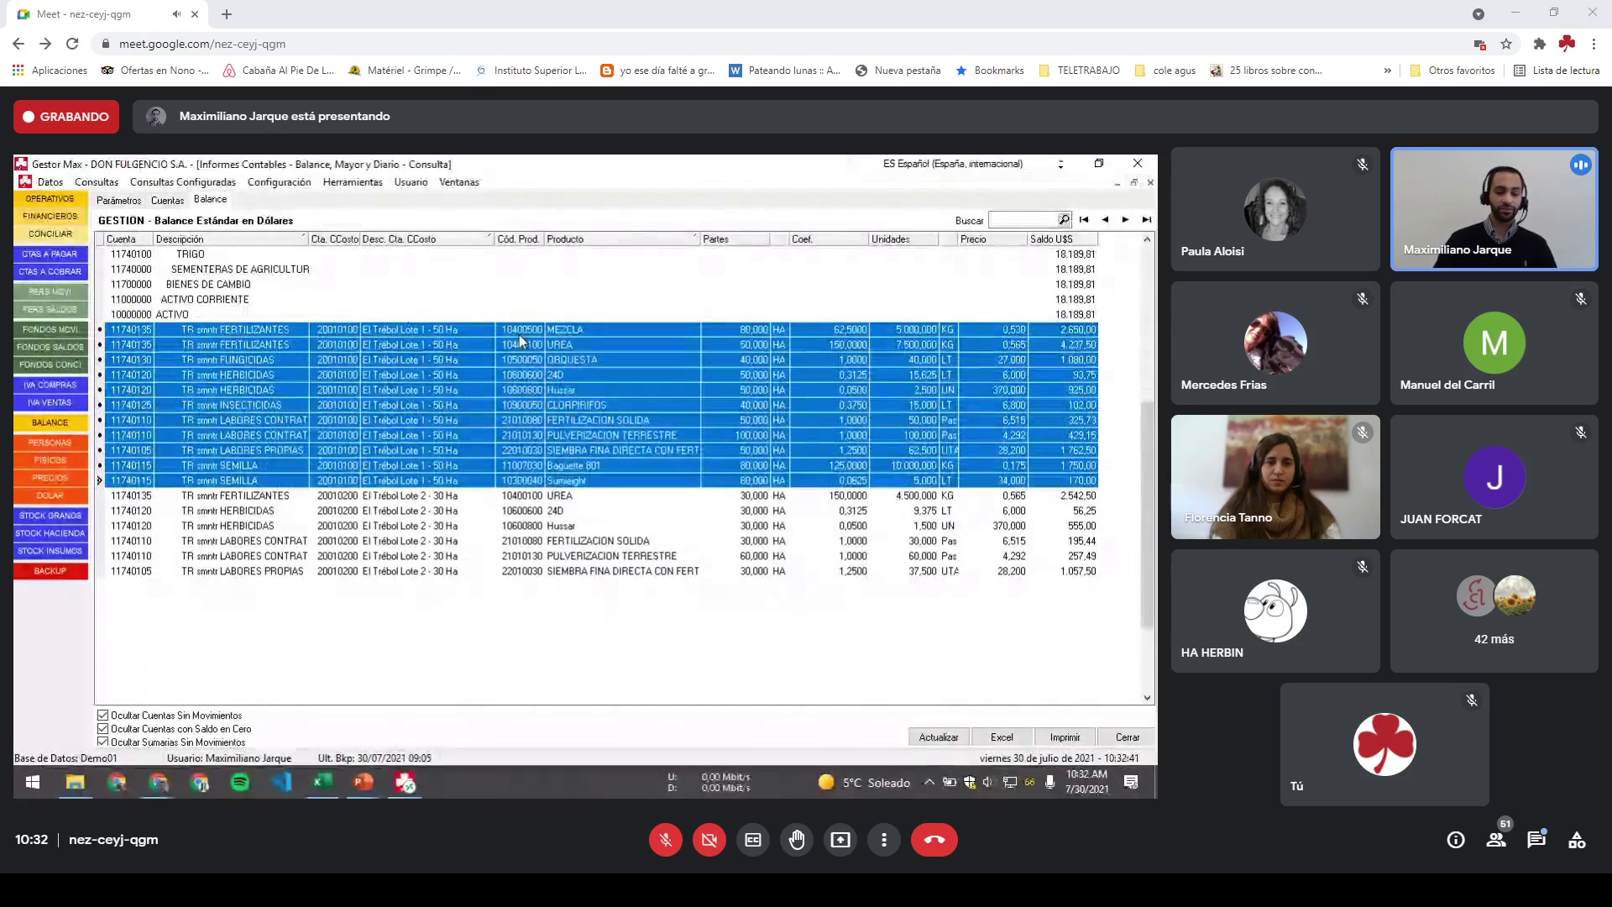
left_click(450, 499)
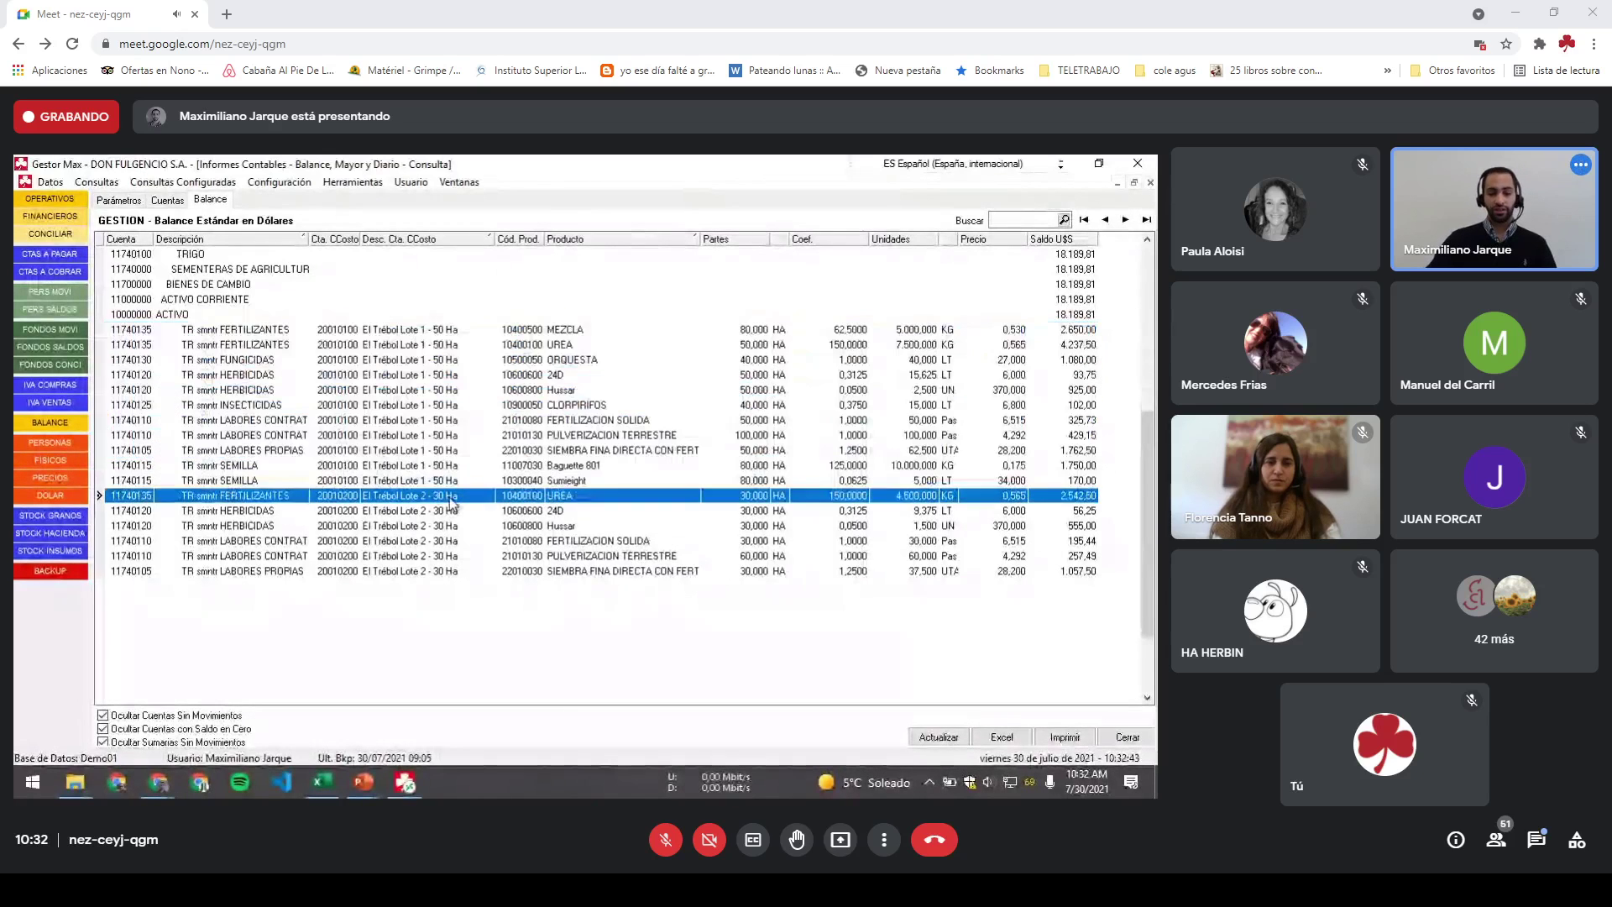
Step: Highlight all El Trébol Lote 2 lines as a group and return to the Lote 1 ORQUESTA line
key("shift+Down")
key("shift+Down")
key("shift+Down")
key("shift+Down")
key("shift+Down")
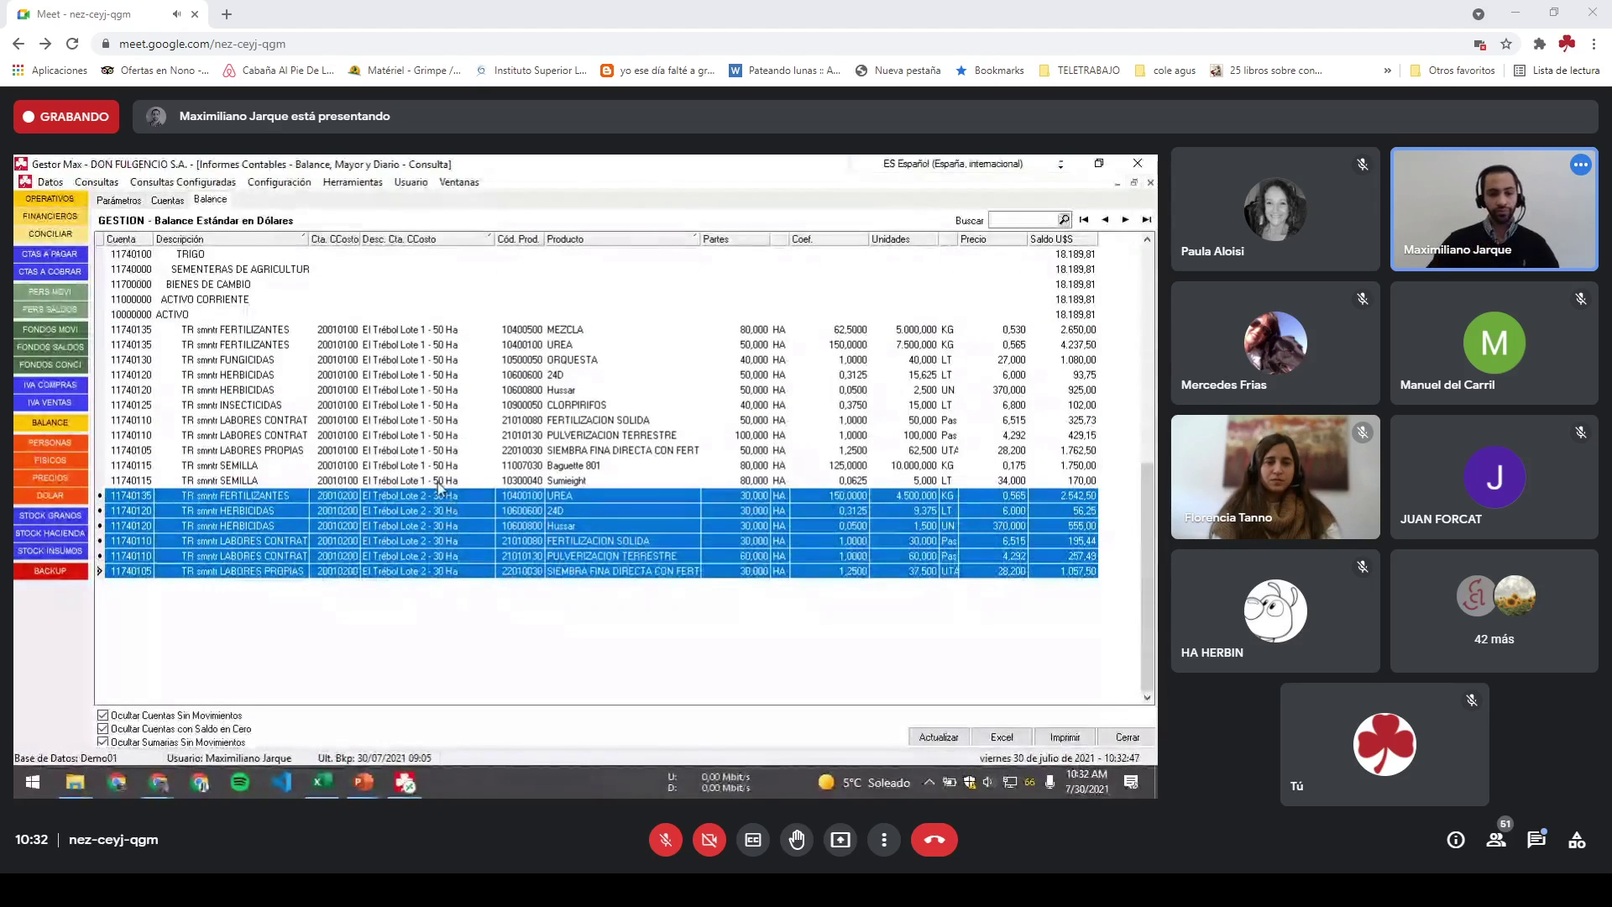
left_click(454, 365)
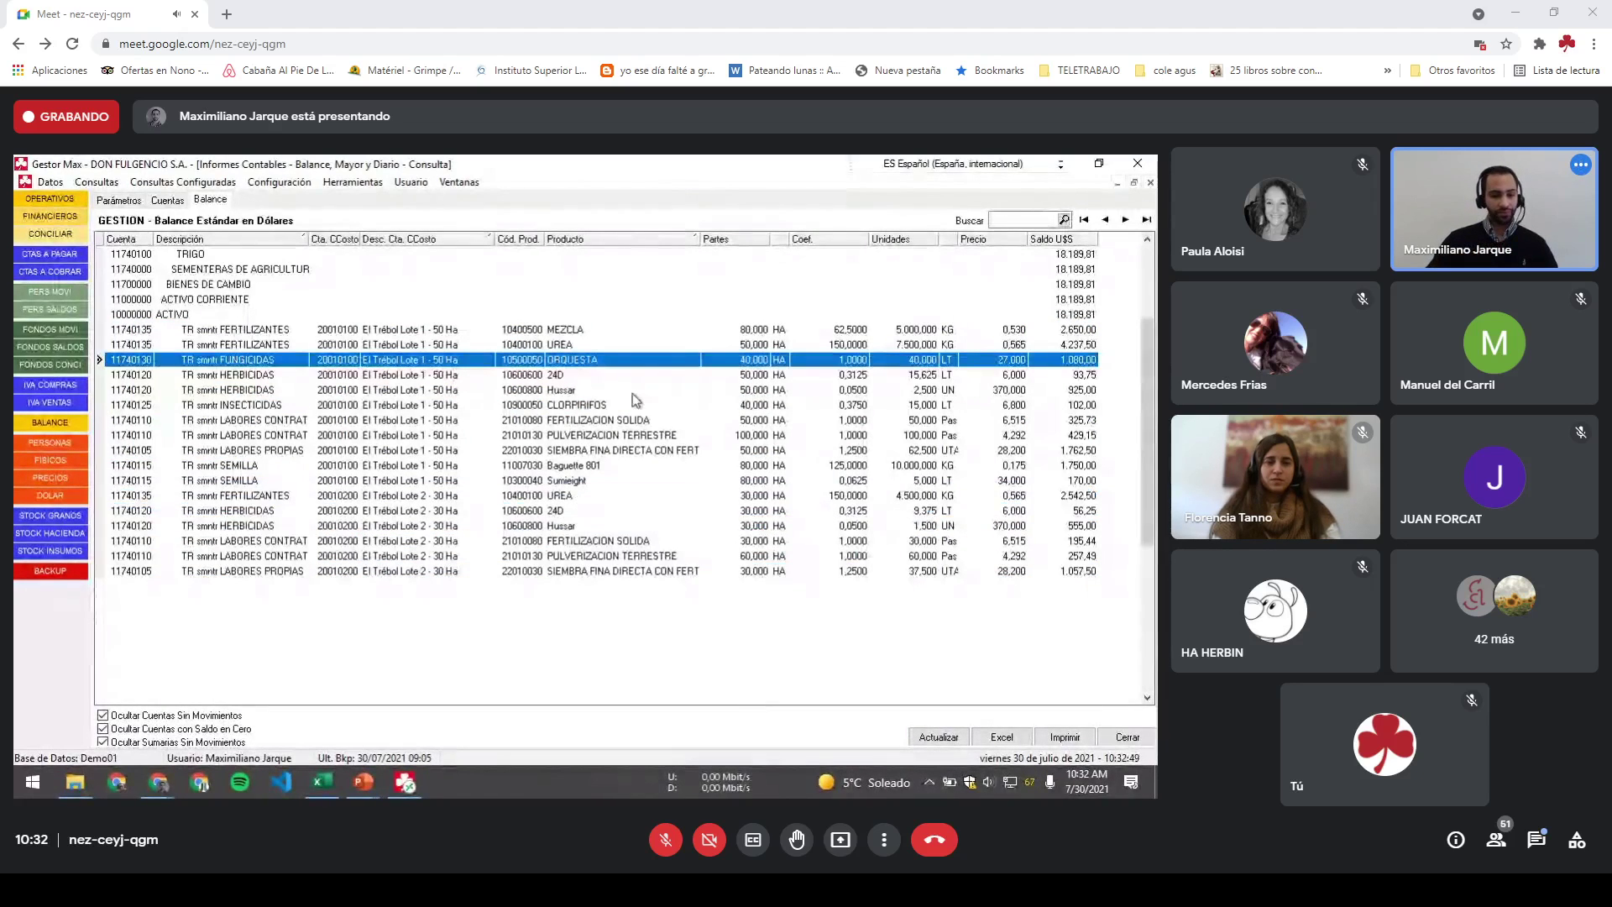
Step: Examine the parts and coefficients of the Lote 1 FERTILIZANTES lines, MEZCLA and UREA, selecting both together
left_click(580, 330)
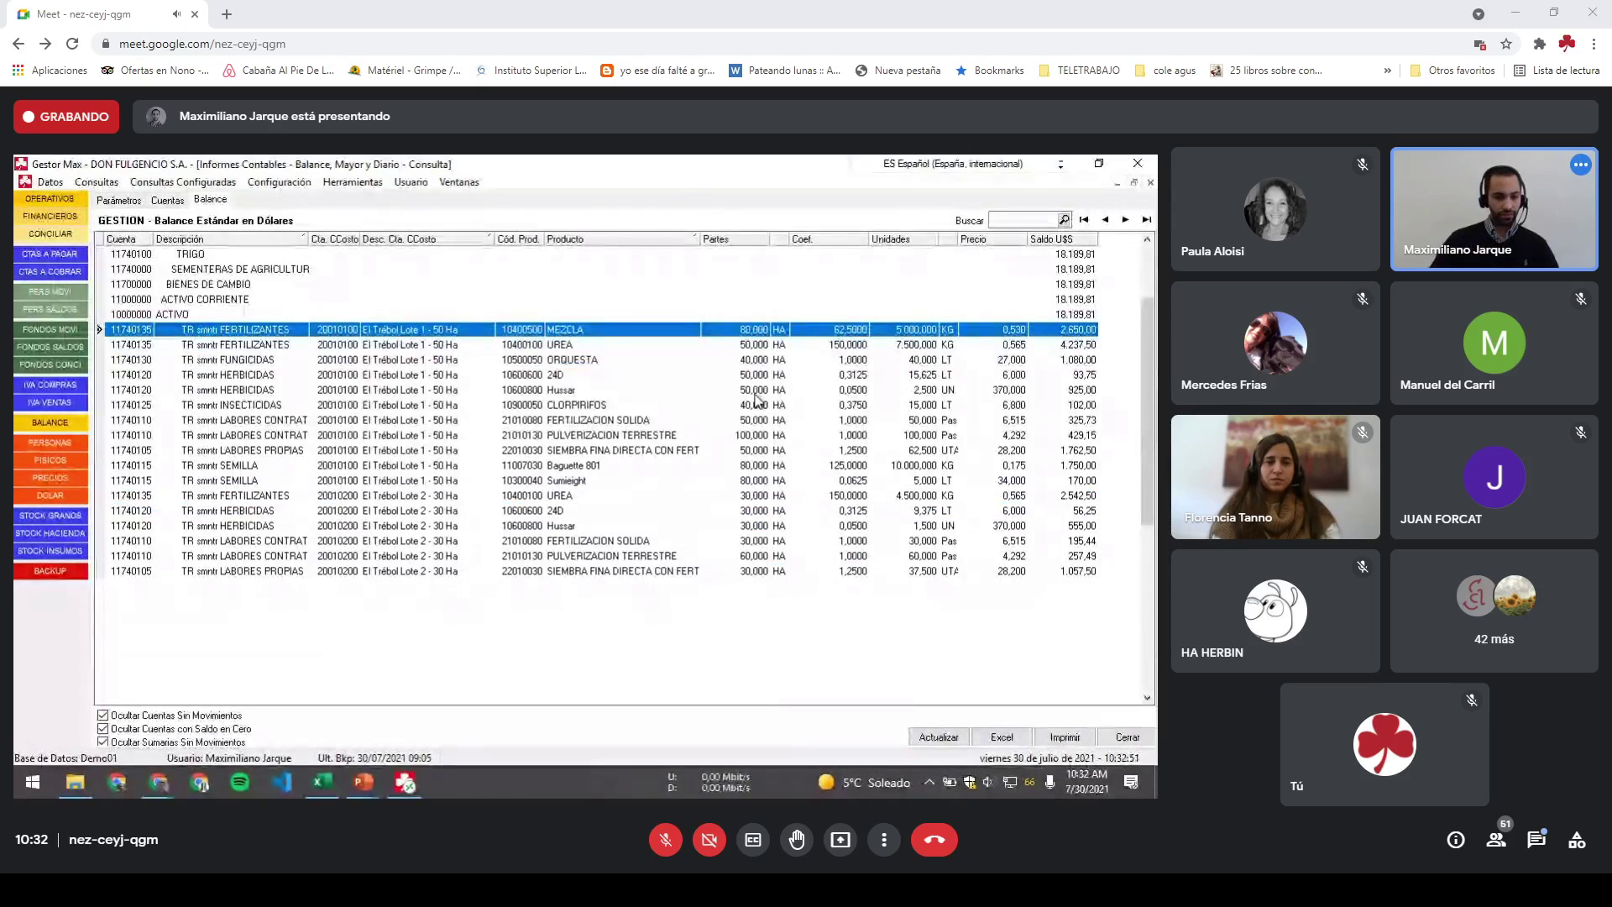
left_click(471, 450)
left_click(473, 330)
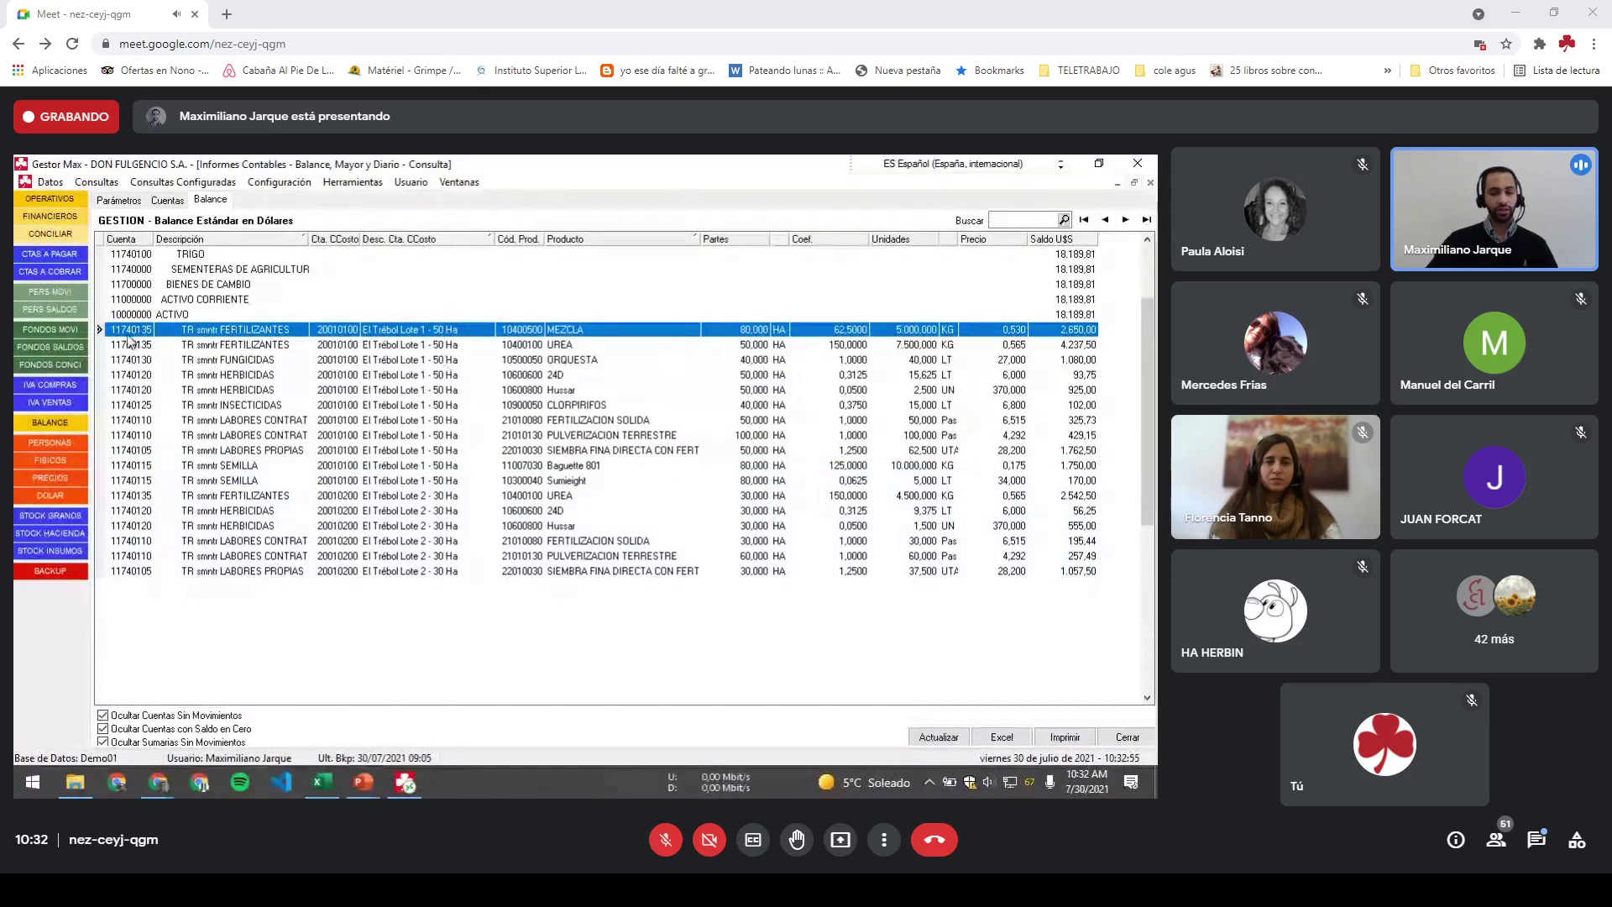
left_click(280, 345, "shift")
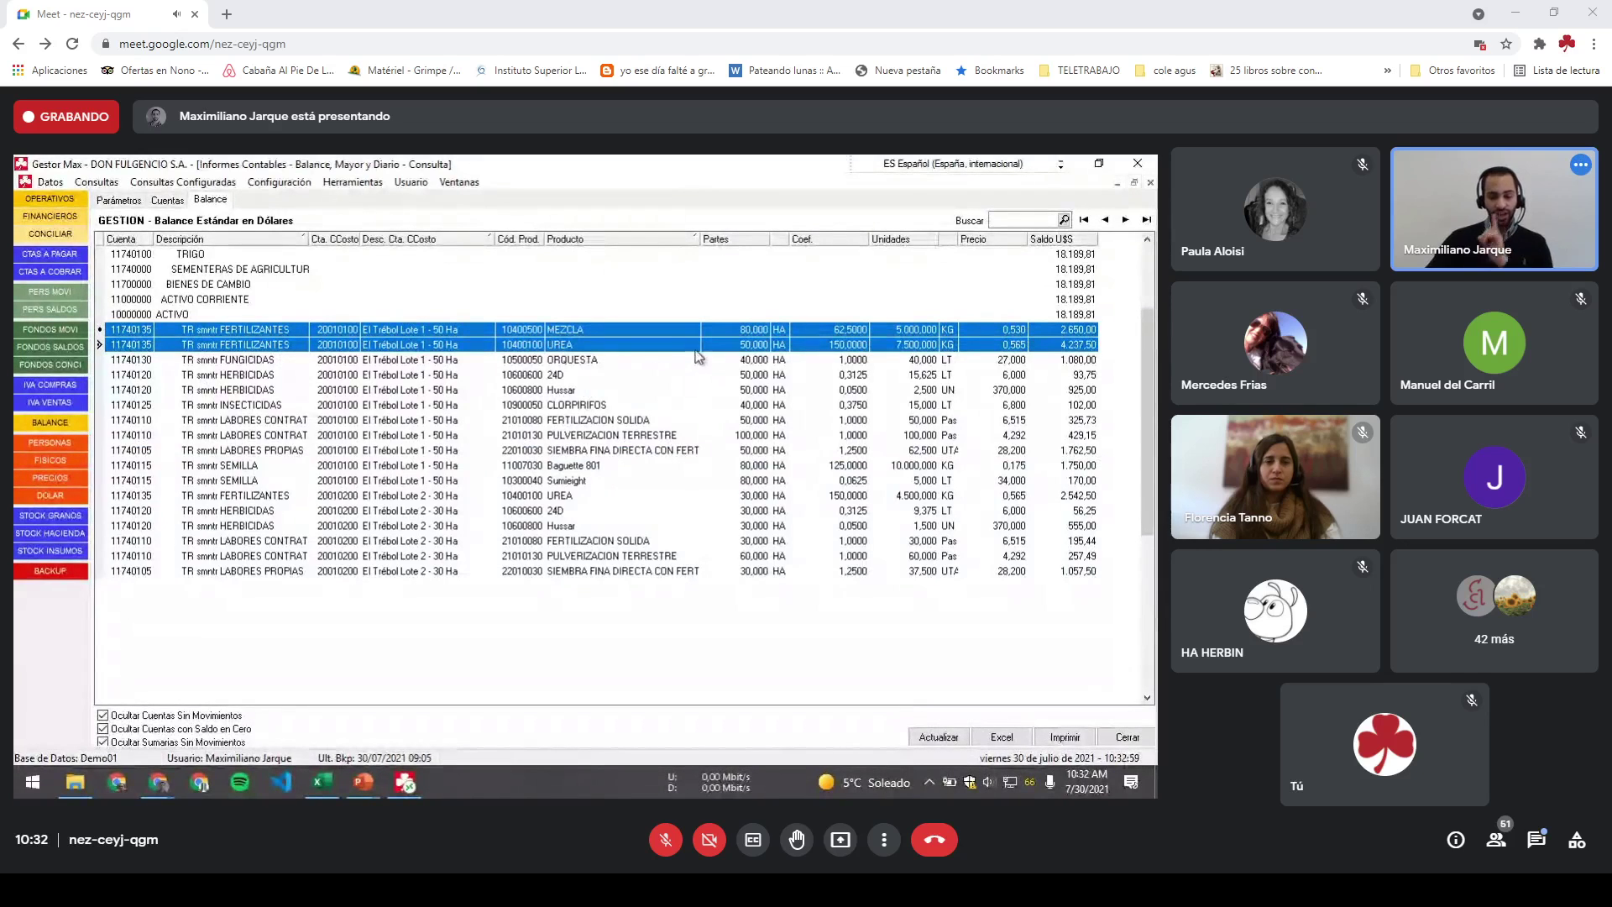
left_click(667, 331)
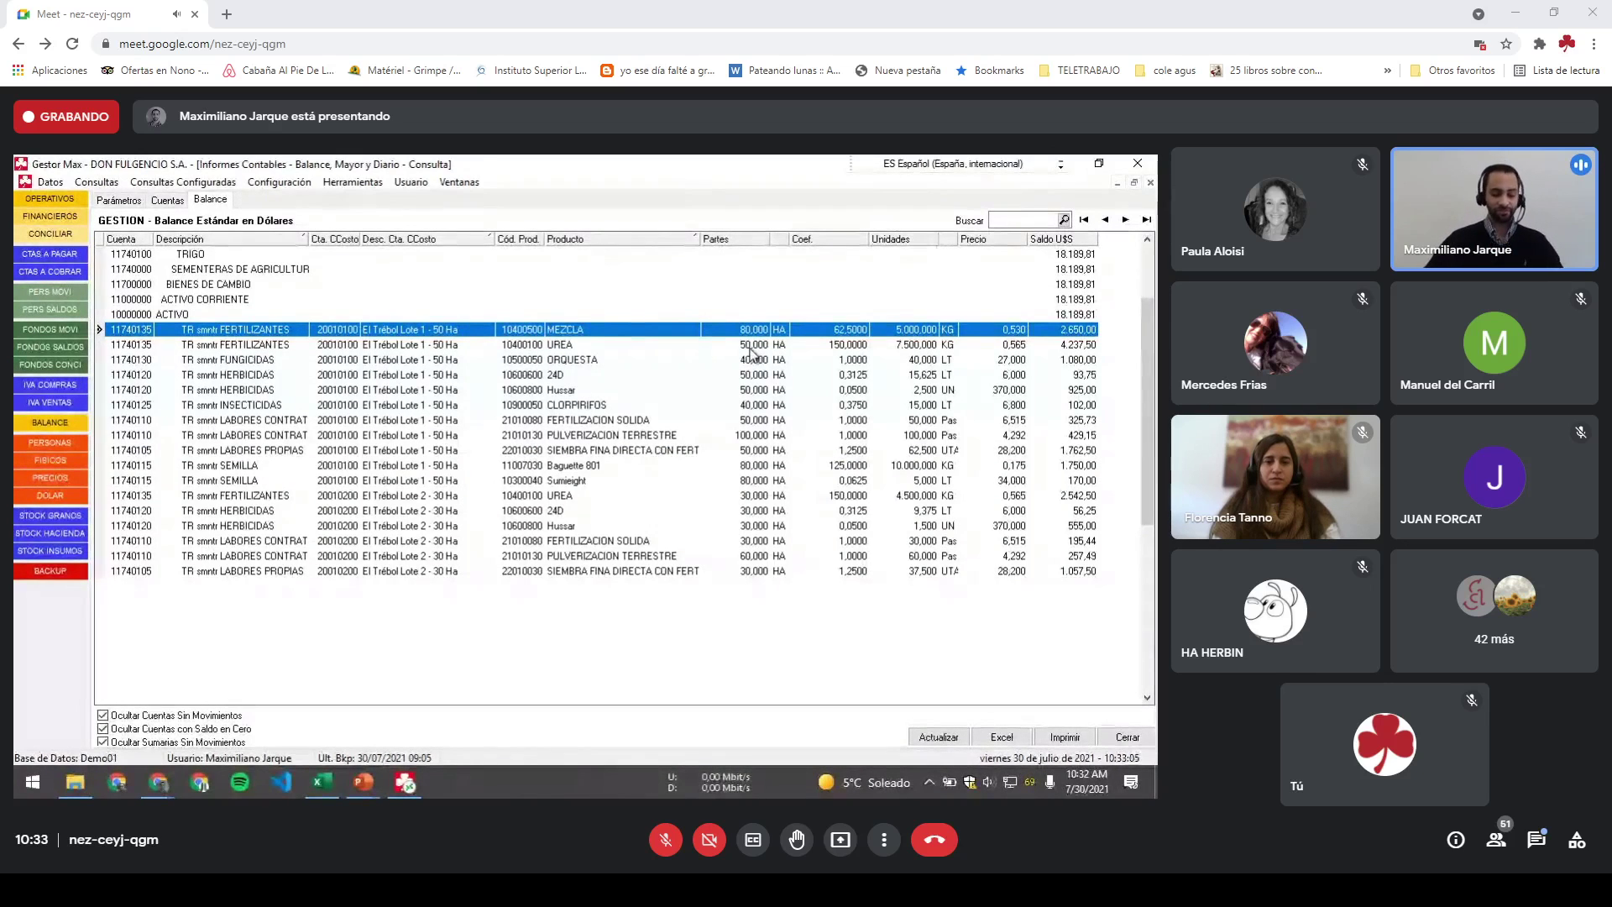
Step: Select the Lote 1 FERTILIZACION SOLIDA line and switch to the PowerPoint presentation to check the slide
left_click(363, 782)
left_click(503, 421)
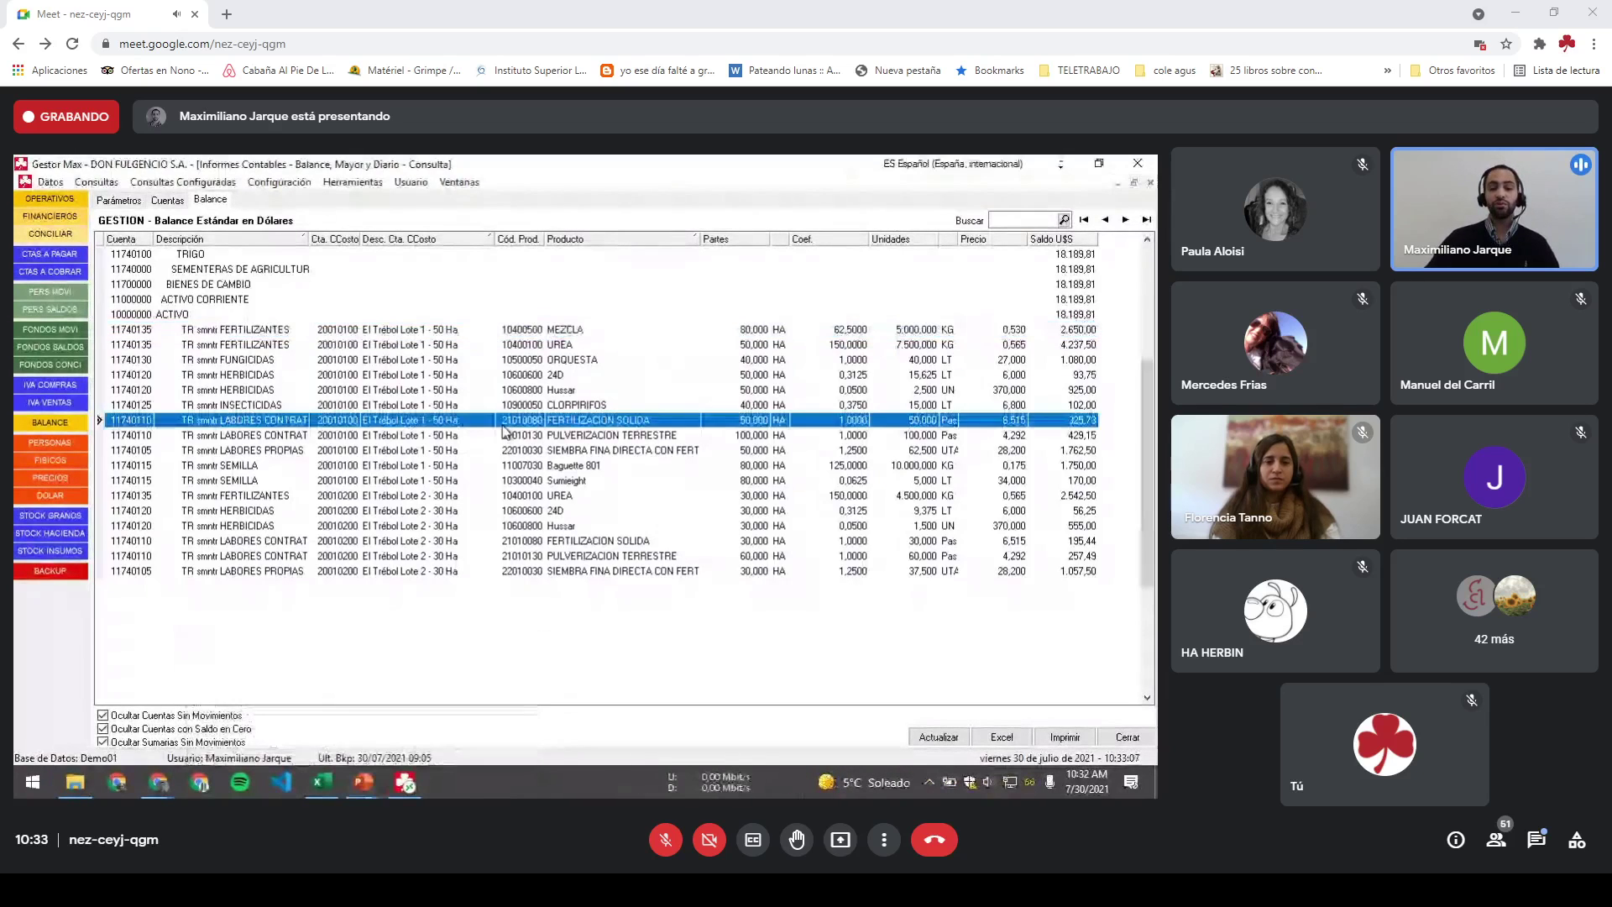
left_click(362, 783)
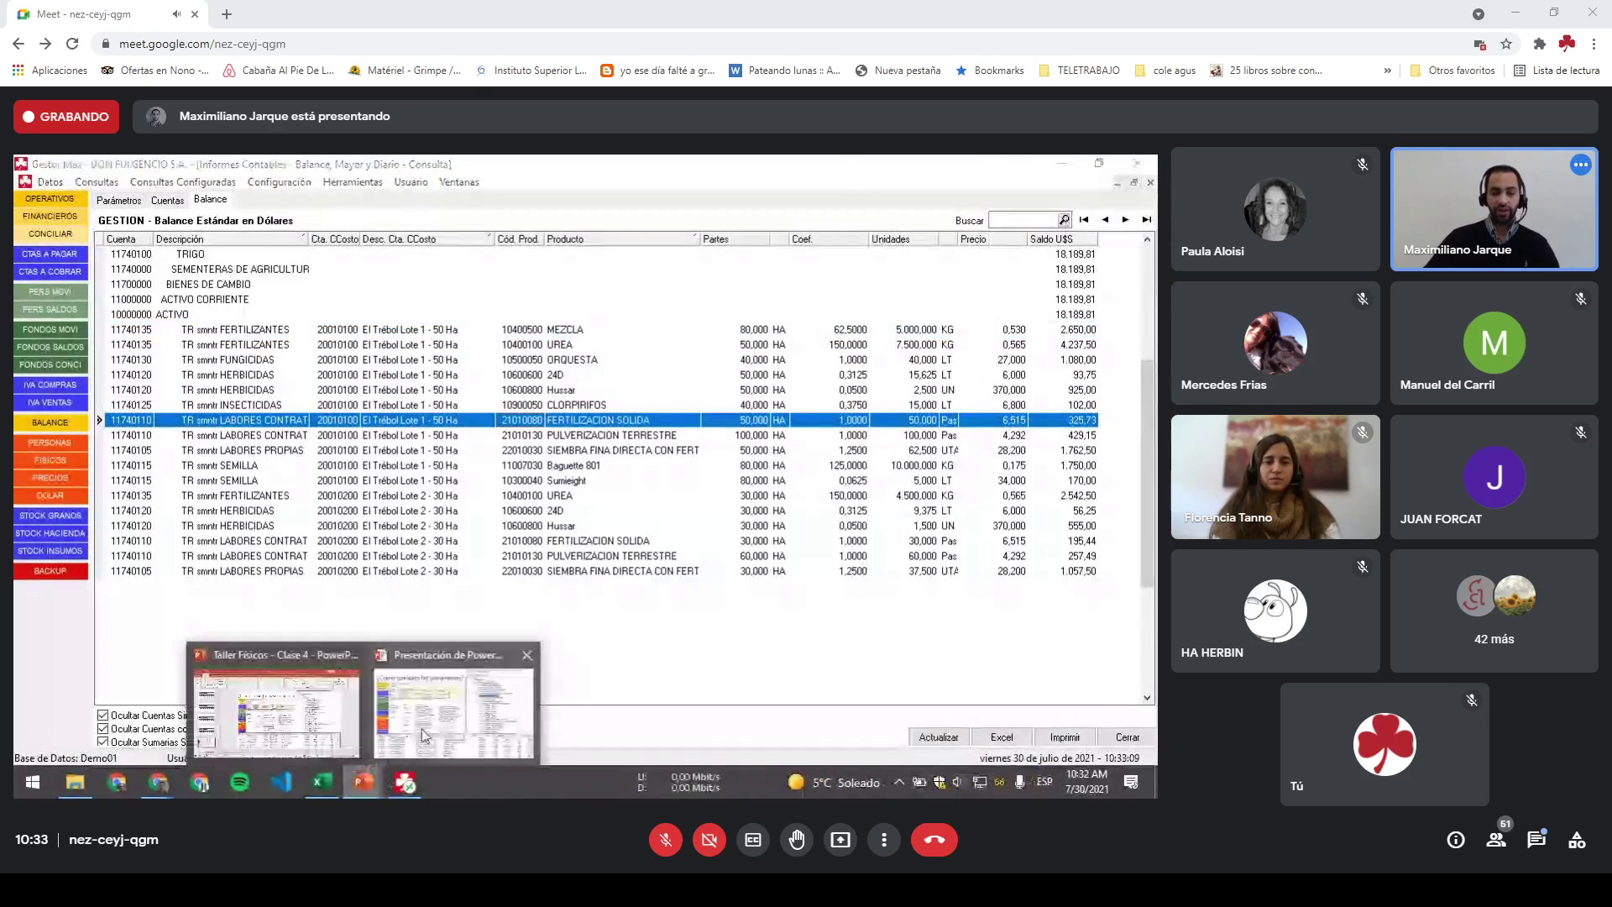
left_click(425, 727)
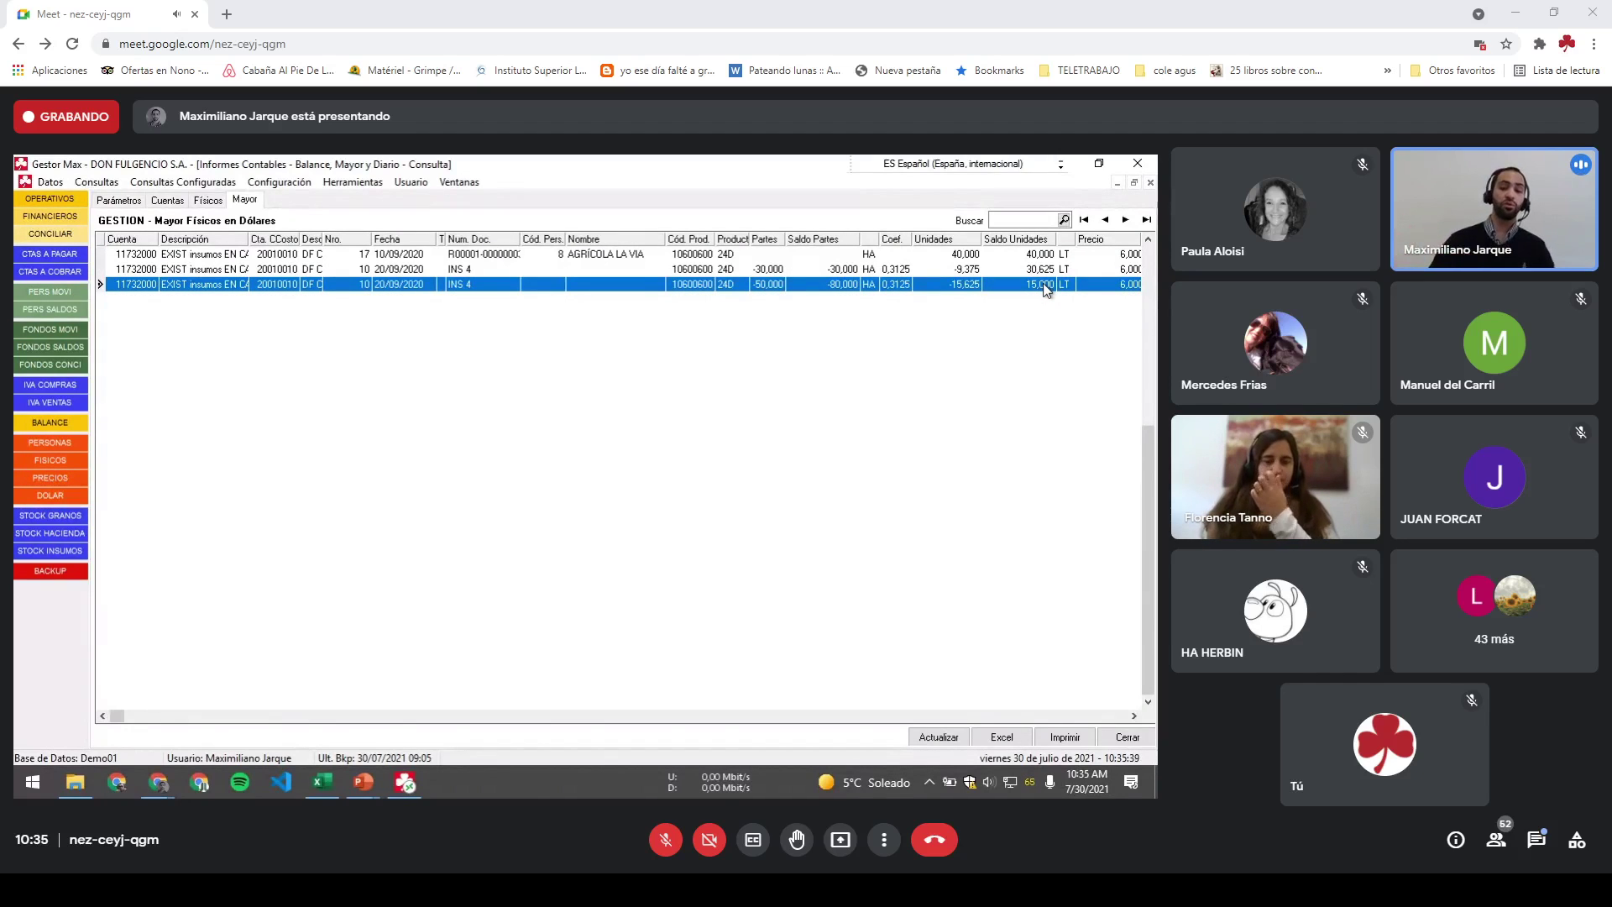
Step: Close the 24D physical ledger and the INSUMOS ALMACEN balance to get back to Operativos
left_click(1132, 739)
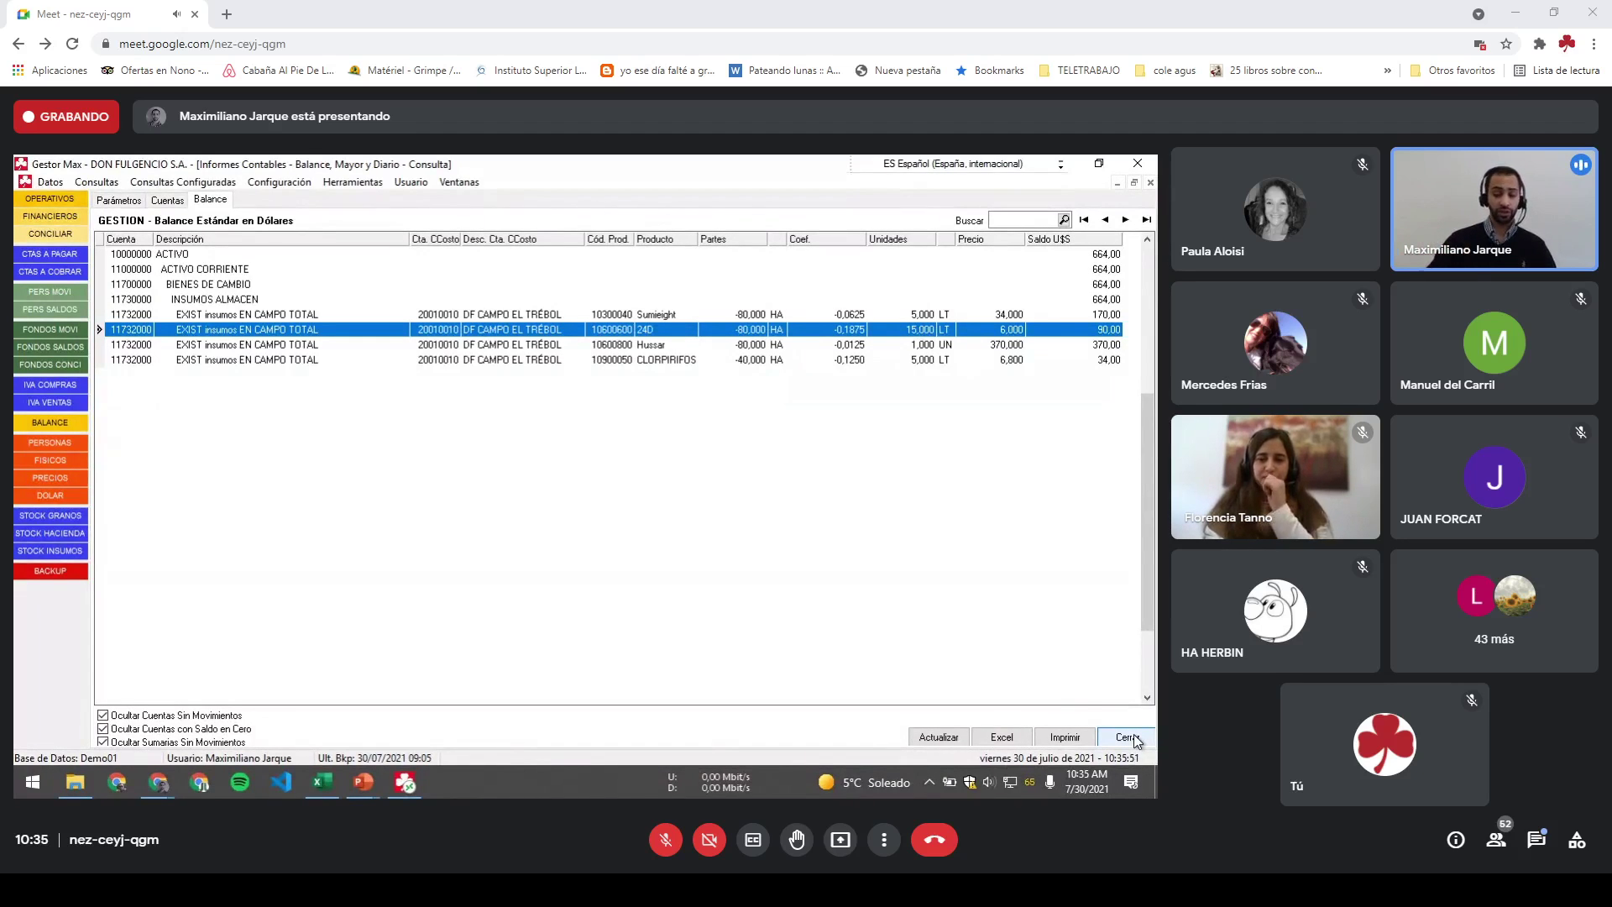
left_click(1132, 736)
left_click(1119, 737)
left_click(459, 181)
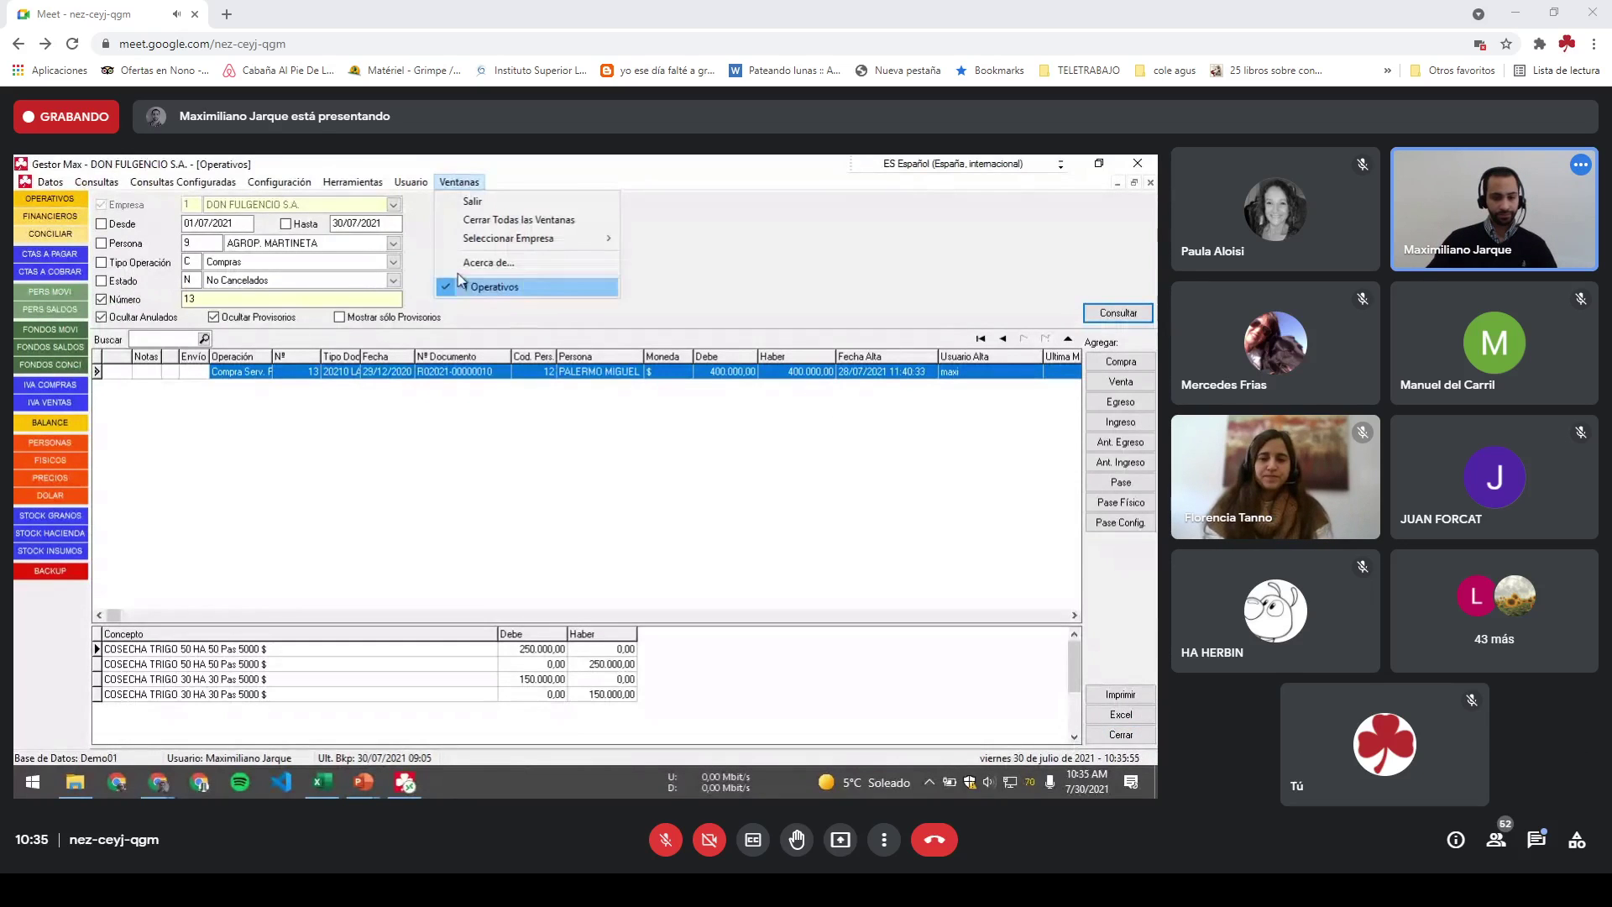
Step: Set up a new balance in Dólares from 01/07/2020 to 30/06/2021 with Centro and Mostrar Datos Físicos enabled
left_click(46, 423)
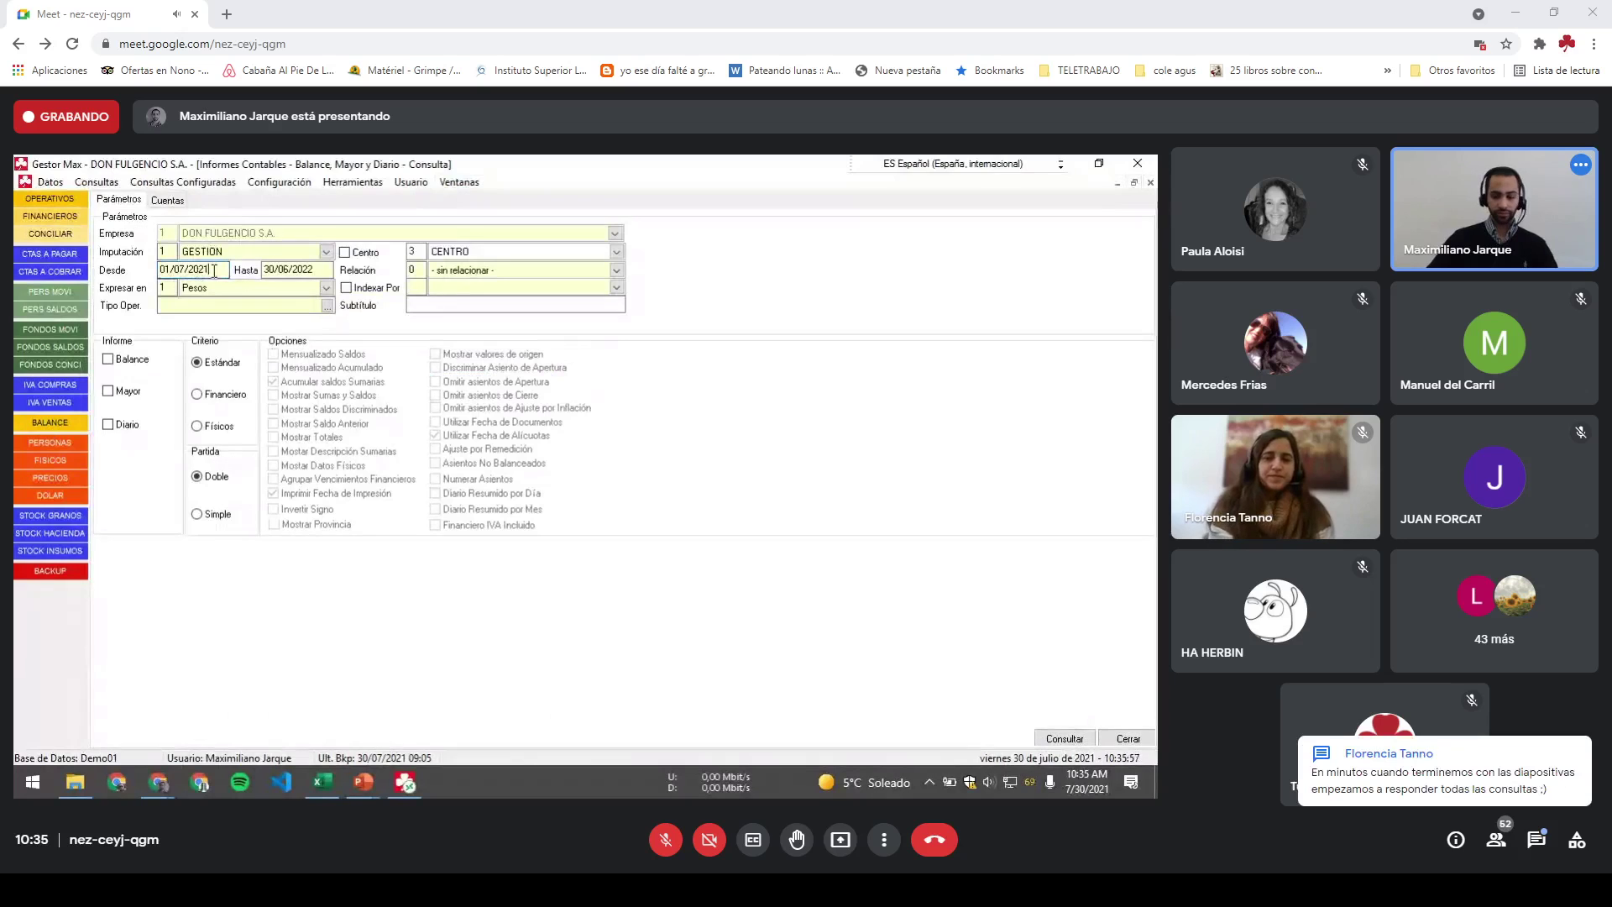
key("Tab")
key("End")
key("BackSpace")
type("1")
left_click(350, 254)
left_click(133, 361)
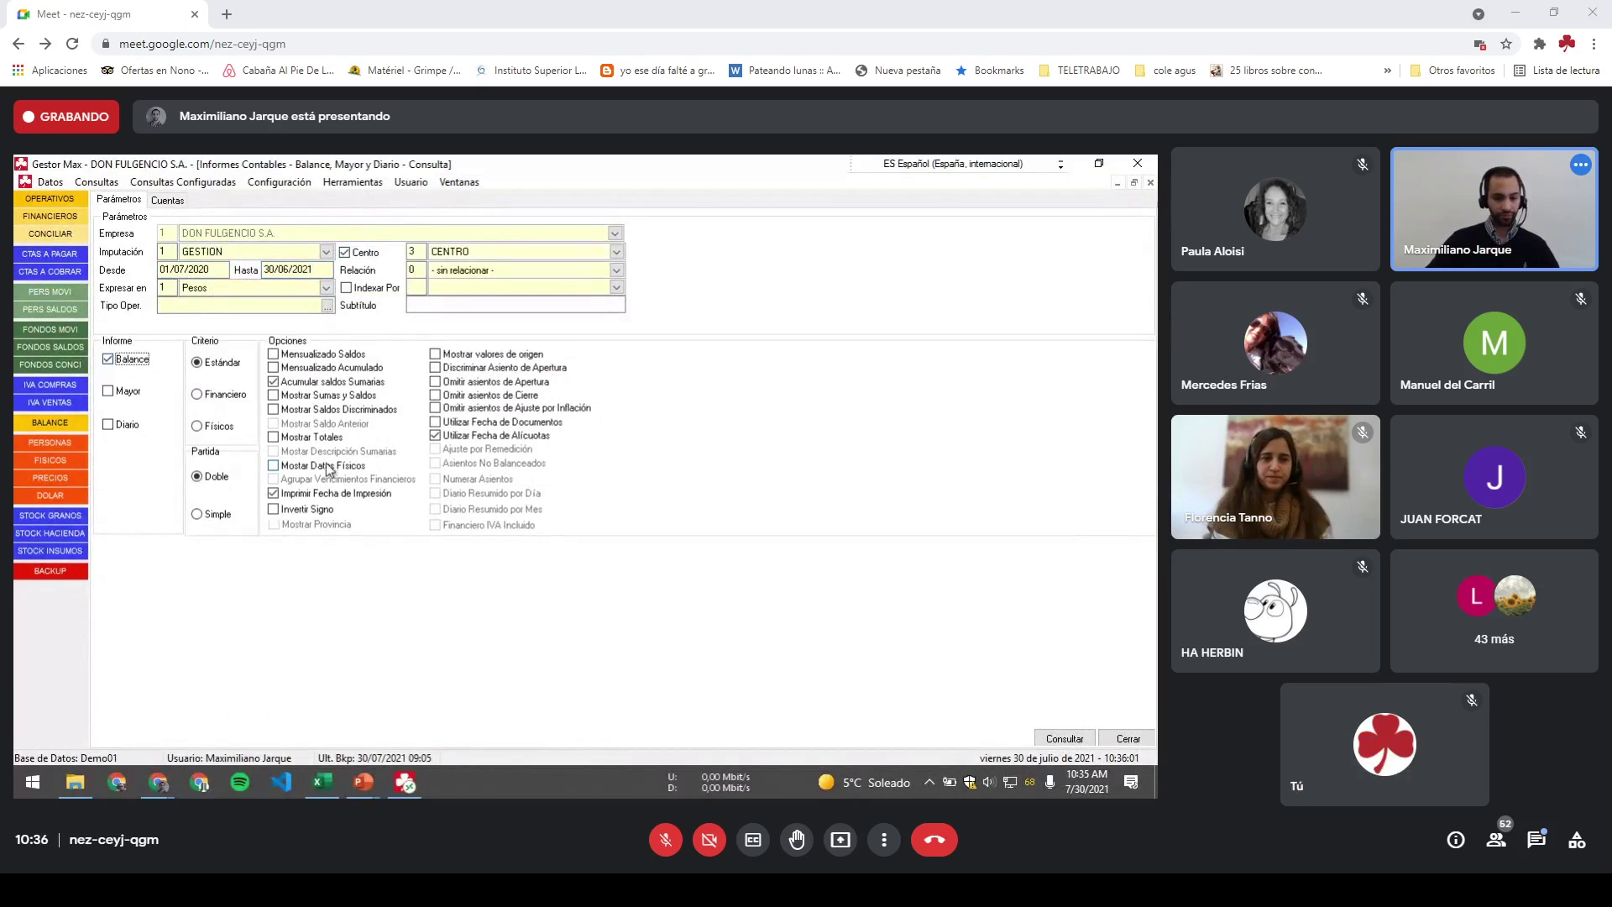
left_click(326, 463)
Step: Filter the accounts to 11740100 TRIGO under 11740000 SEMENTERAS DE AGRICULTURA
left_click(168, 202)
key("Right")
key("Right")
key("Right")
key("Right")
key("Right")
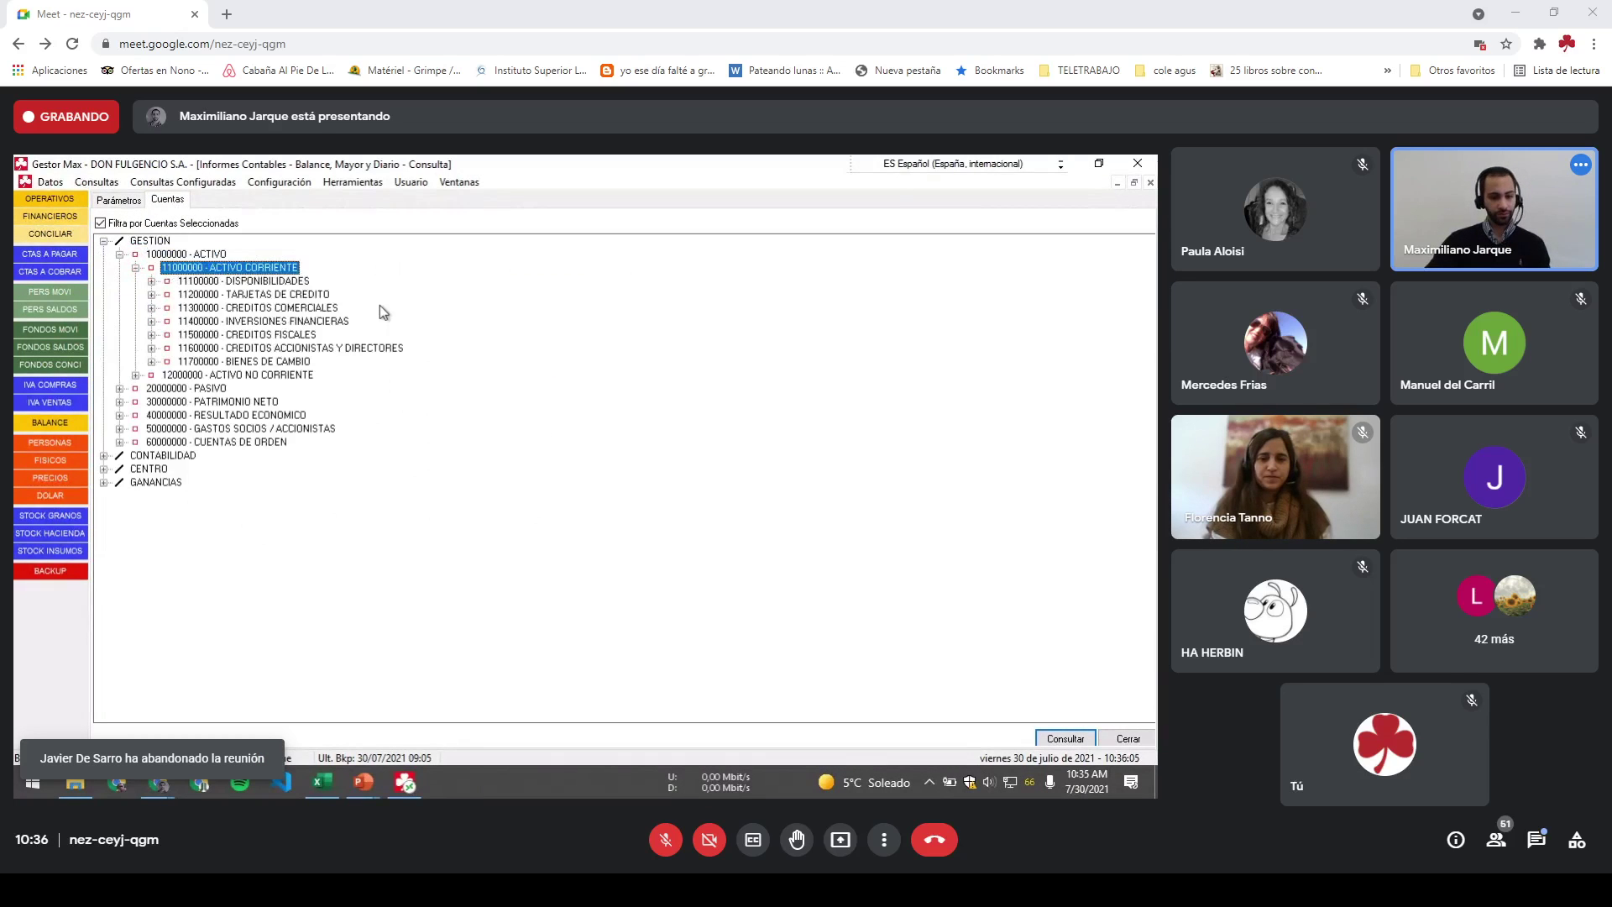
key("Down")
key("Down")
key("Down")
key("Down")
key("Down")
key("Down")
key("Down")
key("Right")
key("Down")
key("Down")
key("Down")
key("Down")
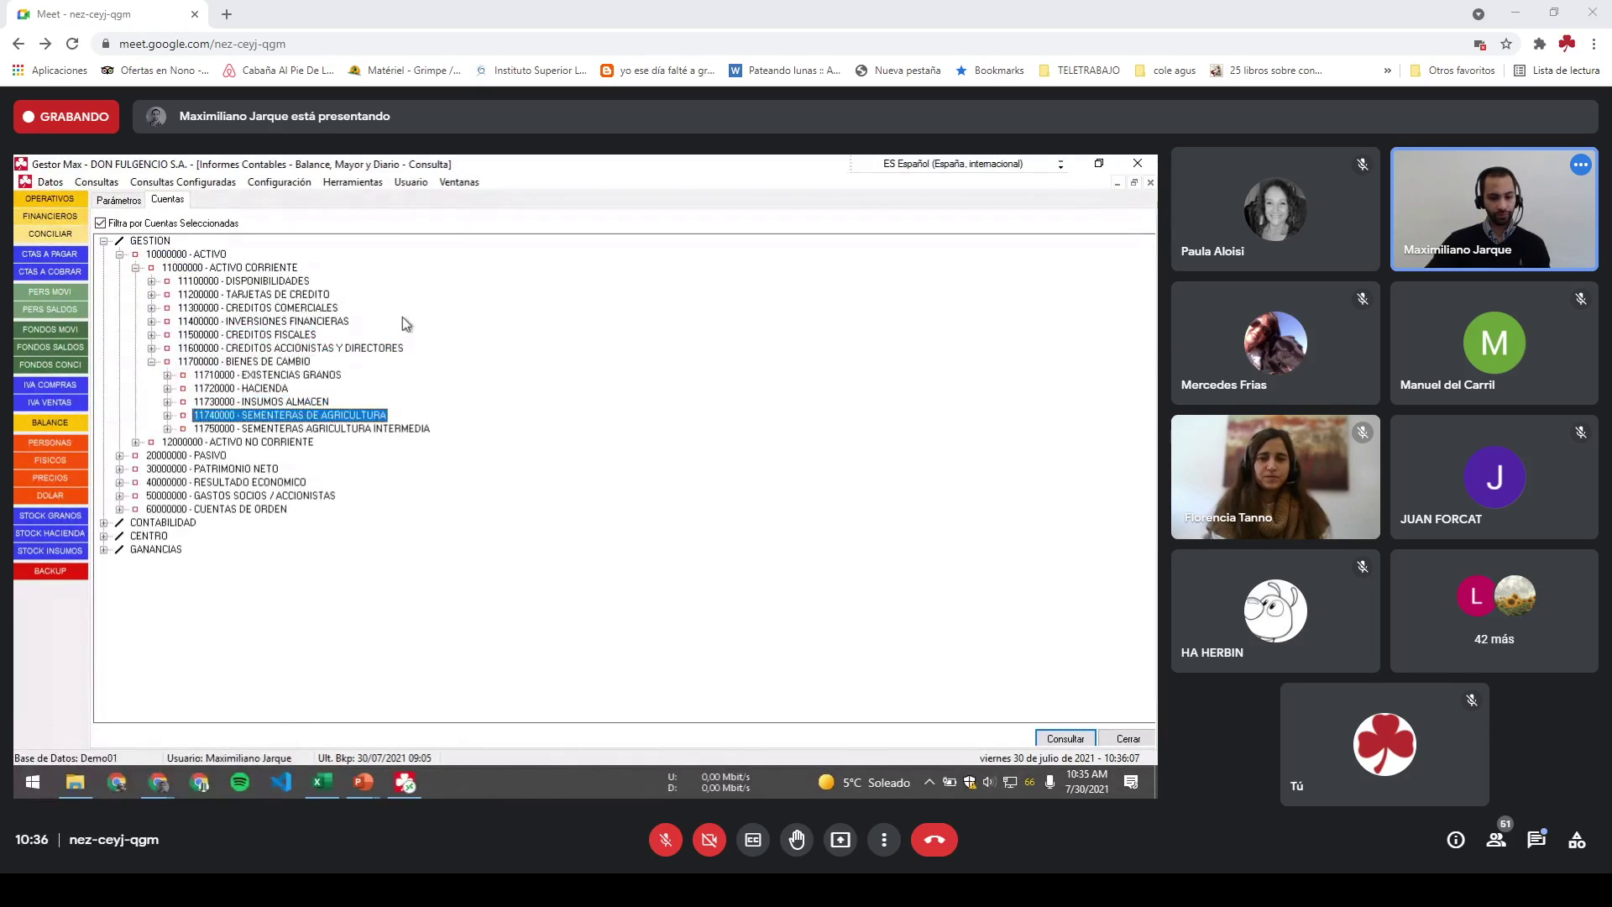
key("Right")
key("Down")
key("Right")
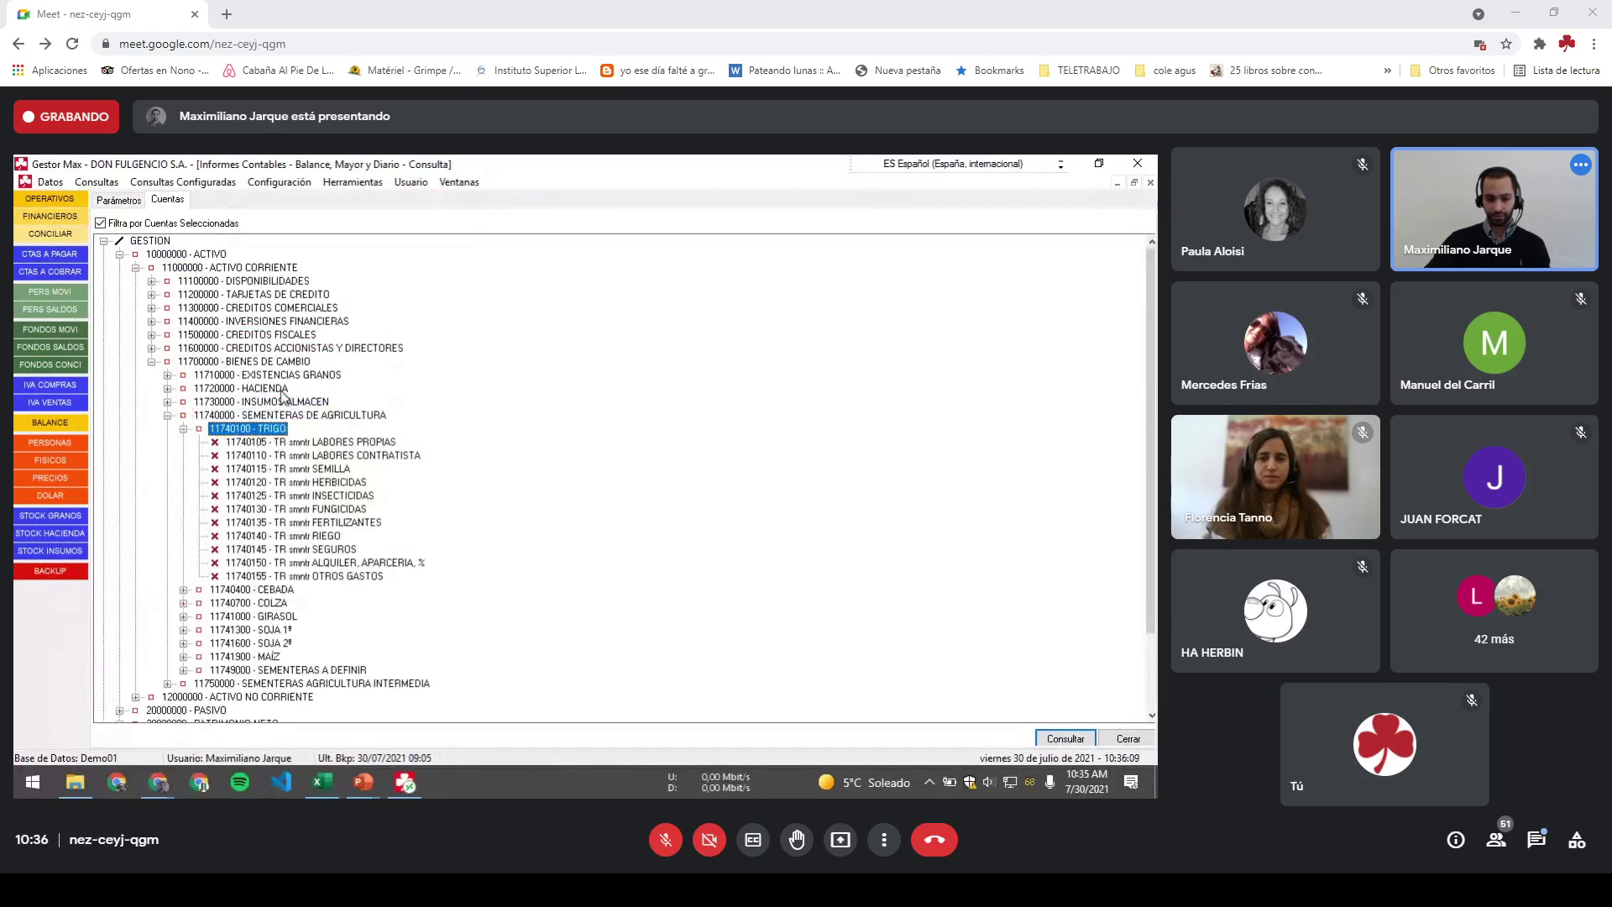
Step: Run the balance without the Ajuste por Remedición and sort its lines by cost centre, account description and product
left_click(1065, 738)
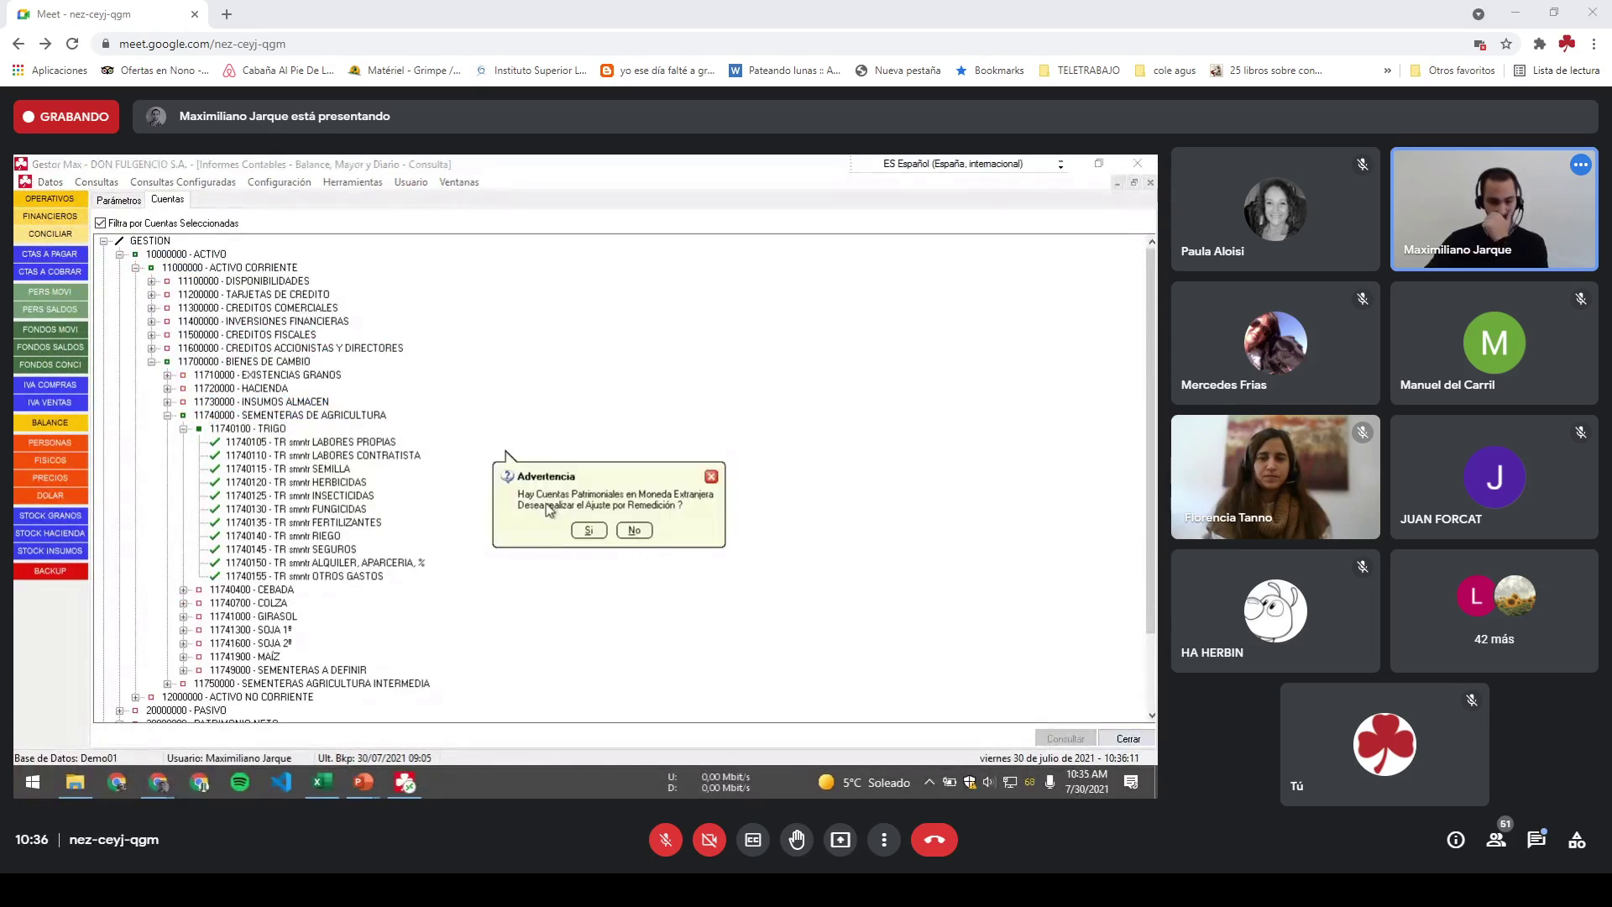
left_click(634, 531)
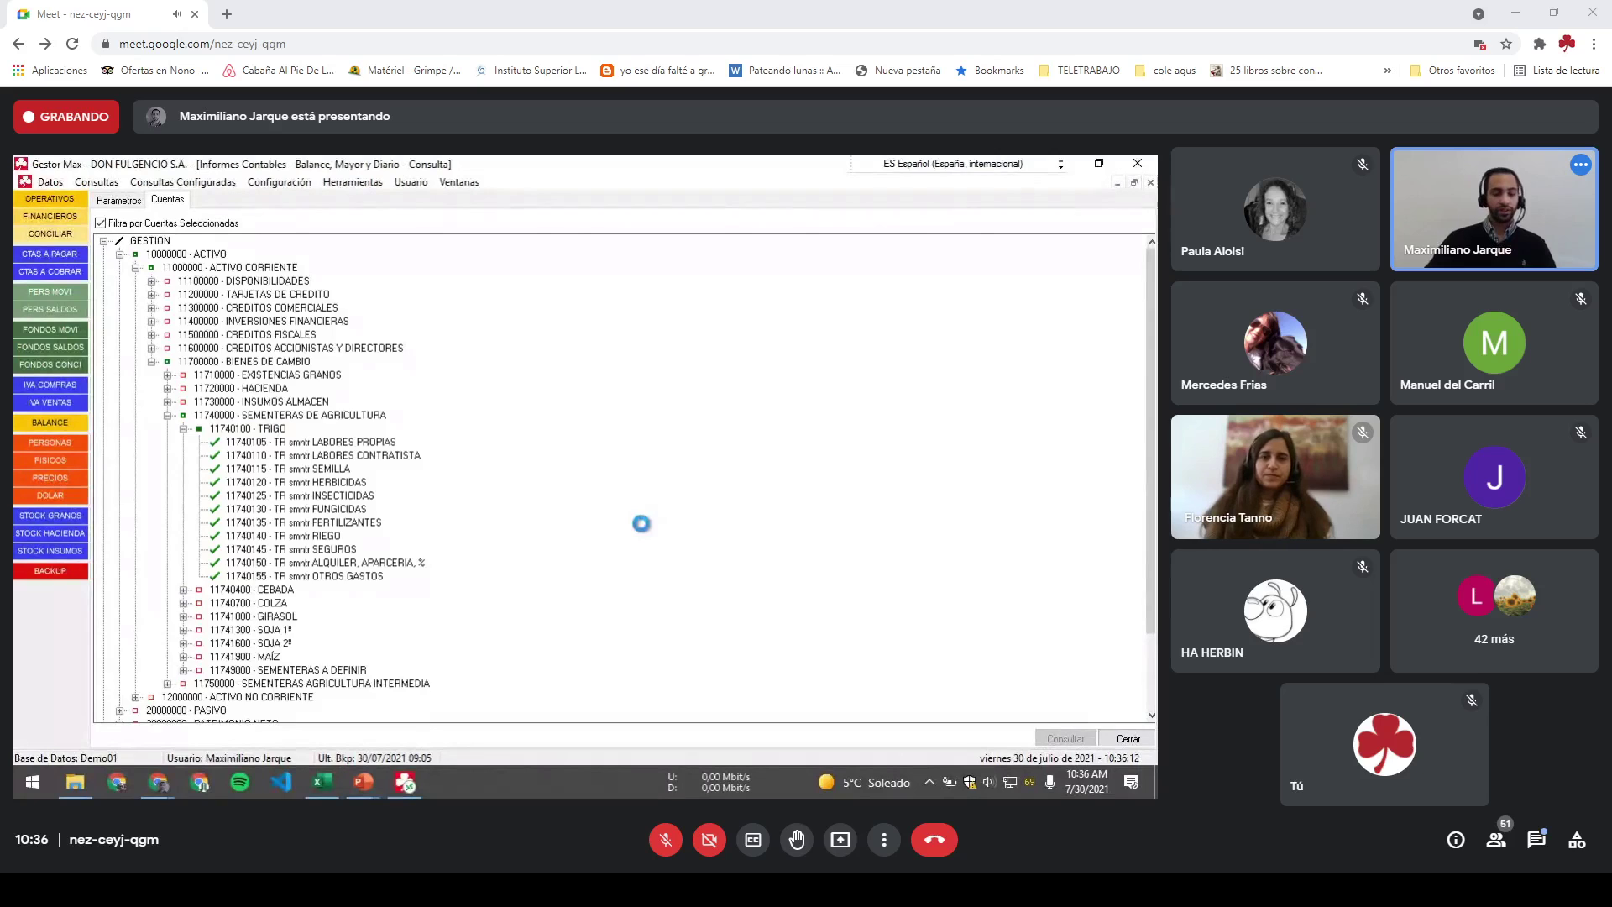
left_click(250, 240)
left_click(597, 241)
Step: Highlight all El Trébol Lote 1 lines, from MEZCLA to Sumieight, to review them as a group
left_click(457, 329)
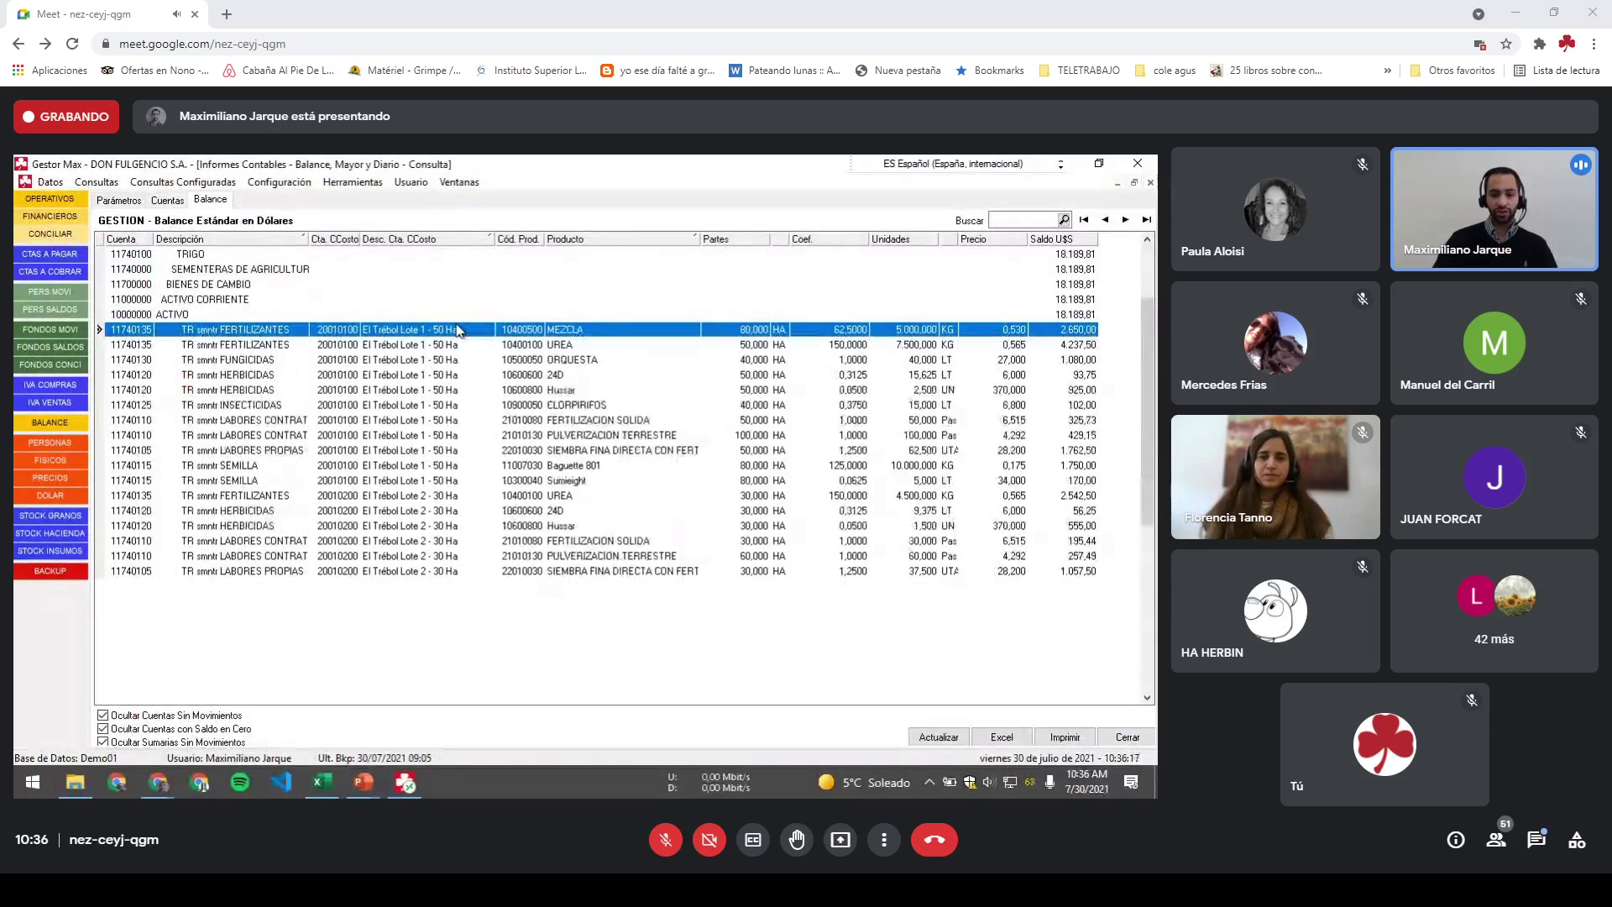
key("shift+Down")
key("shift+Down")
key("shift+Down")
key("shift+Down")
key("shift+Down")
key("shift+Down")
key("shift+Down")
key("shift+Down")
key("shift+Down")
key("shift+Down")
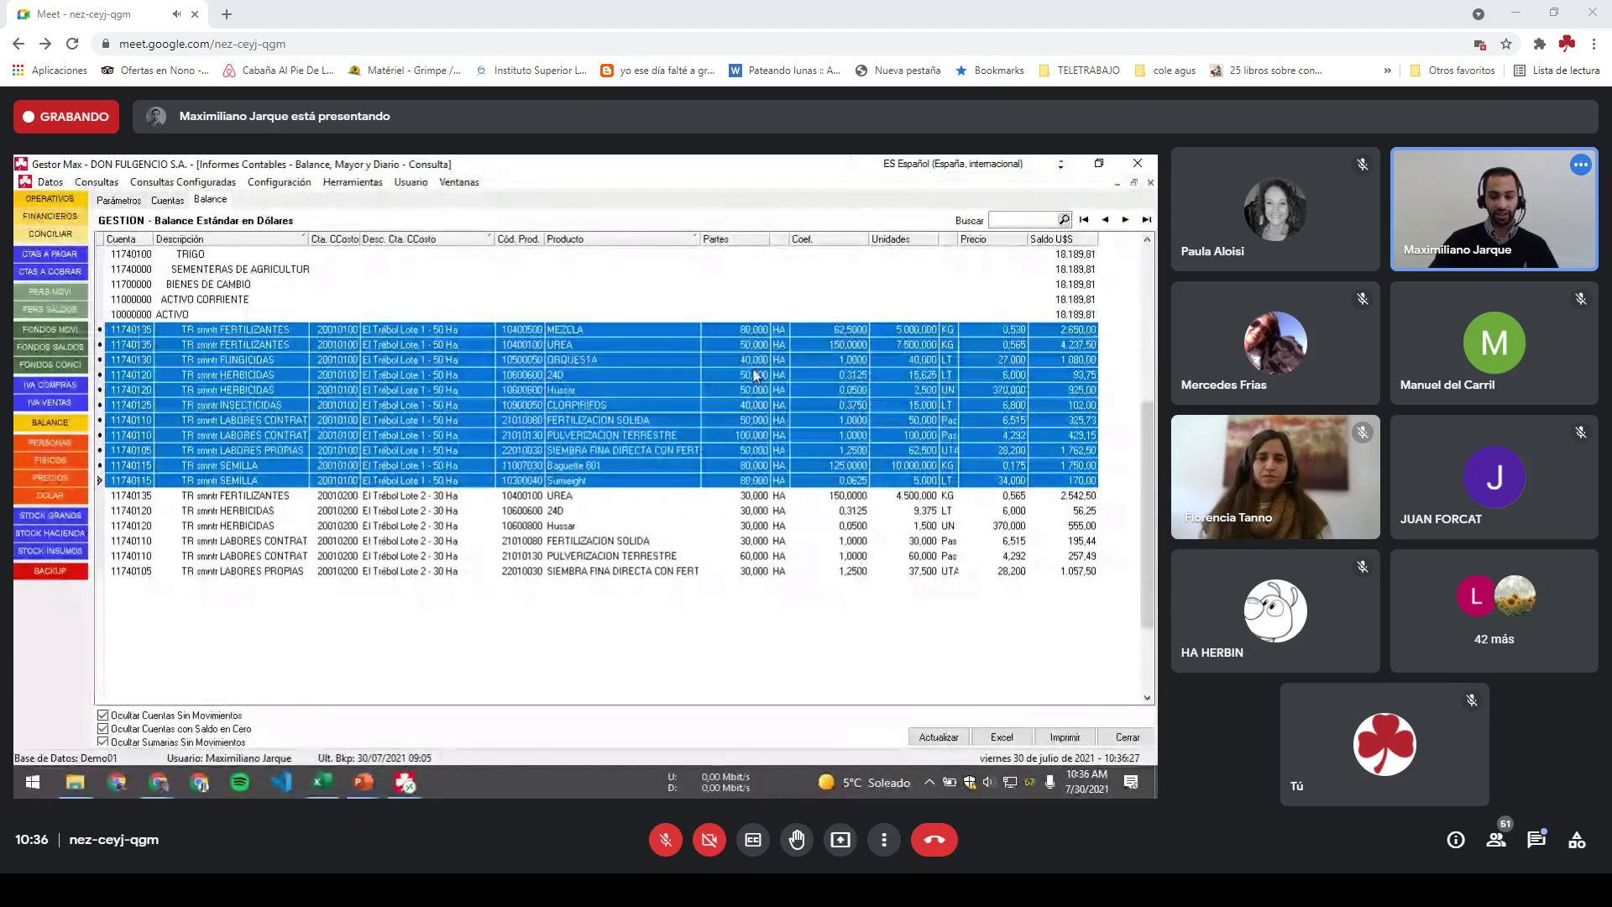
Step: Select the SIEMBRA FINA lines of both lots together with the Lote 1 PULVERIZACION TERRESTRE line to compare them
left_click(756, 452)
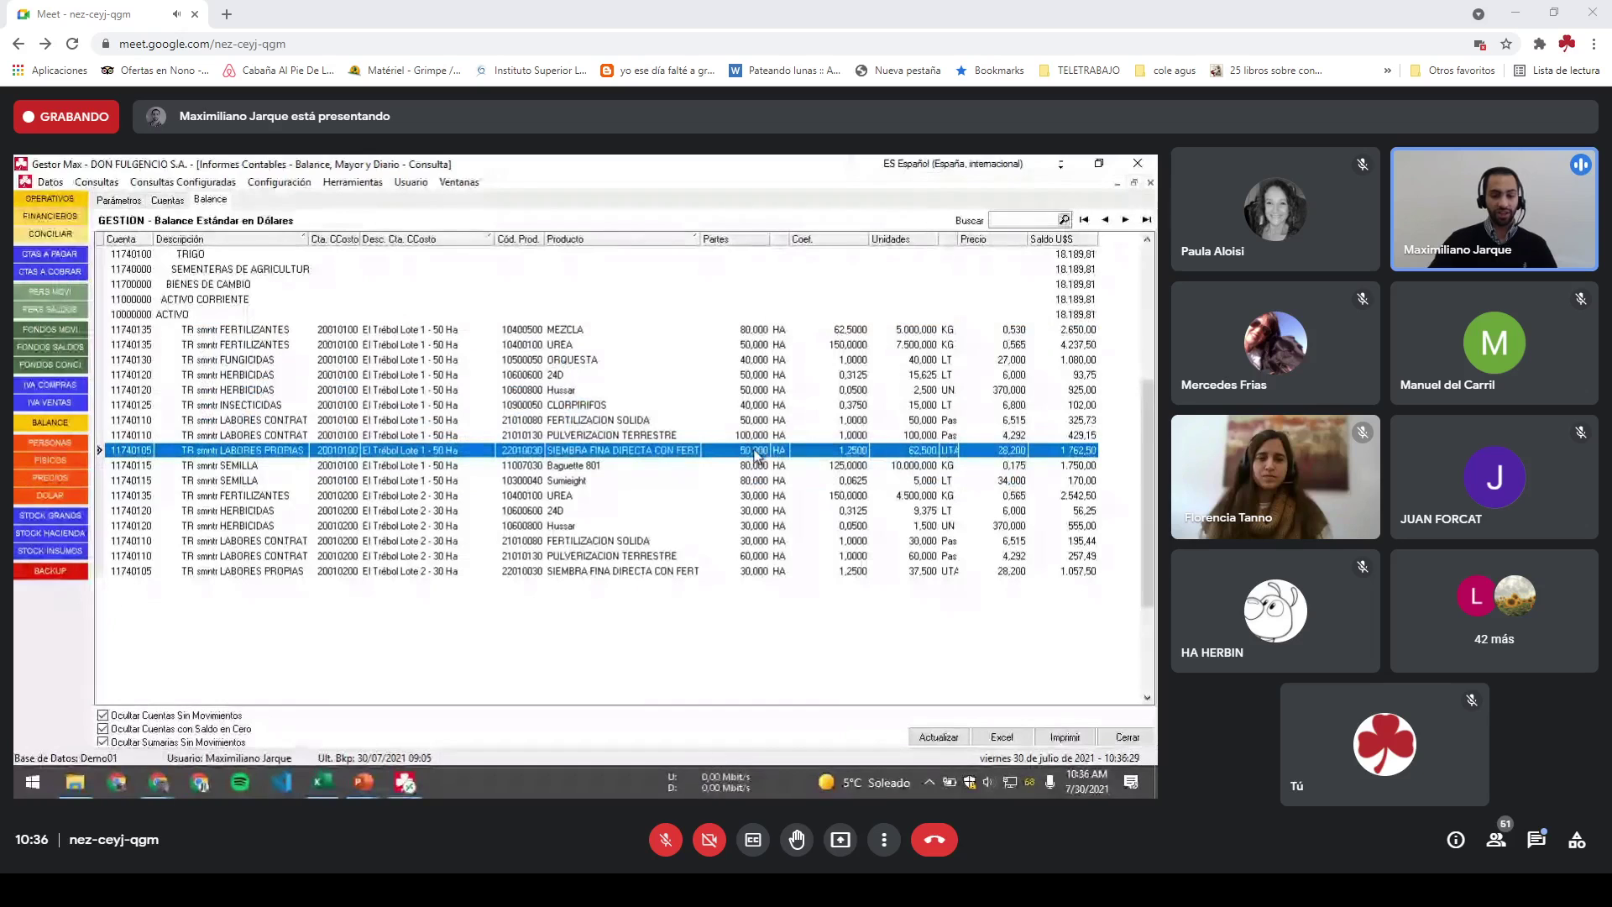
left_click(669, 573, "ctrl")
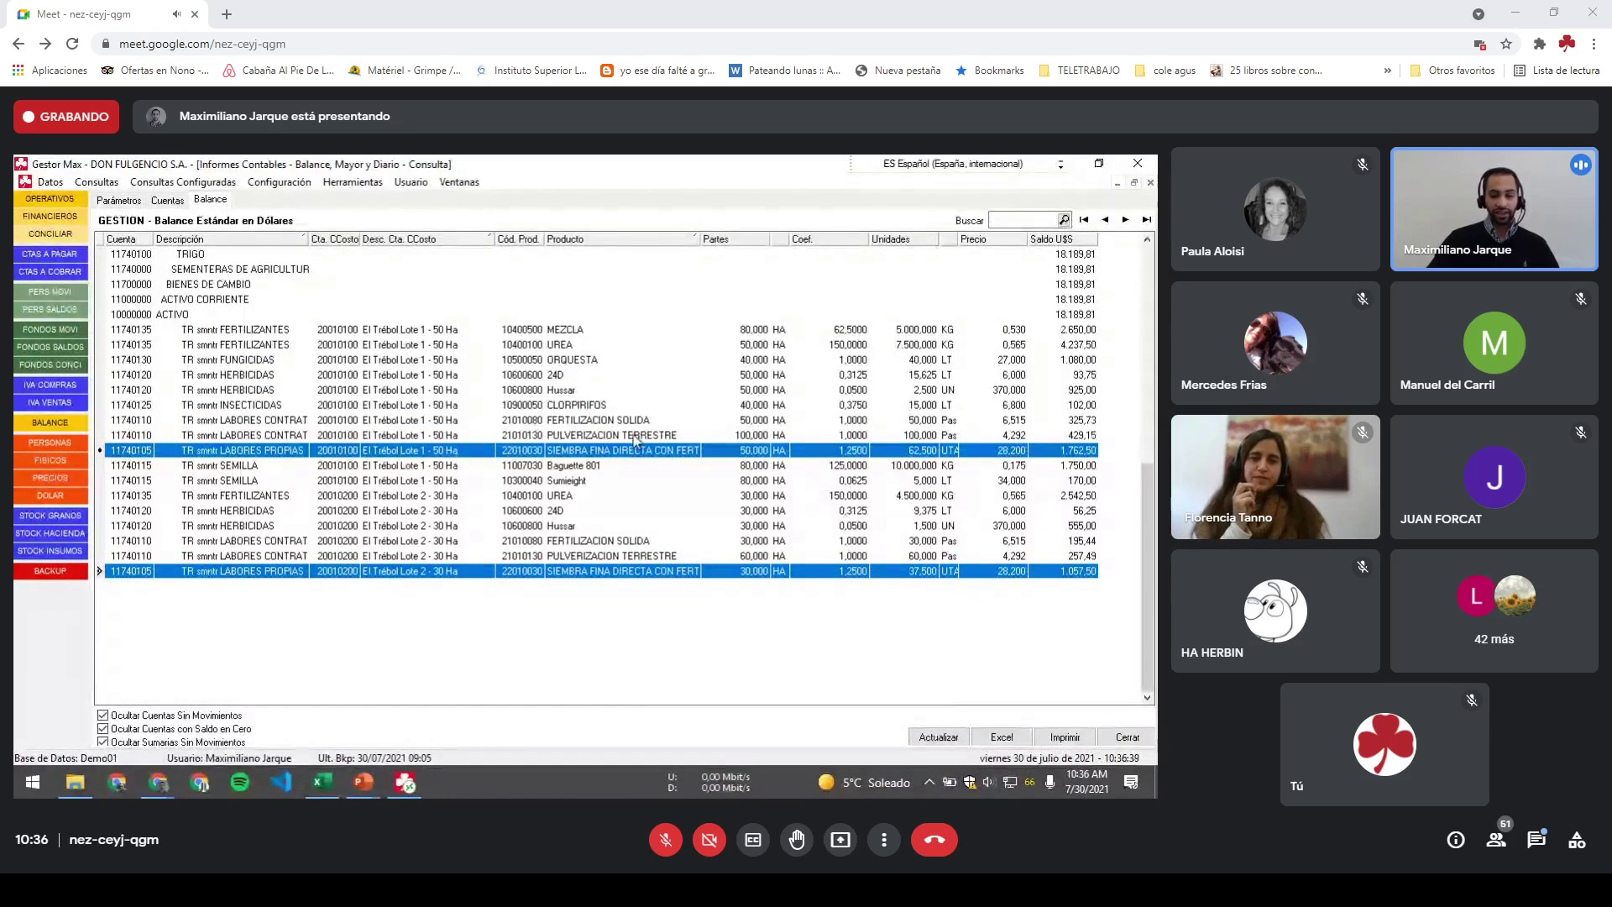
left_click(699, 436, "ctrl")
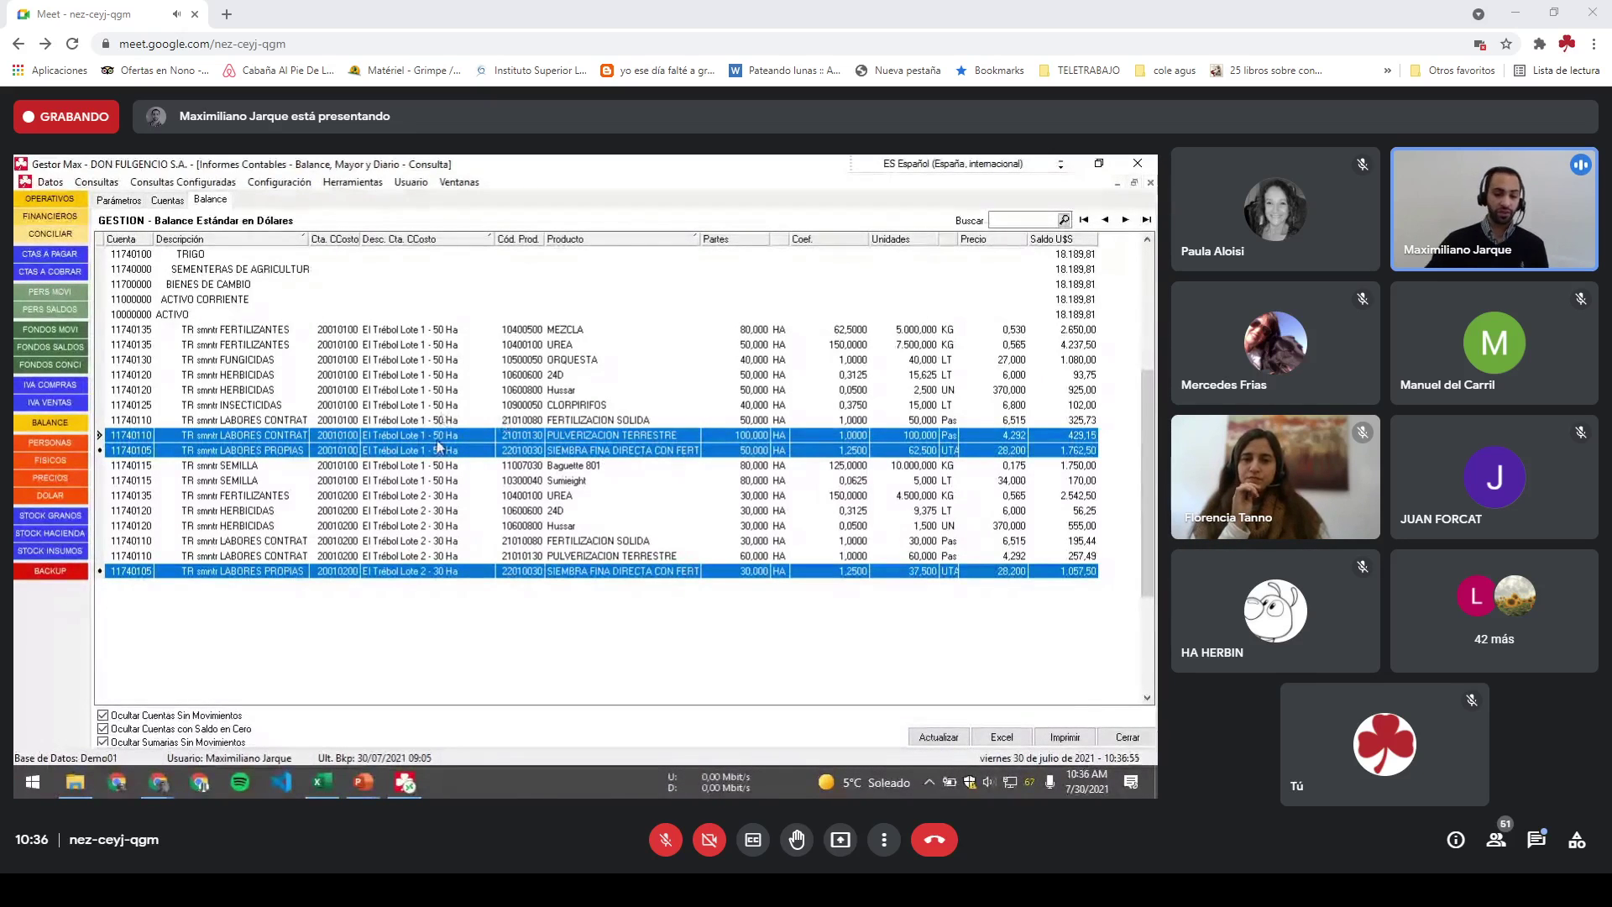
Step: Consult the physical ledger of CLORPIRIFOS for account 11740125 from its Lote 1 INSECTICIDAS line
left_click(744, 406)
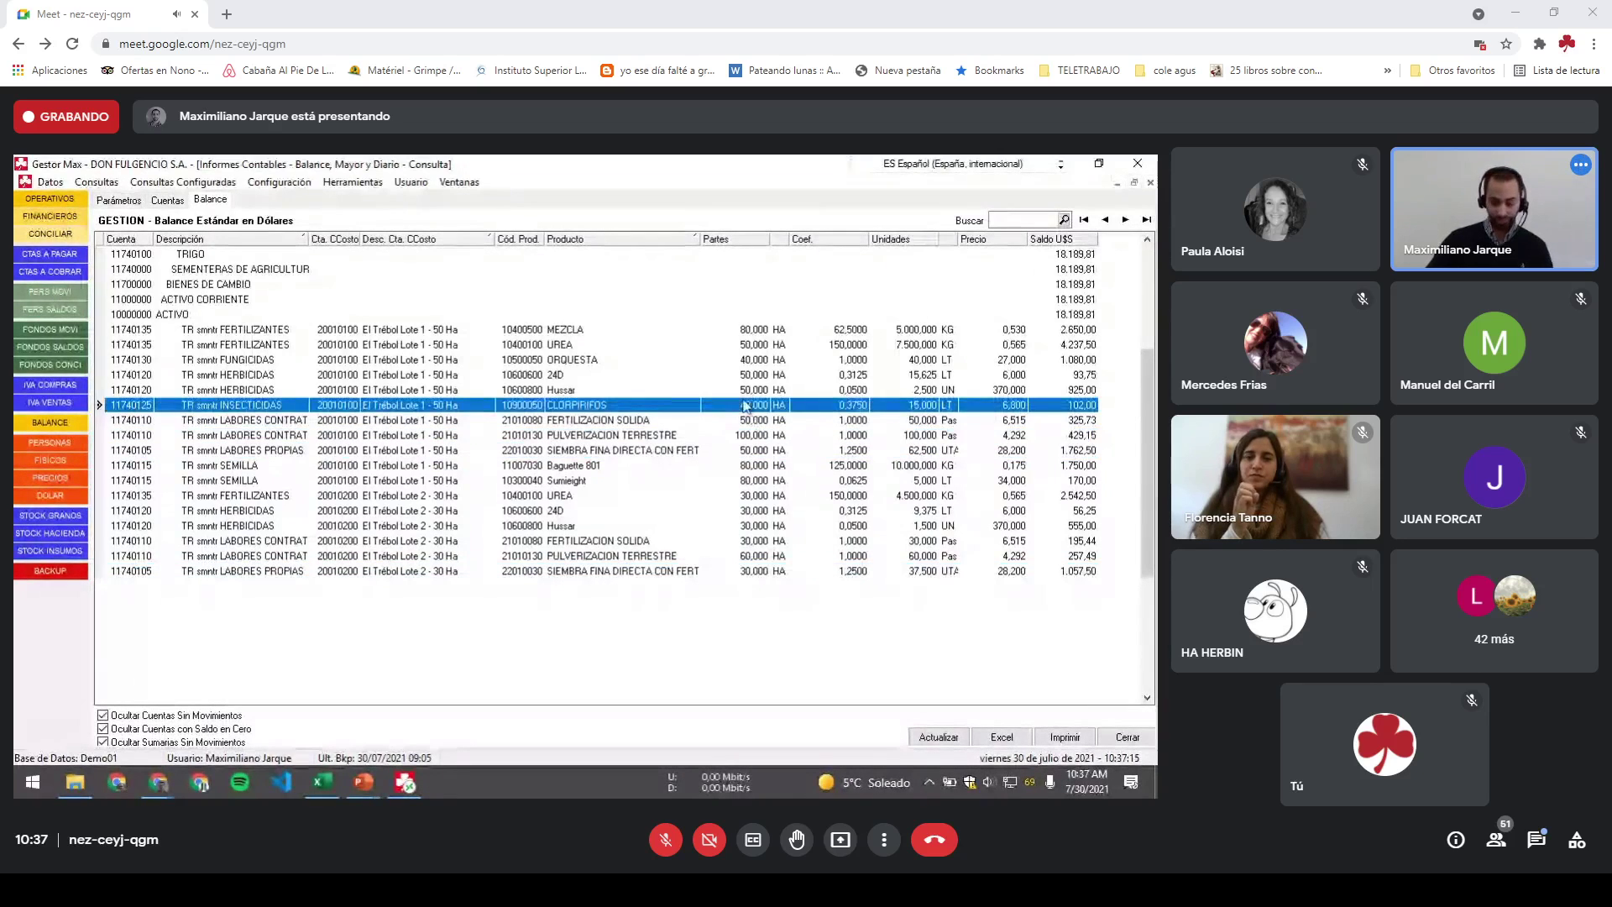
right_click(468, 408)
left_click(536, 437)
left_click(1060, 738)
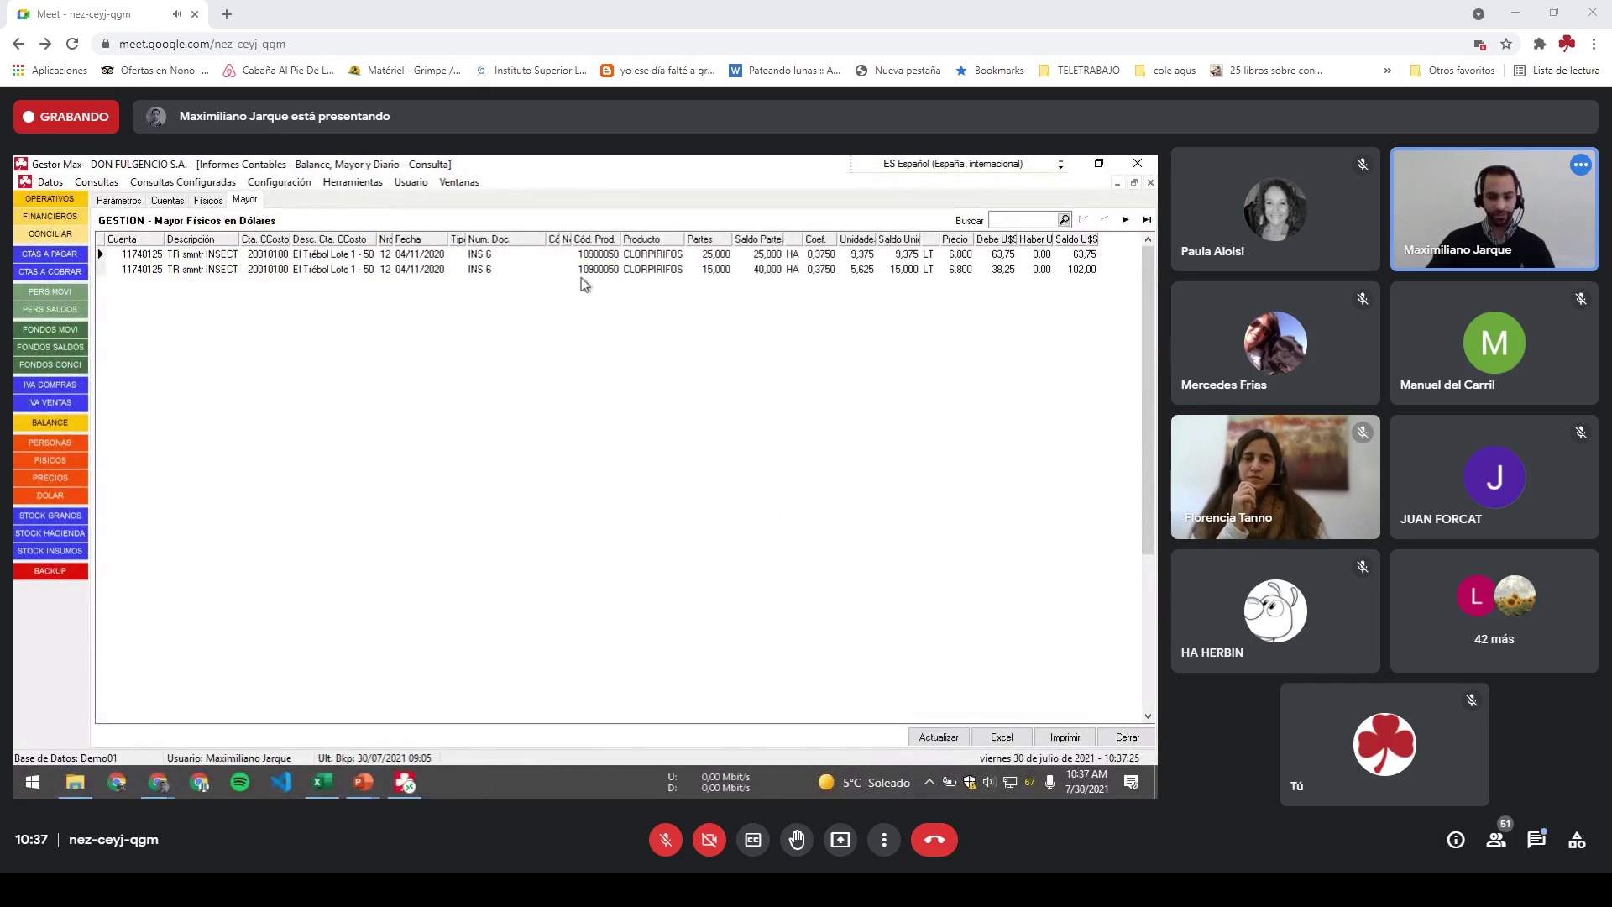
Step: View Operativo Nº 12 from the CLORPIRIFOS ledger, review its lines and return to the balance
right_click(467, 262)
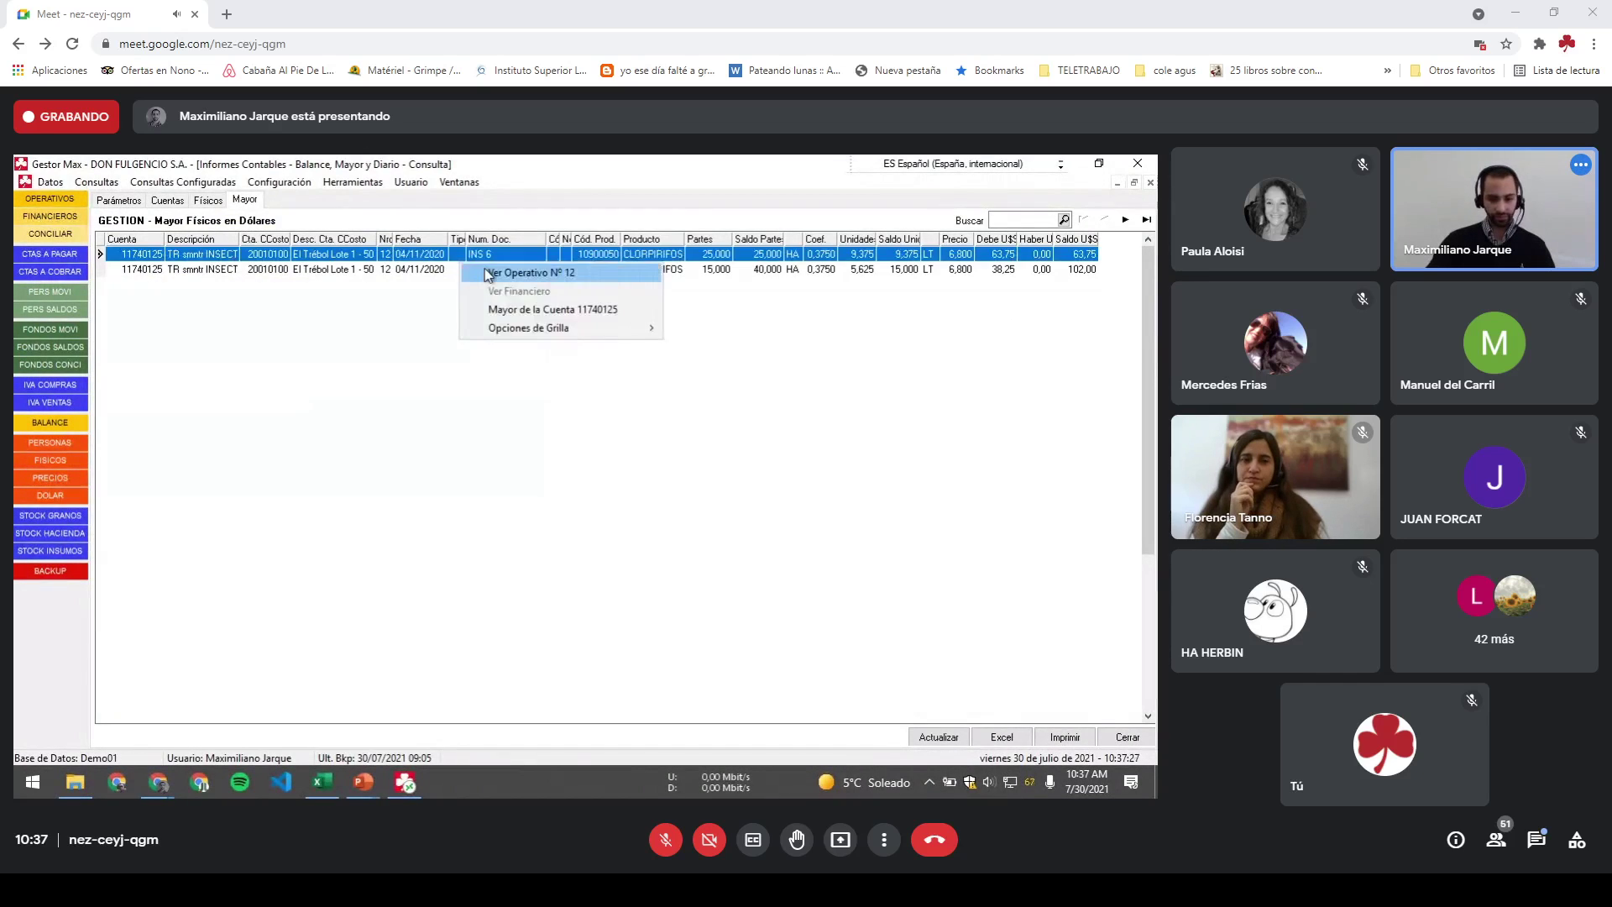
left_click(492, 269)
left_click(257, 313)
left_click(257, 299)
left_click(259, 284)
left_click(261, 269)
key("Escape")
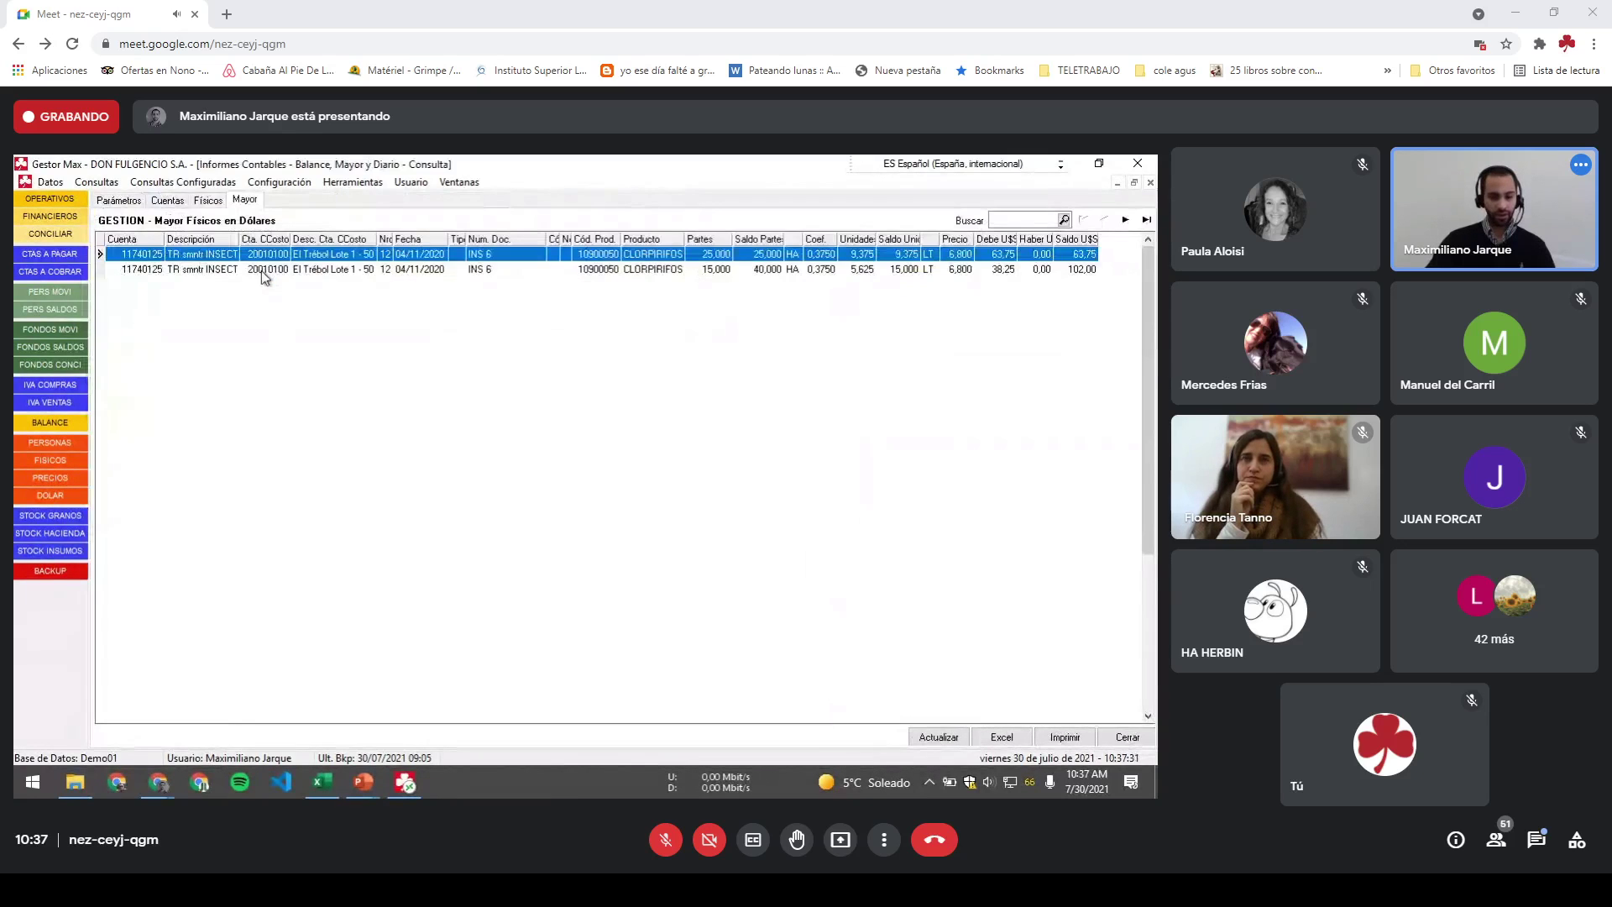
key("Escape")
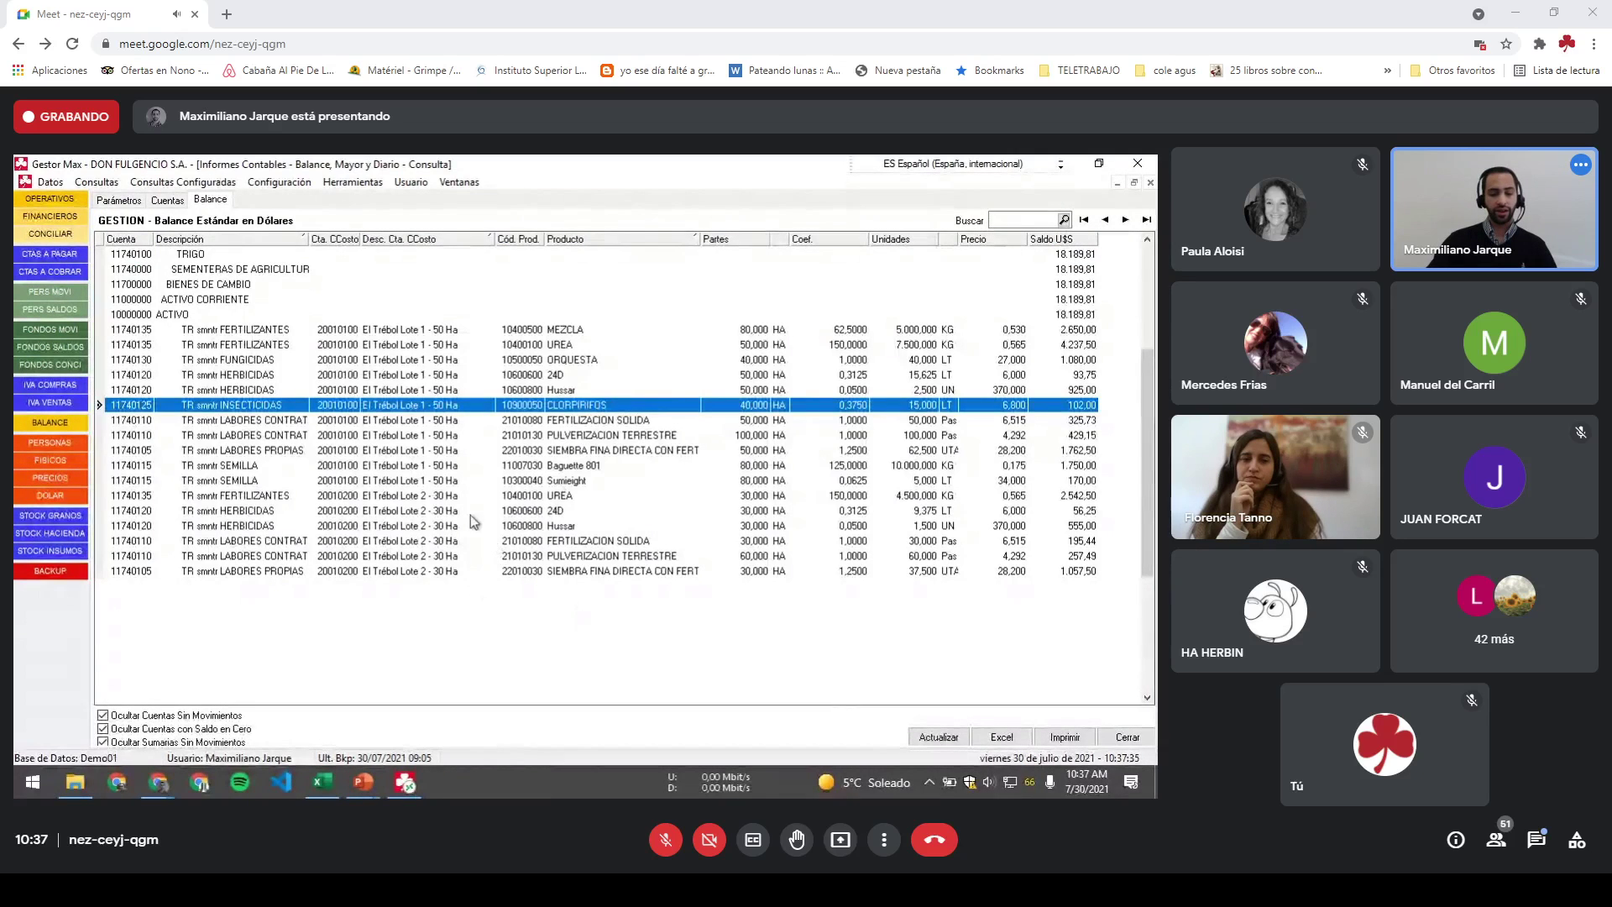
Step: Highlight the whole block of El Trébol Lote 1 lines again, starting from MEZCLA
left_click(505, 350)
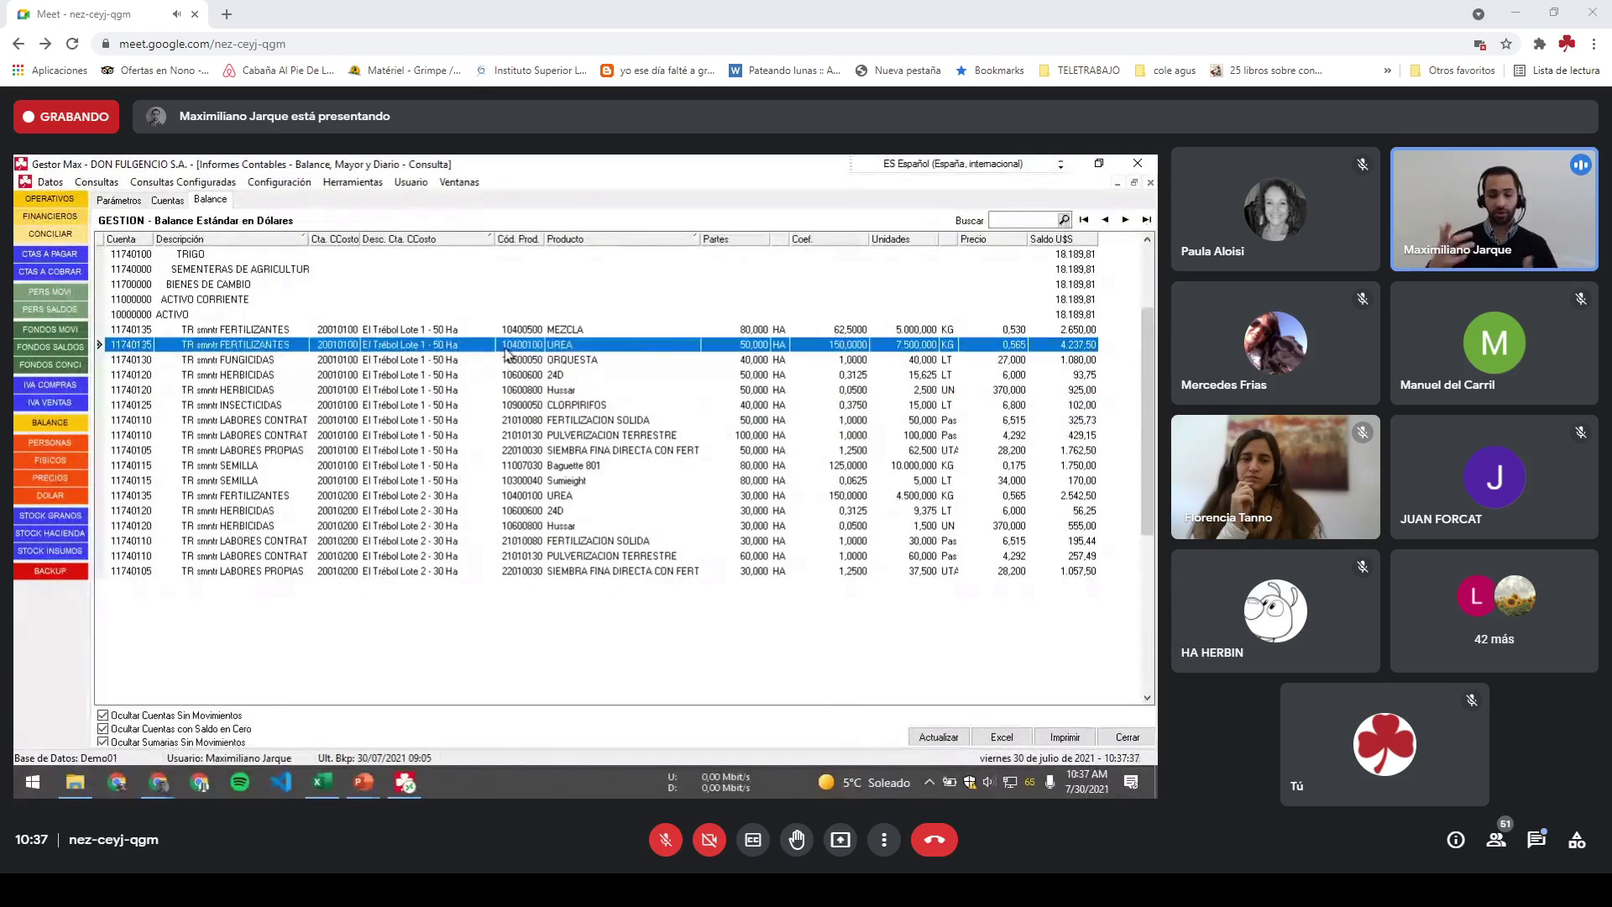
key("Up")
key("shift+Down")
key("shift+Down")
key("shift+Down")
key("shift+Down")
key("shift+Down")
key("shift+Down")
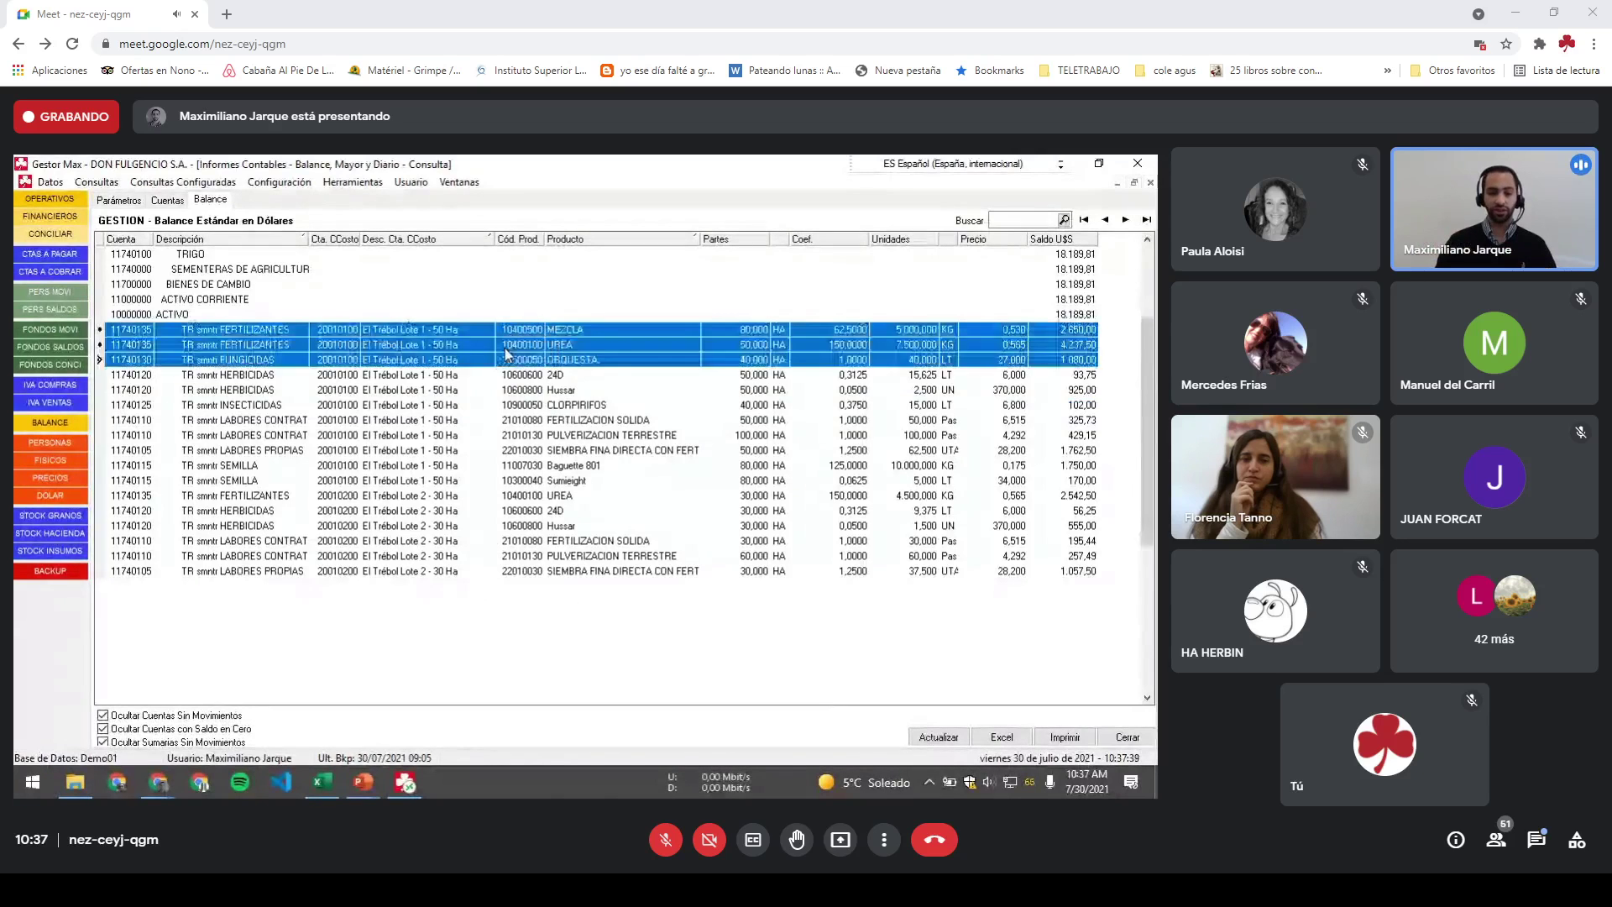
key("shift+Down")
key("shift+Down")
key("shift+Down")
key("shift+Down")
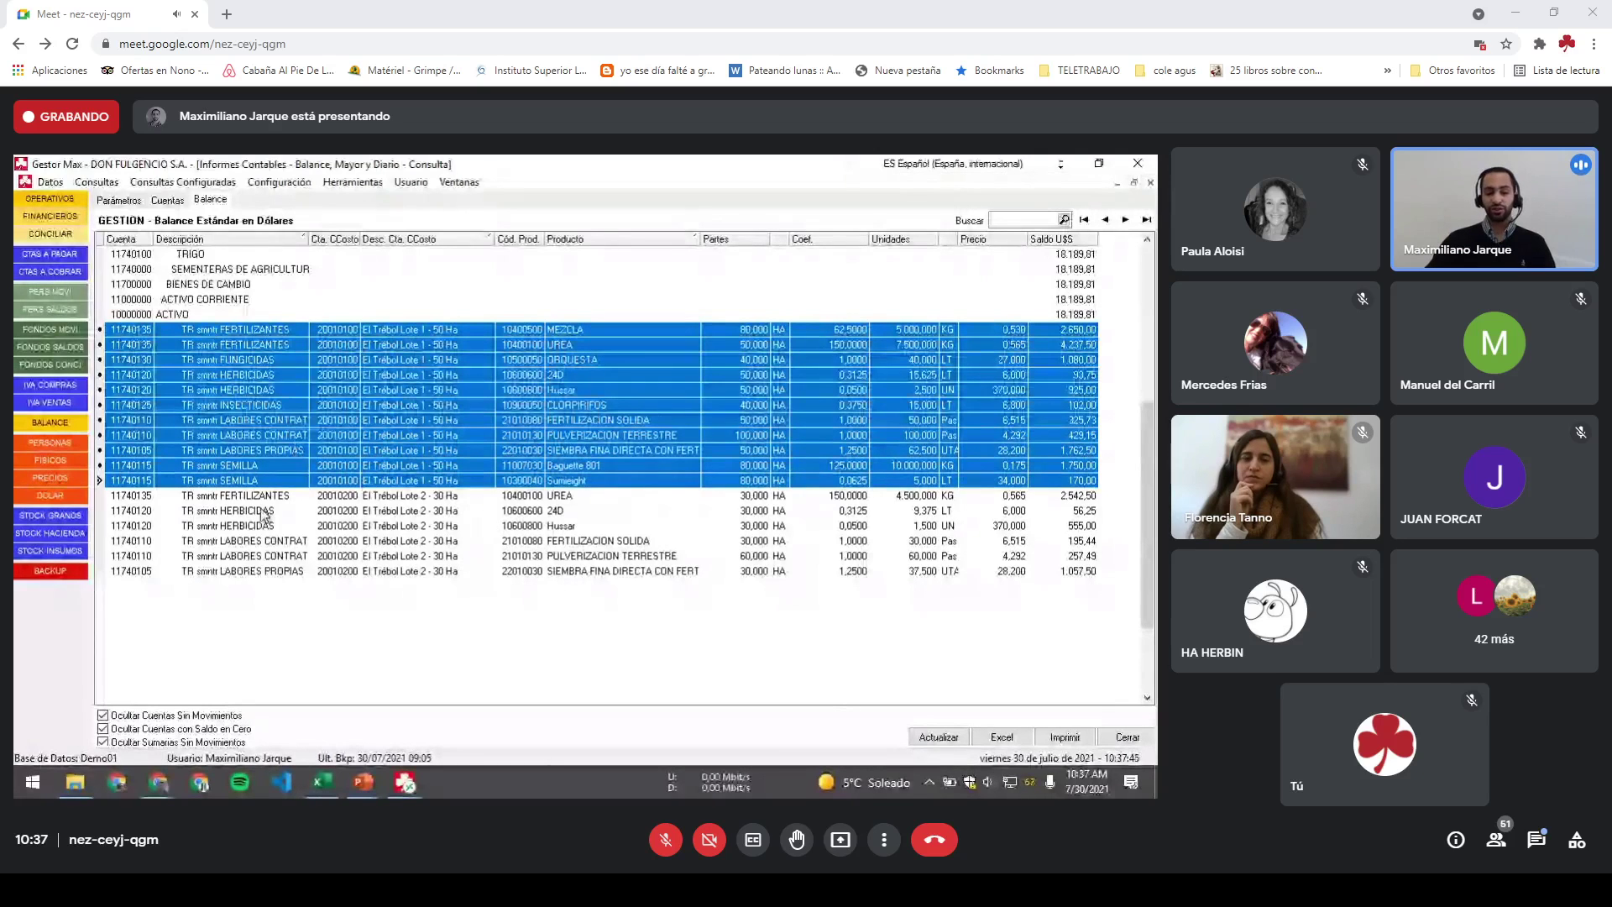
Step: Consult the physical ledger of CLORPIRIFOS for account 11740125 from the El Trébol Lote 1 INSECTICIDAS line
left_click(751, 409)
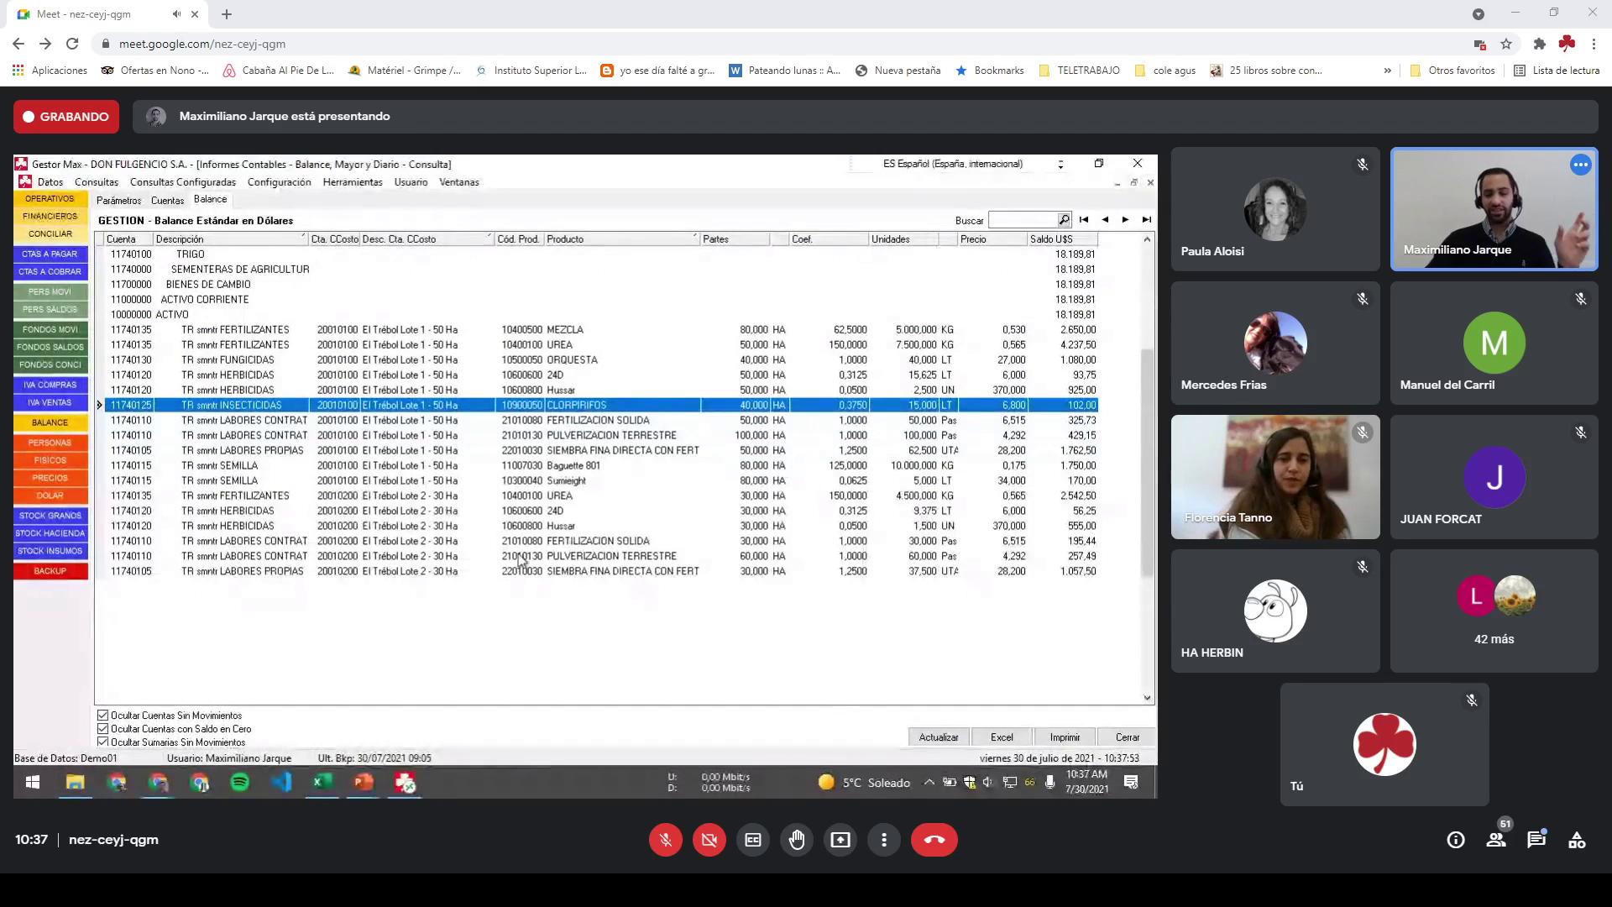
left_click(408, 561)
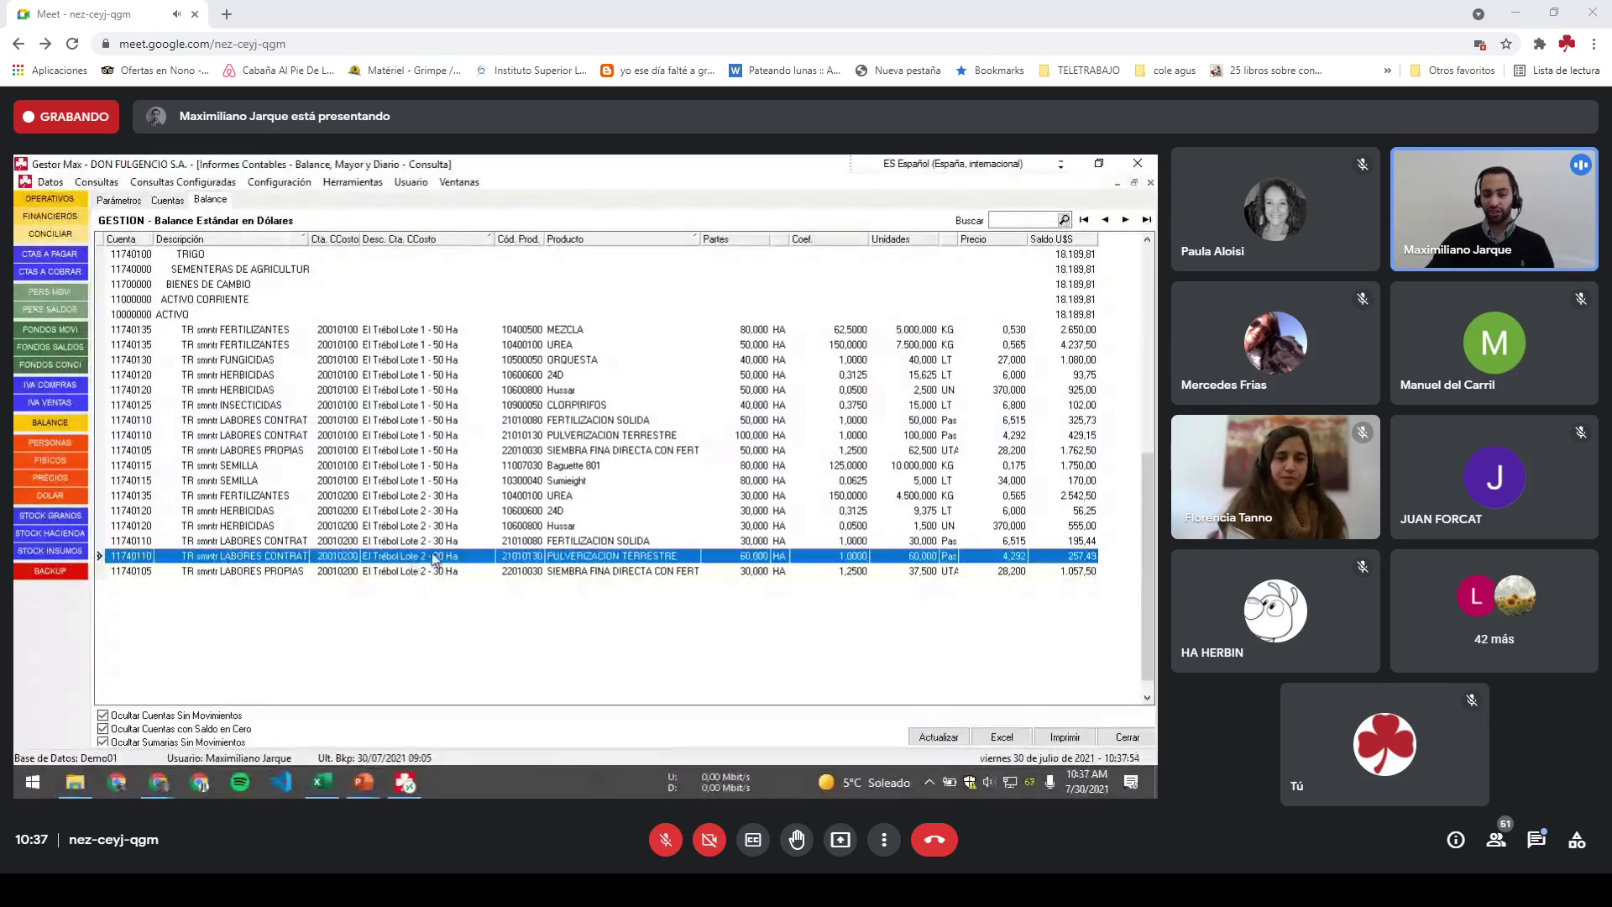
left_click(305, 407)
right_click(305, 406)
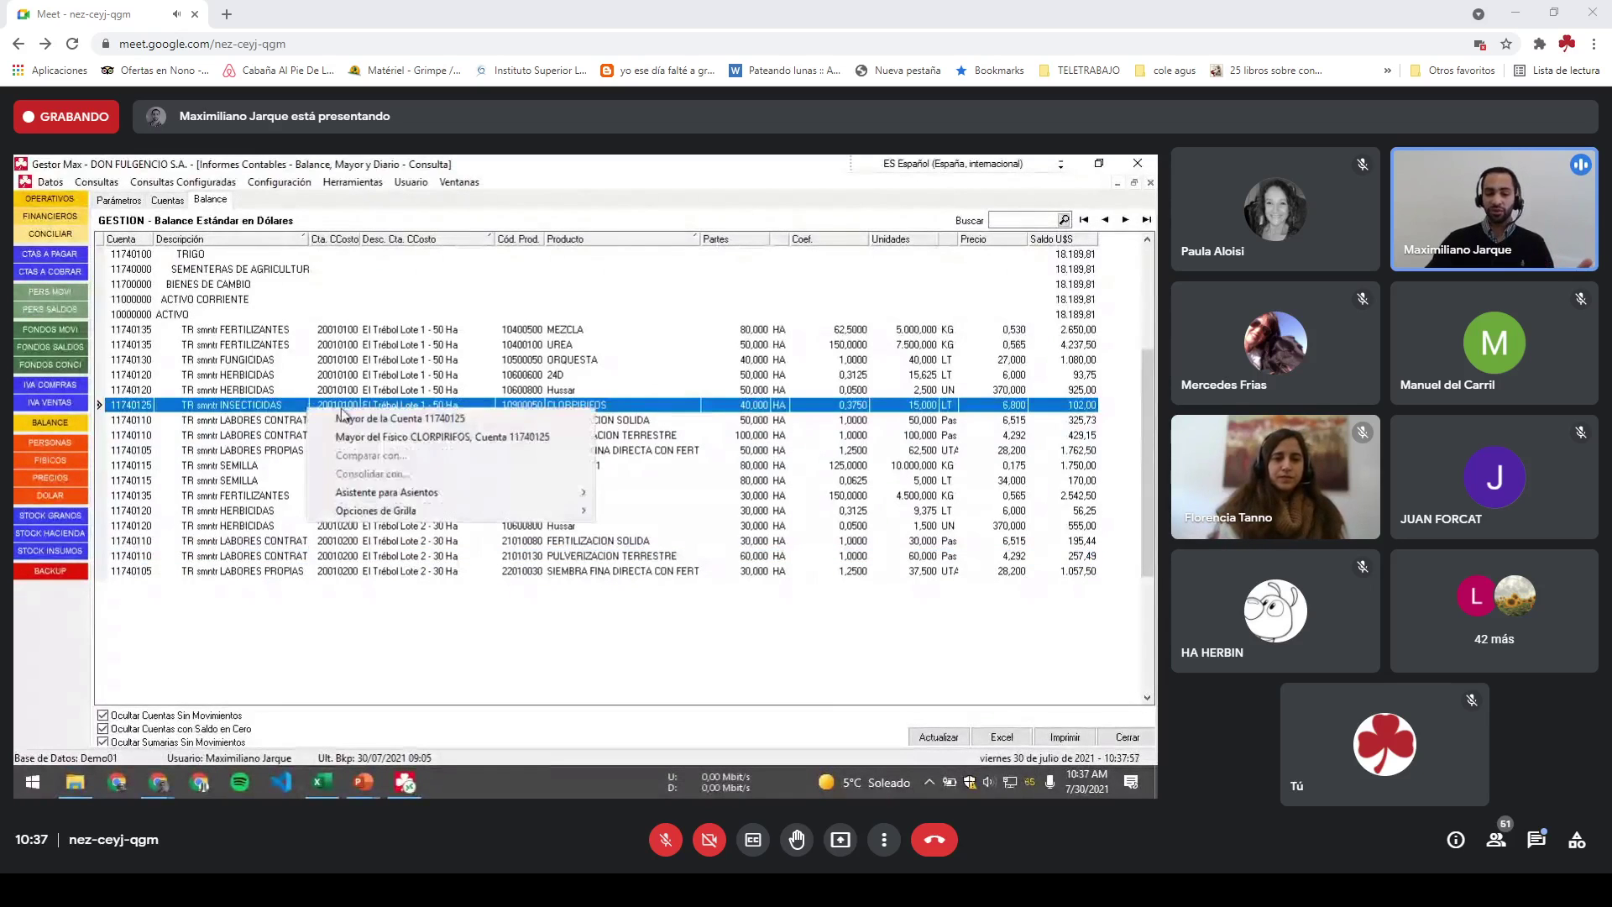
left_click(374, 437)
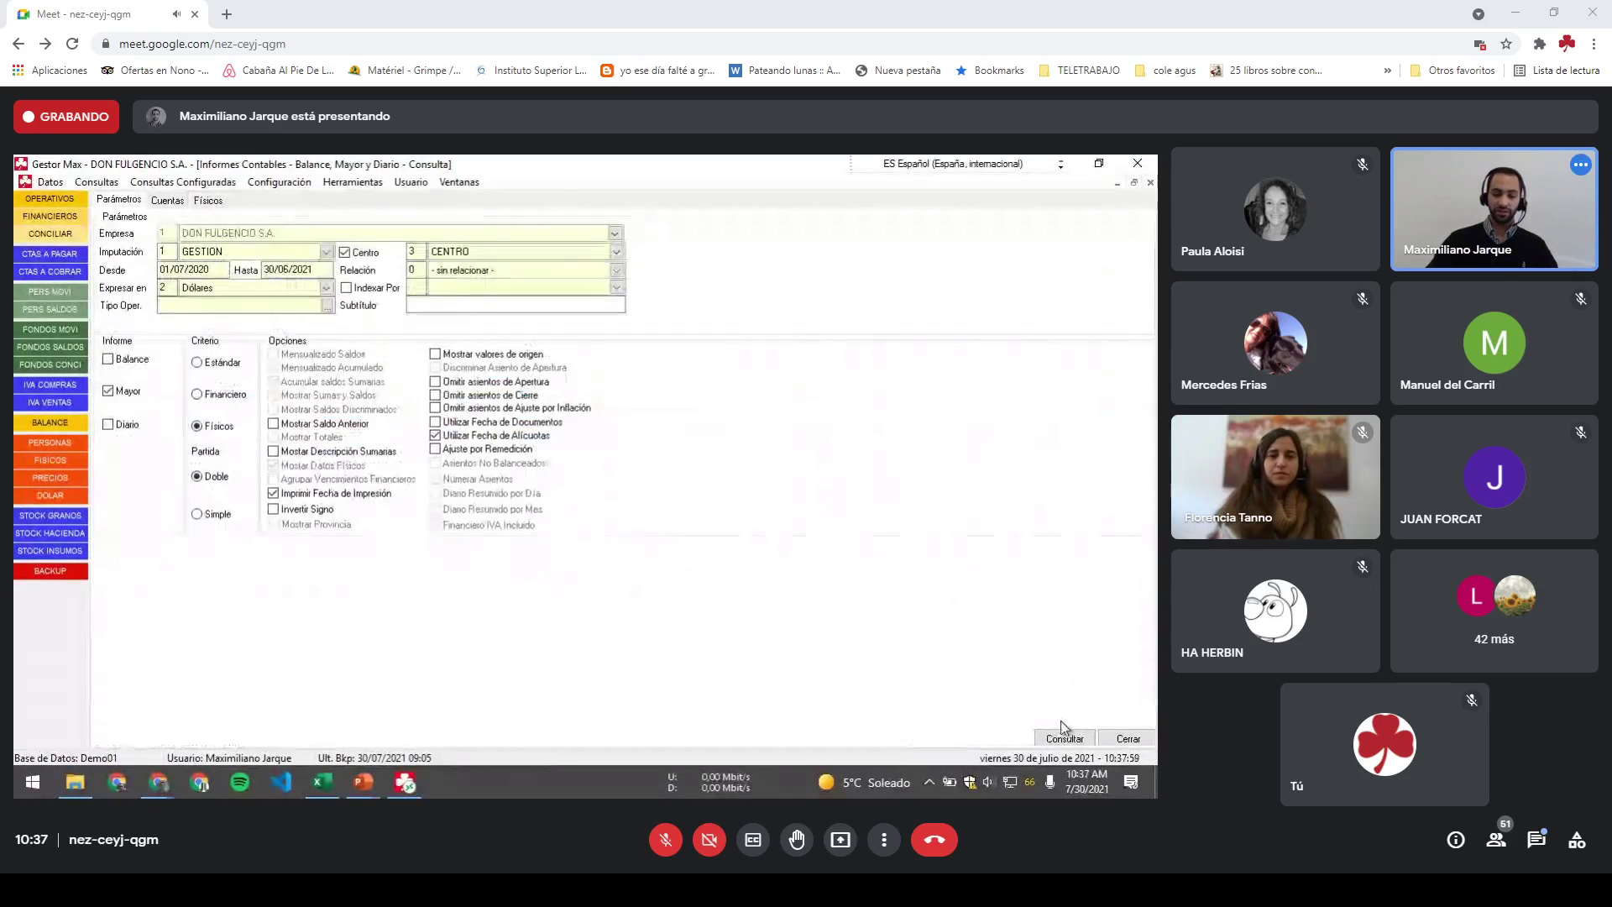
left_click(1064, 737)
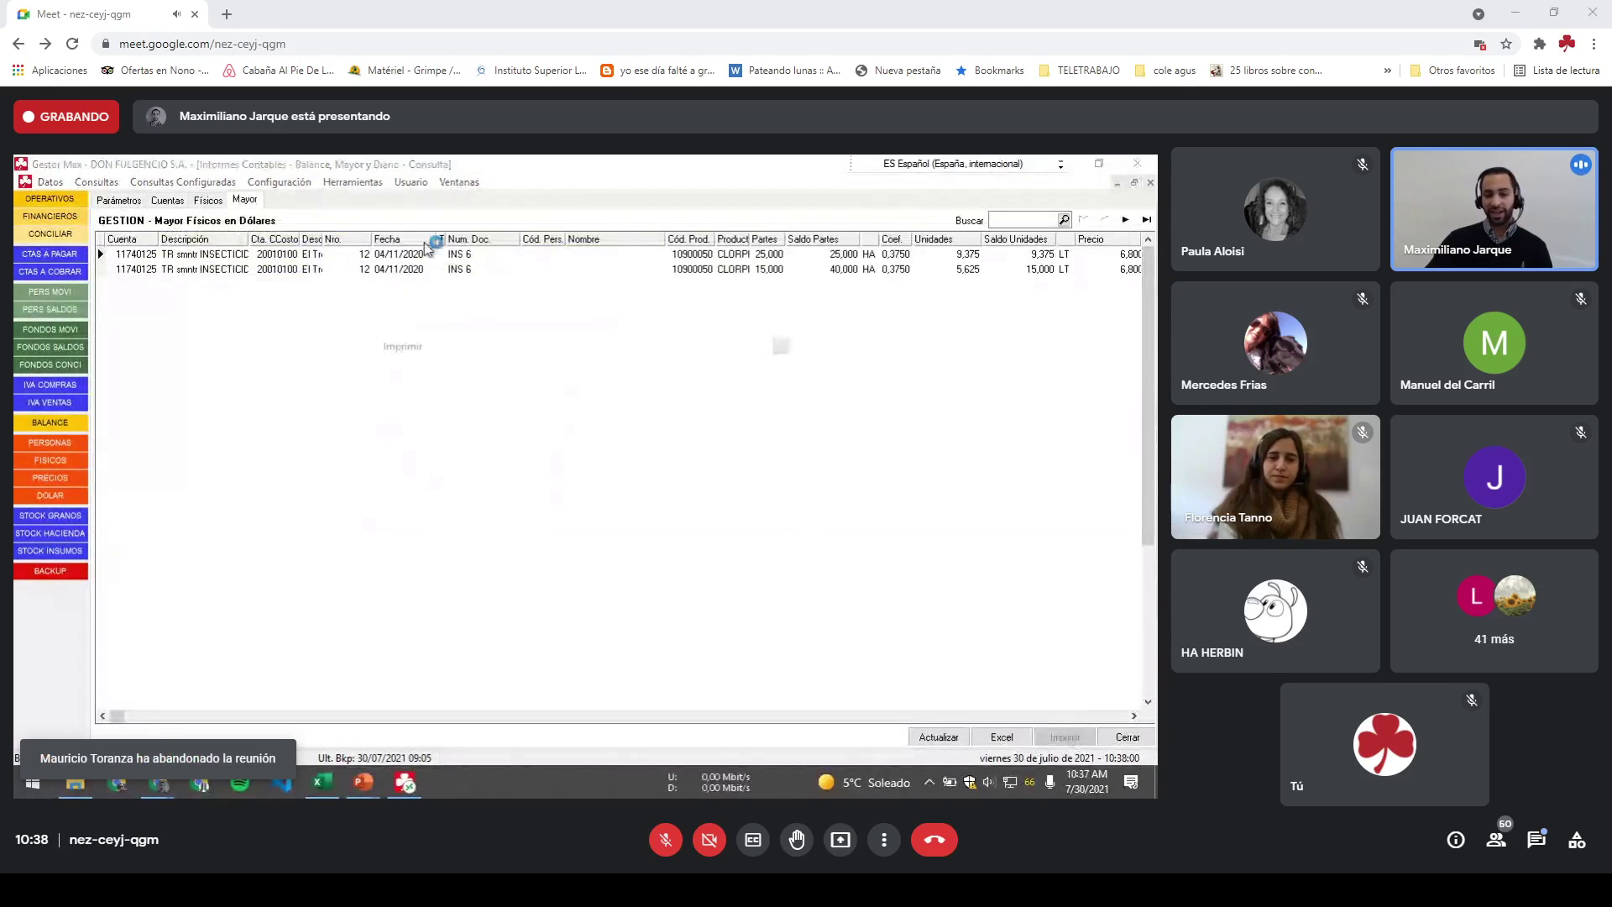
Step: Open Pase Físico Nº 12 from the first entry of the CLORPIRIFOS ledger
left_click(755, 392)
right_click(453, 257)
left_click(466, 268)
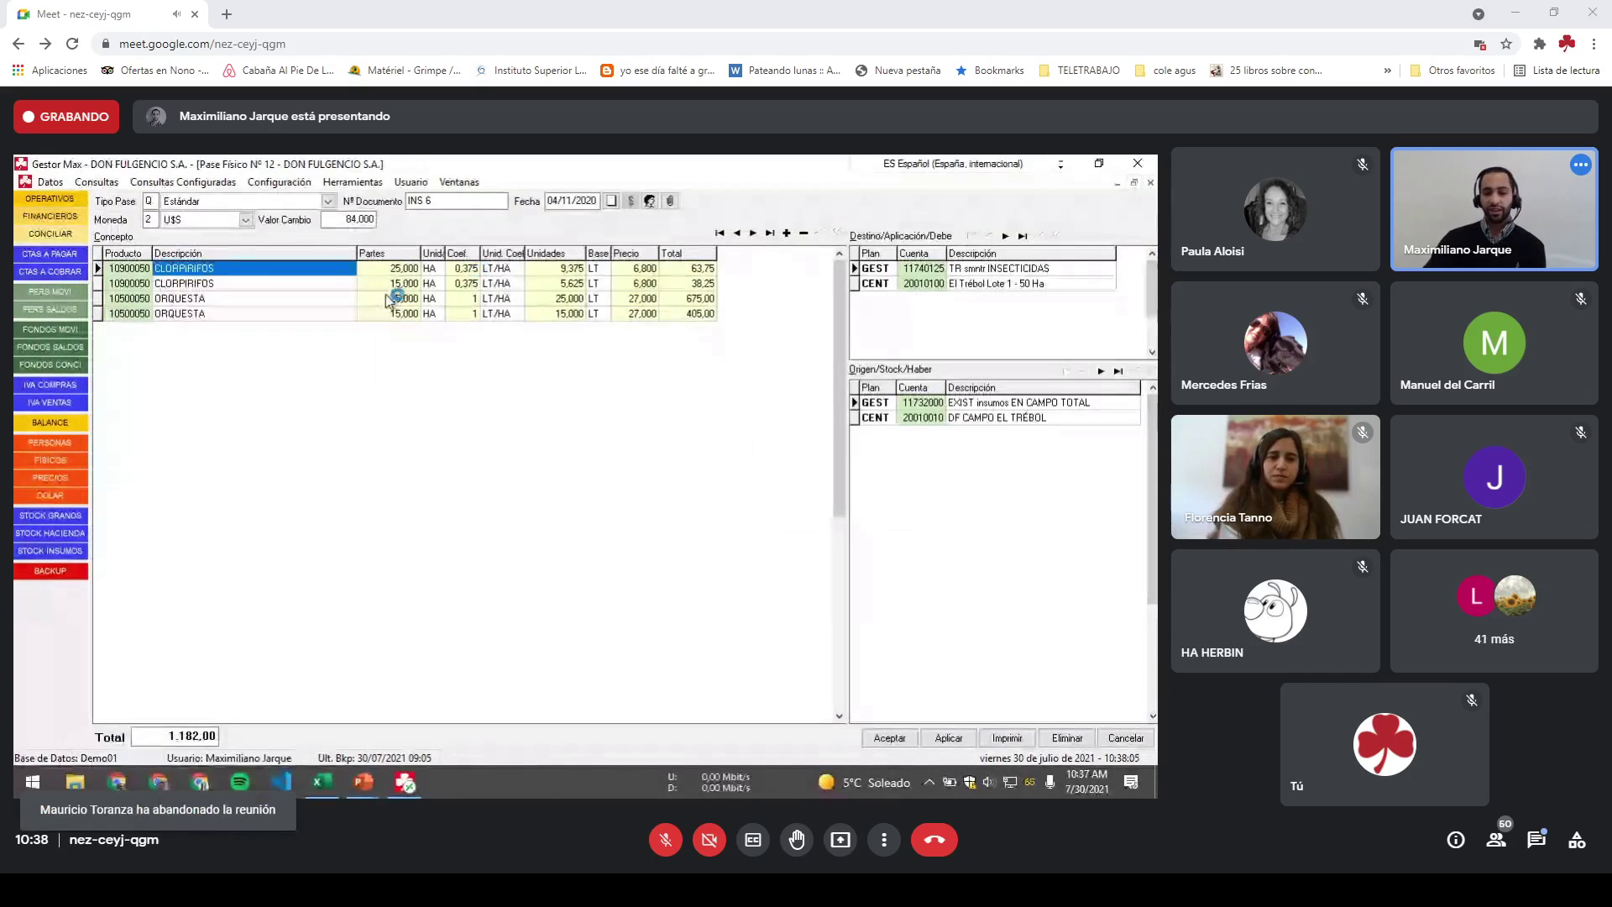
Step: Change the destination centre of the 15 ha CLORPIRIFOS line to 20010200 - El Trébol Lote 2 - 30 Ha
left_click(393, 298)
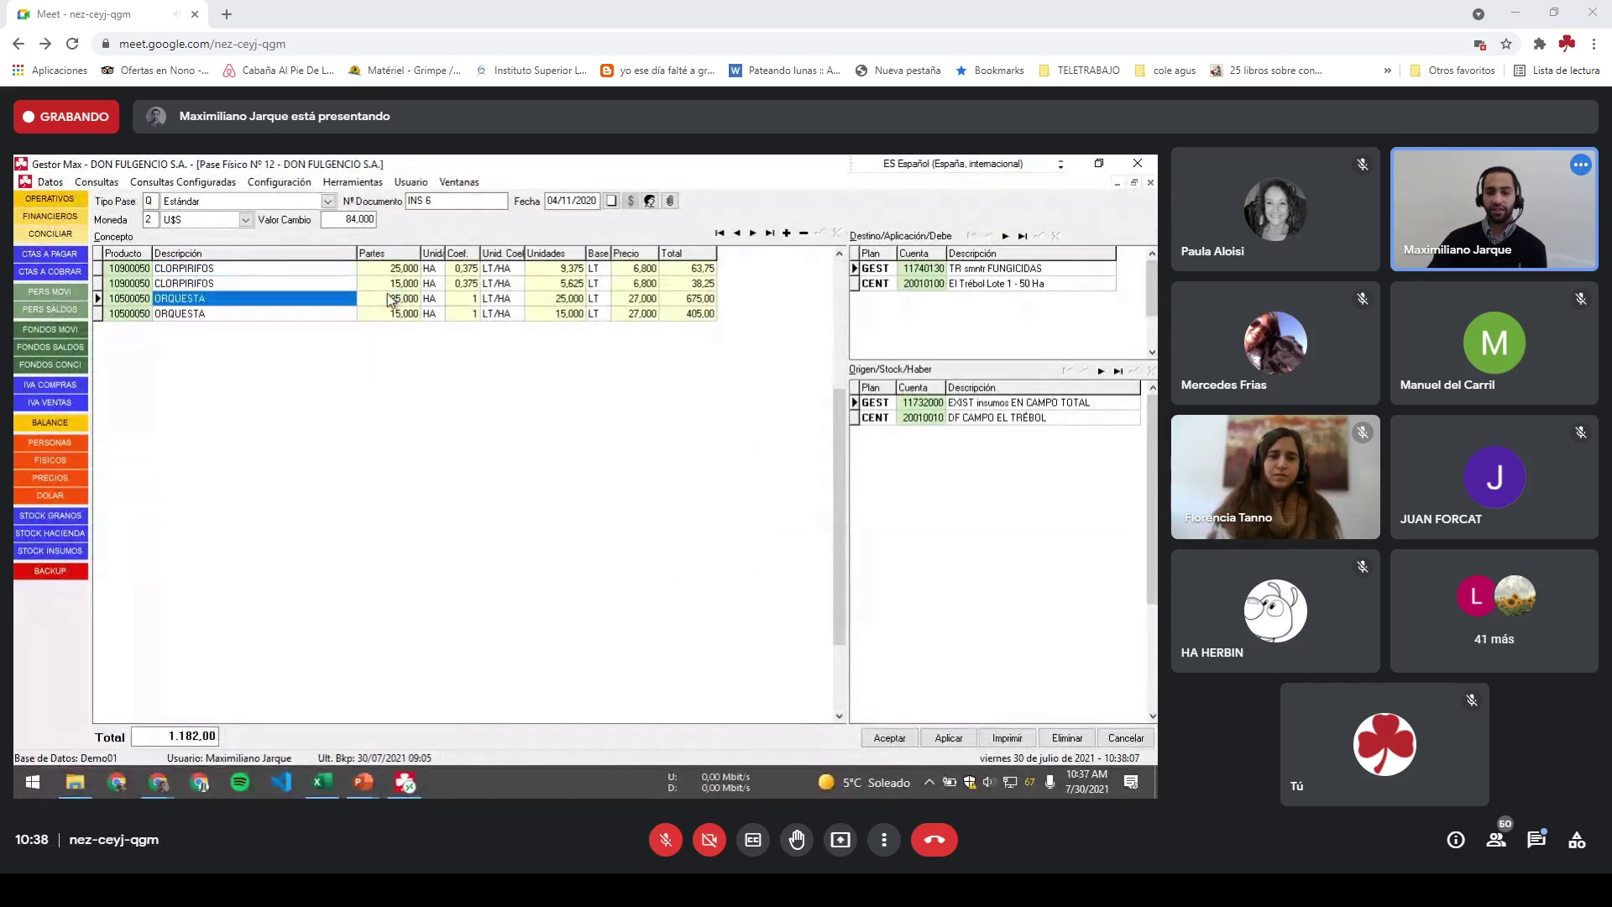
scroll(392, 301, "up", 2)
scroll(392, 300, "down", 1)
scroll(392, 301, "up", 1)
scroll(392, 301, "down", 1)
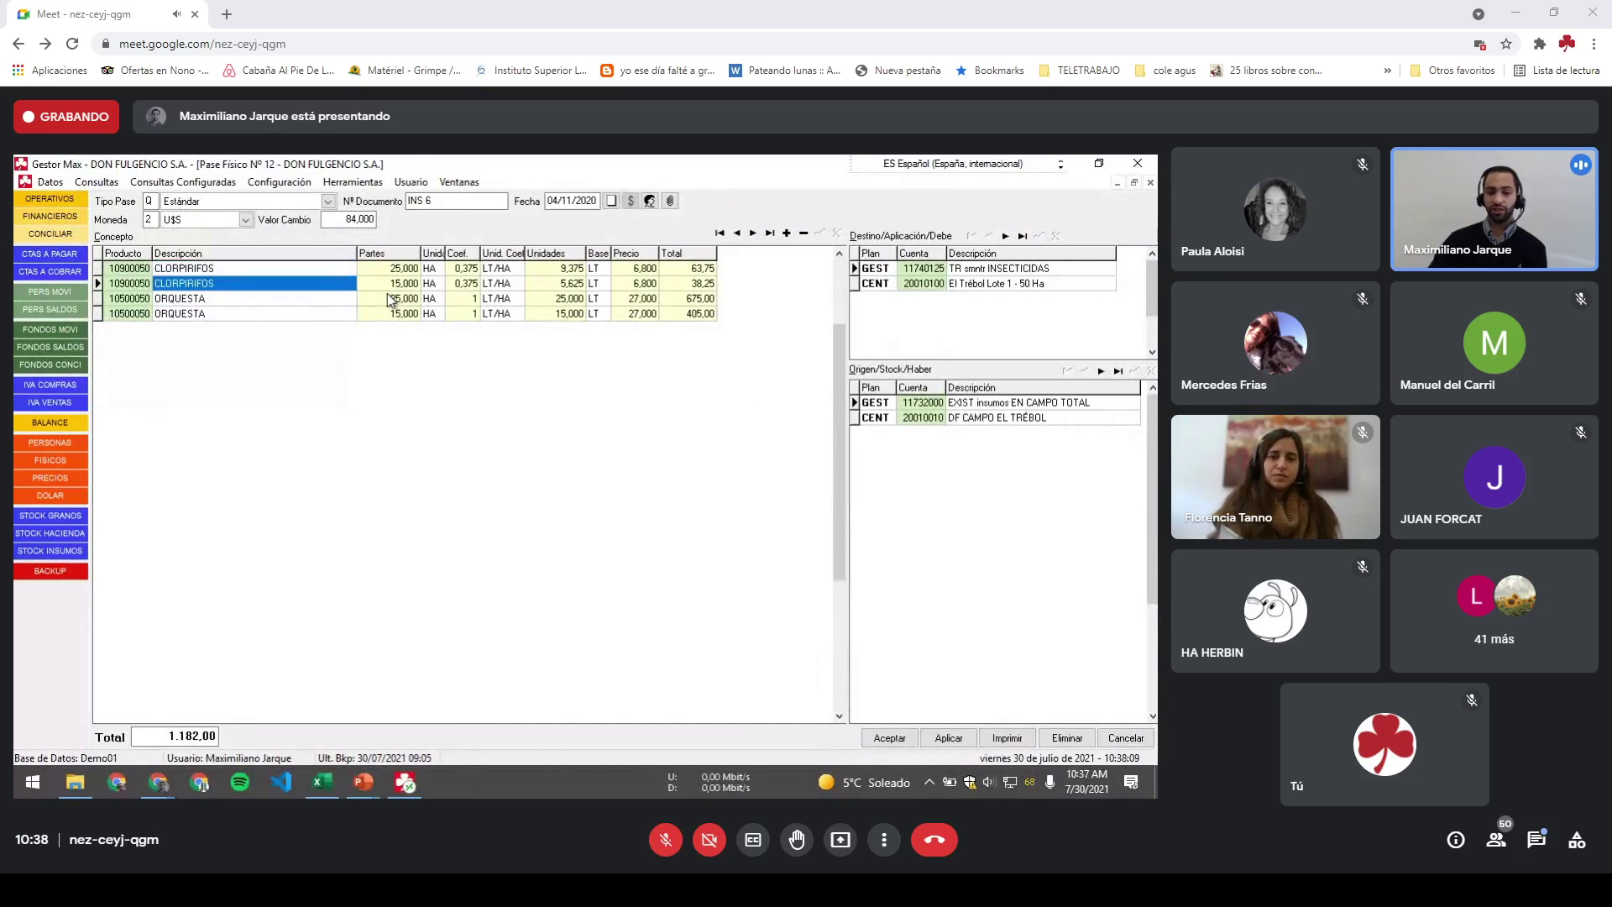
left_click(930, 286)
double_click(931, 285)
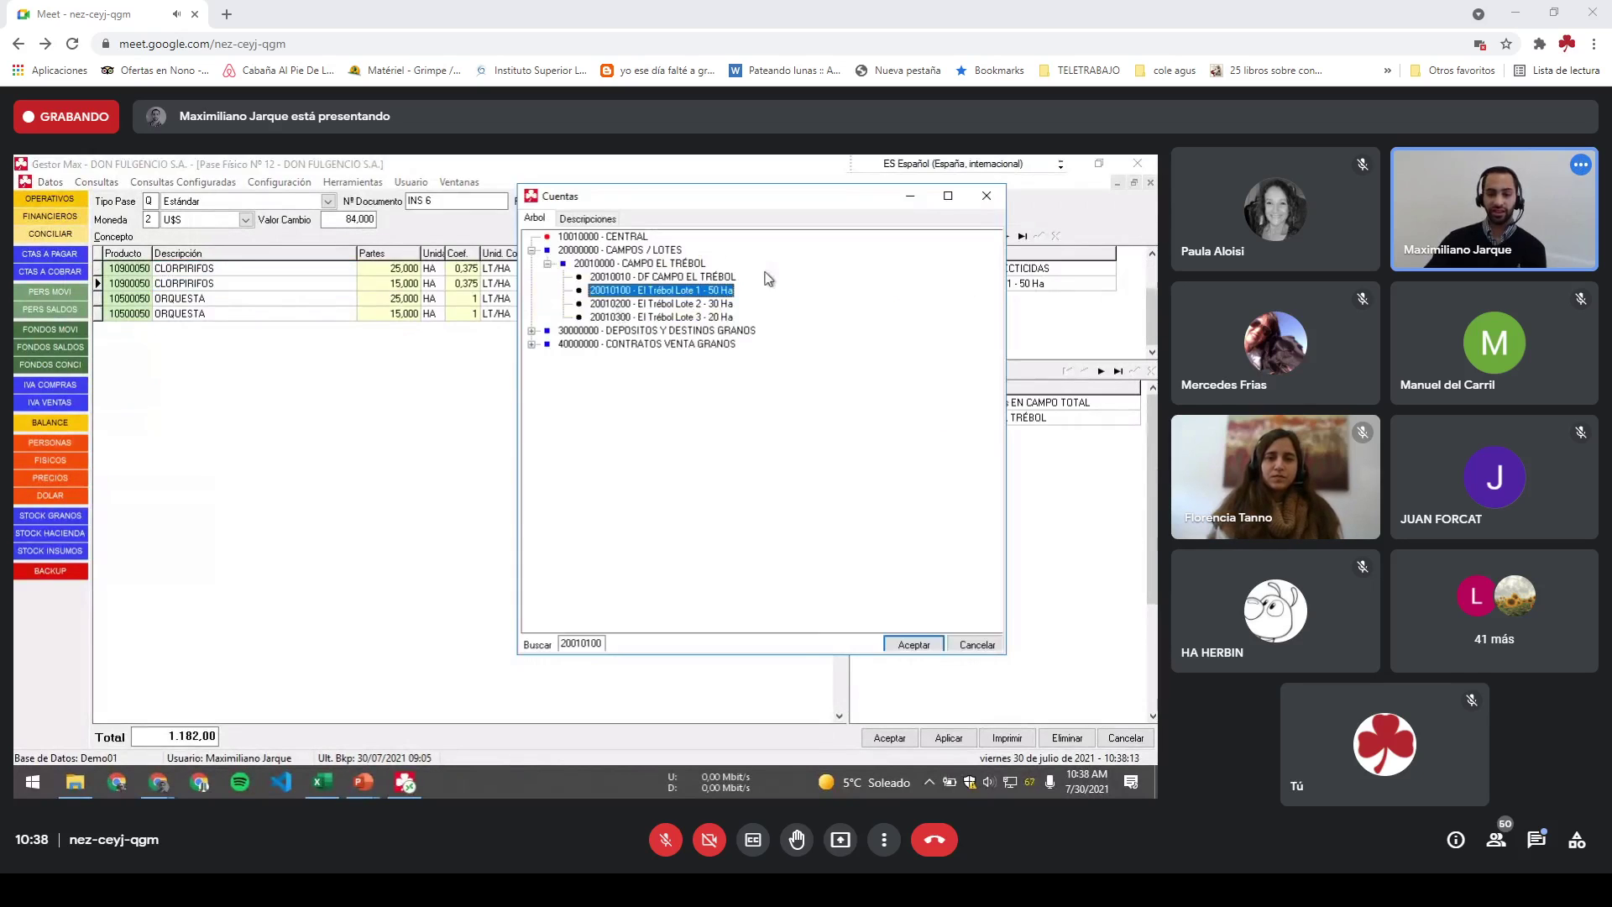
double_click(708, 304)
Step: Assign the 15 ha ORQUESTA line to destination centre 20010200 - El Trébol Lote 2 - 30 Ha
left_click(545, 313)
left_click(919, 283)
left_click(939, 285)
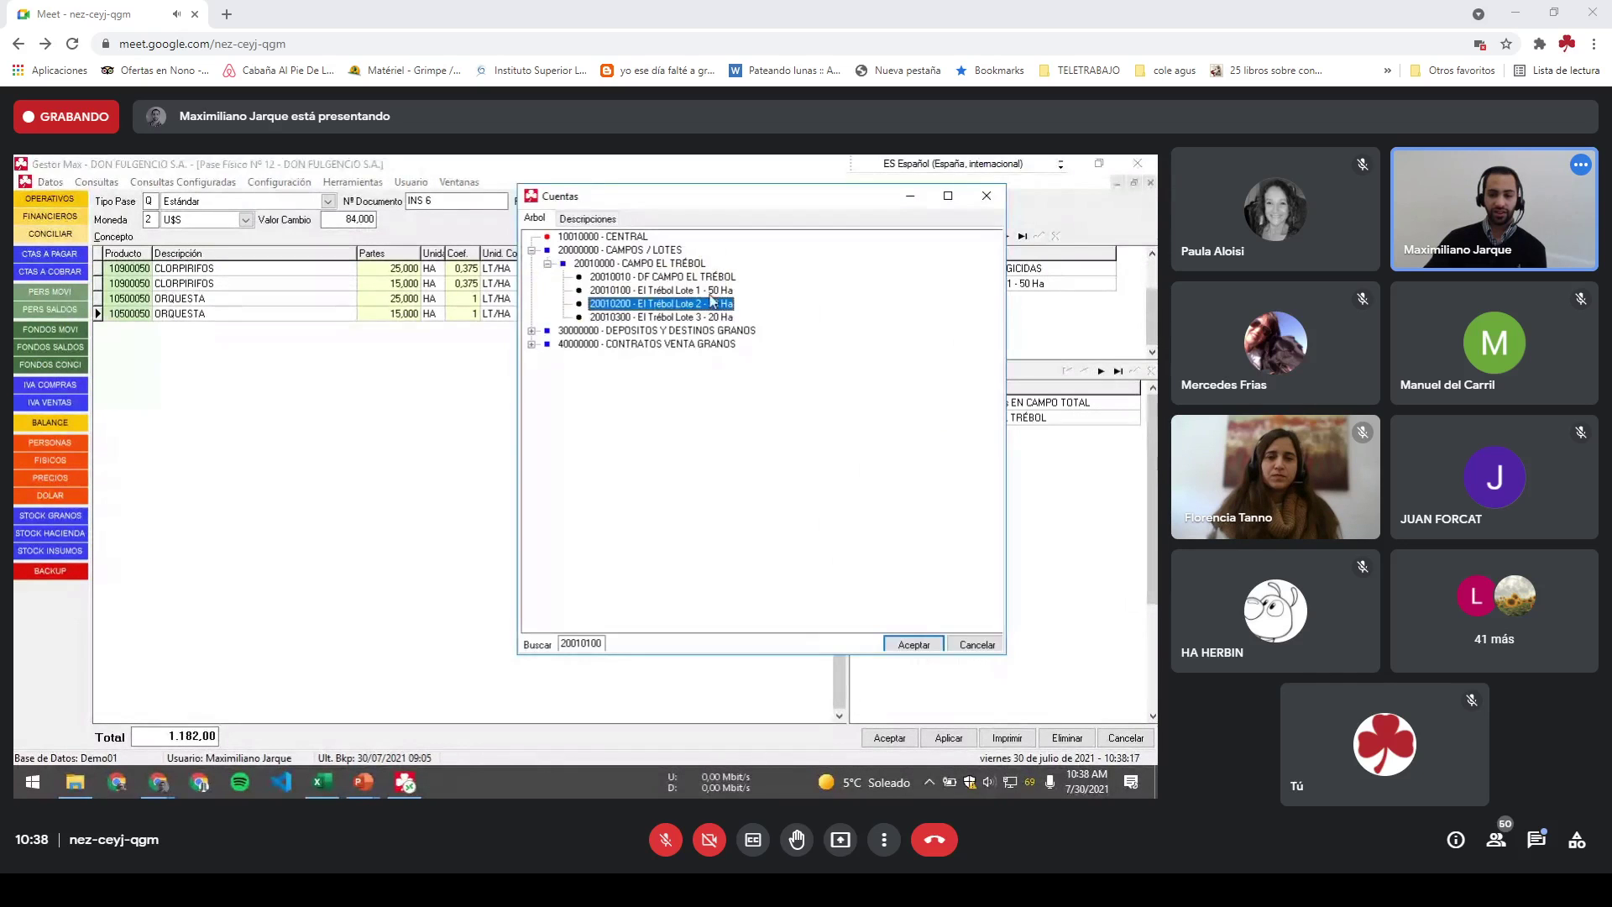
double_click(685, 306)
Step: Check the destination accounts of the CLORPIRIFOS and ORQUESTA lines and save Pase Físico Nº 12
left_click(588, 302)
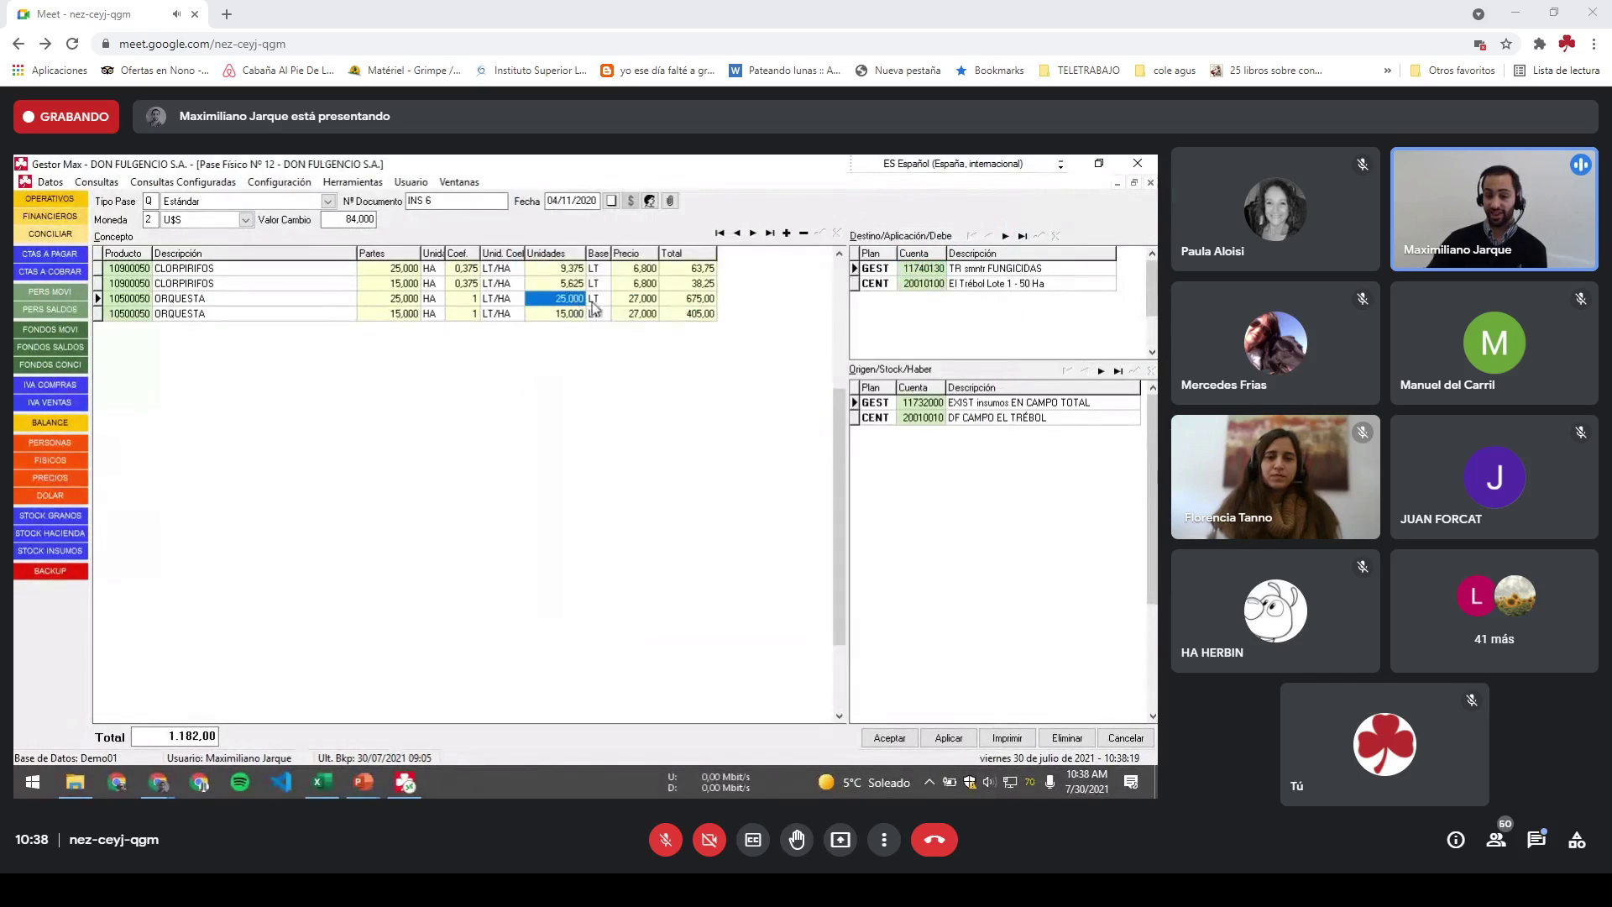
key("Down")
key("Up")
key("Up")
key("Up")
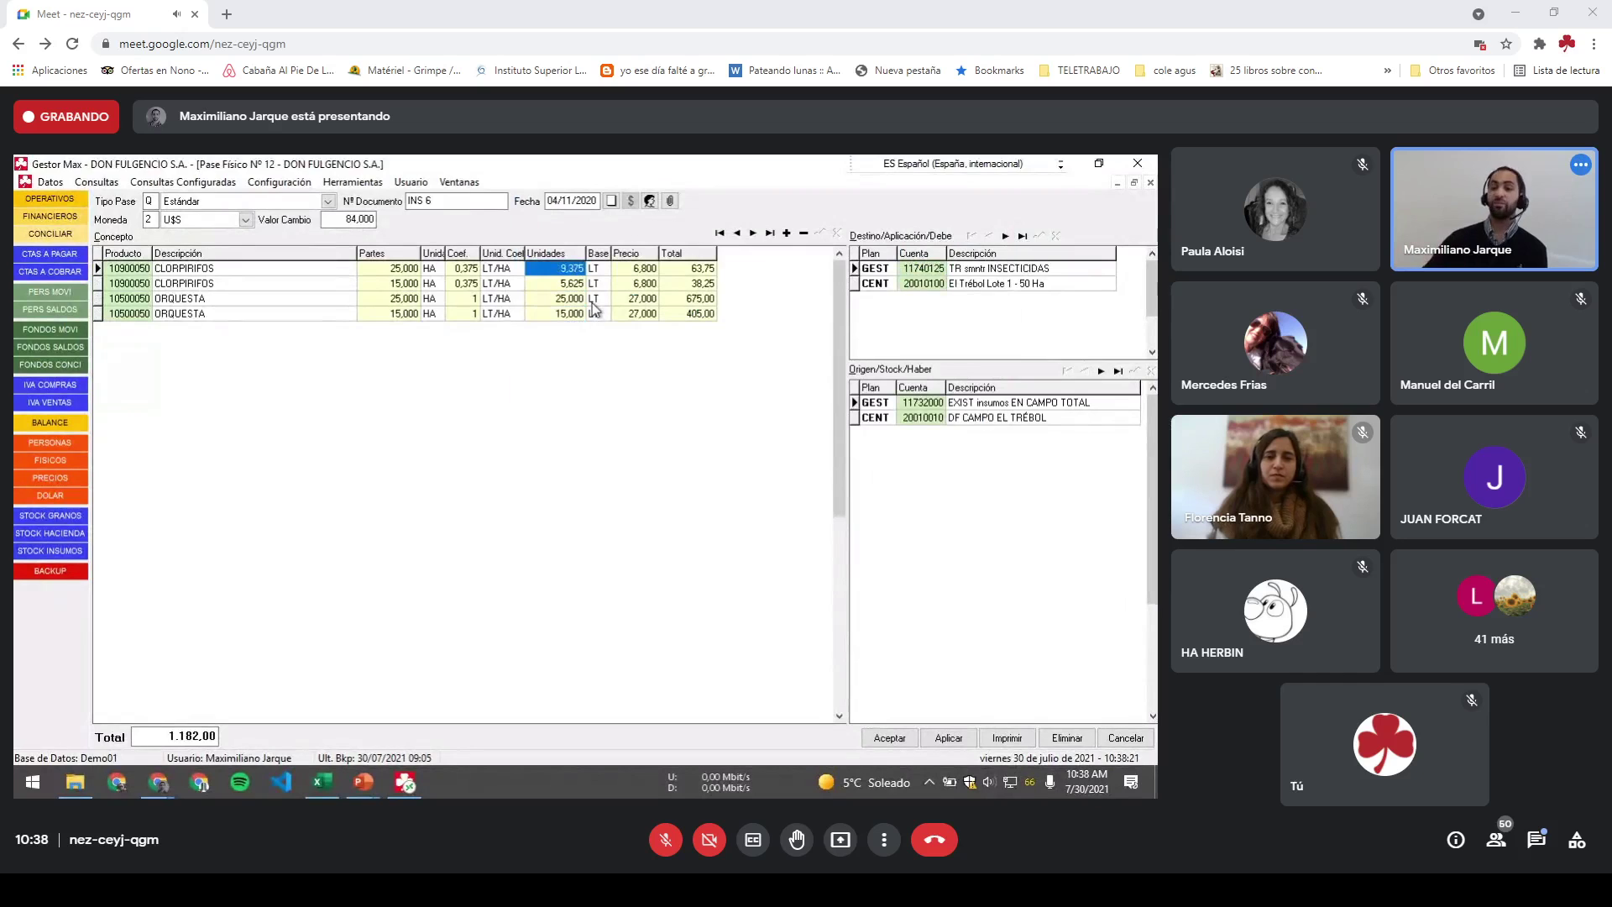
left_click(889, 737)
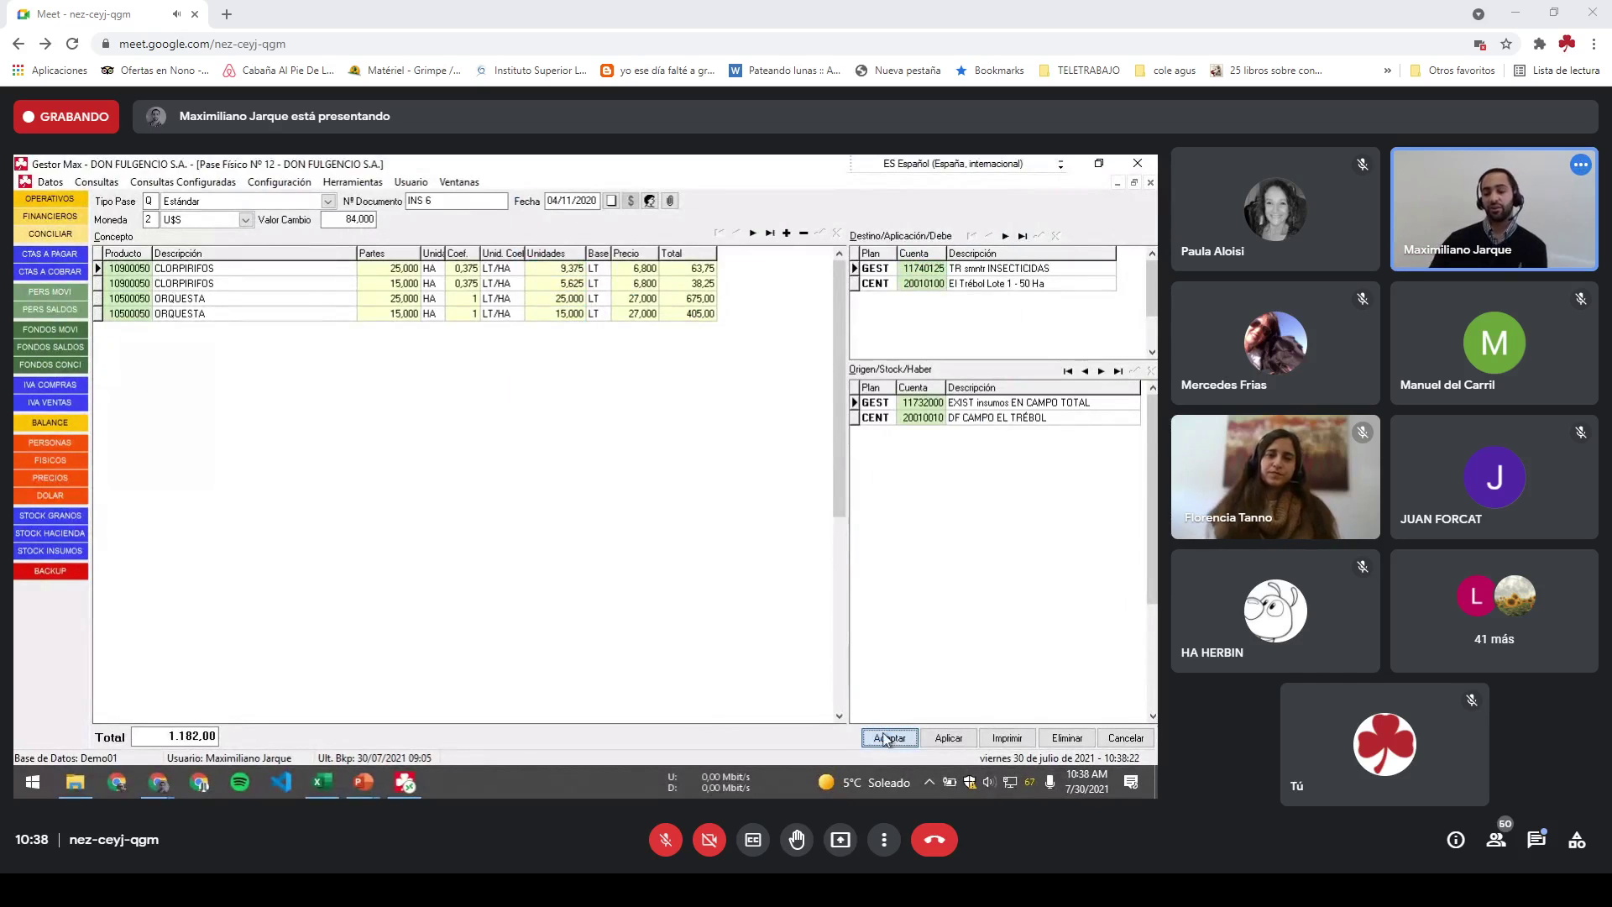
left_click(934, 737)
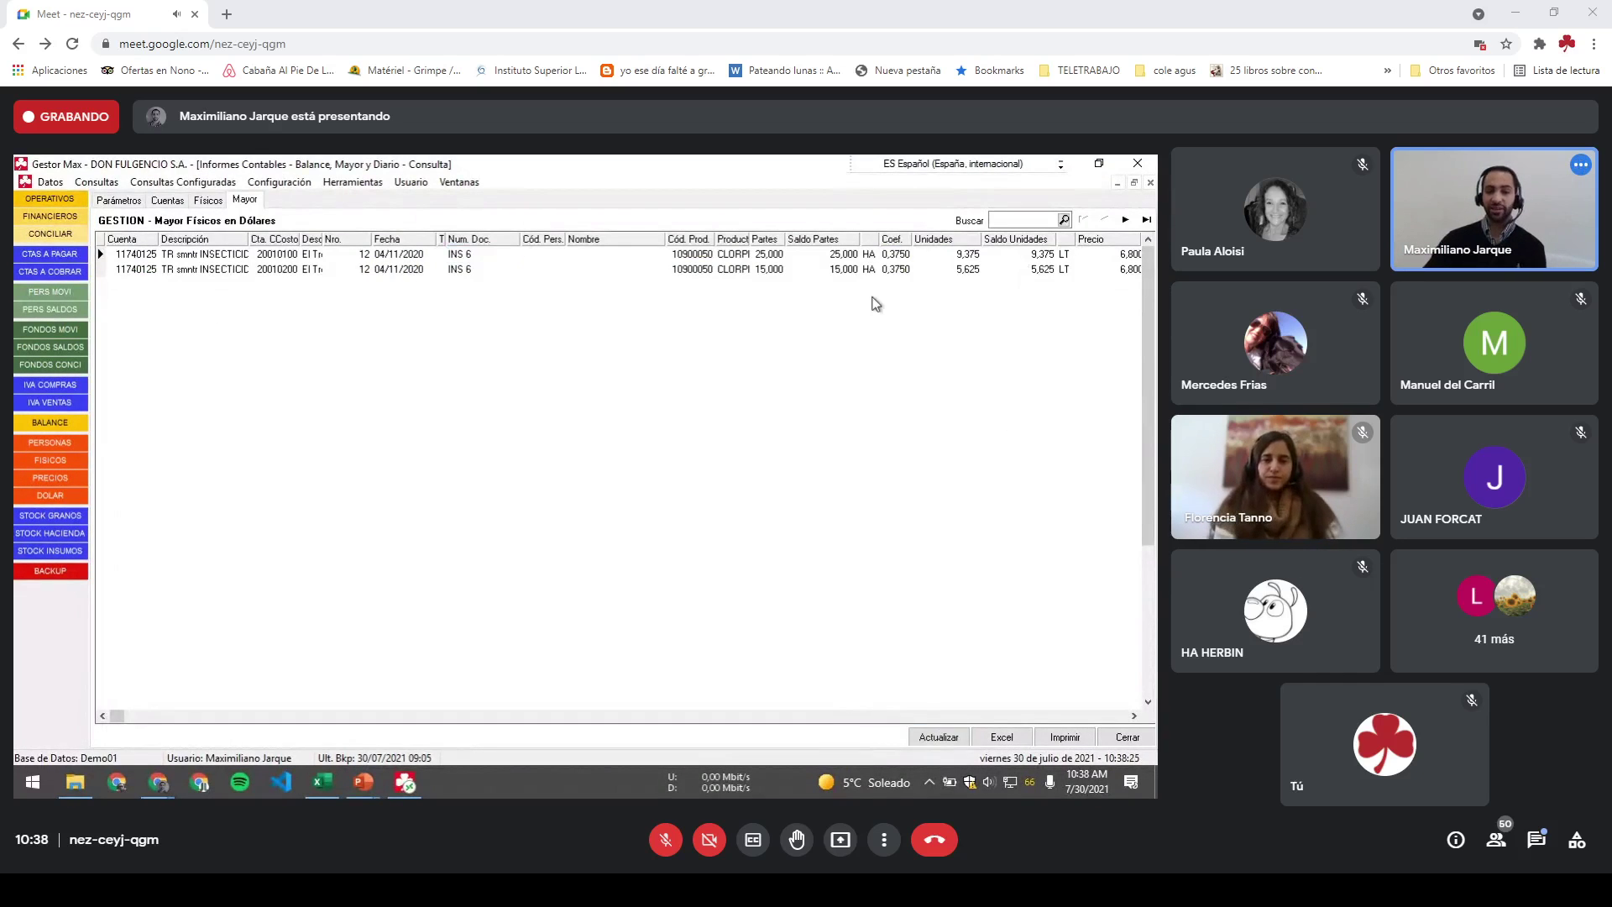
Step: Close the CLORPIRIFOS ledger and update the dollar balance
left_click(1129, 737)
left_click(938, 737)
left_click(638, 528)
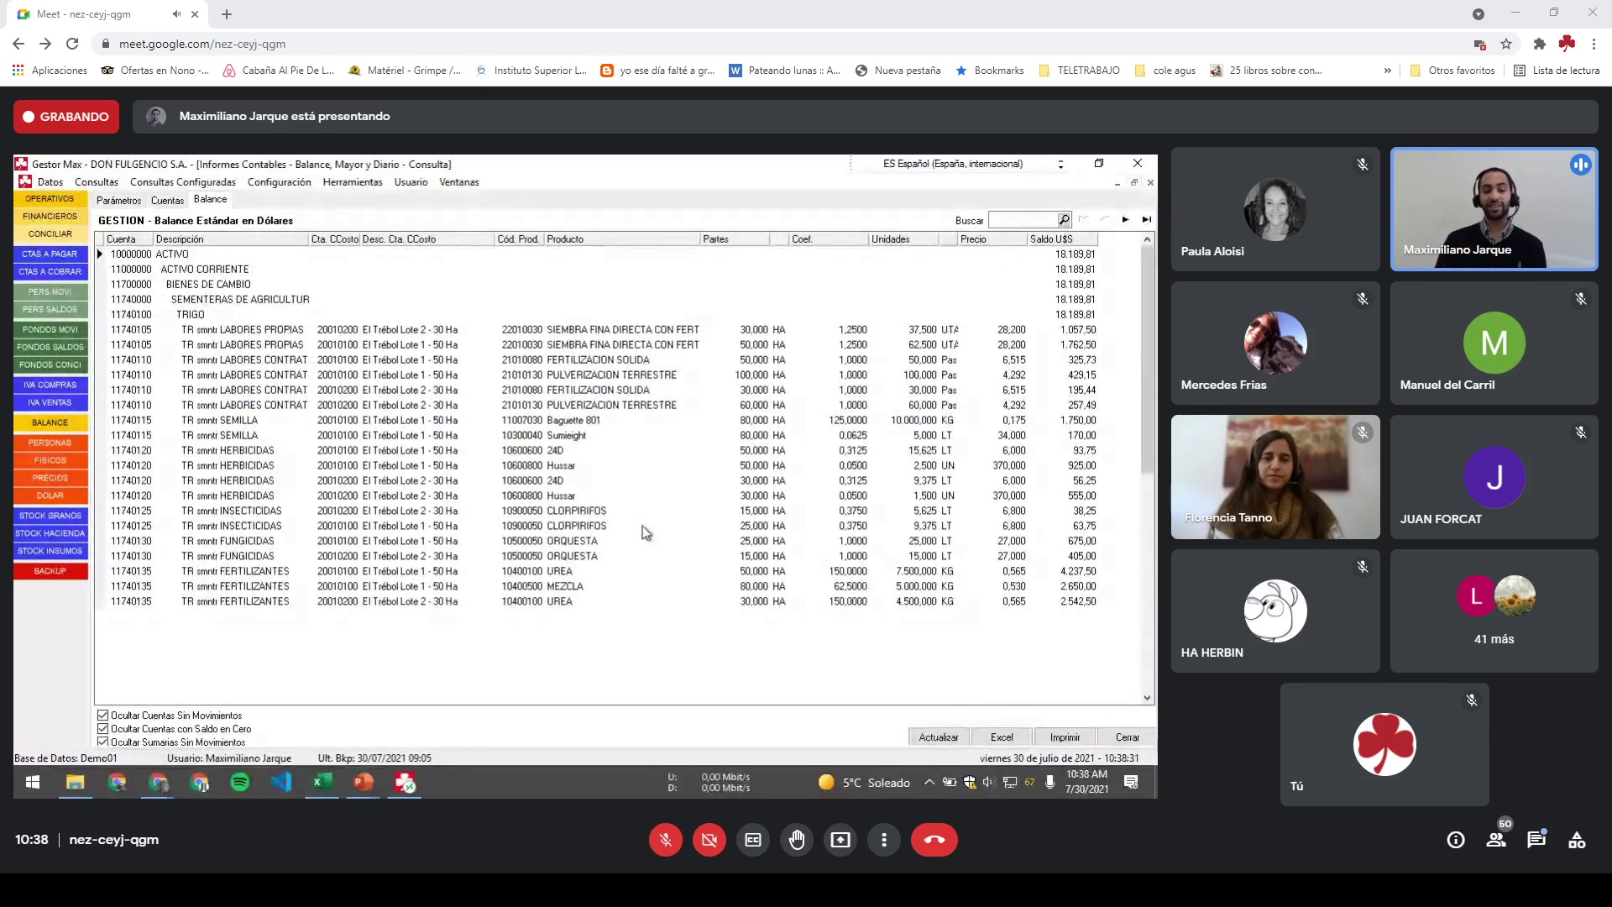
Step: Sort the balance by cost centre description and highlight the El Trébol Lote 1 lines from SIEMBRA FINA to Sumieight
left_click(435, 239)
left_click(463, 329)
key("shift+Down")
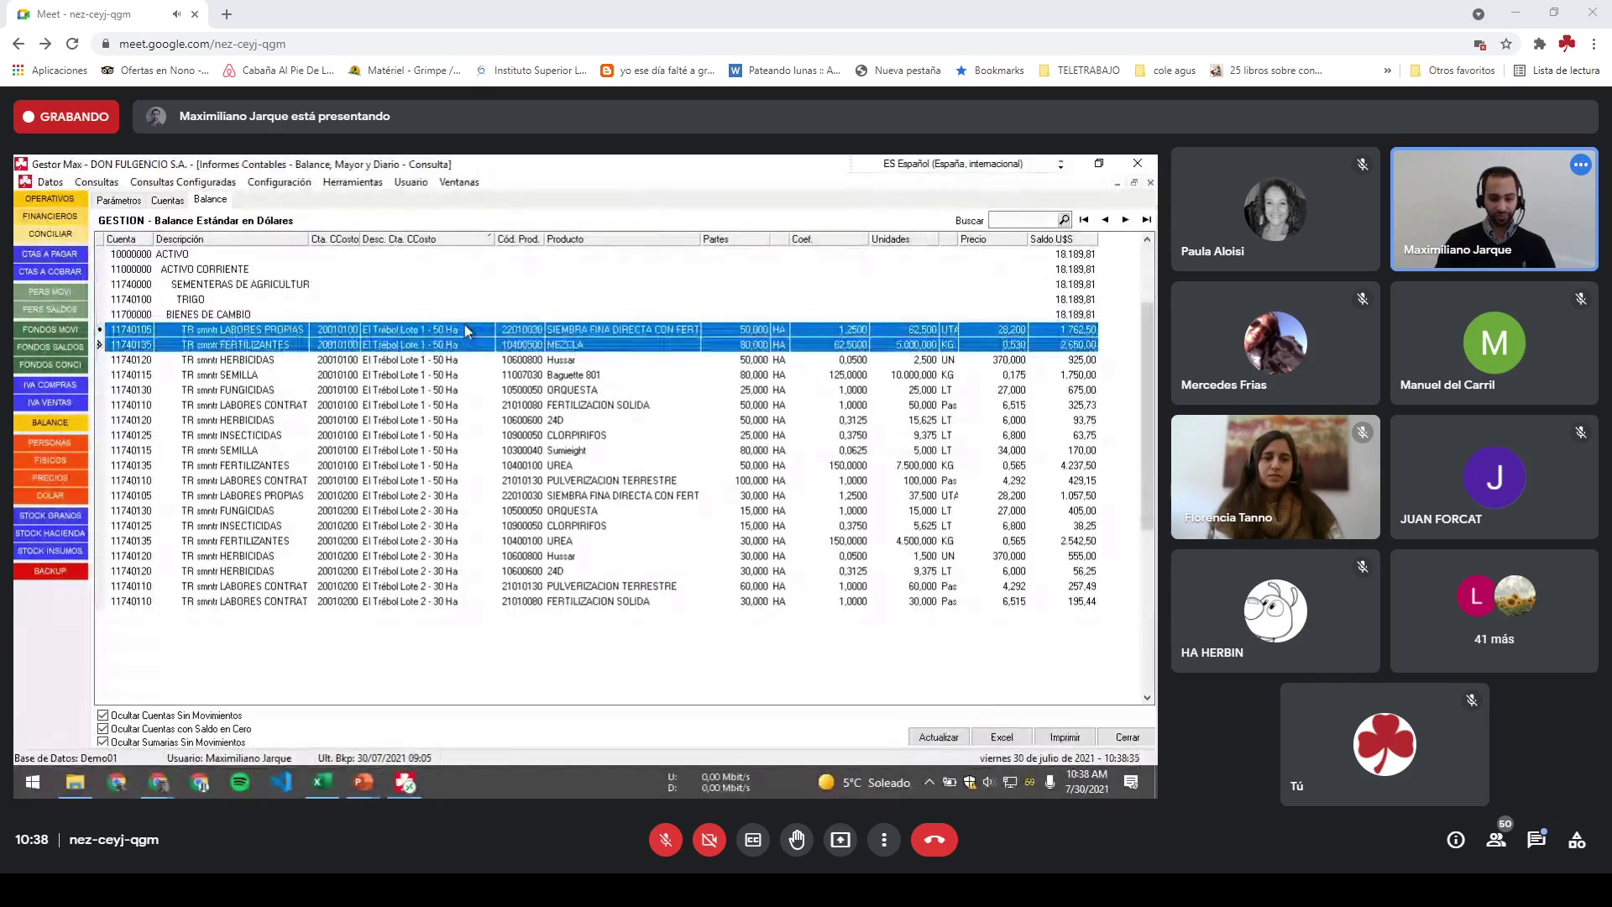
key("shift+Down")
key("shift+Down")
key("shift+Down")
key("shift+Down")
key("shift+Down")
key("shift+Down")
key("shift+Down")
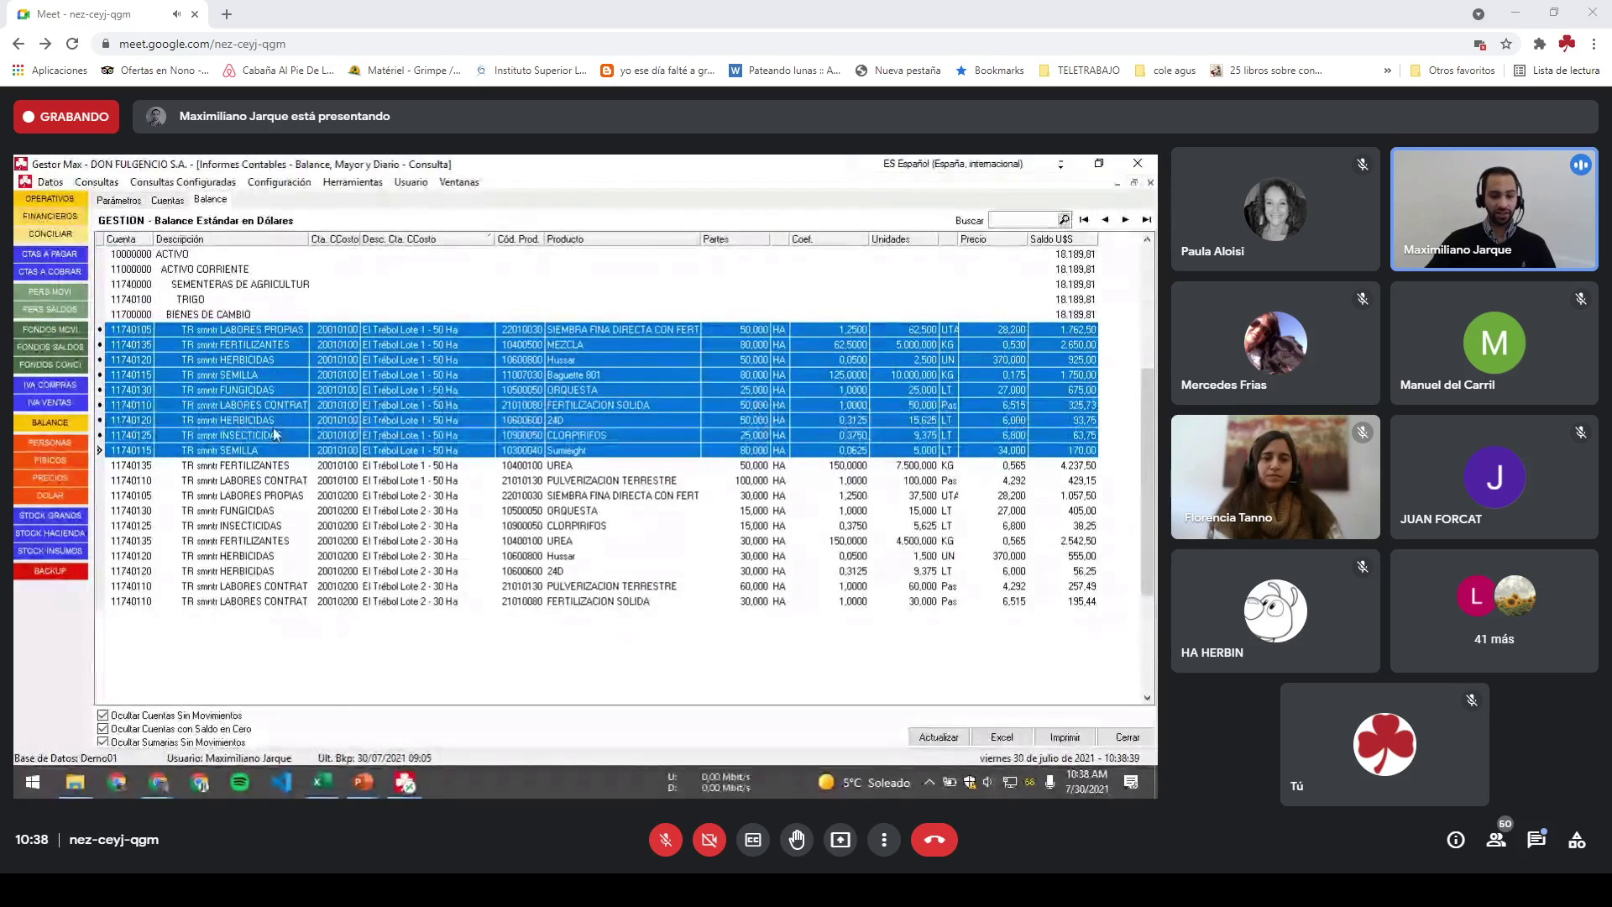
Step: Check the Lote 1 CLORPIRIFOS and UREA lines, and highlight the El Trébol Lote 2 lines starting from SIEMBRA FINA
left_click(793, 432)
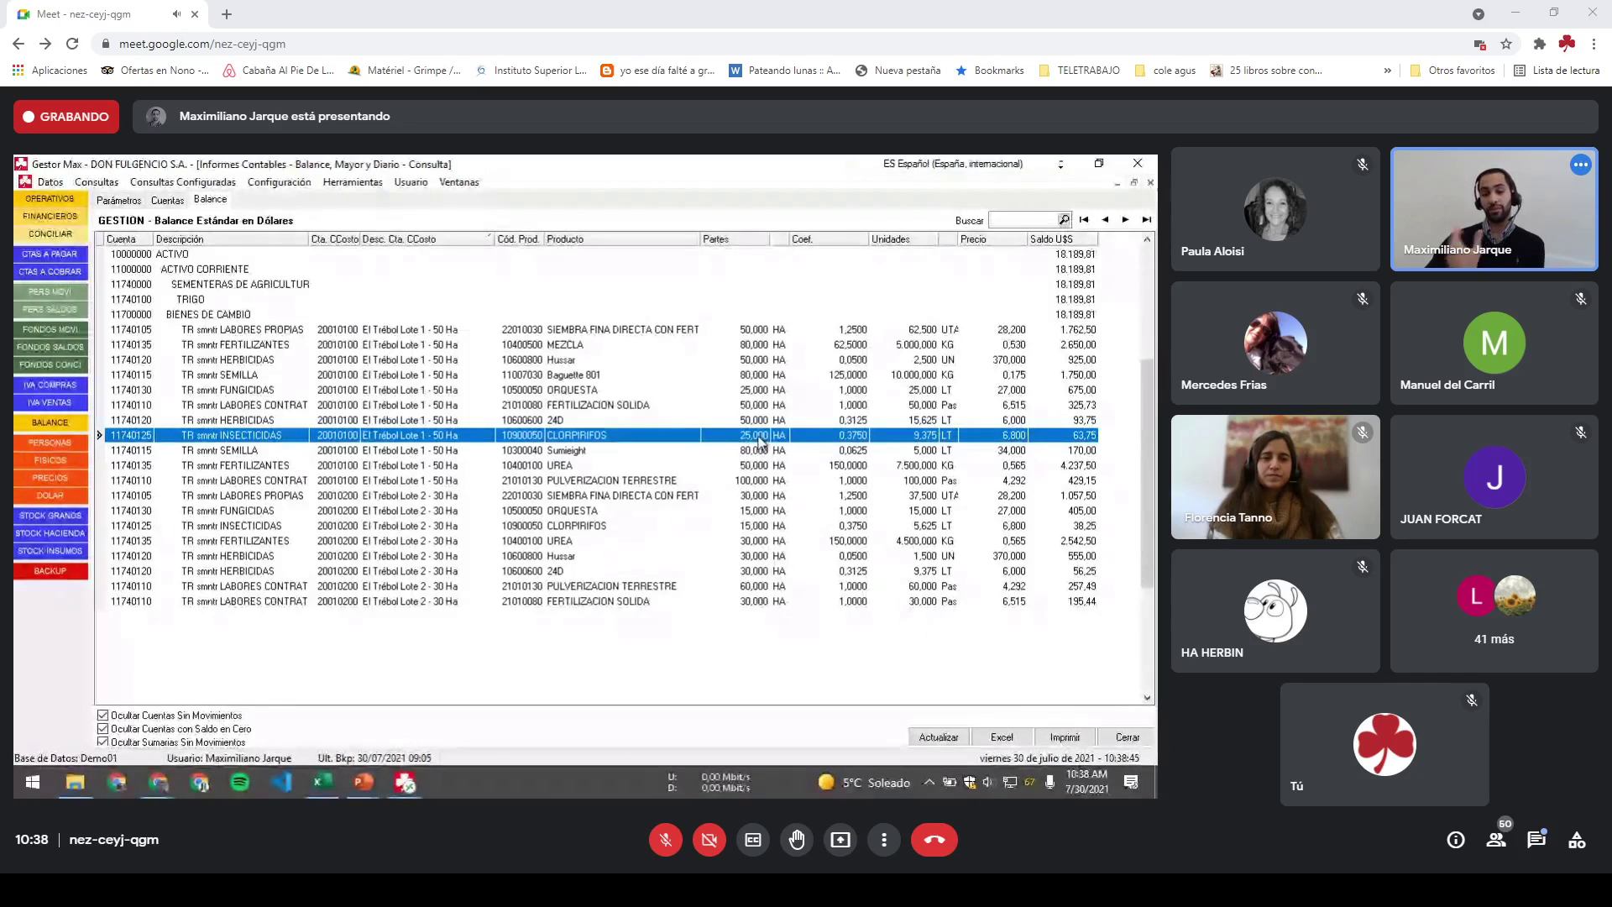
left_click(628, 468)
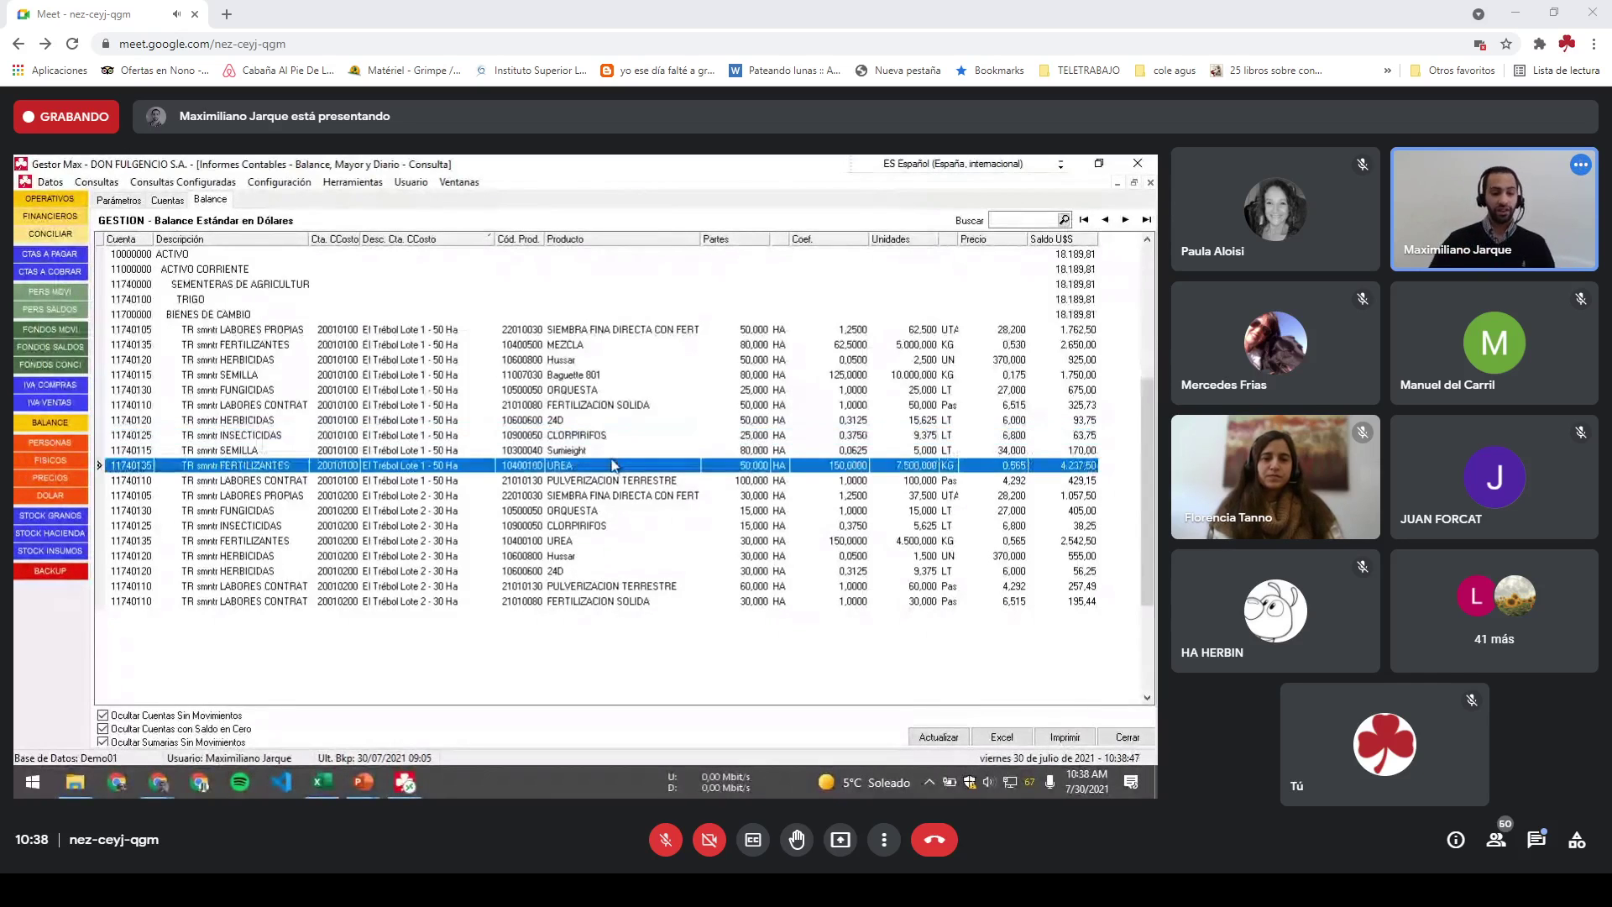
scroll(611, 459, "down", 3)
scroll(611, 458, "up", 2)
scroll(611, 459, "down", 1)
key("shift+Down")
key("shift+Down")
key("shift+Down")
key("shift+Down")
key("shift+Down")
key("shift+Down")
key("shift+Down")
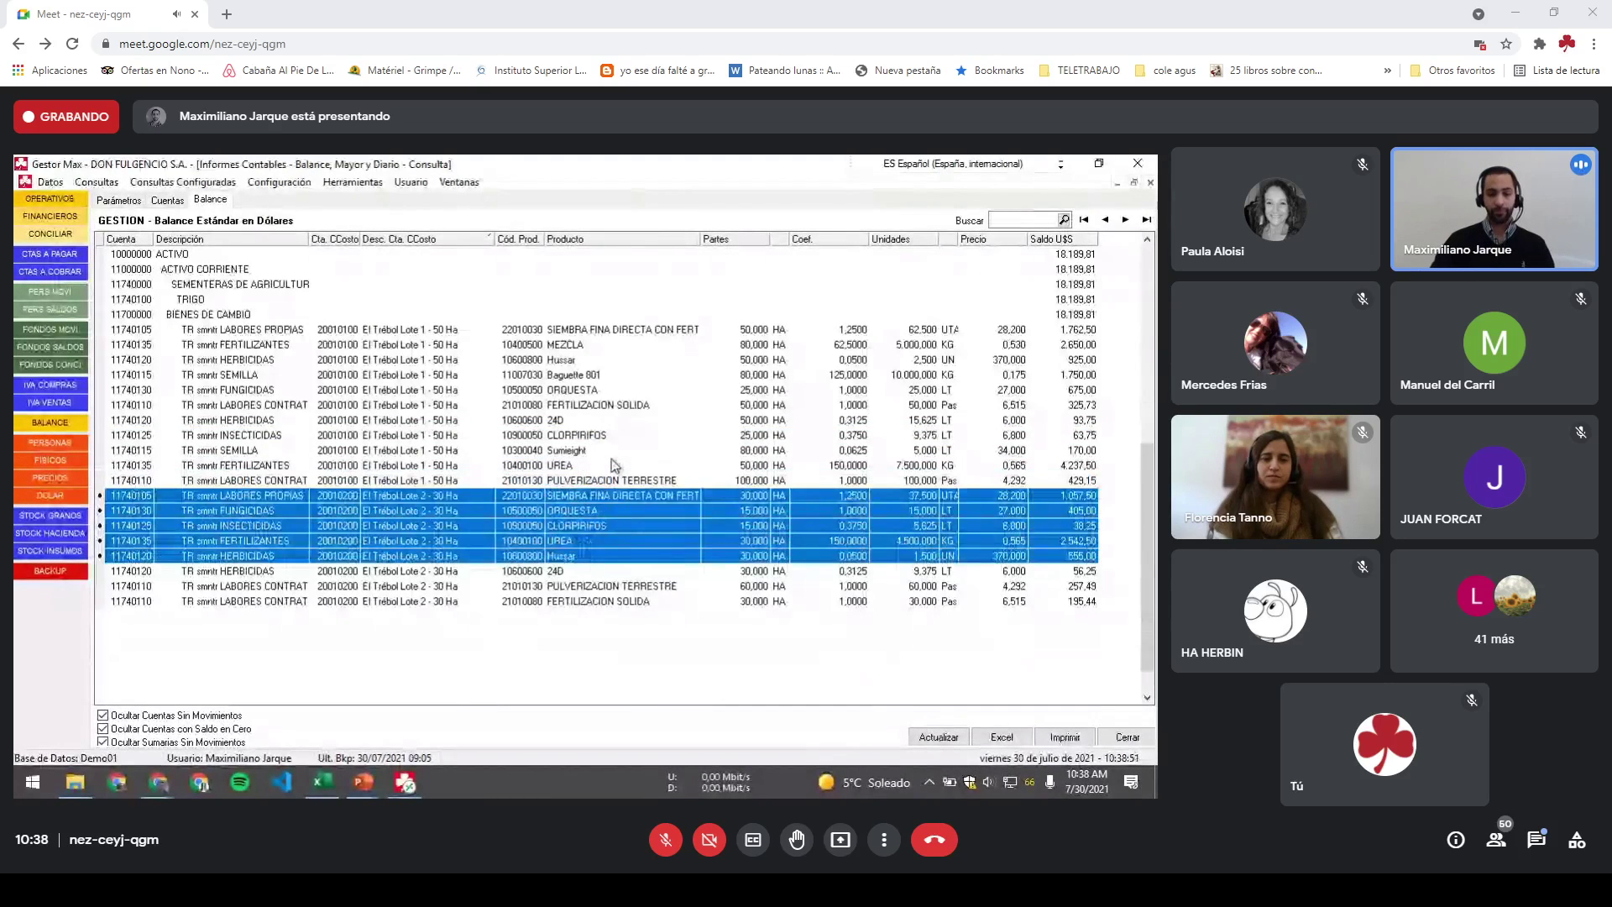
Step: Switch to the PowerPoint presentation and advance it to the Controles slide
mouse_move(362, 782)
left_click(470, 701)
left_click(510, 580)
left_click(514, 576)
left_click(513, 571)
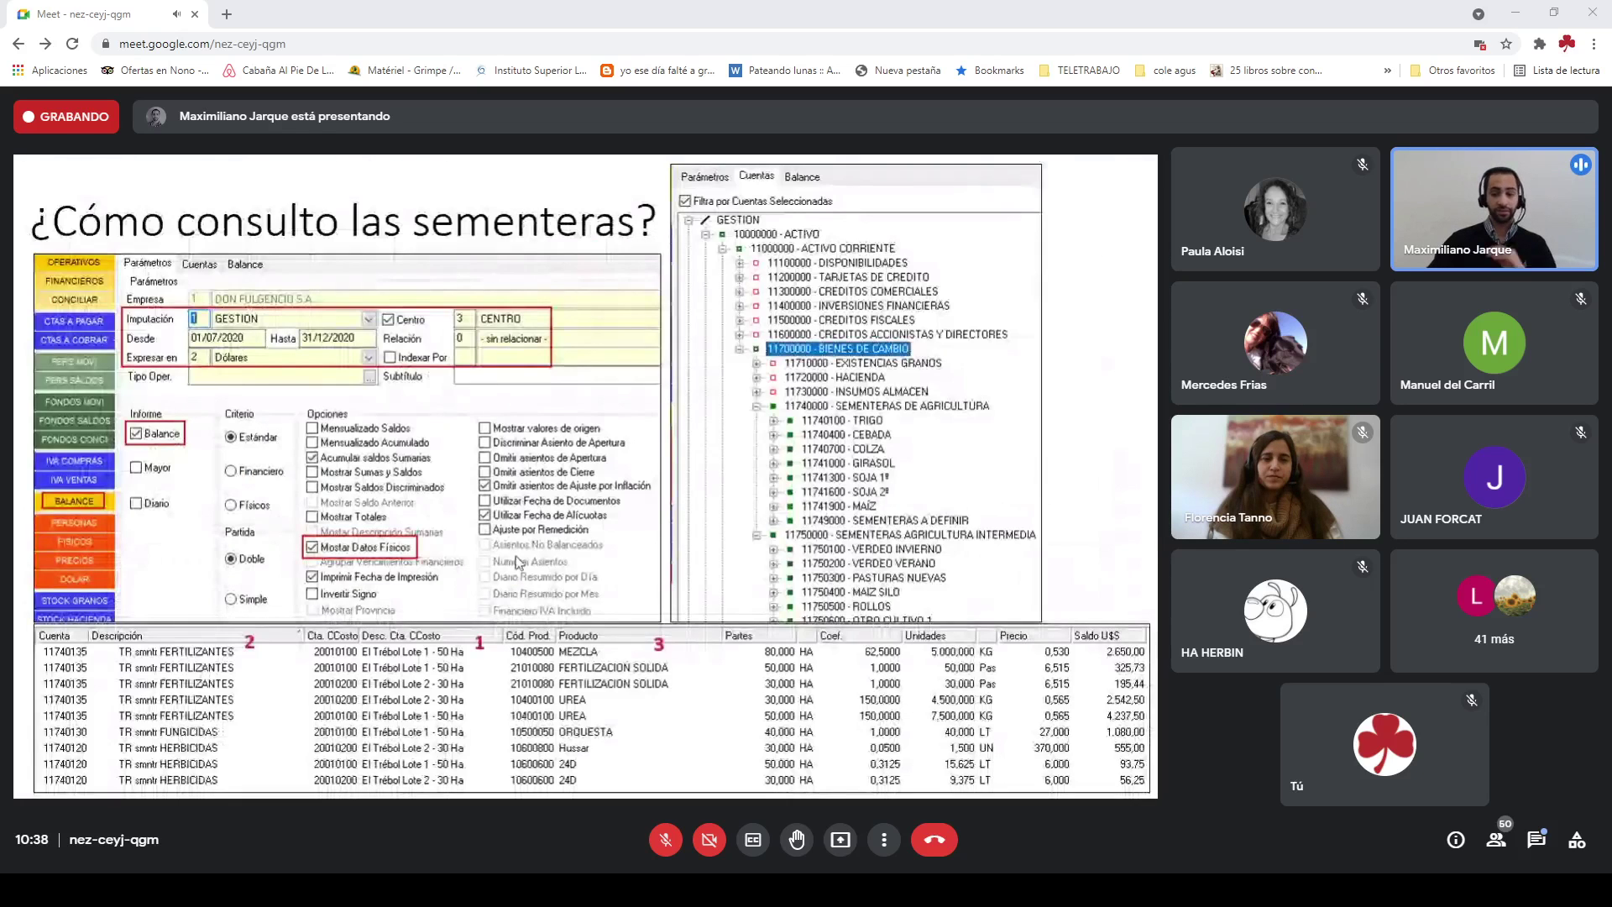
left_click(514, 557)
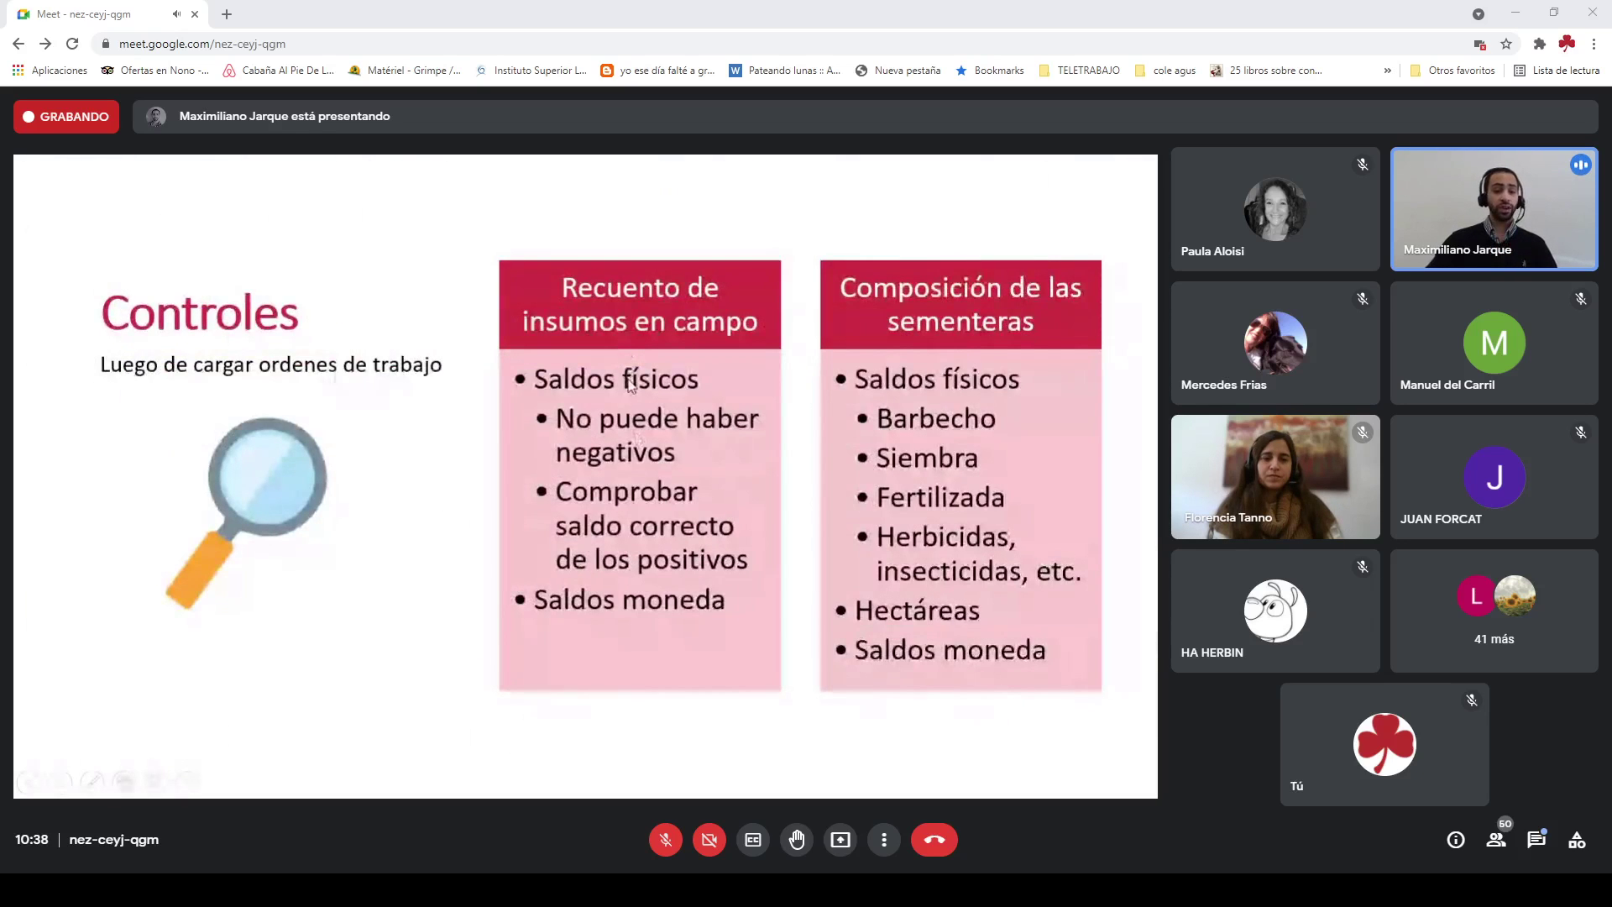